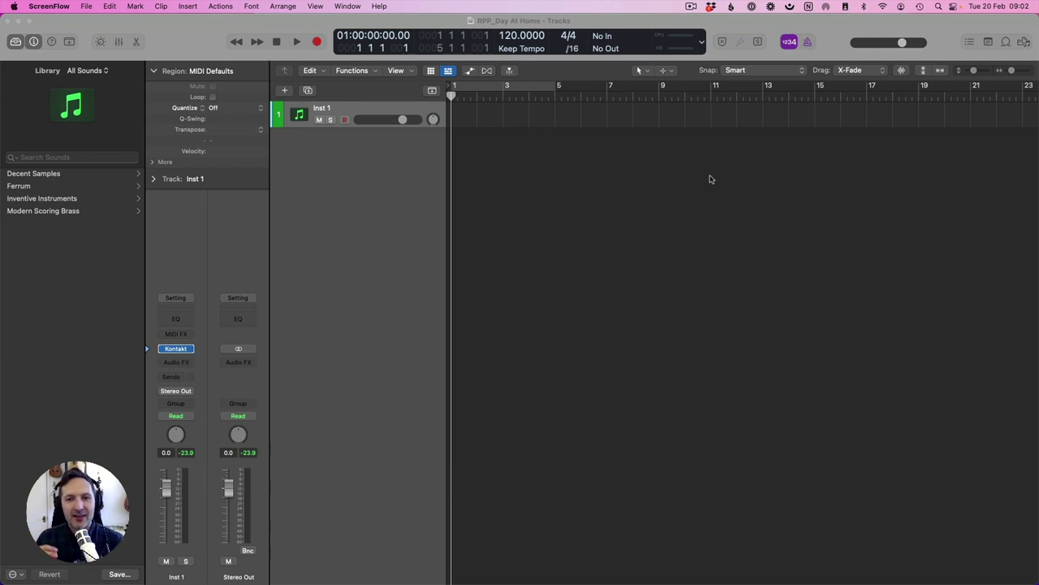
Open the Kontakt instrument on the Inst 1 track to audition the Concert Grand Soft piano, and close its window.
left_click(711, 178)
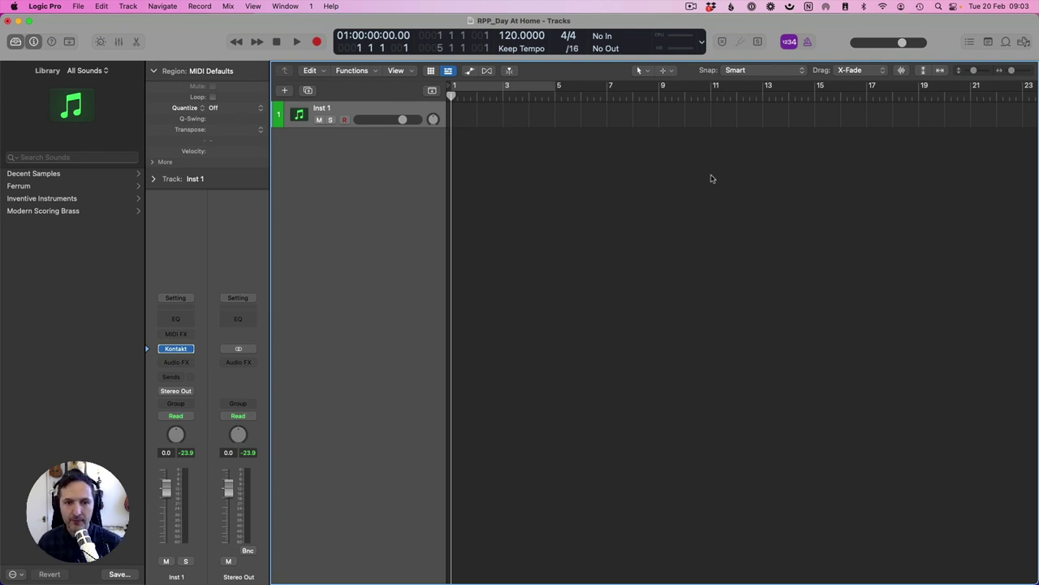
left_click(176, 350)
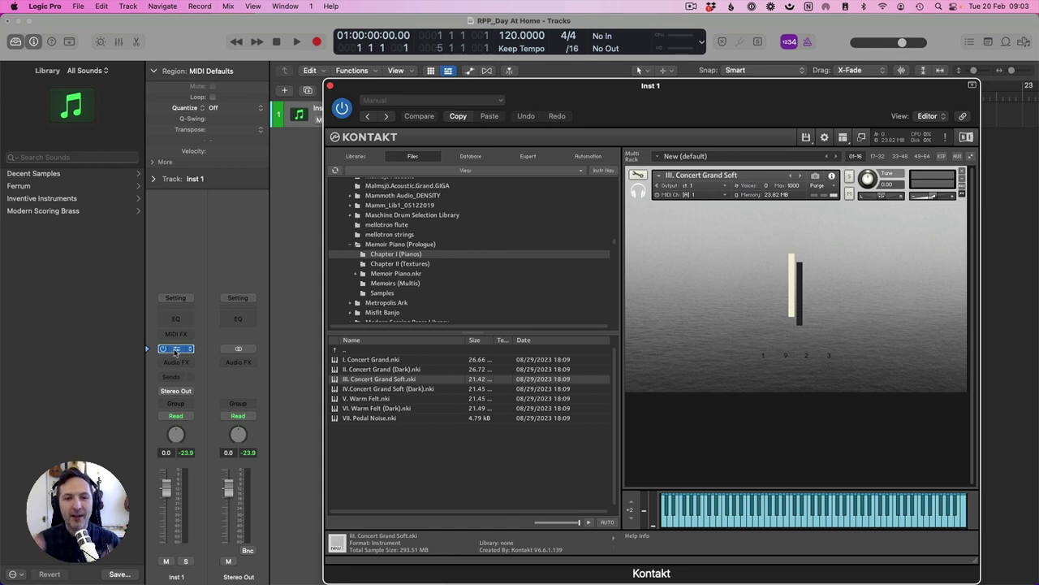
left_click_drag(650, 88, 514, 88)
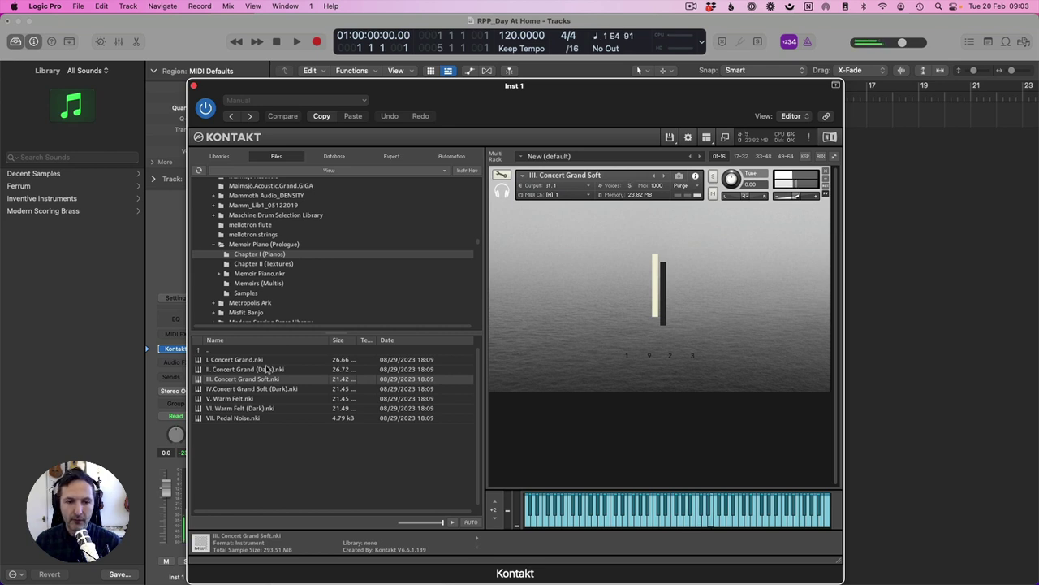
left_click(194, 85)
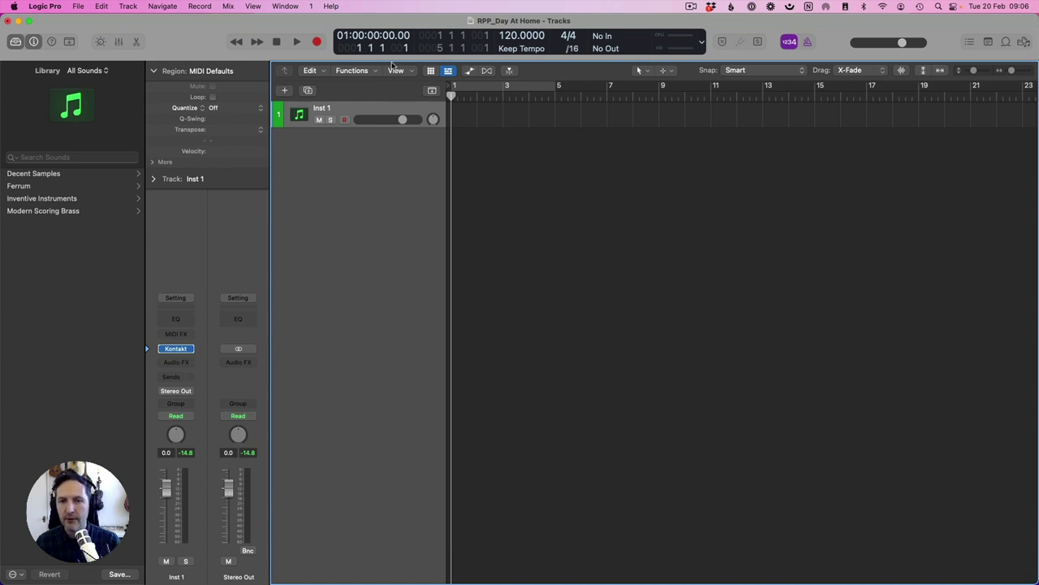
Turn on the metronome and try a project tempo of 105 during playback.
left_click(806, 44)
key("space")
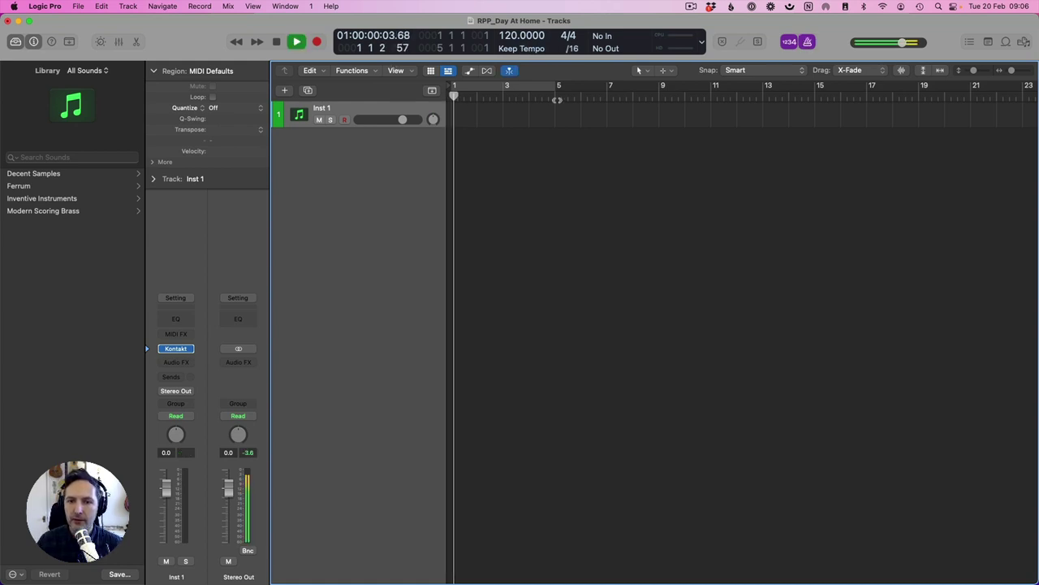
double_click(521, 35)
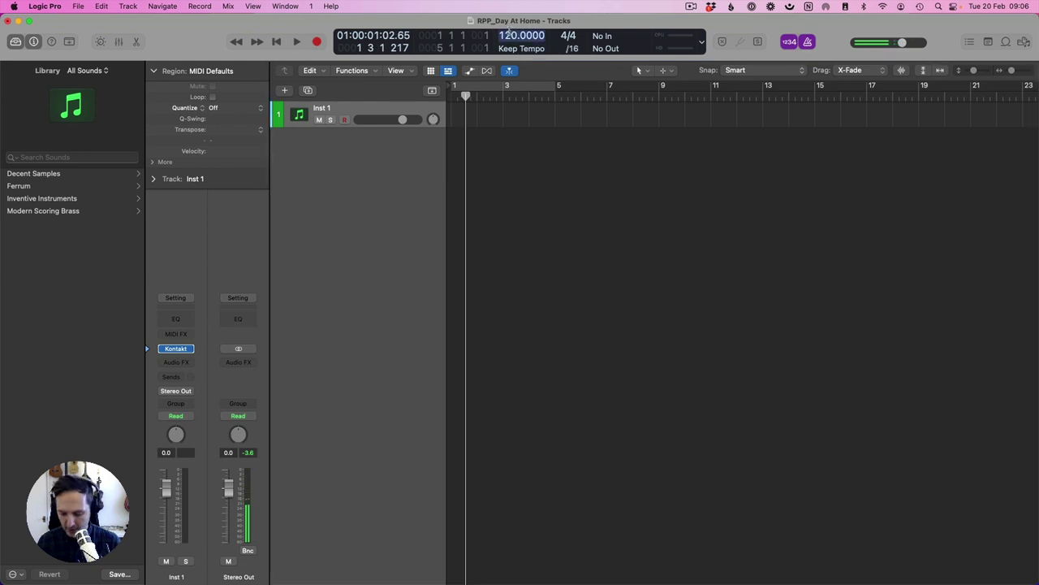
type("105")
key("Return")
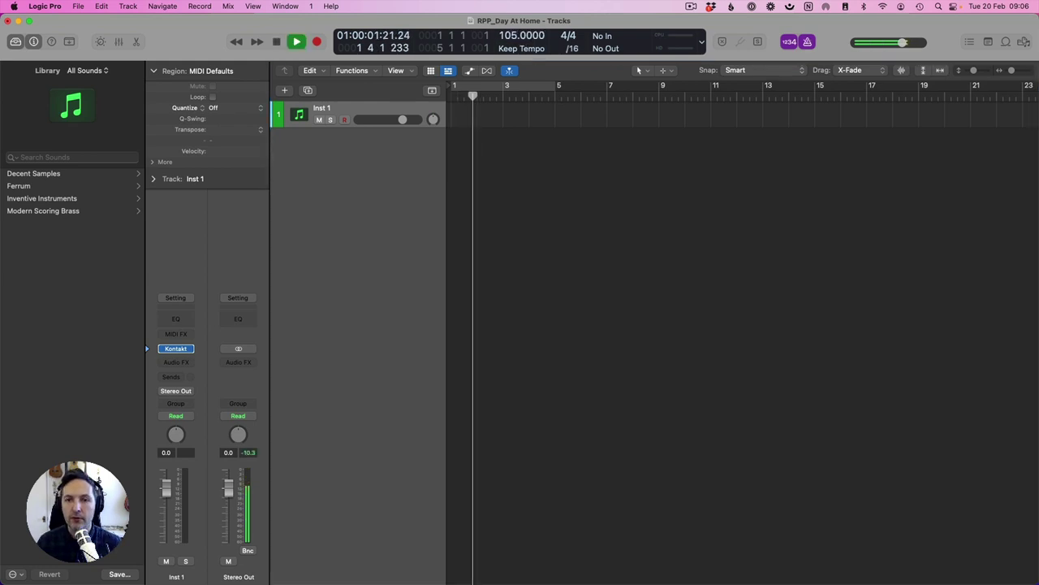
key("space")
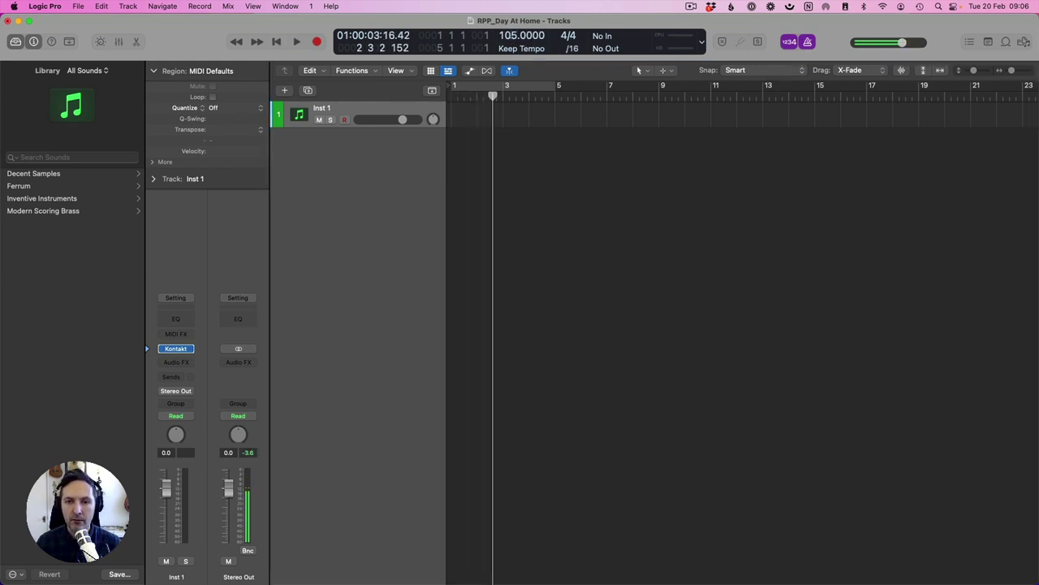
Set the project tempo to 95 and play along with the metronome click to test it.
double_click(510, 38)
type("95")
key("Return")
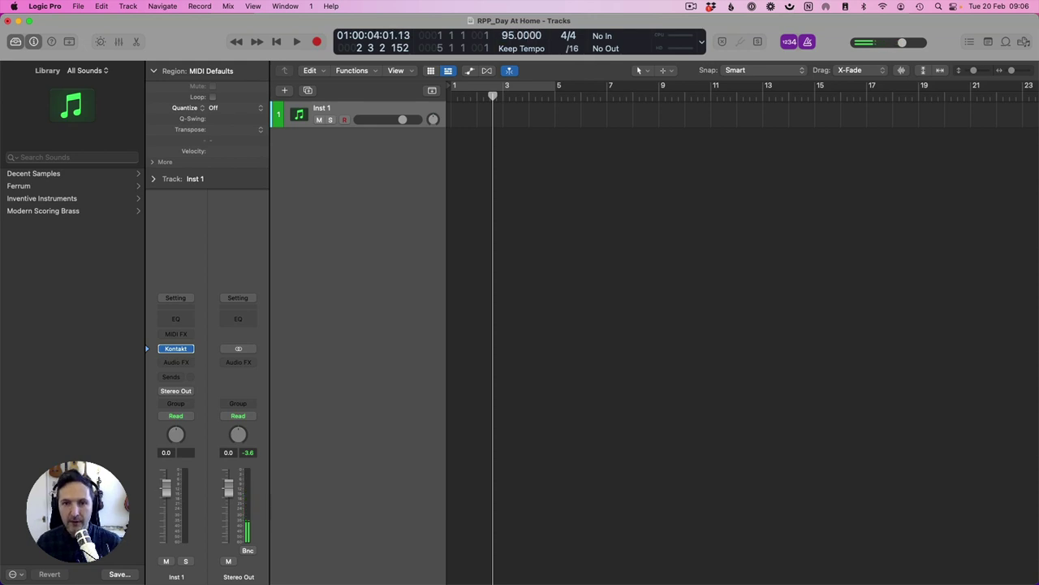
key("space")
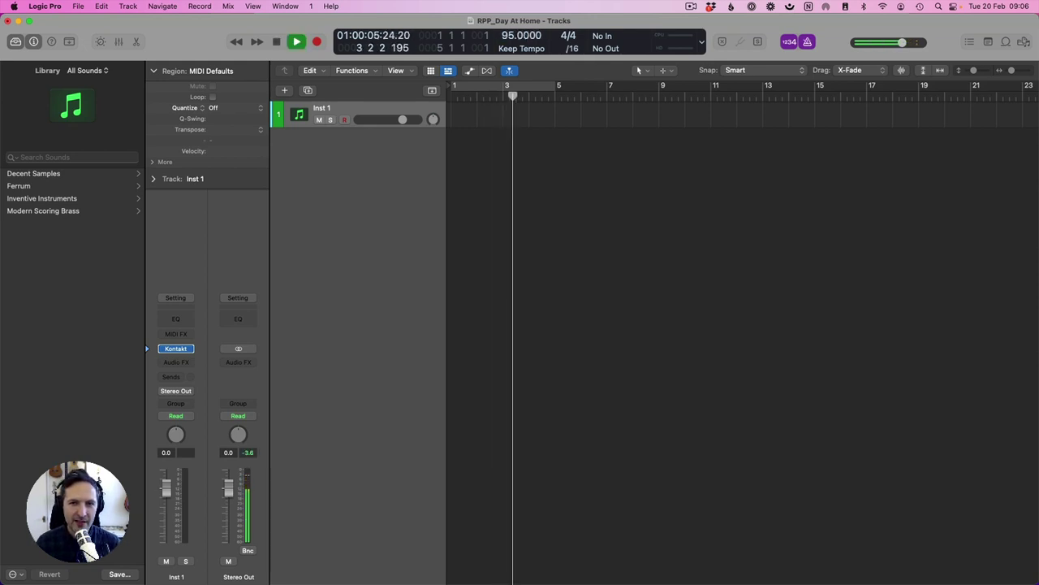
key("space")
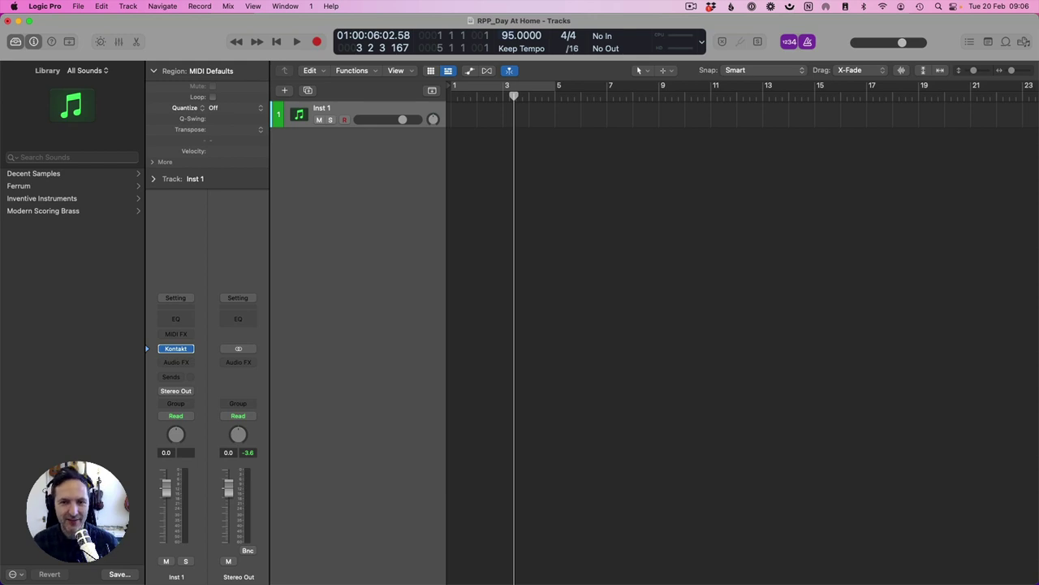
key("space")
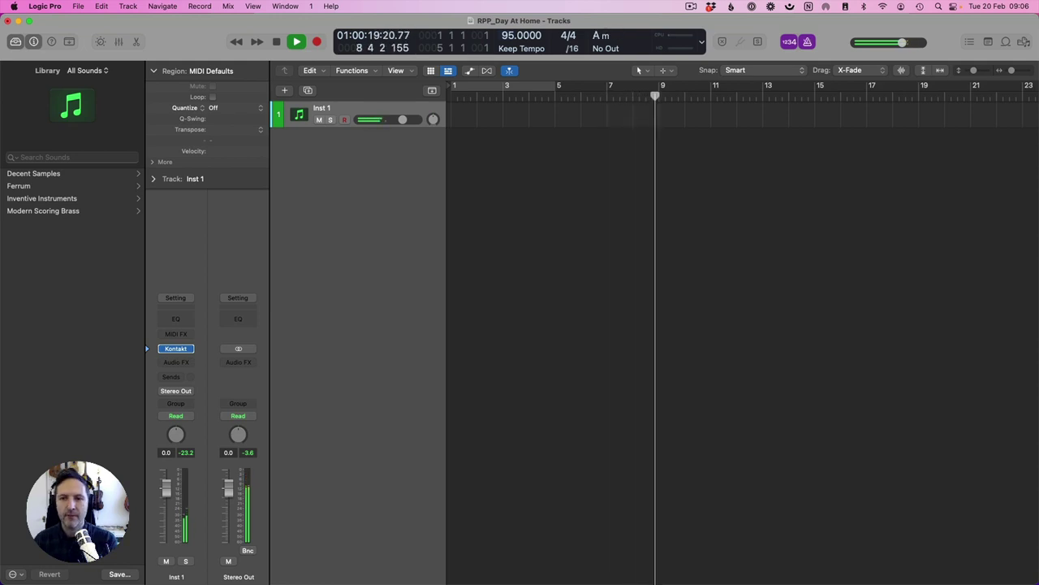
key("space")
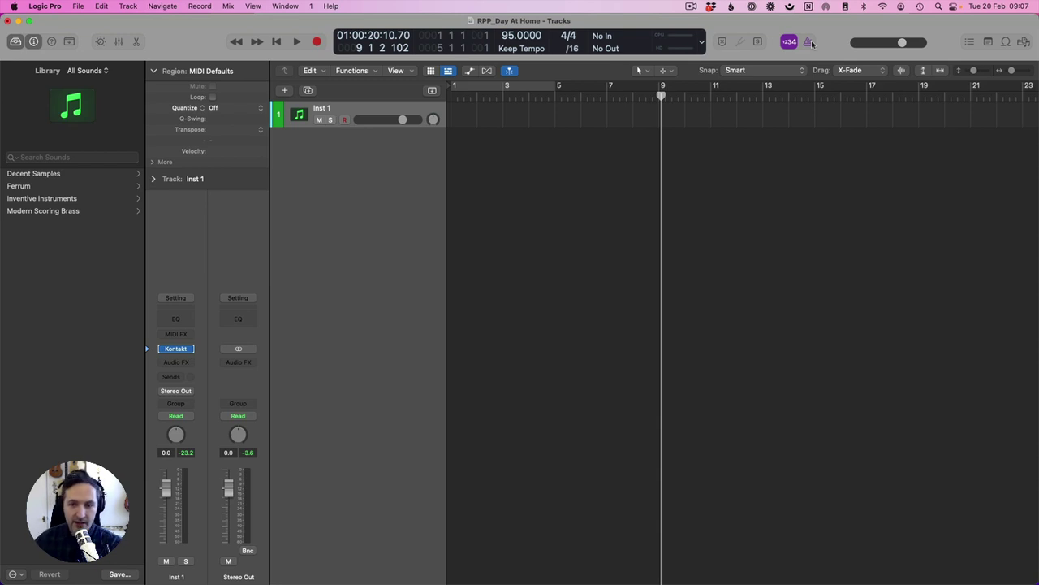
key("Return")
key("r")
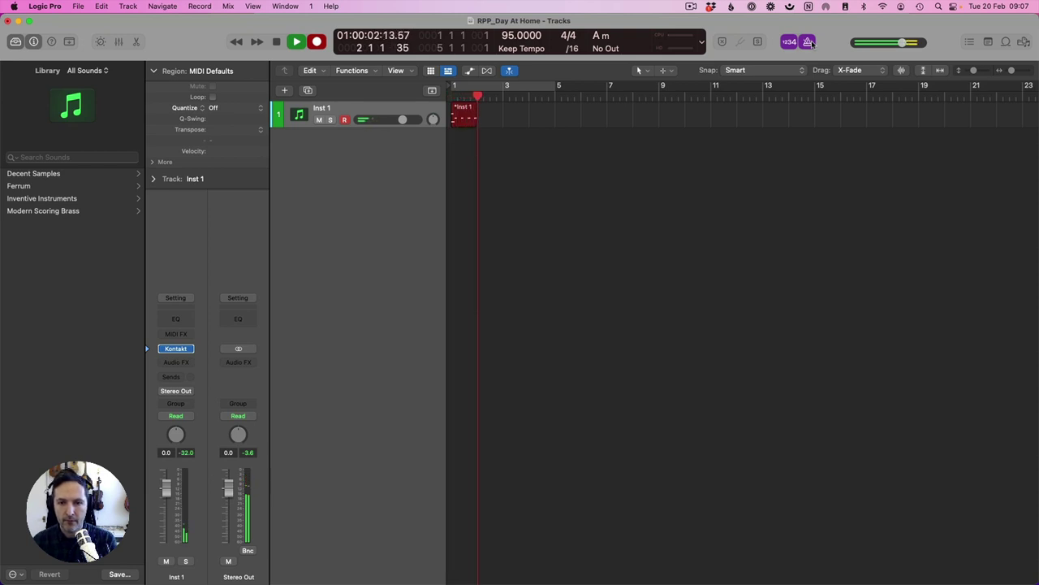
key("space")
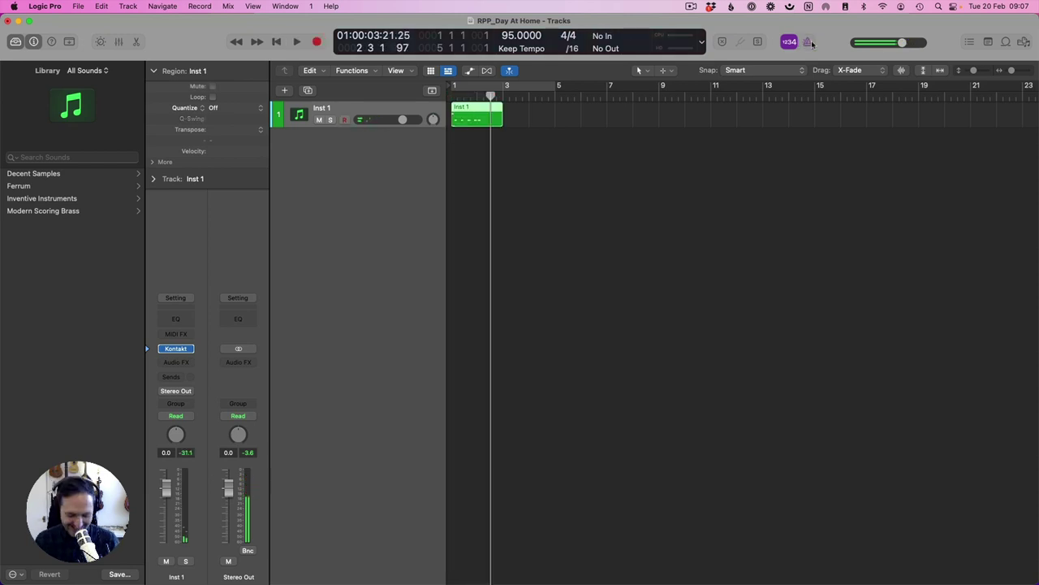
key("super+z")
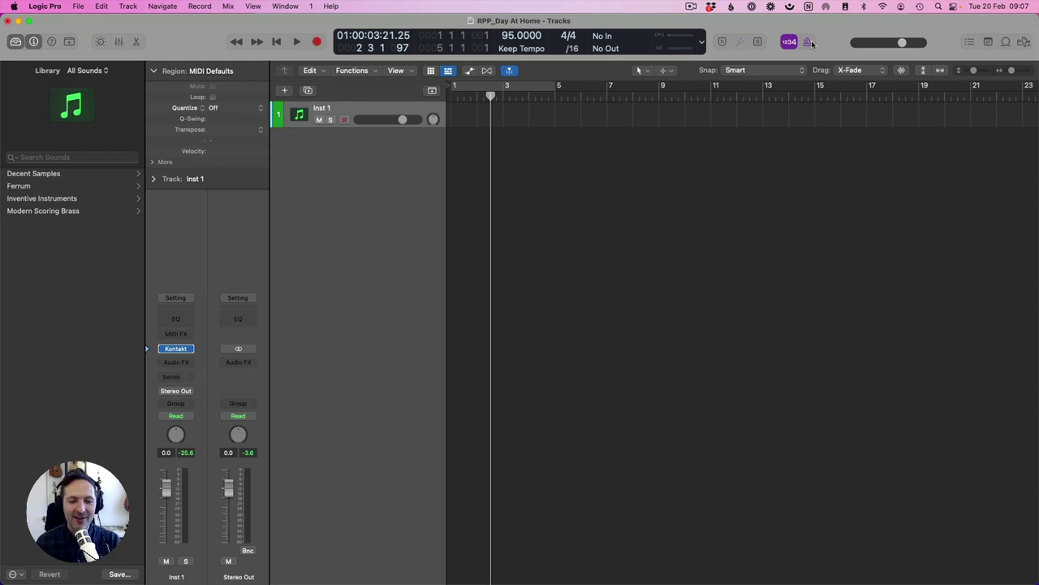
key("r")
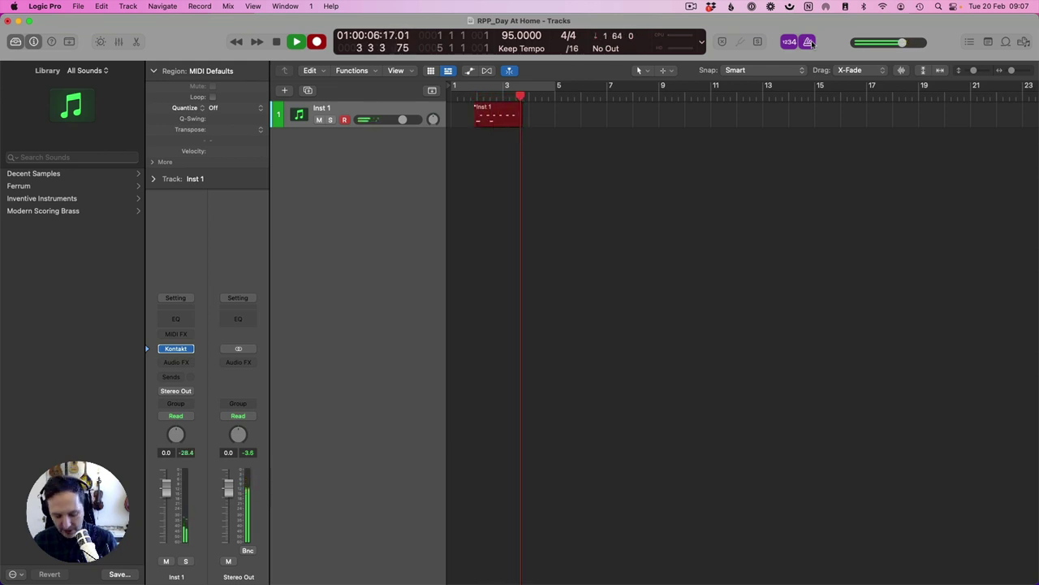
key("space")
key("super+z")
Record a new piano take on the Inst 1 track from bar 3 to bar 7 with the click.
left_click(808, 41)
key("r")
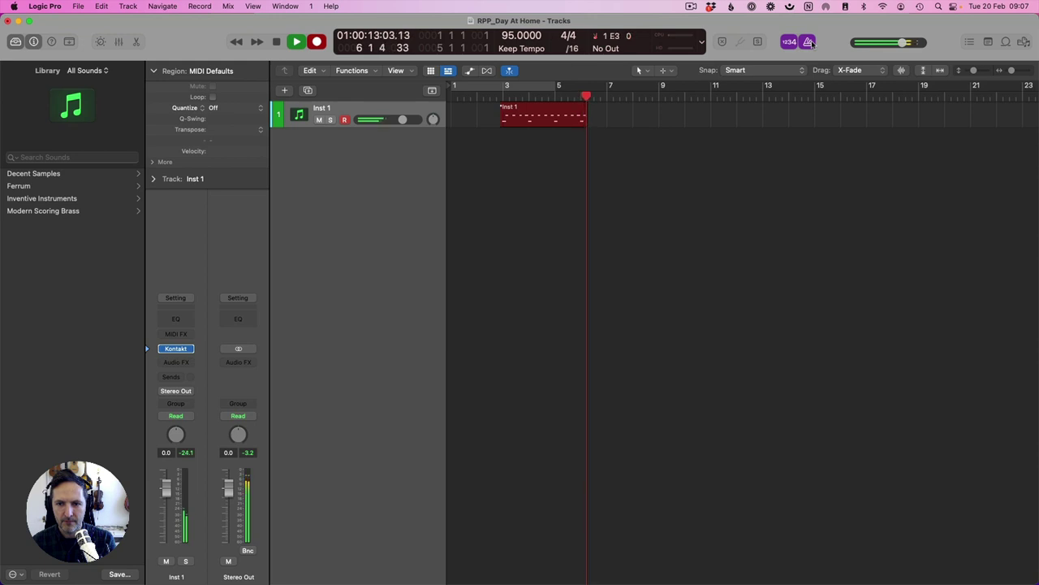
key("space")
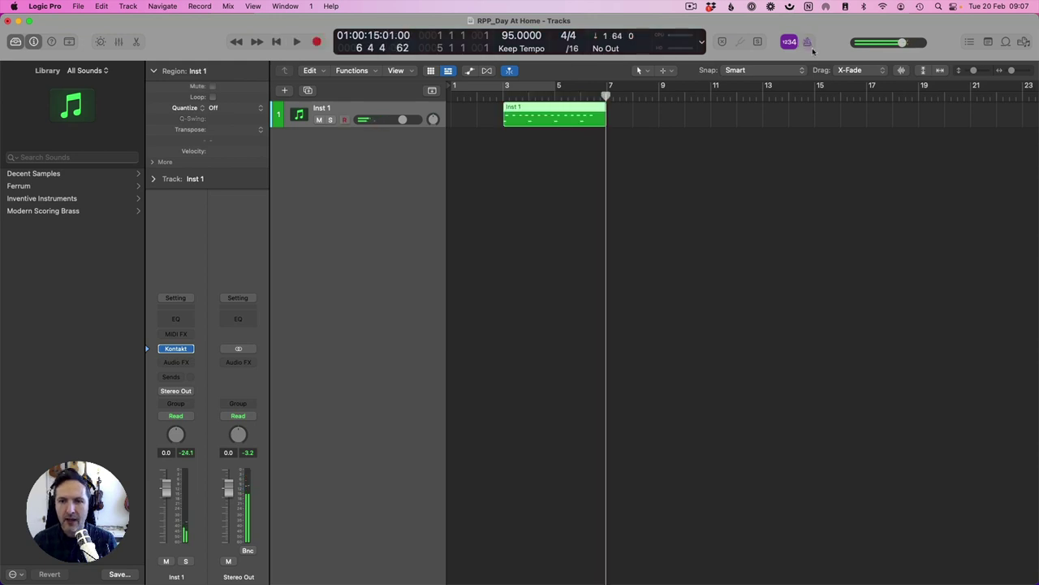
Quantize all notes of the recorded region in the Piano Roll to 1/8 Note at a strength of 52.
double_click(568, 128)
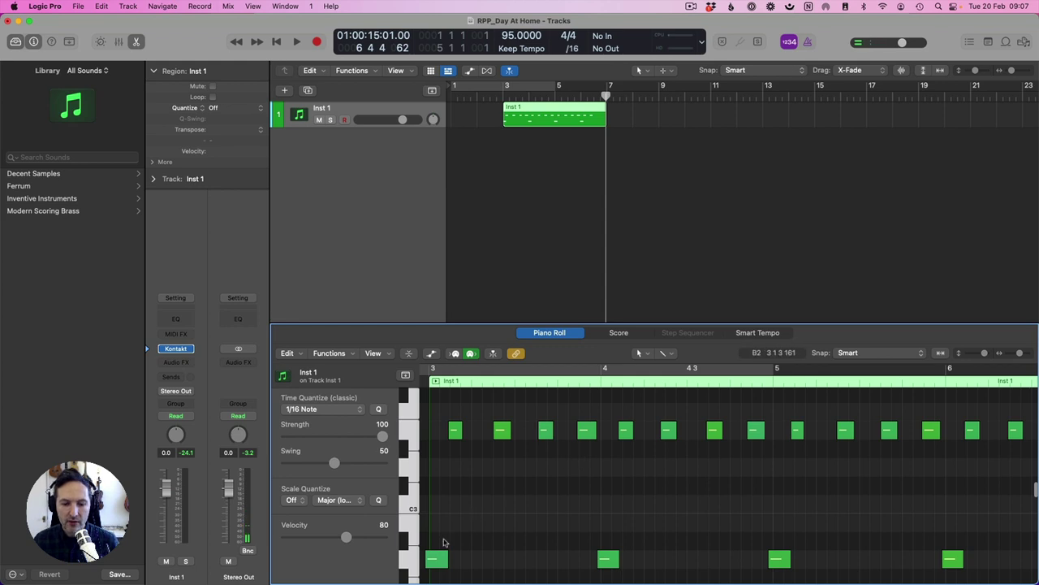
key("super+a")
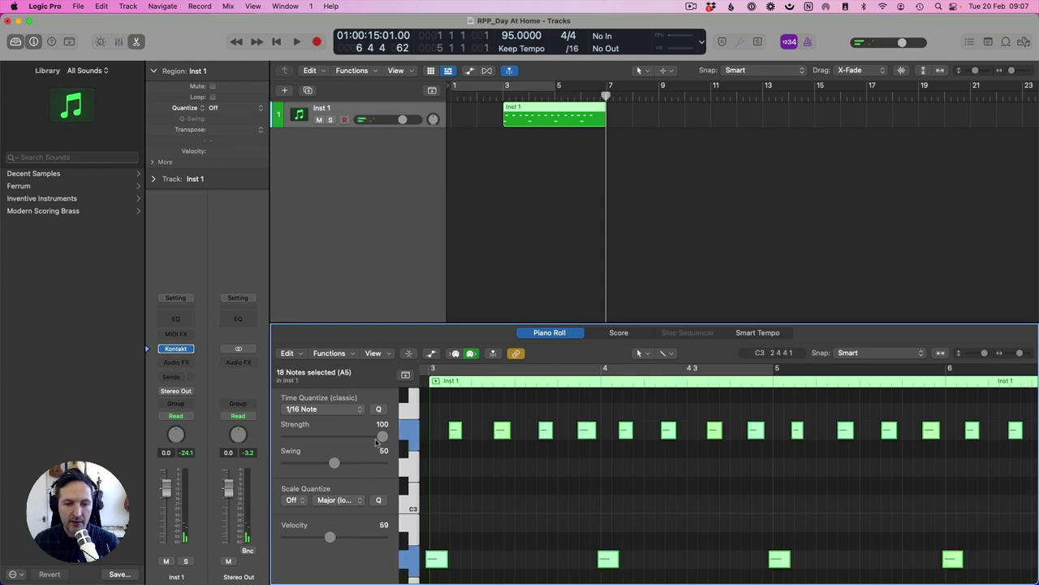
left_click_drag(382, 436, 338, 438)
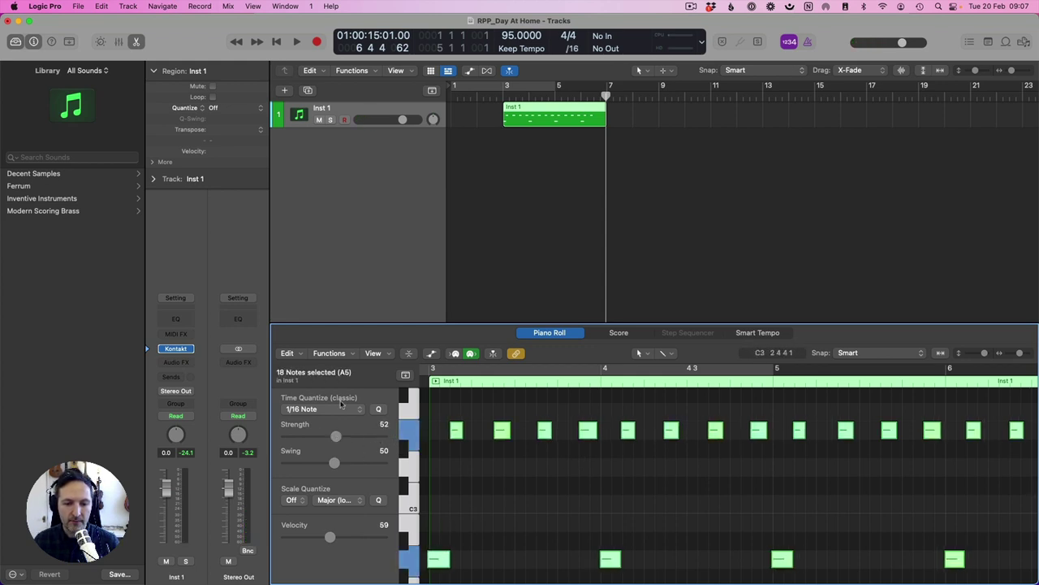
left_click(341, 408)
left_click(315, 399)
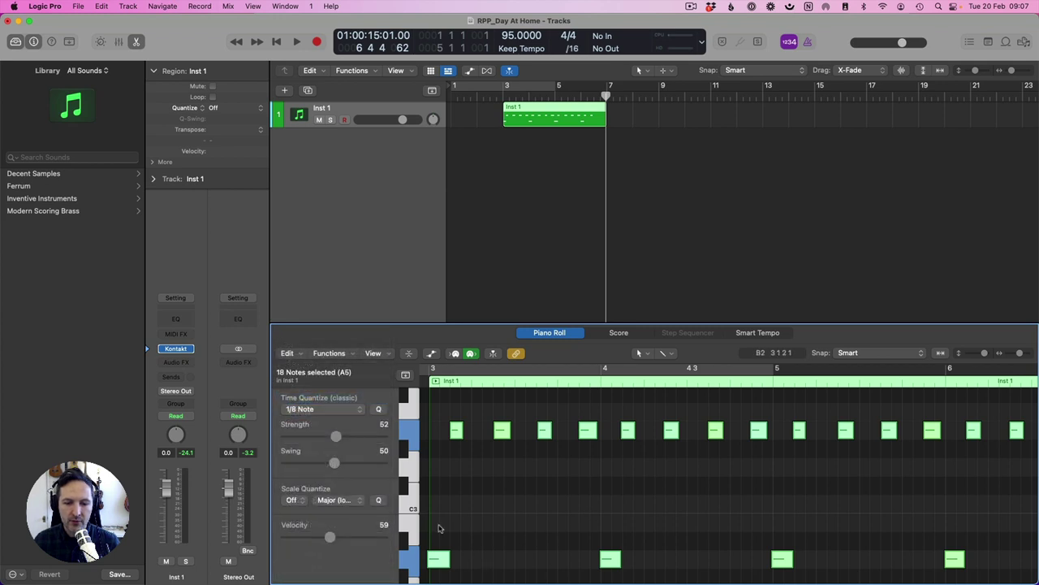
Set the quantize strength of only the first low note to 100 and play back from just before the region.
left_click(436, 543)
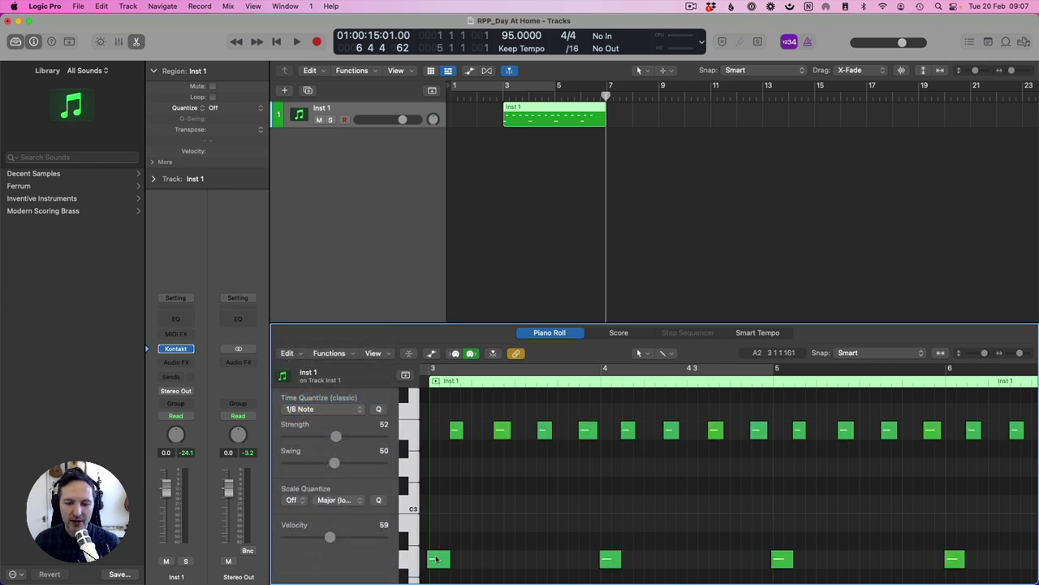
left_click(436, 559)
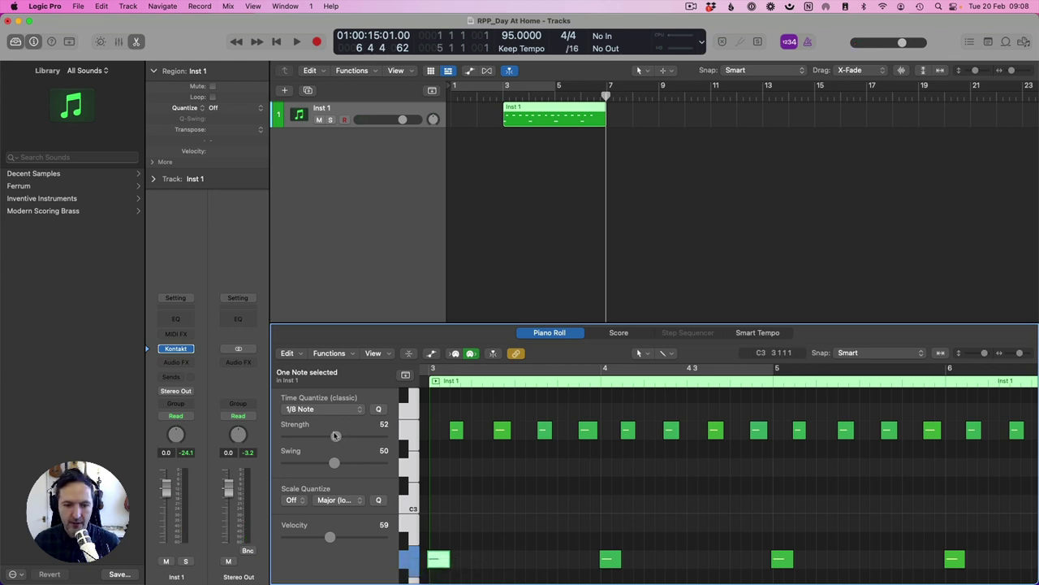
left_click_drag(335, 436, 383, 436)
left_click(423, 381)
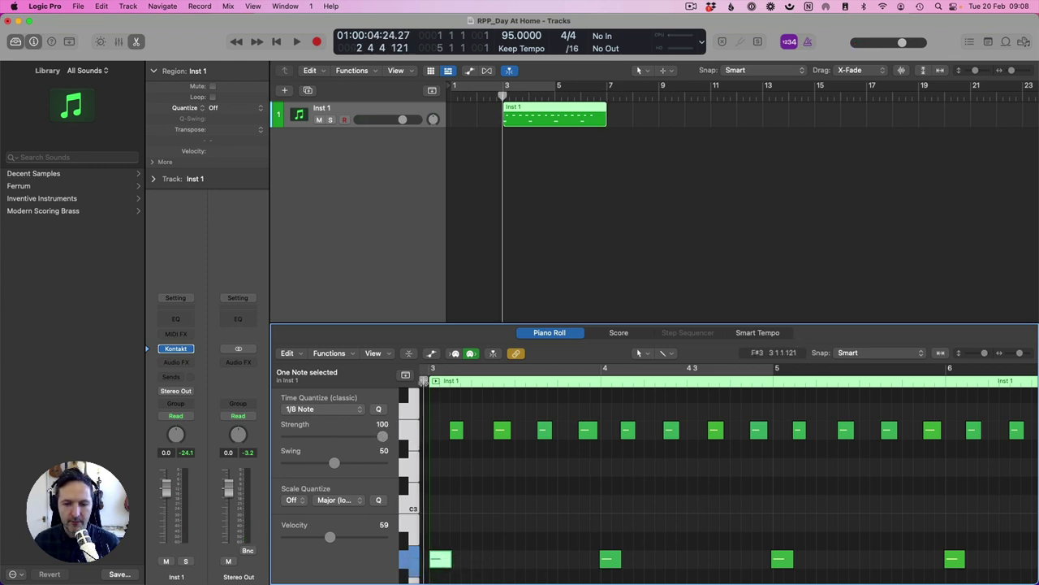
key("space")
Set the quantize strength to 53 for all notes except the first low one, and stop playback.
left_click(475, 462)
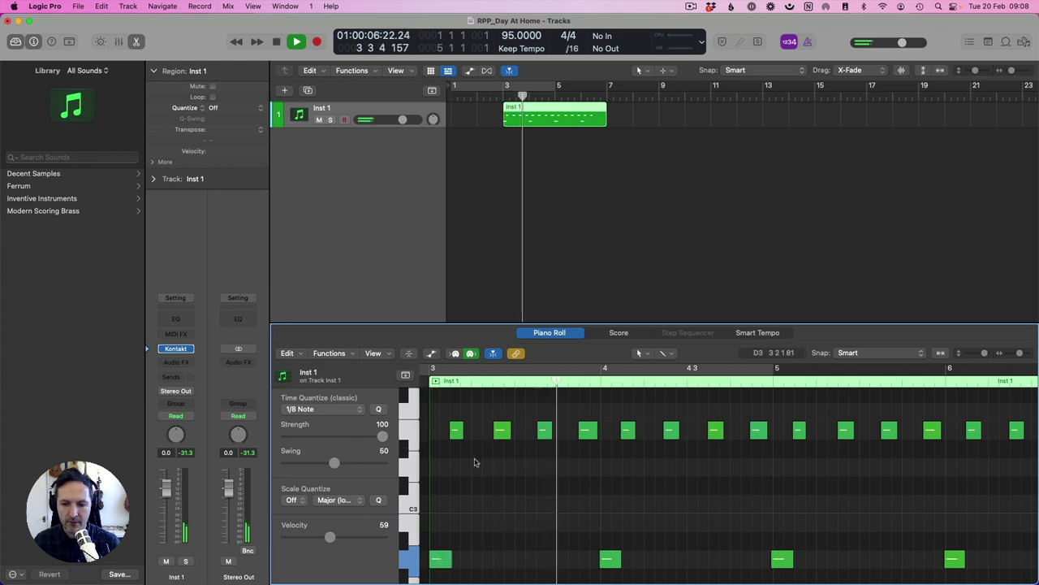
key("super+a")
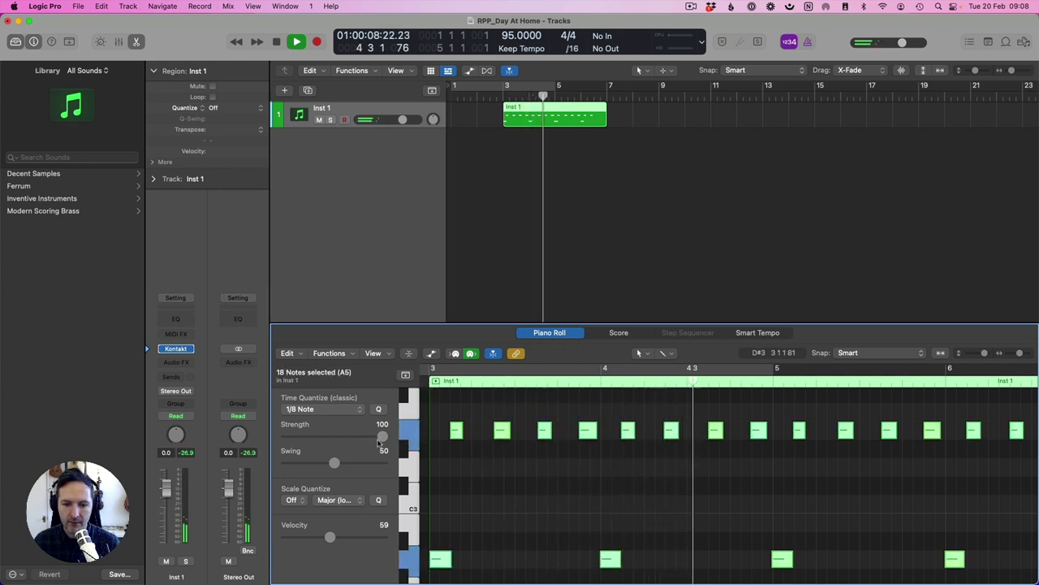
left_click(461, 549)
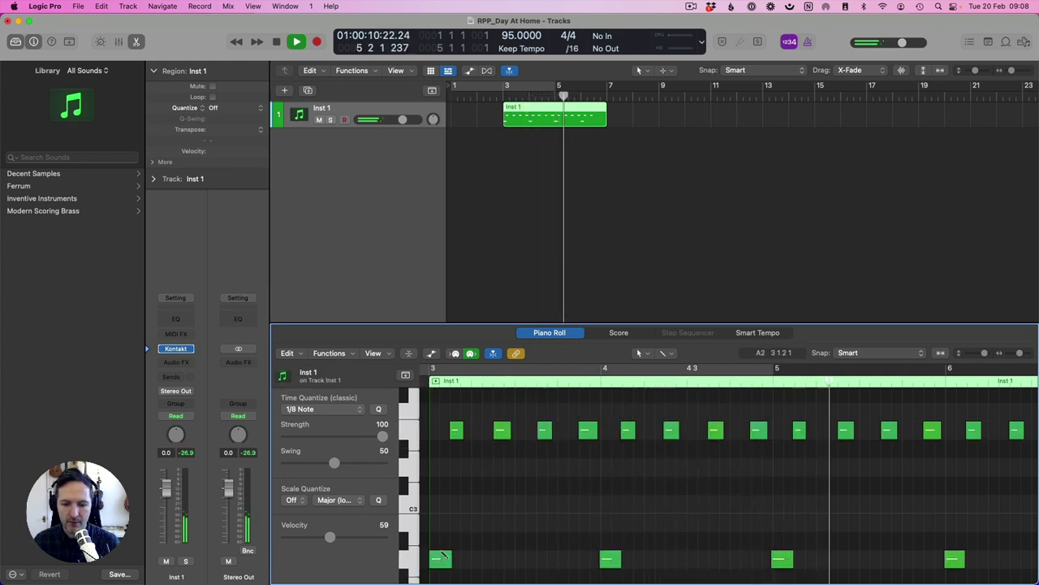
key("super+a")
left_click(440, 559, "shift")
left_click_drag(383, 436, 337, 436)
key("space")
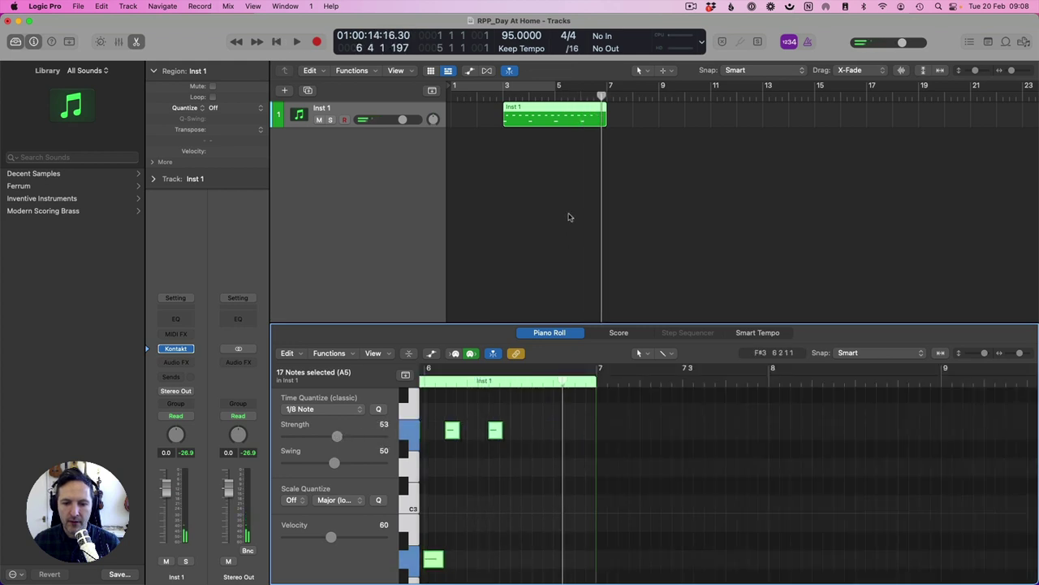
Return the playhead to the start and move the Inst 1 region to bar 1.
key("Return")
left_click(504, 120)
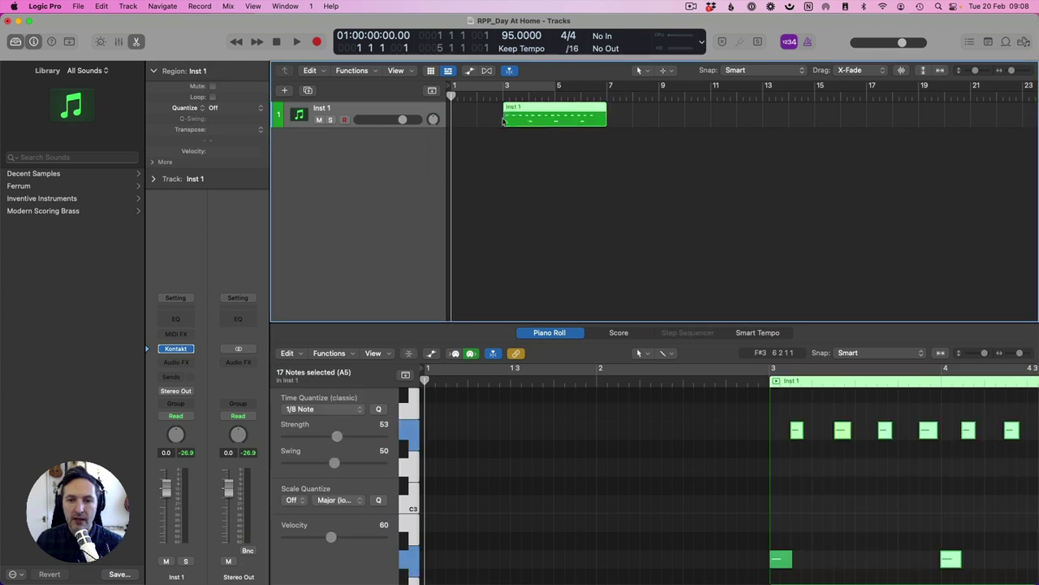
left_click_drag(503, 121, 460, 120)
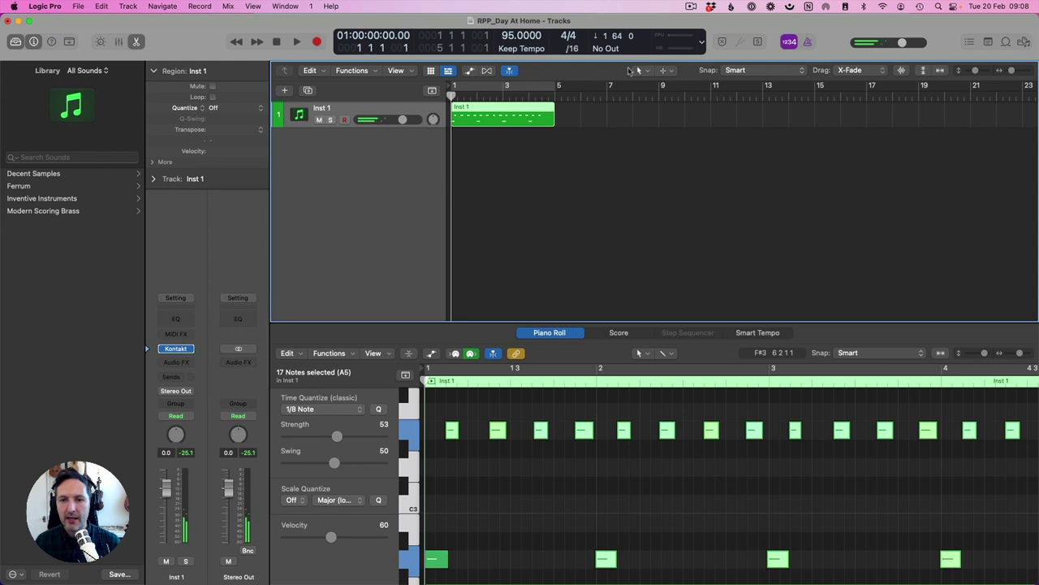
left_click_drag(557, 96, 608, 95)
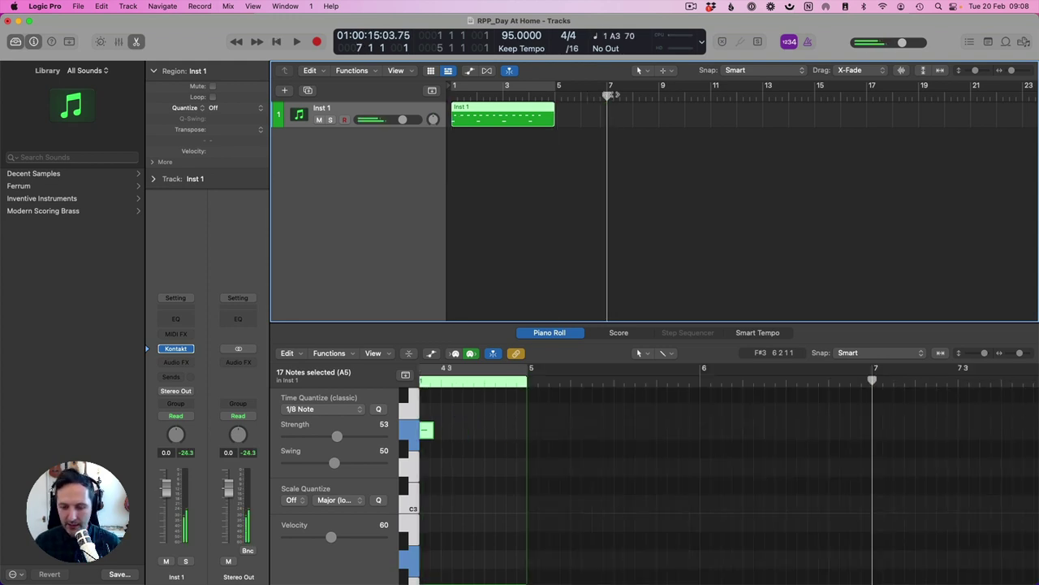
key("r")
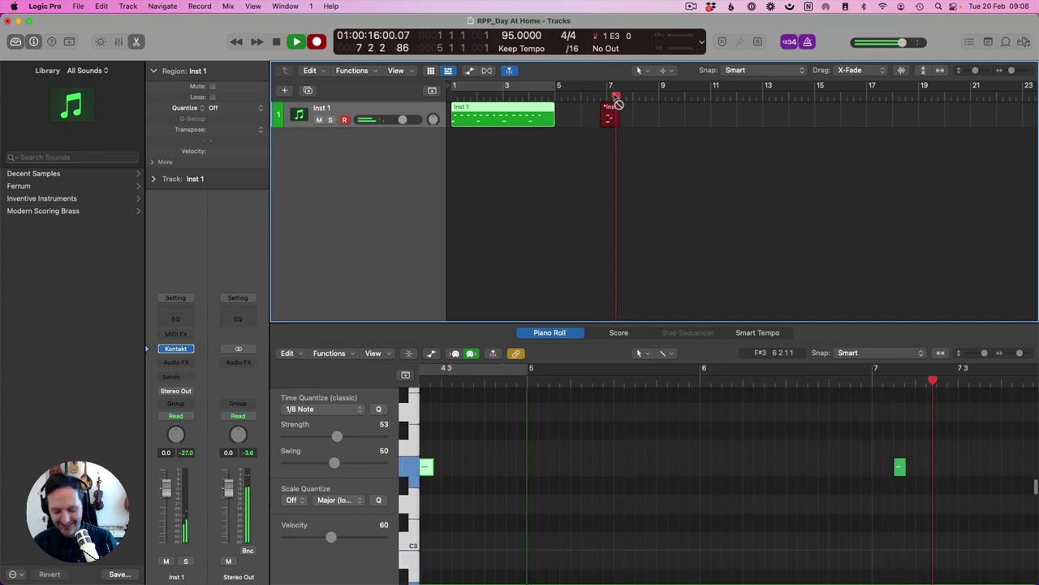
key("super+period")
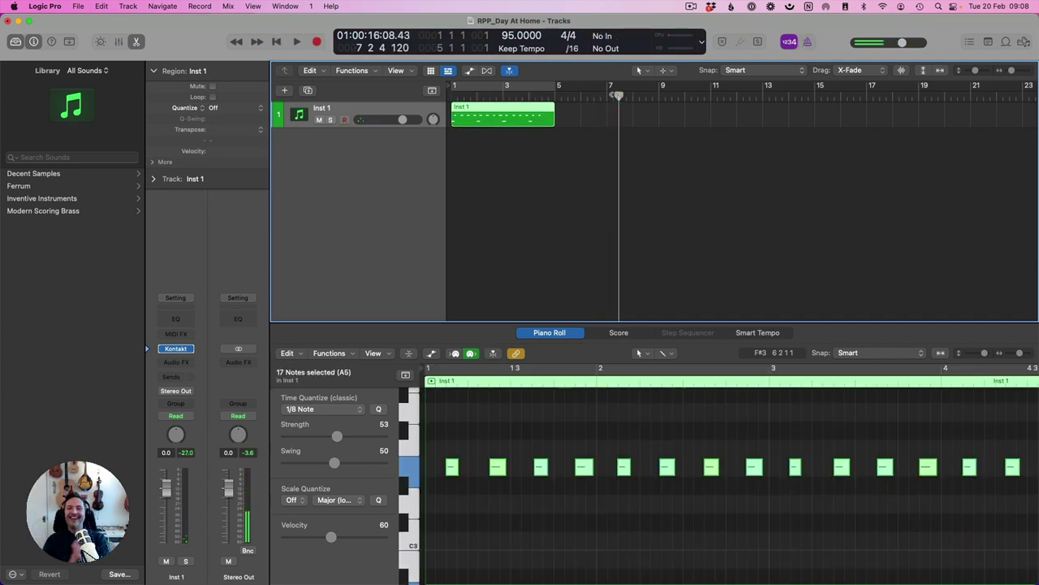
Record a second piano take on the Inst 1 track from bar 7 to about bar 15.
key("r")
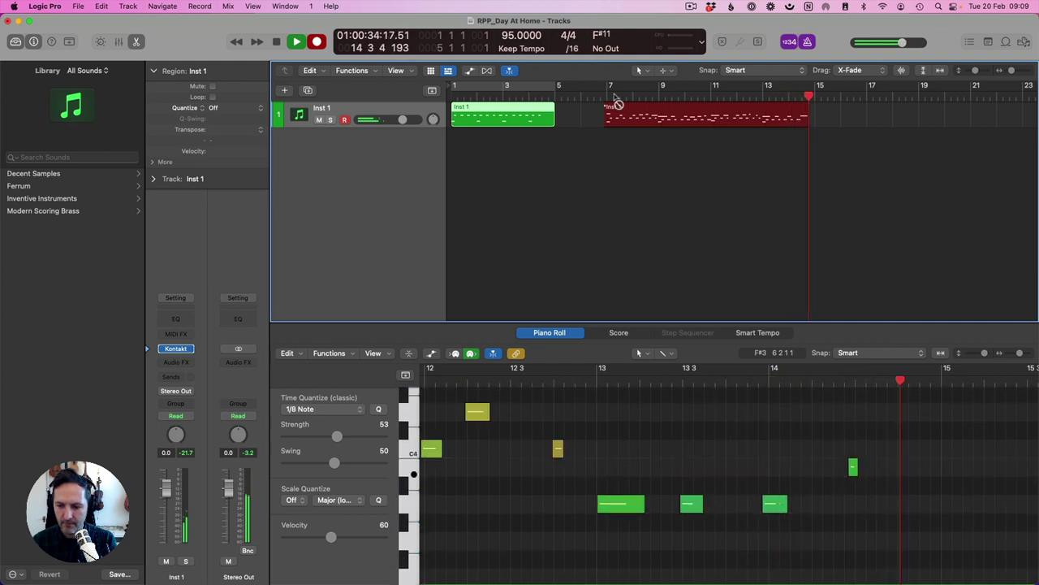
key("space")
key("z")
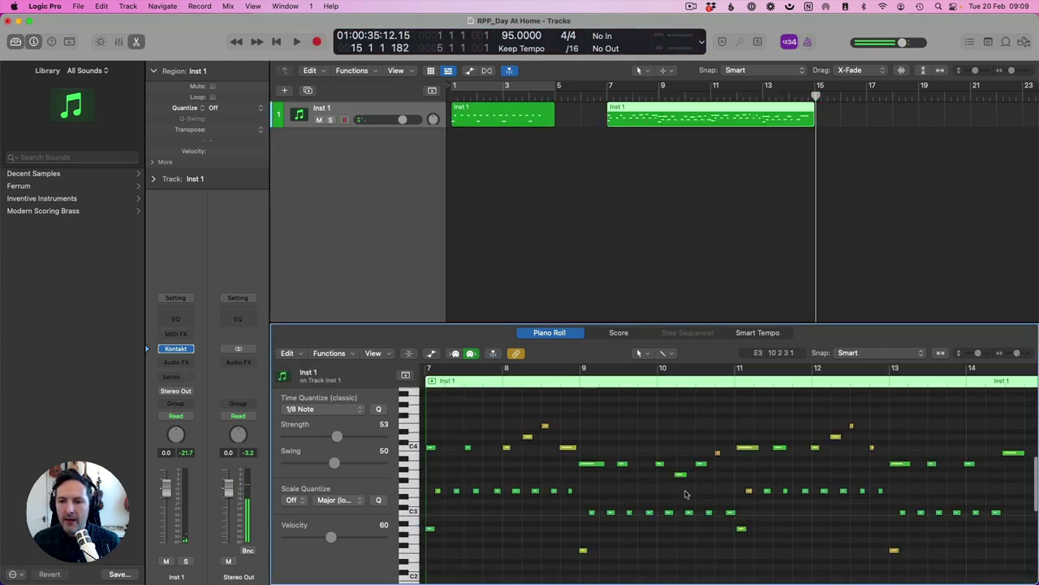
Quantize all notes of the new take to 1/8 Note at a strength of 53 and play it back from bar 7.
key("super+a")
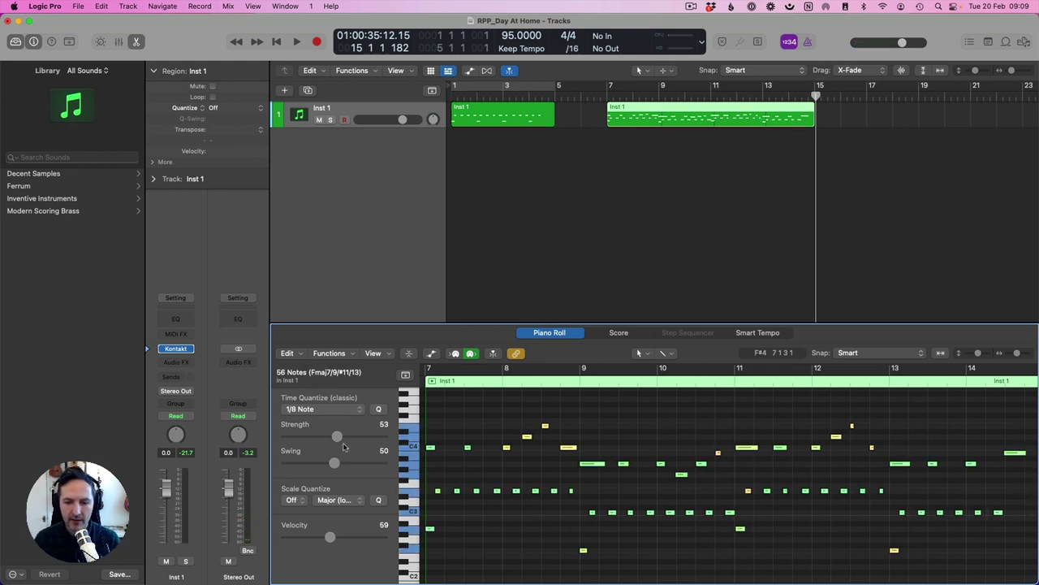
left_click(428, 381)
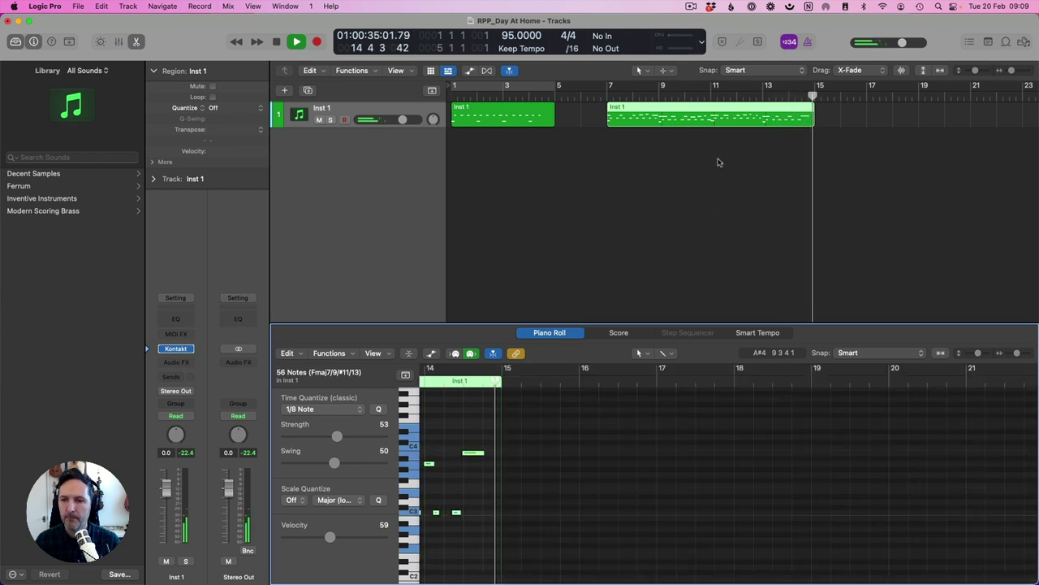
key("space")
Move the new region so that it starts at bar 5, and play back from there.
left_click_drag(654, 120, 605, 123)
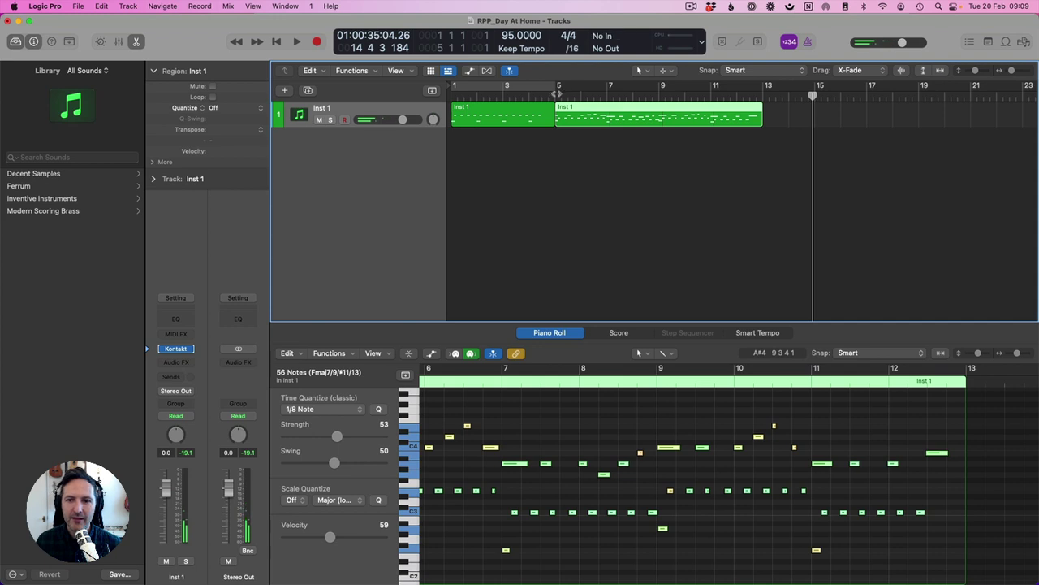
key("space")
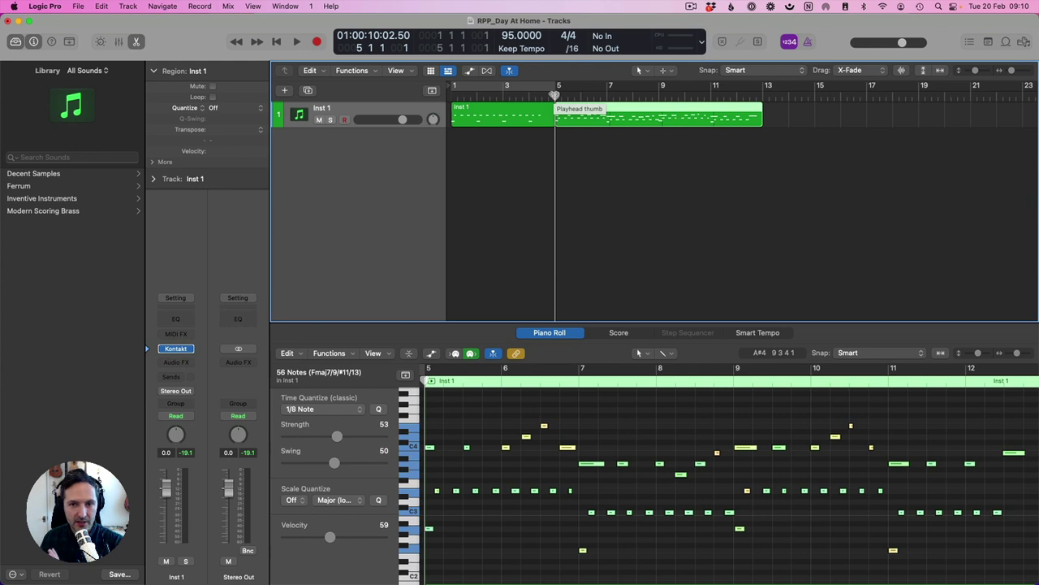
key("Return")
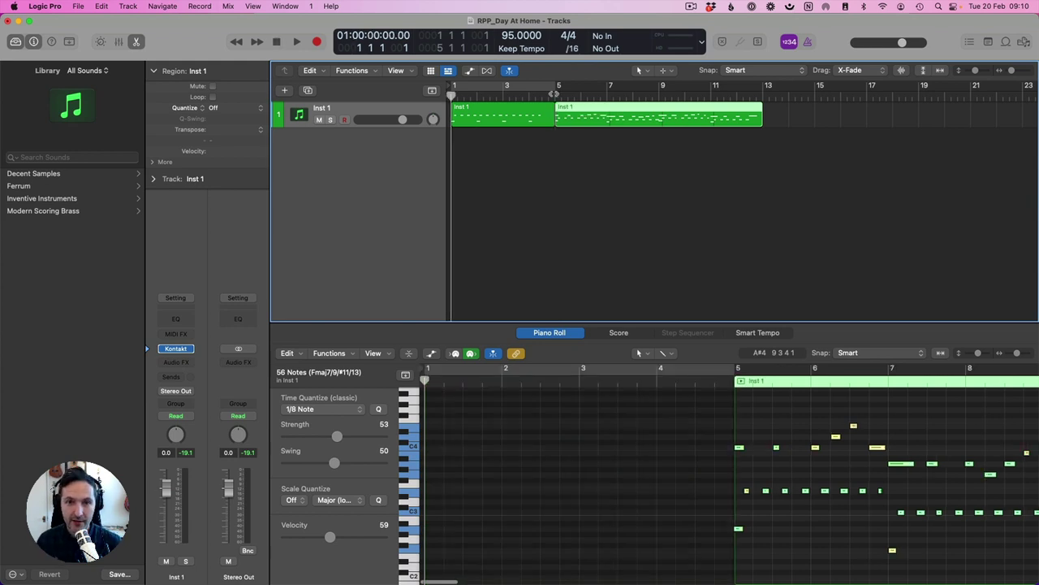
left_click(551, 96)
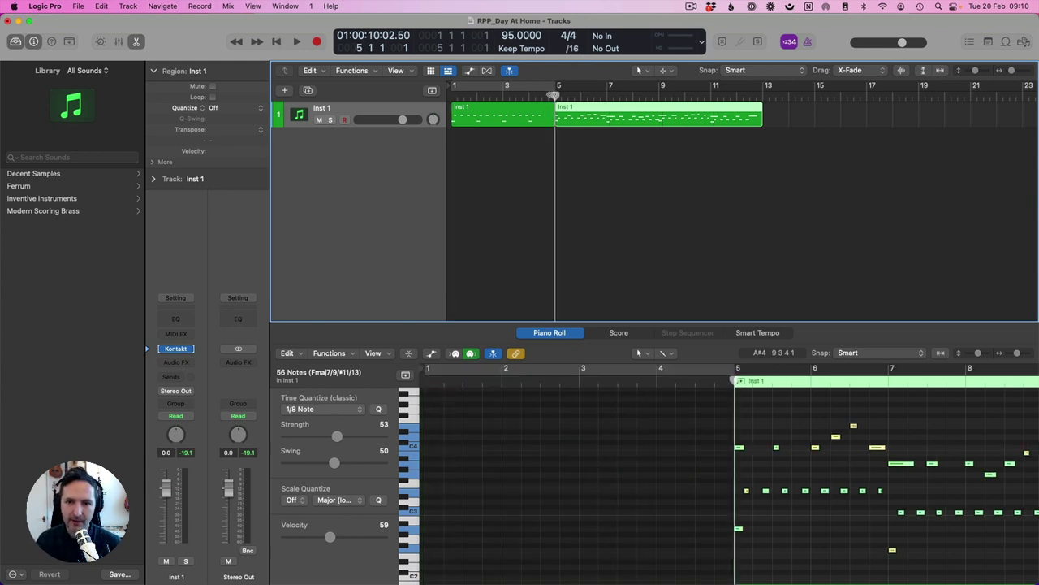
key("space")
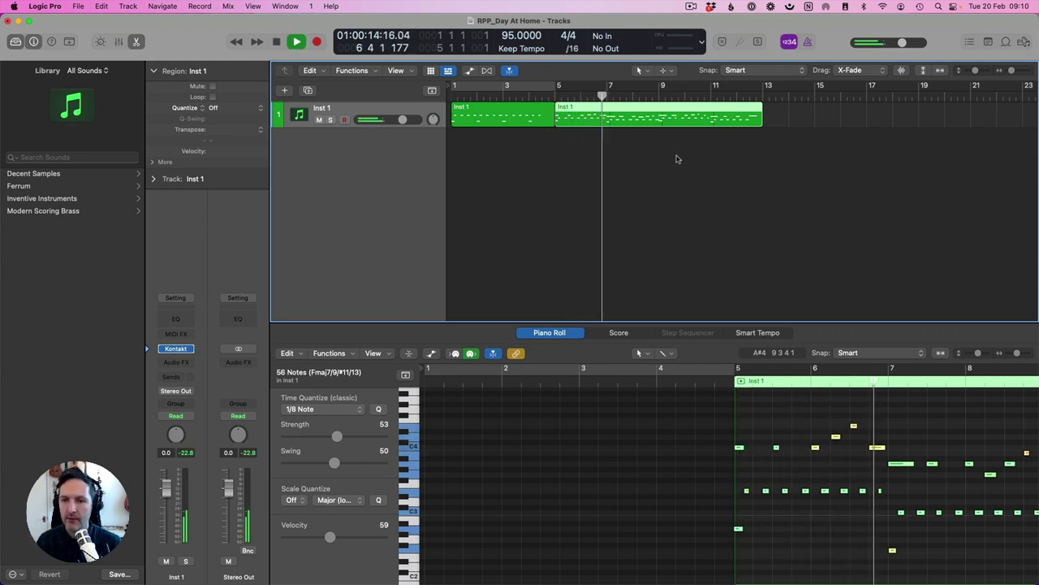
left_click(918, 112)
key("space")
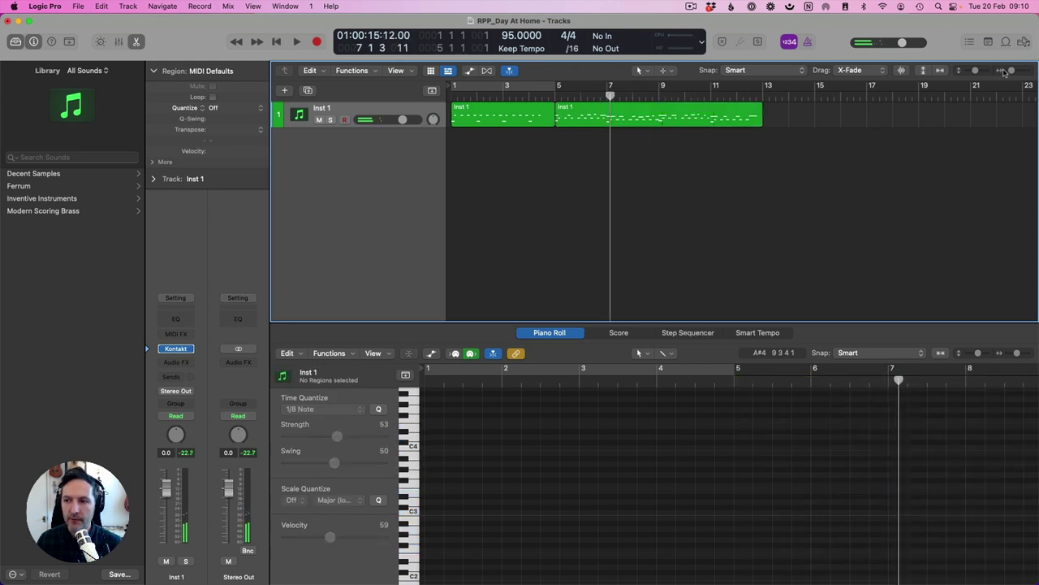
Copy the region at bar 5 so that the duplicate starts at bar 13.
key("super+Left")
left_click(534, 120)
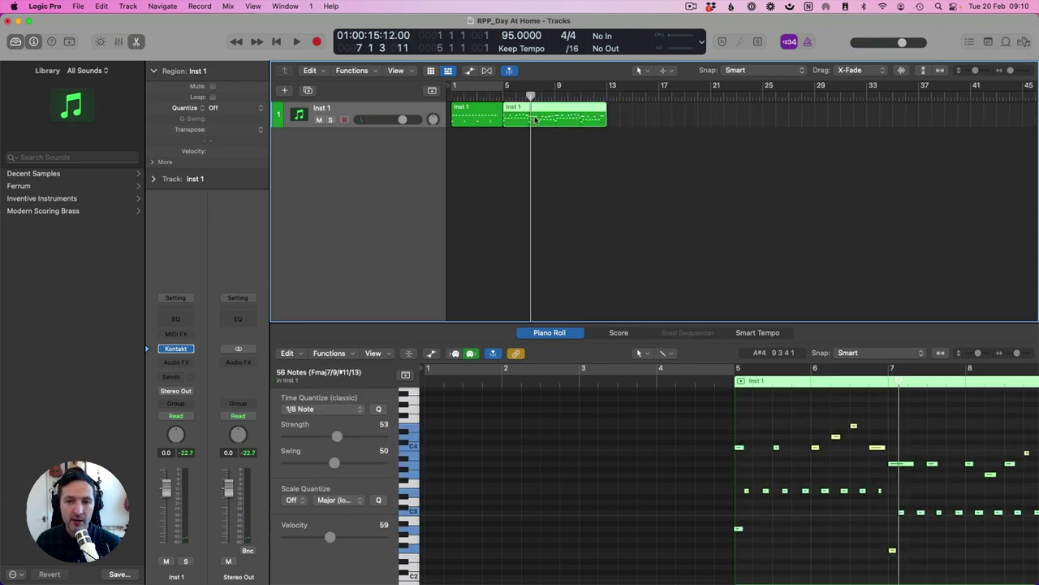
scroll(946, 543, "right", 10)
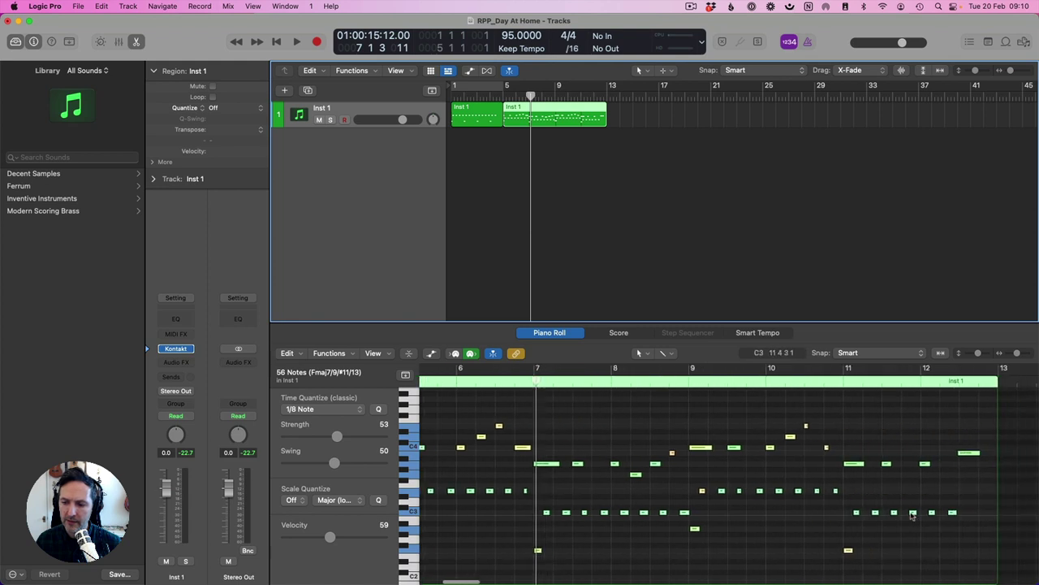
left_click(531, 129)
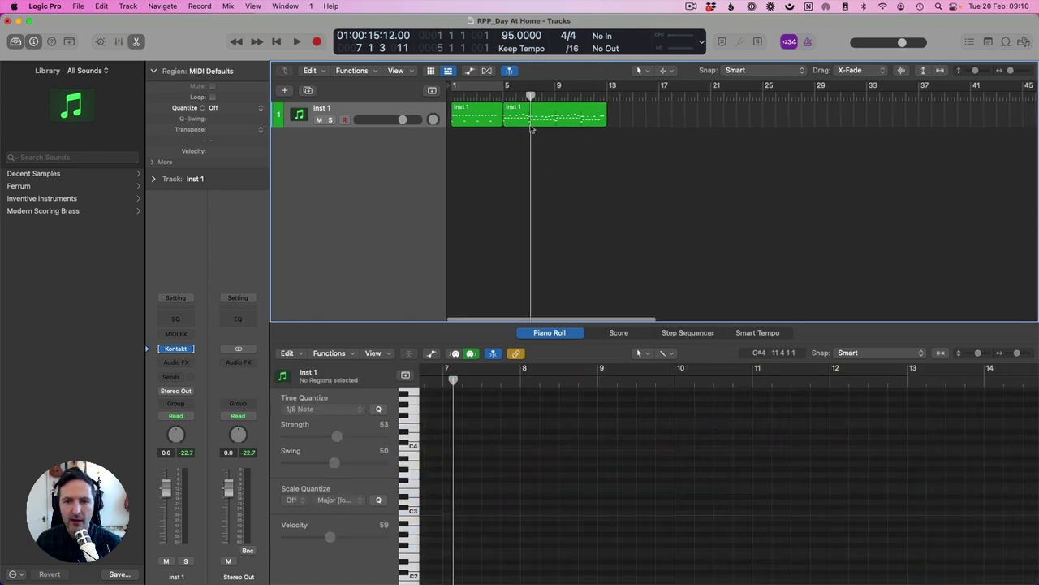
left_click_drag(527, 119, 630, 120)
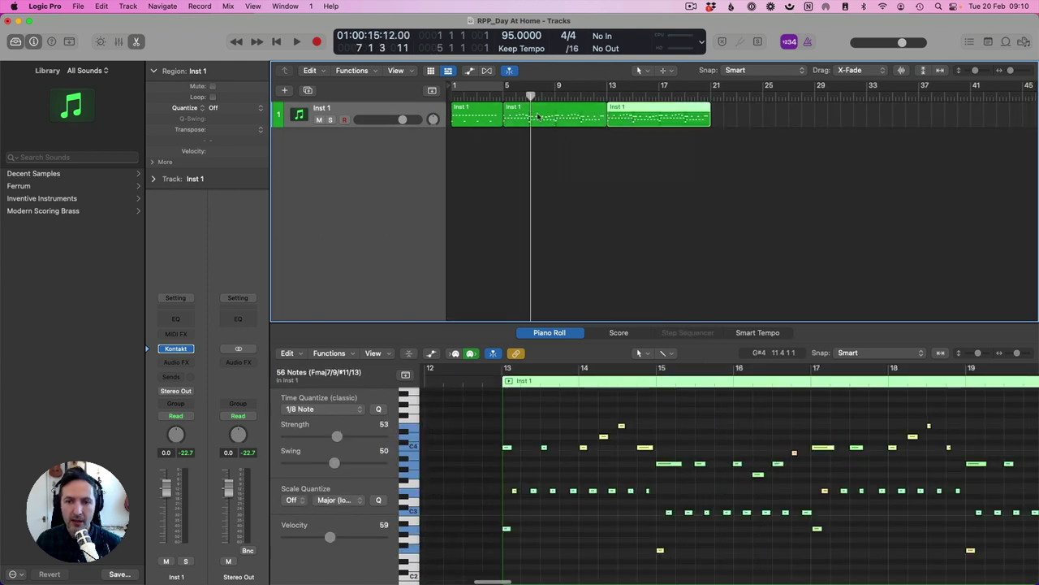
Delete the C4 melody note at beat 3 of bar 5 in the bar 5 region and play back from its start.
left_click(532, 116)
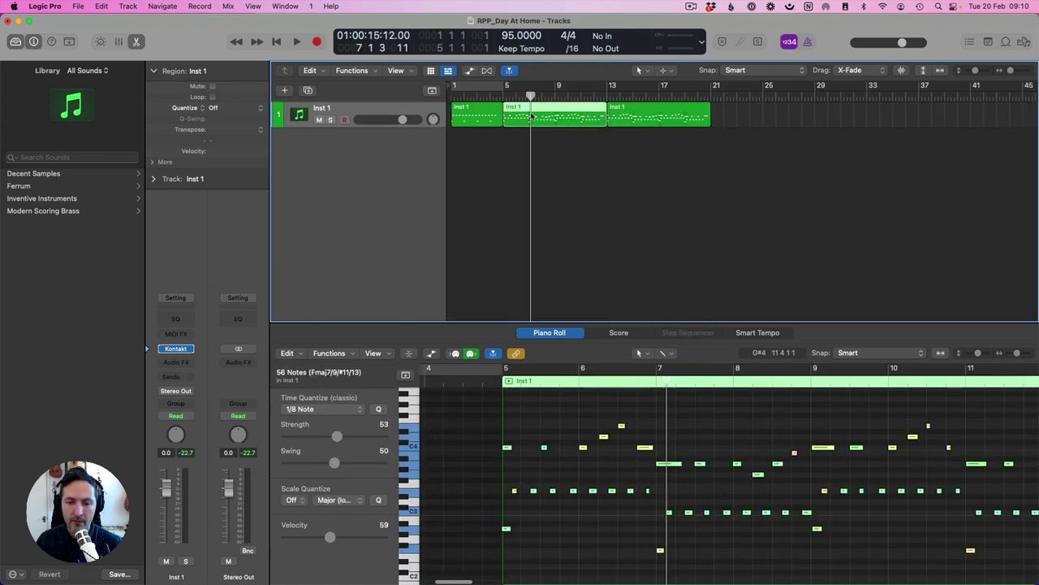
left_click(497, 384)
key("space")
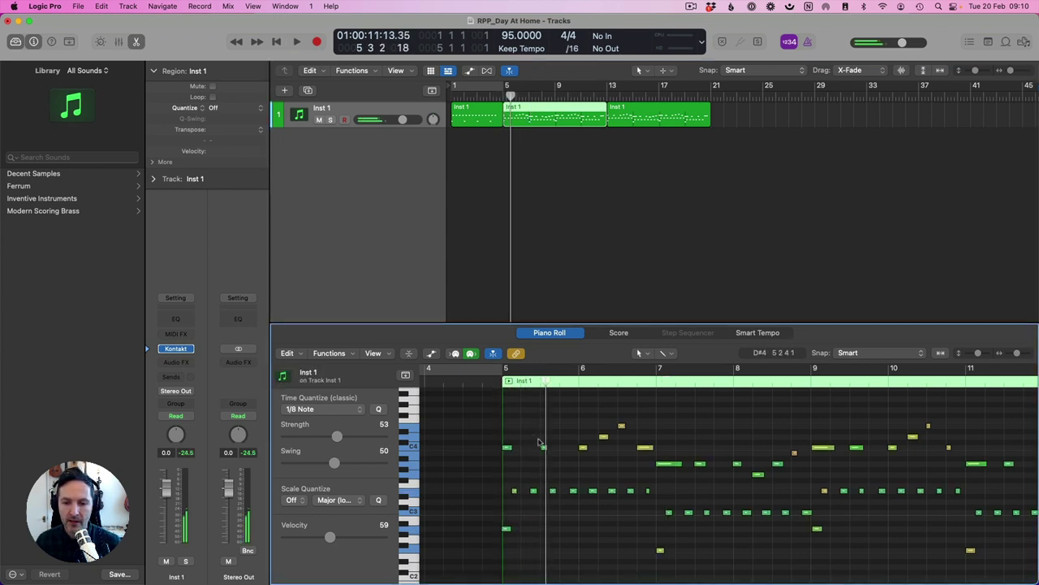
left_click(543, 447)
left_click(496, 382)
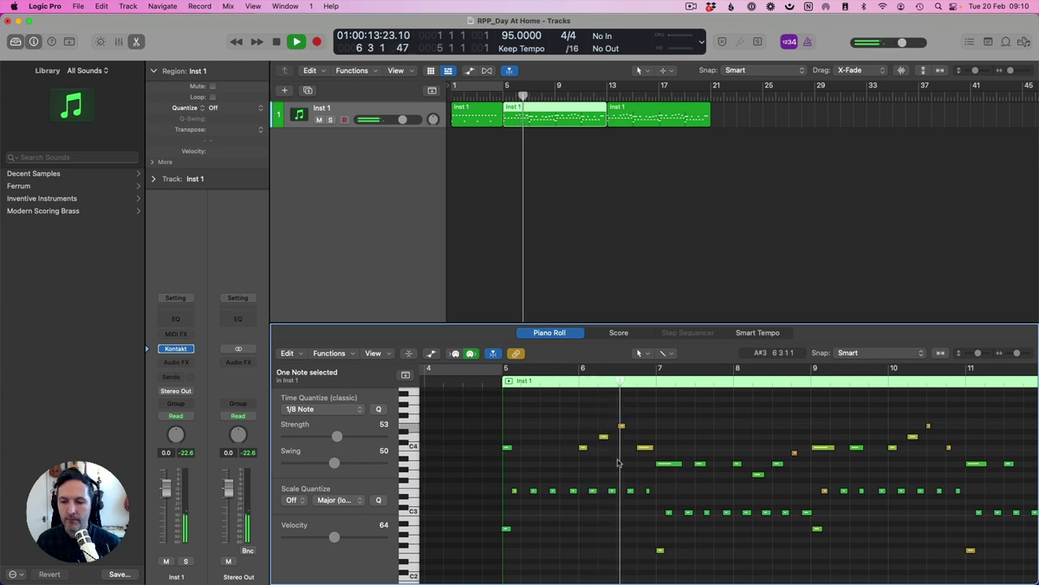
key("space")
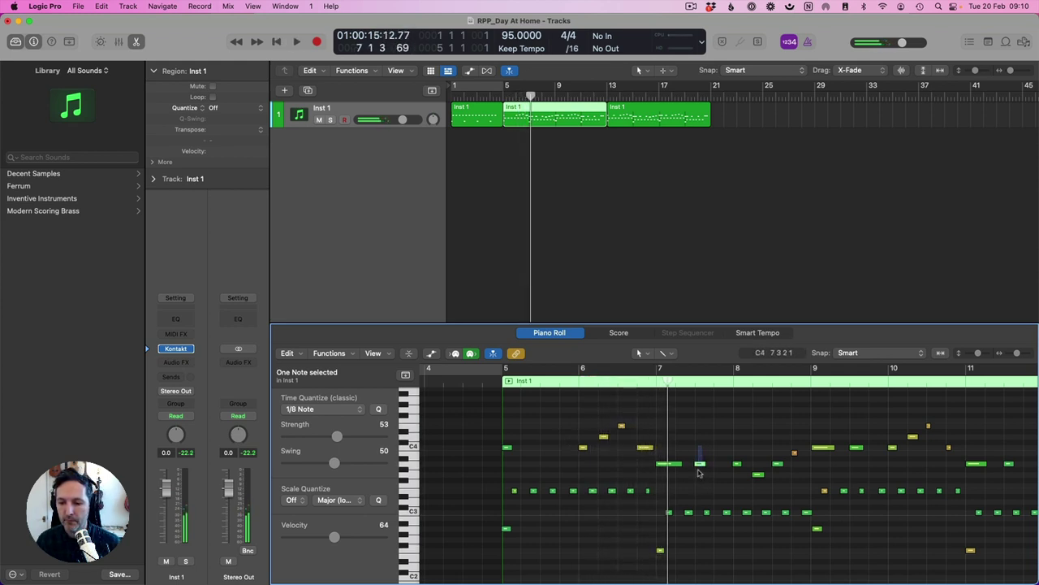
Delete the melody notes at beat 4 of bar 6 and beat 3 of bar 7, replaying the region from its start.
left_click(494, 385)
key("space")
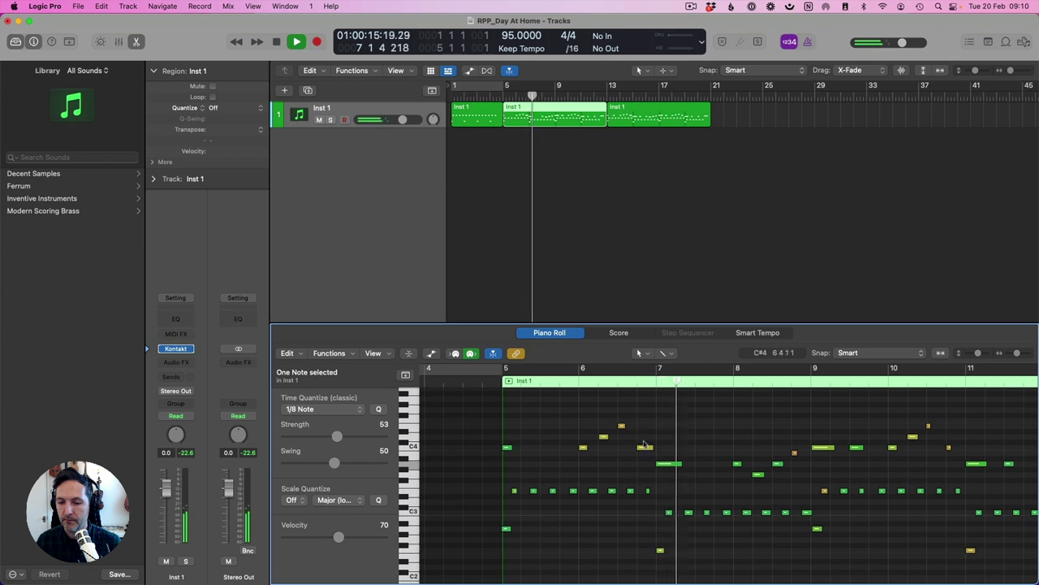
key("space")
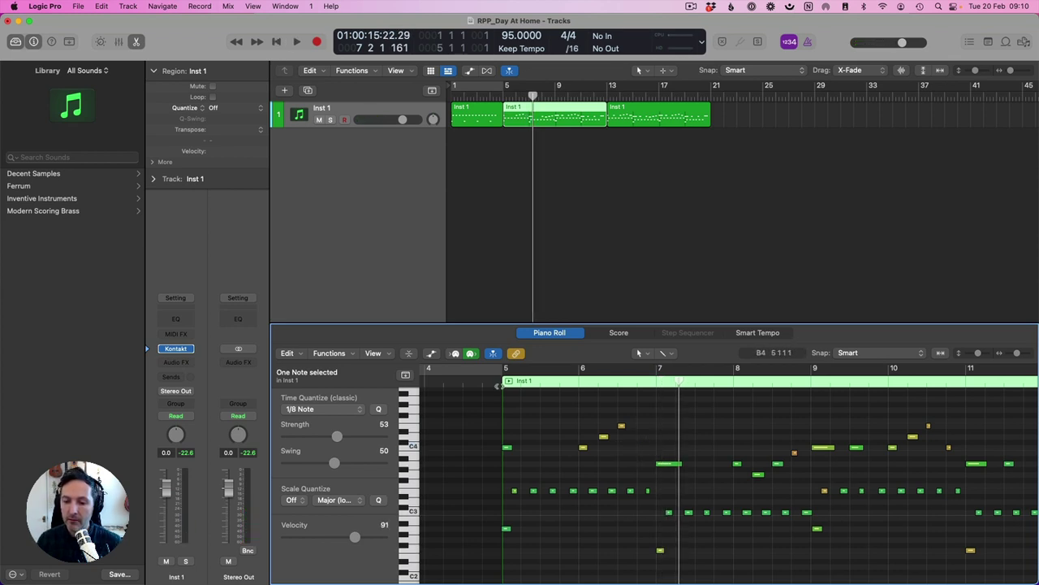
left_click(499, 385)
key("space")
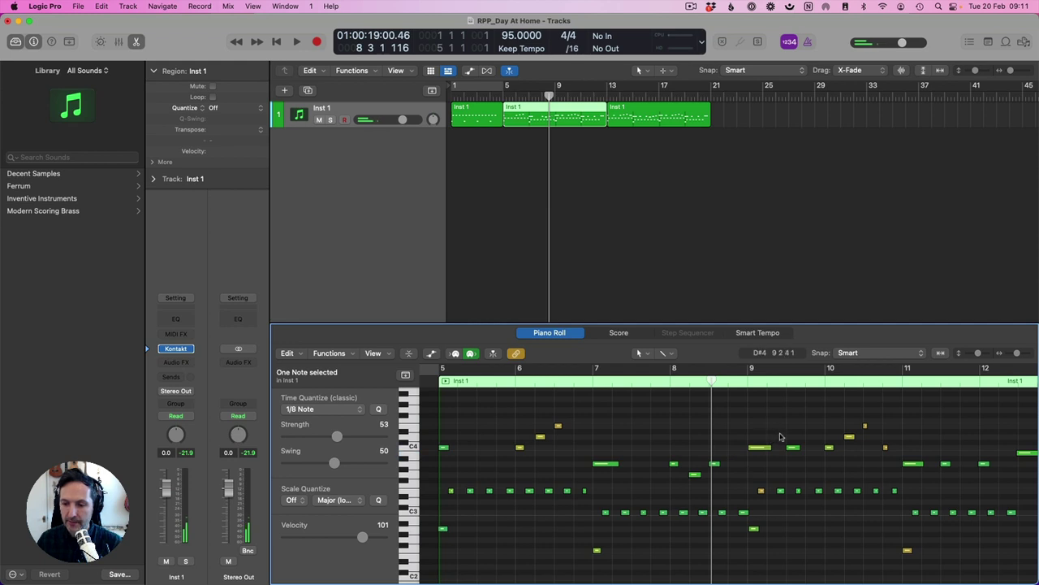
Thin the melody by deleting the notes at beat 3 of bars 9 and 11 and beat 4 of bar 10, and play back the region.
scroll(889, 470, "left", 2)
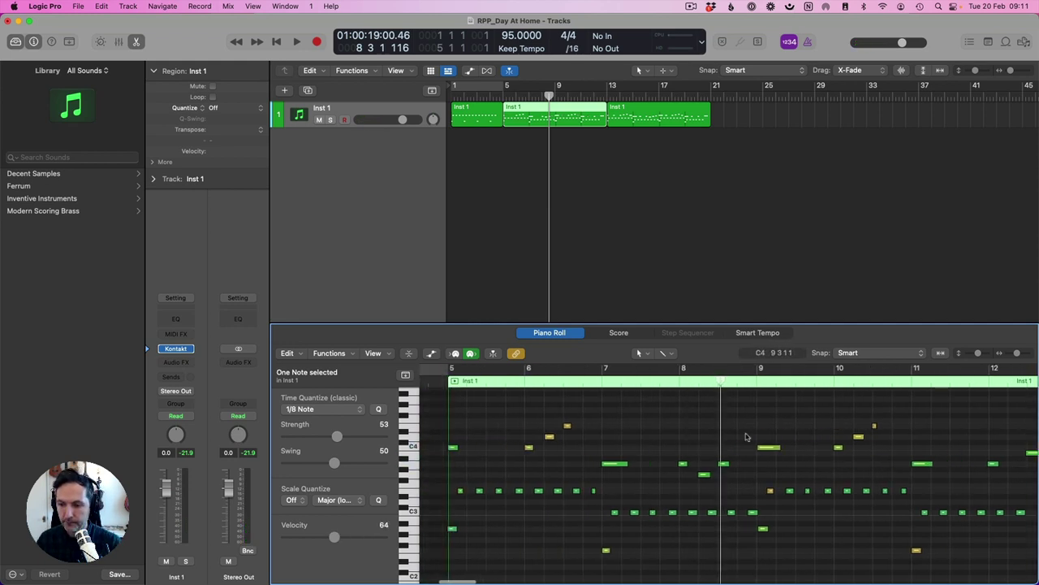
scroll(632, 426, "left", 5)
scroll(780, 425, "right", 10)
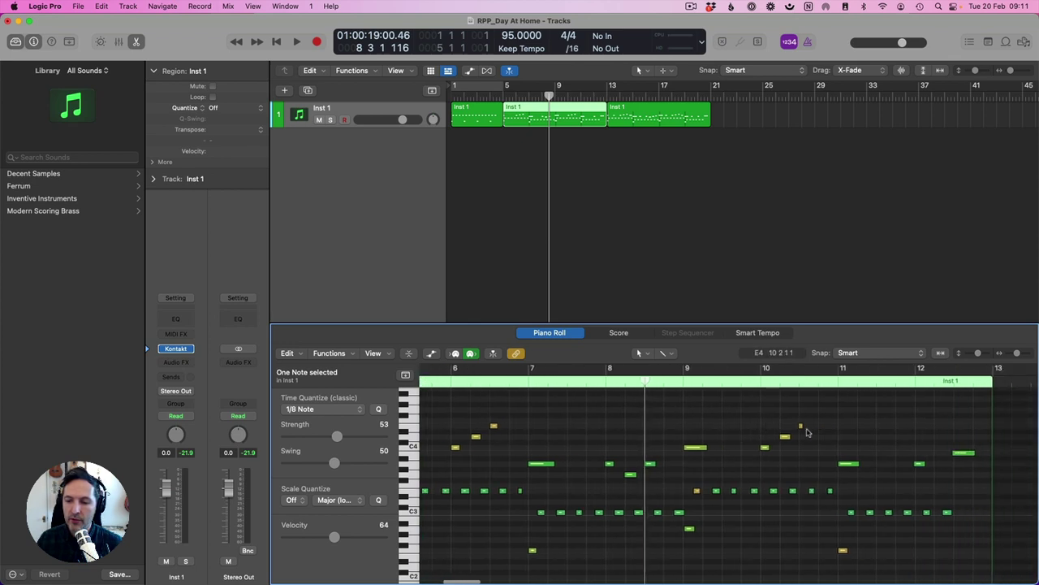
scroll(521, 388, "left", 8)
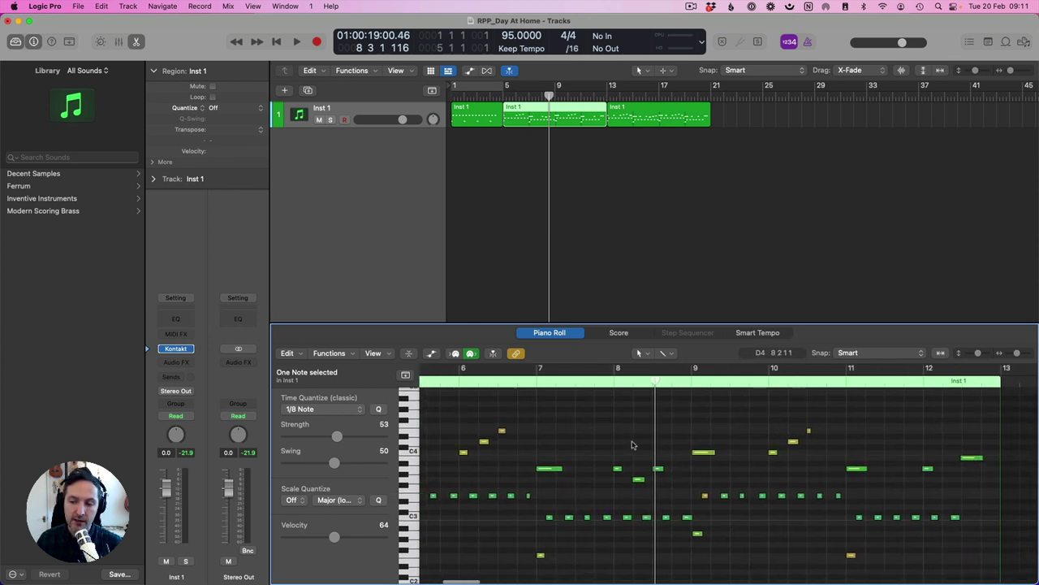
key("shift+Return")
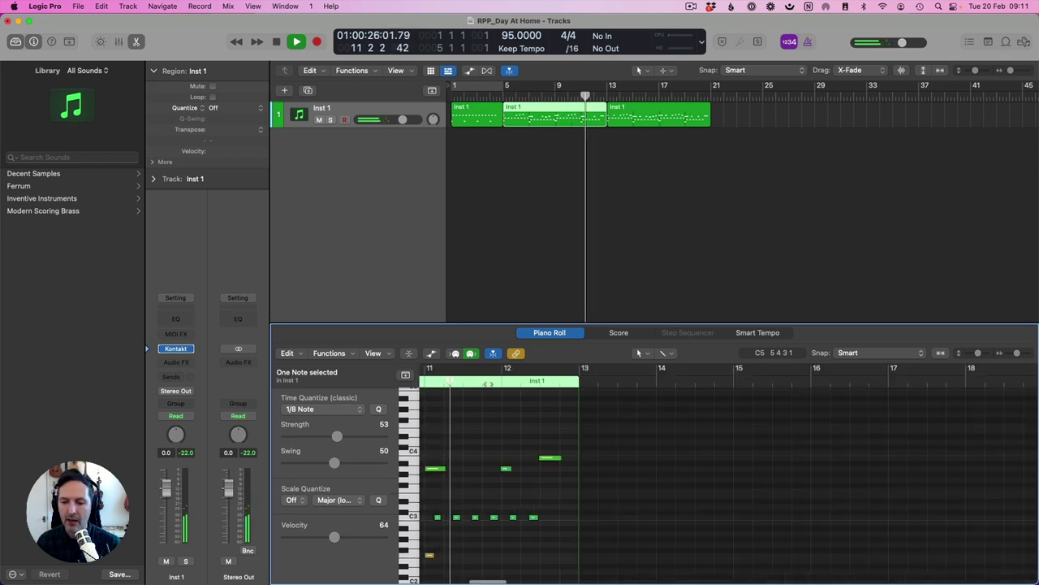
key("space")
Delete the melody notes on the downbeats of bars 6, 8 and 10, and play the region from bar 5.
scroll(519, 453, "left", 10)
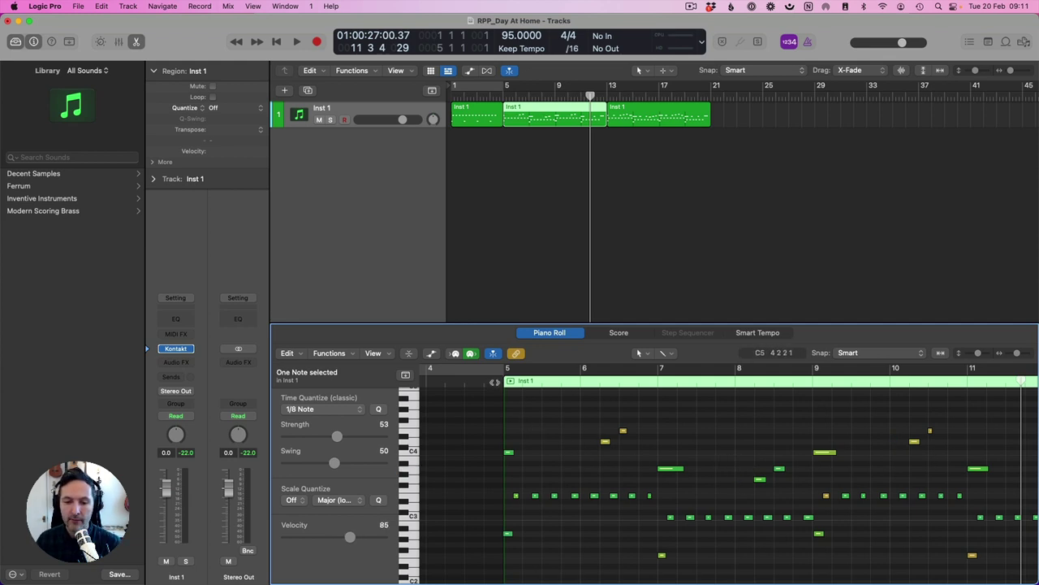
key("shift+space")
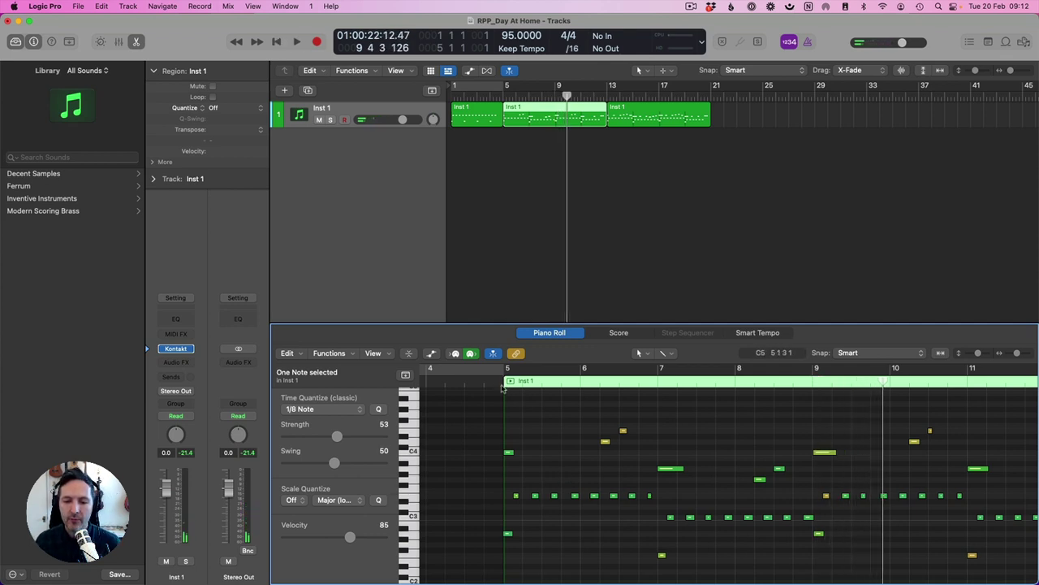
left_click(502, 388)
key("space")
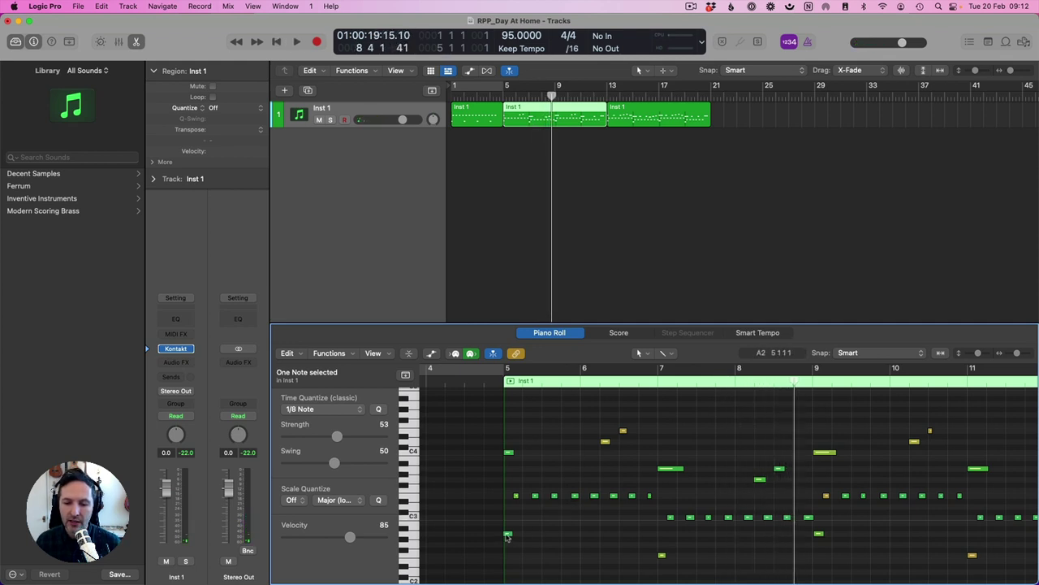
Try copying the low bass notes of bars 5 and 7 to the starts of bars 6 and 8 during playback.
left_click_drag(507, 536, 584, 537)
left_click(493, 380)
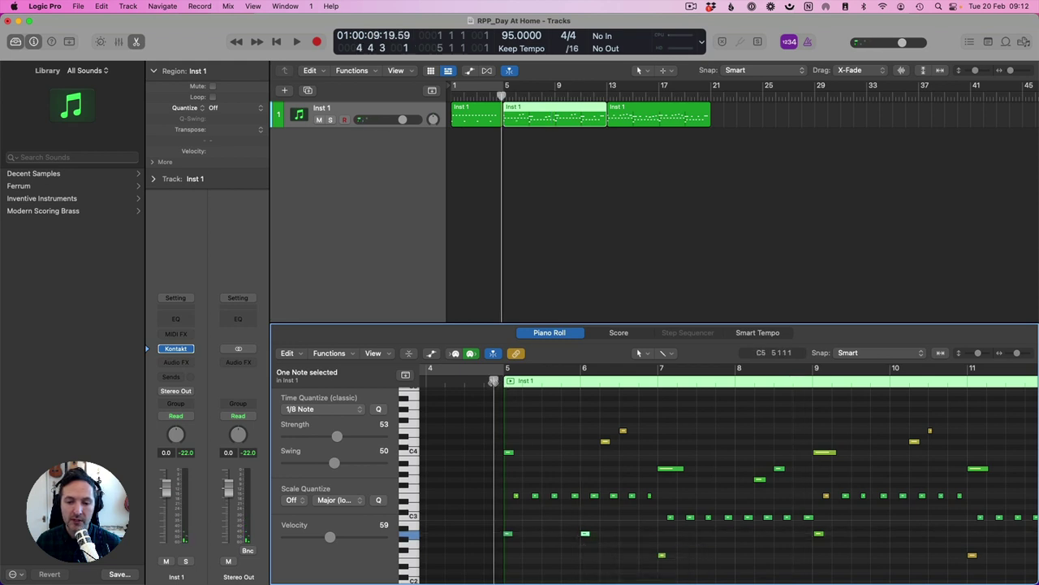
key("space")
left_click_drag(662, 554, 737, 558)
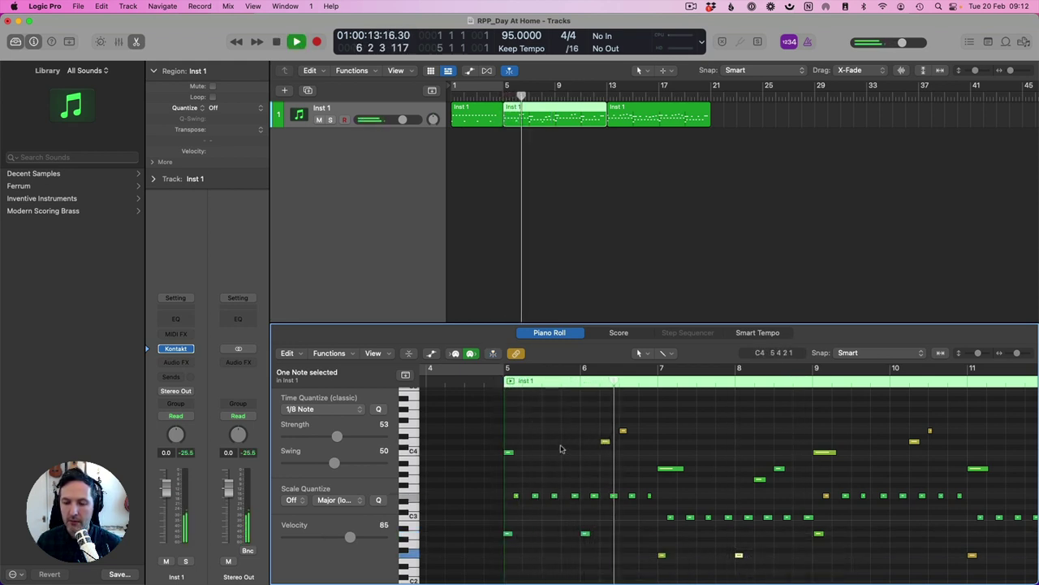
Try the copied bar 6 bass note an octave higher in playback, and revert the bass copies in bars 6 and 8.
key("space")
key("space")
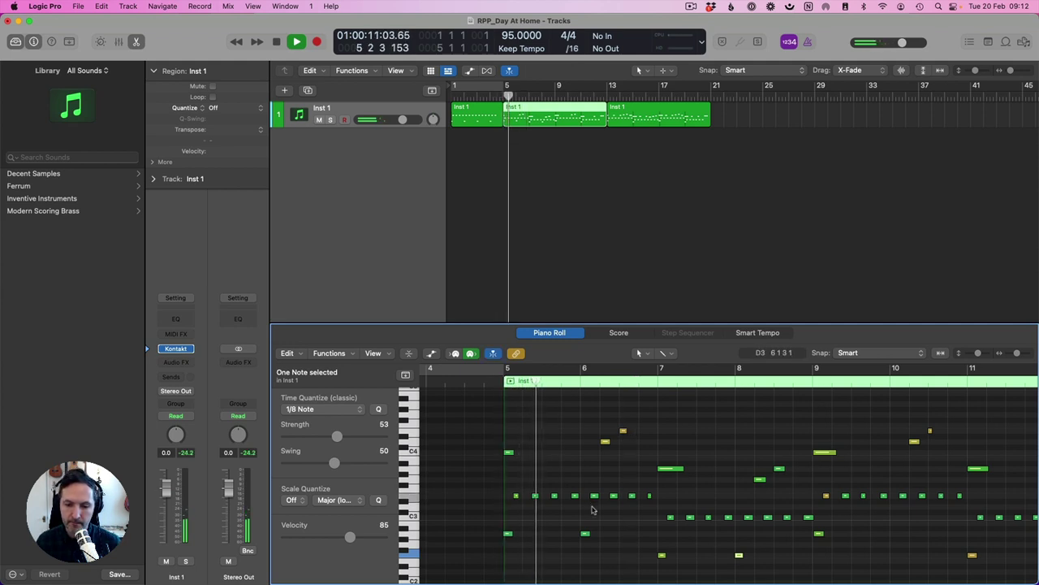
key("space")
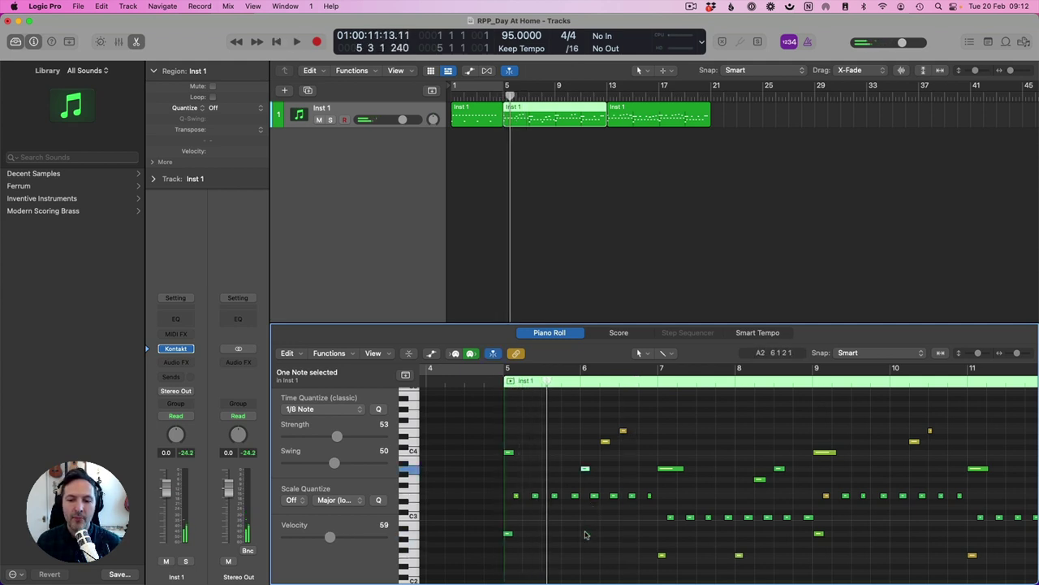
key("space")
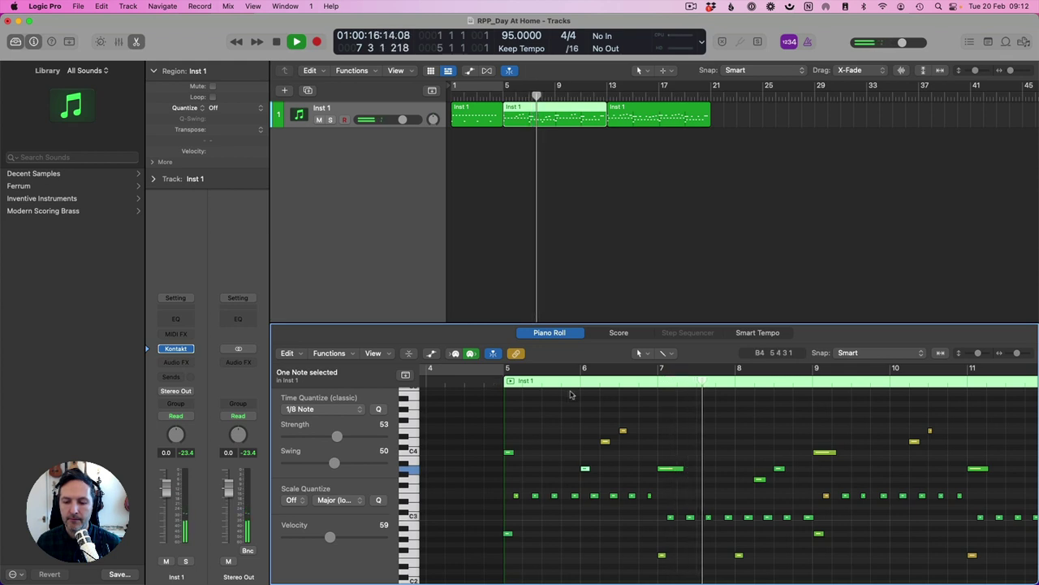
key("alt+shift+Down")
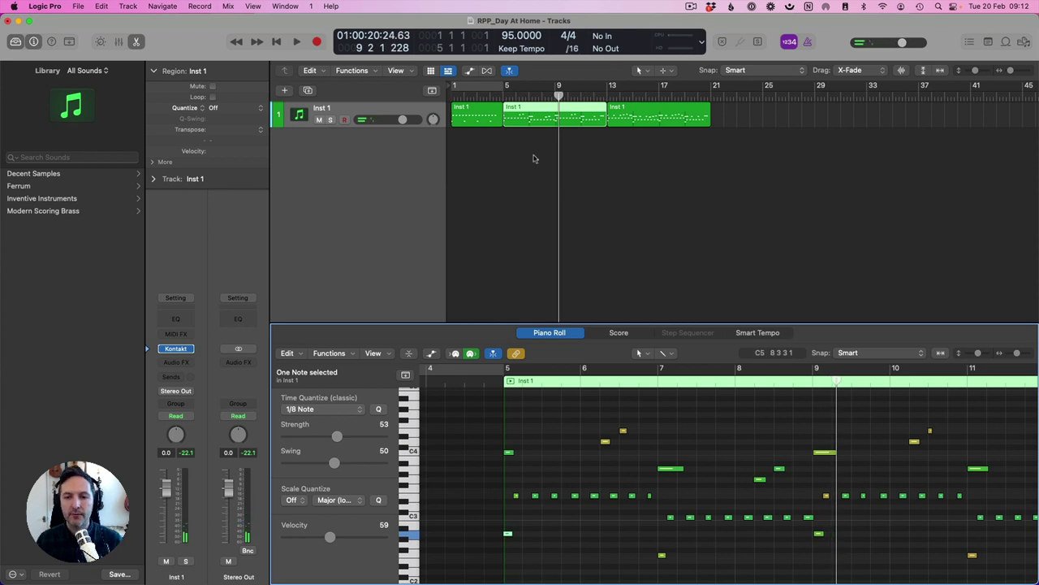
left_click(533, 115)
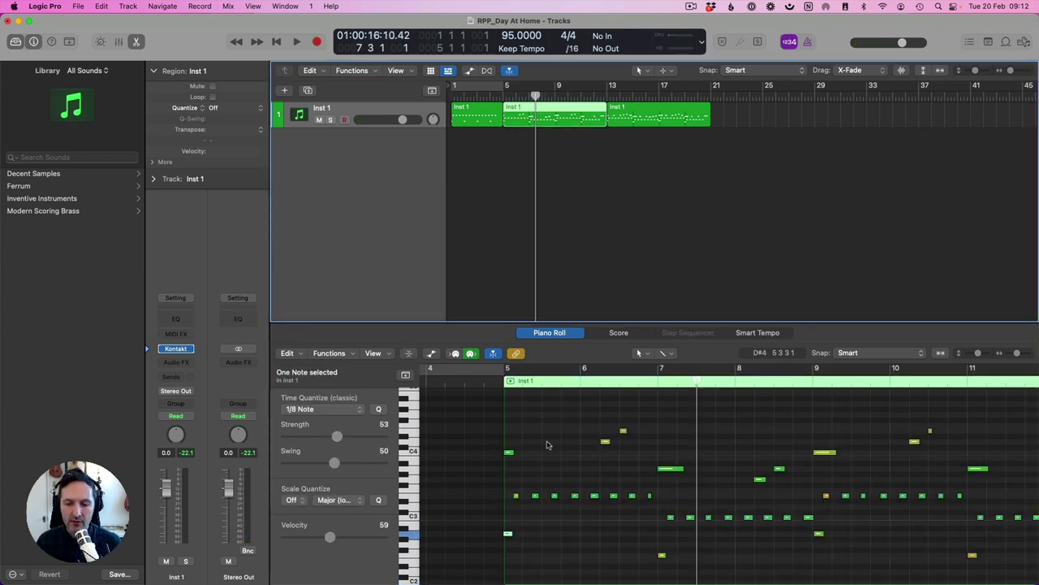
Slightly raise the velocities of the repeated E3 notes in bars 5–6 and of the three opening notes of bar 5.
left_click_drag(520, 486, 633, 508)
key("a")
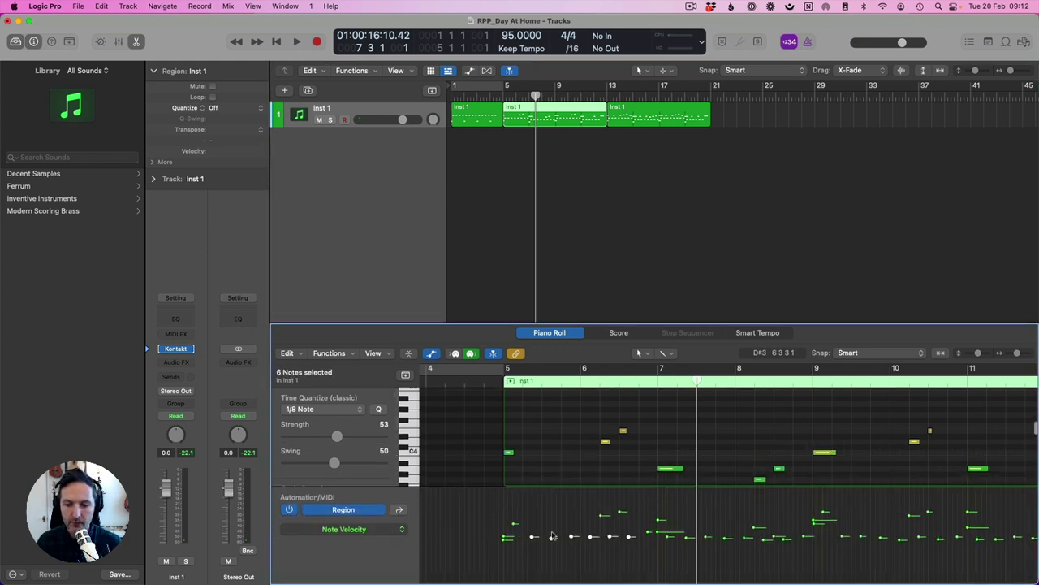
left_click_drag(534, 539, 532, 532)
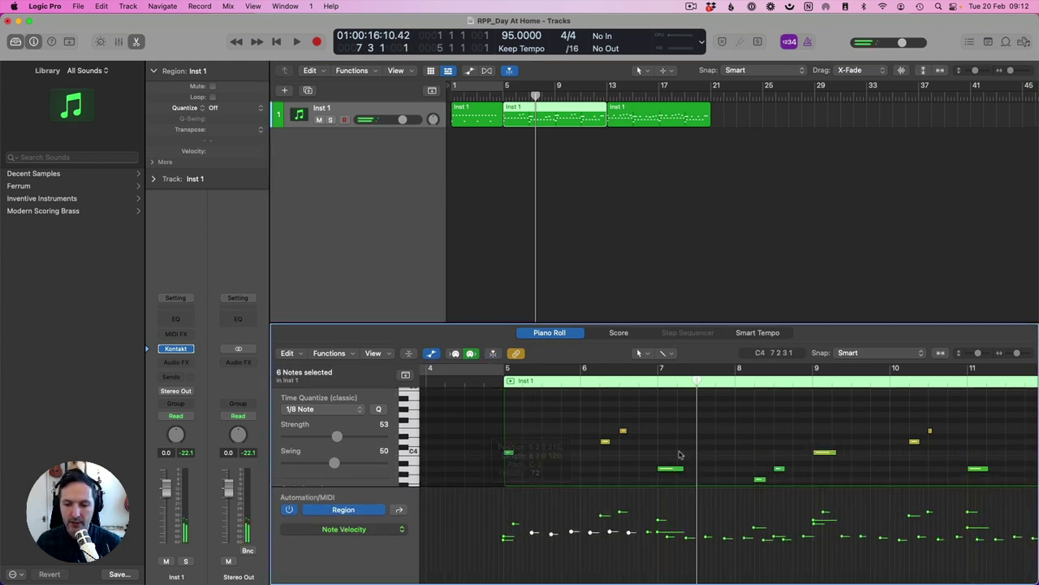
scroll(570, 464, "down", 5)
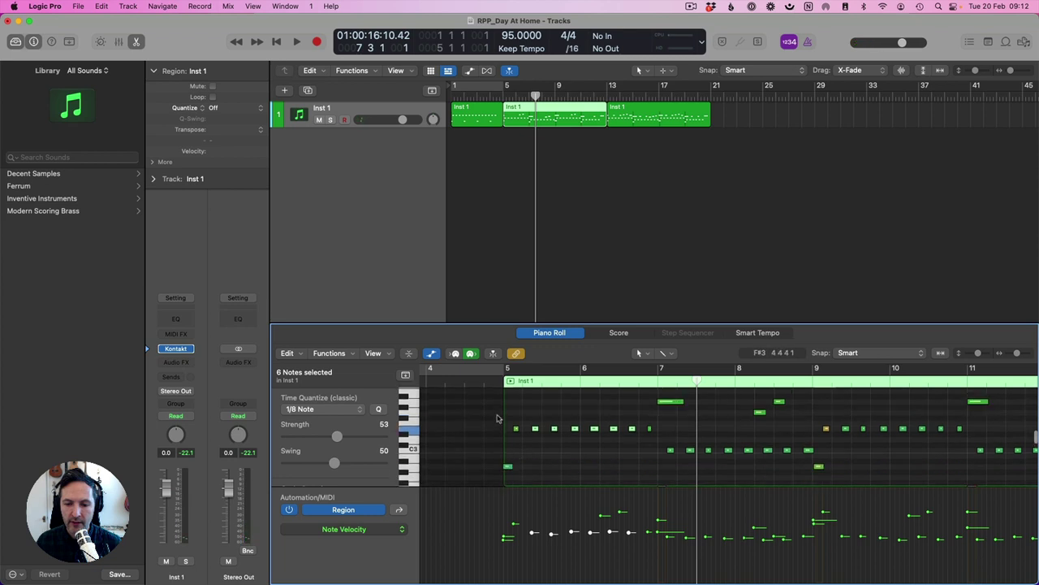
left_click_drag(489, 402, 517, 492)
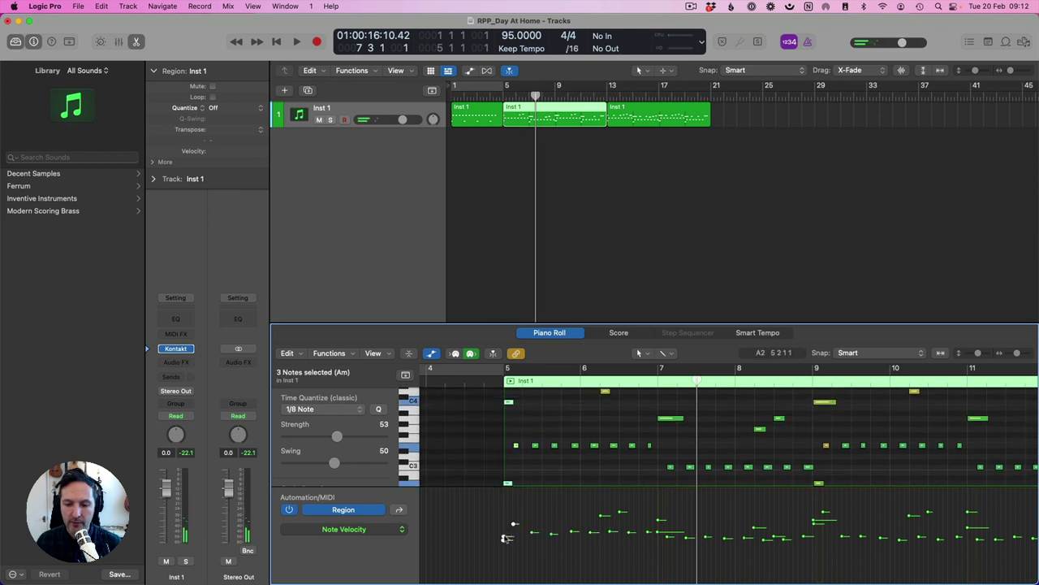
left_click_drag(506, 538, 504, 534)
Slightly raise the velocities of the eight repeated C3 notes across bars 7 and 8.
scroll(651, 451, "down", 3)
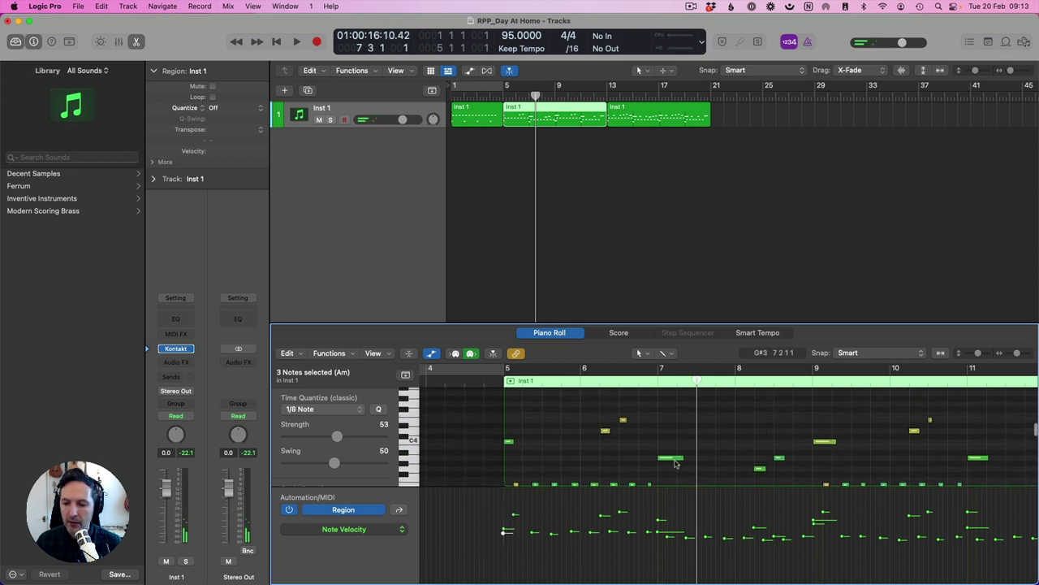
left_click_drag(664, 426, 808, 451)
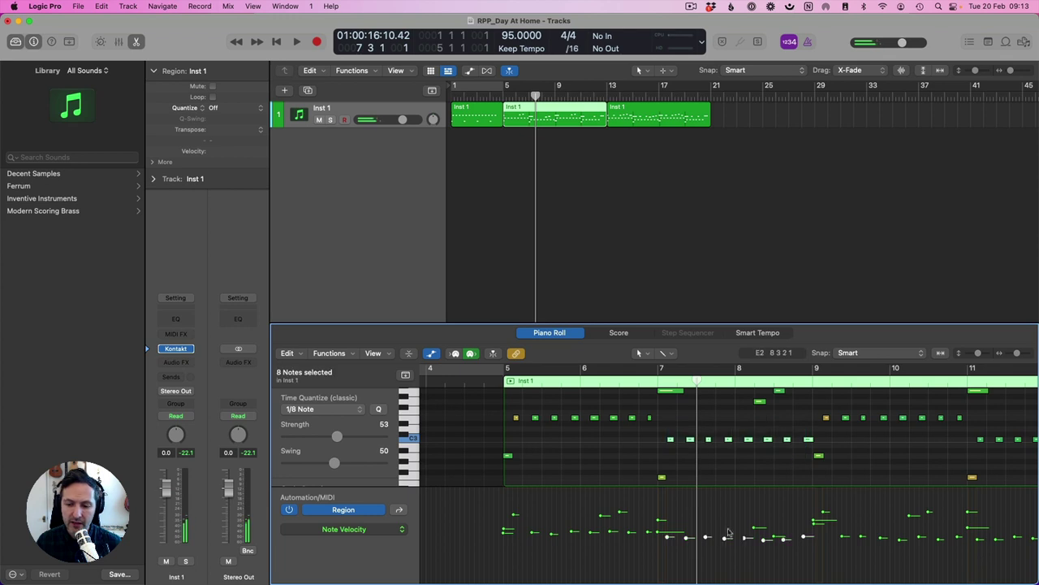
left_click_drag(689, 539, 688, 539)
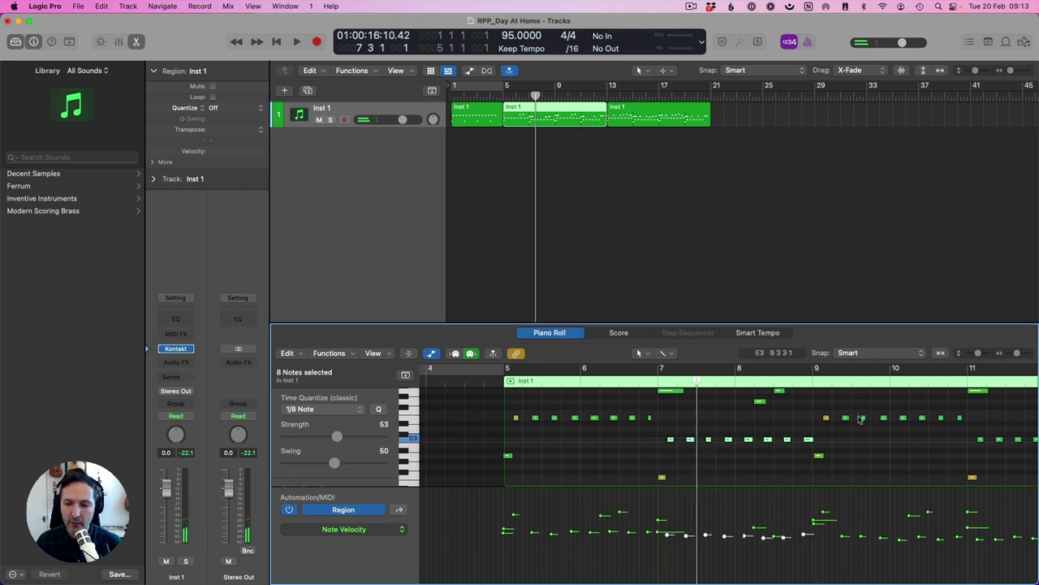
Lower the velocity of the first off-beat E3 note in bar 9 to 74, and hide the velocity lane.
left_click(828, 417)
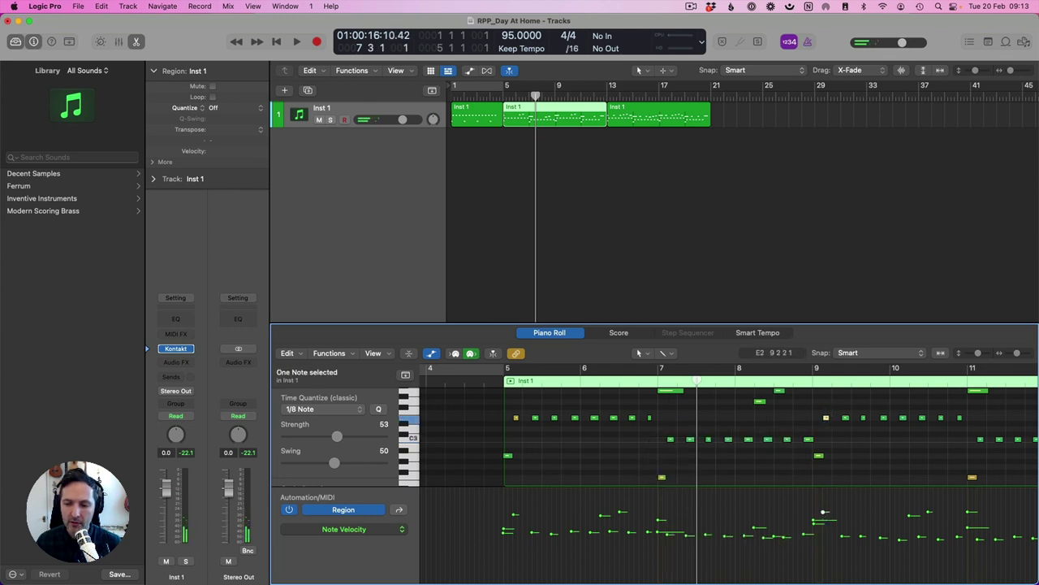
left_click_drag(824, 513, 837, 526)
scroll(837, 488, "right", 5)
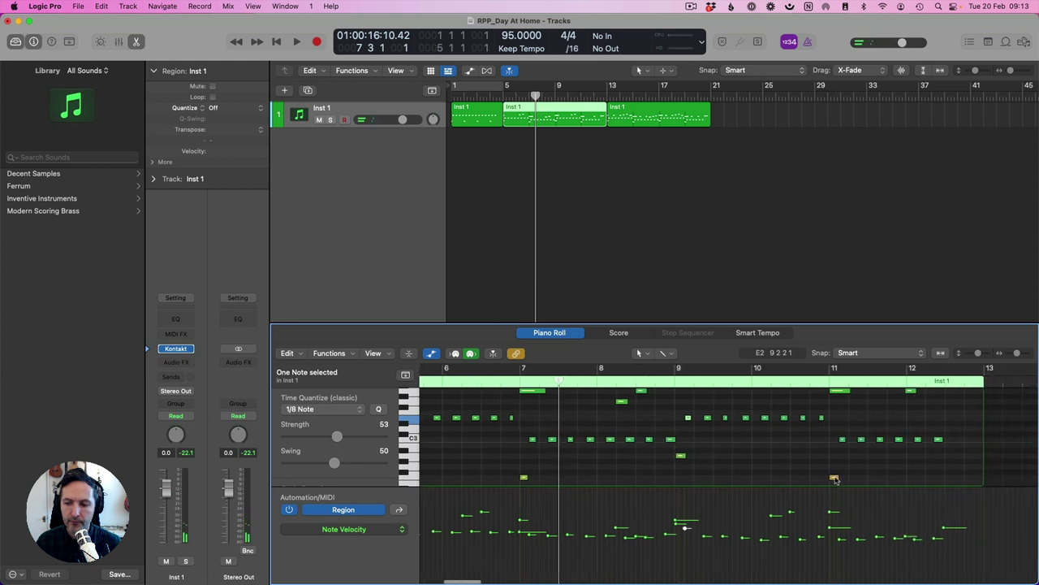
scroll(818, 429, "up", 4)
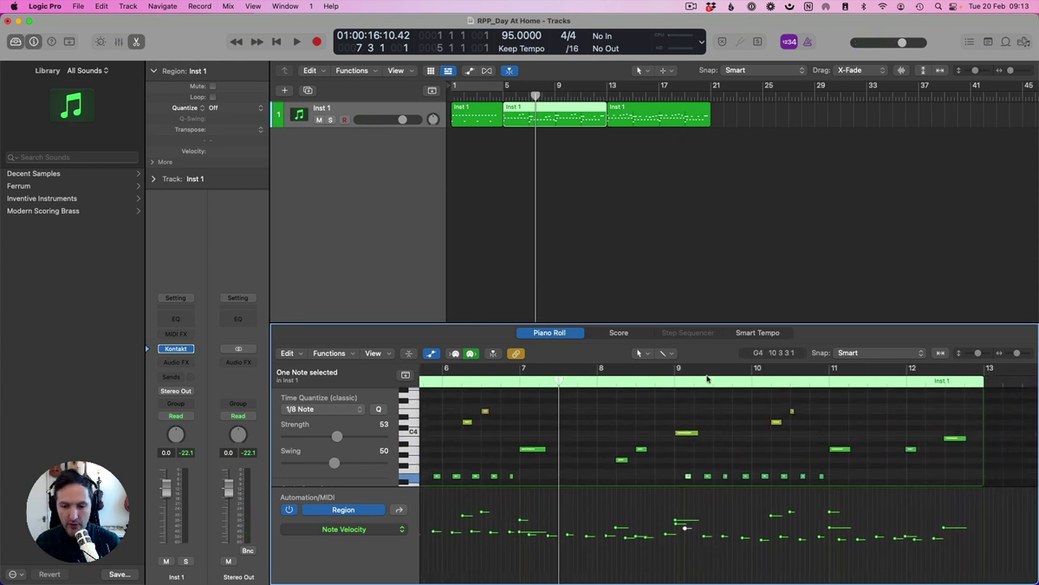
key("a")
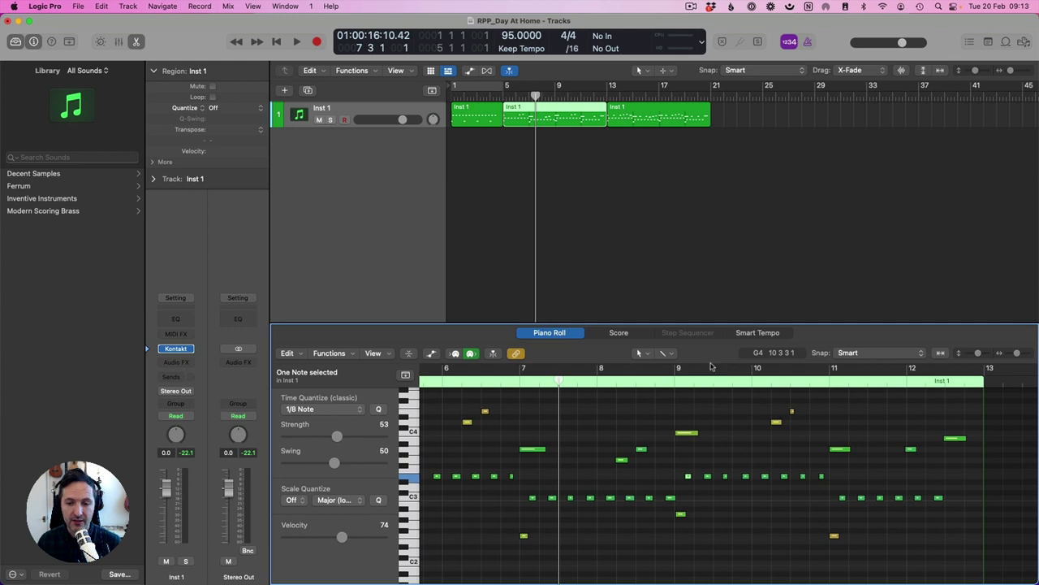
Play the region from bar 5, delete the last two repeated E3 notes of bar 6, and play the passage again.
key("space")
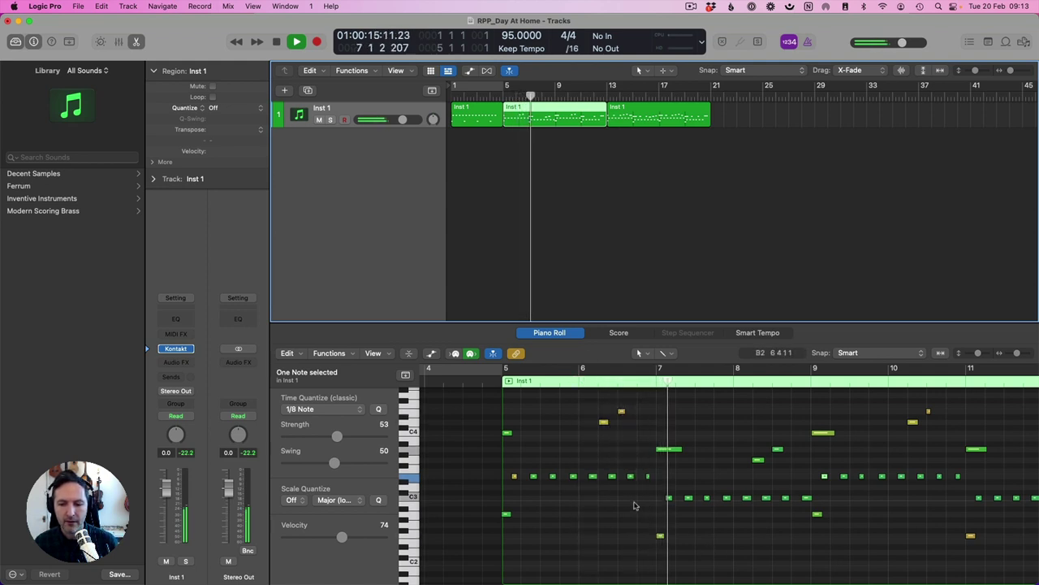
key("space")
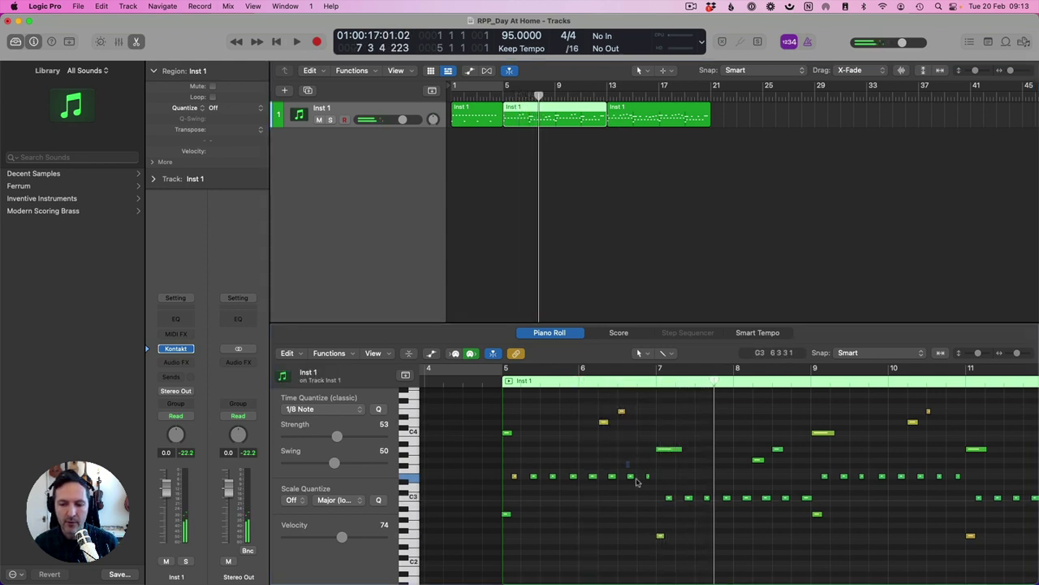
key("Return")
scroll(753, 469, "right", 4)
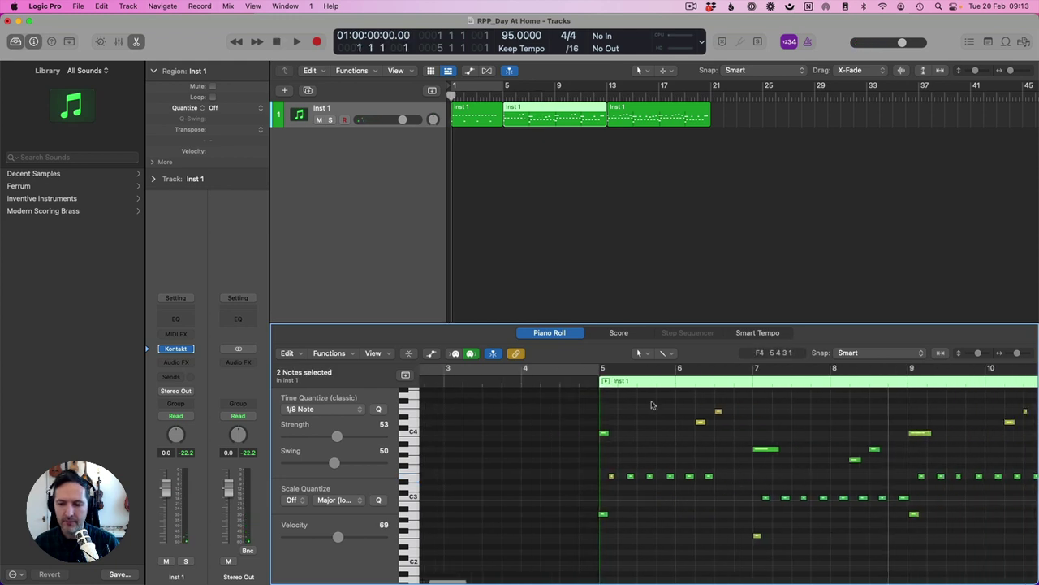
key("space")
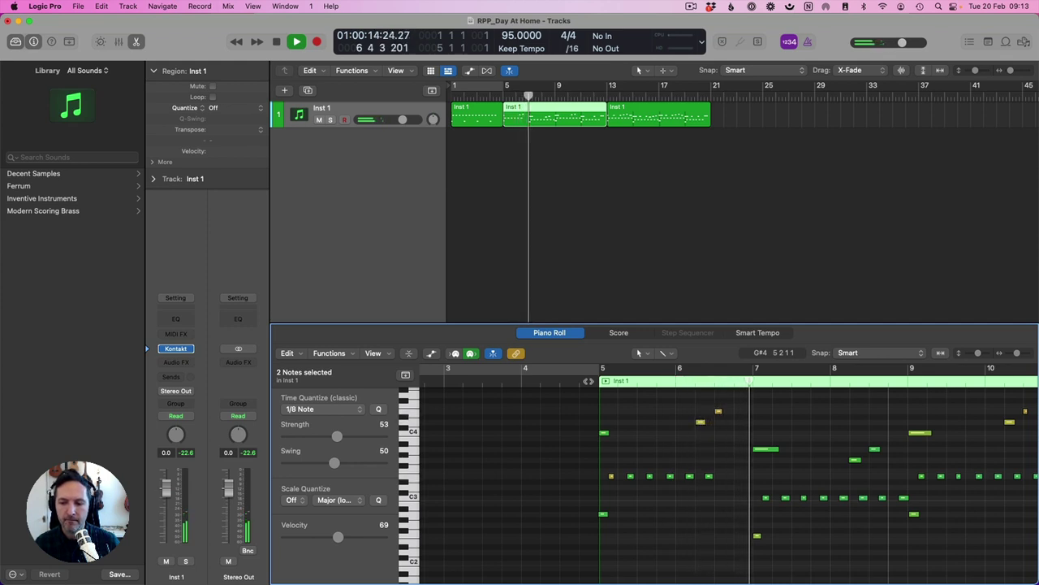
Stop playback and delete the last two repeated notes at the ends of bars 8 and 10.
key("space")
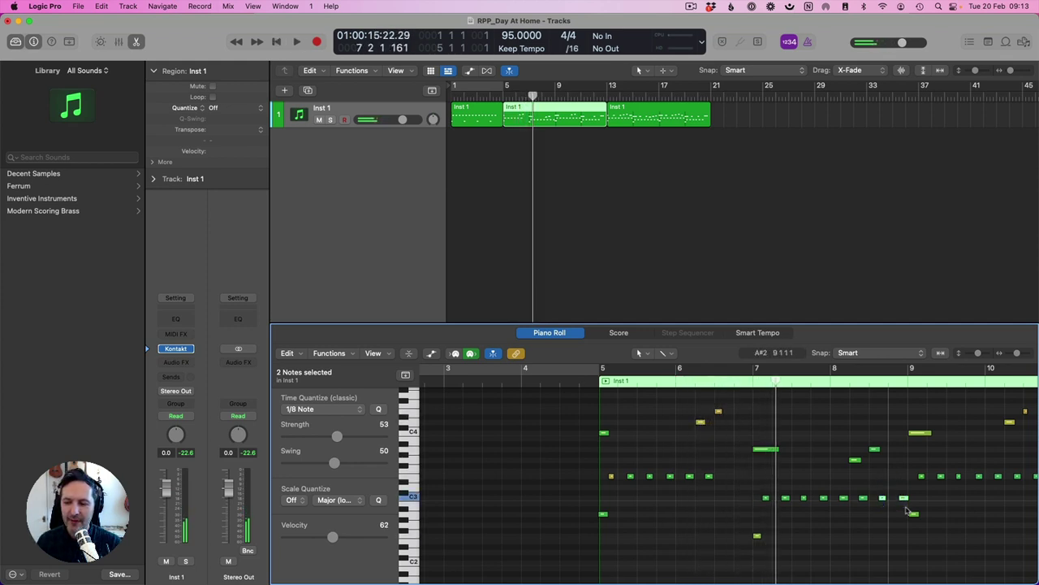
scroll(908, 510, "right", 5)
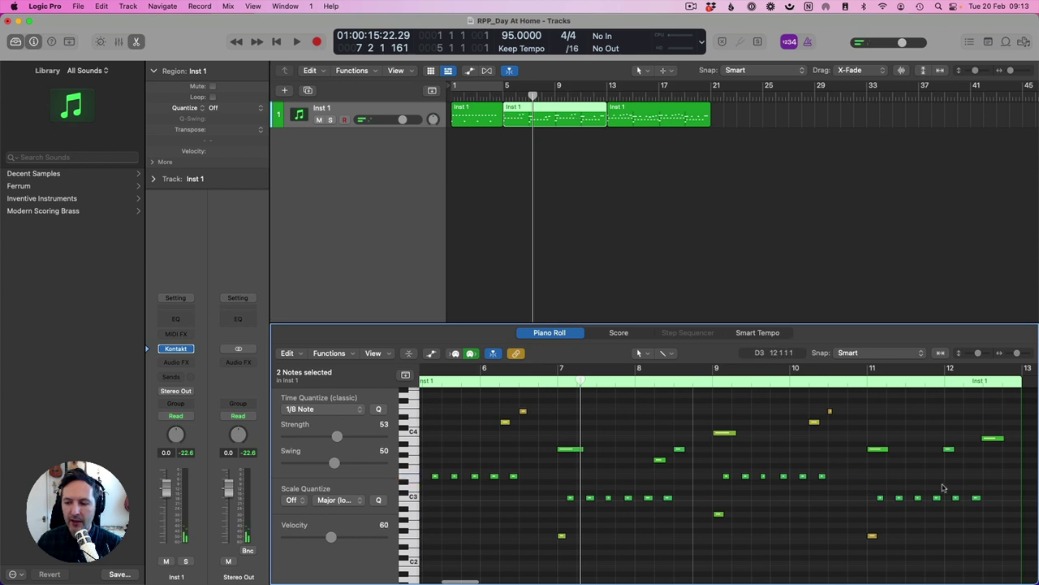
scroll(828, 455, "right", 1)
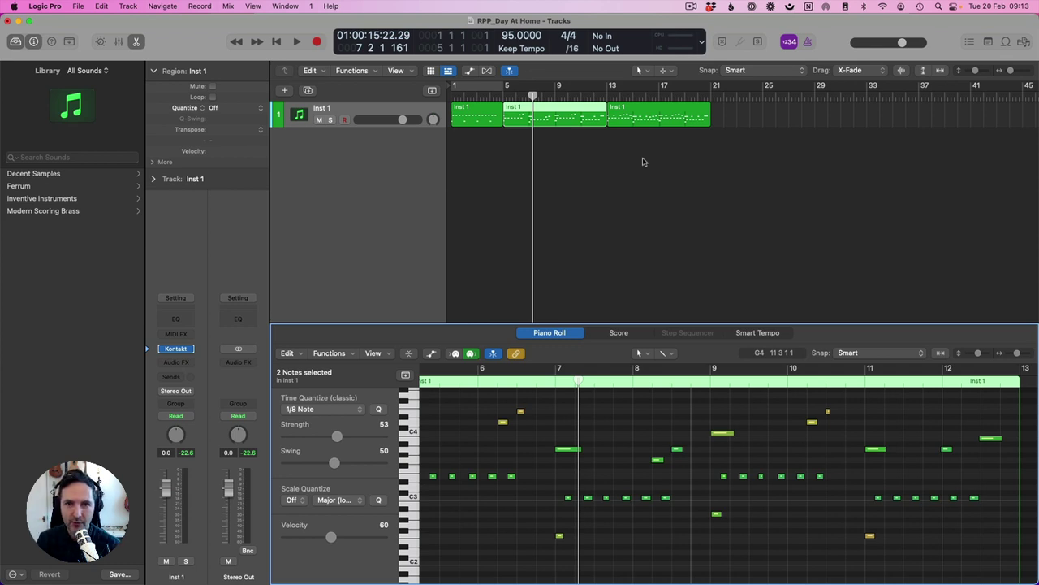
Play back the second region from bar 5 to hear the thinned part.
left_click(501, 100)
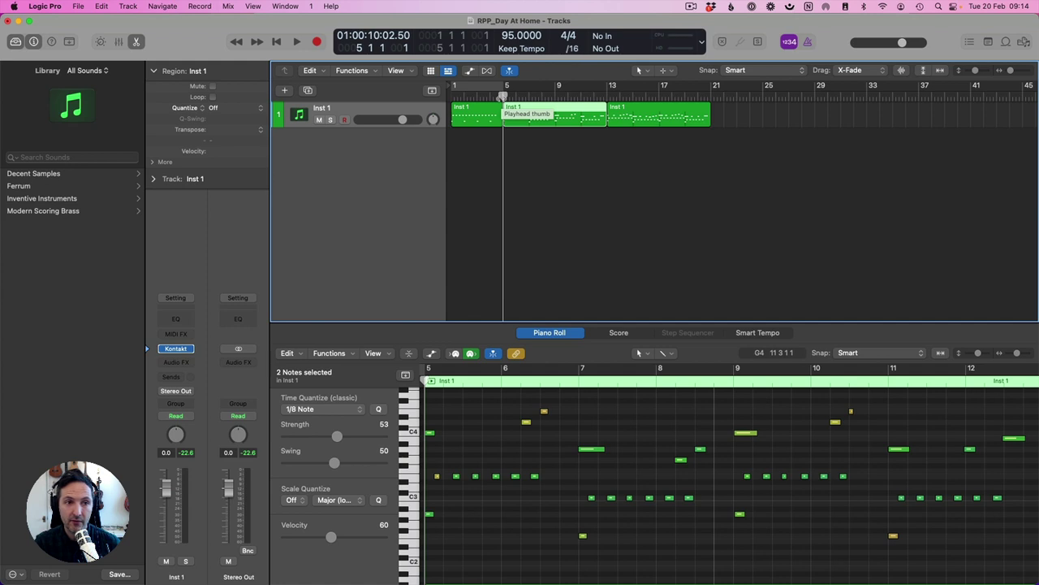
key("space")
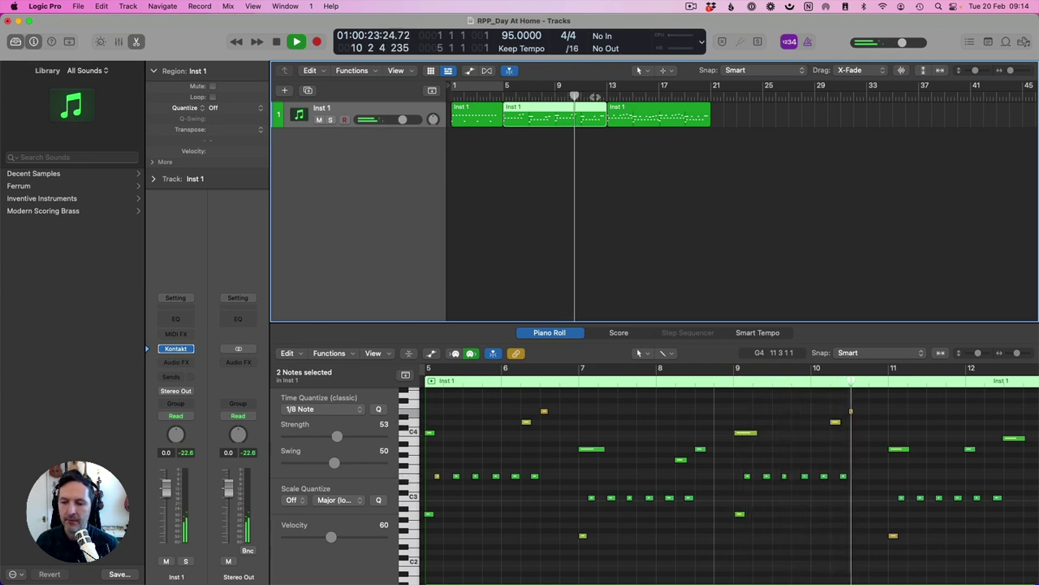
key("space")
Copy the beat 2 D4 notes of bars 6 and 10 to C4 on those bars' downbeats, and play the region back.
left_click(507, 432)
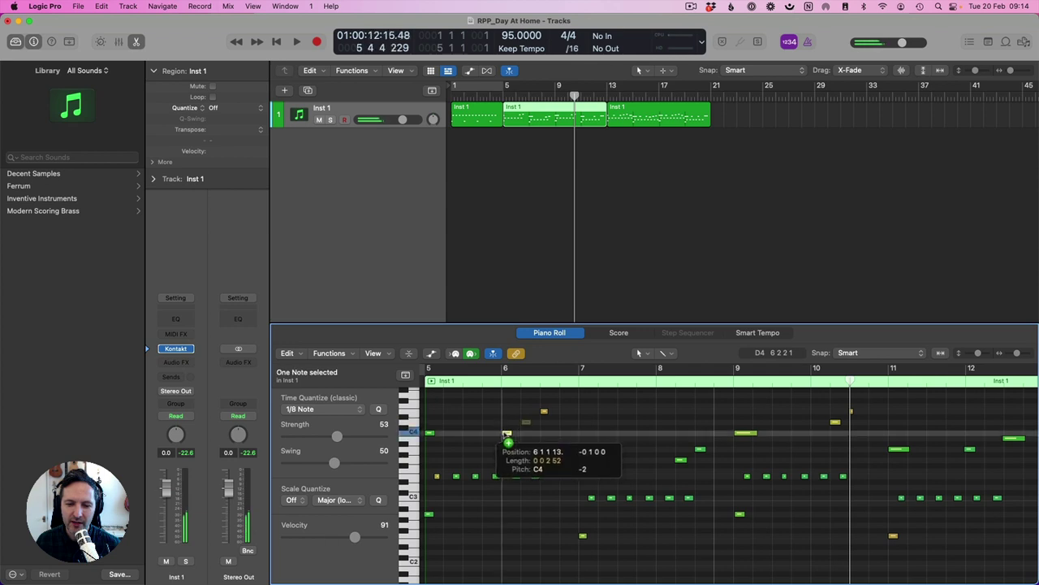
left_click(815, 432)
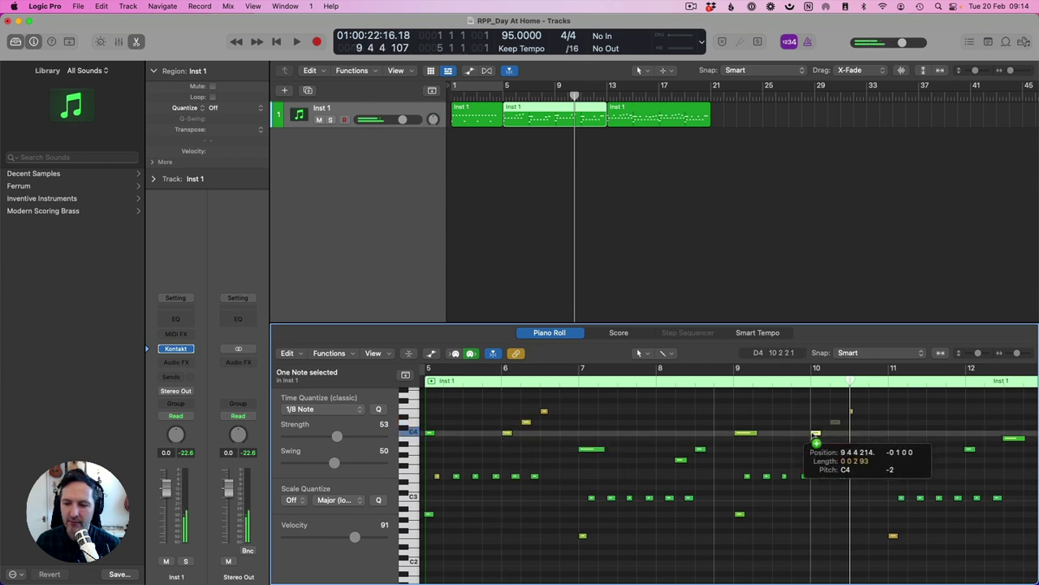
scroll(471, 394, "left", 2)
key("shift+space")
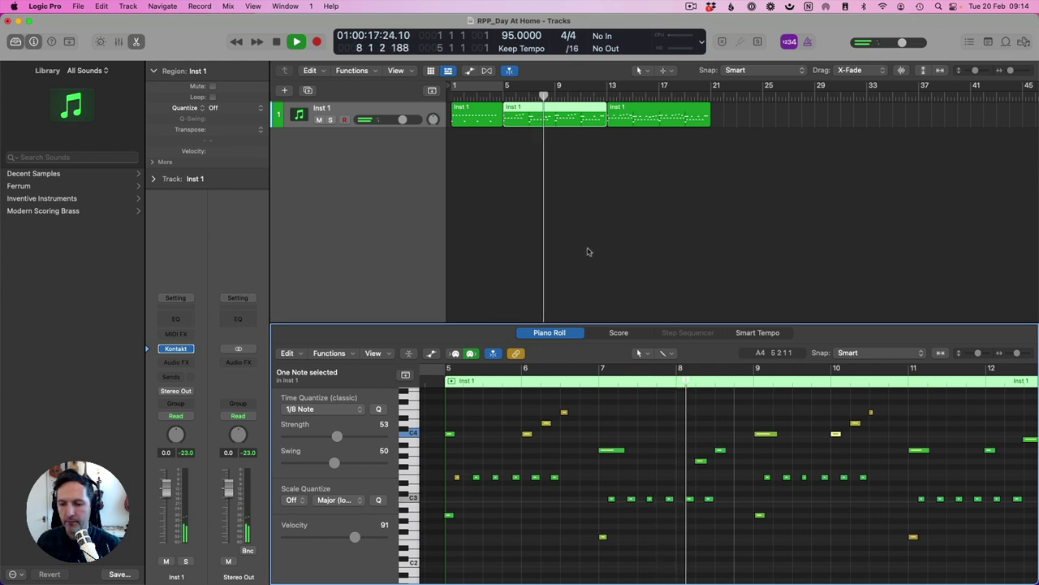
key("e")
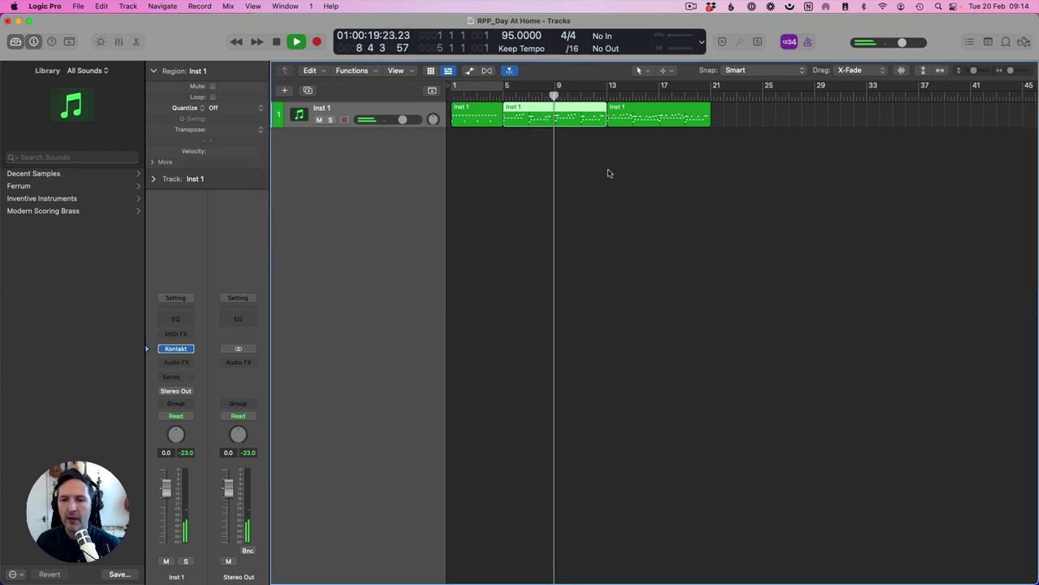
key("space")
Open the region starting at bar 13 for note editing, with its note velocities shown.
left_click(629, 120)
key("e")
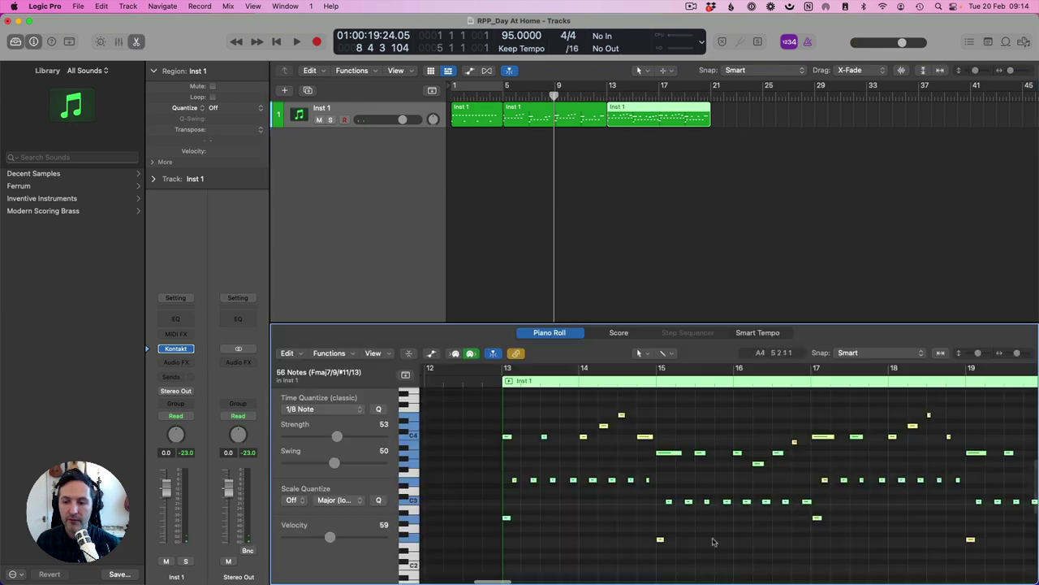
left_click(519, 499)
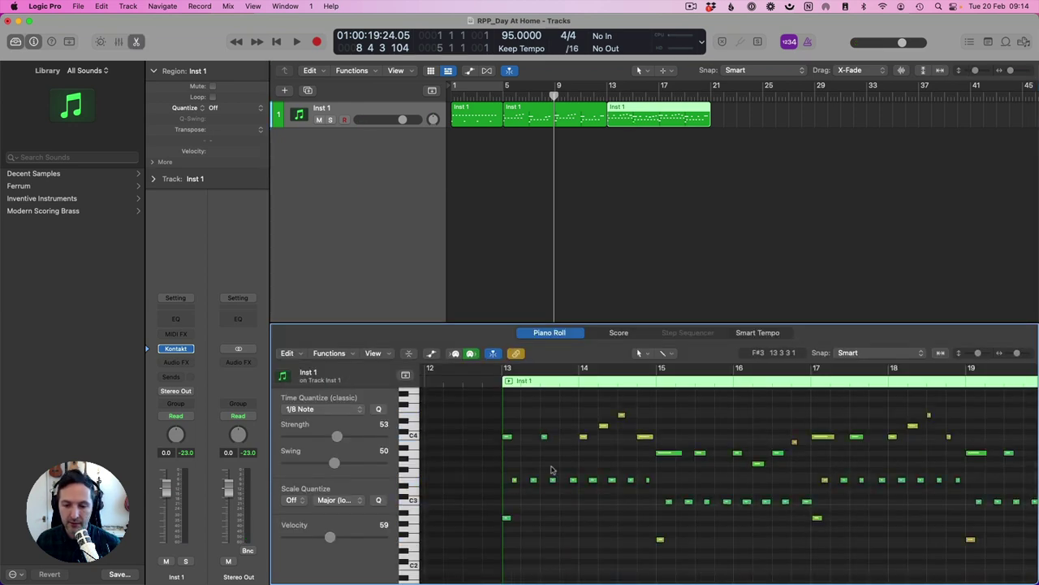
key("a")
scroll(514, 460, "down", 2)
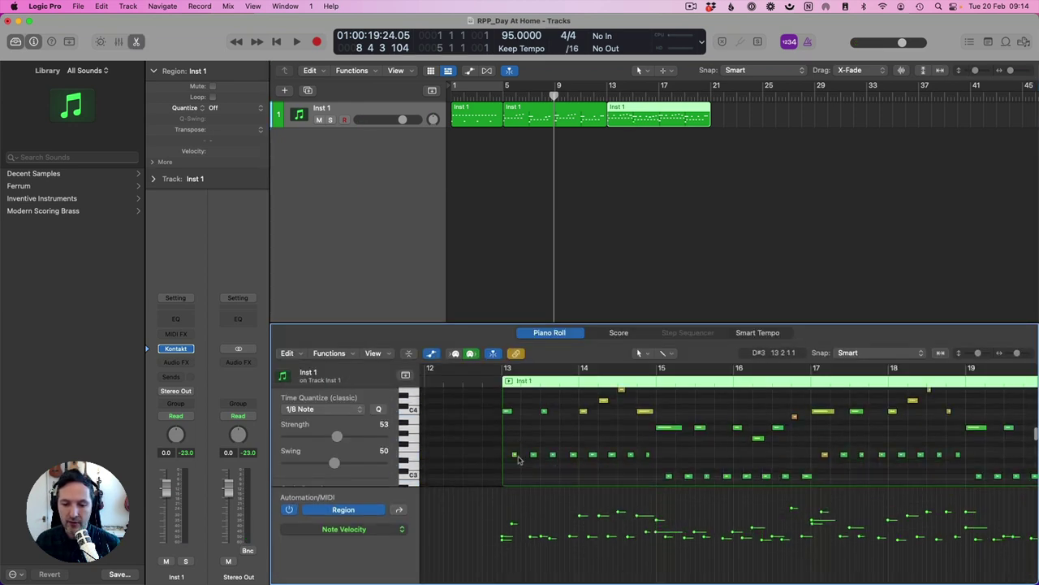
Raise the velocities of the opening notes of bar 13, the repeated E3 notes of bars 13–14 and the first C3 of bar 15.
left_click_drag(495, 404, 520, 475)
scroll(532, 422, "down", 4)
scroll(534, 422, "up", 3)
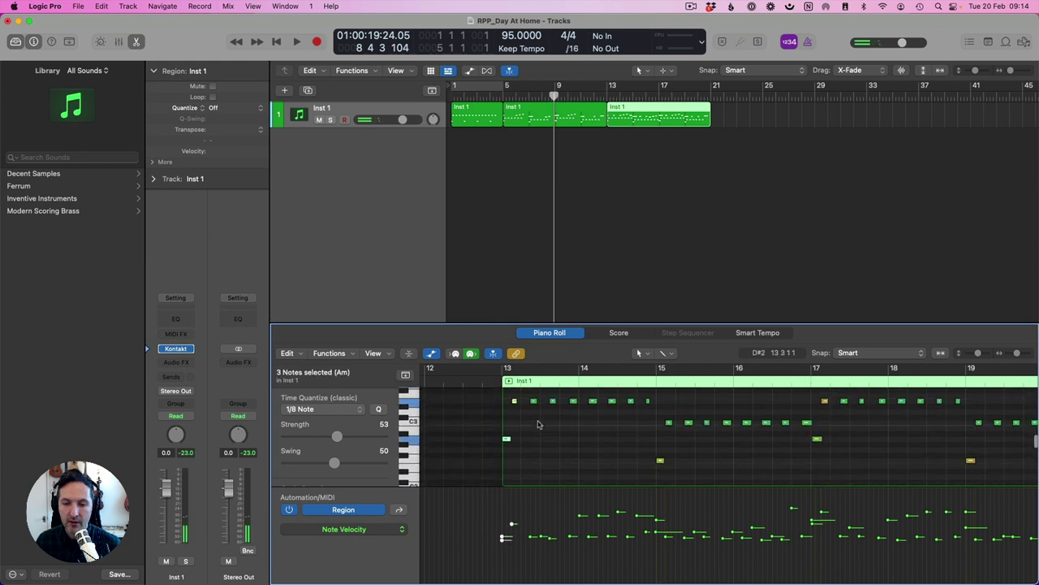
left_click_drag(529, 400, 681, 428)
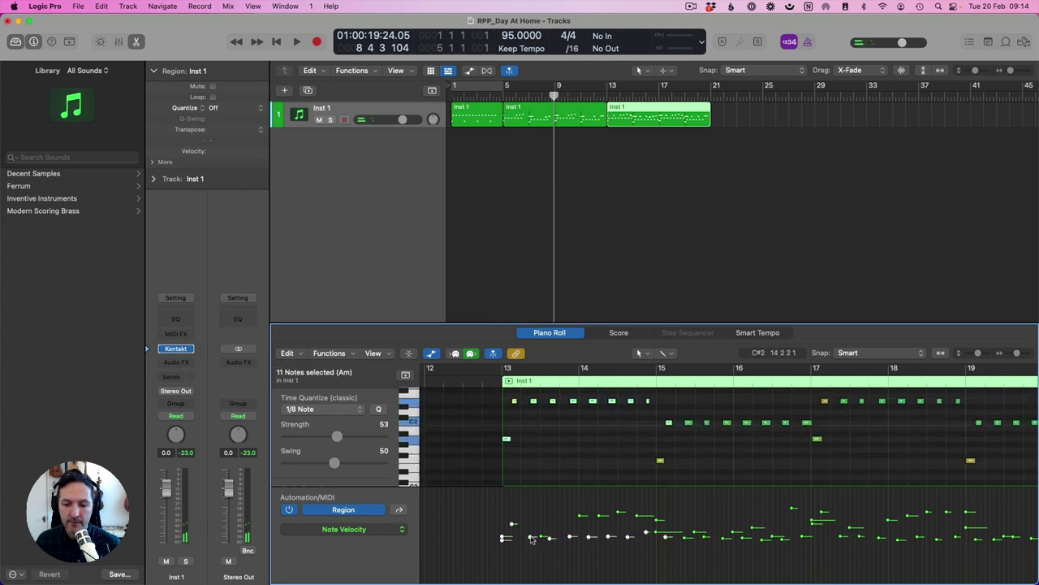
left_click_drag(531, 540, 532, 528)
Raise the velocities of the seven remaining repeated C3 notes in bars 15–16, taking the first of them to 69.
scroll(680, 432, "up", 2)
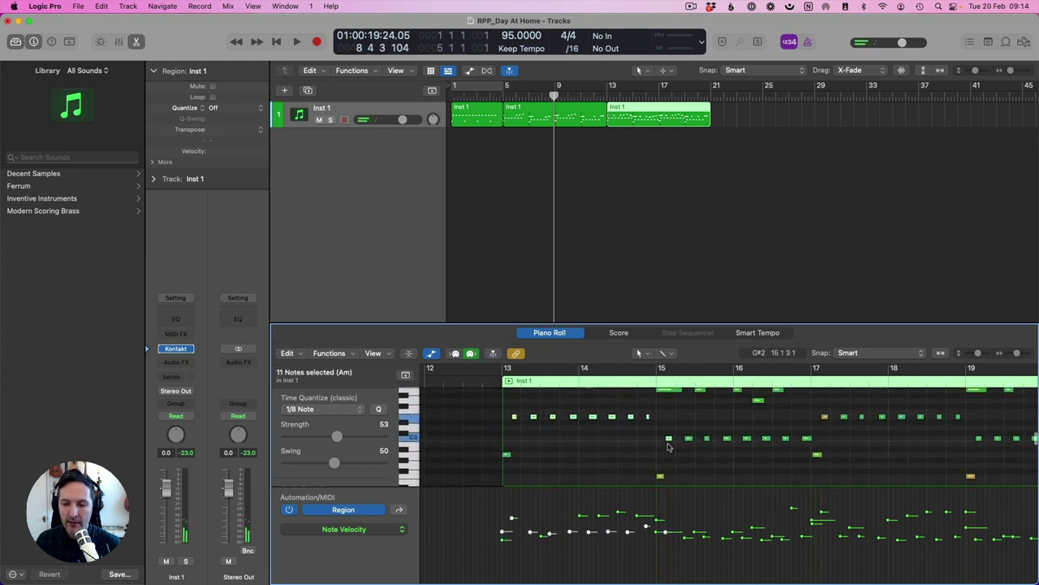
left_click(680, 435)
left_click_drag(681, 435, 808, 449)
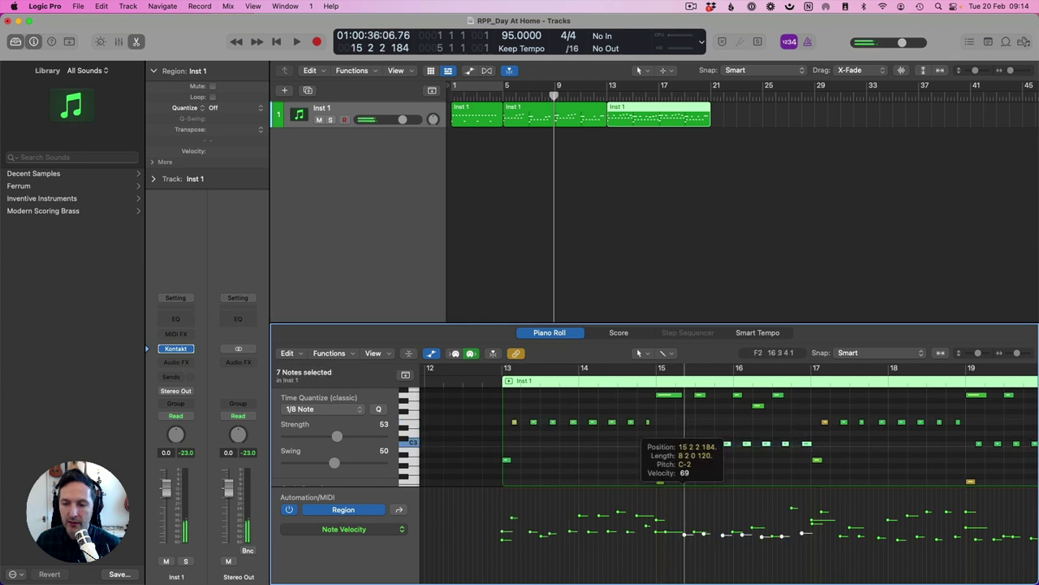
Raise the velocities of the four melody notes from beat 3 of bar 15 to beat 3 of bar 16.
scroll(728, 442, "up", 3)
left_click(700, 432)
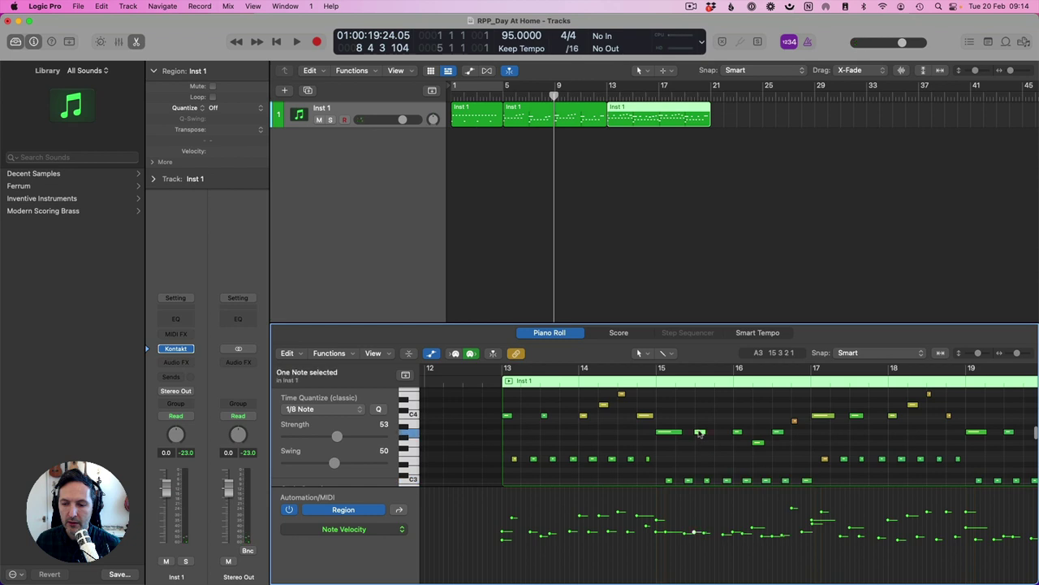
left_click_drag(694, 420, 792, 459)
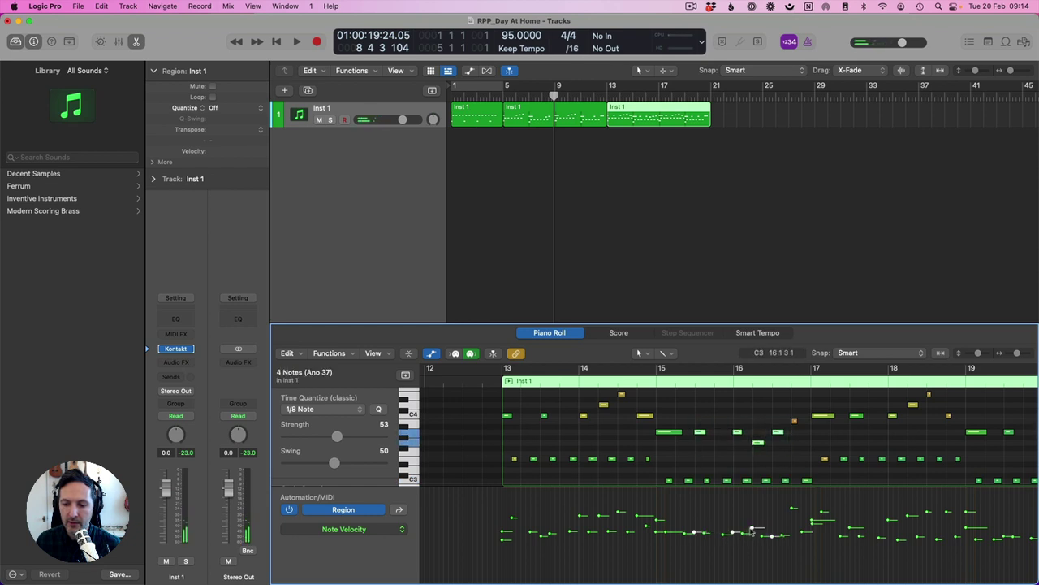
left_click_drag(752, 528, 753, 520)
Lower the velocity of the first off-beat E3 note in bar 17 to 72.
scroll(756, 453, "right", 3)
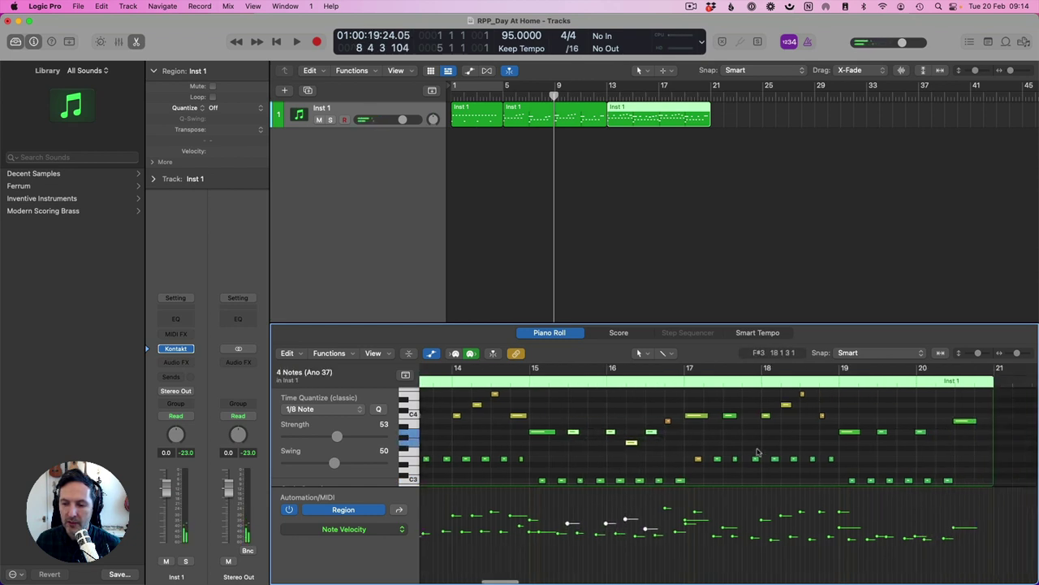
left_click(699, 457)
left_click(697, 459)
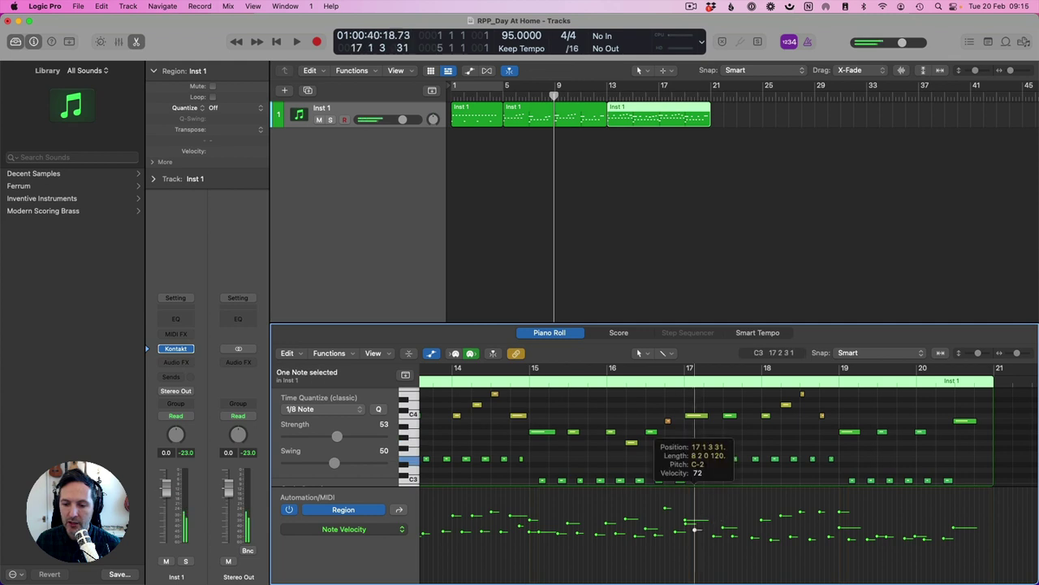
Raise the velocities of the eight repeated off-beat E3 notes in bars 17–18 together.
left_click_drag(689, 453, 843, 466)
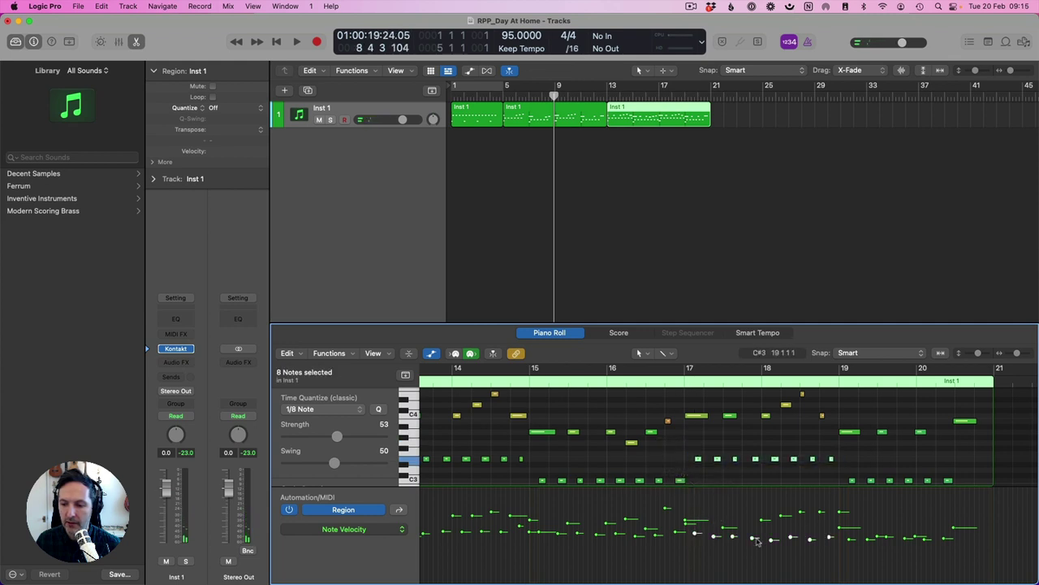
left_click_drag(753, 541, 733, 423)
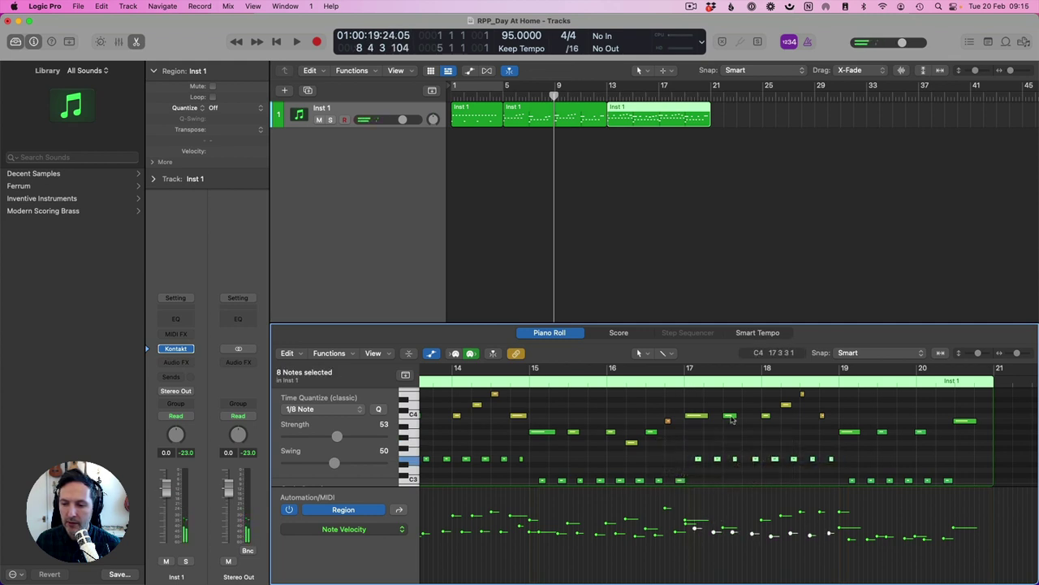
left_click(731, 415)
Copy the last two C3 notes of bar 20 onto the off-beats of beats 3 and 4, and play the ending.
scroll(899, 449, "down", 3)
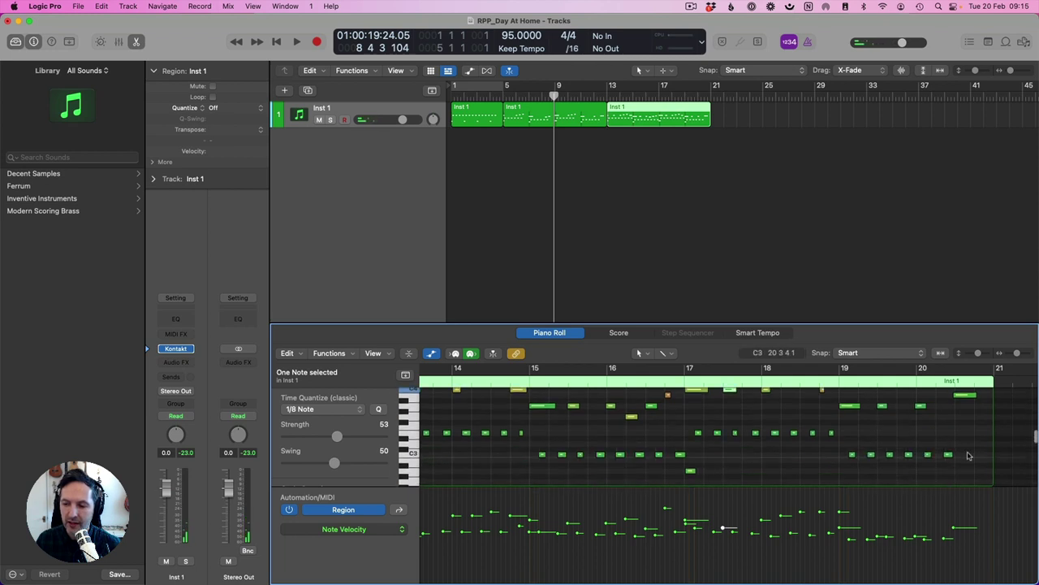
left_click_drag(968, 451, 925, 457)
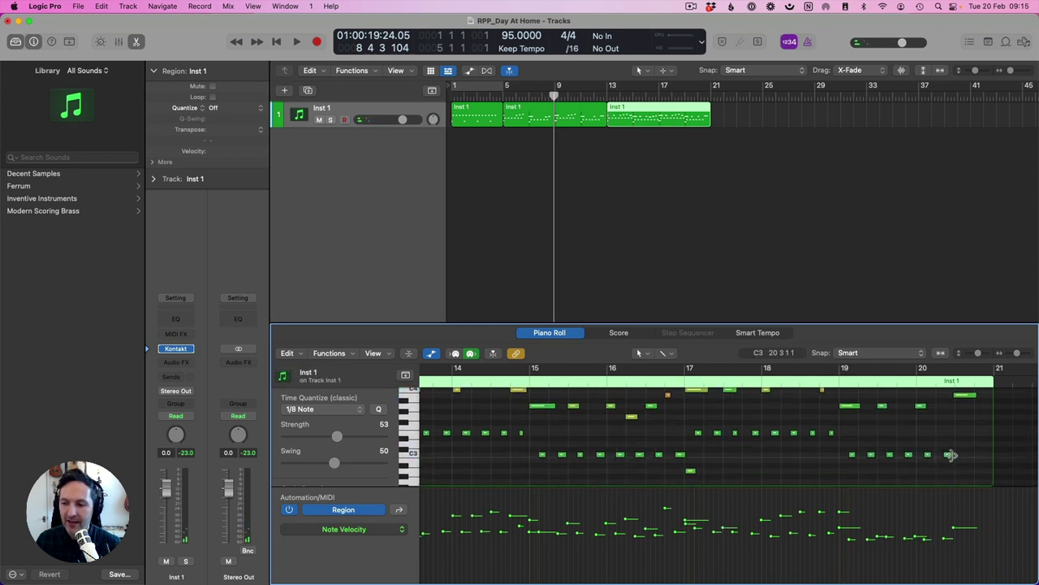
left_click_drag(929, 459, 970, 460)
double_click(907, 381)
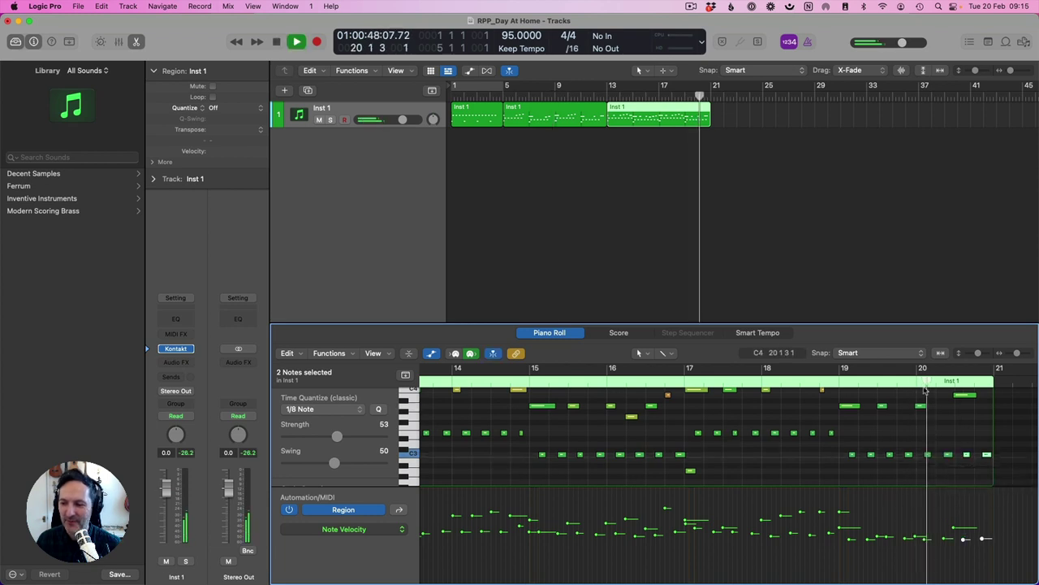
key("space")
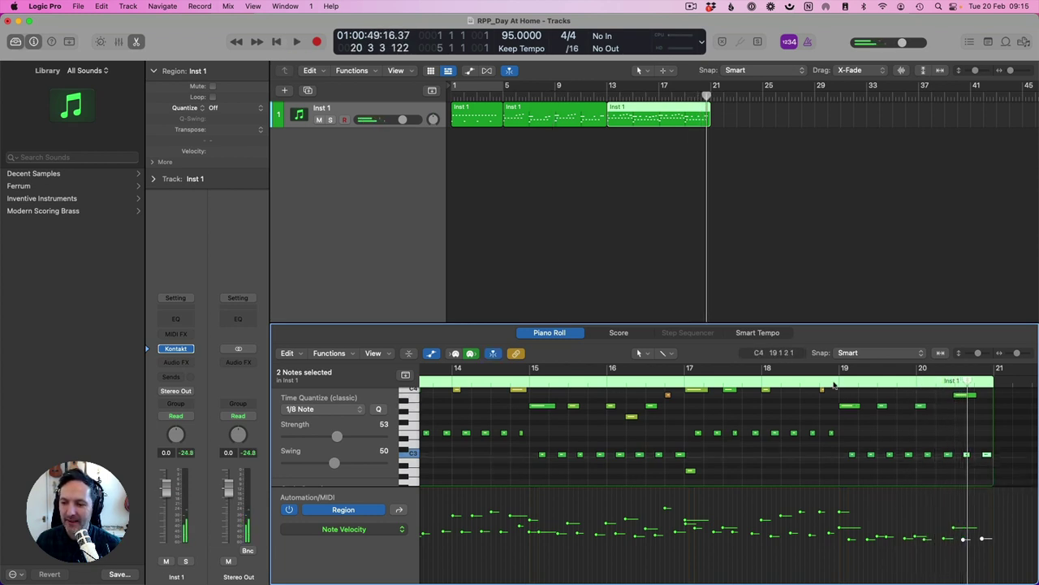
Copy the A3 melody note at the start of bar 20 to beat 2 as a G3, and play the ending.
double_click(834, 385)
scroll(940, 446, "up", 2)
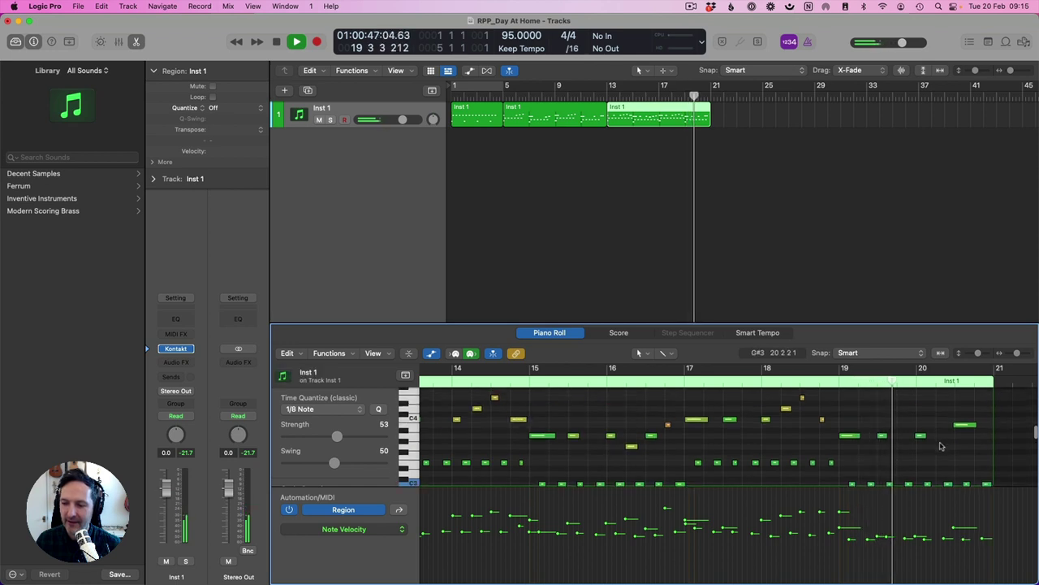
key("space")
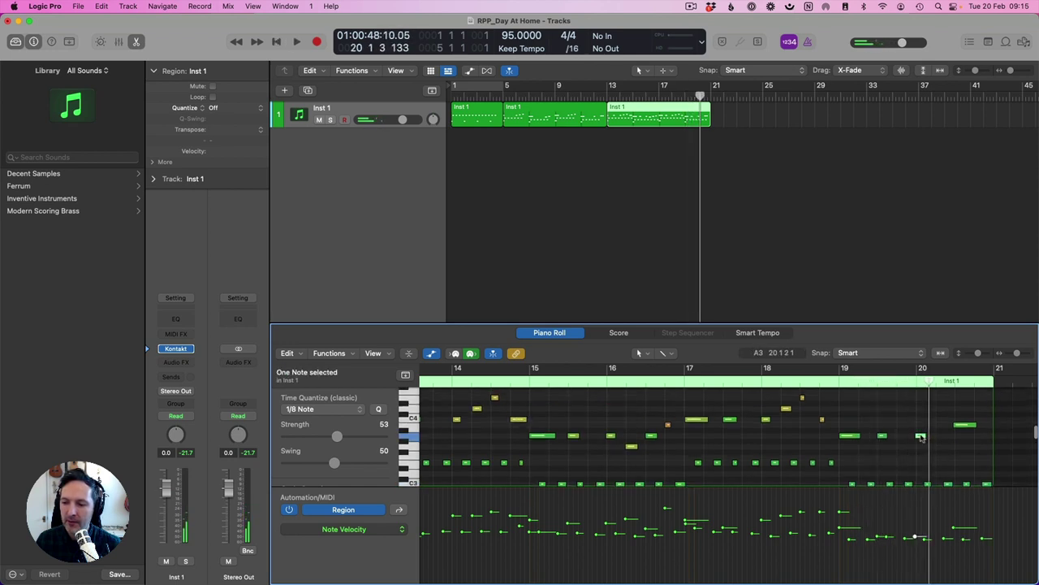
left_click_drag(921, 437, 939, 447)
key("space")
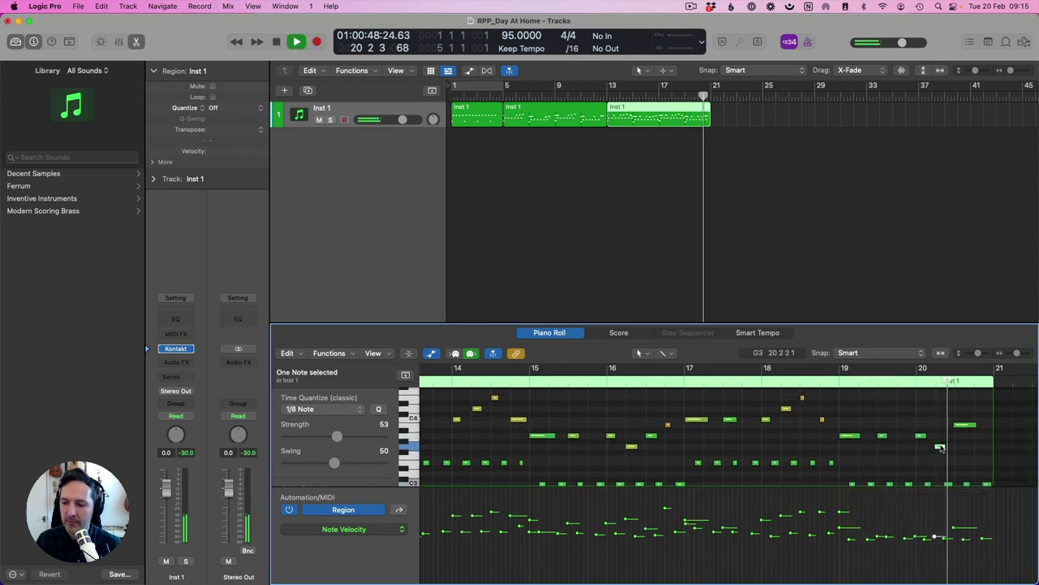
key("space")
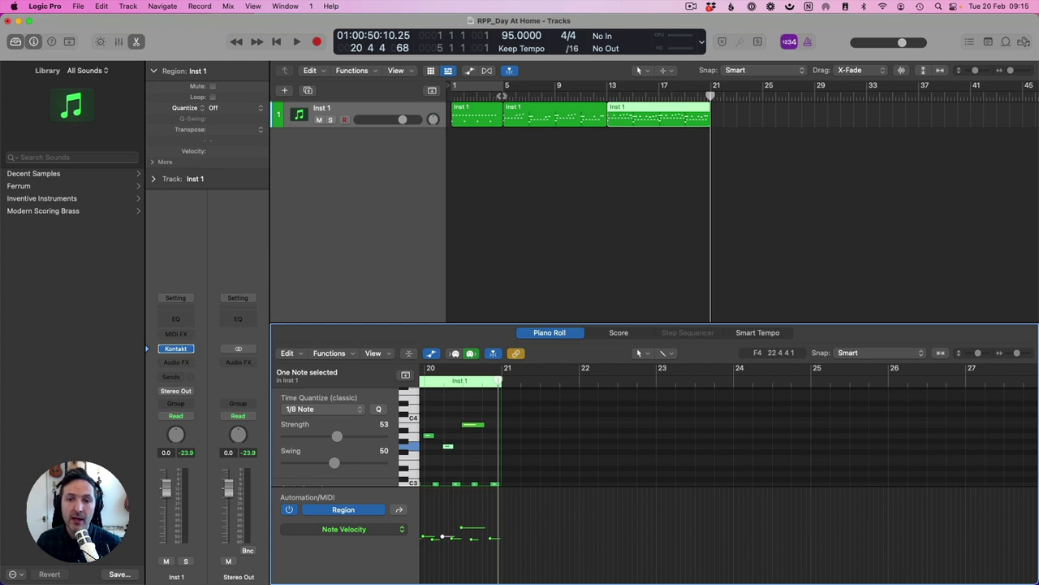
key("Return")
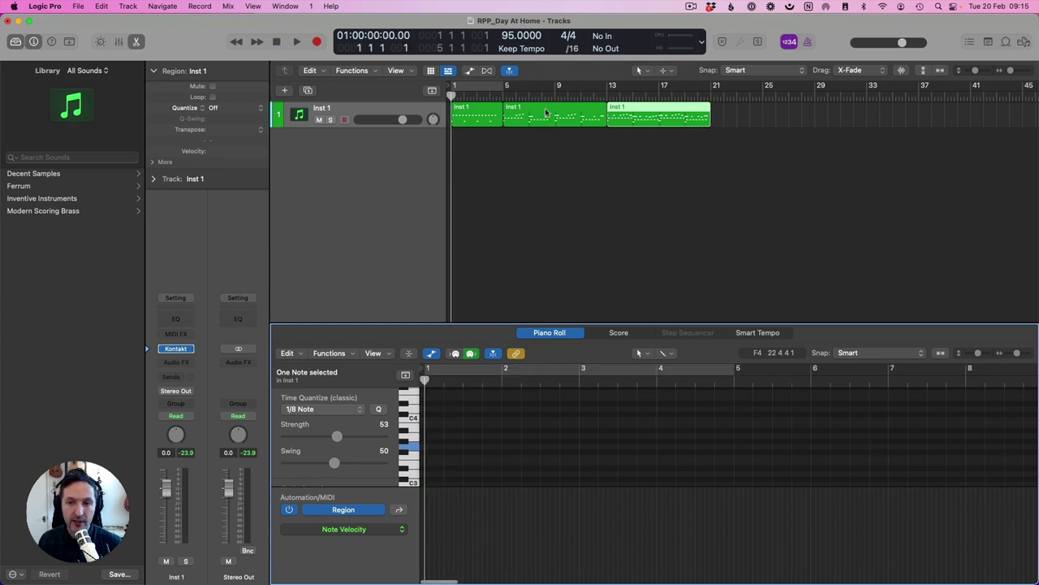
key("space")
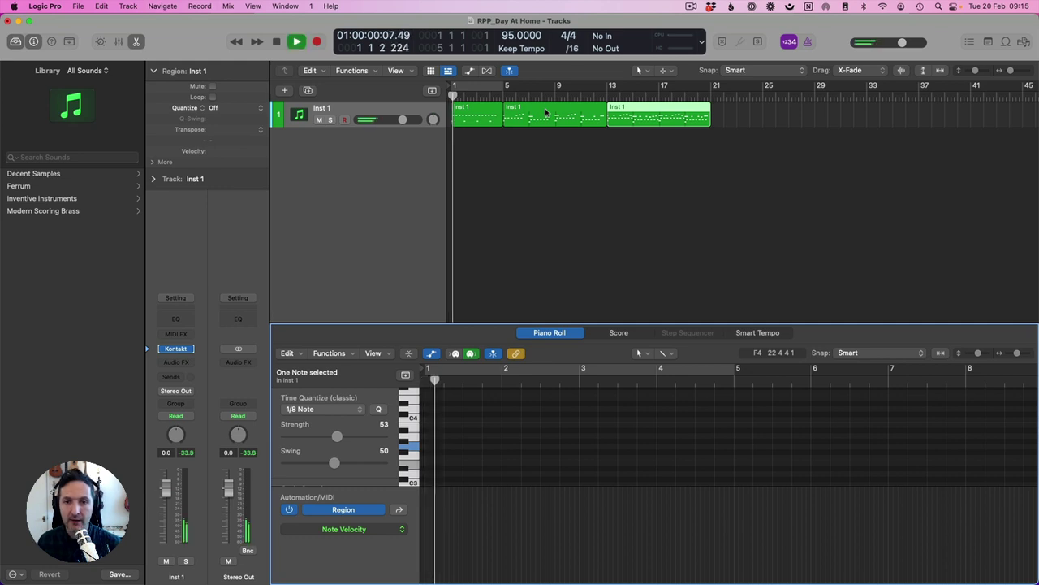
left_click_drag(480, 118, 493, 120)
left_click(490, 118)
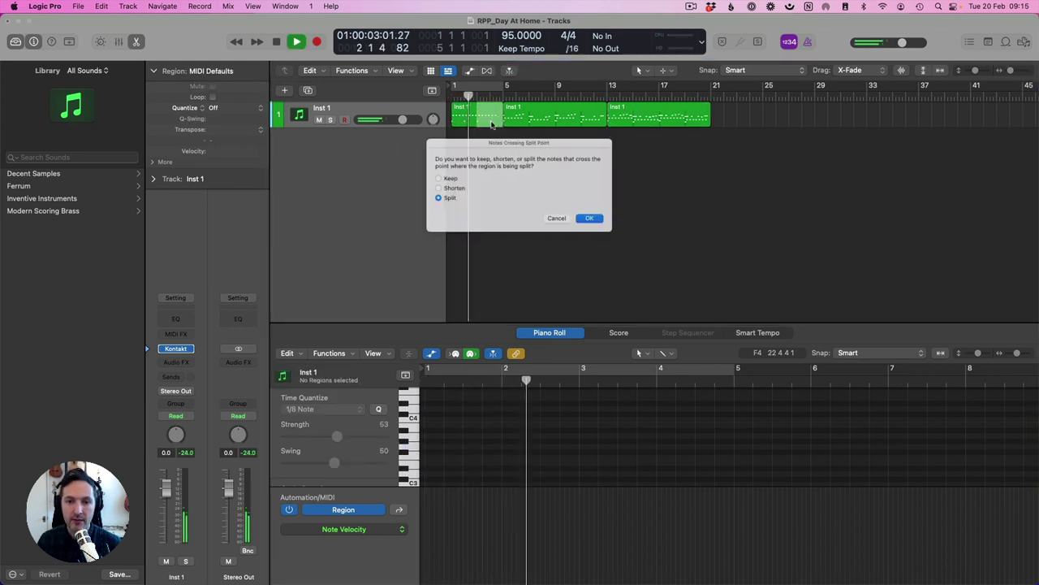
left_click(564, 225)
Delete the last two E3 notes of bar 2 and every note in bars 3–4 of the first region.
left_click(559, 439)
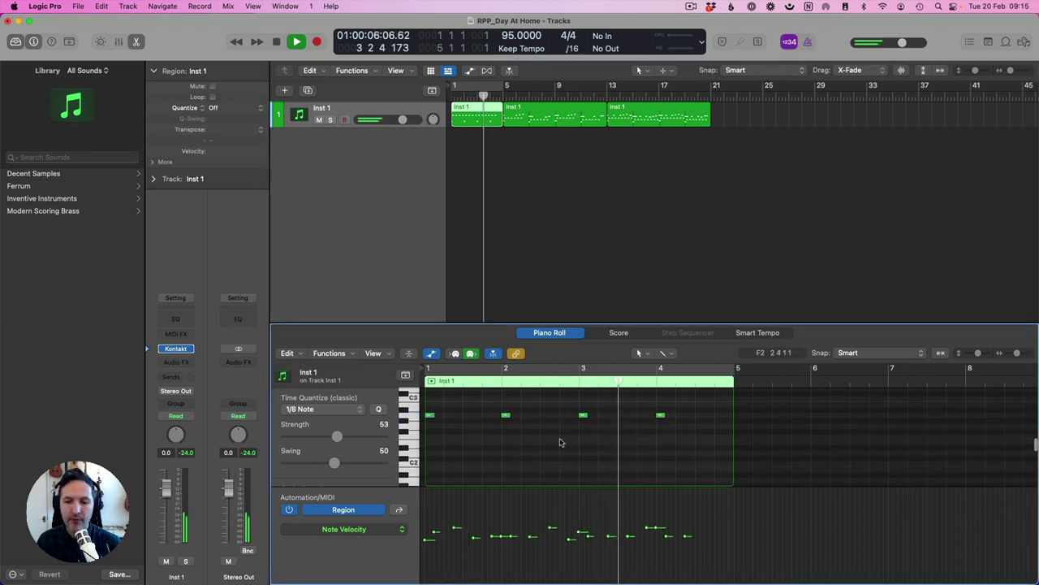
key("a")
key("space")
scroll(592, 459, "up", 5)
scroll(592, 469, "up", 3)
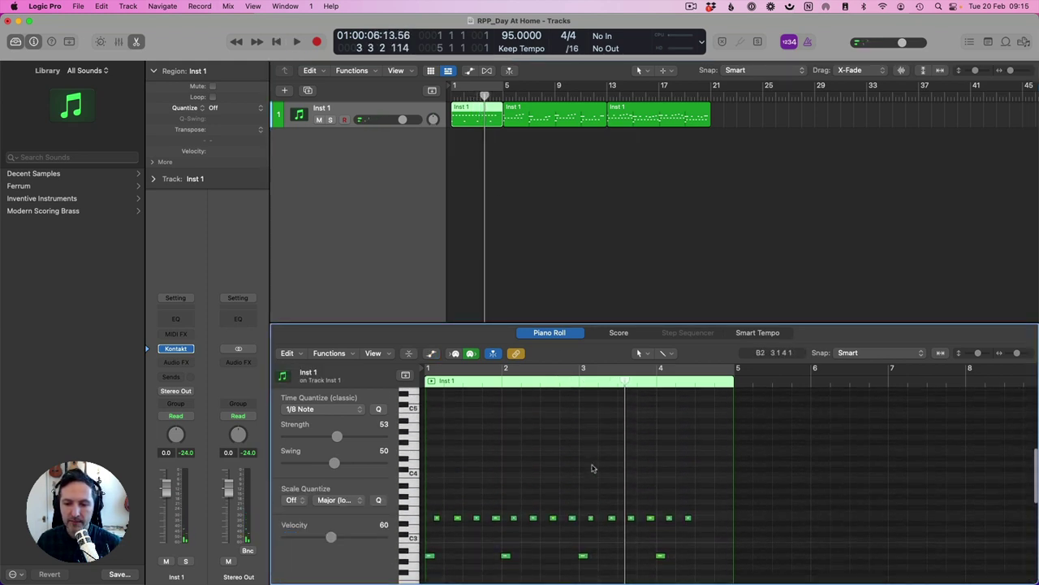
scroll(592, 469, "down", 5)
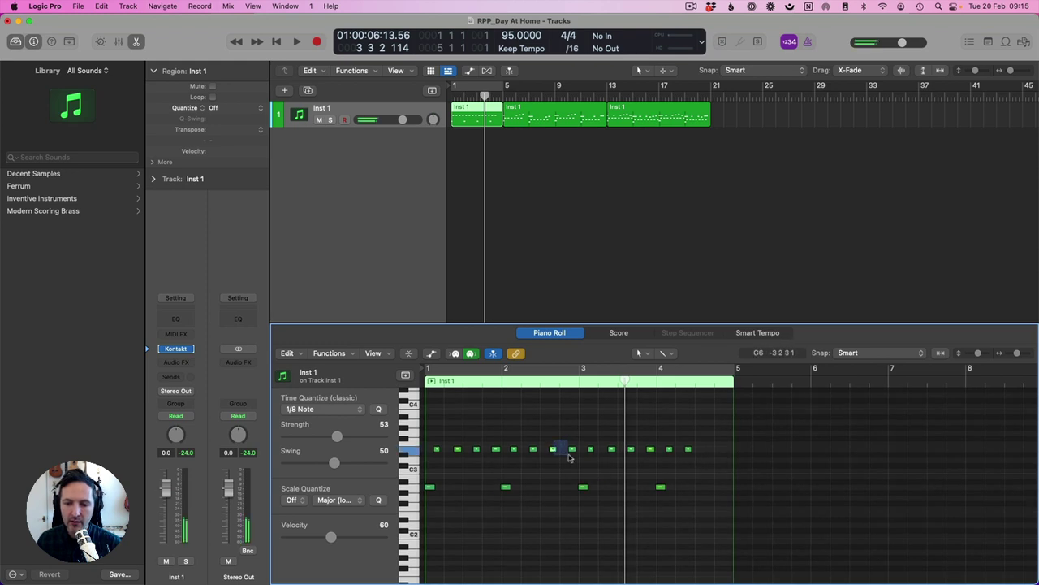
left_click_drag(583, 439, 738, 515)
key("Delete")
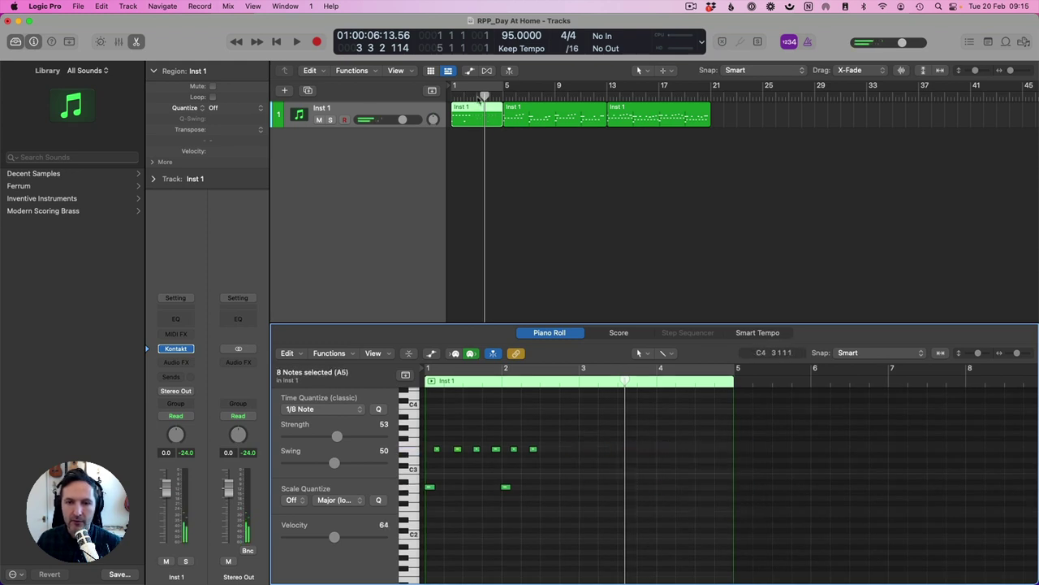
Cut the emptied bars 3–4 off the first region and move the two following regions back to start at bar 3.
left_click_drag(501, 115, 479, 116)
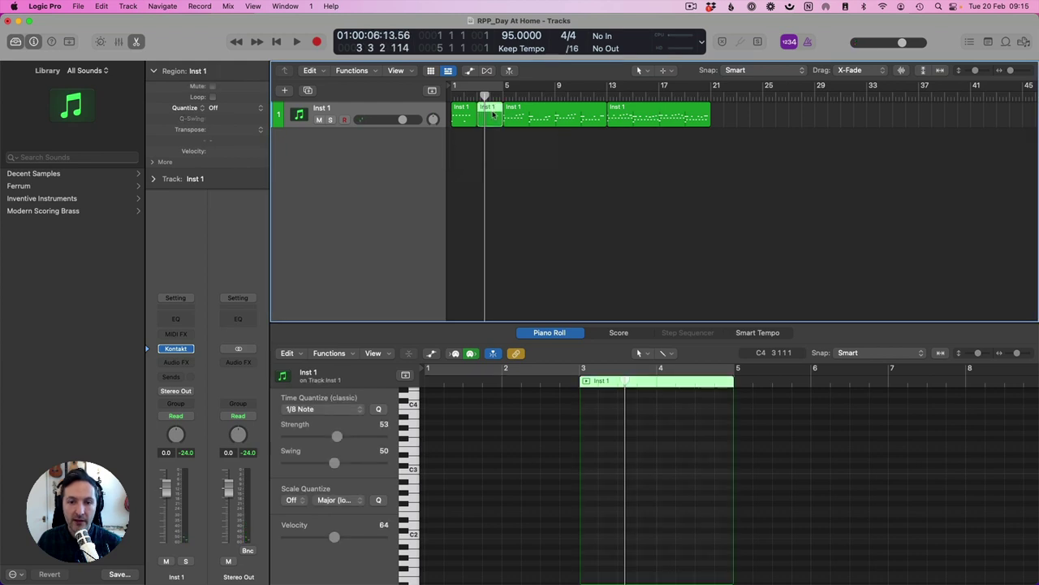
left_click(489, 116)
left_click_drag(686, 134, 513, 120)
Play the shortened arrangement from the beginning with all regions deselected.
key("Return")
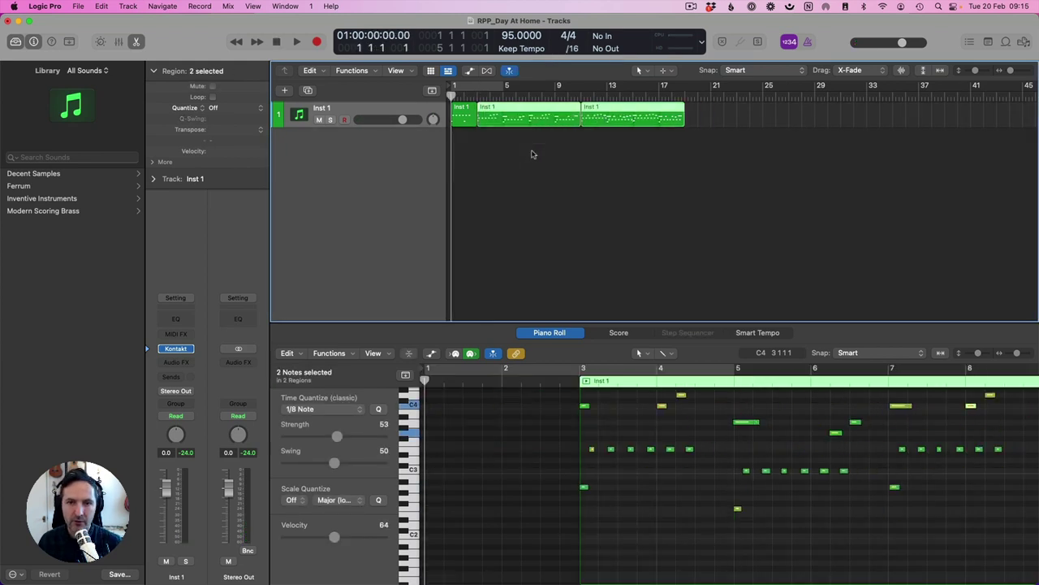
key("space")
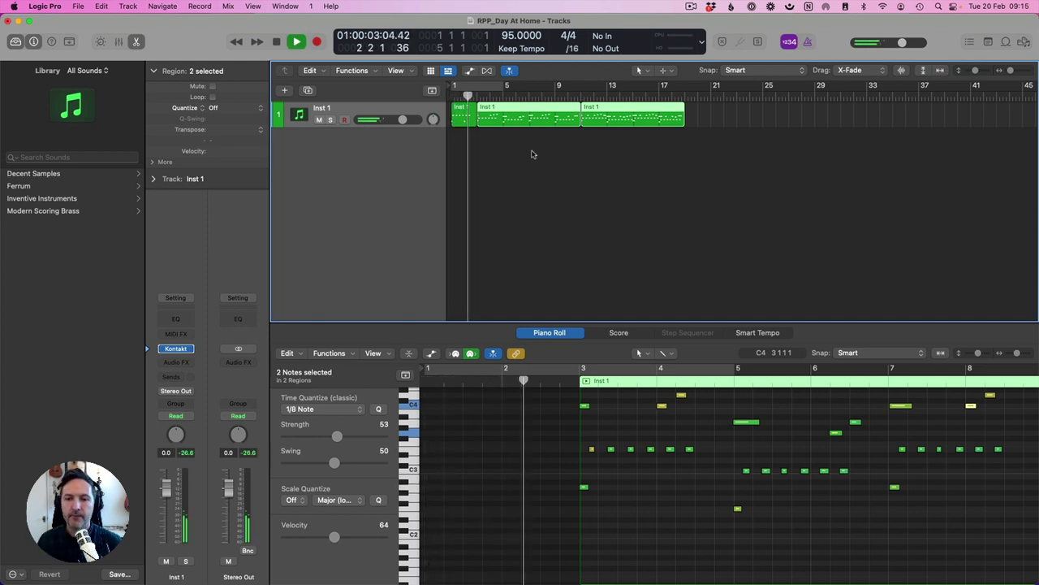
left_click(533, 155)
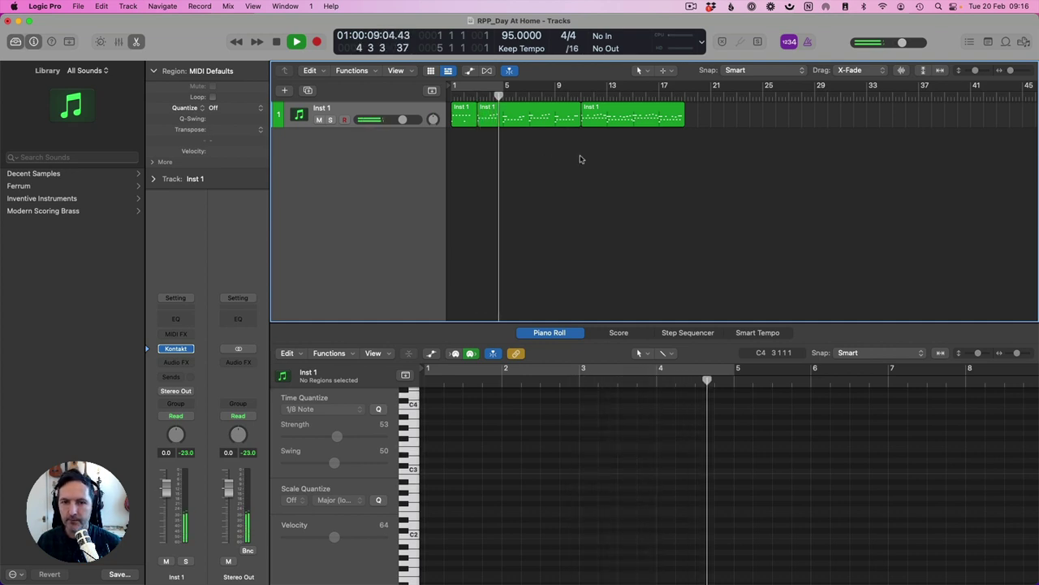
Insert the PSP VintageWarmer audio effect on the Stereo Out channel.
left_click(238, 362)
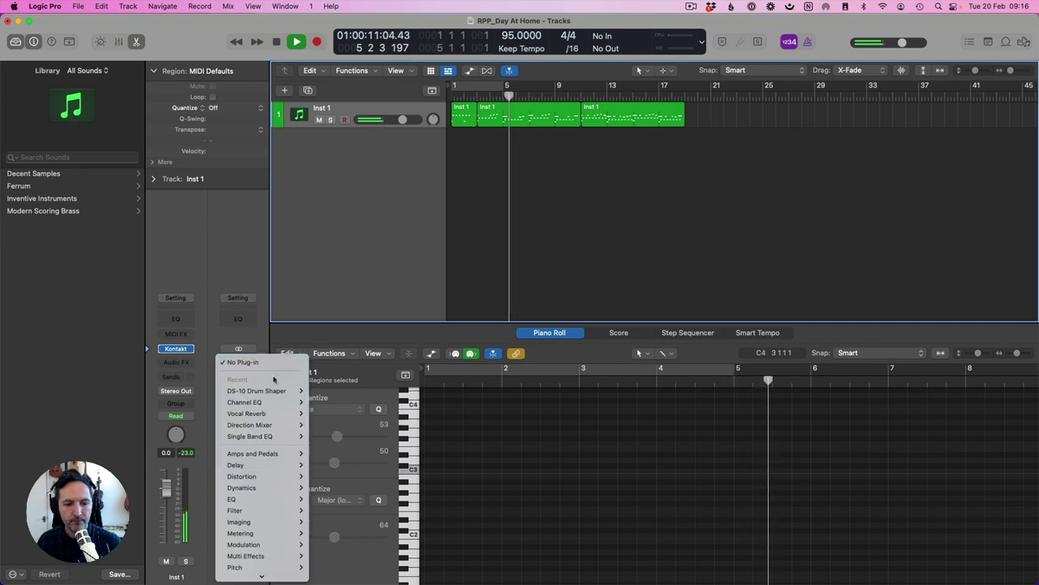
mouse_move(260, 572)
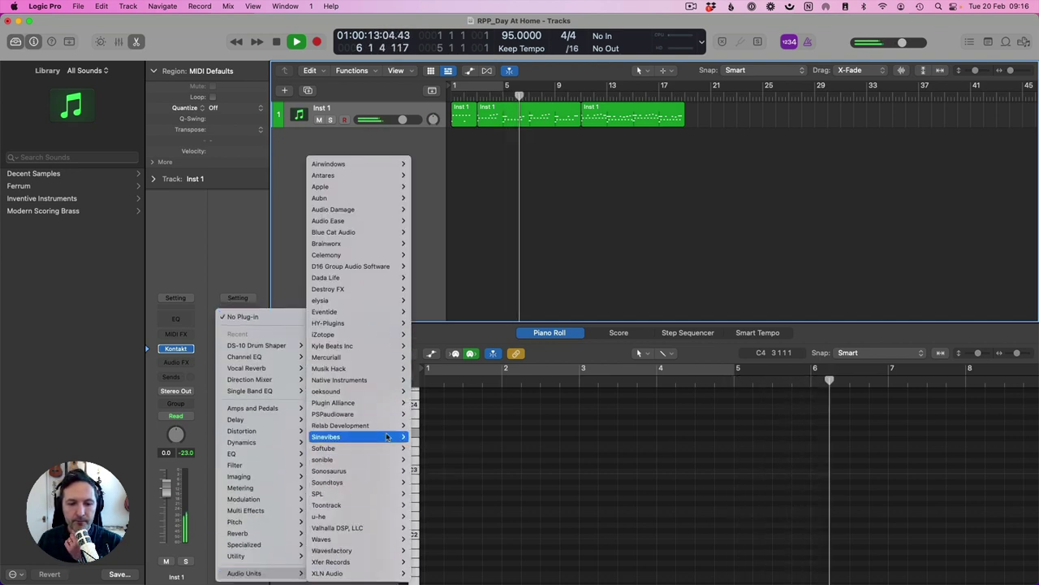
mouse_move(386, 418)
mouse_move(443, 425)
left_click(511, 425)
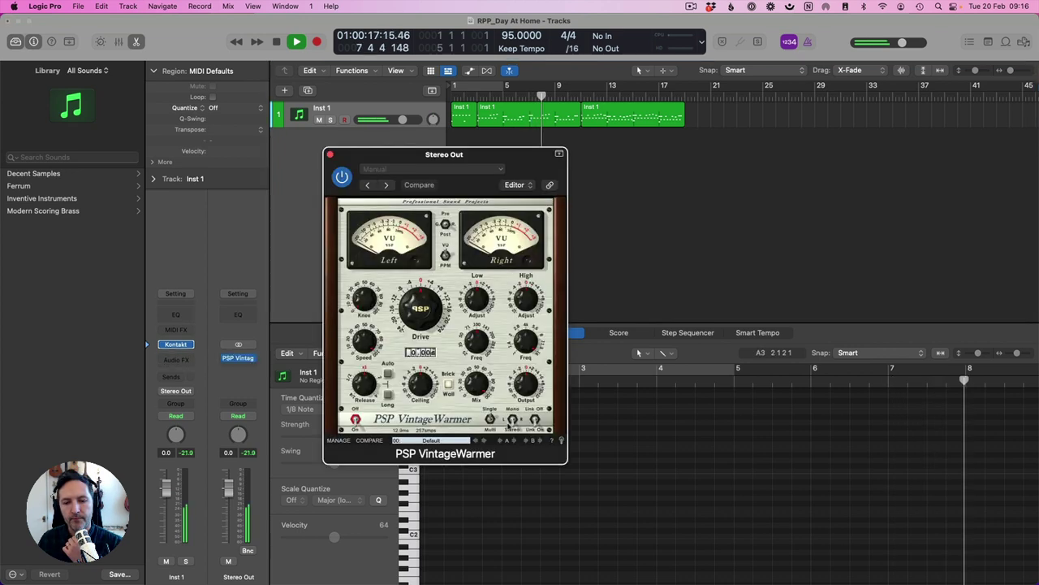
Load the Mix First Aid 3 preset in PSP VintageWarmer and close its window.
left_click(482, 441)
left_click(431, 440)
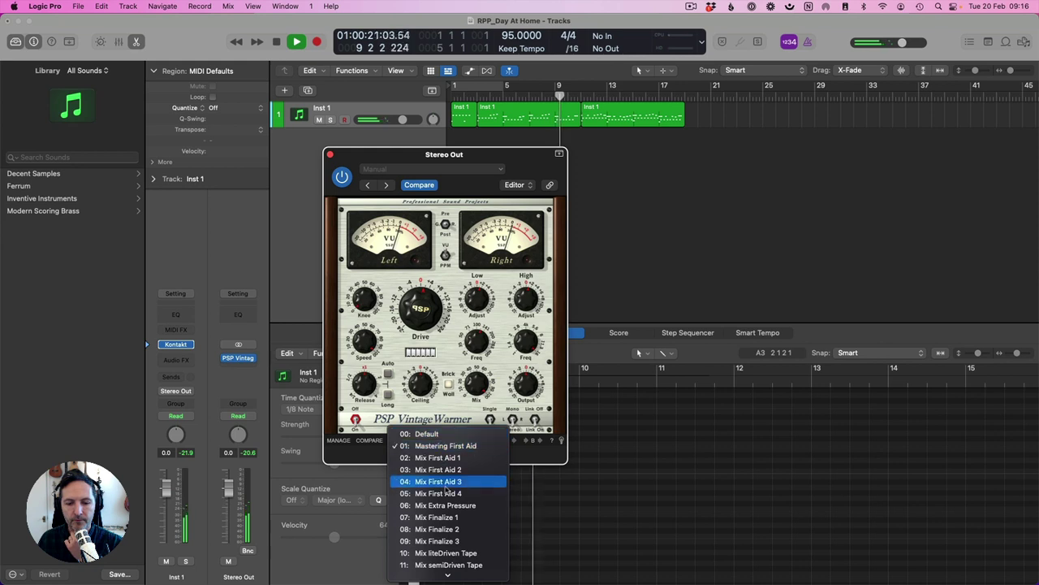
left_click(444, 484)
left_click(238, 357)
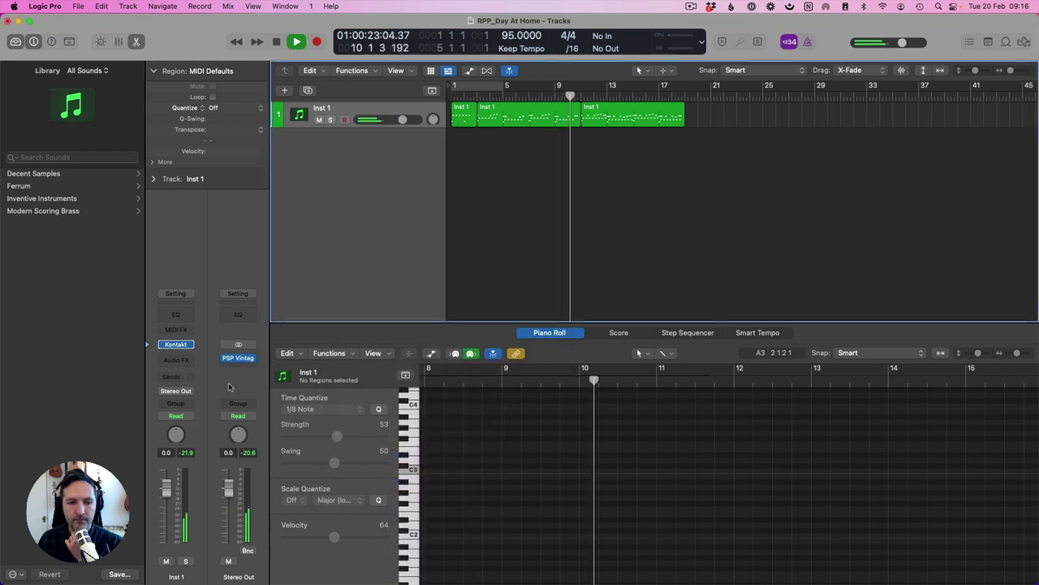
Insert Musik Hack's Master Plan v10 after PSP VintageWarmer on the Stereo Out channel.
left_click(247, 366)
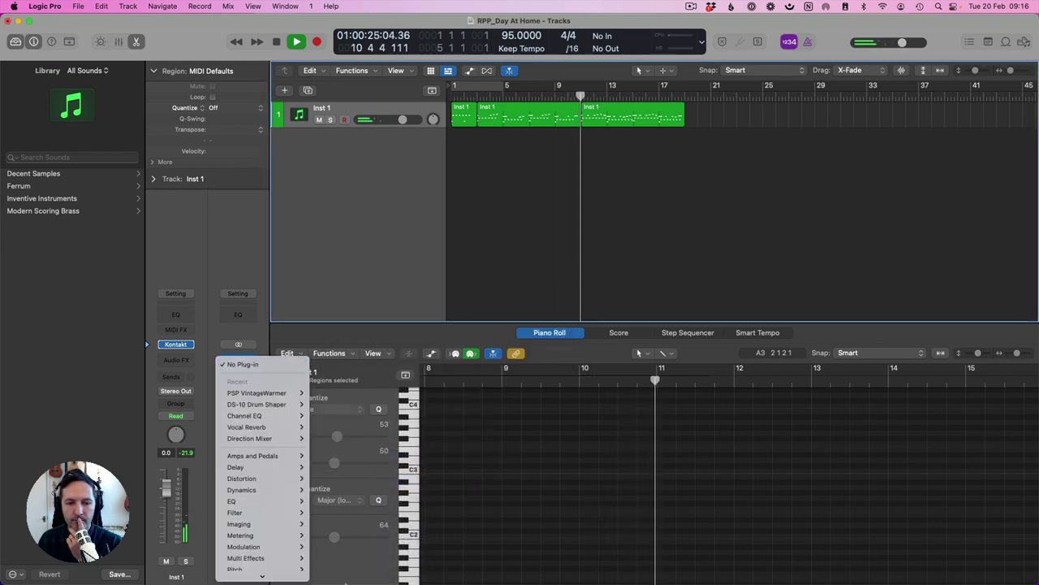
mouse_move(266, 574)
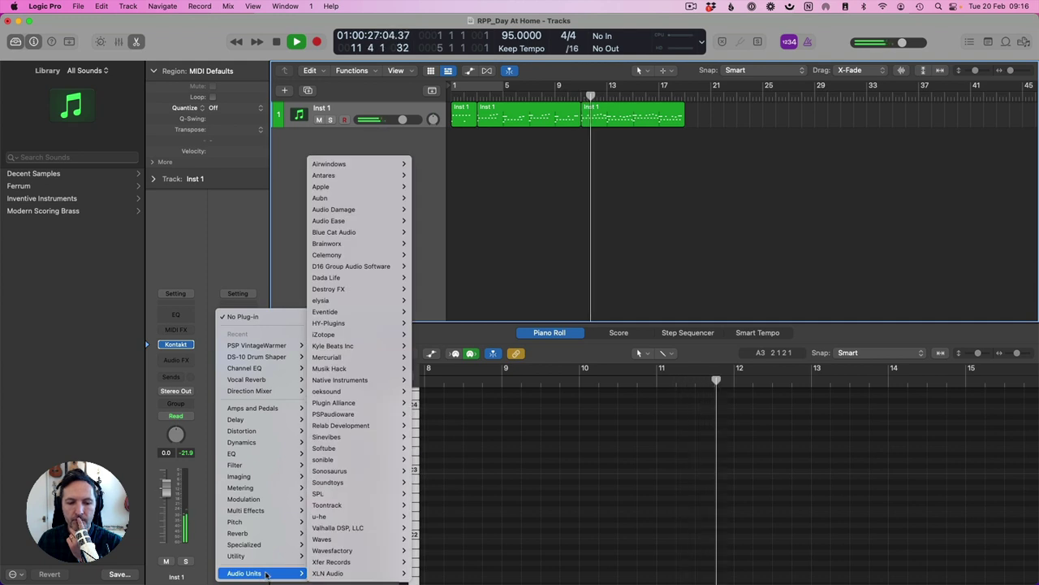
mouse_move(329, 368)
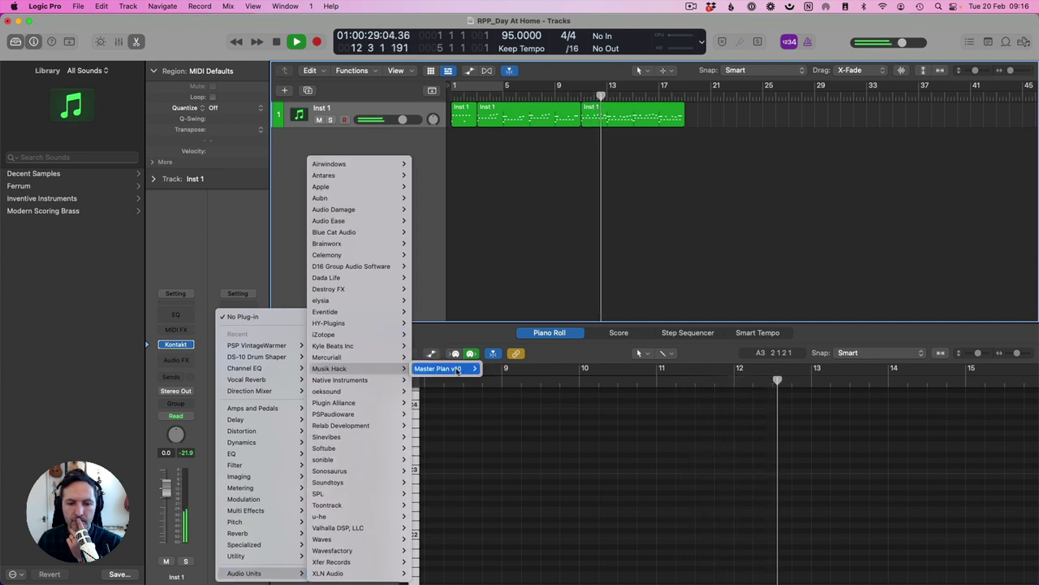
mouse_move(438, 367)
left_click(495, 369)
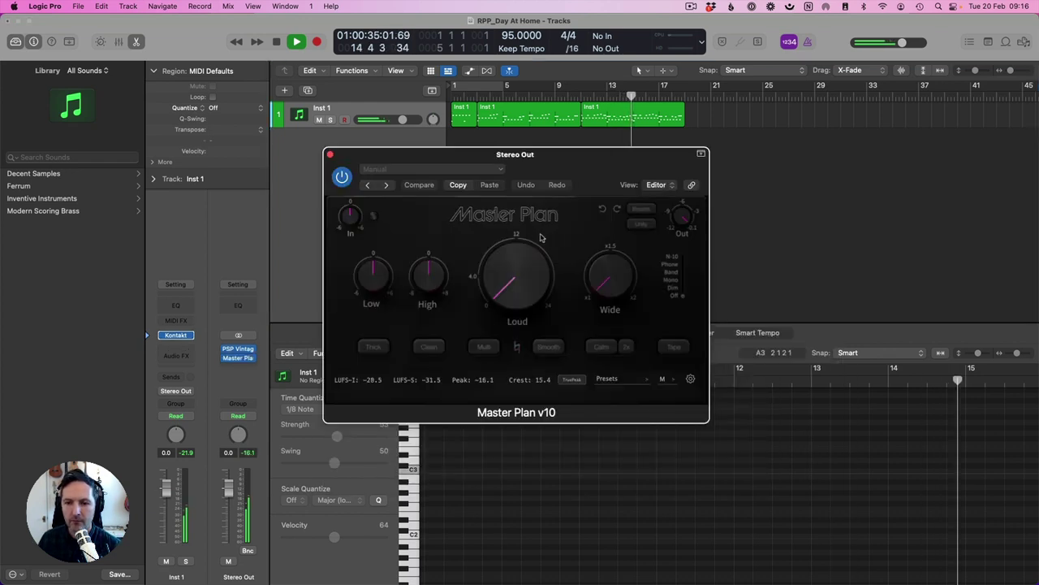
Load the Quick Master preset in Master Plan, close its window, and return the stopped playhead to the start.
left_click(631, 380)
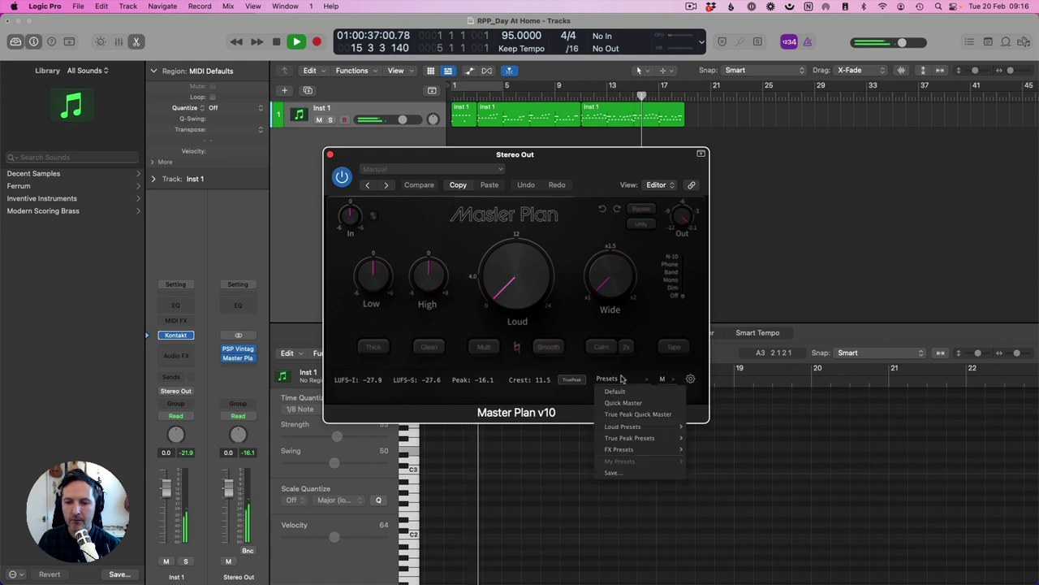
mouse_move(662, 438)
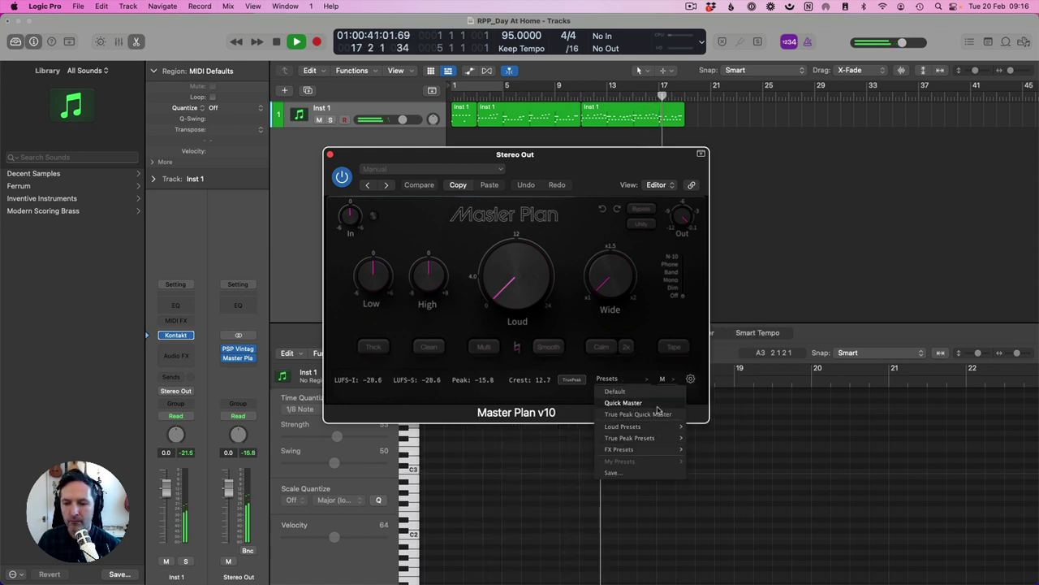
left_click(623, 403)
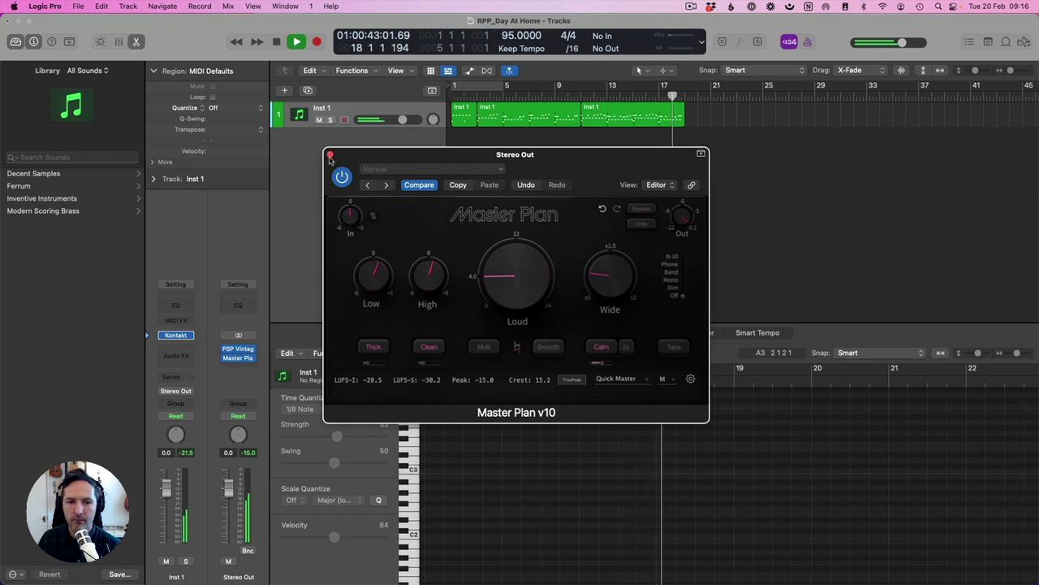
left_click(330, 153)
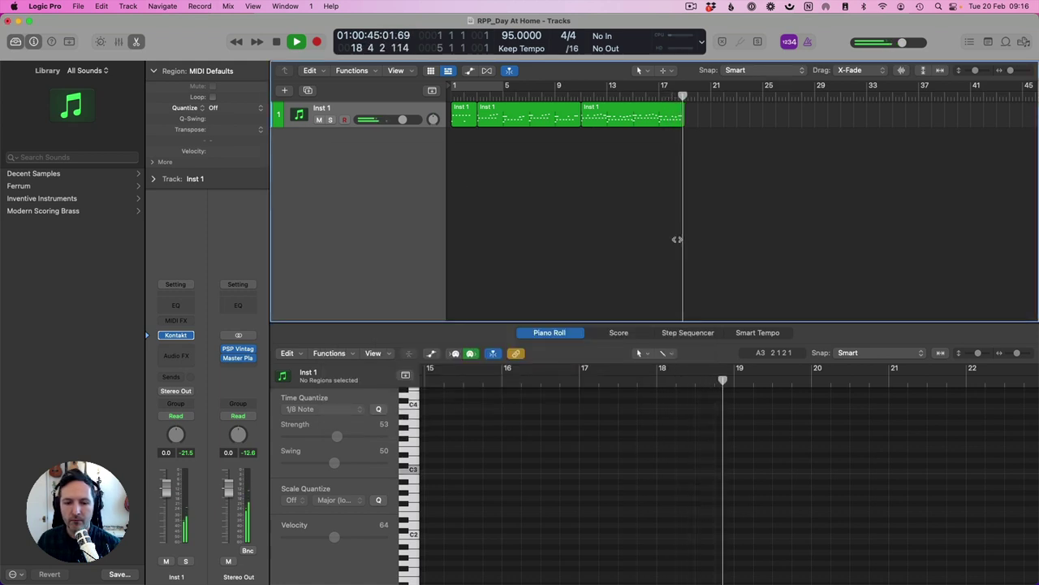
key("space")
key("Return")
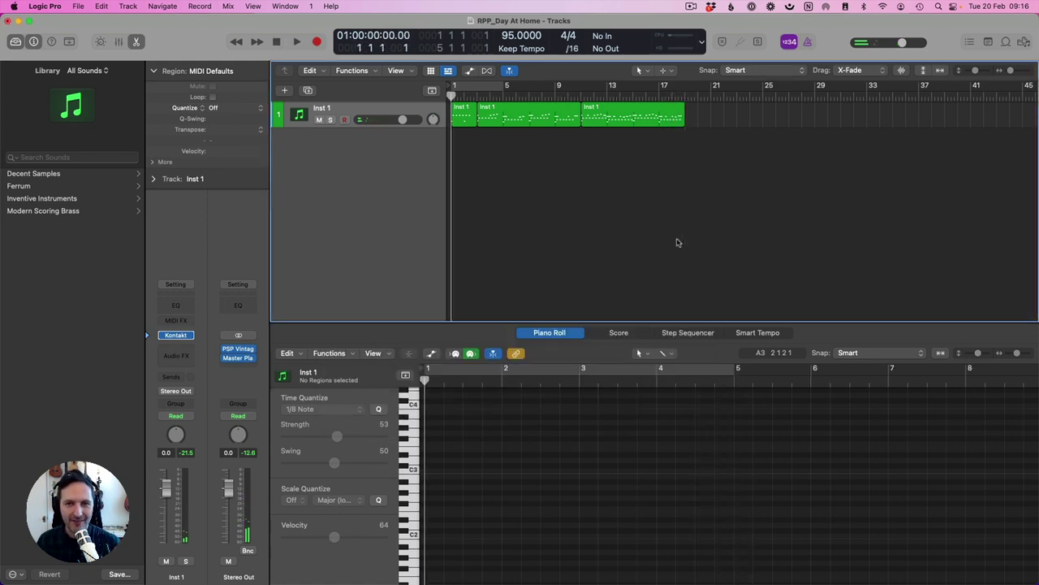
Repeat the piano region that starts at bar 11 once so that a copy follows at bar 19.
left_click(671, 112)
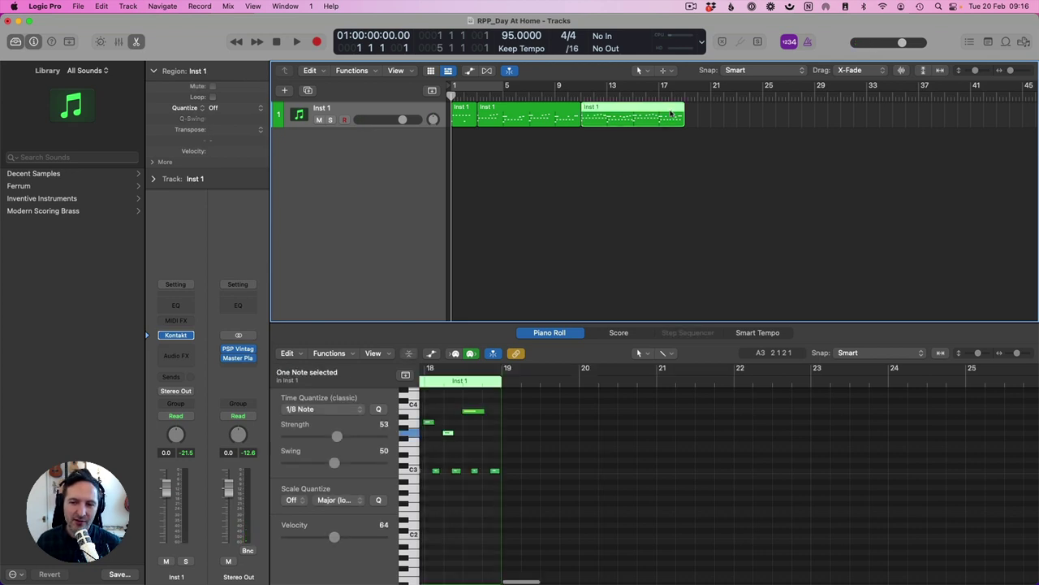
left_click(656, 169)
left_click(613, 119)
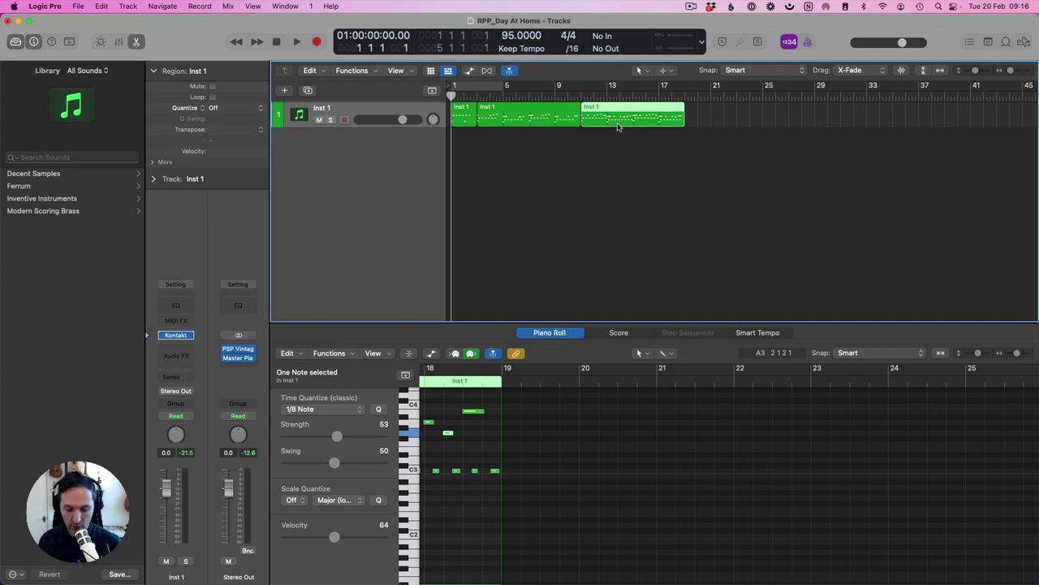
key("super+r")
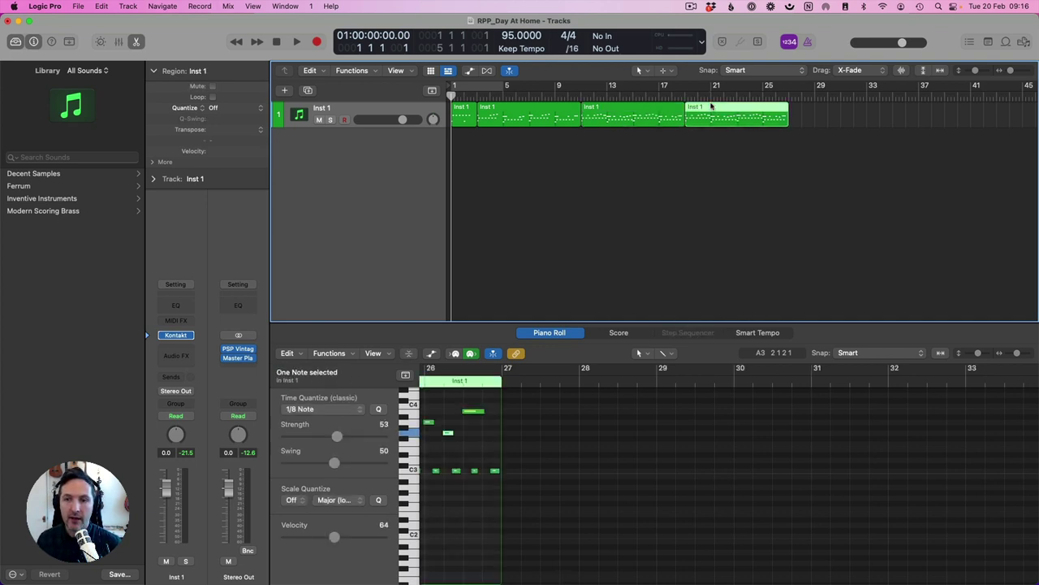
scroll(617, 477, "down", 2)
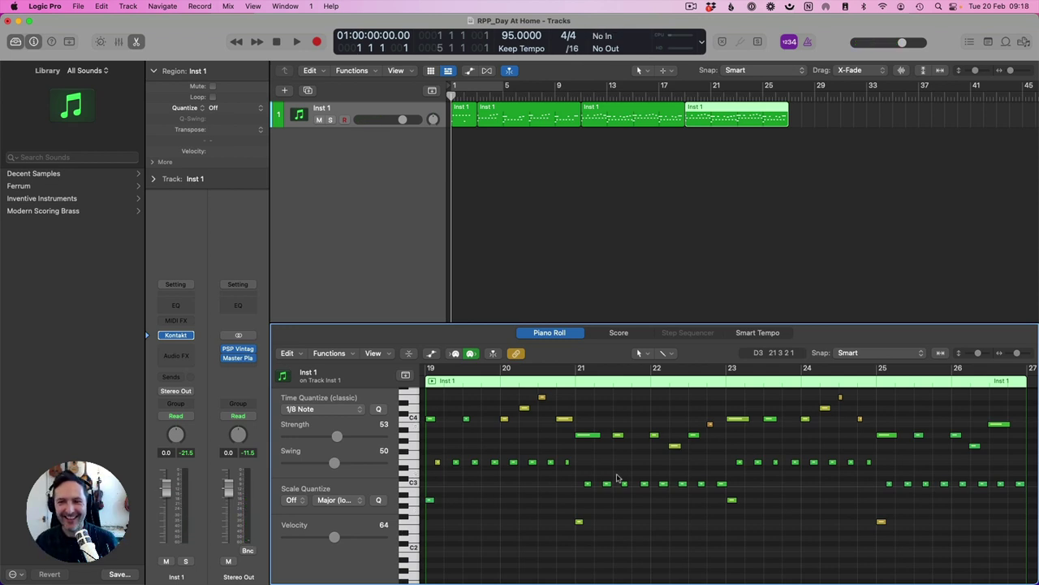
left_click_drag(706, 168, 739, 153)
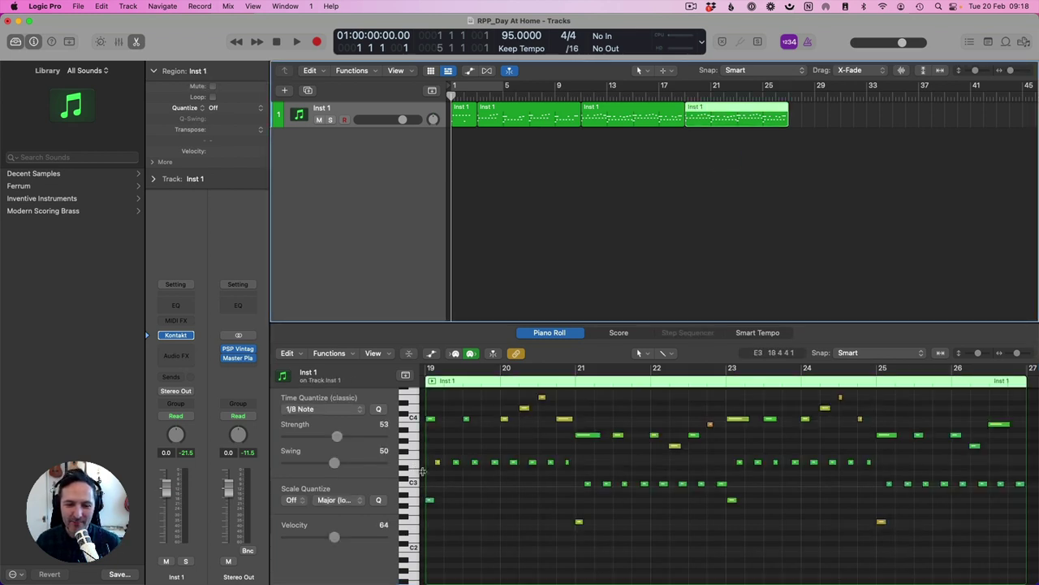
Try to transpose the nine low notes in bars 19–20 down nine semitones.
left_click_drag(428, 452, 571, 520)
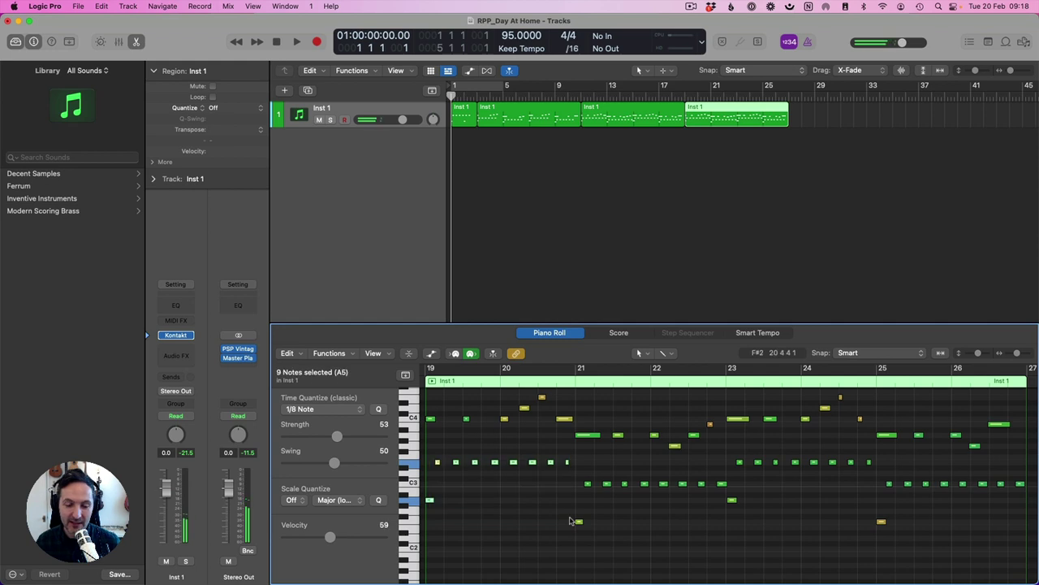
key("alt+Down")
key("alt+Down")
key("alt+Down")
key("alt+Down")
key("alt+Down")
key("alt+Down")
key("alt+Down")
key("alt+Down")
key("alt+Down")
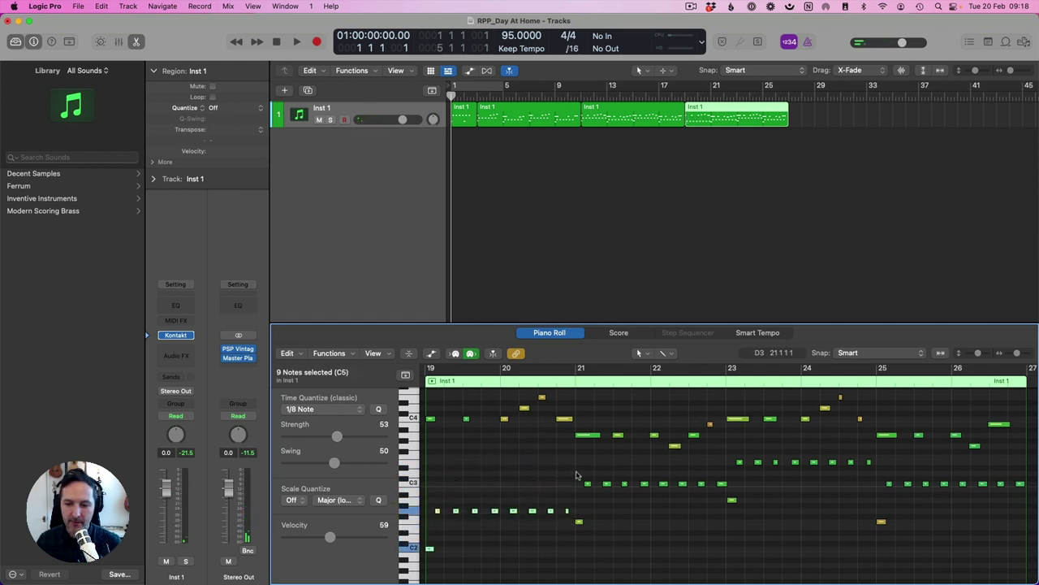
left_click(577, 474)
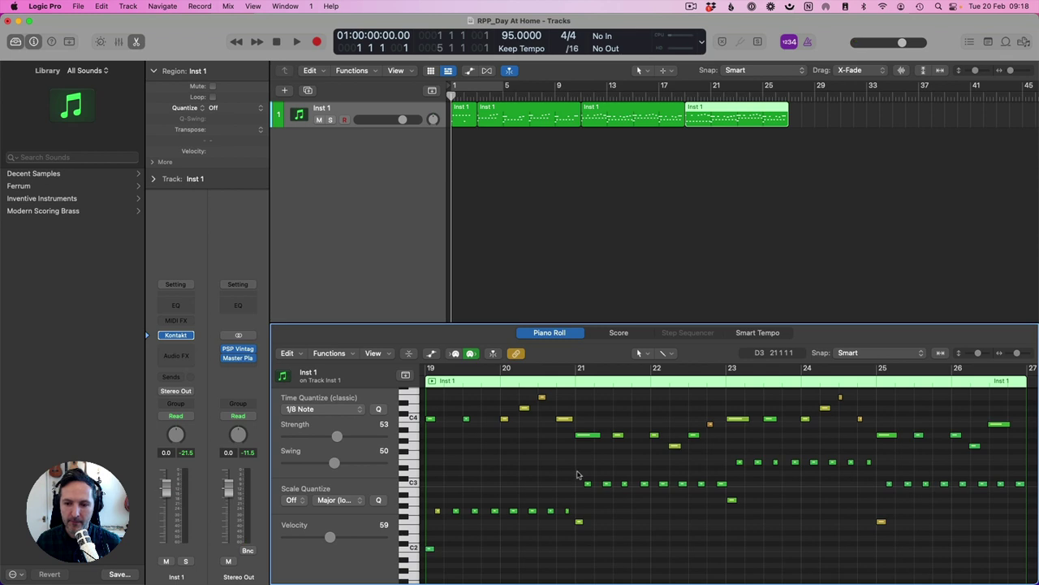
left_click_drag(579, 475, 722, 488)
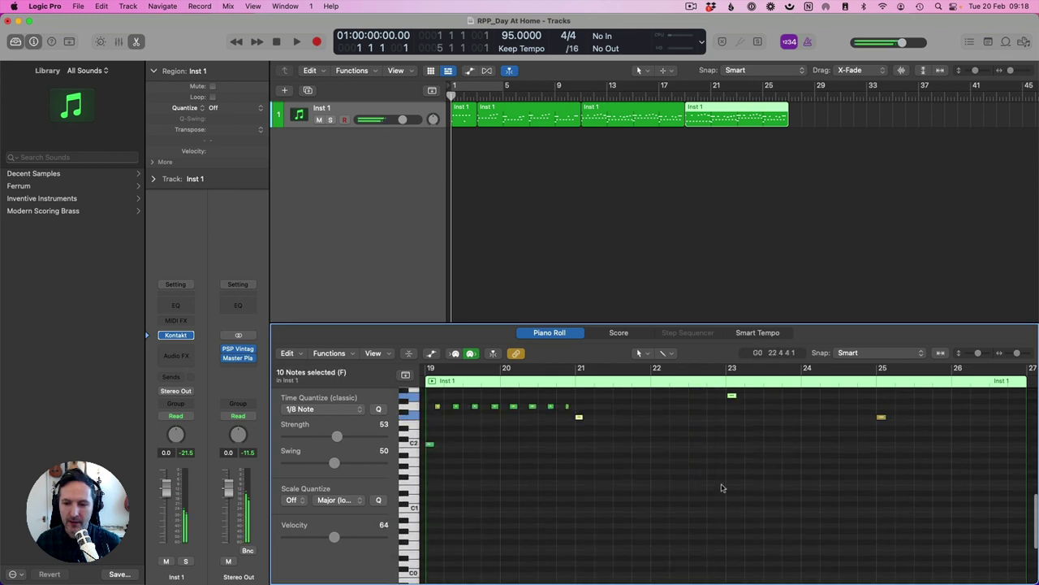
scroll(721, 488, "up", 5)
scroll(687, 497, "right", 1)
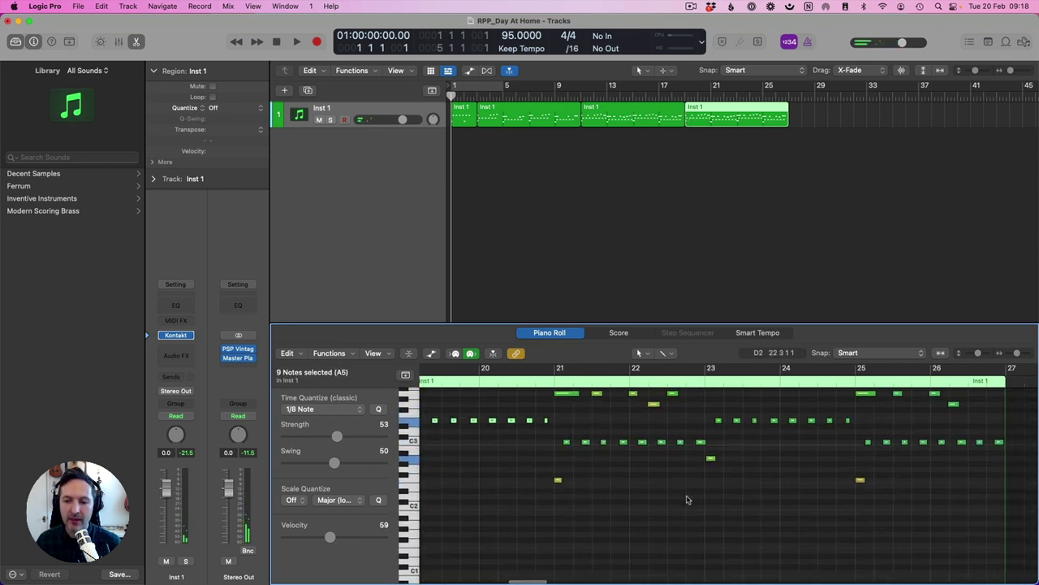
Transpose the nine low notes in bars 23–24 down nine semitones.
scroll(687, 499, "up", 1)
left_click_drag(718, 412, 858, 481)
key("alt+Down")
key("alt+Down")
key("alt+Down")
key("alt+Down")
key("alt+Down")
key("alt+Down")
key("alt+Down")
key("alt+Down")
key("alt+Down")
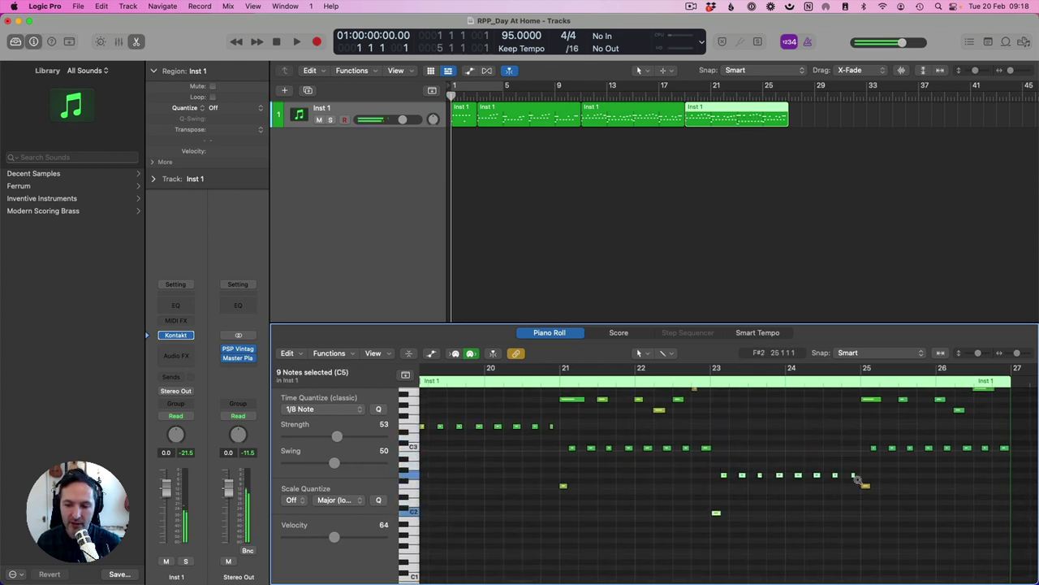
Transpose the nine low accompaniment notes in bars 25–26 up two semitones, leaving no notes selected.
left_click_drag(864, 441, 1037, 520)
key("alt+Up")
key("alt+Up")
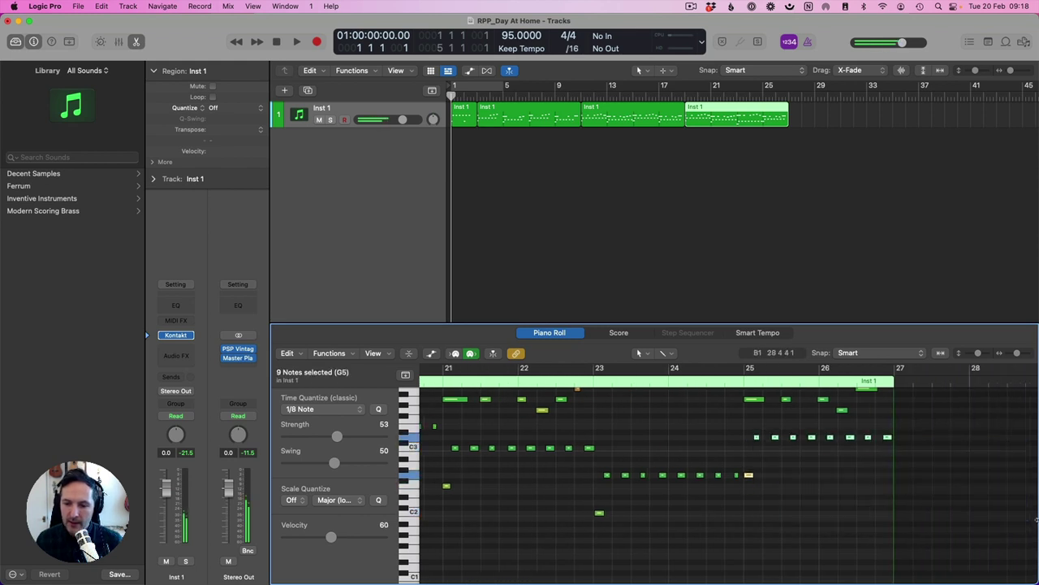
left_click(678, 429)
scroll(682, 438, "left", 3)
scroll(682, 439, "up", 1)
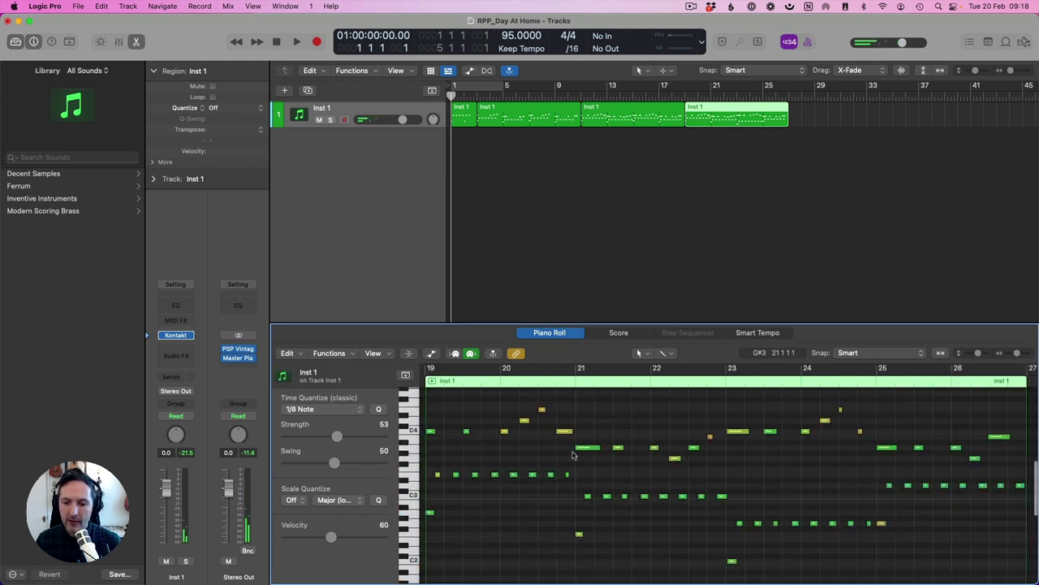
scroll(711, 467, "right", 3)
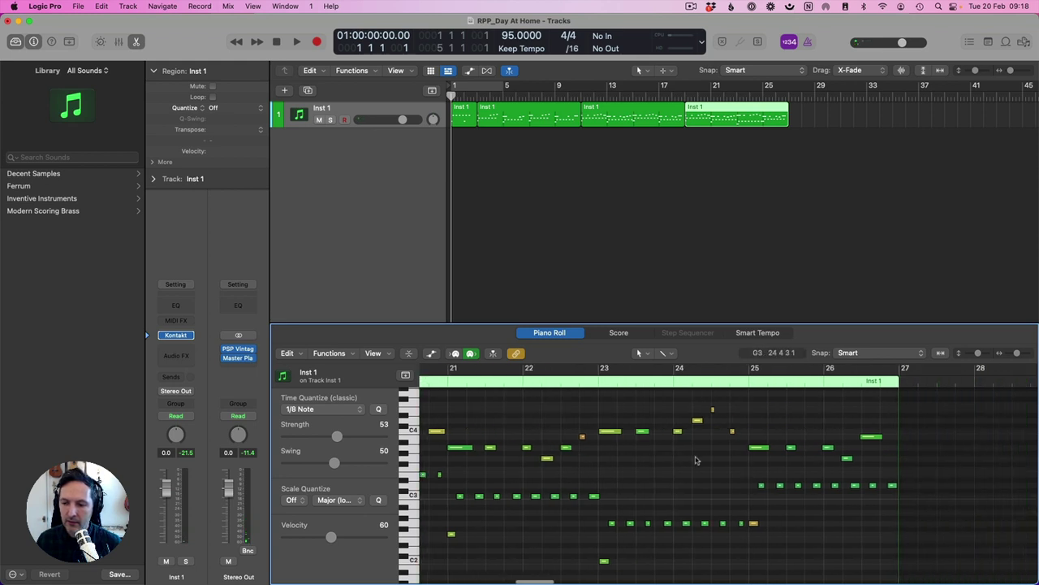
Audition the changed bars and raise the three A3 melody notes in bars 25–26 to B3.
left_click(637, 430)
key("space")
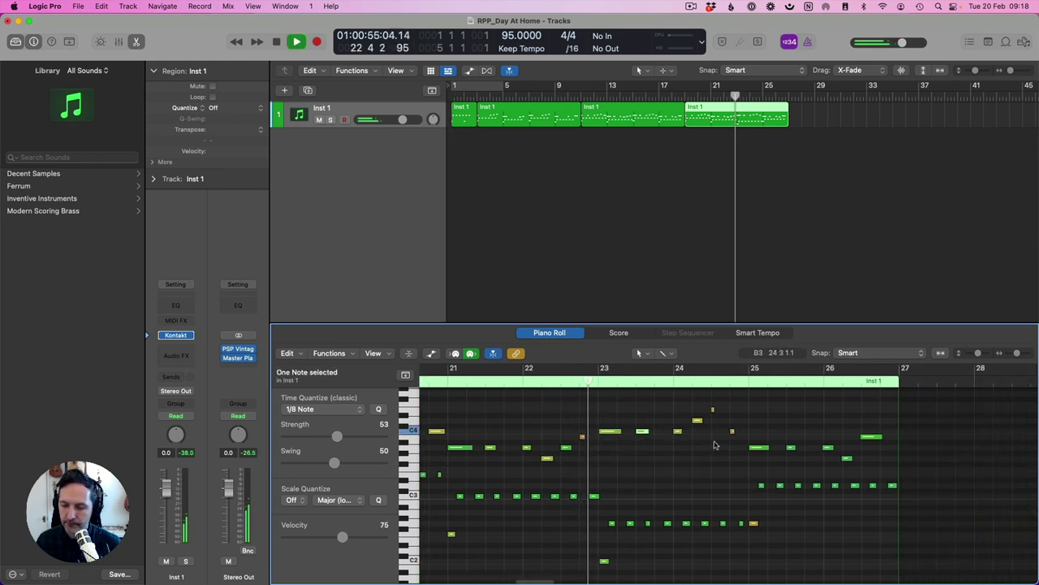
left_click(767, 468)
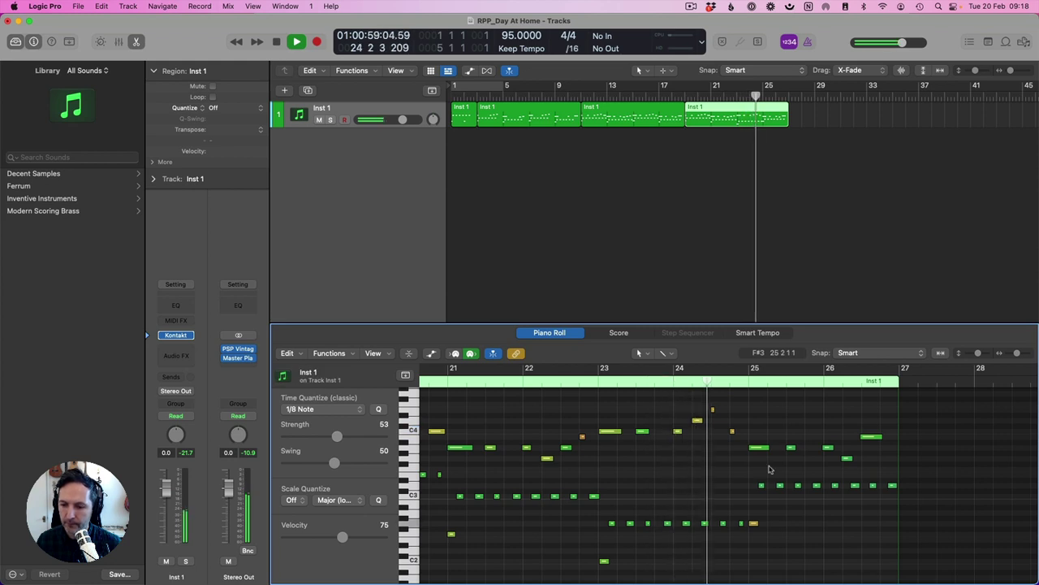
key("space")
left_click_drag(767, 467, 836, 436)
key("space")
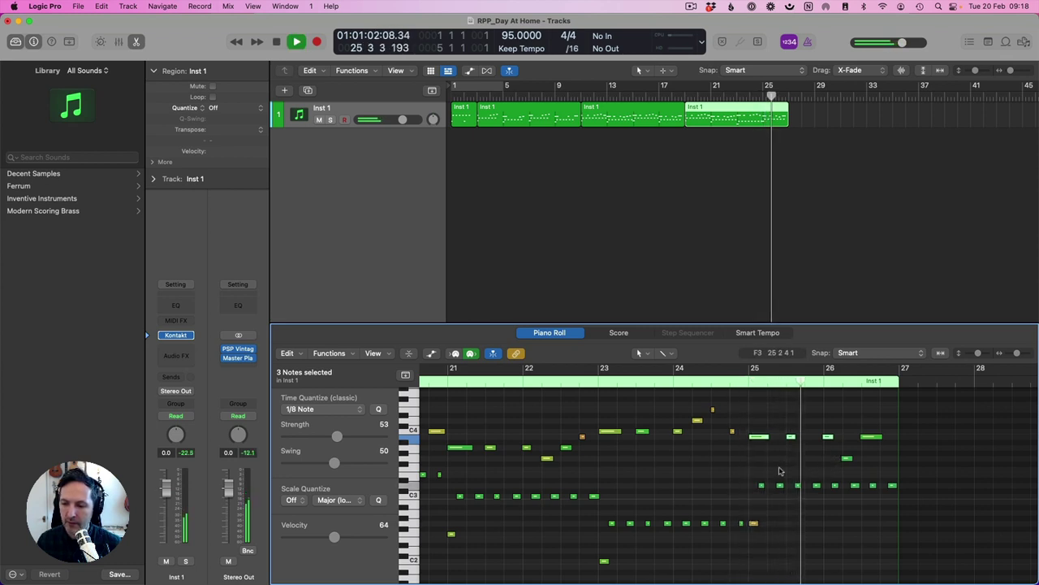
left_click(822, 469)
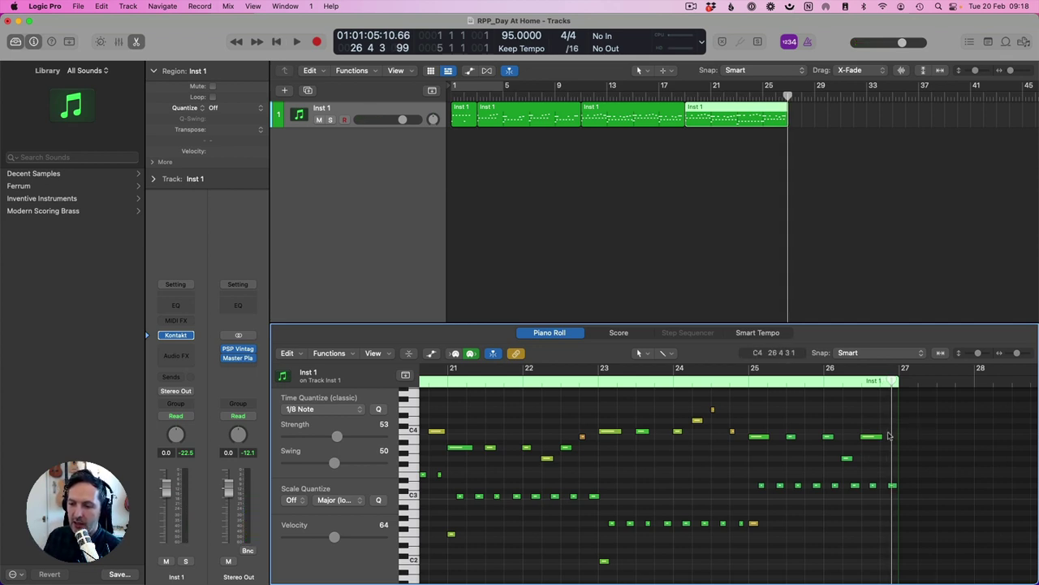
Raise the G3 melody note in bar 26 to C4 and play the passage.
left_click(878, 437)
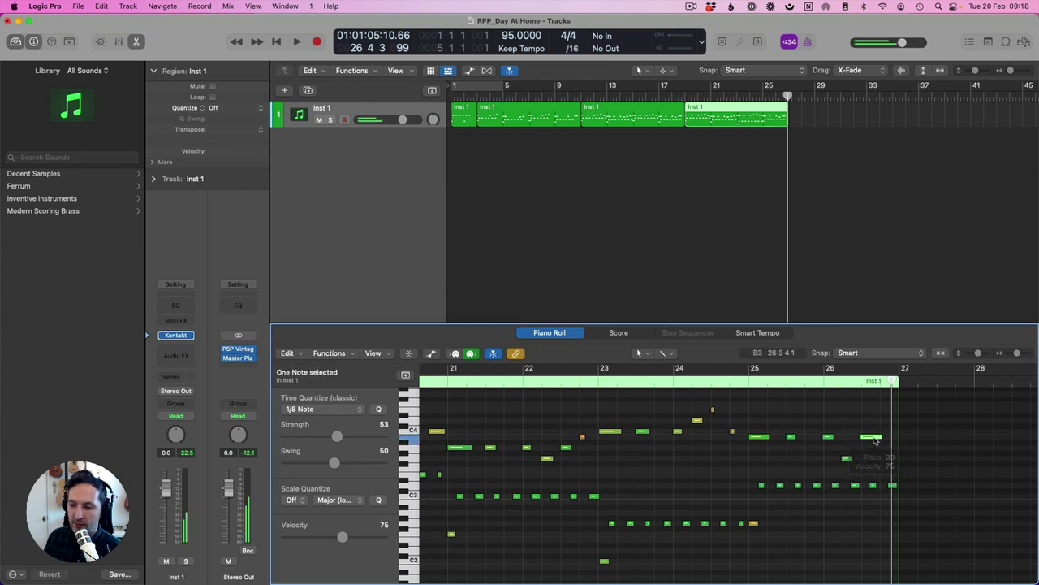
mouse_move(873, 439)
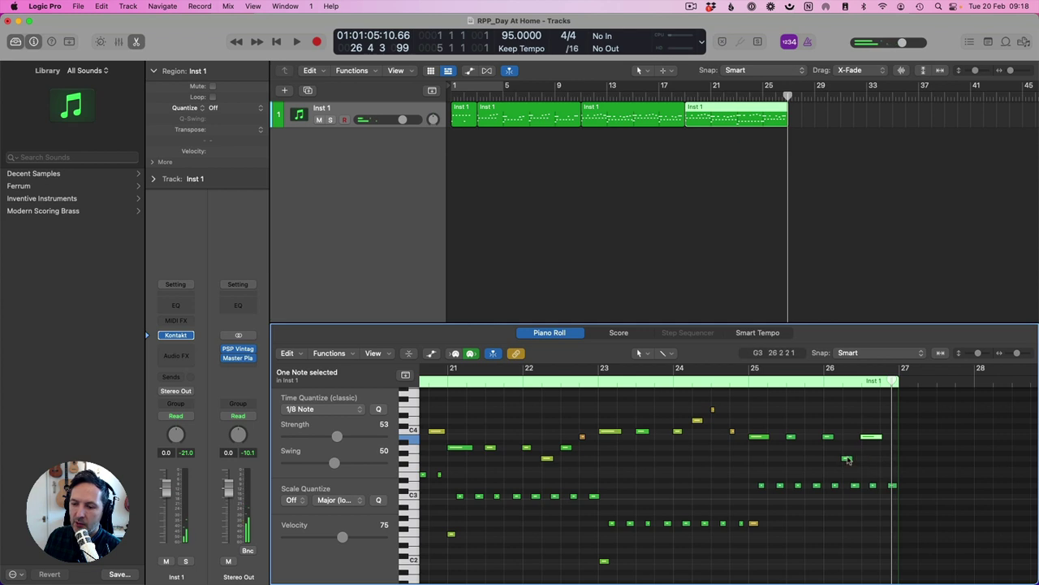
left_click_drag(847, 458, 847, 432)
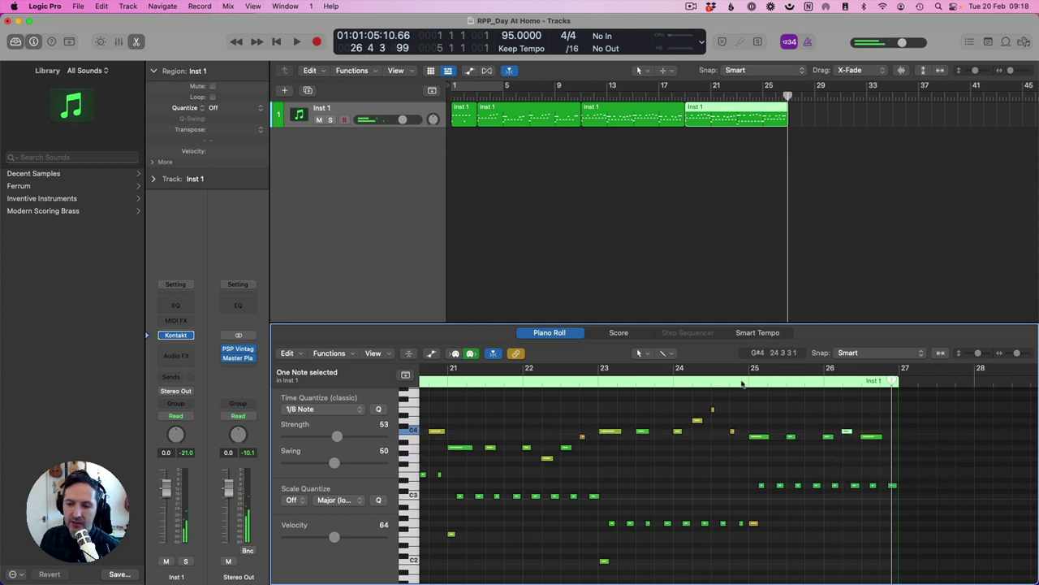
left_click(739, 381)
key("space")
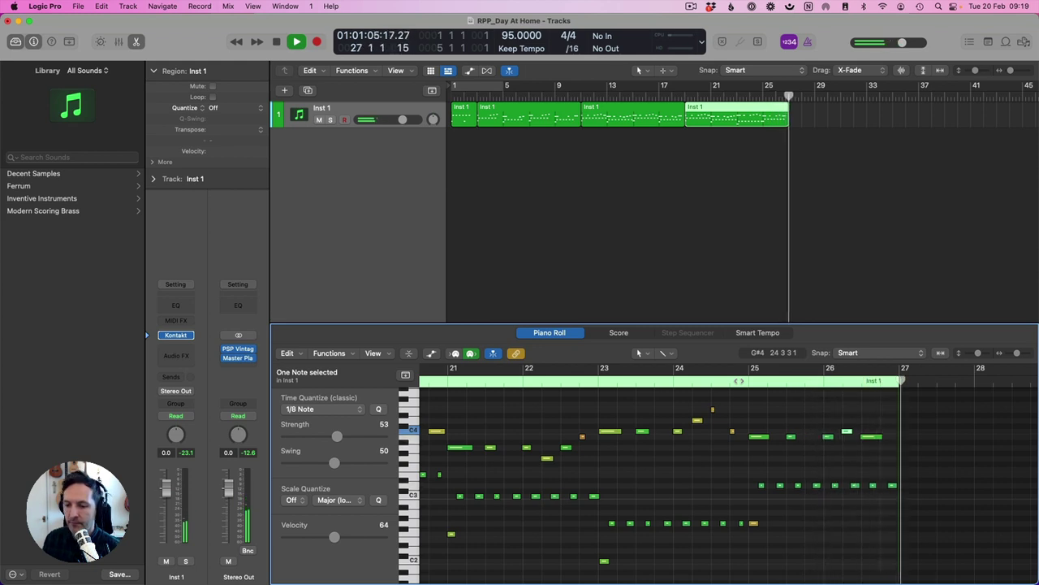
key("space")
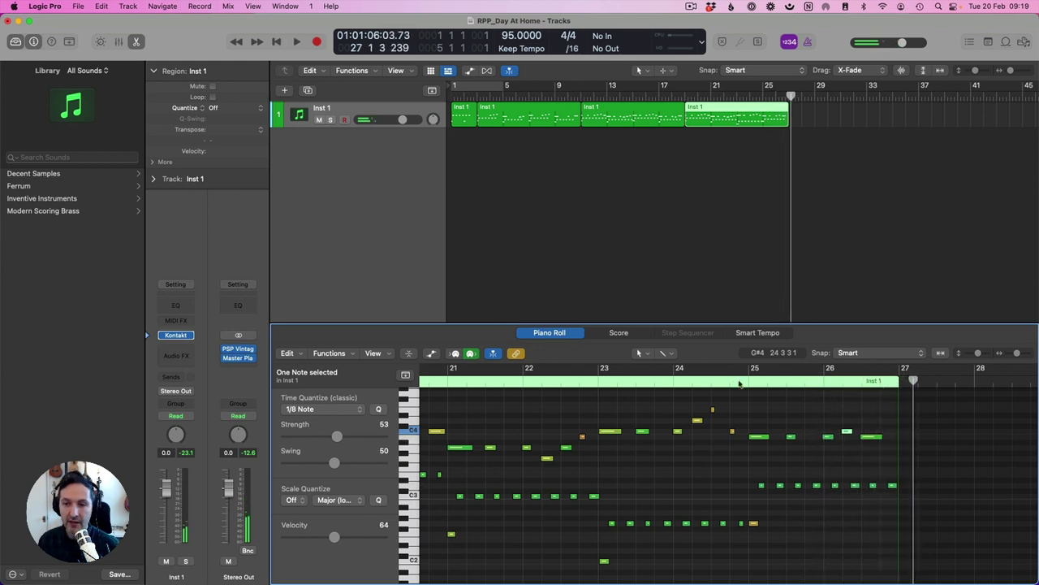
Play the edited region from bar 19 through to its end.
left_click(685, 92)
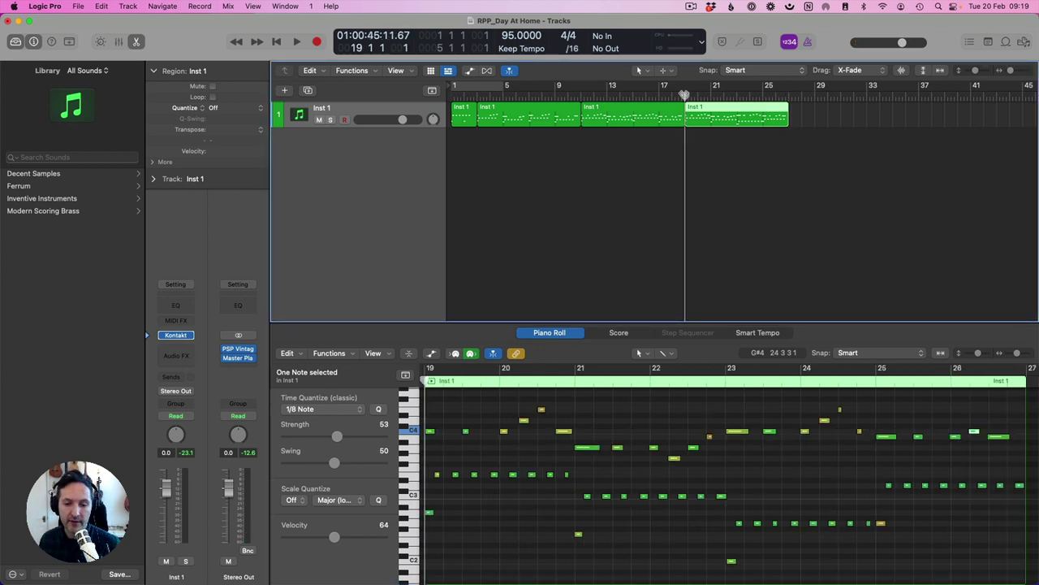
key("space")
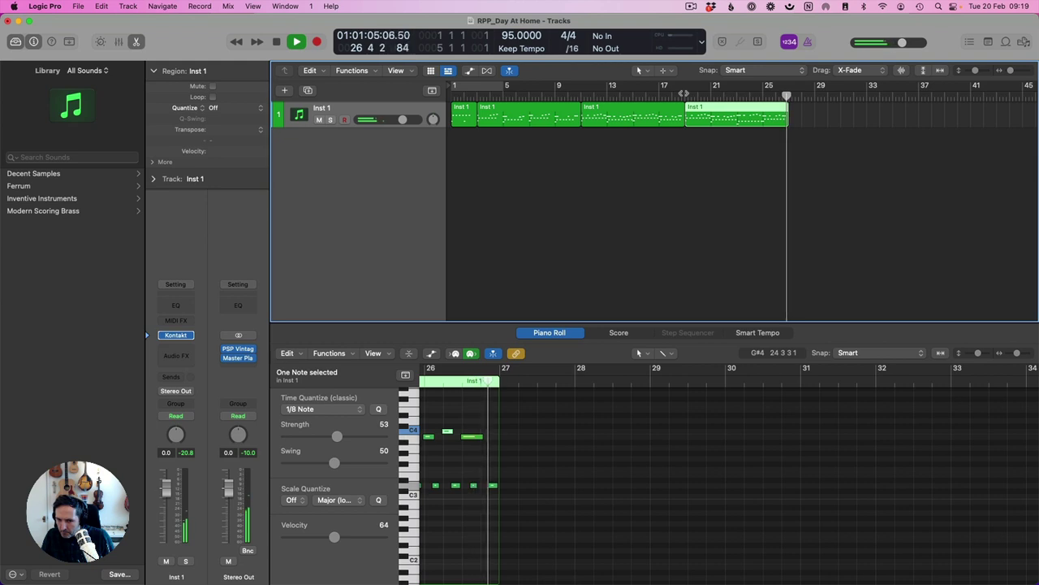
key("space")
Rework the end of bar 26 with a short D4 on beat 3 and a short B3 on beat 4, then audition it.
scroll(443, 492, "left", 5)
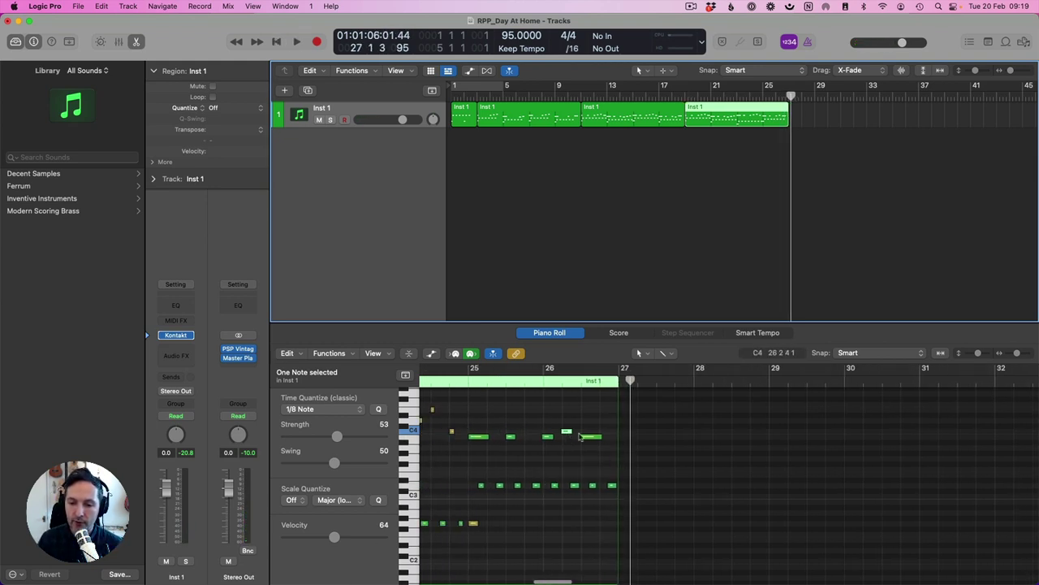
left_click_drag(599, 437, 584, 421)
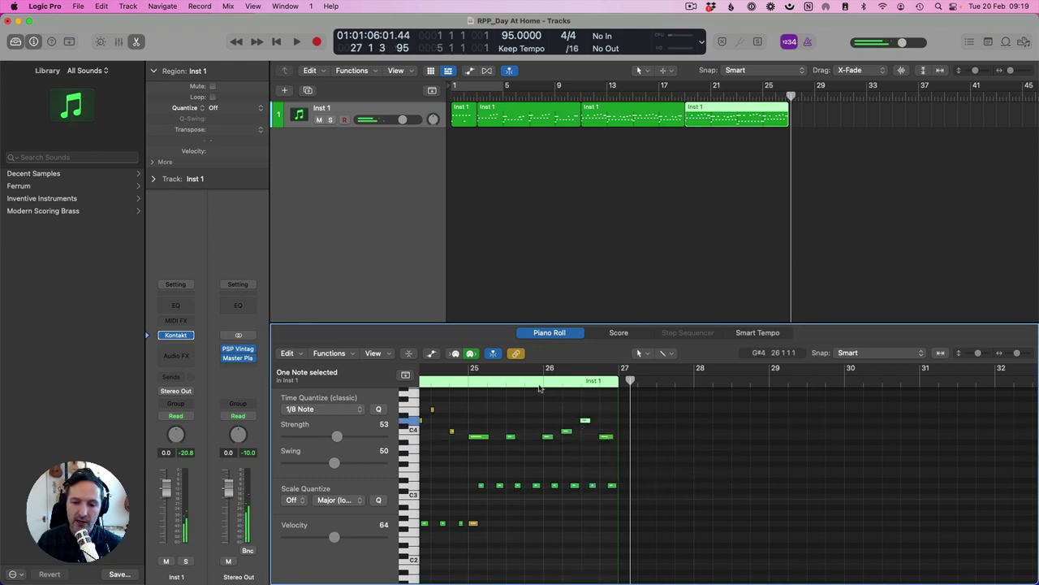
left_click(539, 383)
key("space")
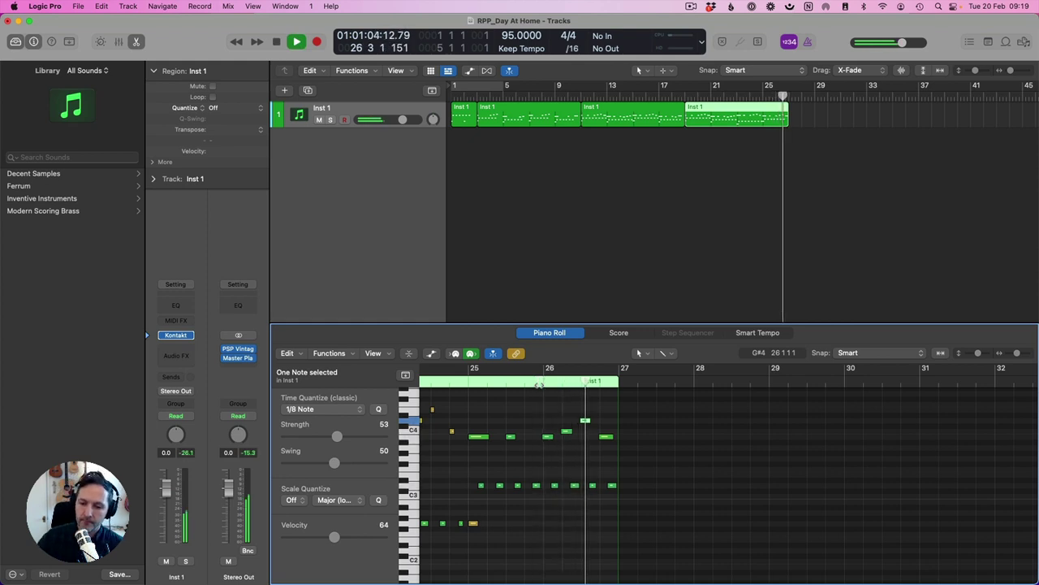
key("space")
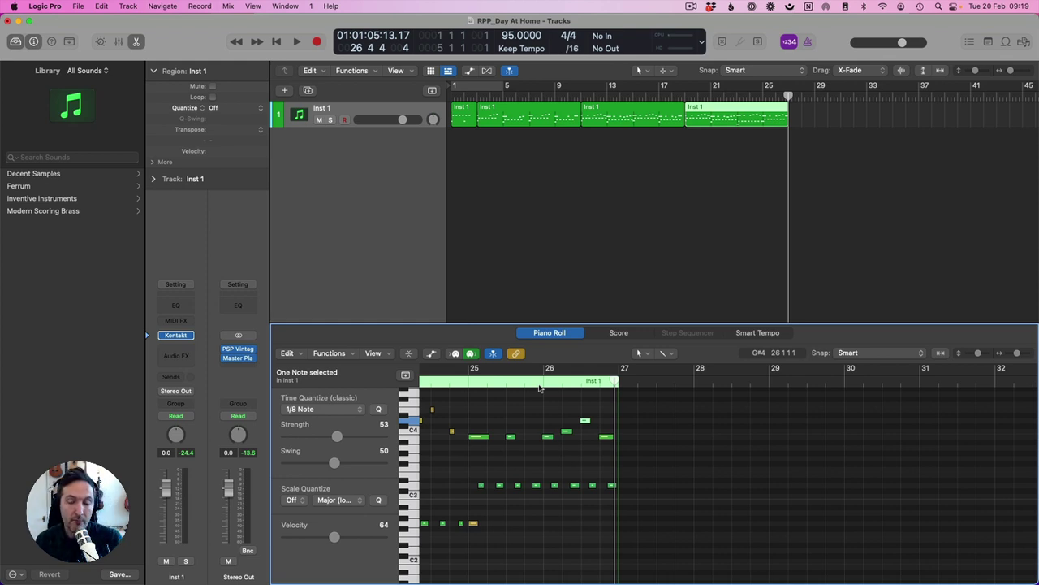
Copy the region at bar 11 to bar 27 and play the transition from bar 26.
key("space")
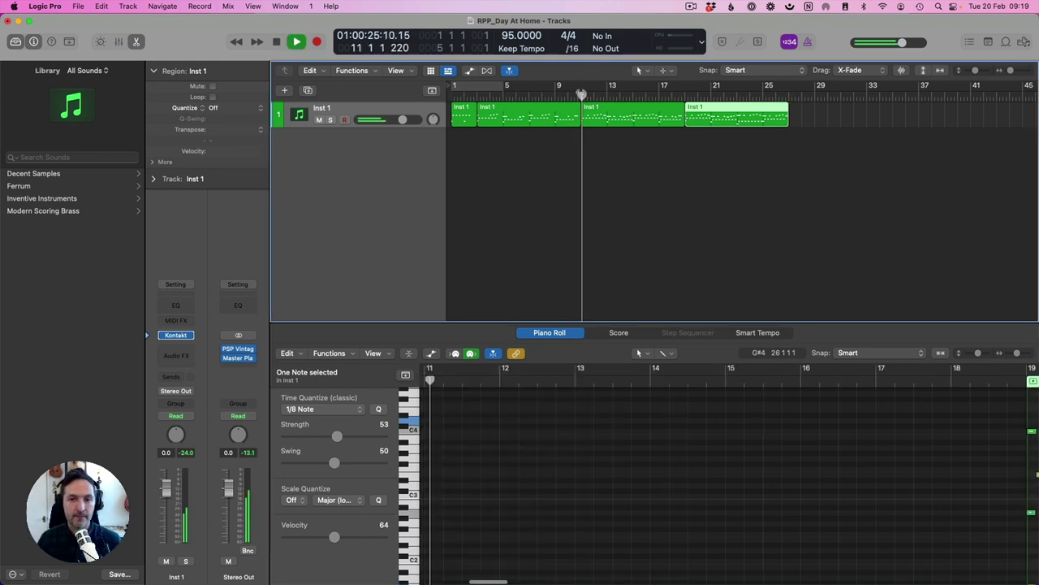
left_click_drag(597, 117, 804, 122)
left_click(776, 95)
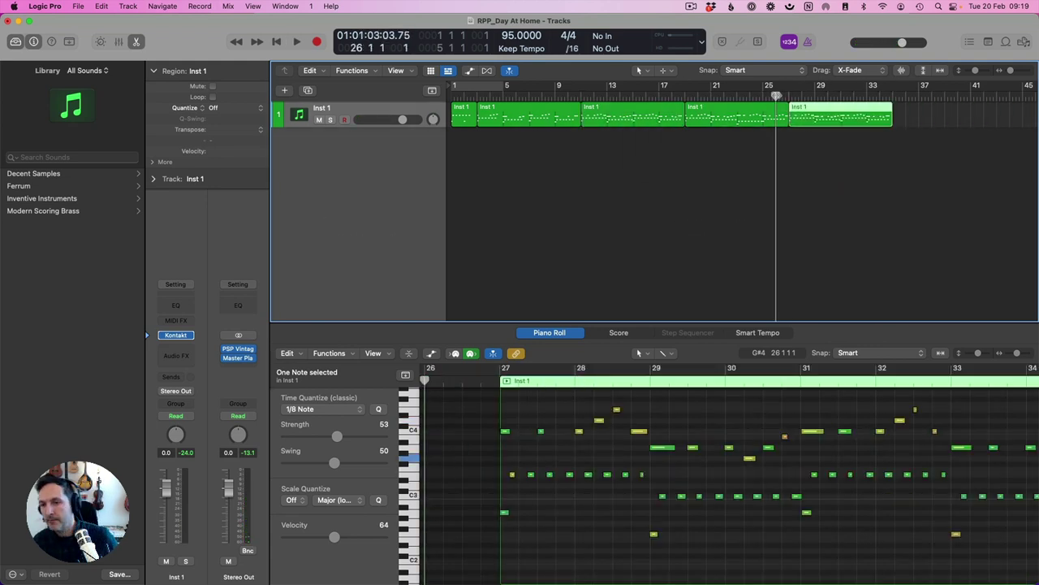
left_click(692, 6)
left_click(830, 274)
key("space")
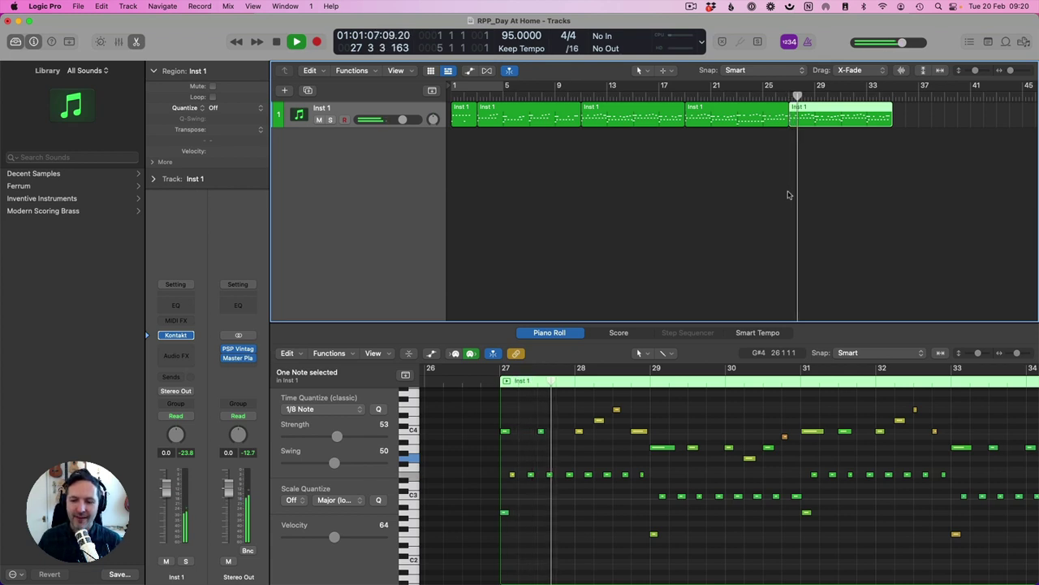
key("space")
Try to move the first C4 melody note of bar 27, undo the change, and deselect the region.
left_click(507, 432)
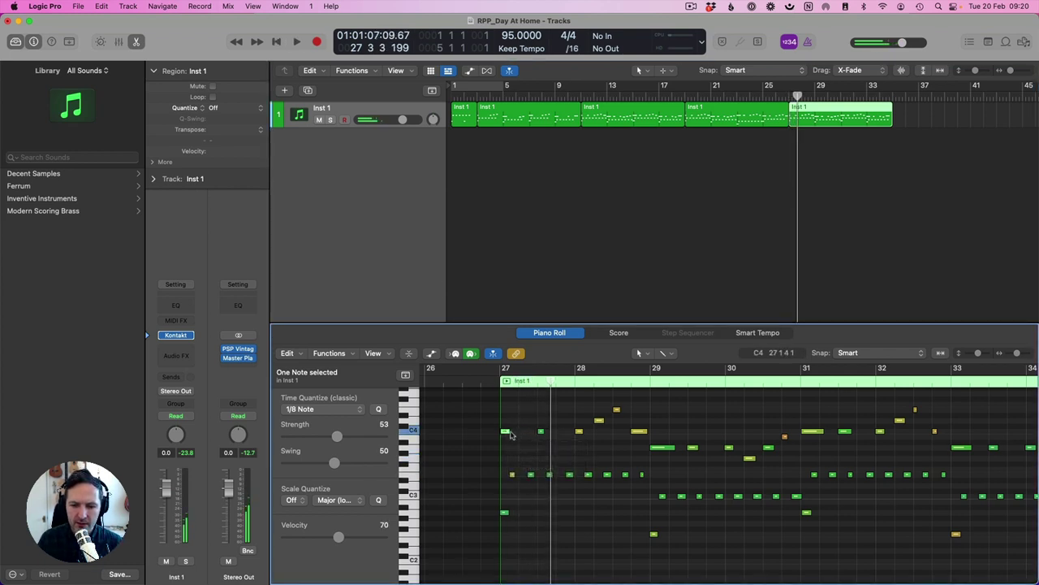
left_click_drag(510, 434, 519, 425)
key("super+z")
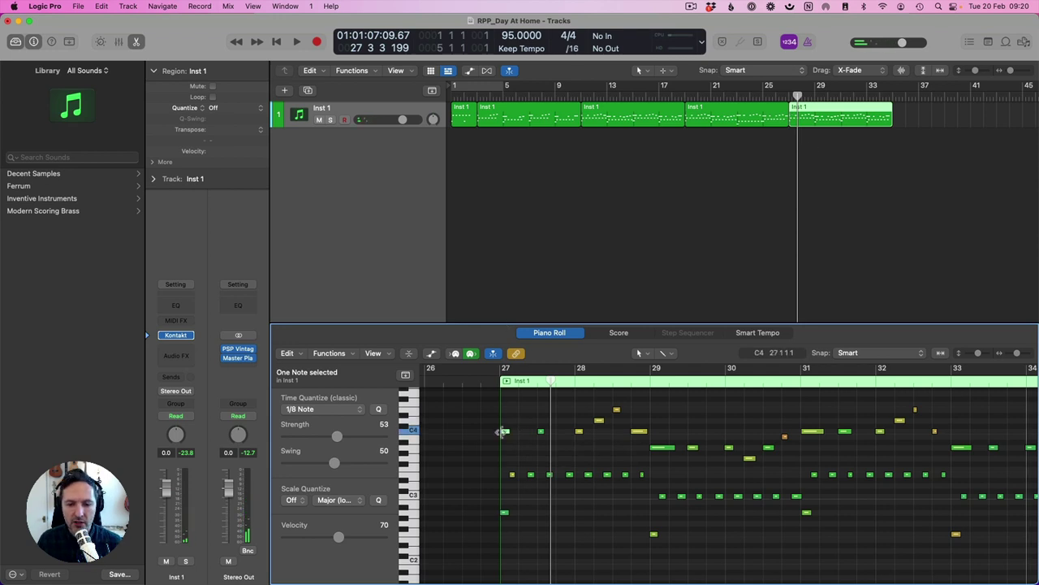
left_click(735, 175)
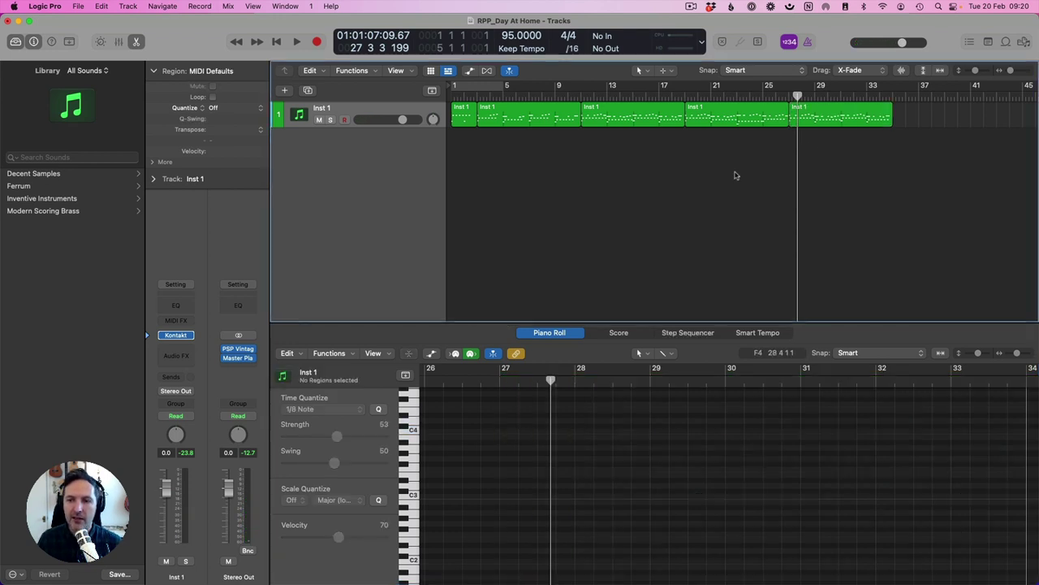
Play the opening of the region at bar 11.
left_click(579, 92)
key("space")
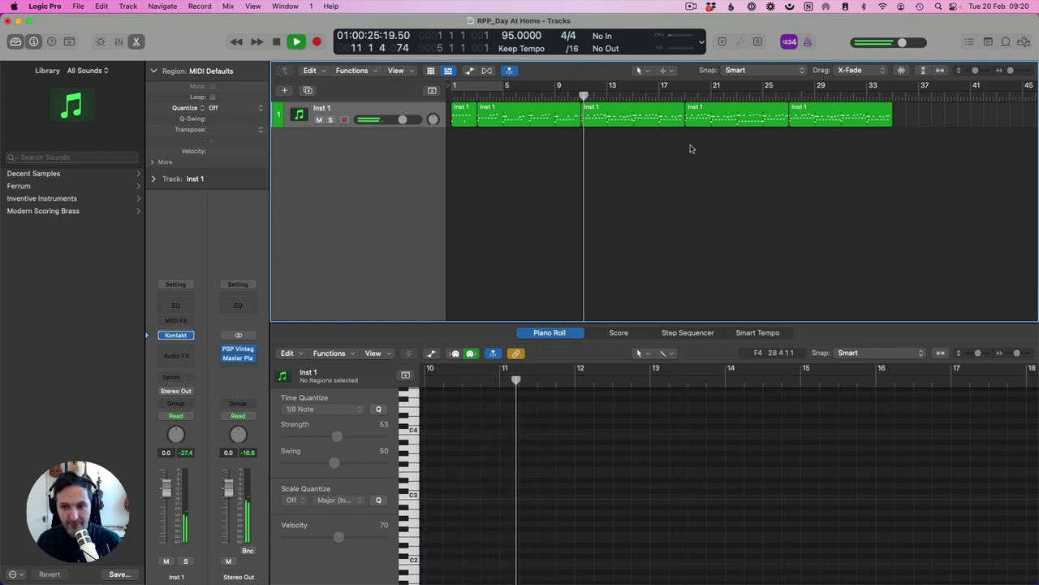
key("space")
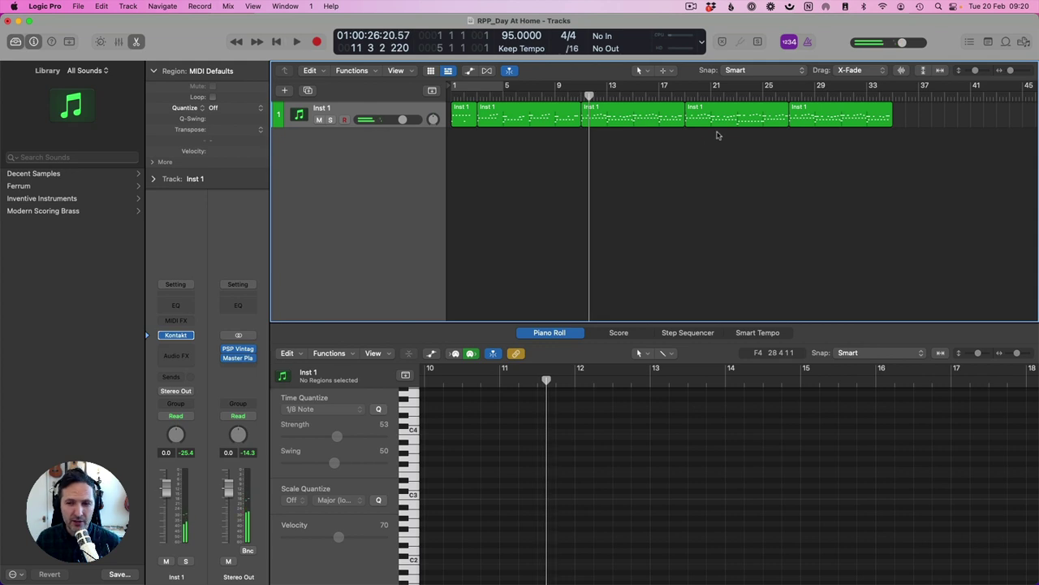
Undo the recent changes back to before the region was copied to bar 27.
left_click(714, 121)
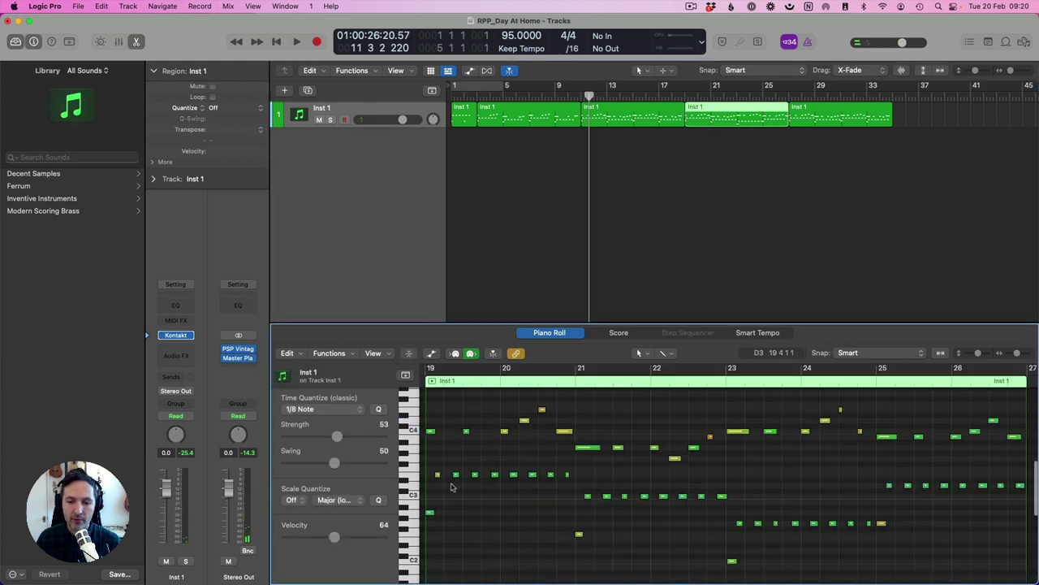
left_click_drag(416, 478, 406, 564)
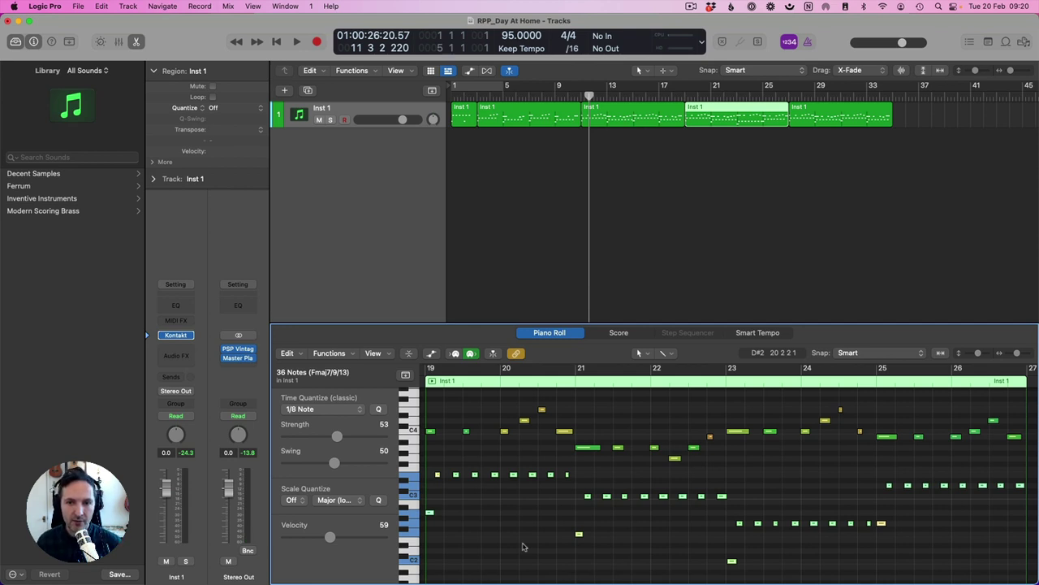
key("super+z")
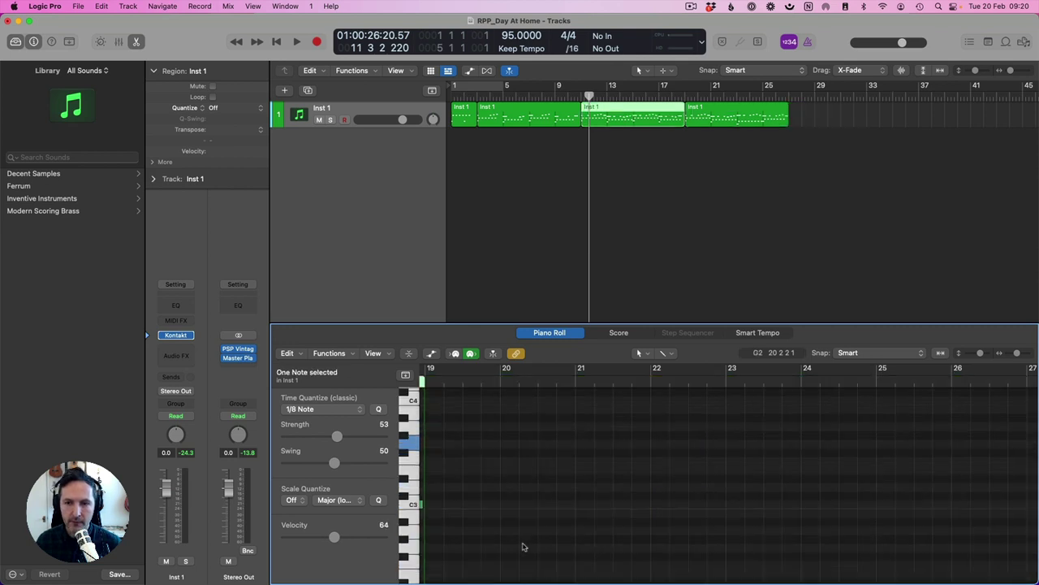
Transpose the 36 accompaniment and bass notes of the region at bar 11 down an octave and play from bar 10.
left_click(531, 454)
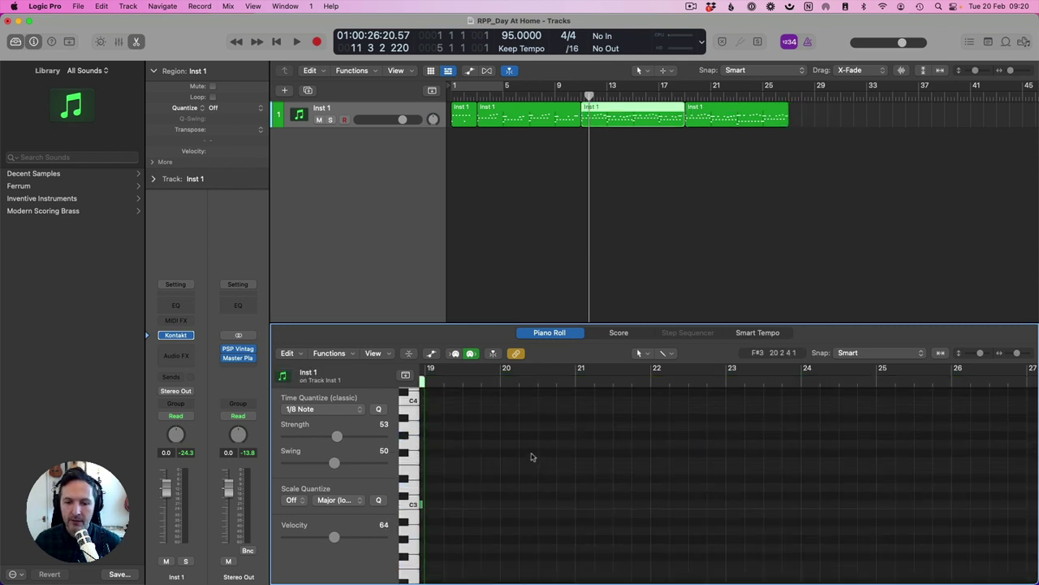
scroll(536, 455, "left", 10)
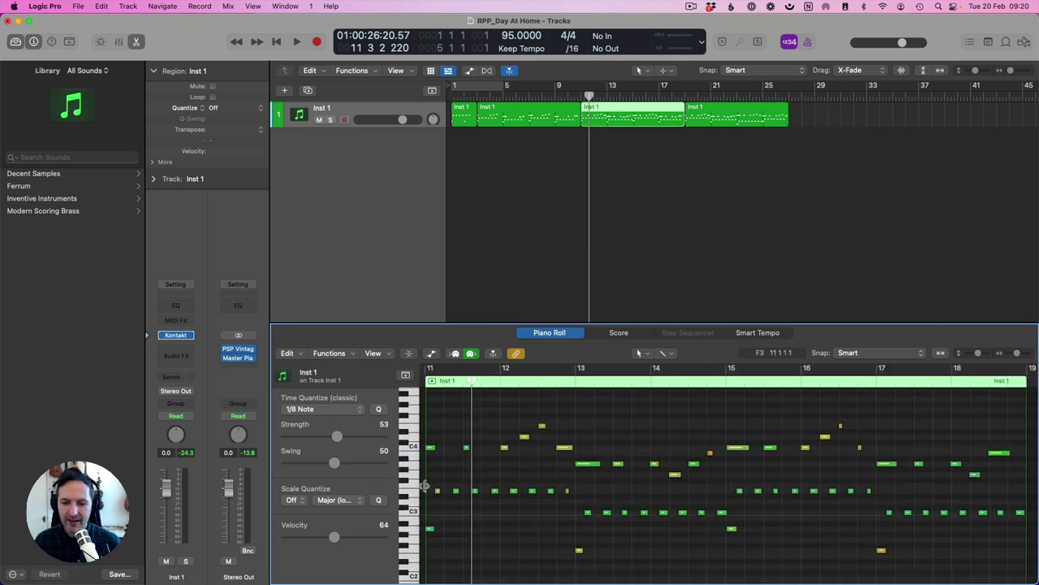
left_click_drag(433, 492, 1019, 525)
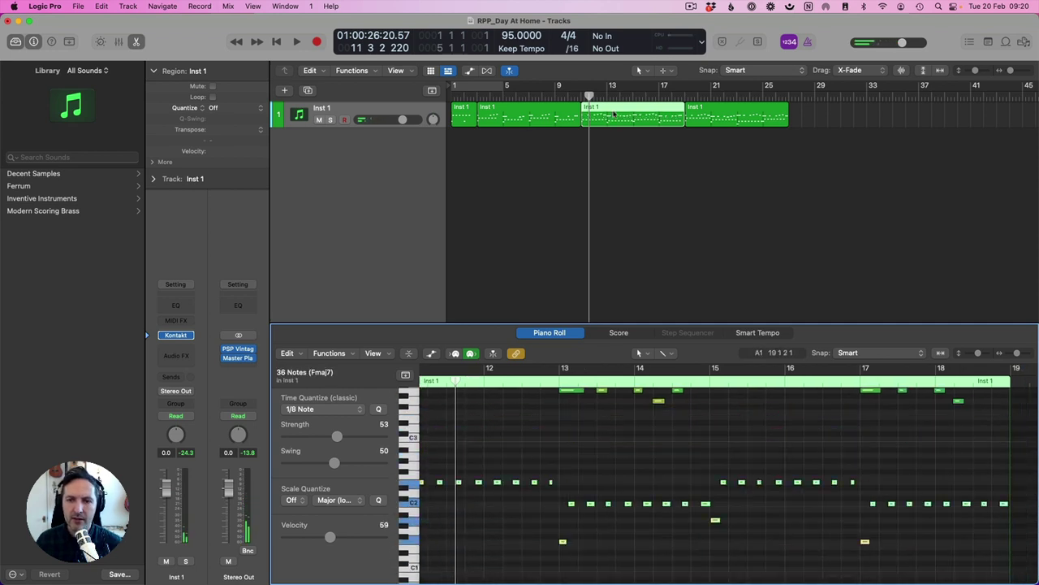
left_click(568, 95)
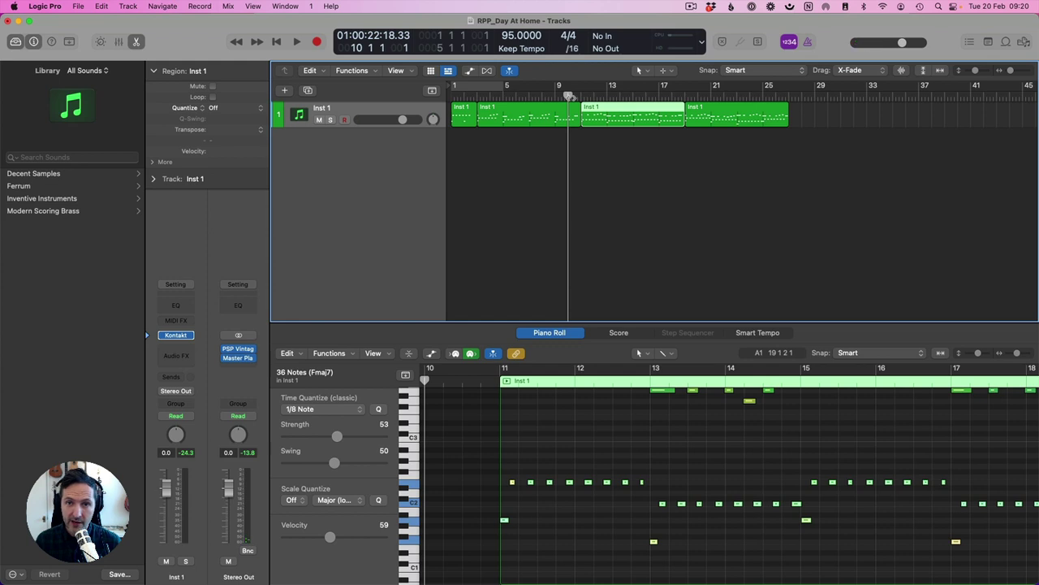
key("space")
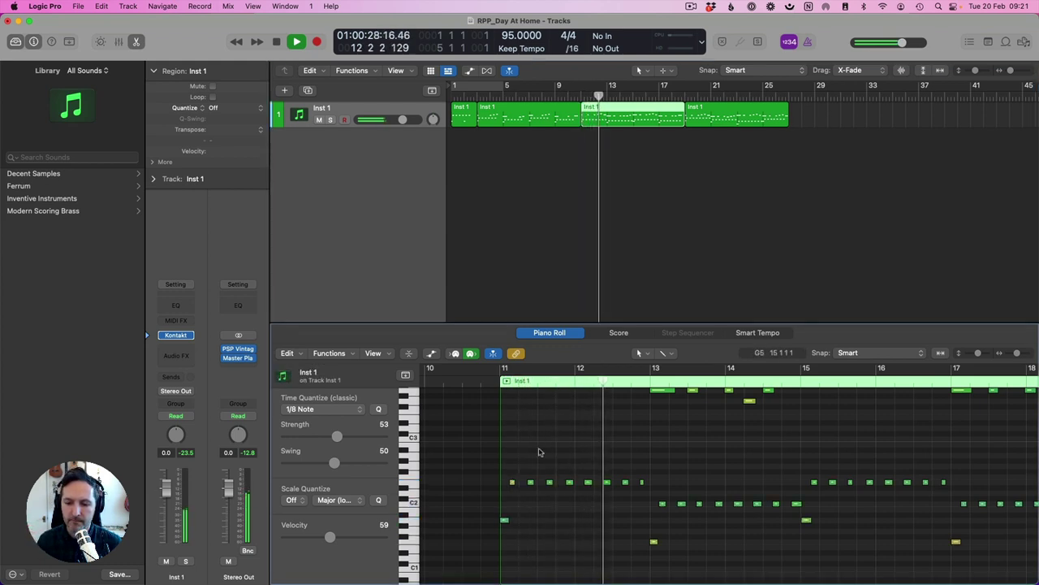
Set the velocity of the first E2 accompaniment note in bar 11 to 67.
left_click(512, 483)
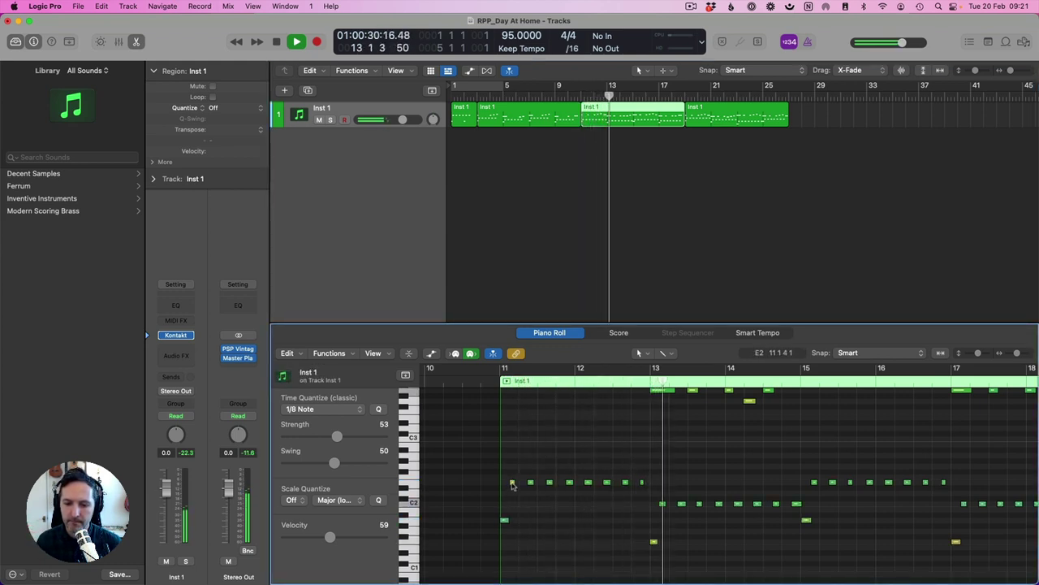
key("space")
key("a")
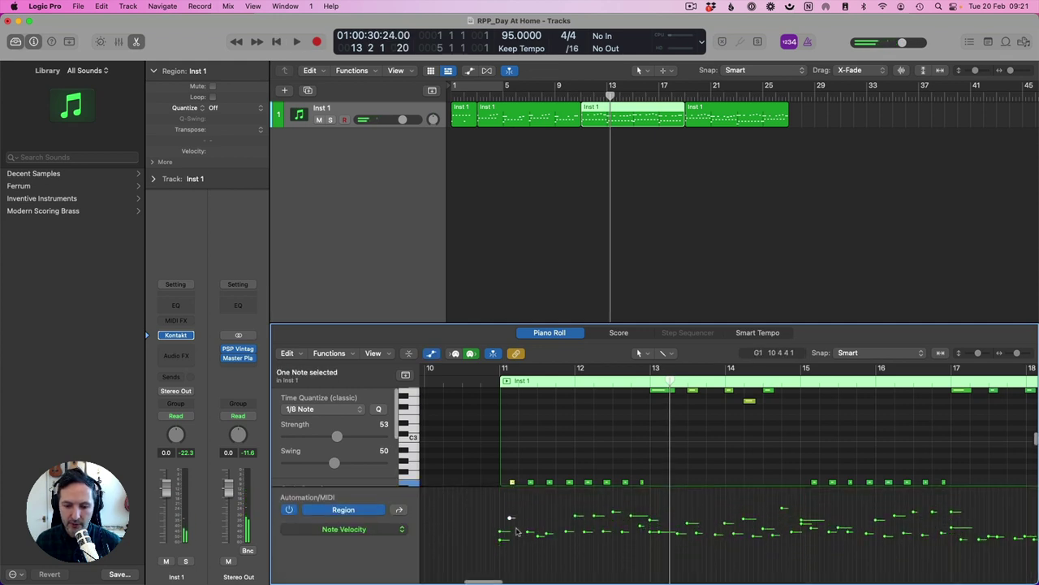
left_click(509, 530)
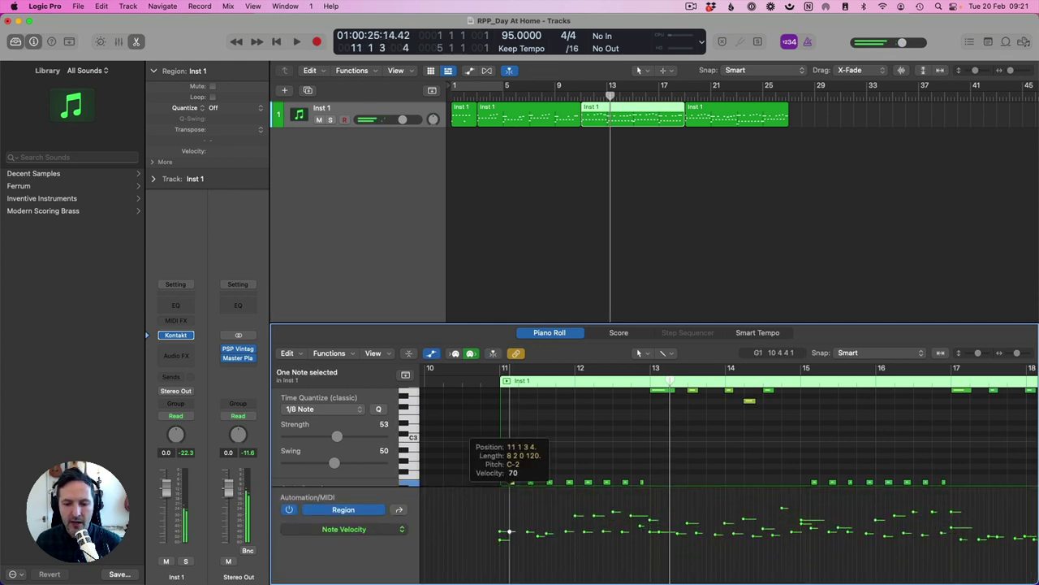
key("a")
left_click(540, 458)
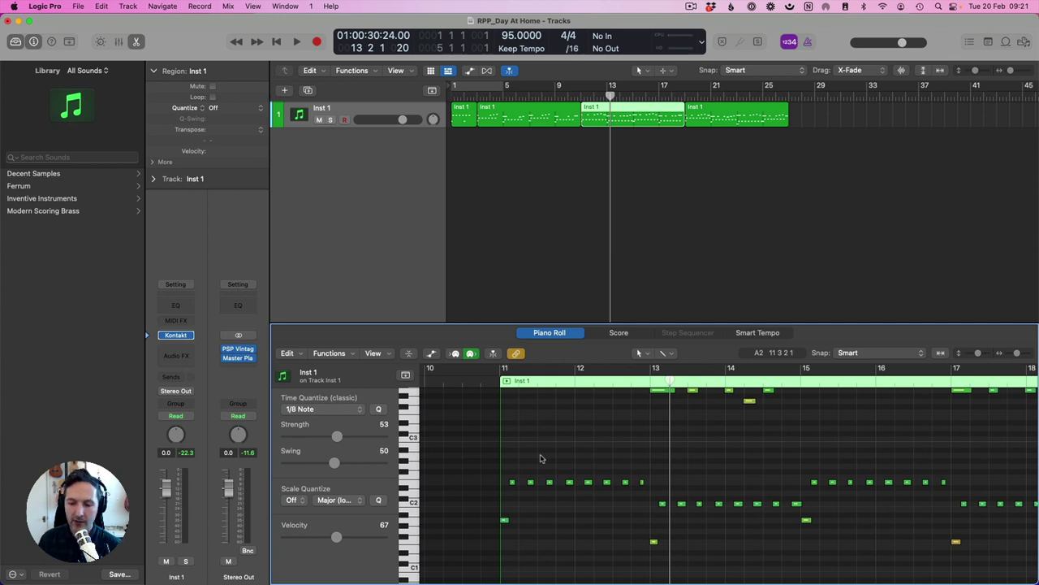
Check the voicing in the region at bar 3, and raise bar 11's 32 repeated accompaniment notes an octave without the low bass notes.
scroll(553, 471, "up", 3)
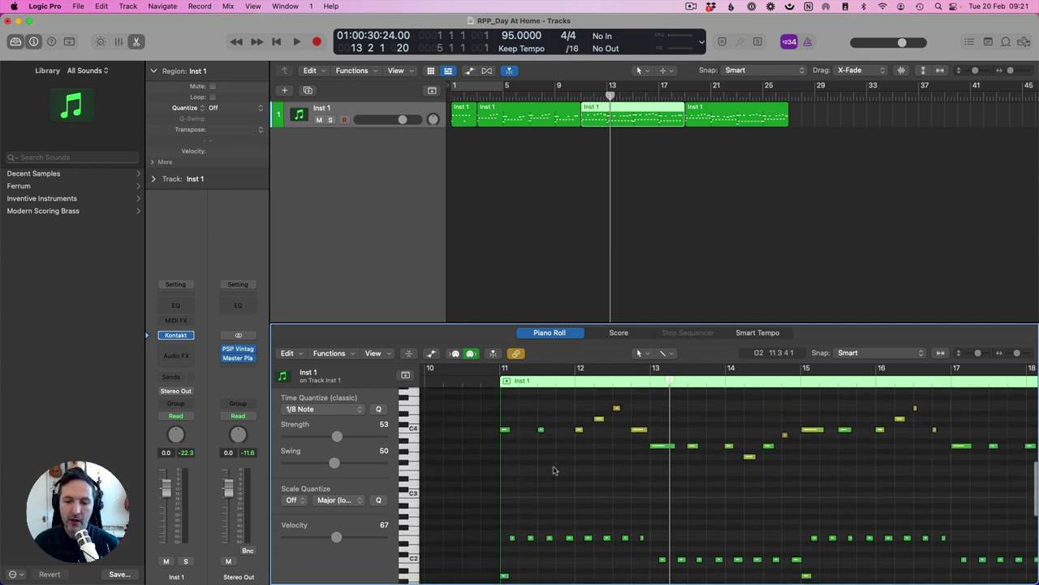
left_click(561, 114)
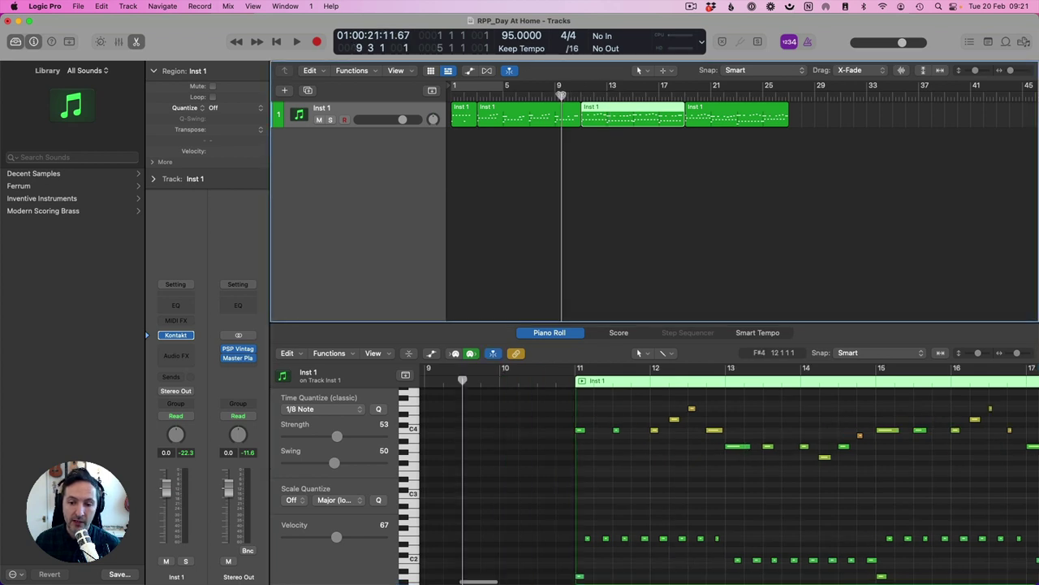
scroll(625, 430, "left", 5)
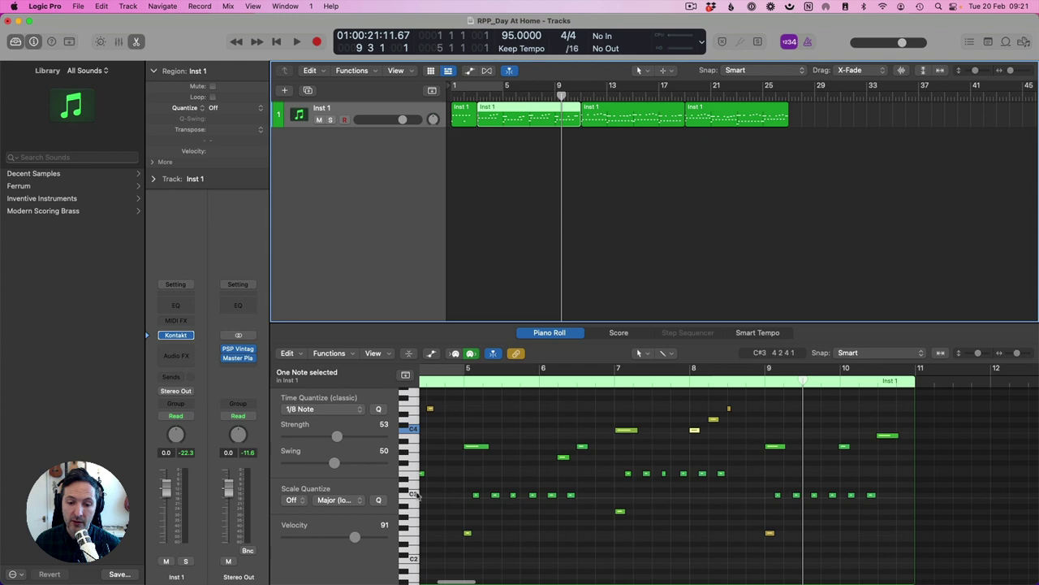
scroll(495, 491, "left", 6)
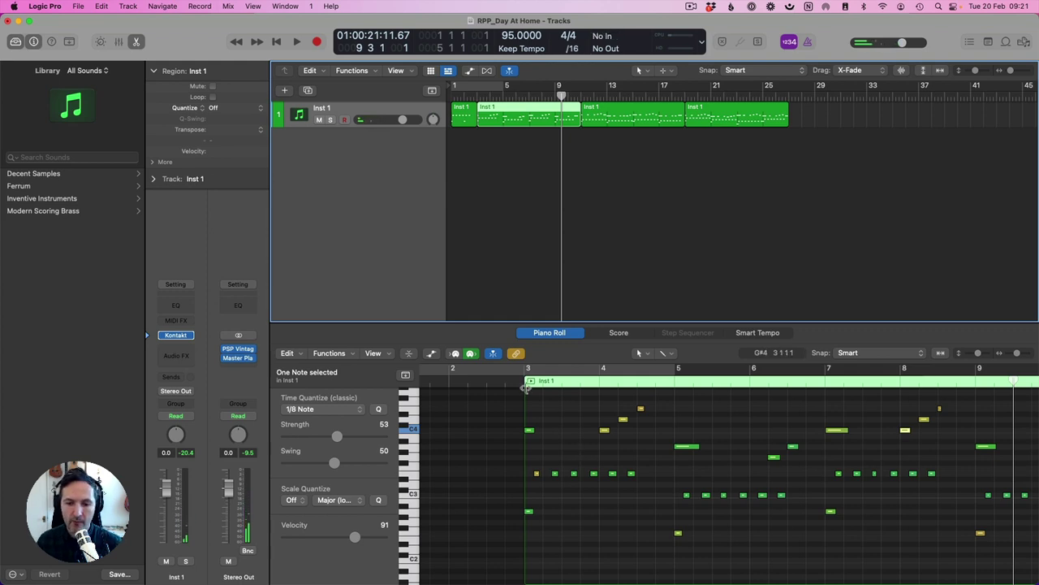
left_click(612, 112)
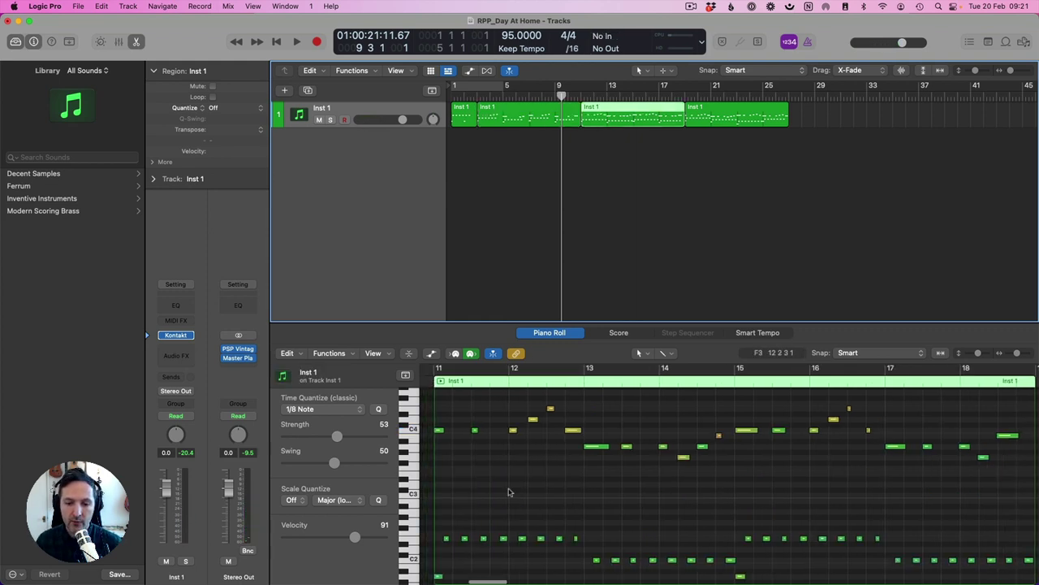
scroll(501, 526, "up", 1)
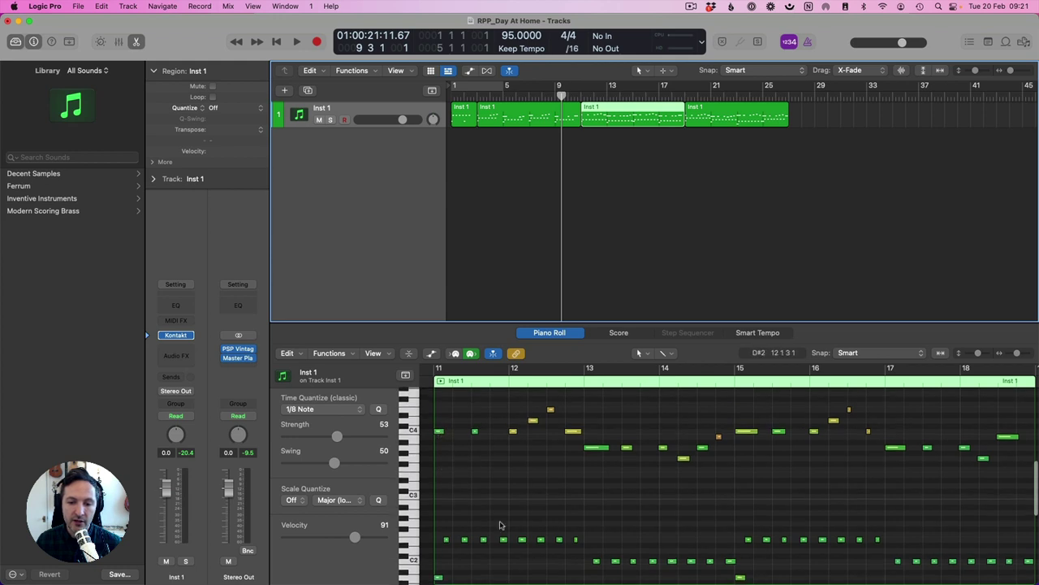
scroll(431, 537, "down", 3)
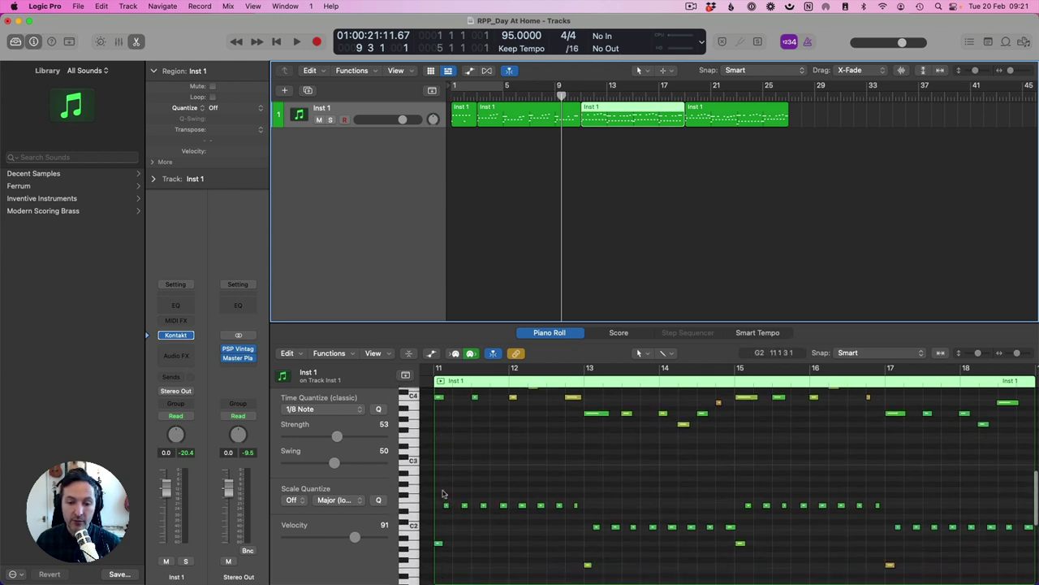
left_click_drag(442, 488, 987, 541)
key("alt+shift+Up")
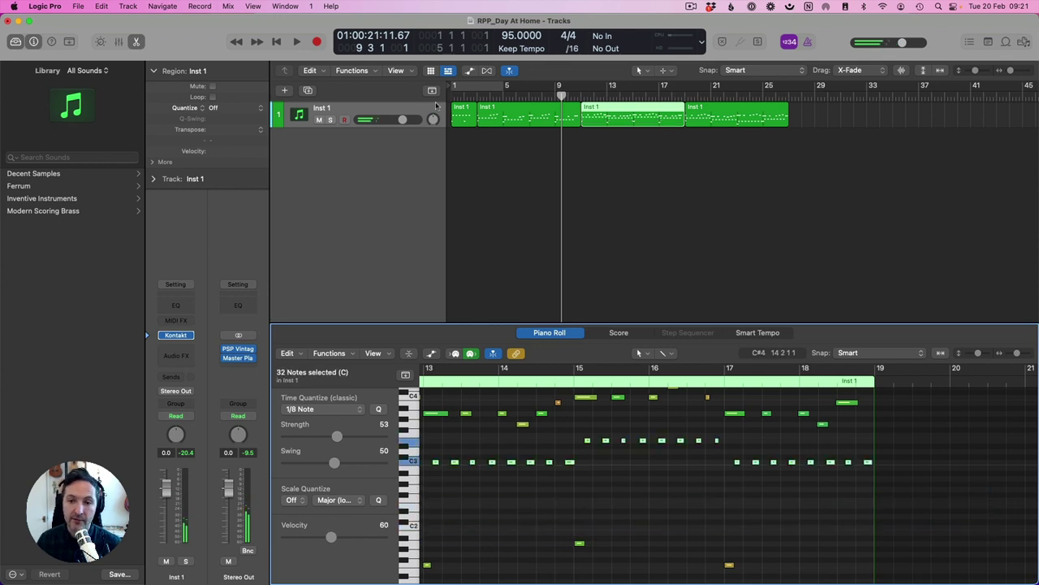
Play the revoiced region at bar 11 through to bar 15.
key("space")
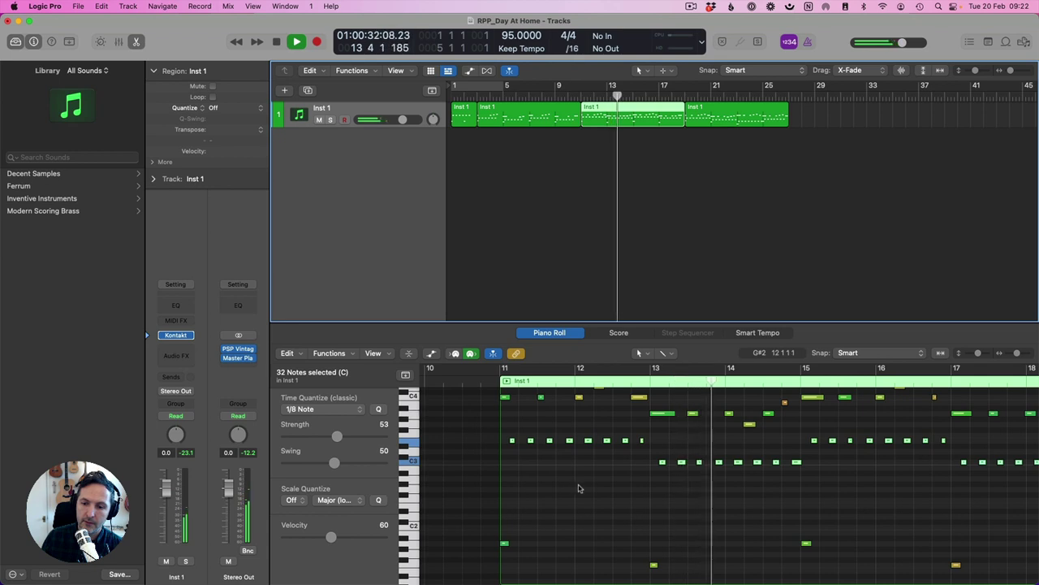
scroll(589, 489, "up", 3)
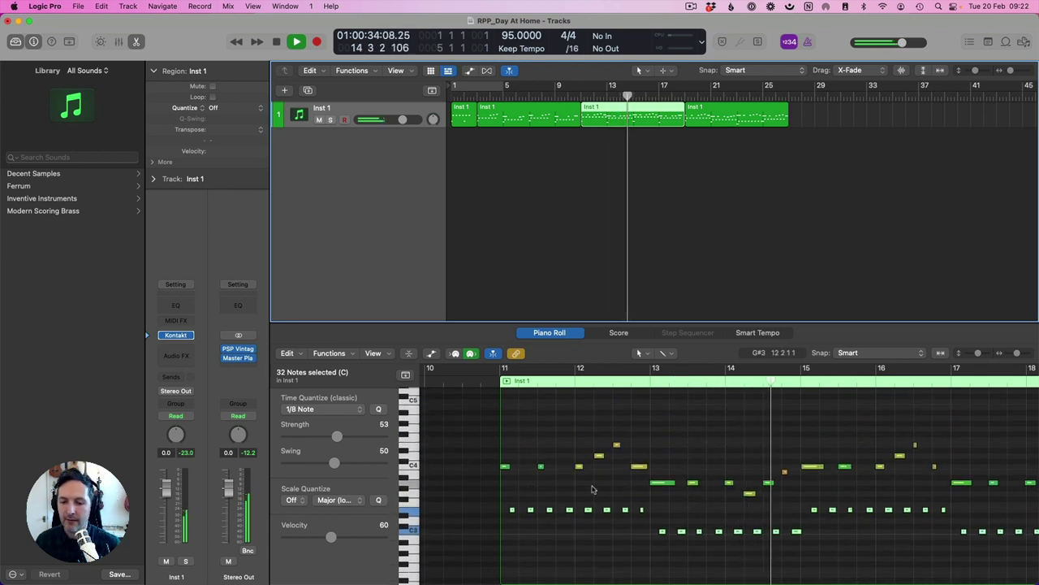
scroll(592, 489, "down", 3)
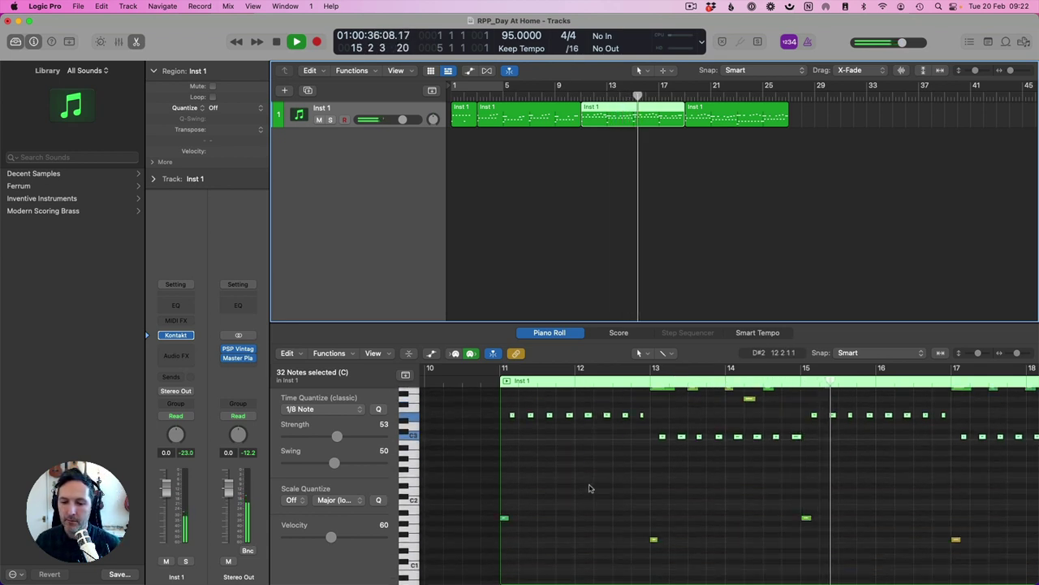
key("space")
Set the velocity of the A1 bass note at the start of bar 11 to 77.
left_click(519, 517)
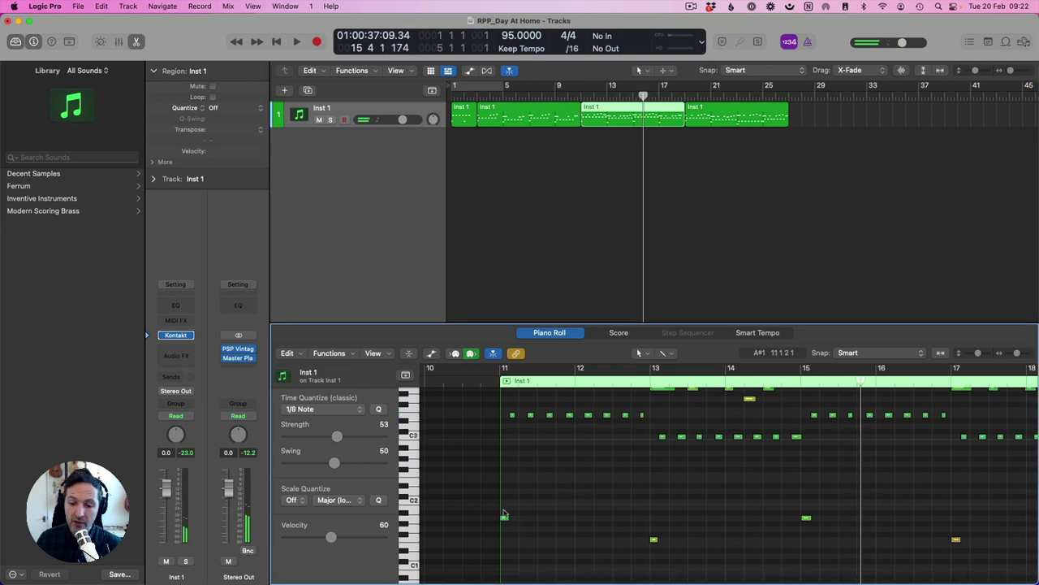
left_click(504, 520)
key("a")
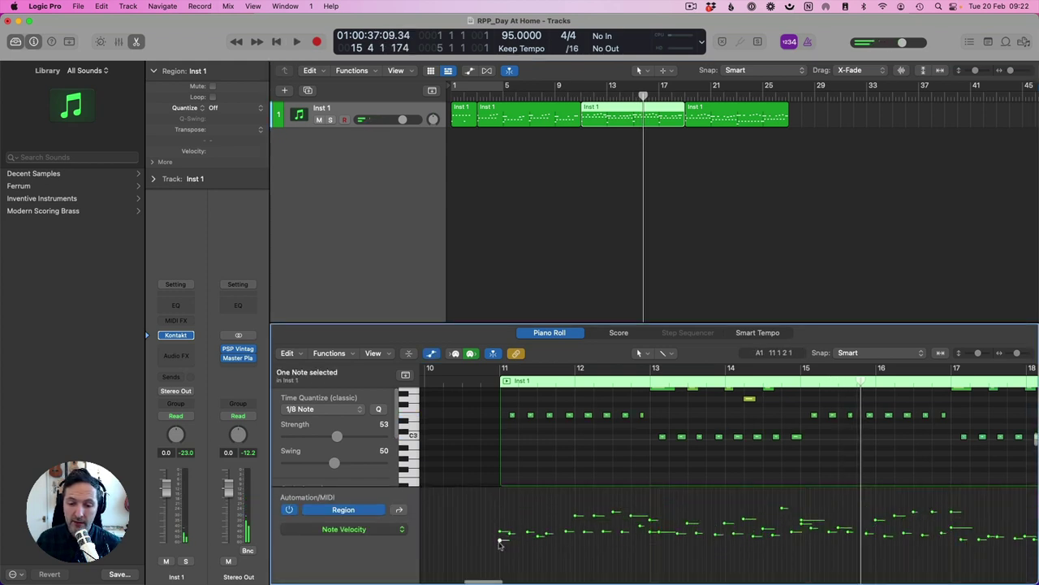
left_click(501, 528)
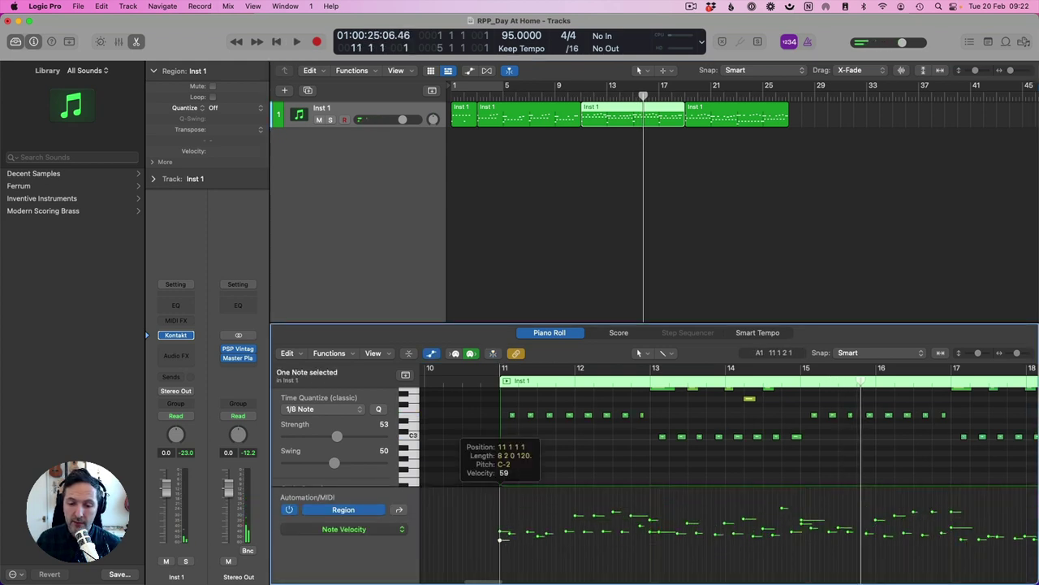
key("a")
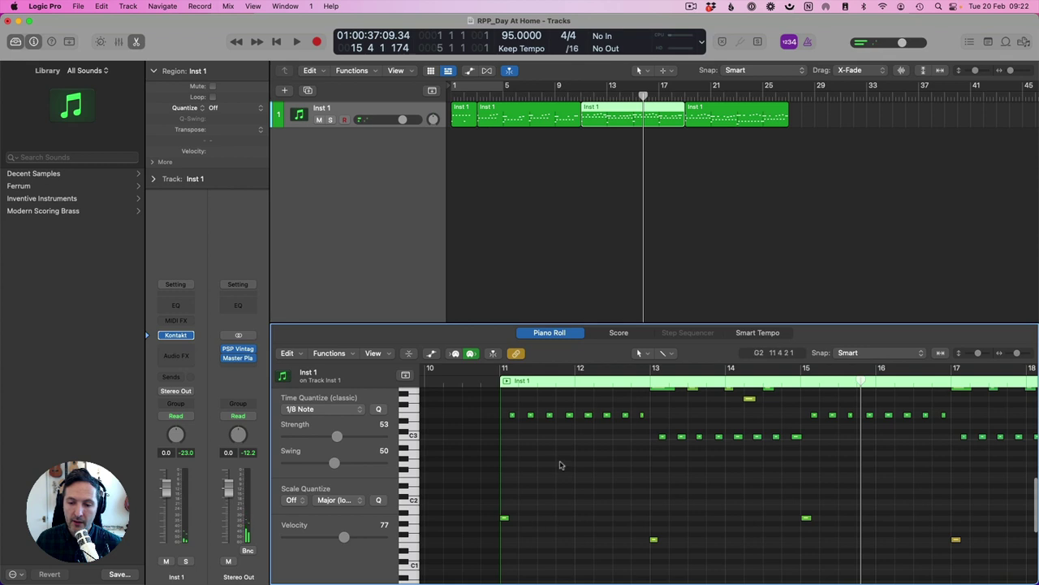
Copy bar 11's opening A1 bass note to A2 just before beat 2 and audition it from bar 11.
scroll(589, 442, "up", 3)
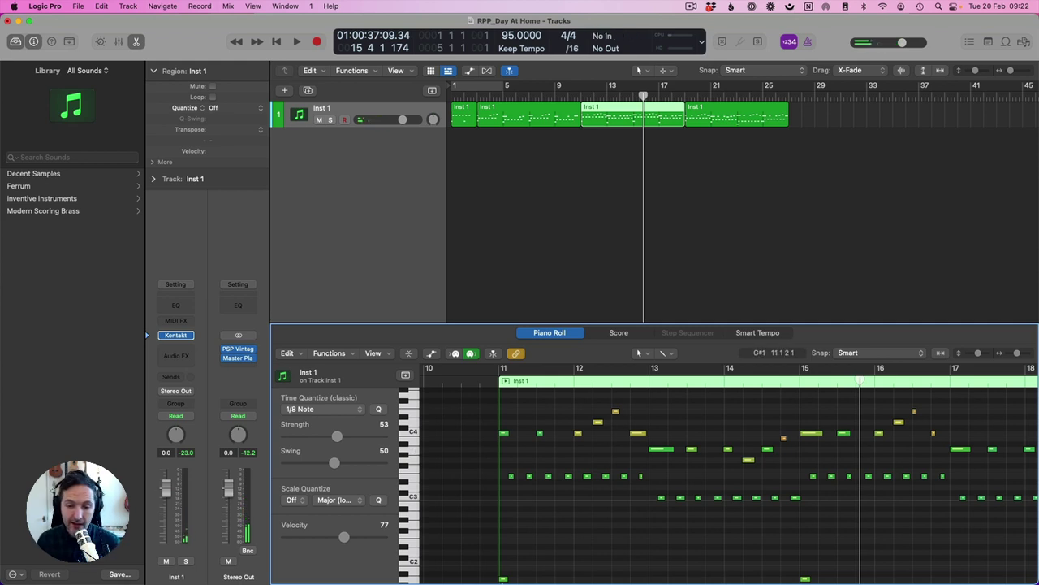
left_click_drag(503, 579, 512, 474)
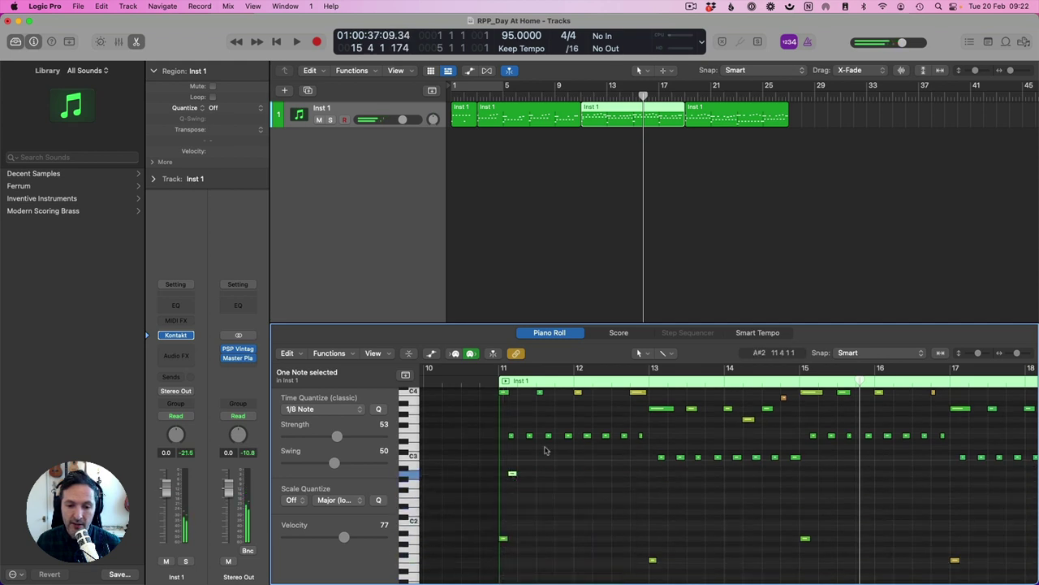
left_click(502, 382)
key("space")
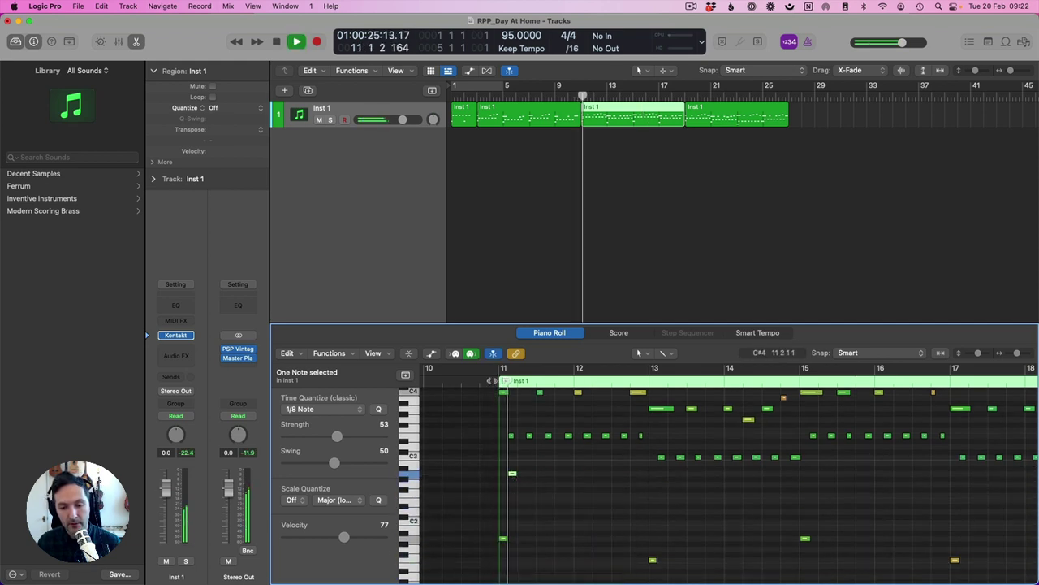
key("space")
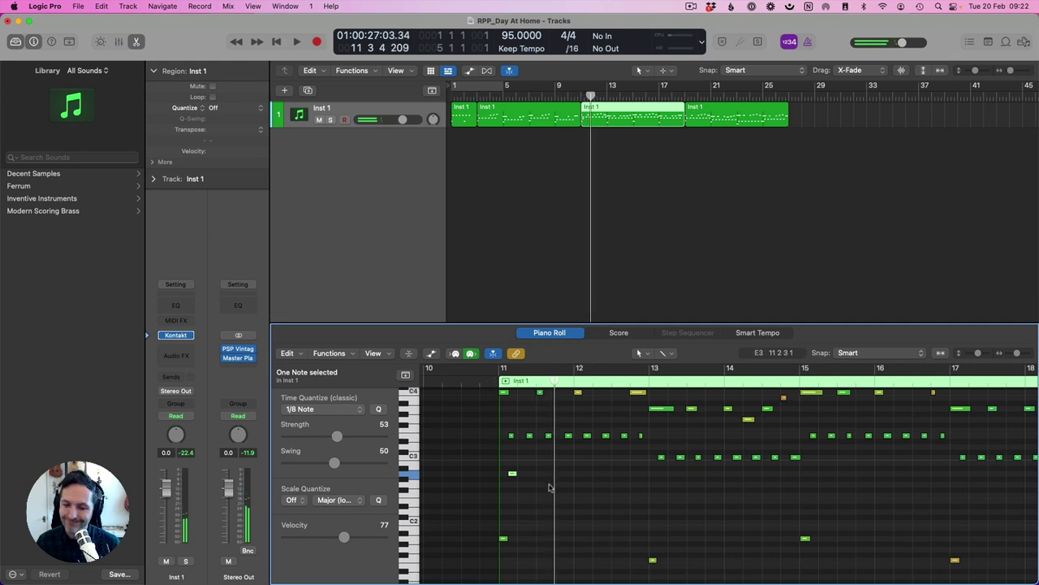
Move the copied bass note in bar 11 down to E2 and play the bar again.
left_click_drag(511, 479, 512, 506)
left_click(498, 380)
key("space")
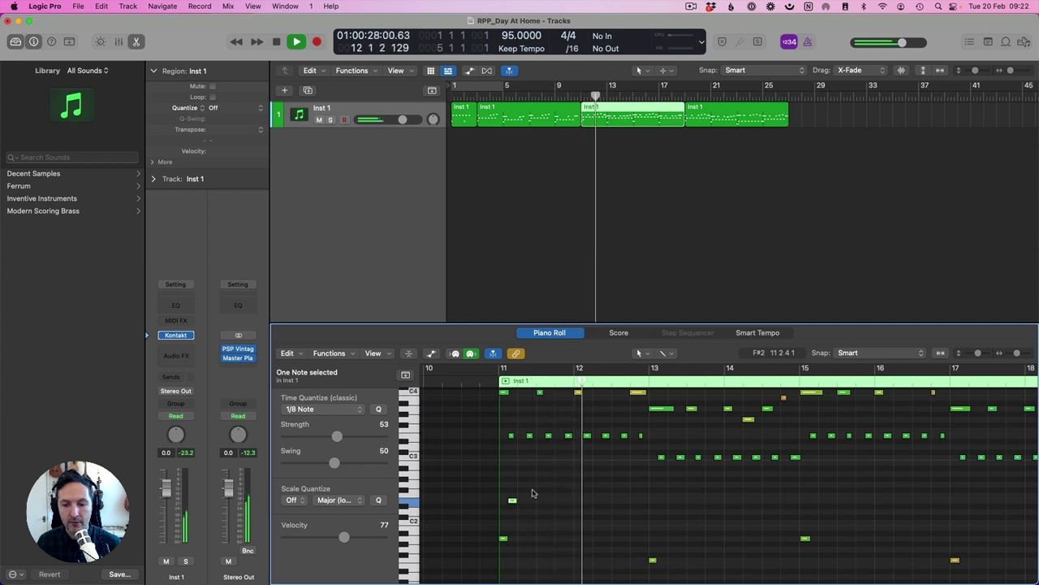
key("space")
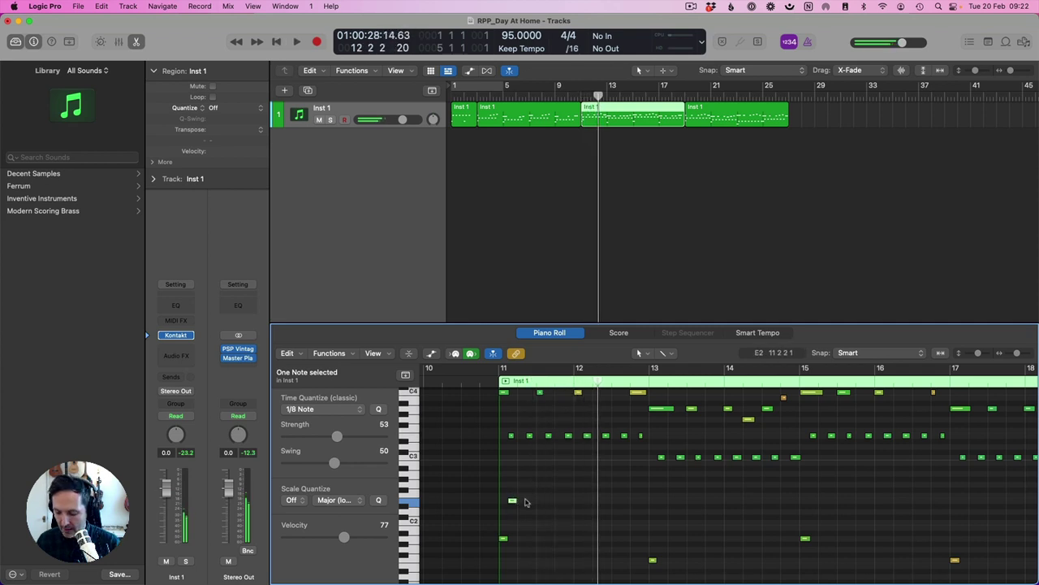
Copy the bass notes at bars 11, 13, 15 and 17 up one octave and play from just before bar 11.
left_click_drag(464, 519, 914, 506)
scroll(914, 505, "up", 5)
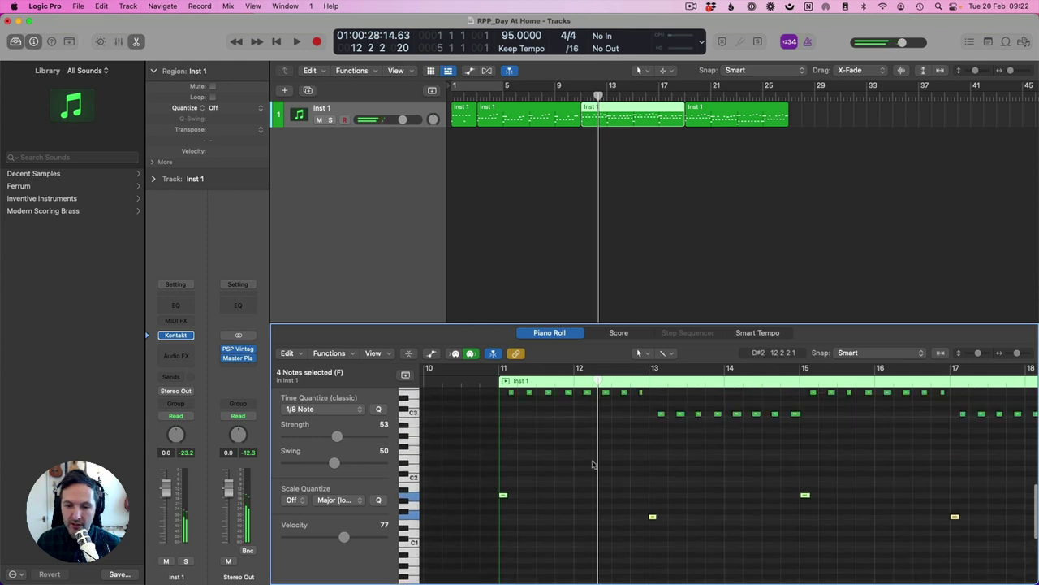
left_click_drag(502, 561, 504, 513)
left_click(499, 392)
left_click(492, 381)
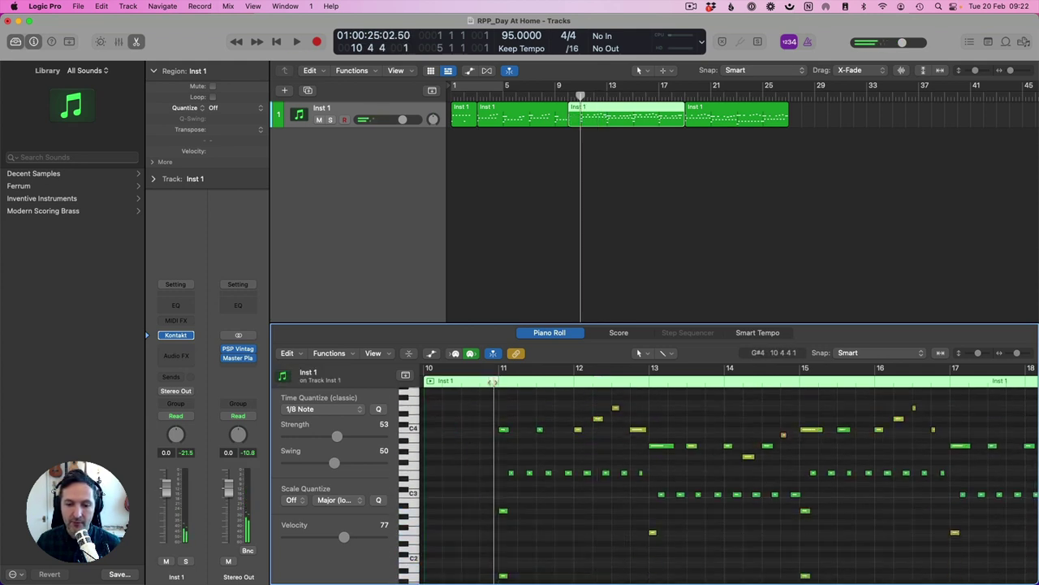
key("space")
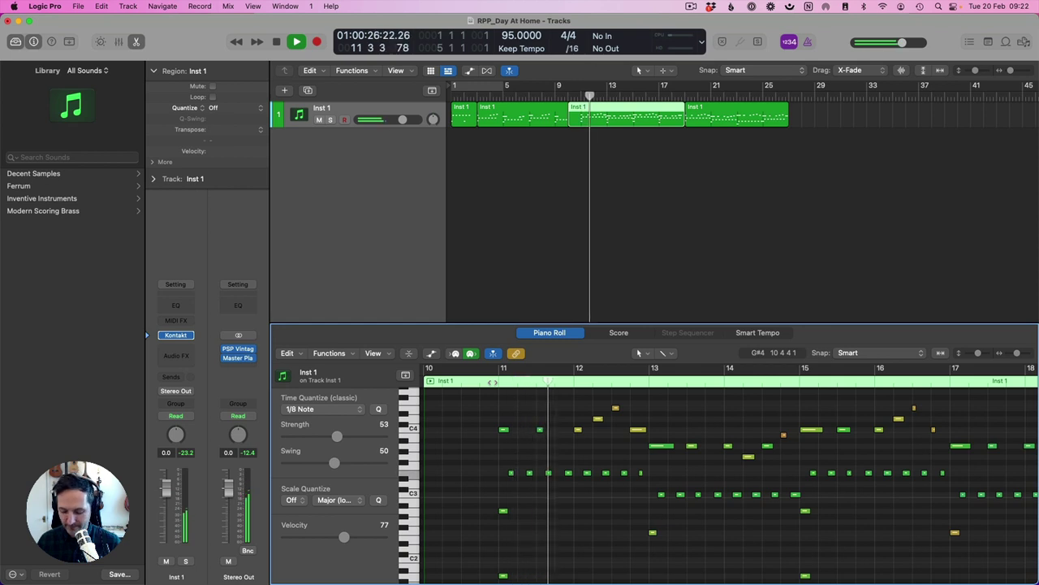
Close the note editor and trim the third region's start to bar 11.
key("e")
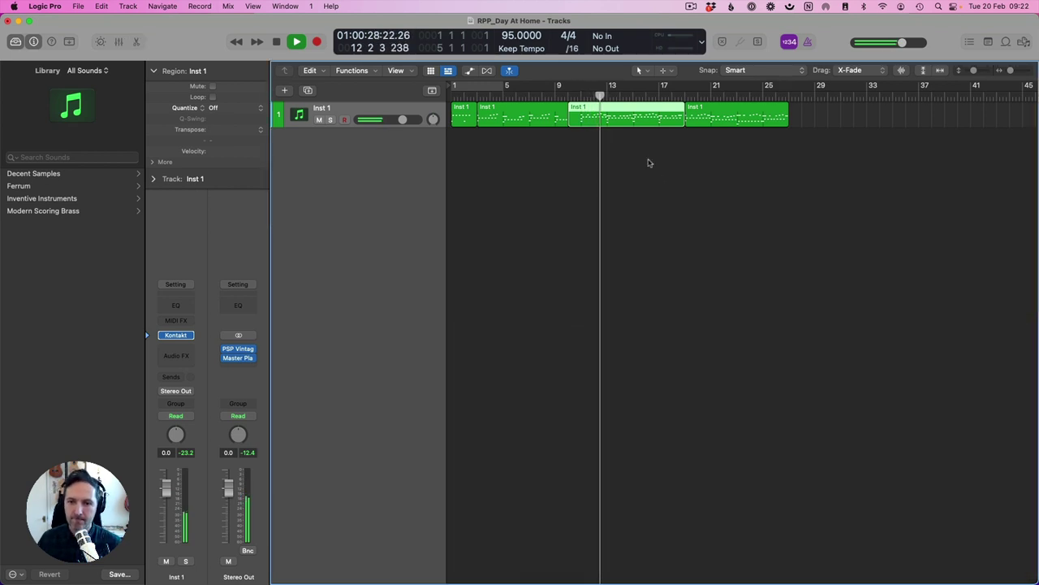
left_click(605, 144)
left_click_drag(569, 123, 581, 122)
left_click(598, 154)
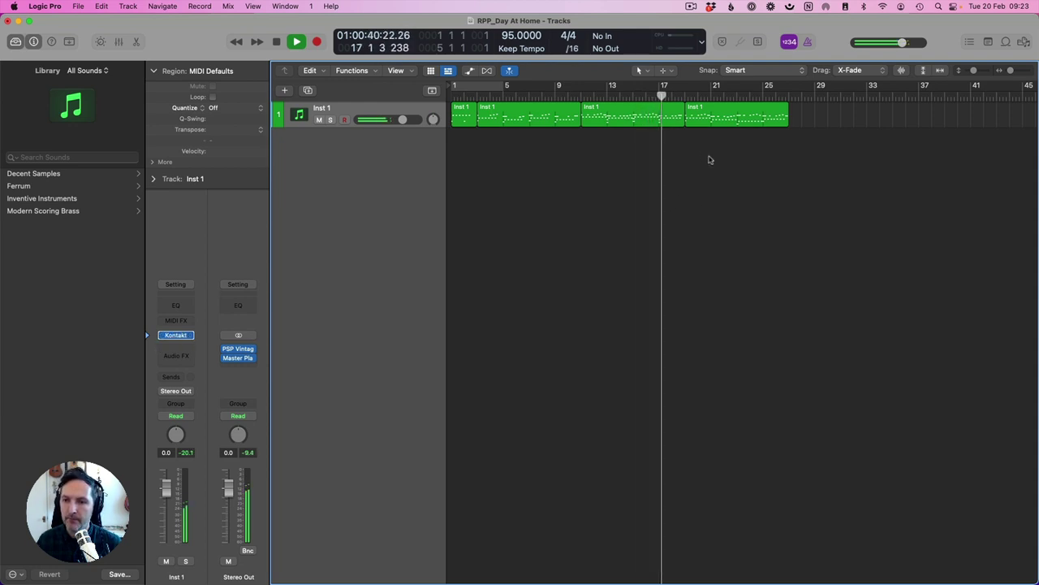
Copy the bass notes at bars 19, 21, 23 and 25 in the last region down one octave.
left_click(707, 123)
double_click(706, 123)
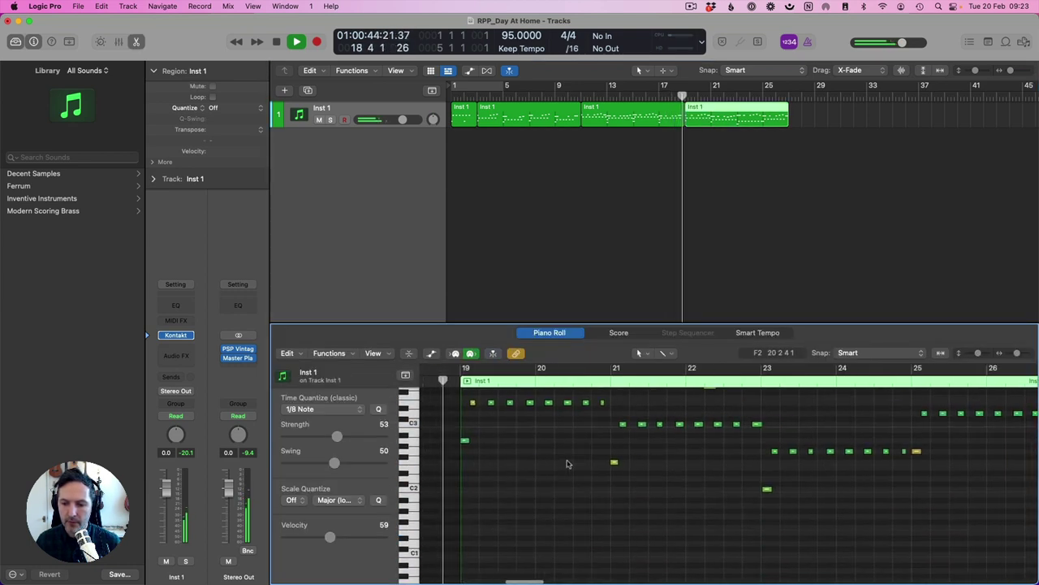
key("space")
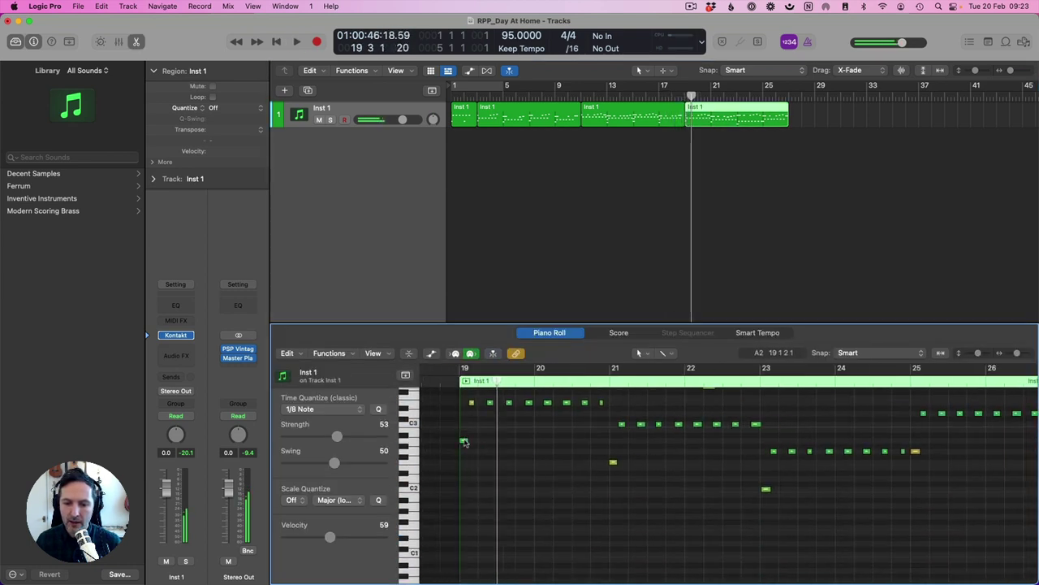
left_click(464, 439)
key("a")
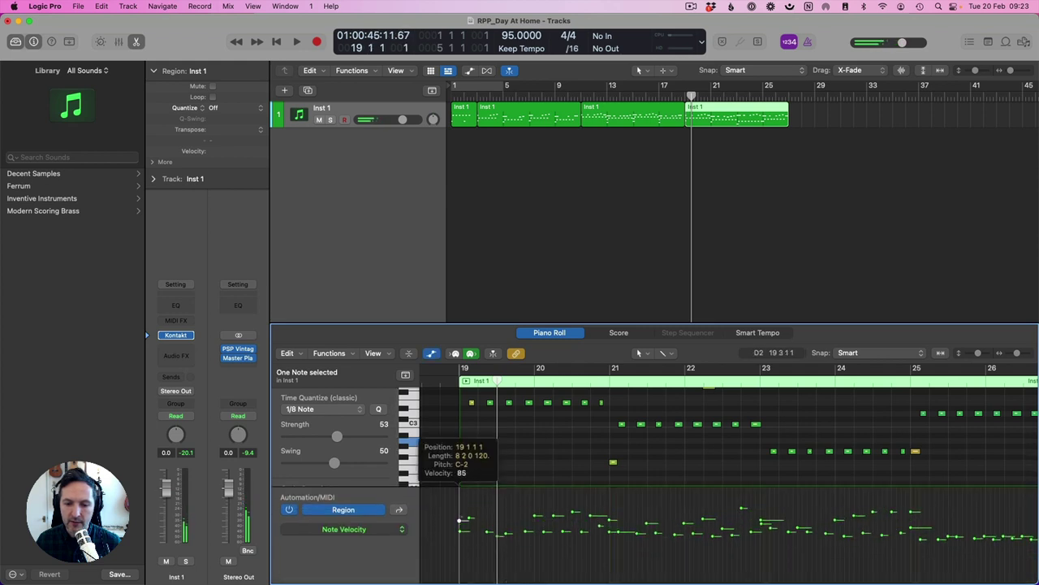
key("a")
left_click(613, 461, "shift")
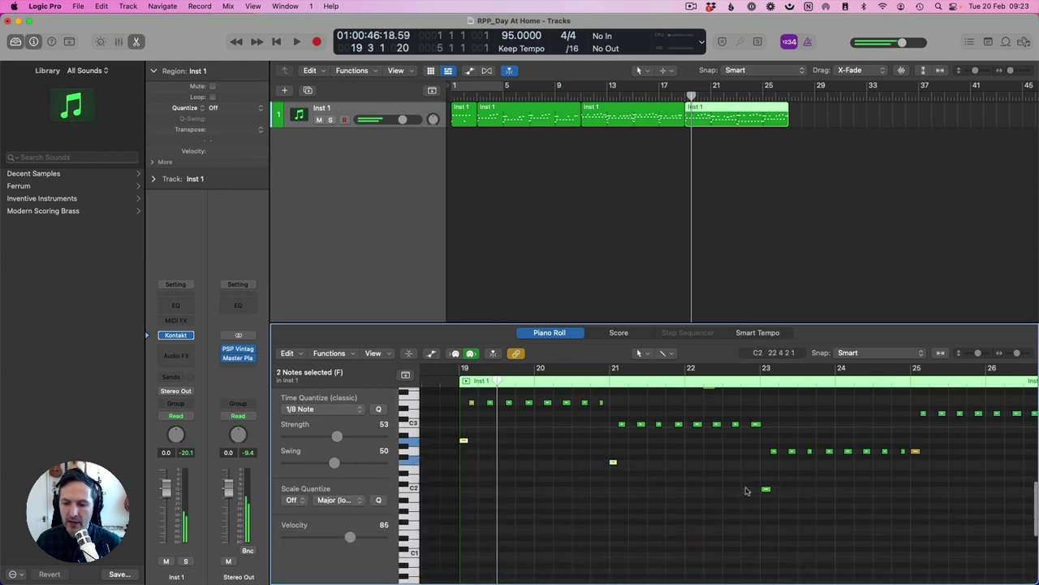
left_click(766, 489, "shift")
left_click(915, 450, "shift")
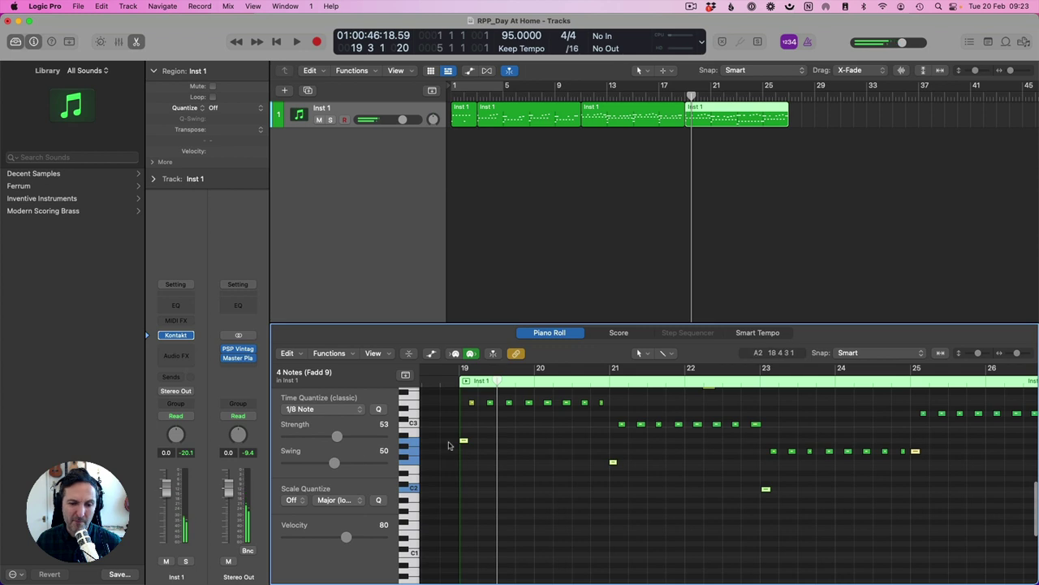
left_click_drag(464, 439, 464, 505)
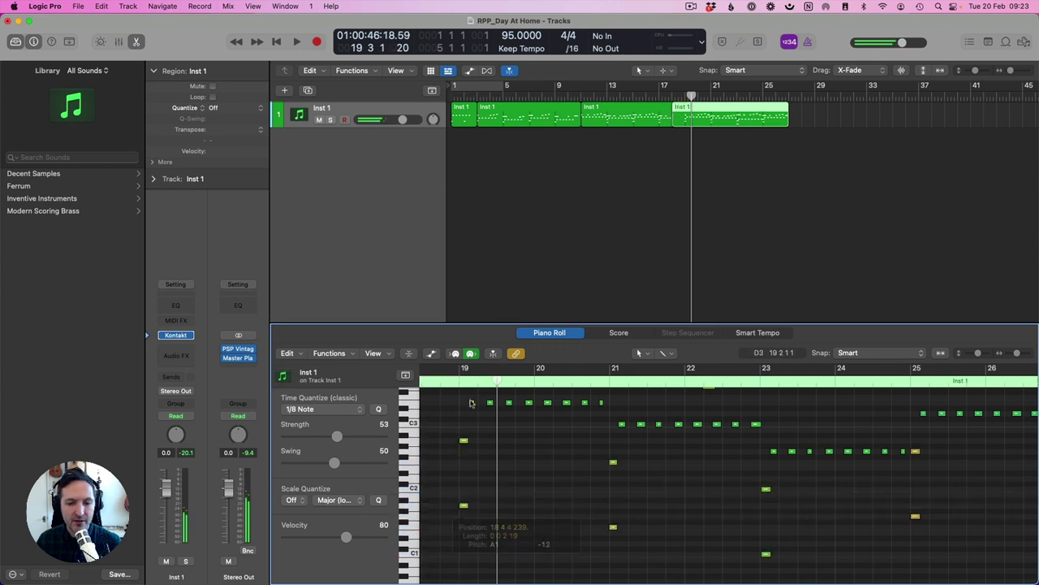
Play the doubled bass from bar 19 and trim the last region's start to bar 19.
left_click(454, 379)
key("space")
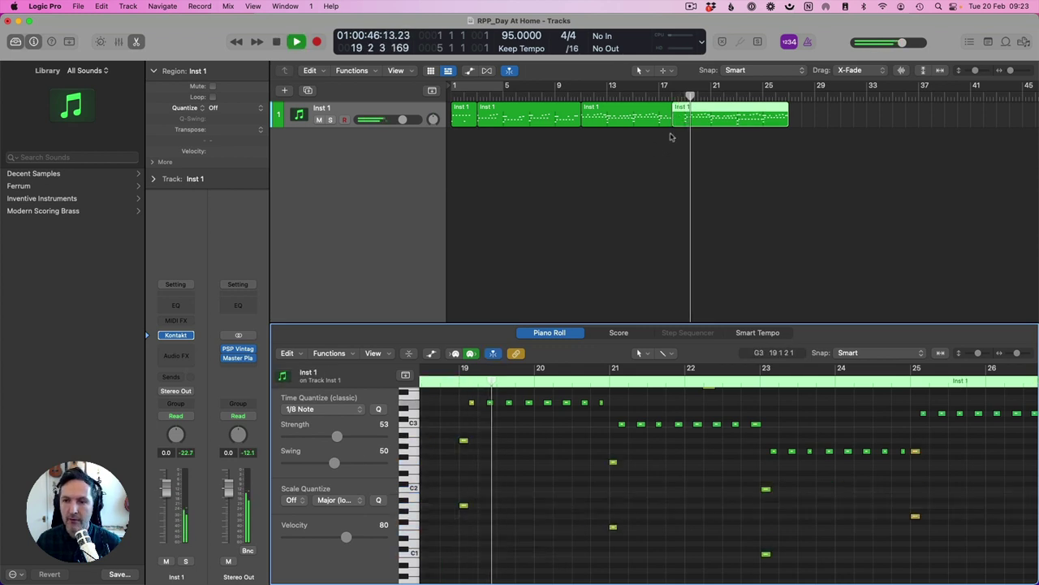
left_click_drag(678, 119, 690, 120)
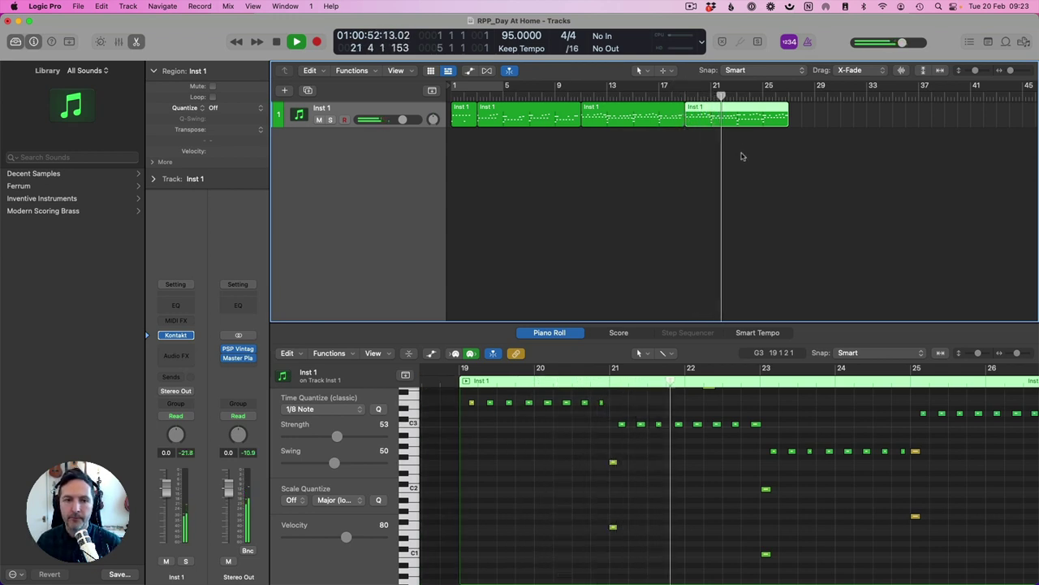
Add a second Kontakt instrument track below the first one and stop playback.
double_click(374, 147)
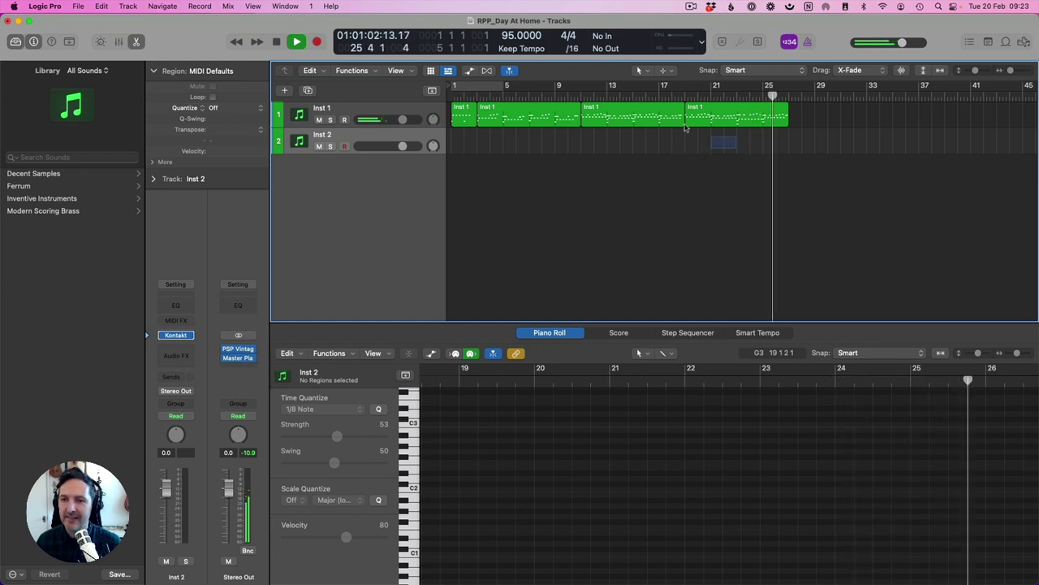
left_click_drag(715, 149, 674, 122)
left_click(719, 143)
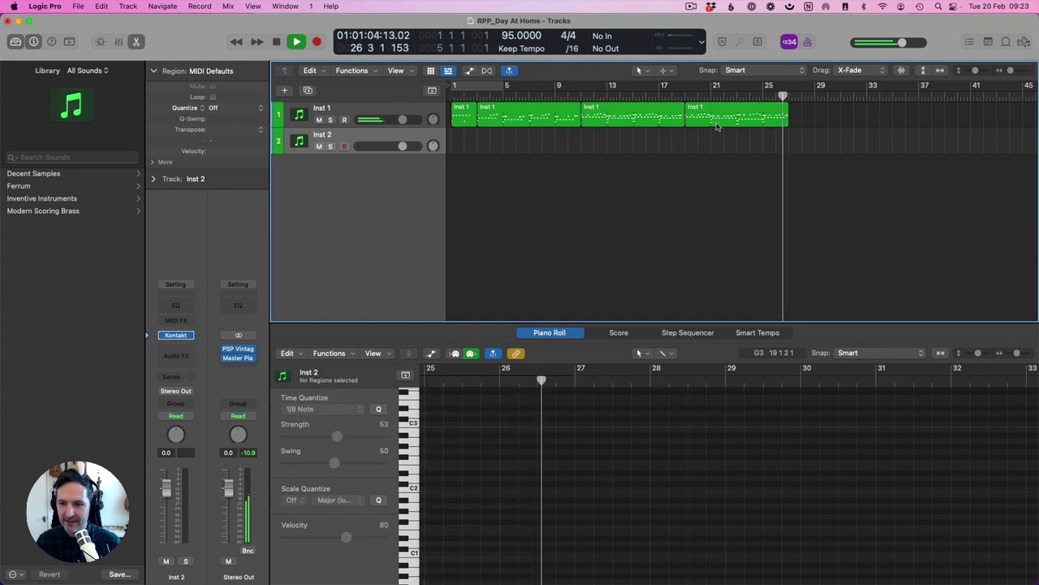
left_click(717, 120)
key("space")
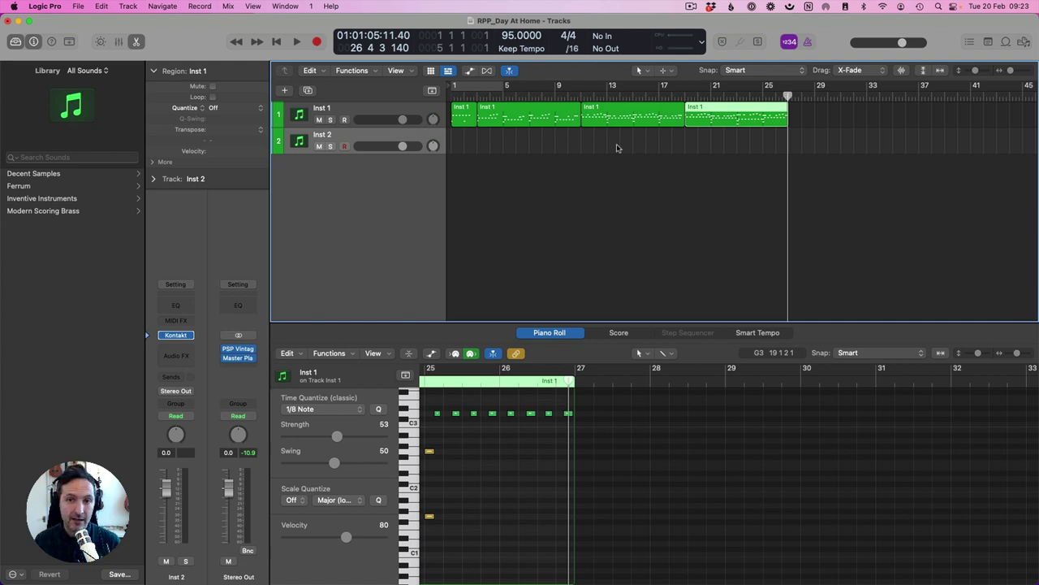
Play the arrangement from bar 19 to about bar 23 while rehearsing a part on the second track.
left_click(685, 95)
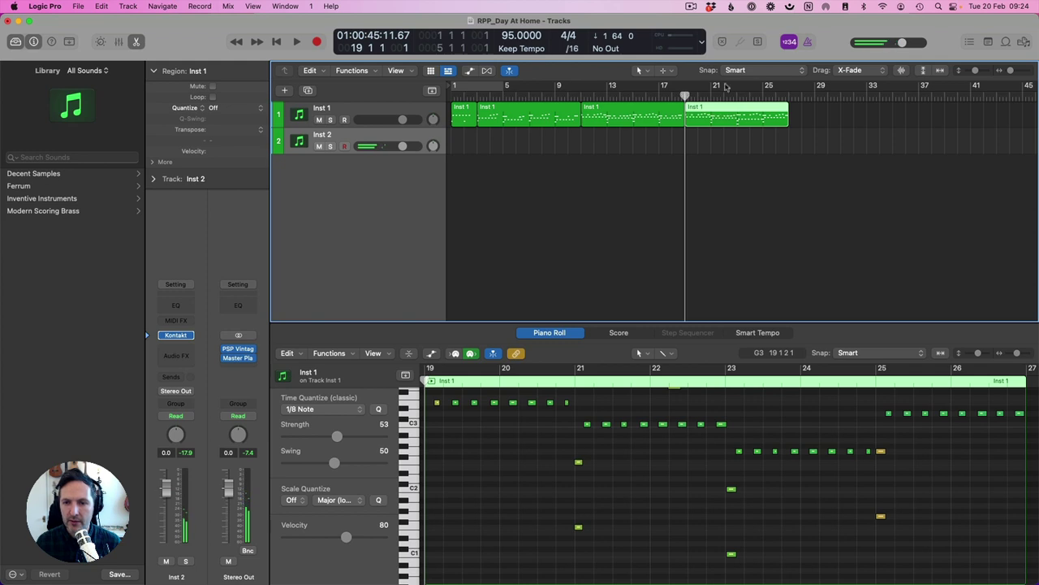
key("space")
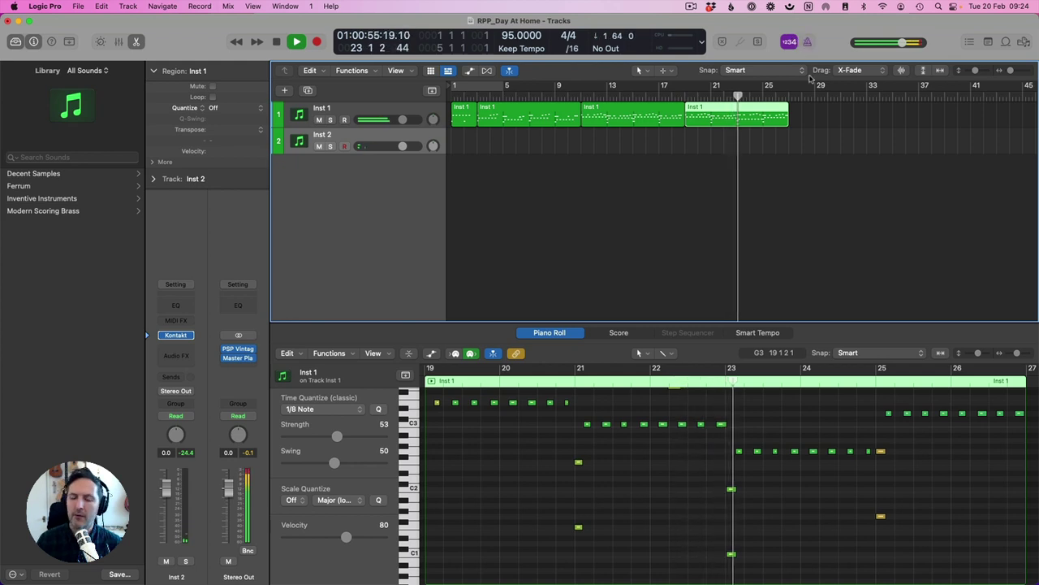
key("space")
Record alternating A4 and C5 notes on the second track from bar 19 into bar 21.
left_click(684, 98)
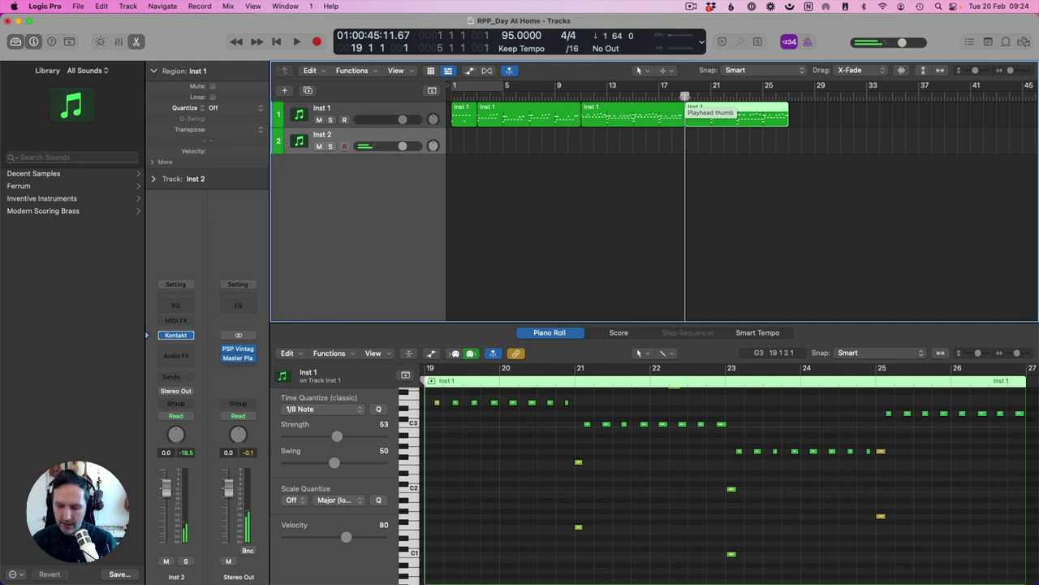
key("r")
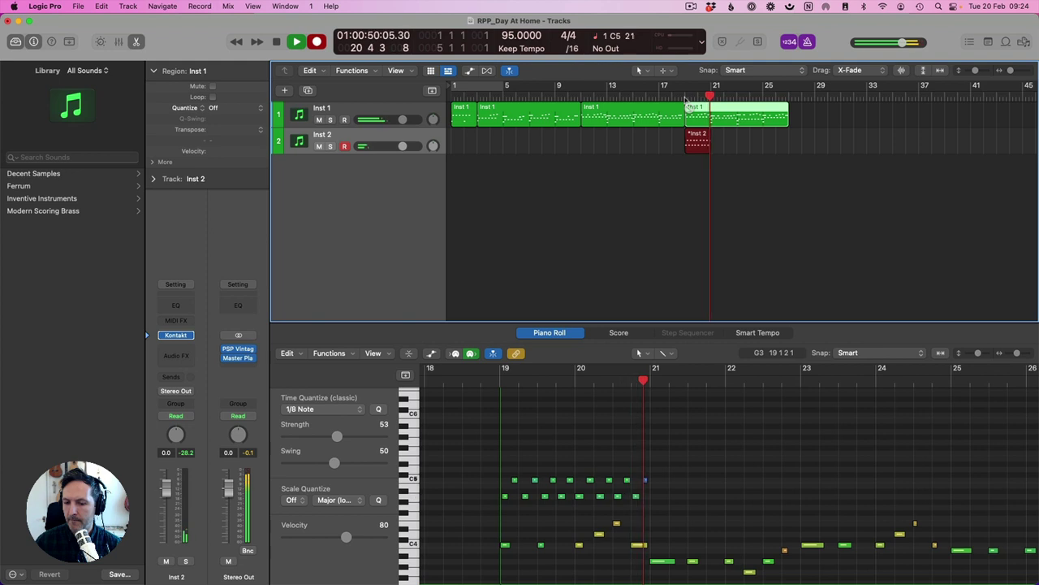
key("space")
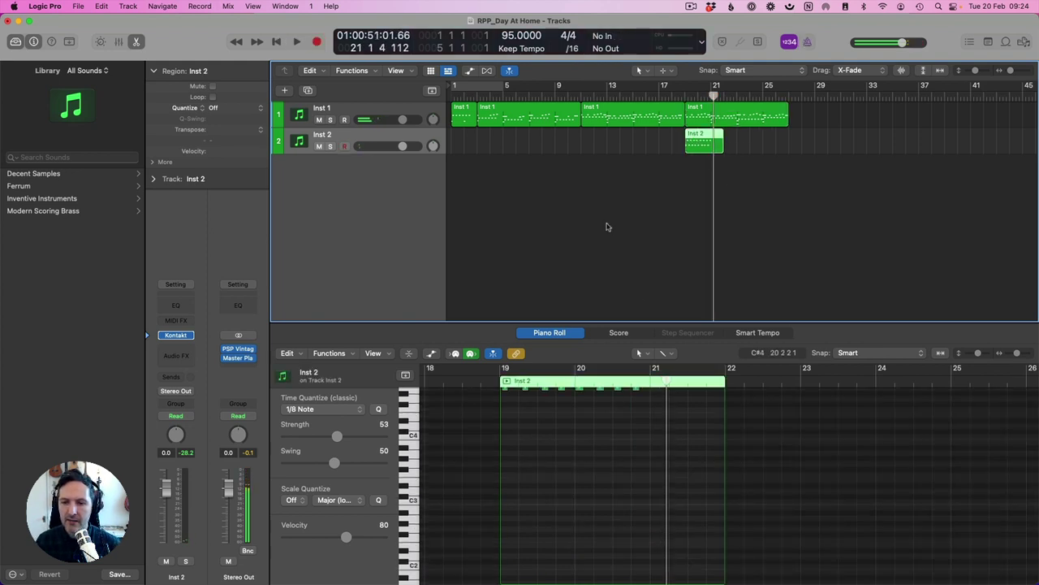
Review the take's notes while playing it from bar 19 and delete the recorded region.
key("space")
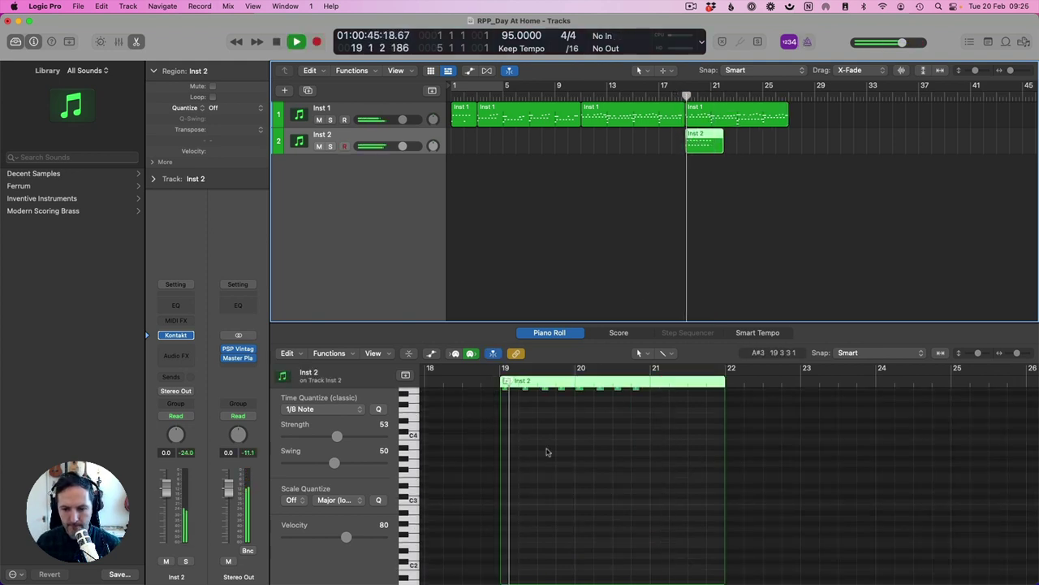
scroll(547, 452, "up", 2)
scroll(548, 451, "up", 1)
key("super+a")
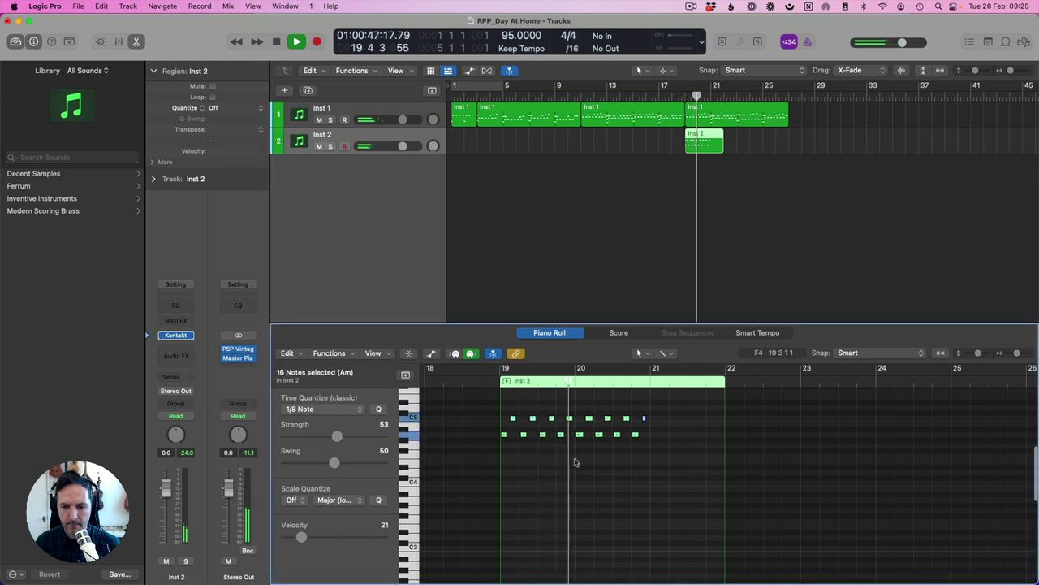
left_click(656, 441)
scroll(656, 441, "down", 1)
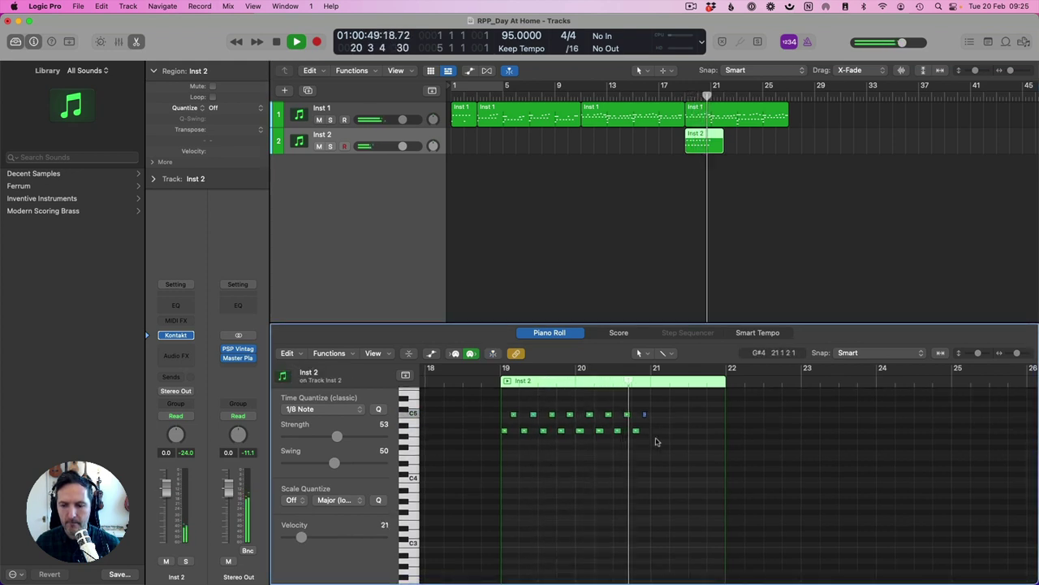
key("space")
key("p")
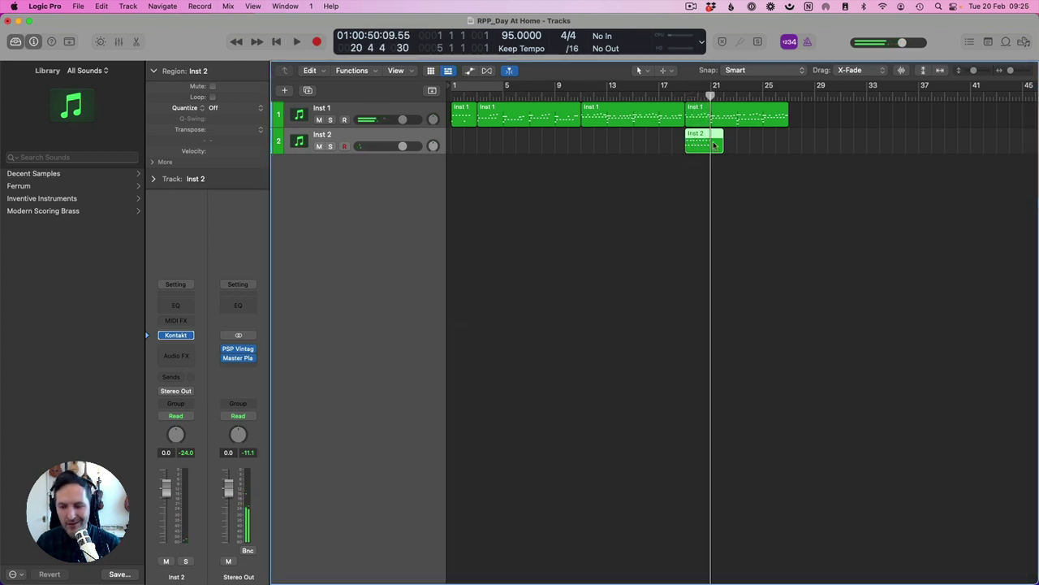
key("Delete")
Play from bar 19 into bar 21 while rehearsing a new rhythm on the second track.
left_click(684, 91)
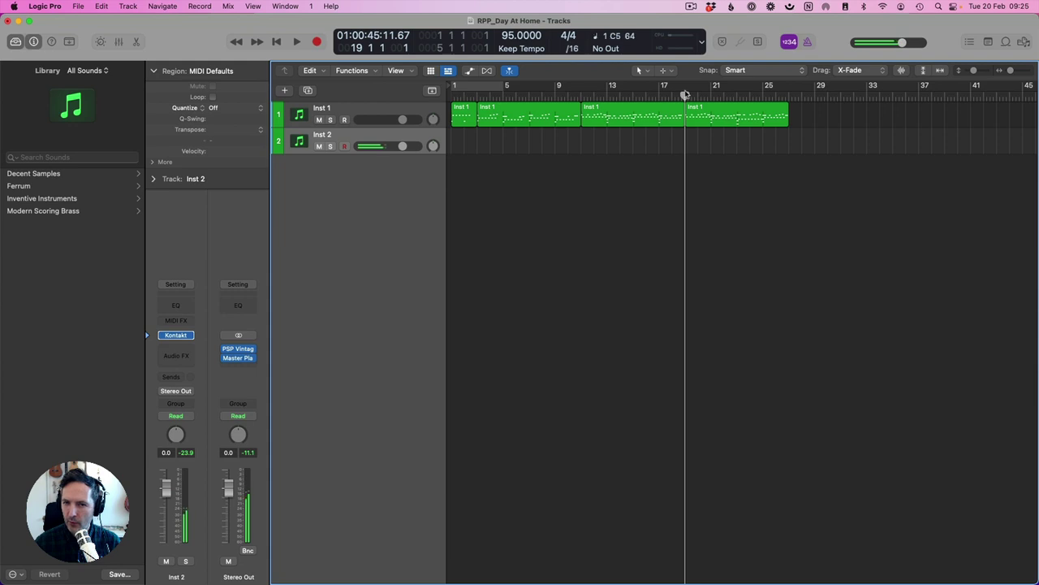
key("space")
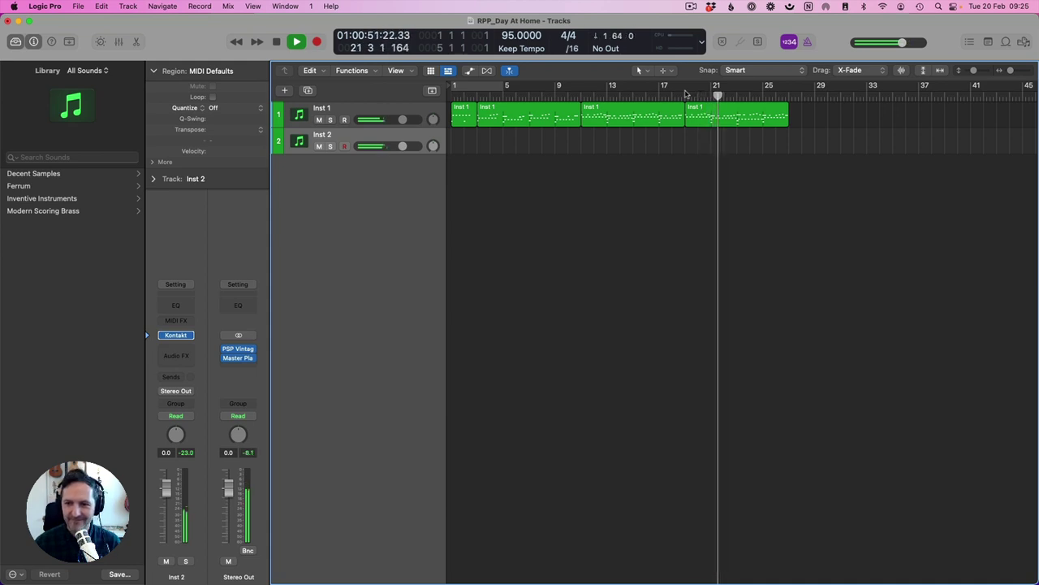
key("space")
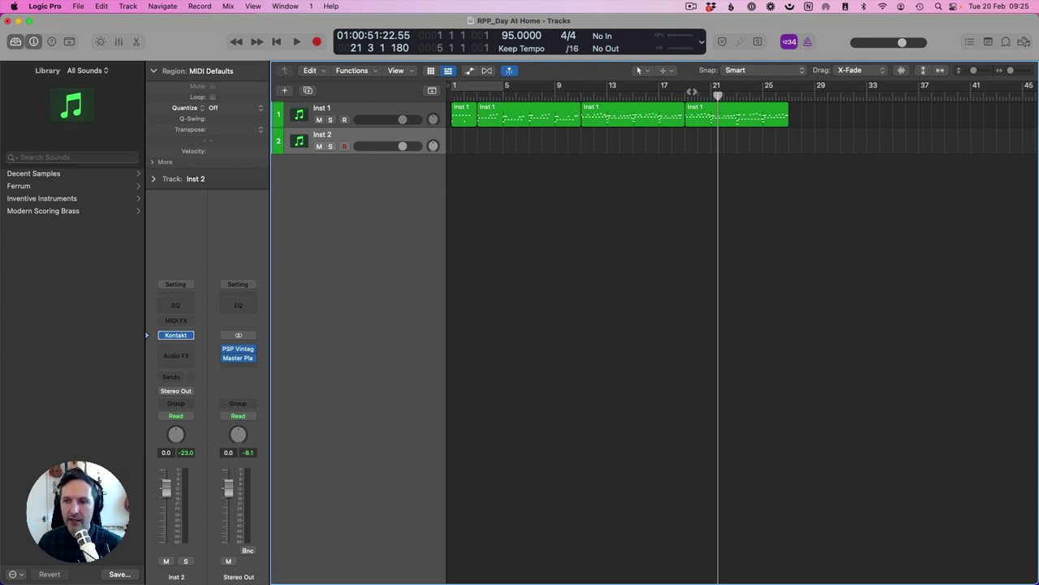
Record a faster take of alternating A4 and C5 notes on the second track, starting at bar 19.
left_click(683, 95)
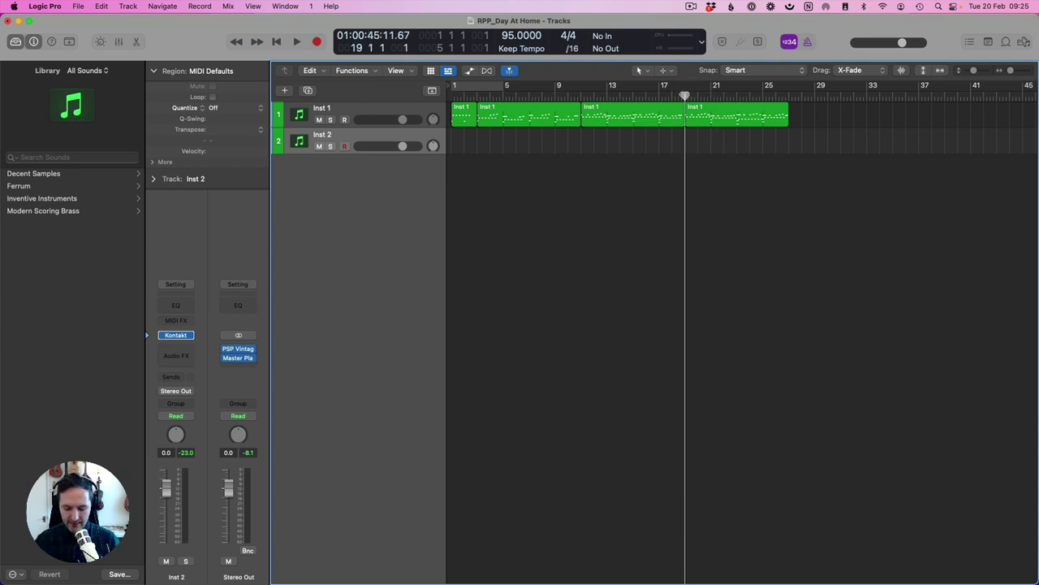
key("space")
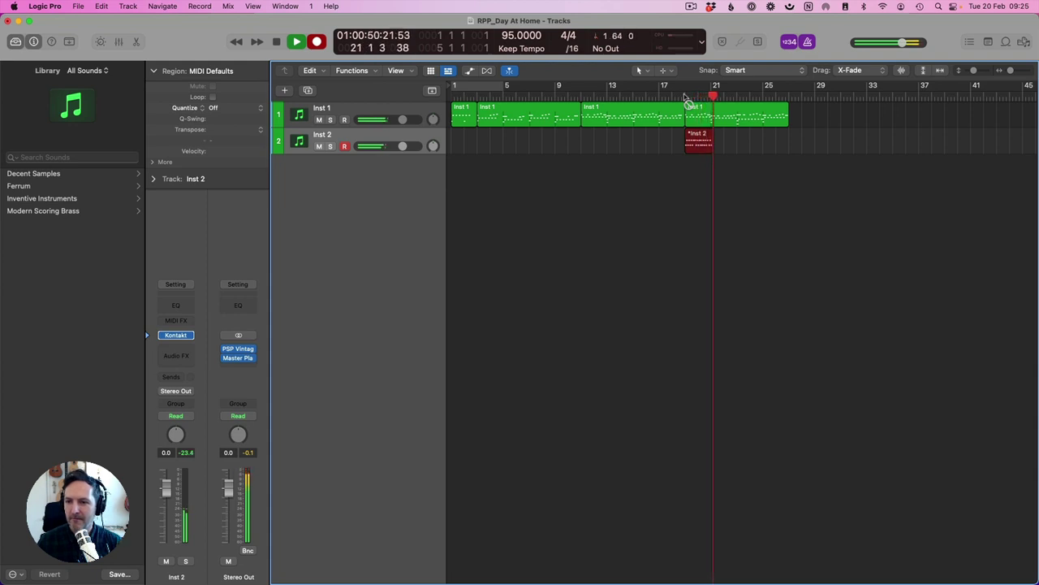
key("shift+r")
Quantize all notes in the new second-track region to 1/8 Triplet (1/12).
double_click(704, 142)
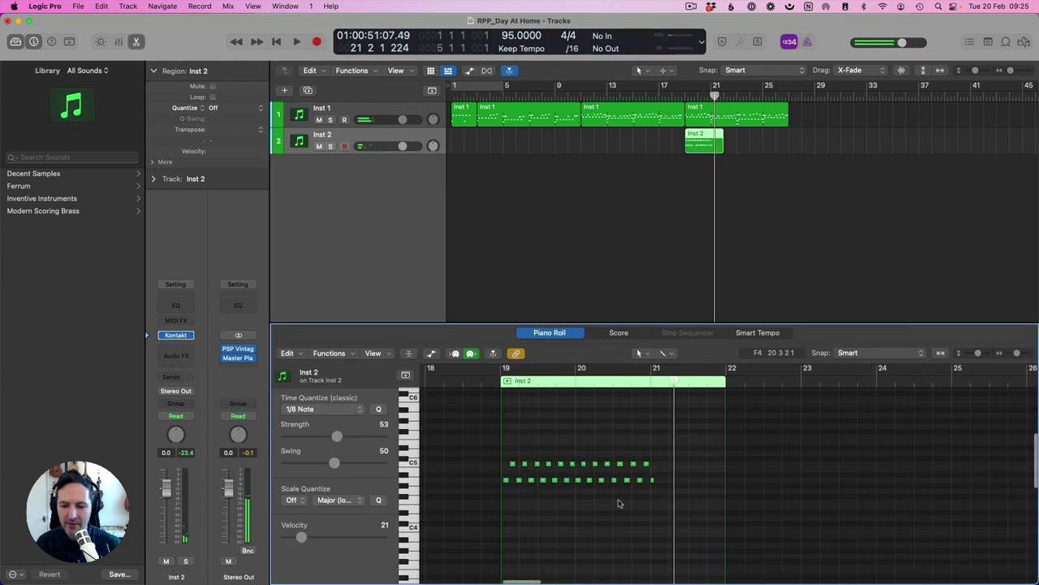
key("super+a")
left_click(348, 411)
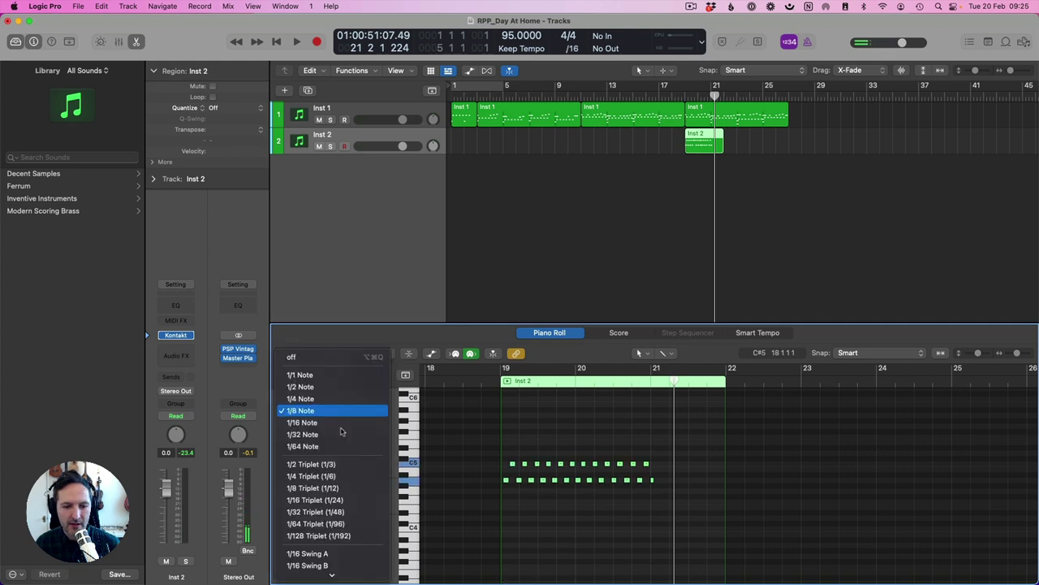
left_click(313, 487)
Play the quantized triplet part from bar 19 and display its note velocities.
left_click(499, 381)
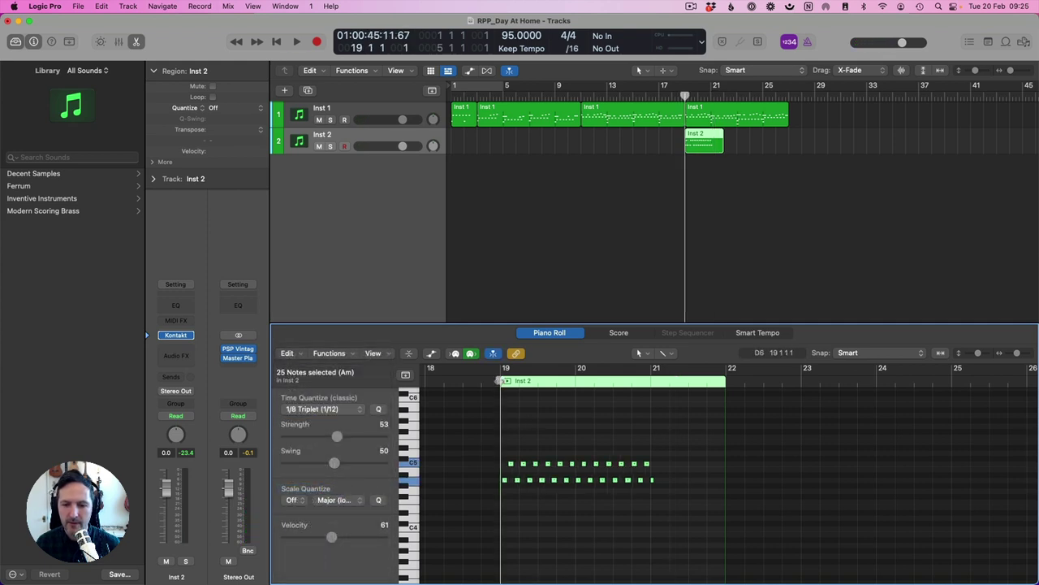
key("space")
key("a")
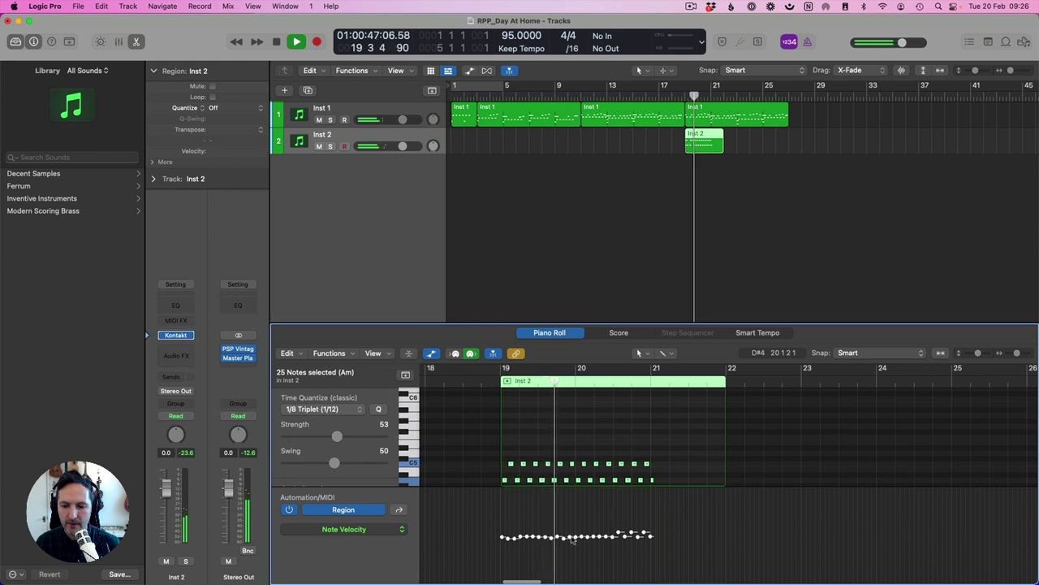
left_click(577, 443)
scroll(579, 459, "down", 1)
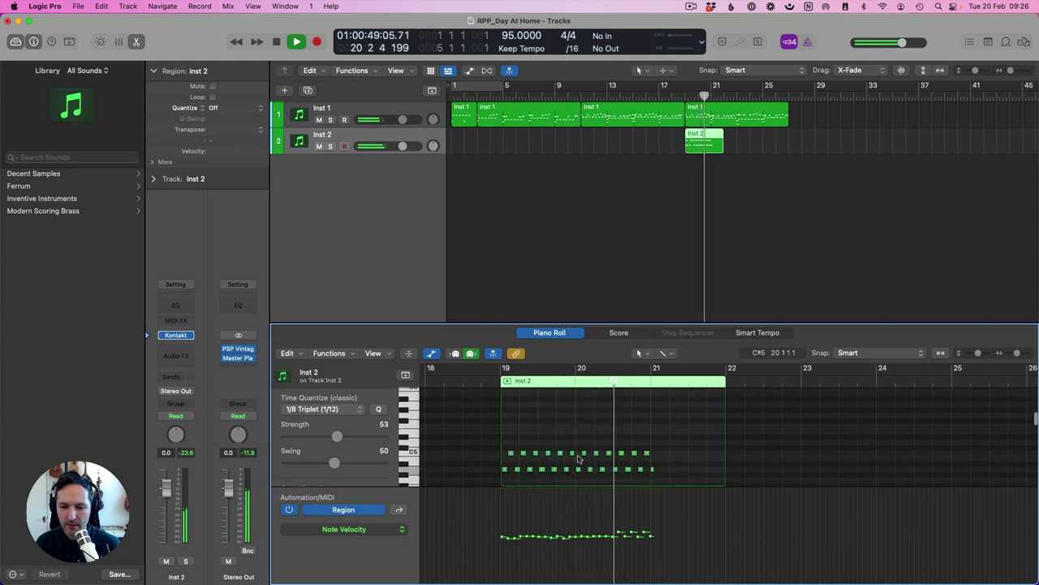
Display the sustain data of the second-track region and add a pedal-up value of 0 at bar 19 before the 127 point.
scroll(579, 459, "down", 3)
key("space")
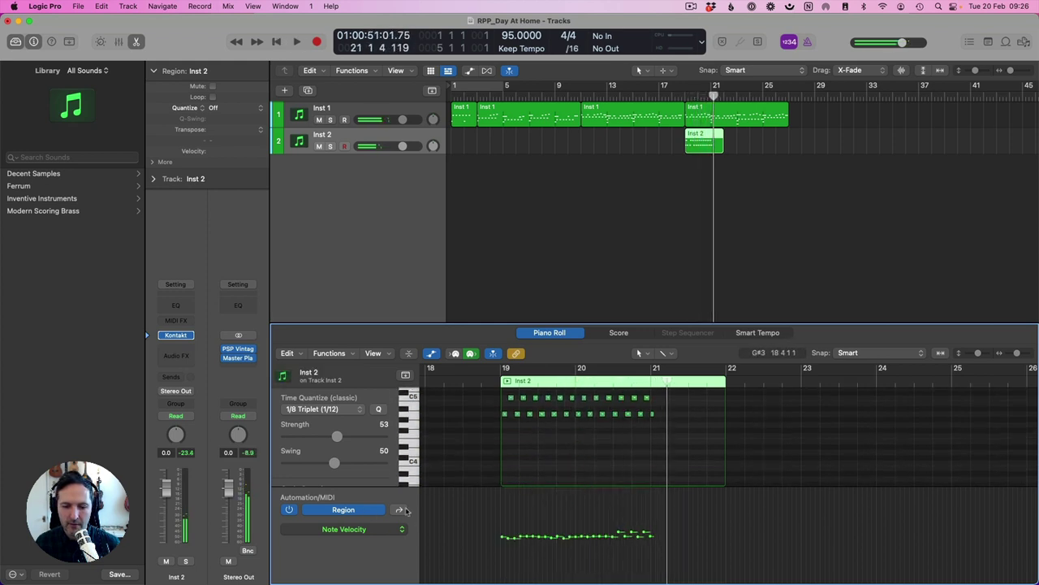
left_click(403, 510)
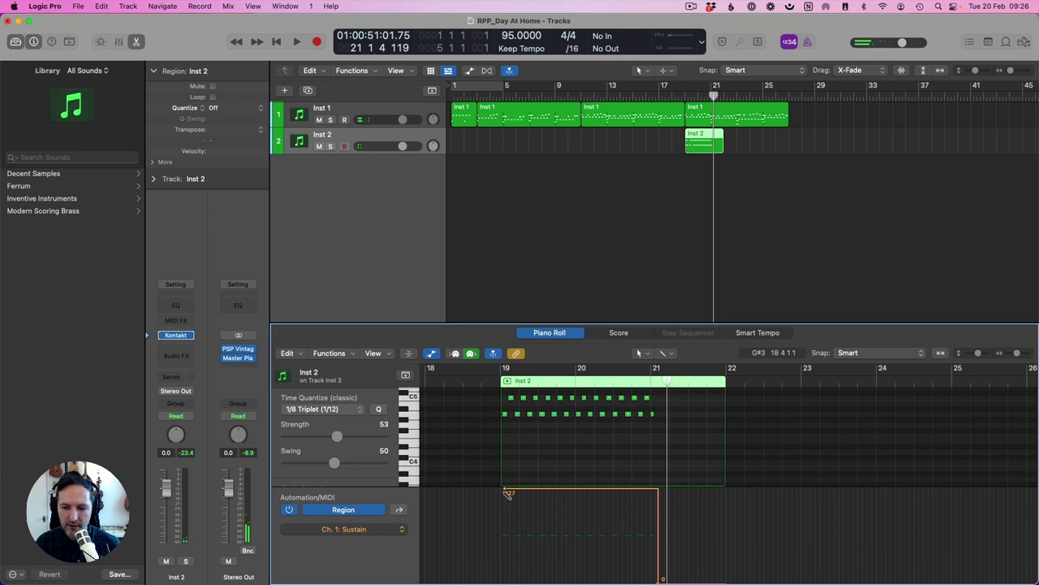
left_click(501, 491)
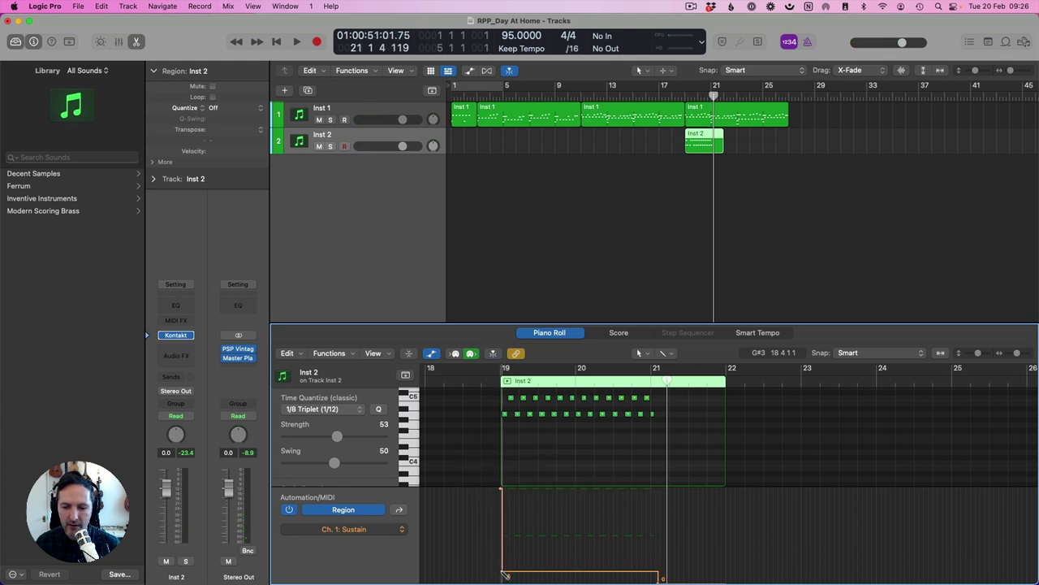
left_click(505, 575)
left_click(506, 491)
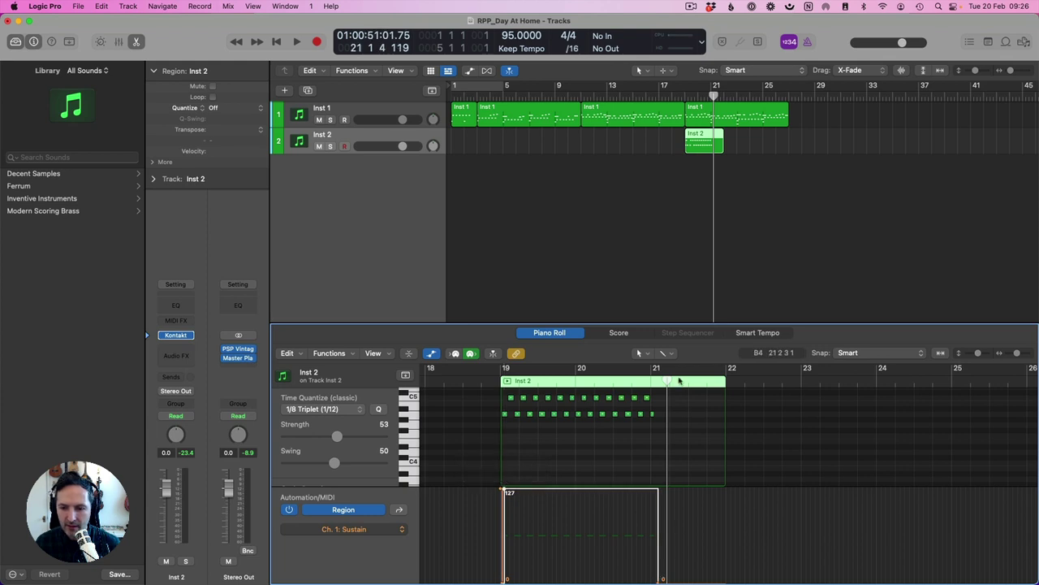
Trim the triplet region to two bars, removing its extra A4 at bar 21 and moving the pedal release before that bar.
left_click(652, 414)
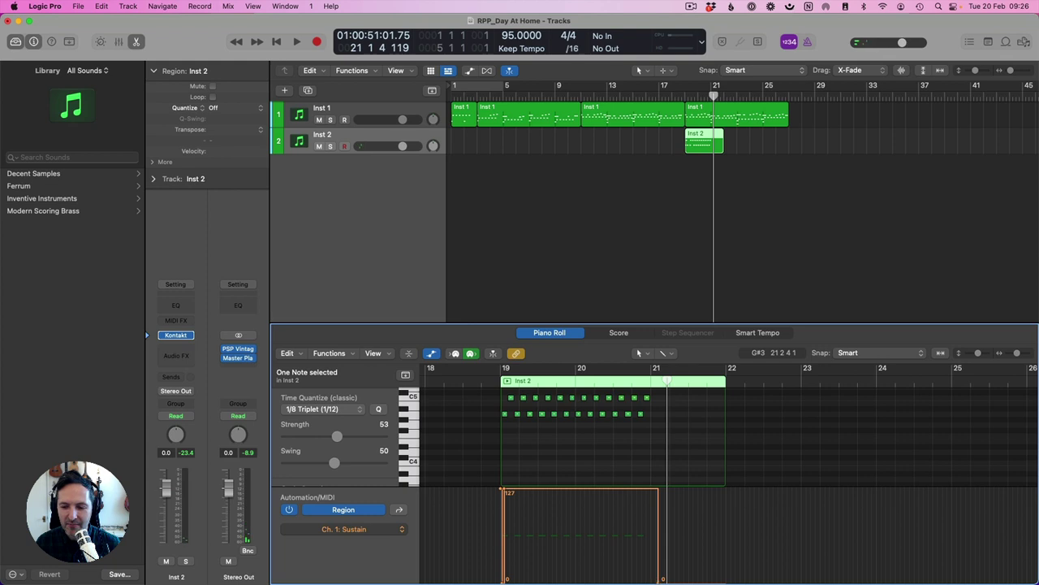
left_click_drag(658, 491, 649, 490)
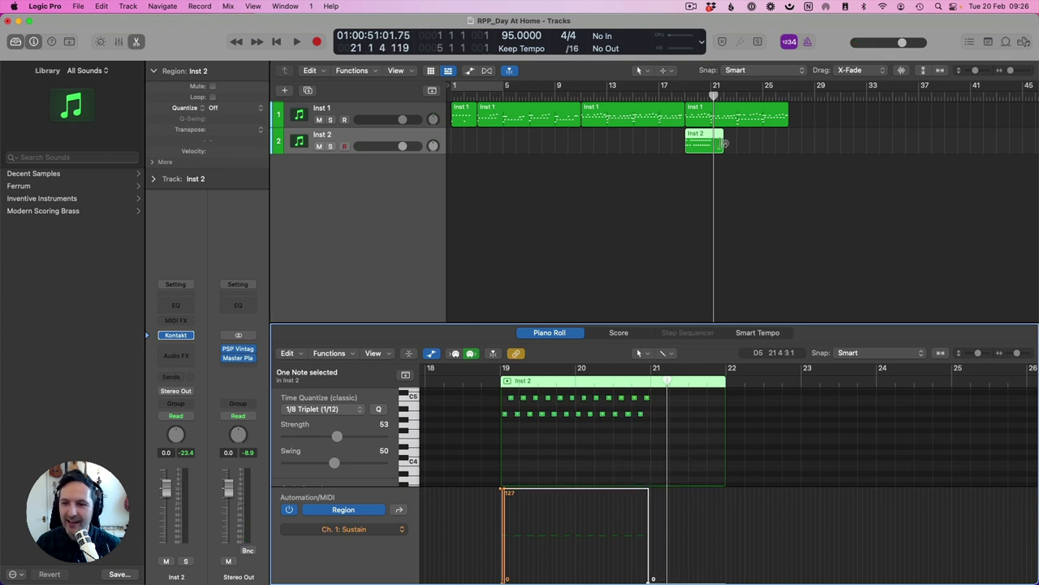
left_click_drag(720, 149, 711, 149)
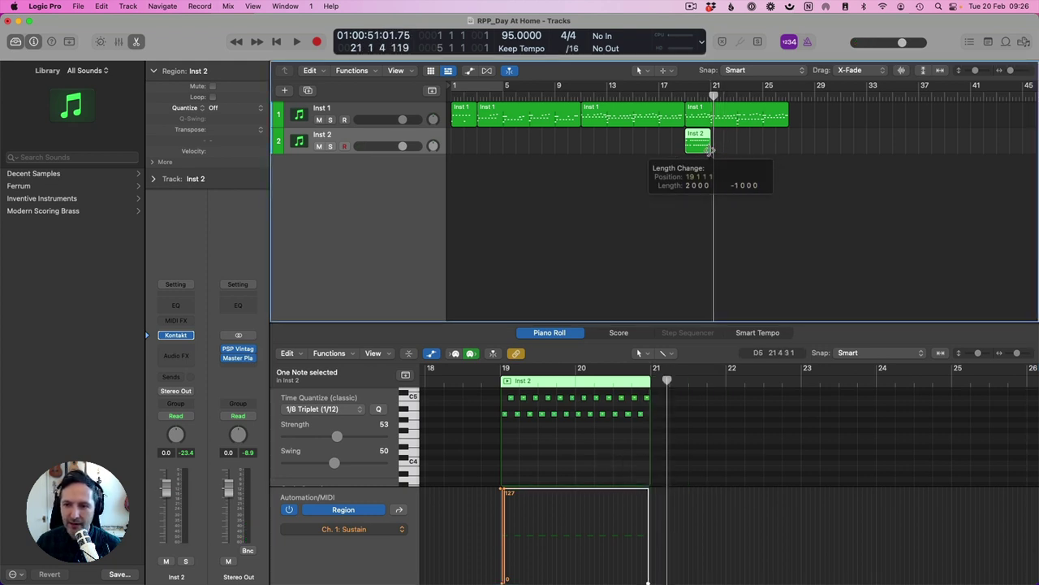
Repeat the two-bar triplet region at bars 21 and 23, auditioning it from bar 19.
left_click(682, 94)
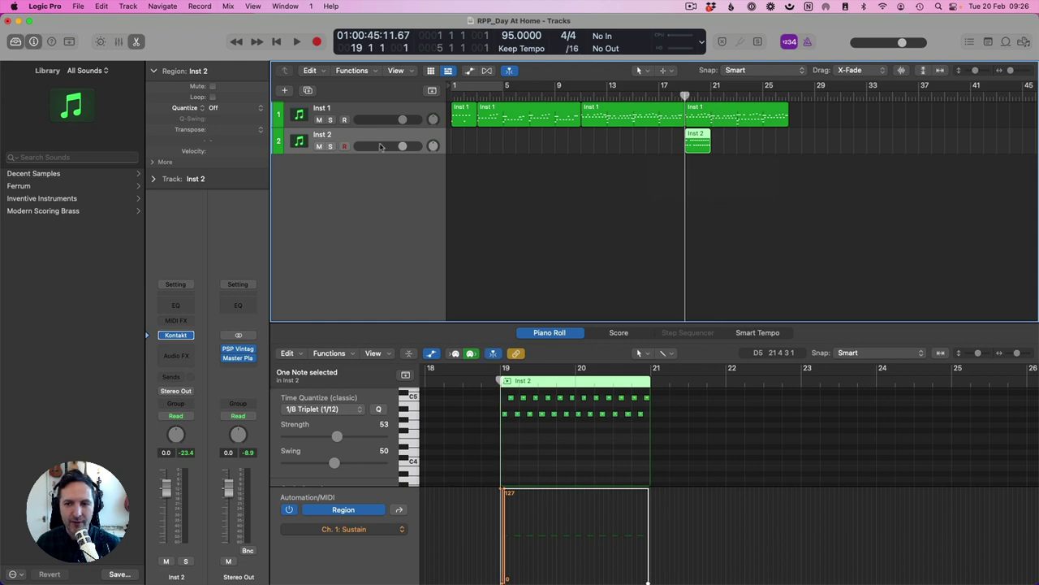
key("super+r")
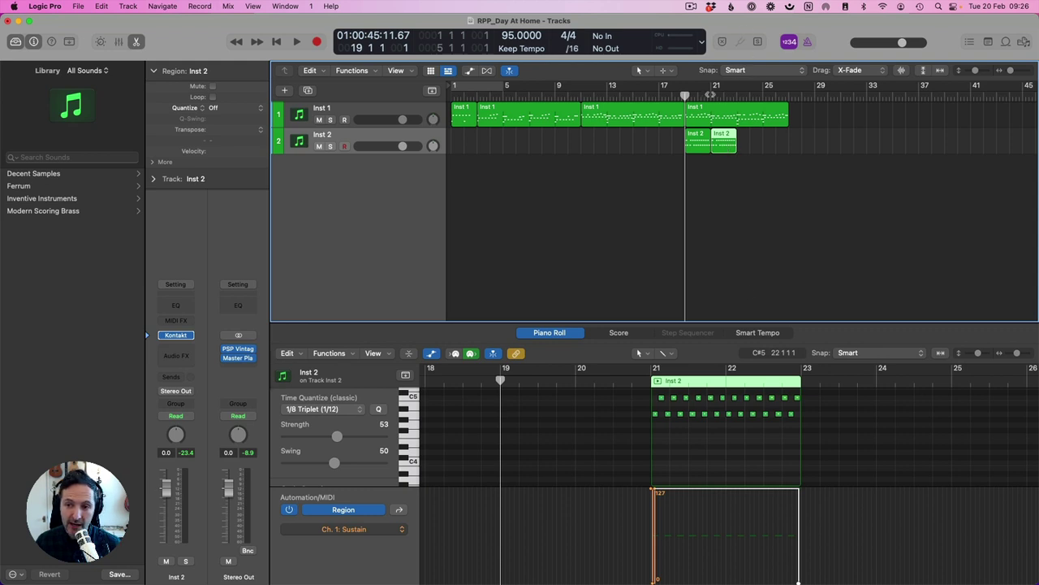
key("space")
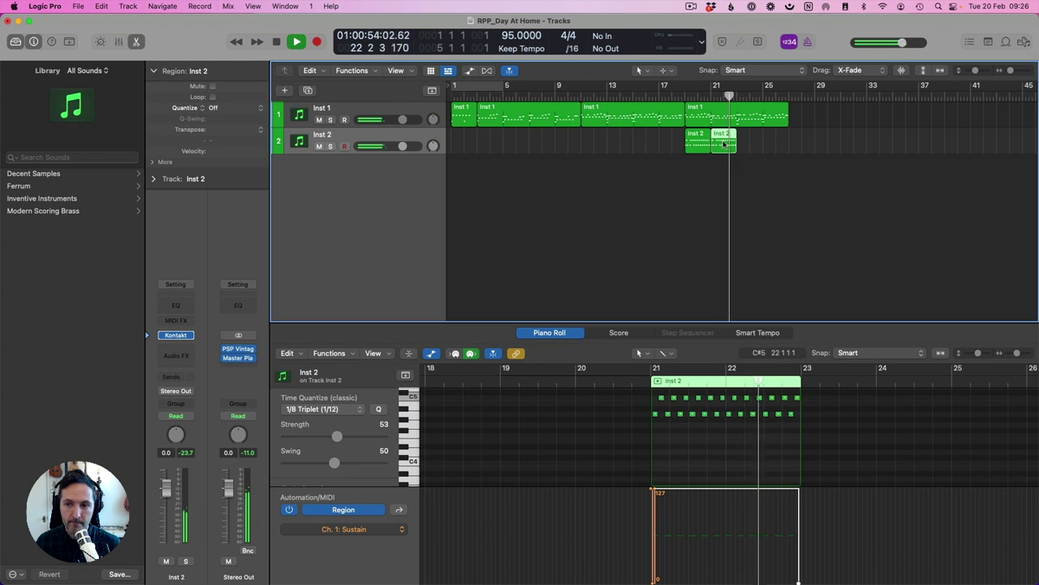
key("space")
key("super+r")
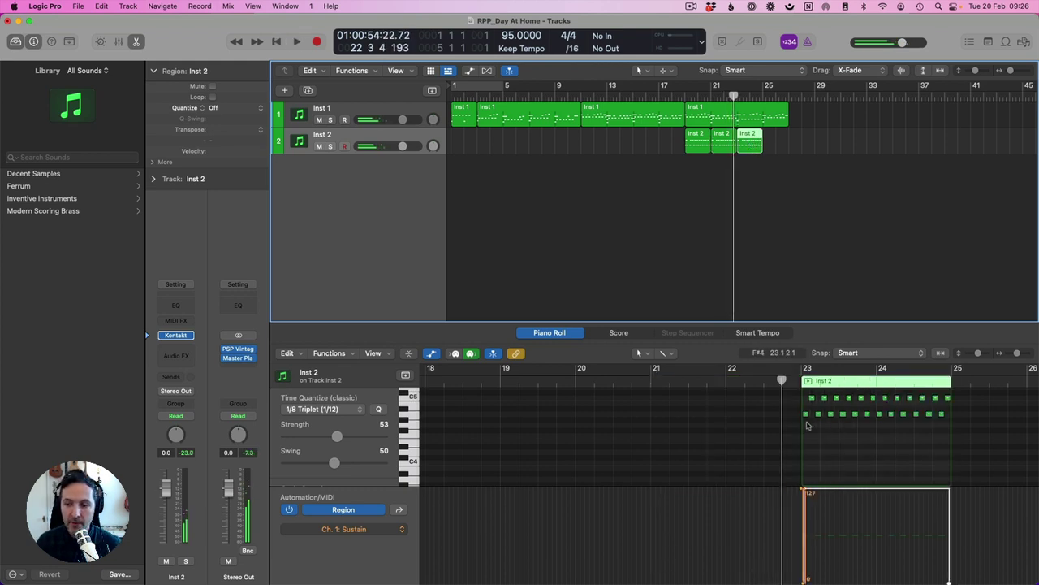
Lower the twelve A4 notes in the bar 23 triplet region to G4 and copy that region to bar 25.
left_click_drag(796, 413, 1012, 423)
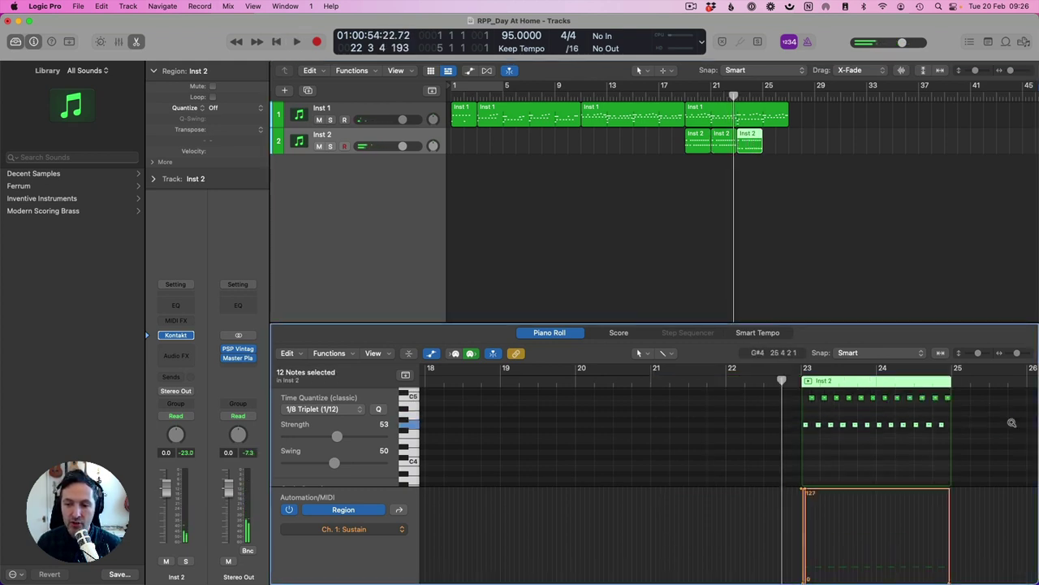
key("space")
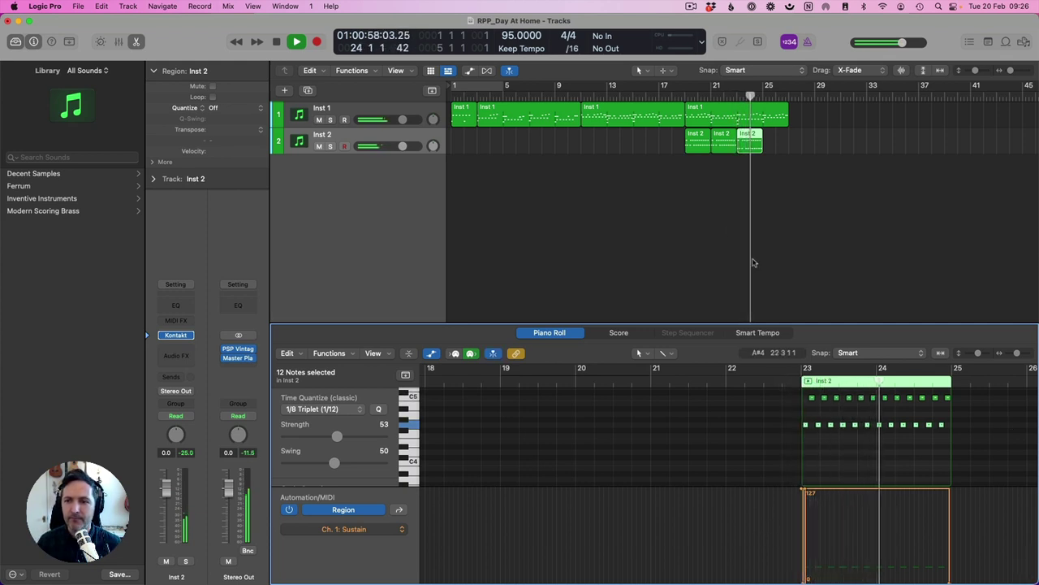
left_click_drag(749, 143, 776, 143)
key("space")
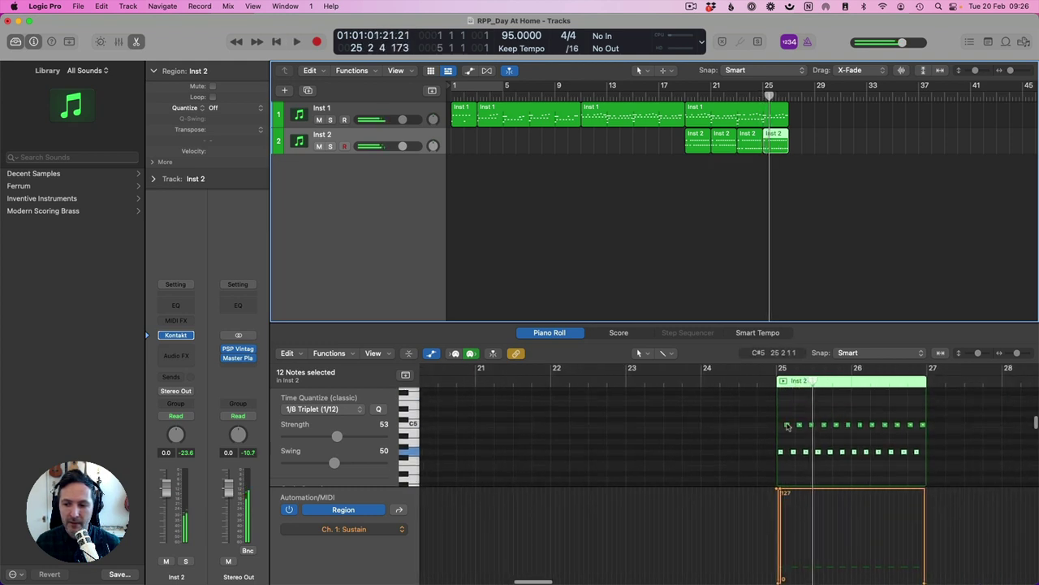
Lower the C5 notes in the bar 25 triplet region to B4 and play through to bar 27.
left_click_drag(757, 419, 997, 432)
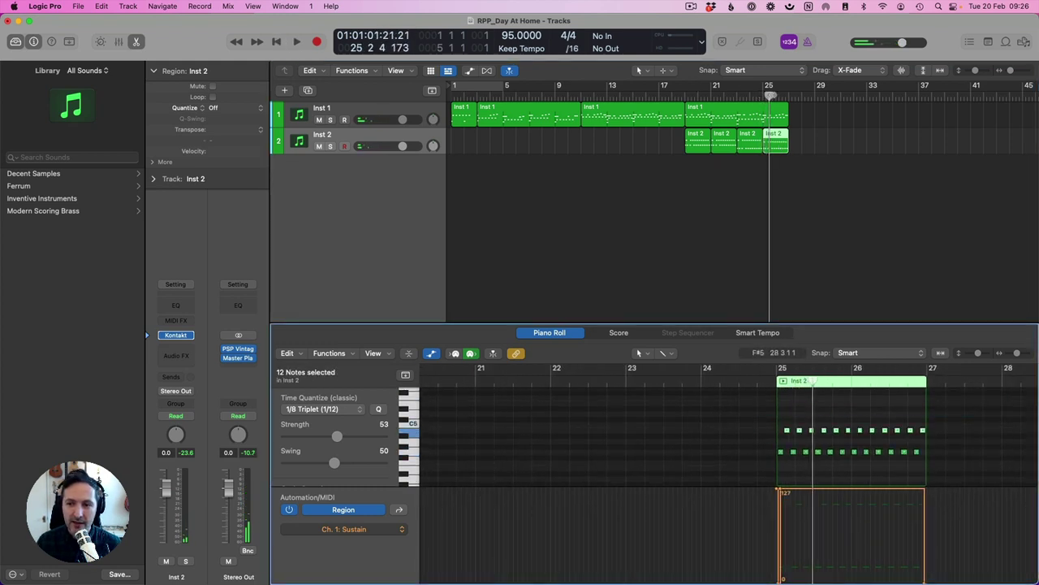
key("space")
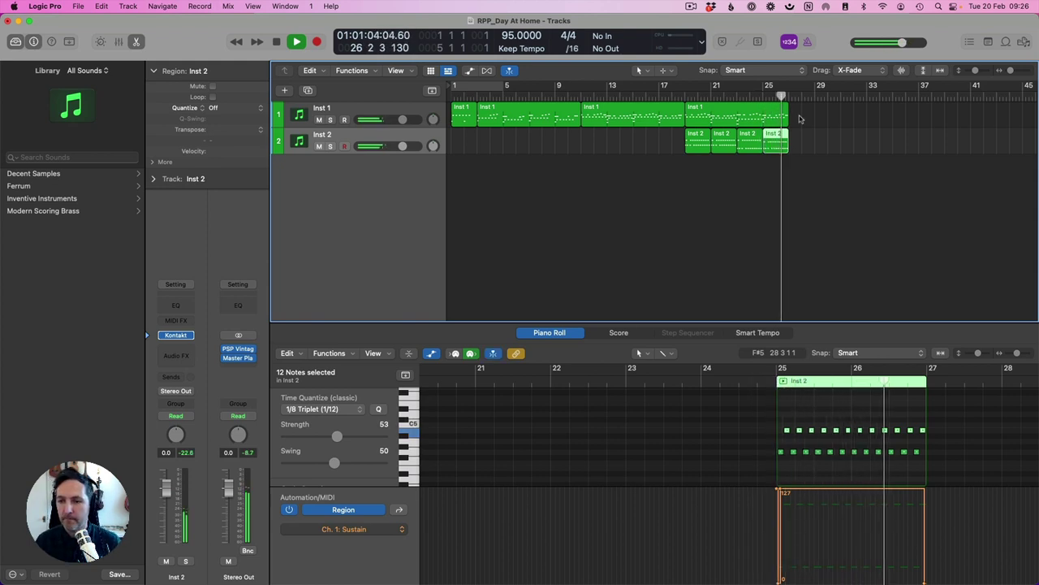
key("space")
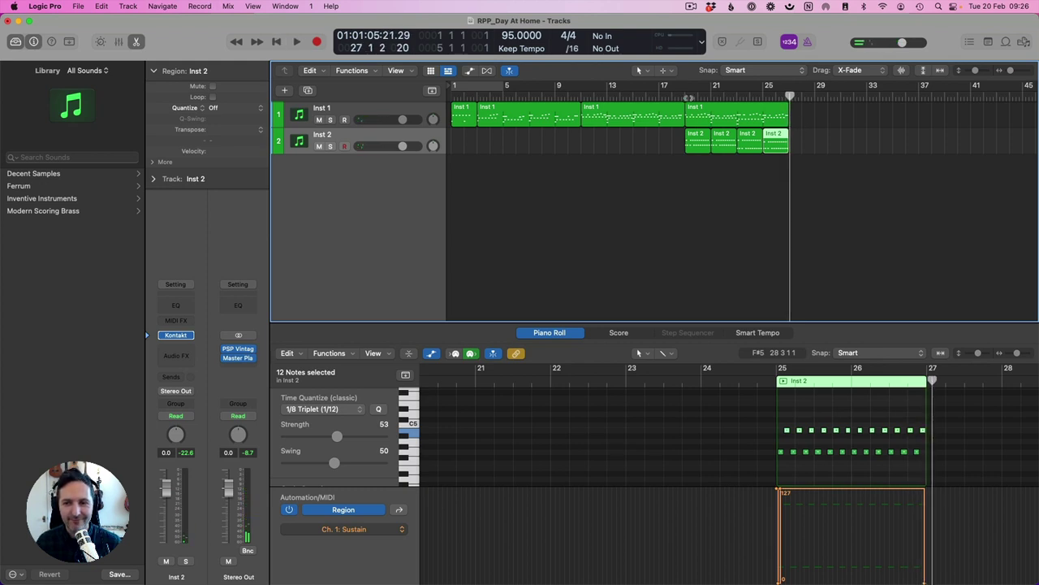
Join the four triplet regions on the second track into one and return the playhead to the project start.
left_click_drag(817, 161, 682, 144)
key("super+j")
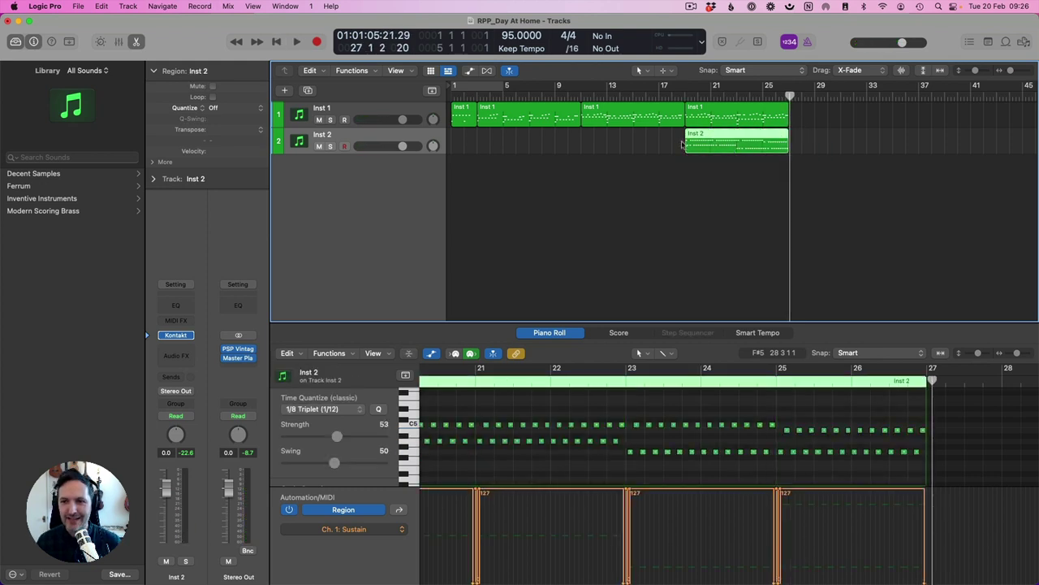
key("Return")
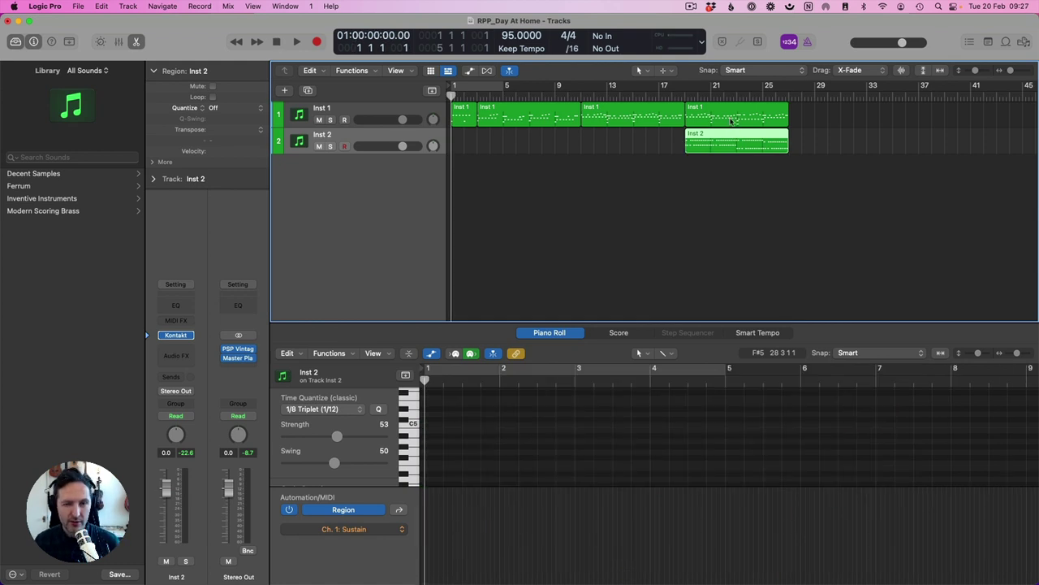
Extend the start of the first track's bar 11 region slightly earlier to include its two opening bass notes.
left_click(648, 124)
left_click(549, 449)
key("a")
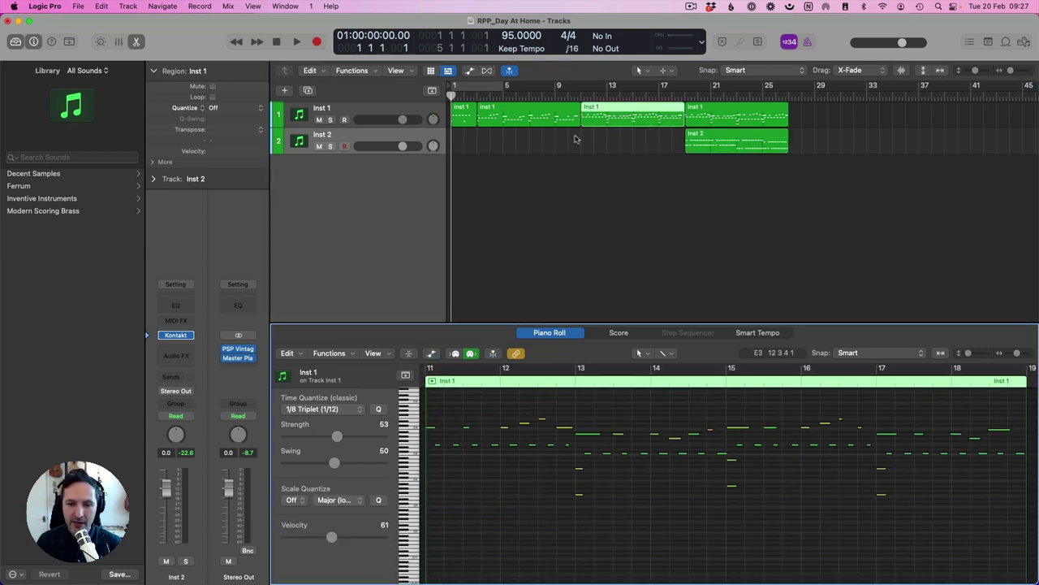
left_click_drag(586, 126, 578, 126)
left_click_drag(449, 499, 431, 461)
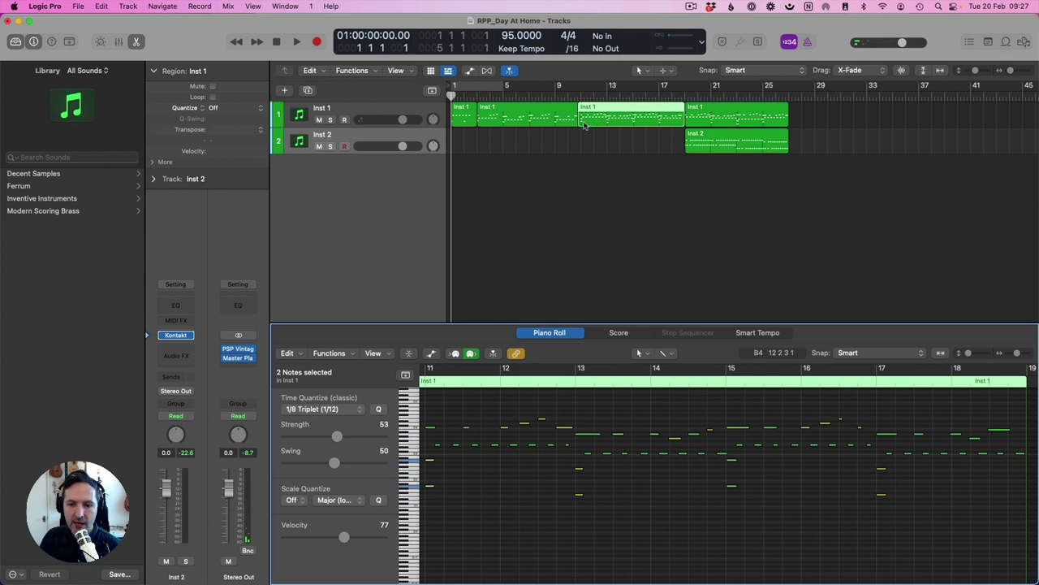
Delete the lower-octave bass notes at bars 11, 13, 15 and 17 in the first track's bar 11 region.
left_click(553, 120, "shift")
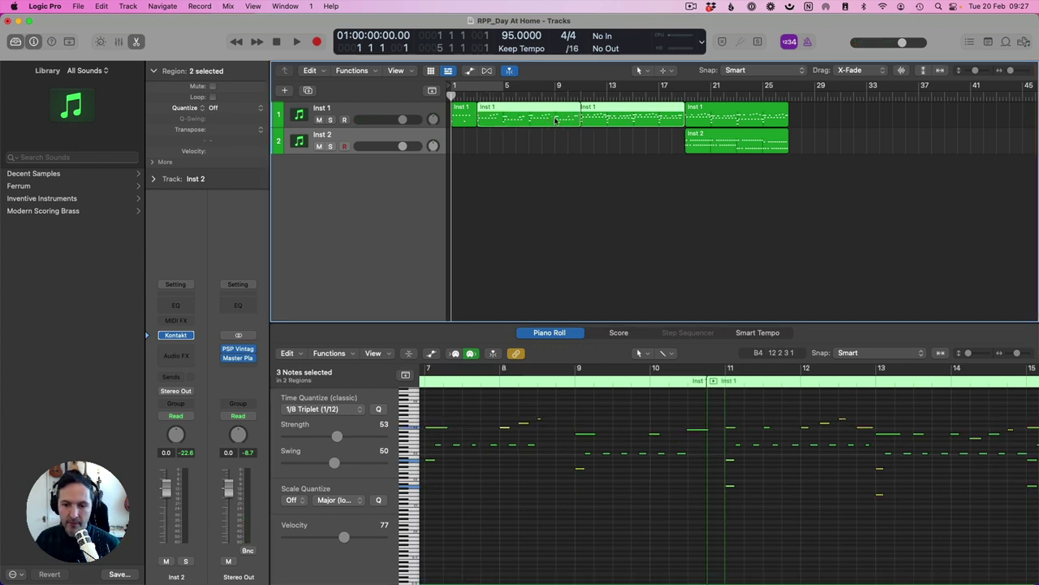
scroll(573, 472, "right", 5)
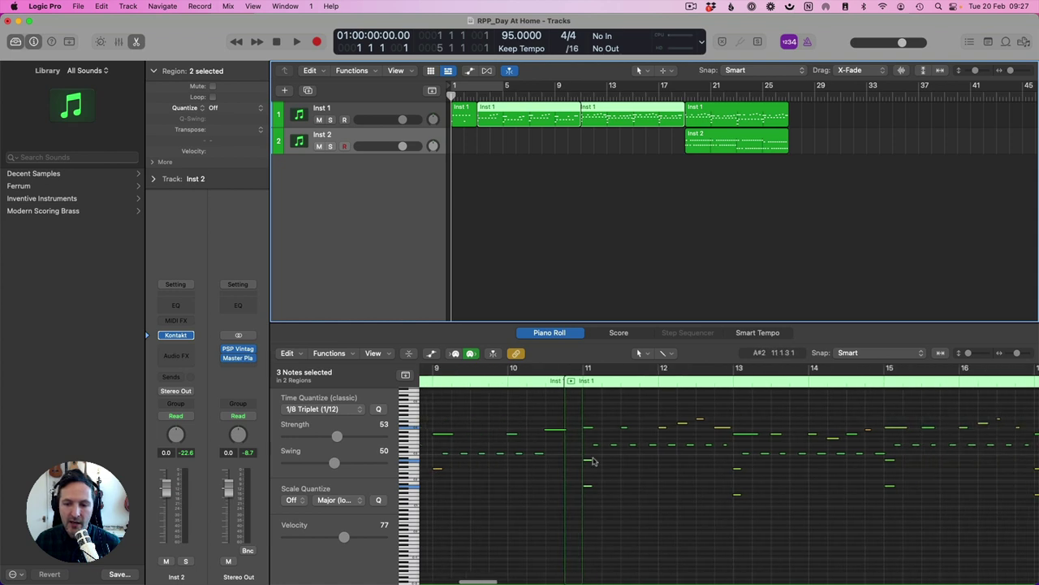
left_click(455, 526)
left_click(465, 484)
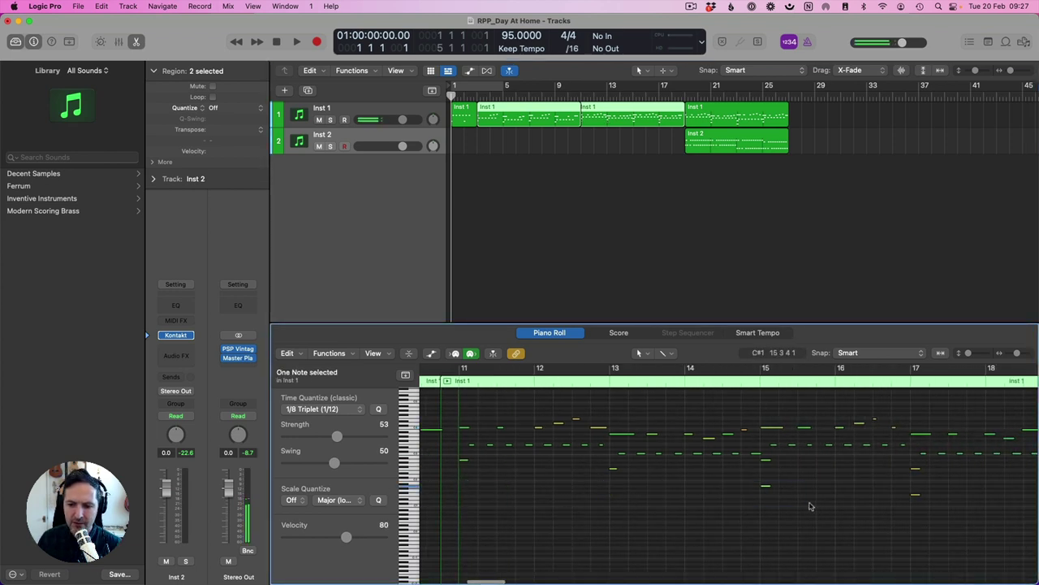
key("Delete")
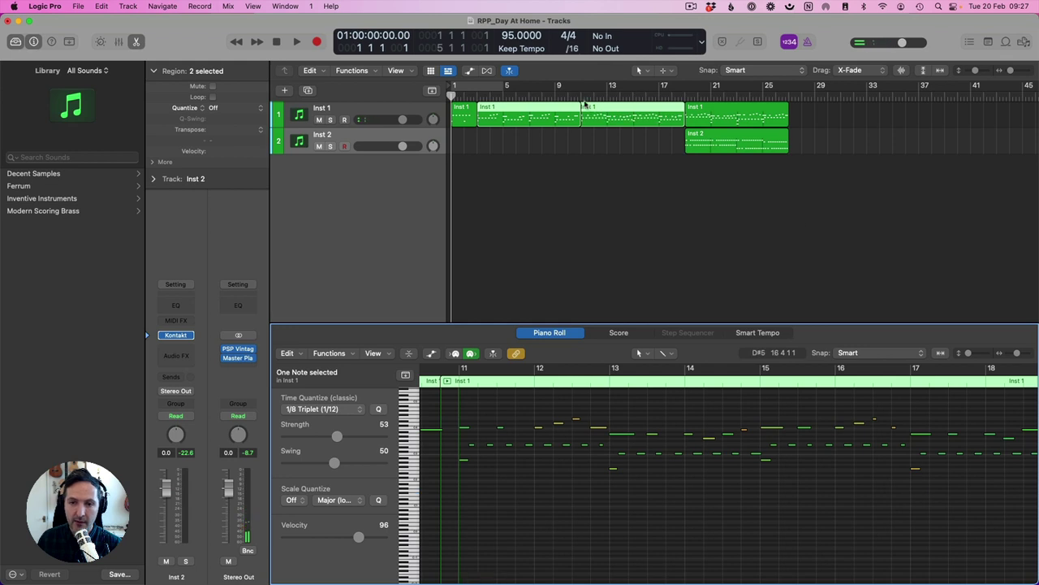
Extend the start of the first track's bar 19 region slightly earlier to include its opening bass notes.
left_click(685, 121)
left_click_drag(685, 120, 682, 120)
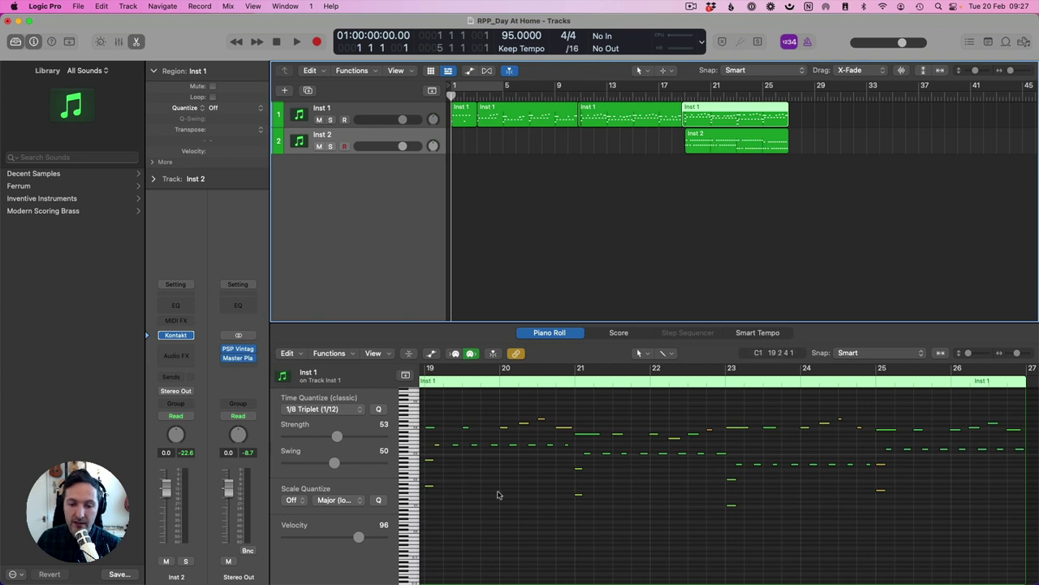
Move the joined triplet region to bar 27 and copy the first track's bar 19 region above it.
left_click_drag(714, 144, 818, 143)
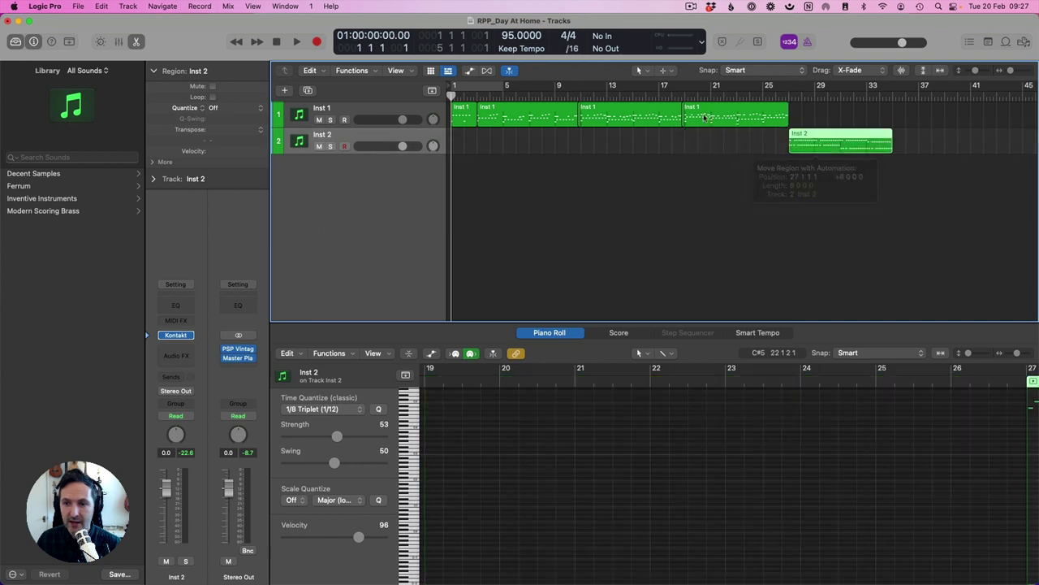
left_click_drag(704, 118, 812, 121)
left_click(879, 94)
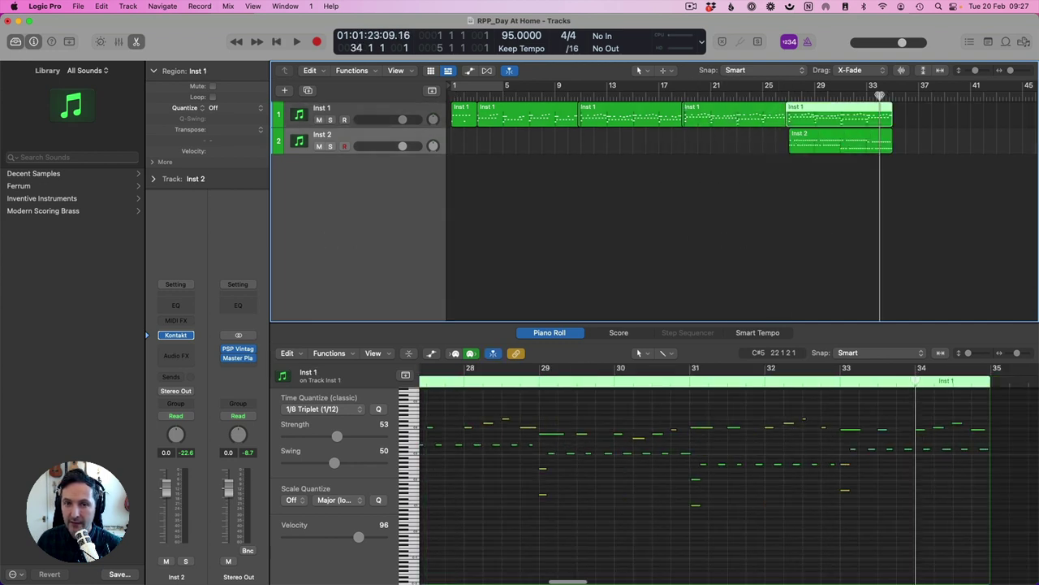
Repeat both regions of the bar 27 section and align the copies so the new section starts at bar 35.
left_click_drag(916, 156, 846, 118)
key("super+r")
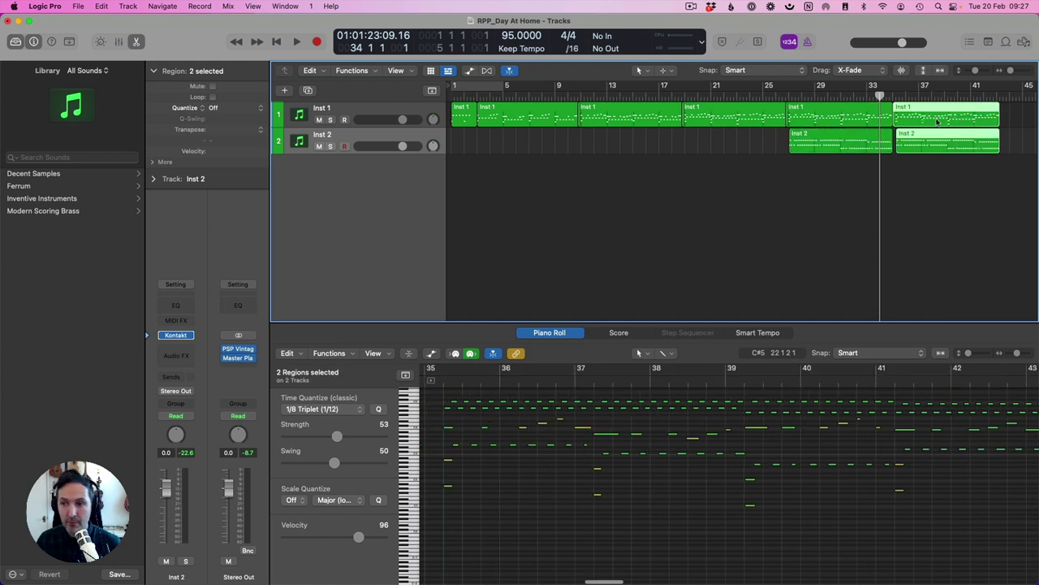
left_click_drag(913, 143, 907, 148)
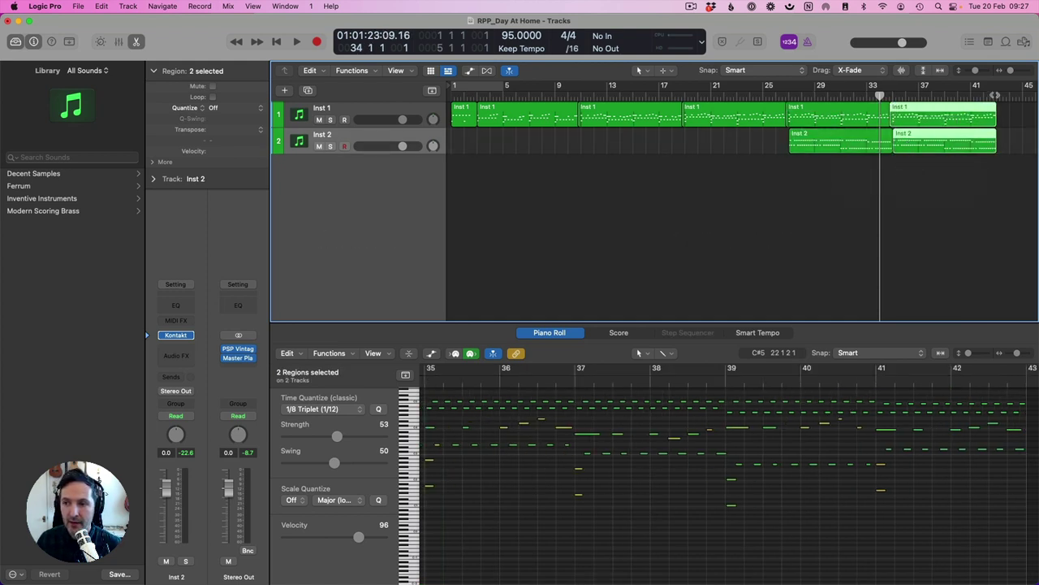
Copy the sparse piano region from bar 3 of the first track to bar 43.
left_click(997, 96)
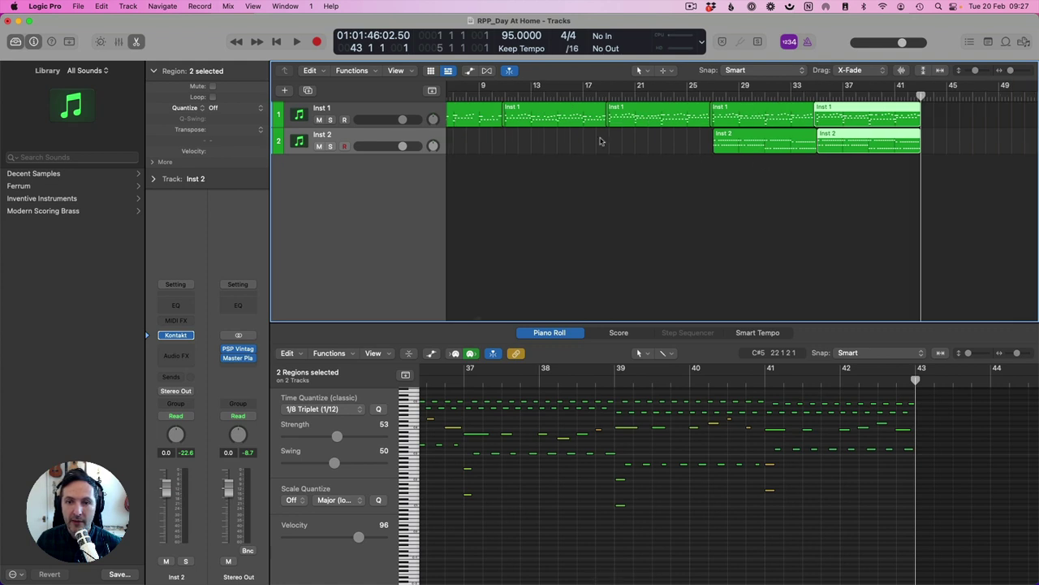
scroll(601, 141, "left", 4)
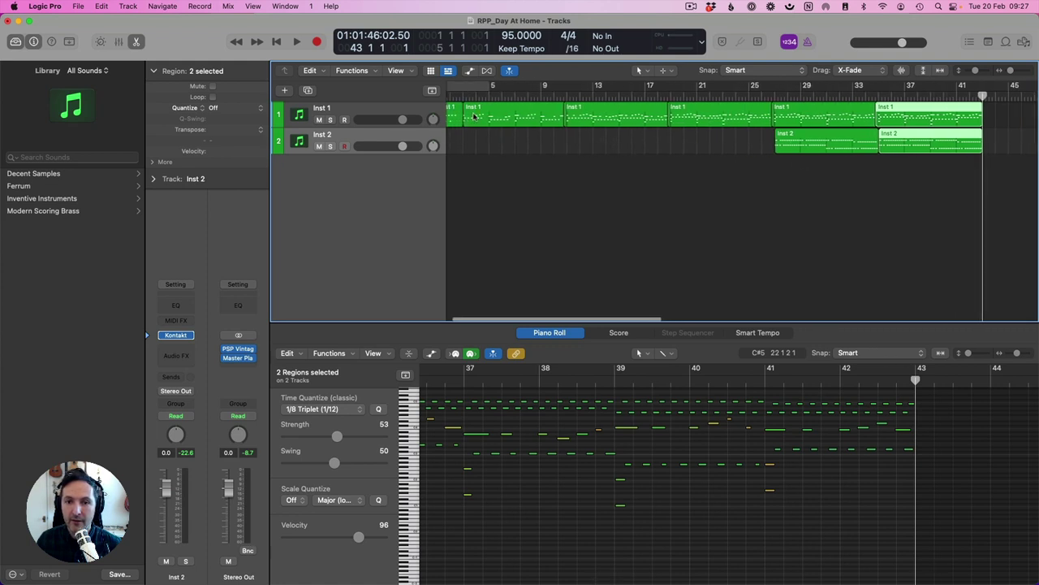
left_click_drag(475, 116, 752, 118)
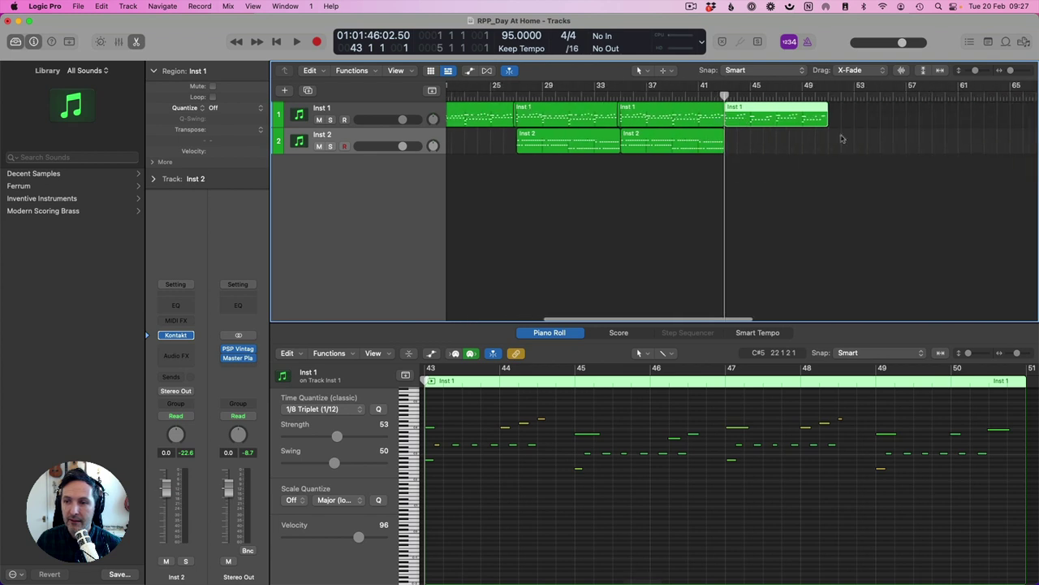
Lower the velocities of all notes in the bar 43 piano region while it plays, and close the note editor.
left_click(703, 451)
key("super+a")
scroll(704, 453, "down", 1)
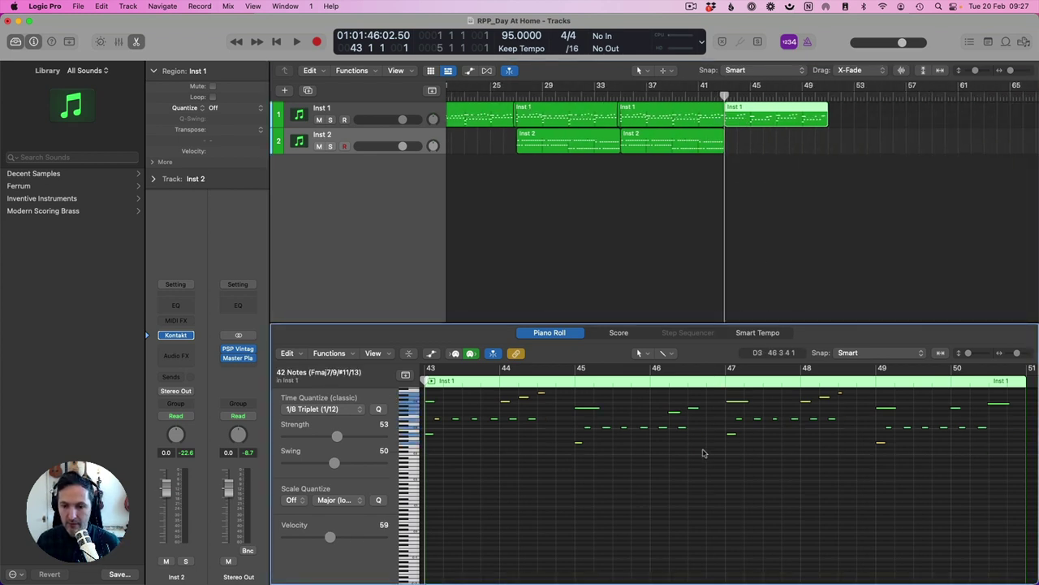
key("space")
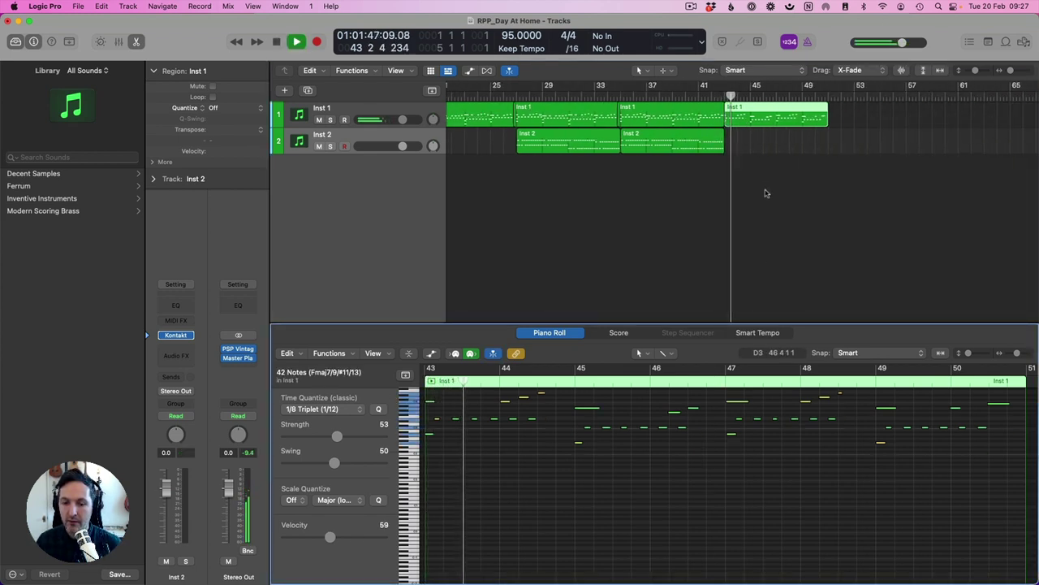
key("a")
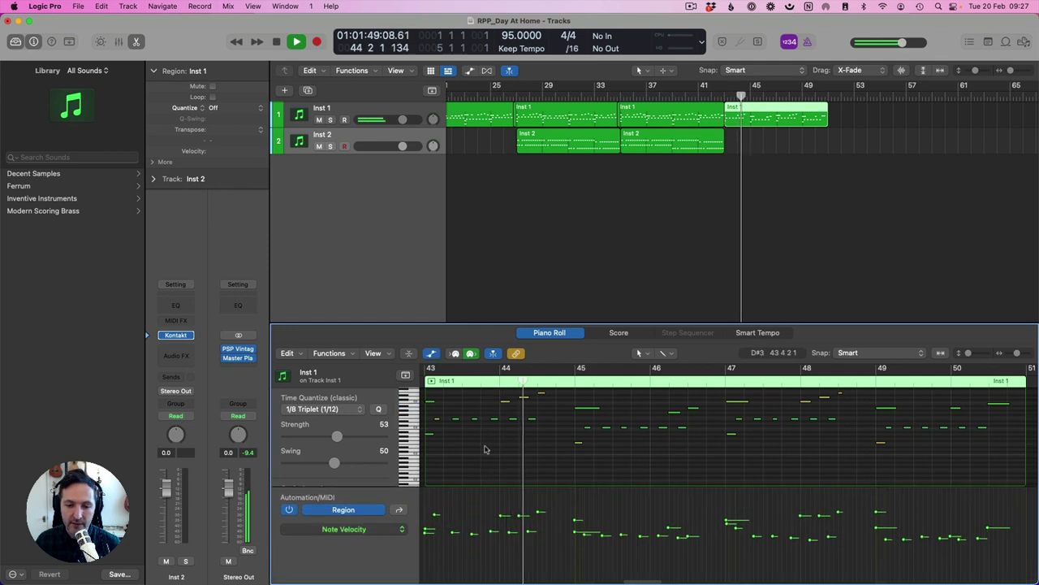
left_click_drag(430, 532, 426, 546)
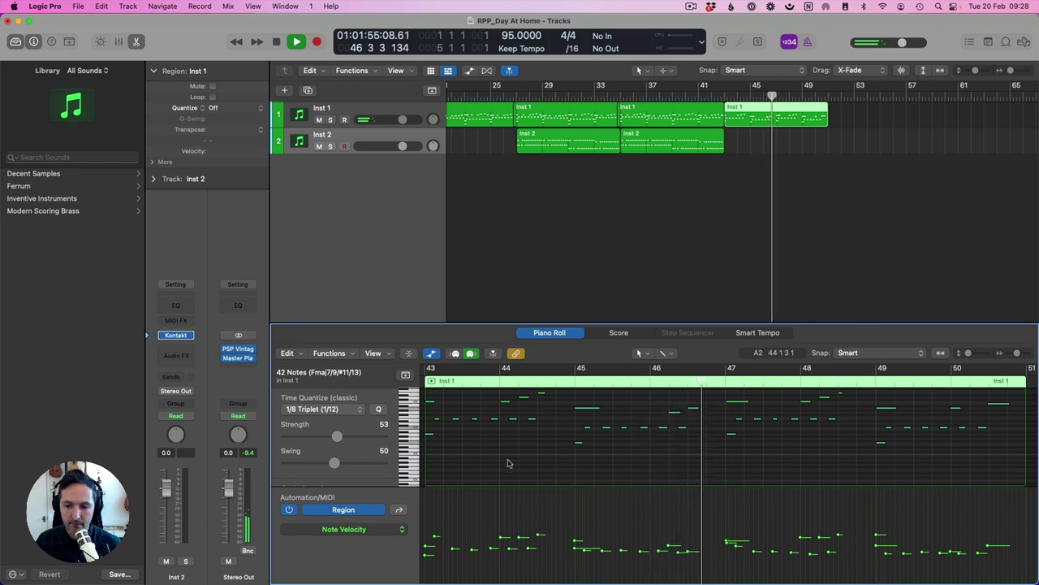
key("e")
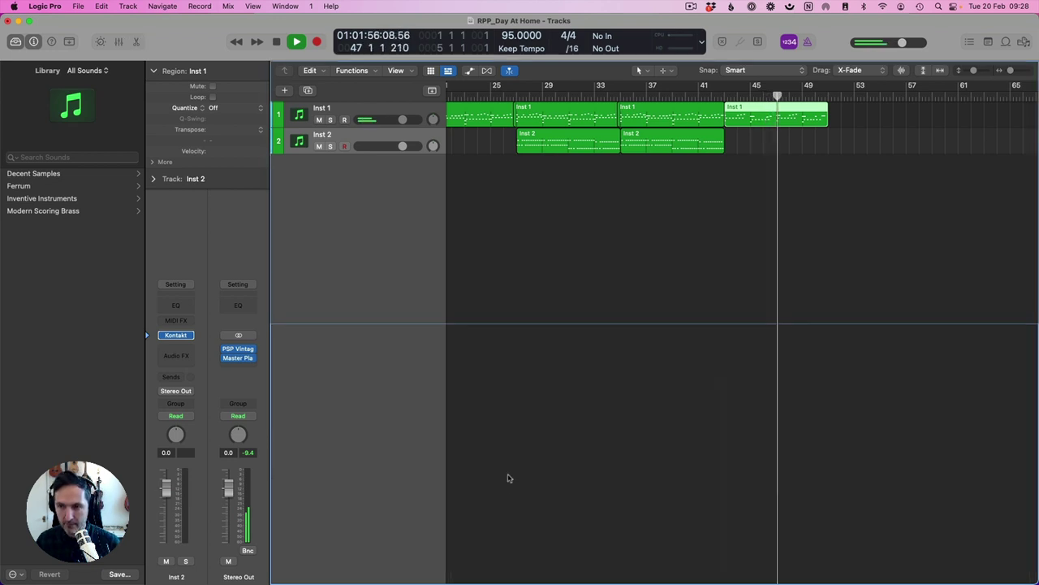
Play the bar 43 piano region to its end and extend the region's end by one bar to bar 52.
left_click(743, 173)
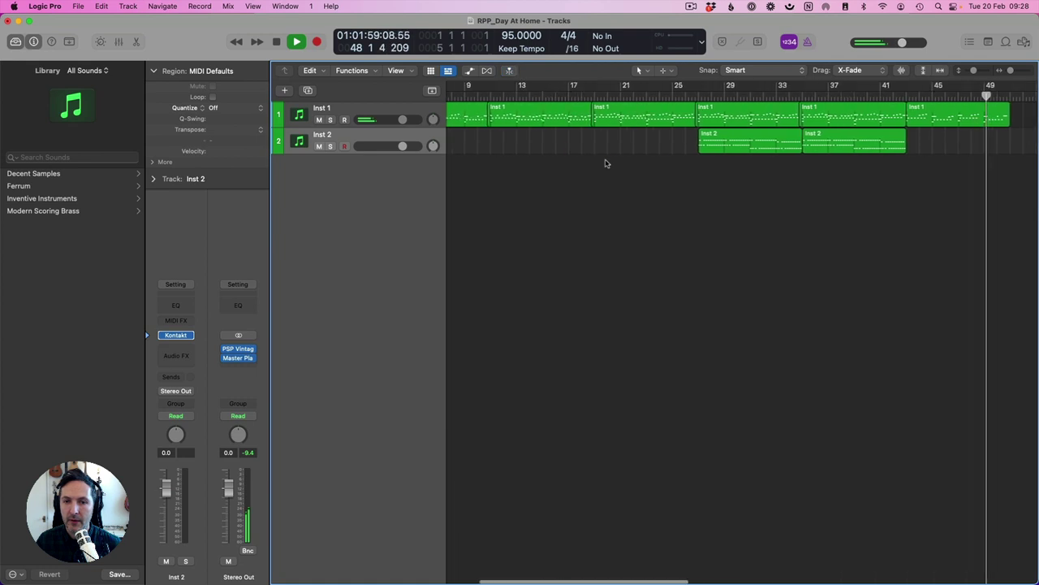
scroll(608, 163, "left", 5)
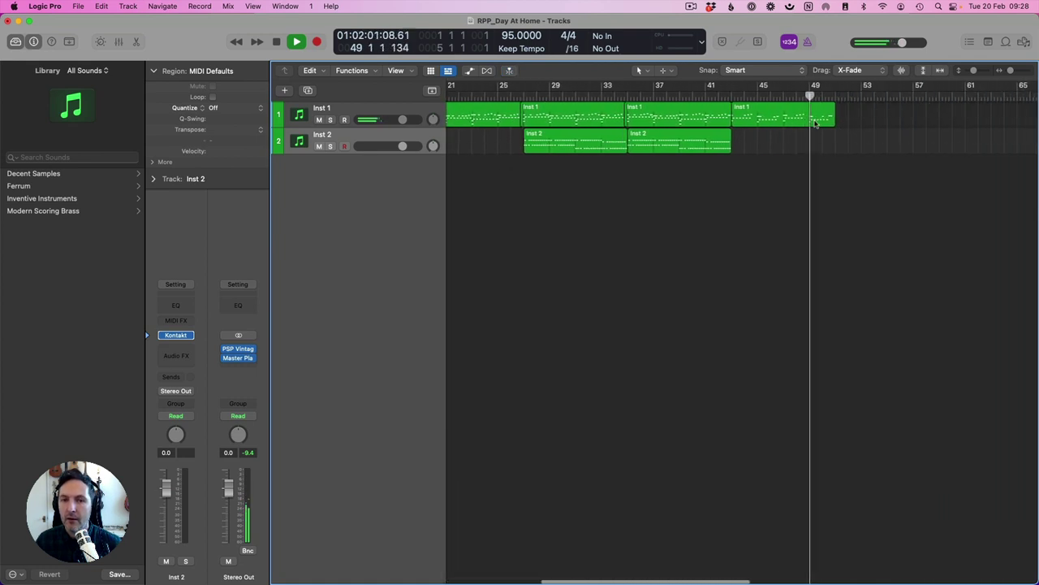
left_click(816, 121)
key("e")
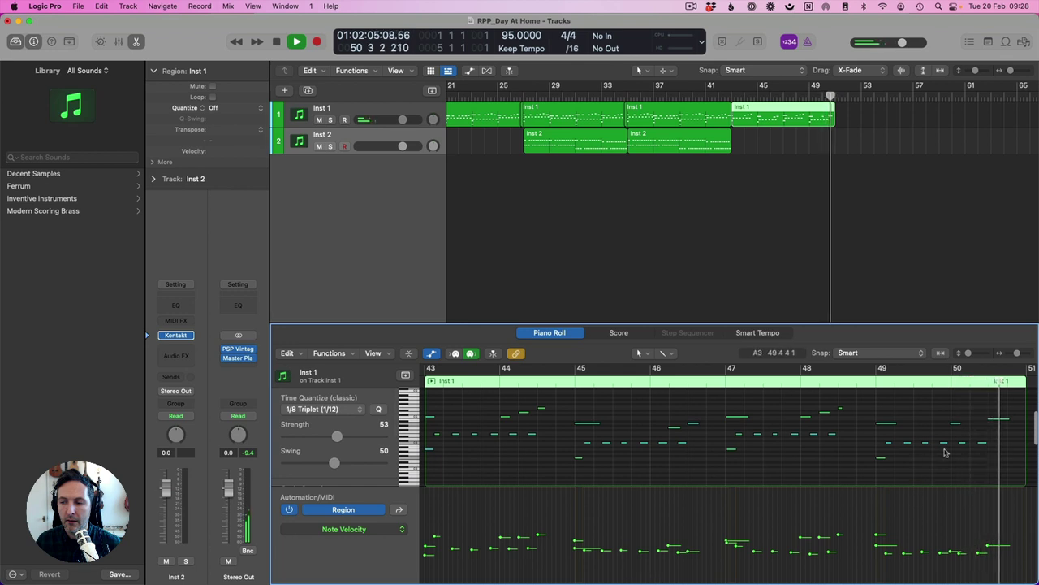
key("space")
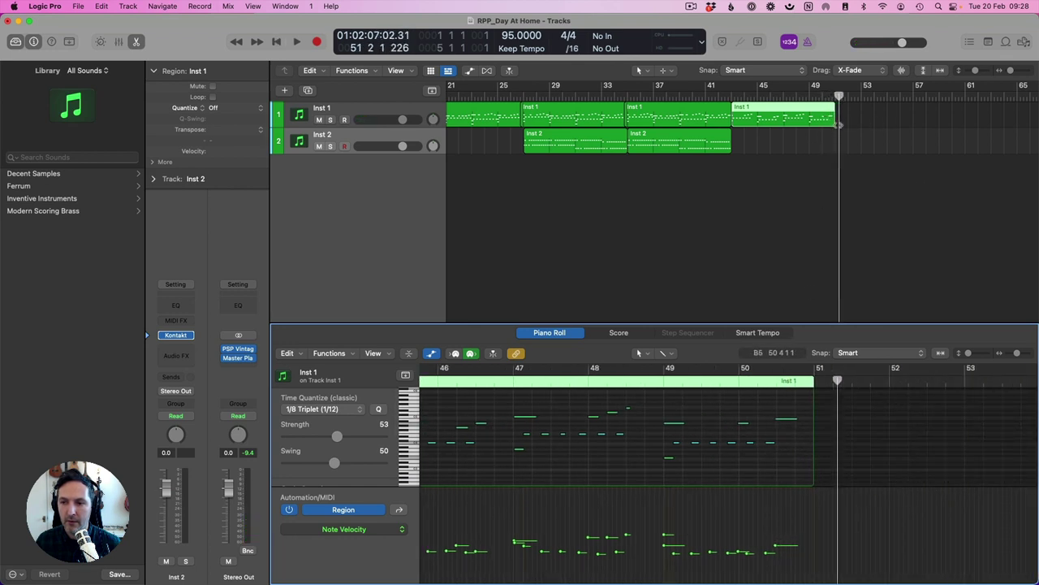
left_click_drag(834, 122, 845, 122)
left_click(837, 157)
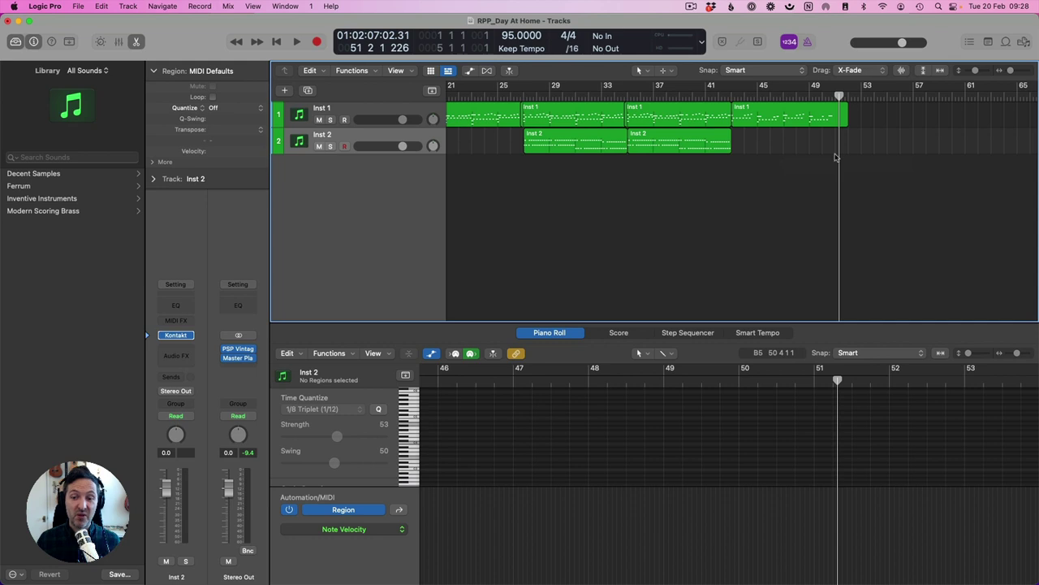
Close the note editor and play the arrangement from the beginning with the first track selected.
key("Return")
key("space")
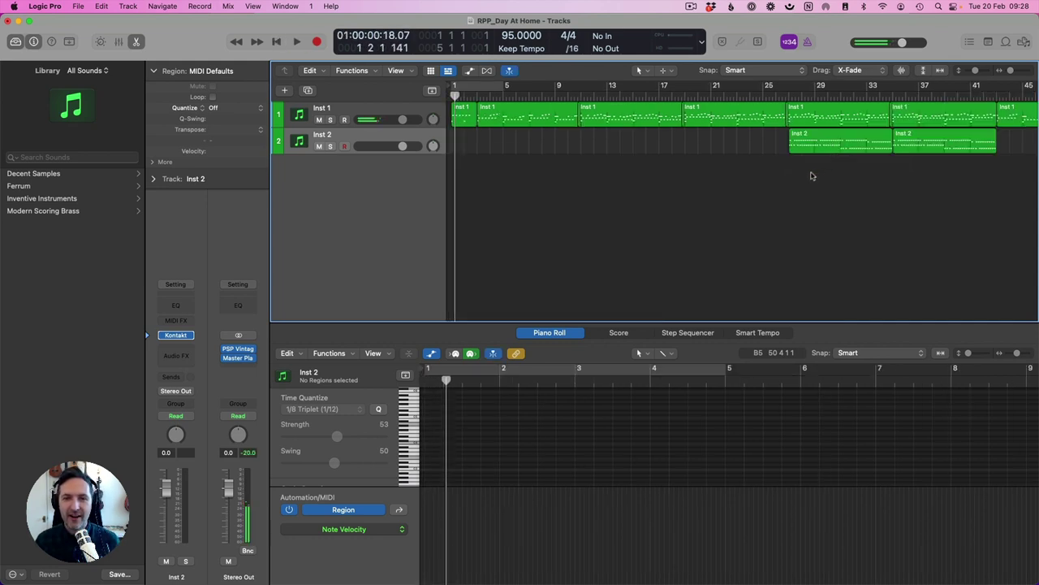
key("space")
key("e")
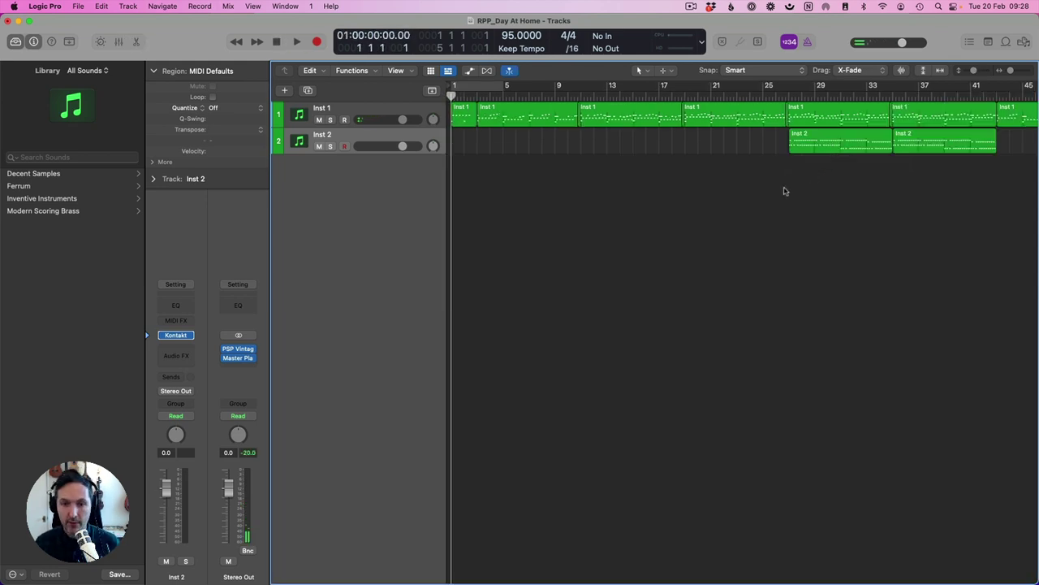
left_click(335, 111)
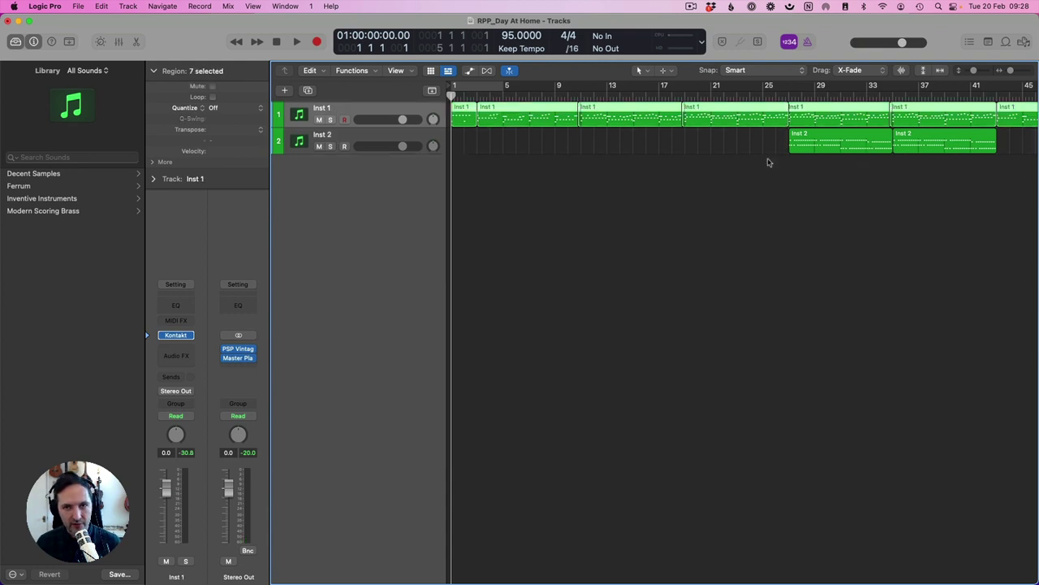
key("space")
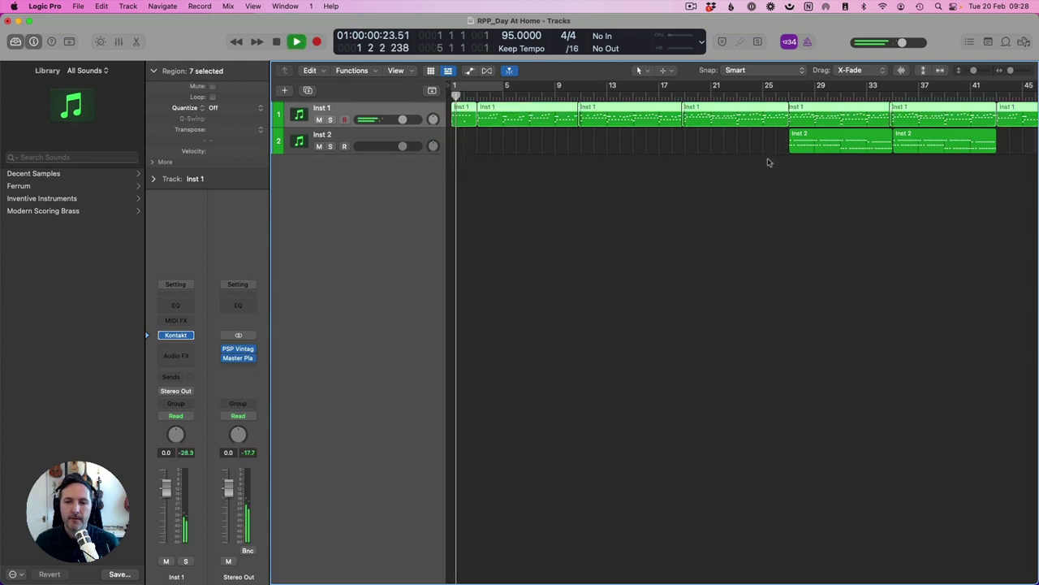
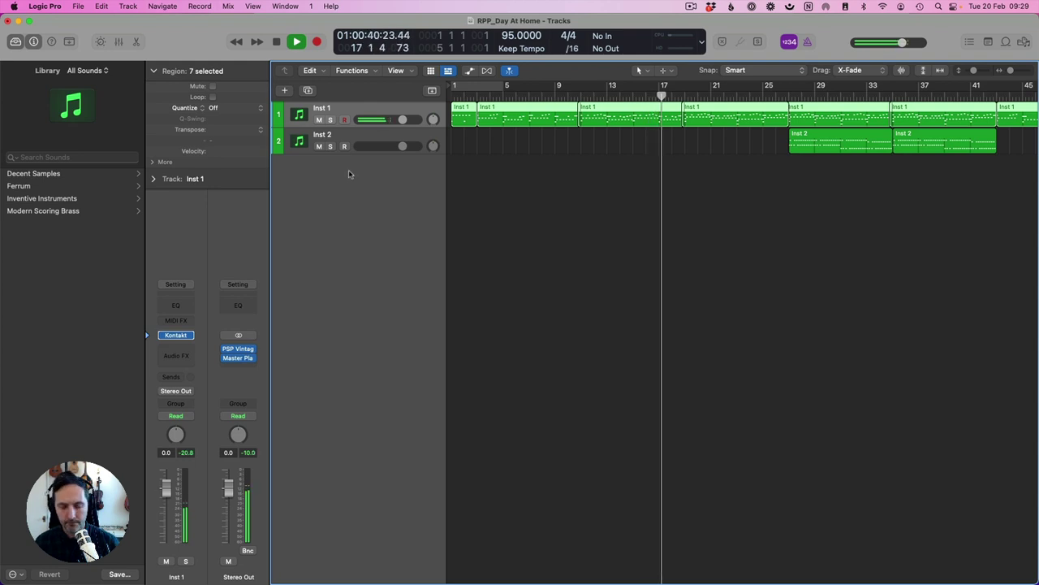
Add an empty duplicate of the first track below the second, and name the tracks Piano 1, Piano 2 and Piano FX.
key("super+d")
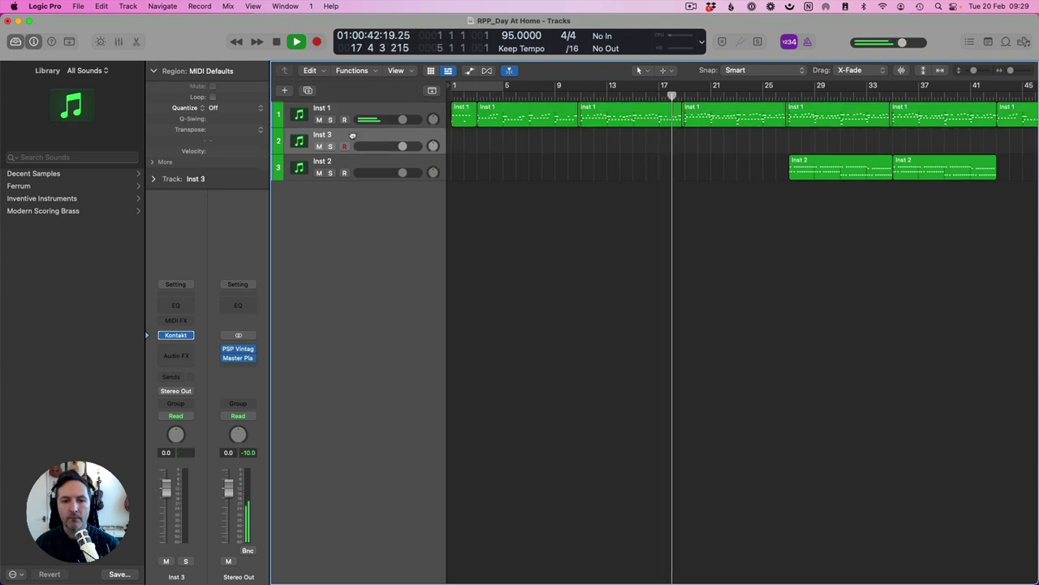
left_click_drag(352, 136, 350, 174)
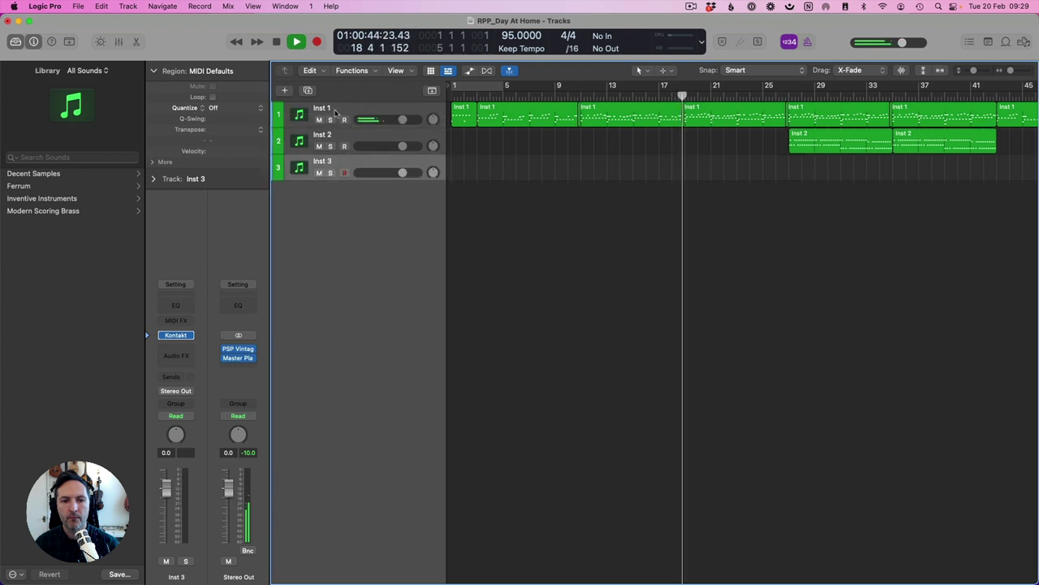
double_click(335, 111)
type("Piano")
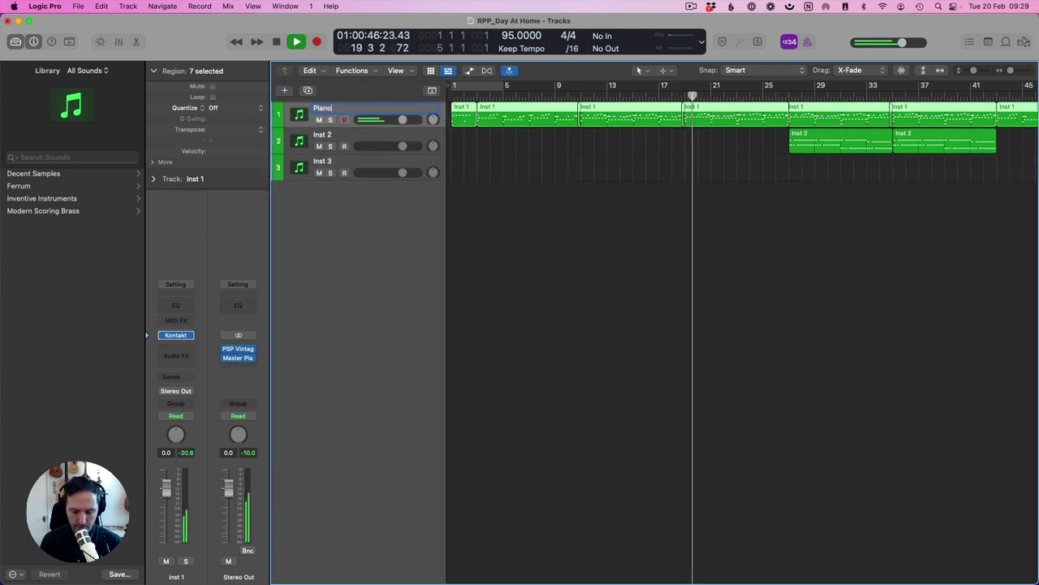
type(" 1")
key("Tab")
type("Piano 2")
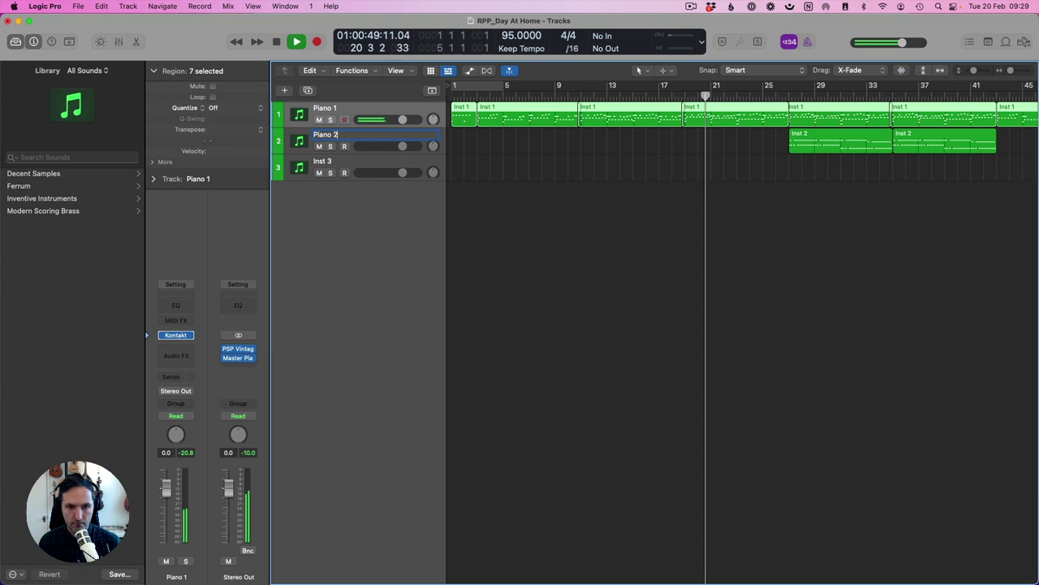
key("Tab")
type("Pi")
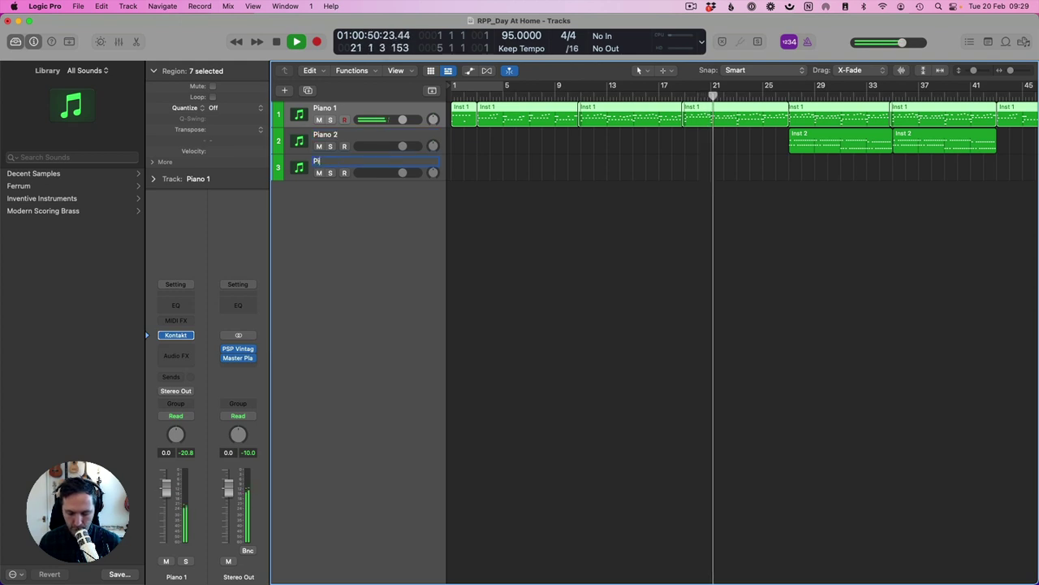
type("ano FX")
key("Return")
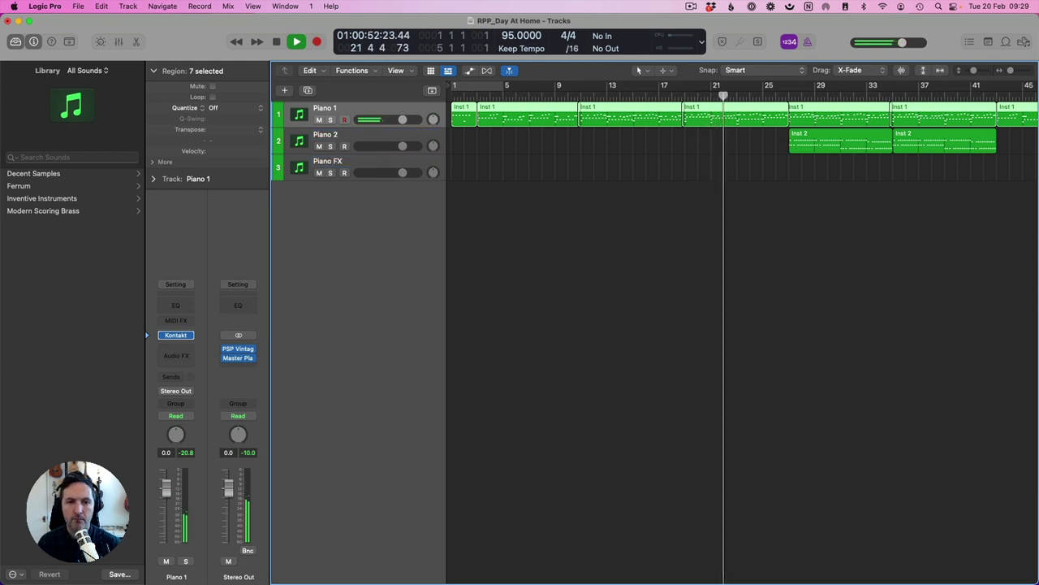
left_click(325, 165)
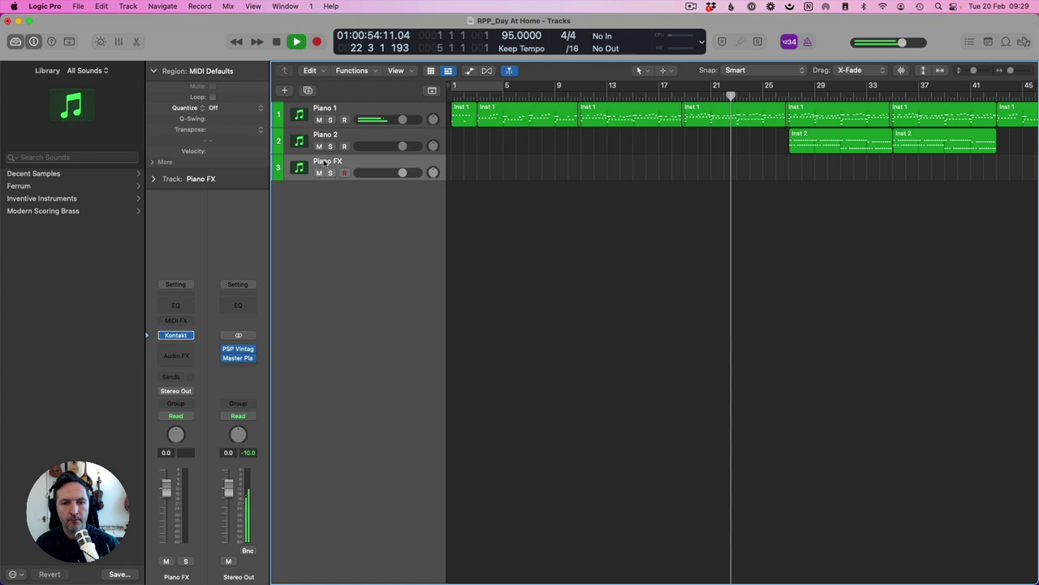
left_click(186, 354)
mouse_move(183, 573)
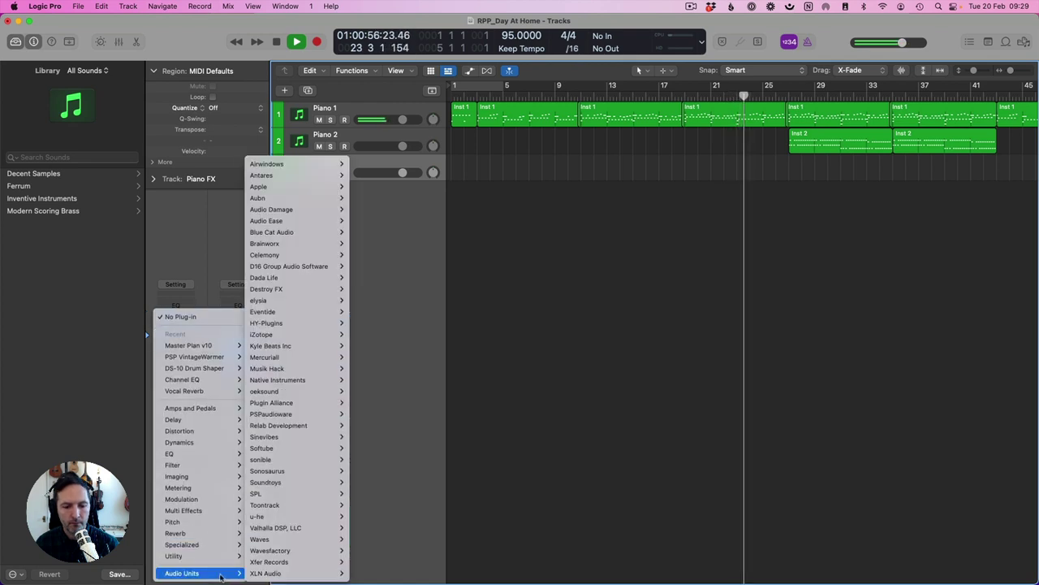
mouse_move(316, 575)
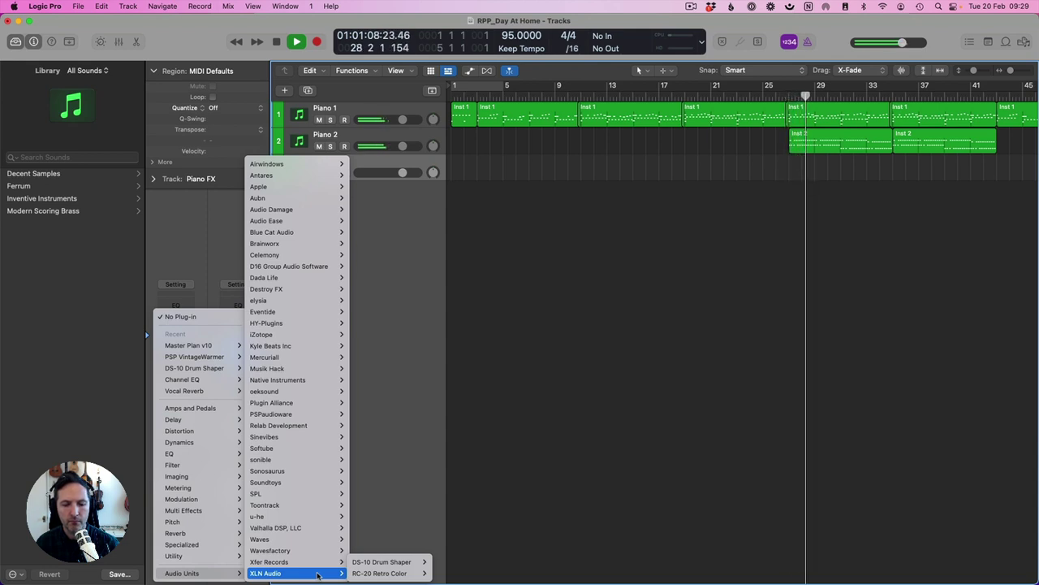
mouse_move(333, 550)
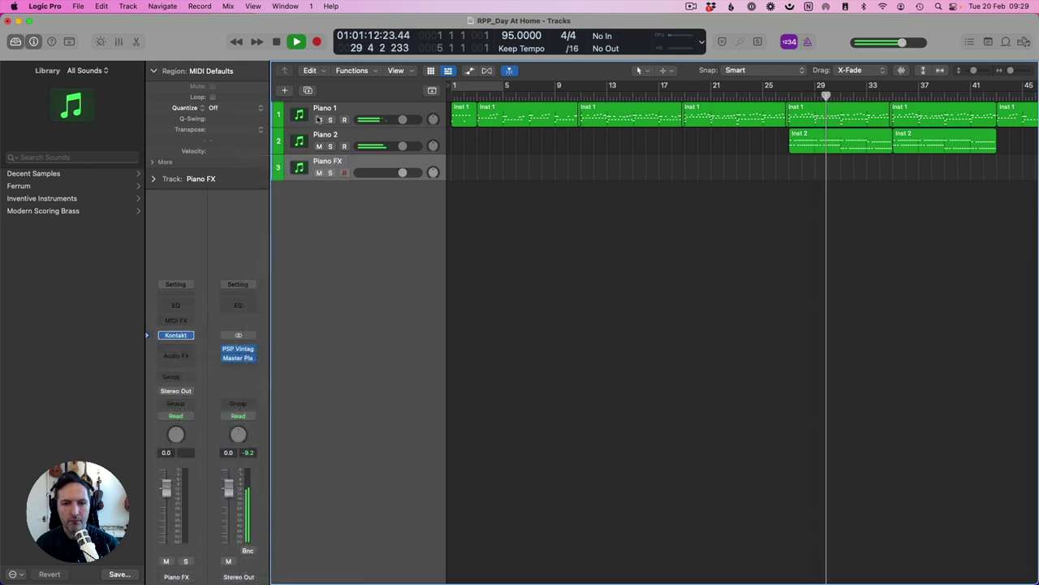
left_click(592, 329)
Lower the Piano 2 track's volume to -4.0 dB.
left_click_drag(399, 148, 391, 148)
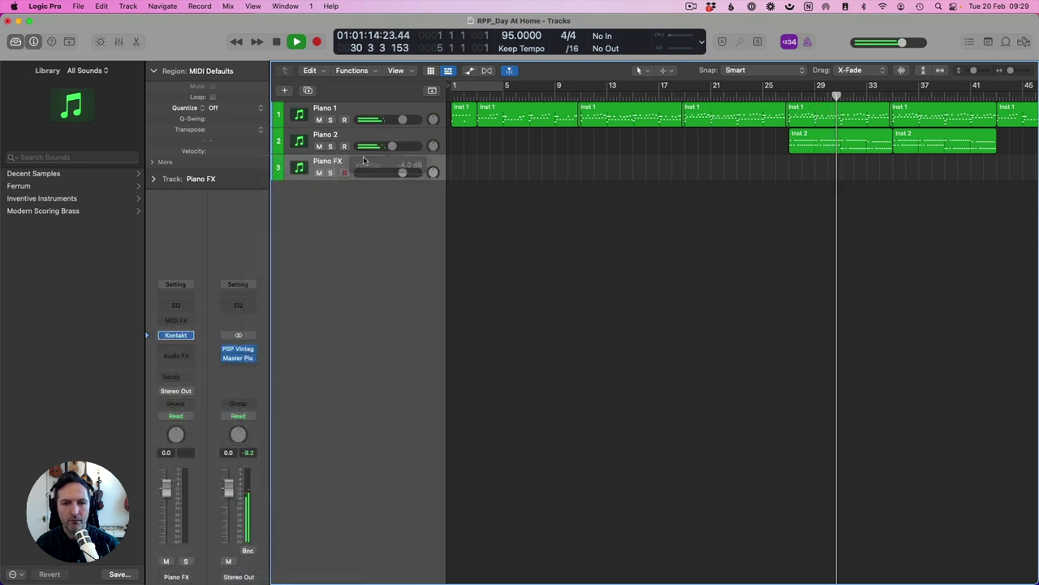
Insert the ValhallaSupermassive effect in stereo on the Piano FX track.
left_click(176, 355)
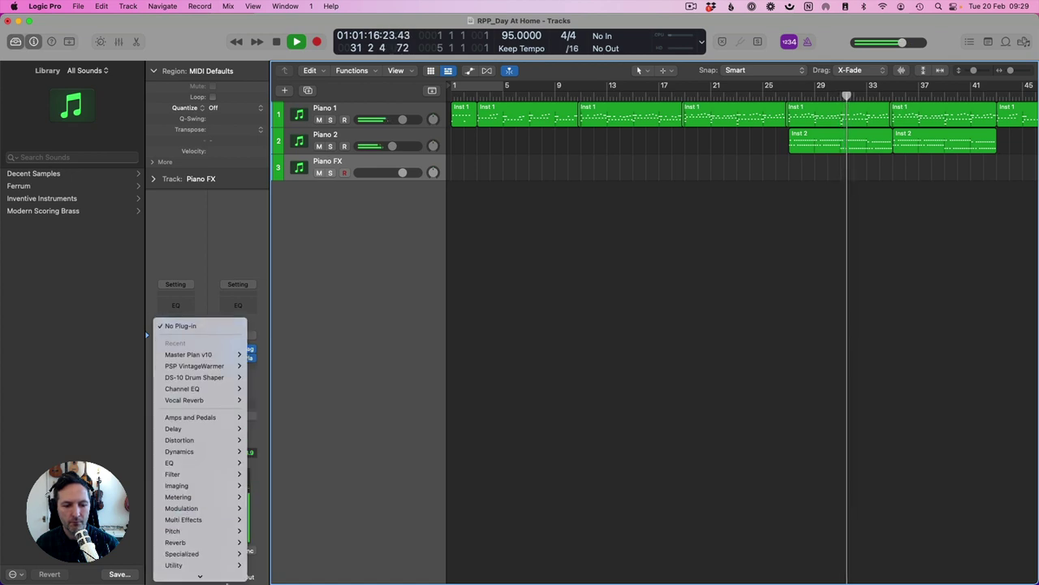
mouse_move(220, 579)
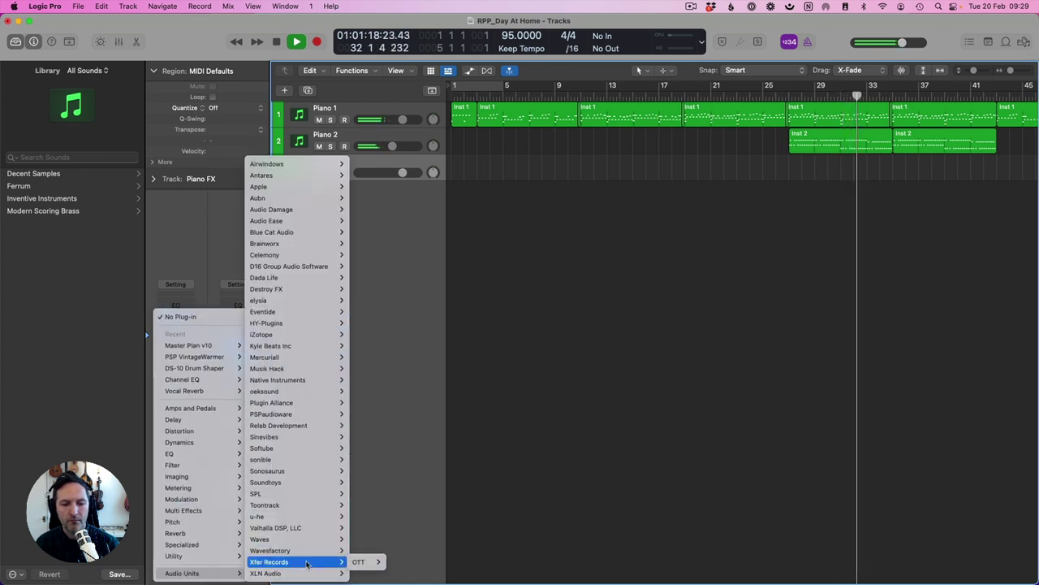
mouse_move(309, 528)
mouse_move(388, 528)
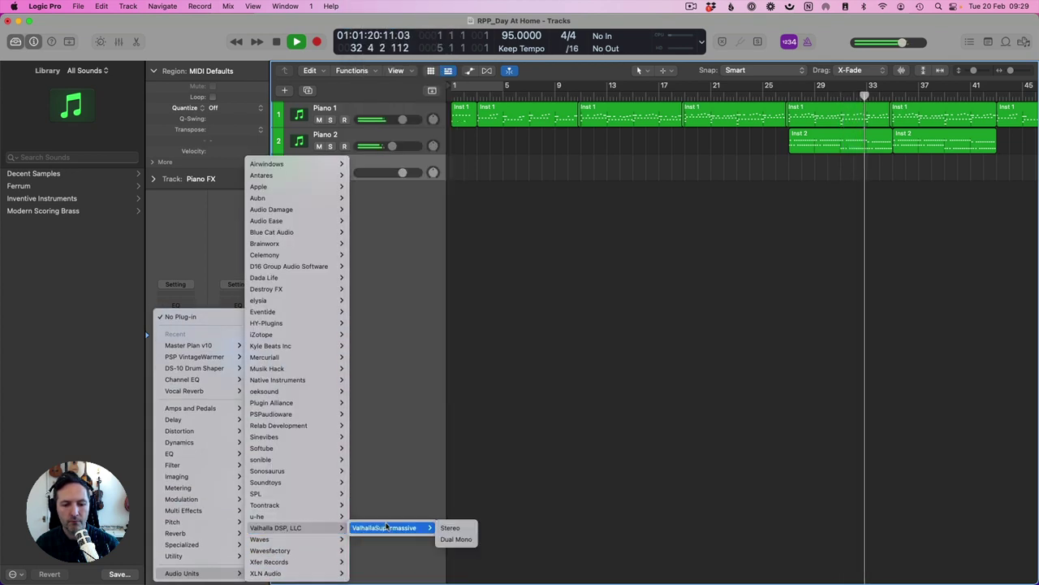
left_click(449, 528)
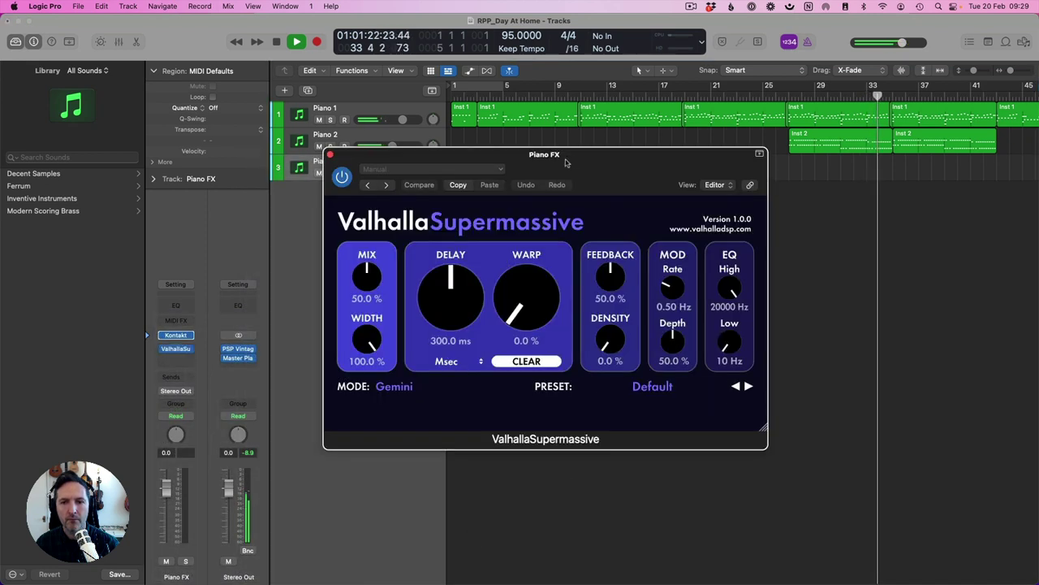
Load the massive reverb preset BensonArizona in ValhallaSupermassive and close the plug-in window.
left_click_drag(586, 149, 656, 214)
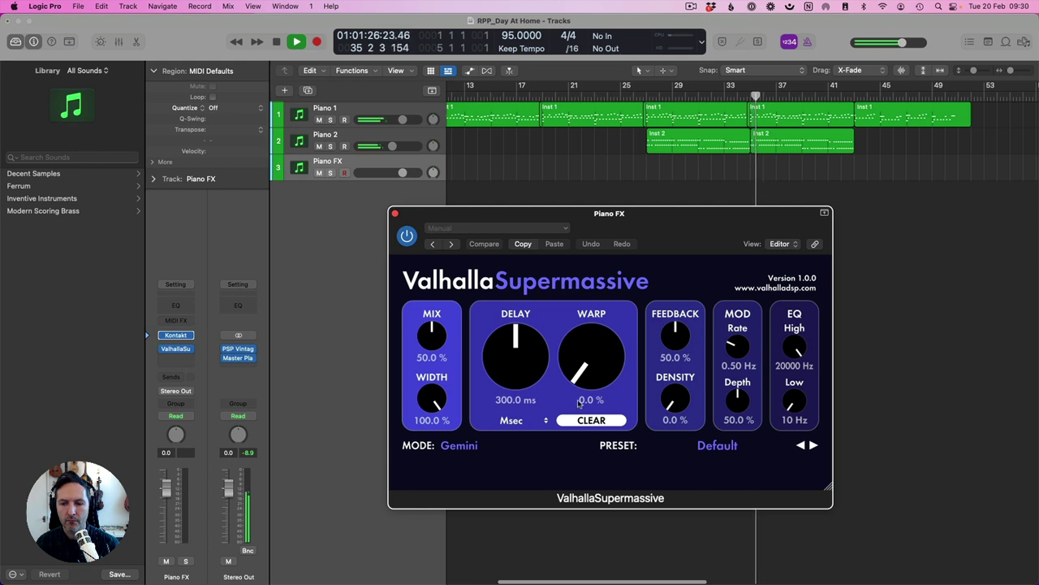
left_click(744, 451)
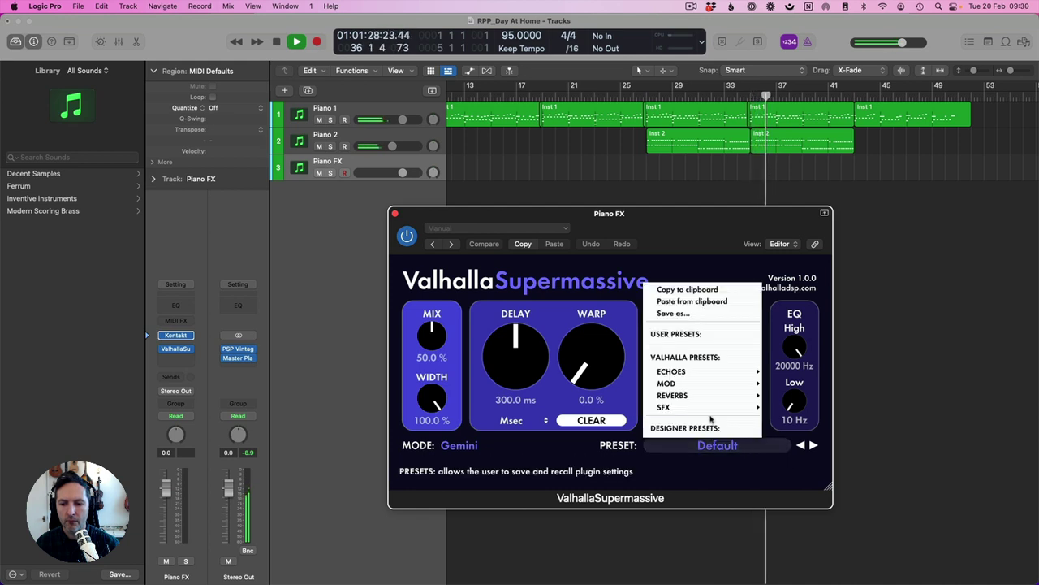
mouse_move(703, 401)
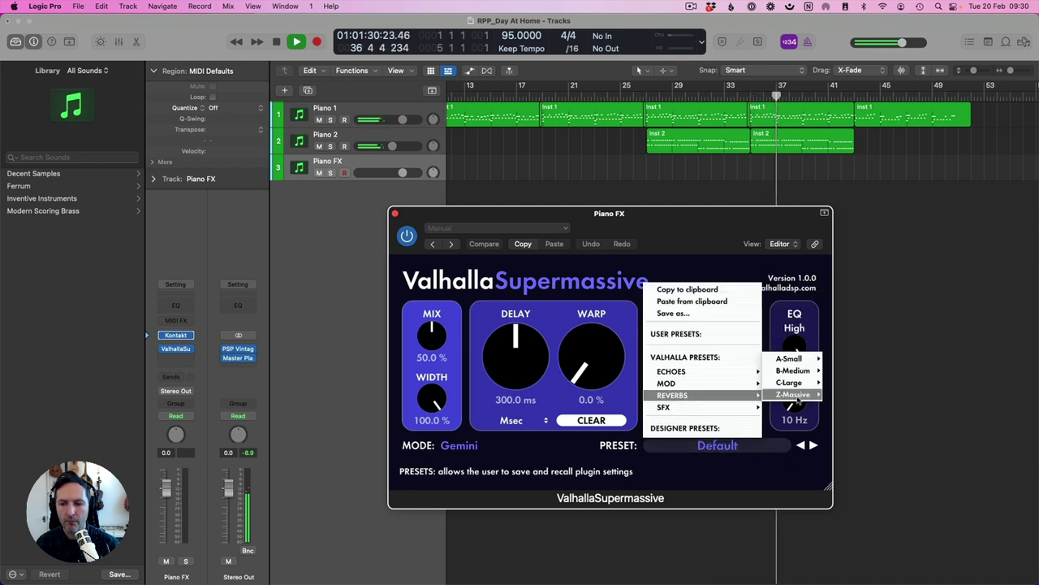
mouse_move(799, 396)
left_click(854, 322)
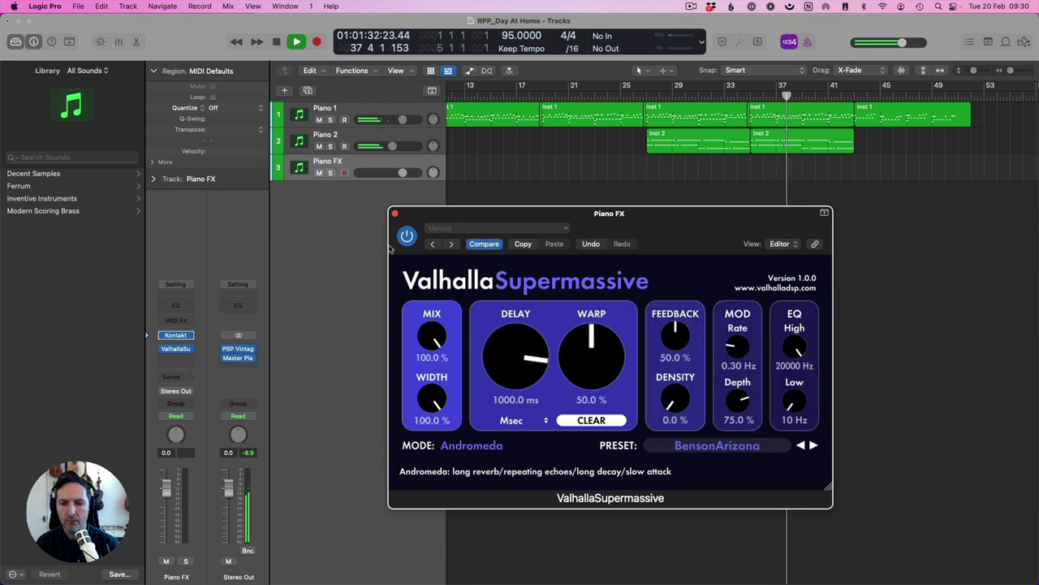
left_click(396, 213)
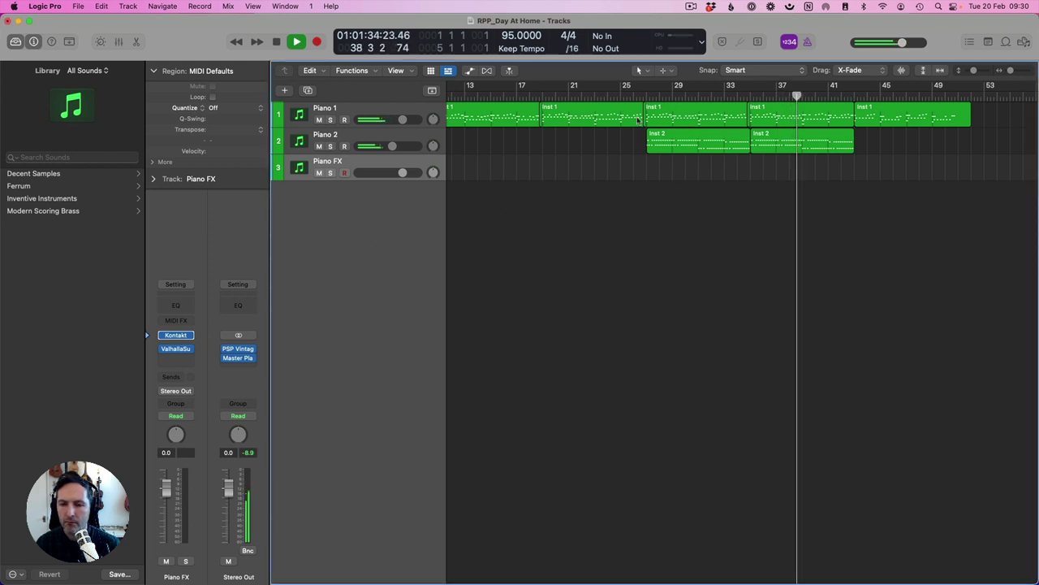
Copy all Piano 1 regions onto the Piano FX track at the same positions and lower the Piano FX volume to -13.2 dB.
scroll(639, 120, "left", 5)
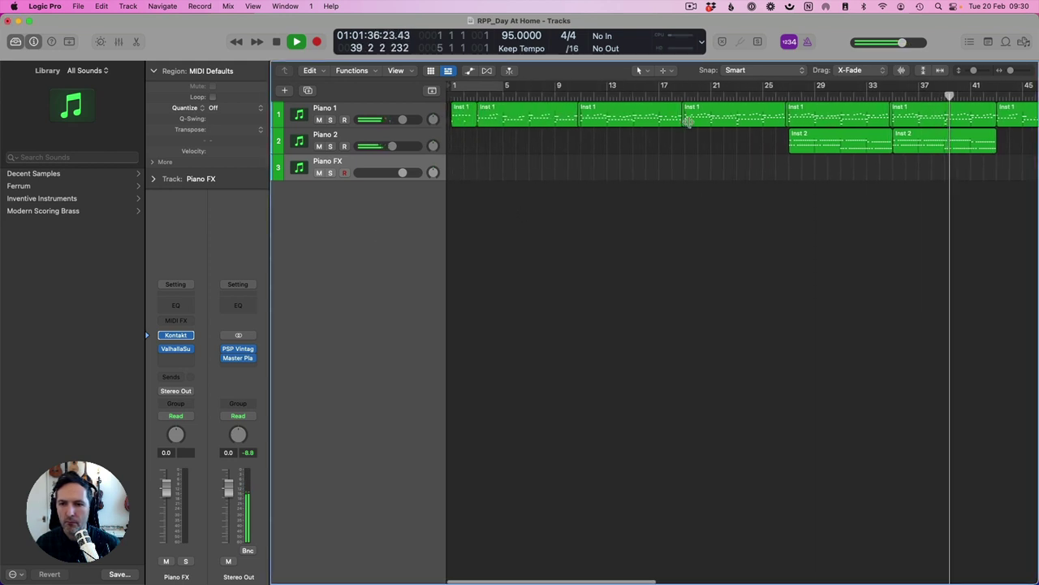
left_click(439, 114)
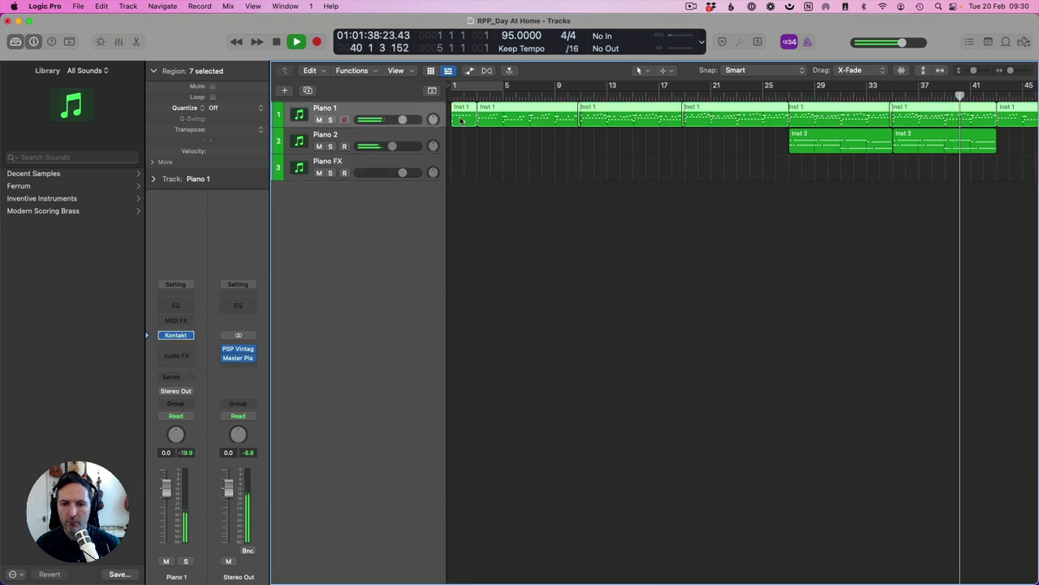
left_click_drag(461, 120, 383, 173, "alt")
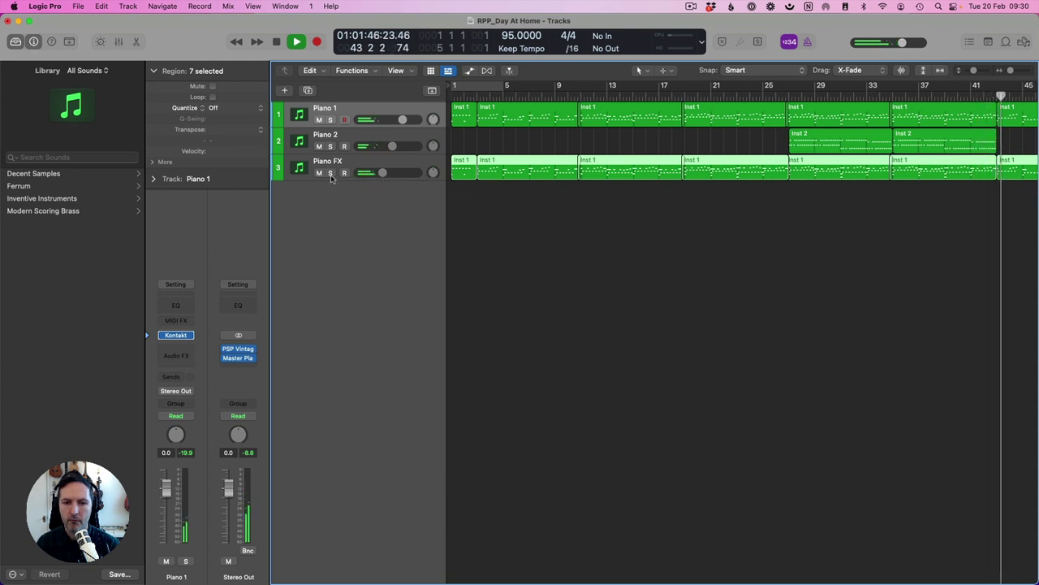
left_click_drag(377, 175, 378, 173)
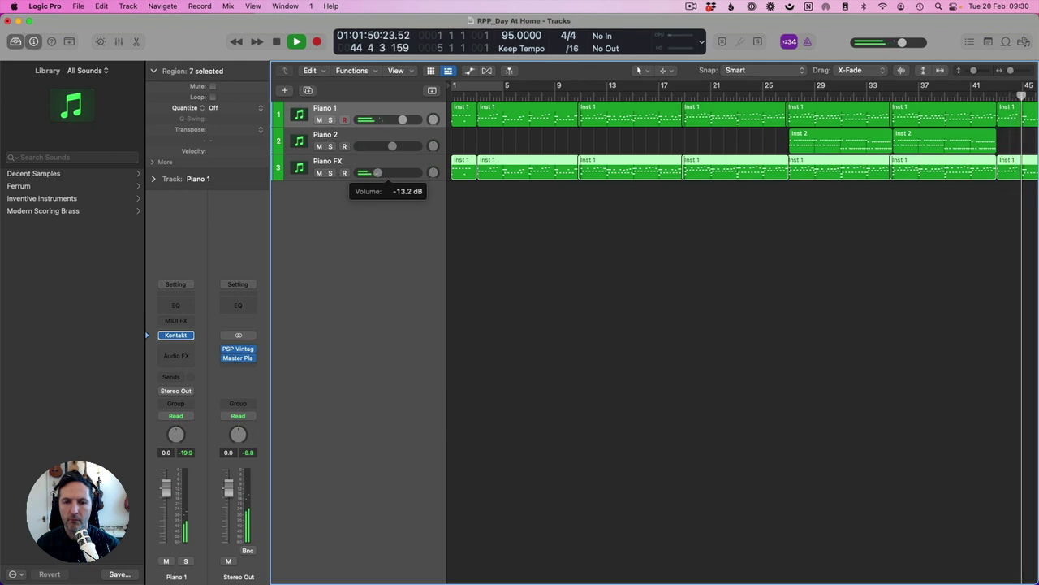
Stop playback, audition the last section from bar 43, and restart playback from the beginning of the arrangement.
key("space")
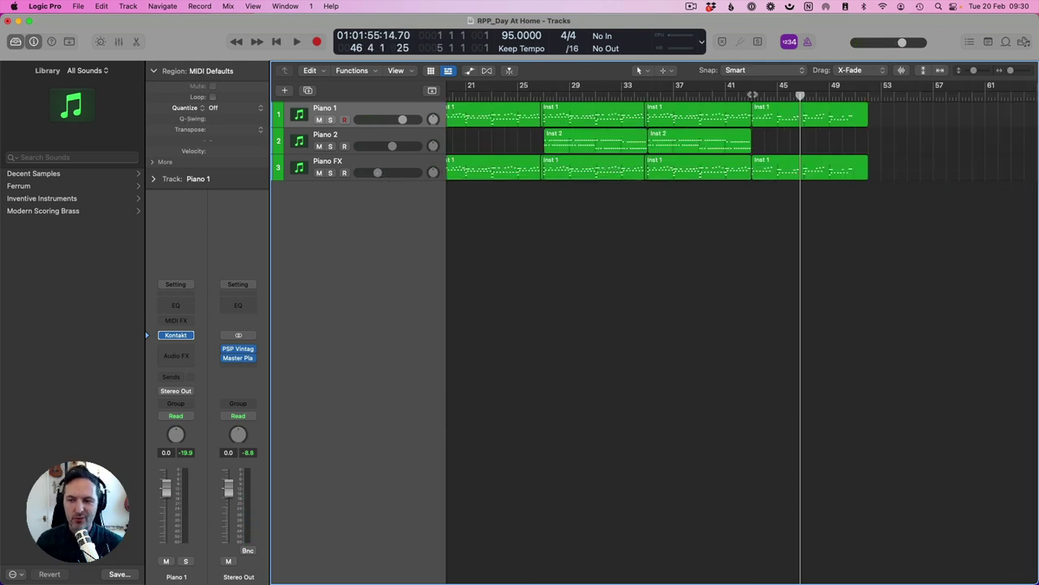
key("space")
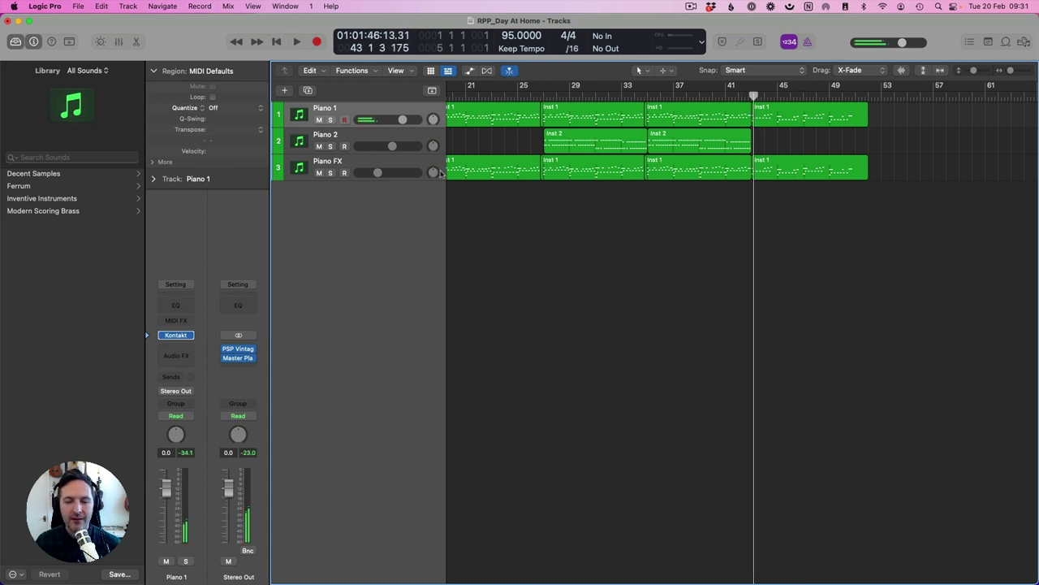
key("Return")
key("space")
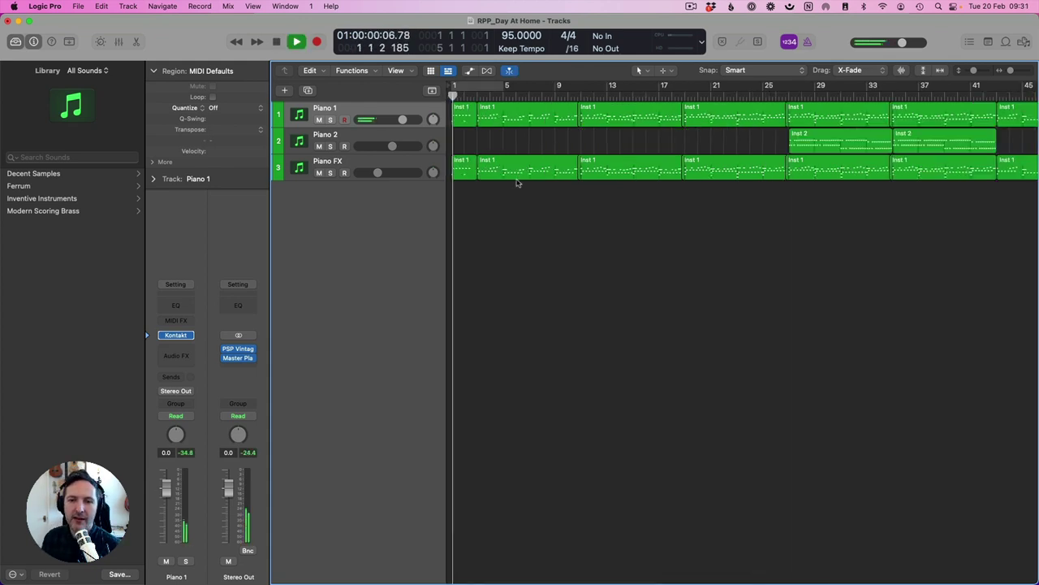
Solo the Piano FX track and insert a Single Band EQ after ValhallaSupermassive, set to Low Cut at 465 Hz.
left_click(351, 166)
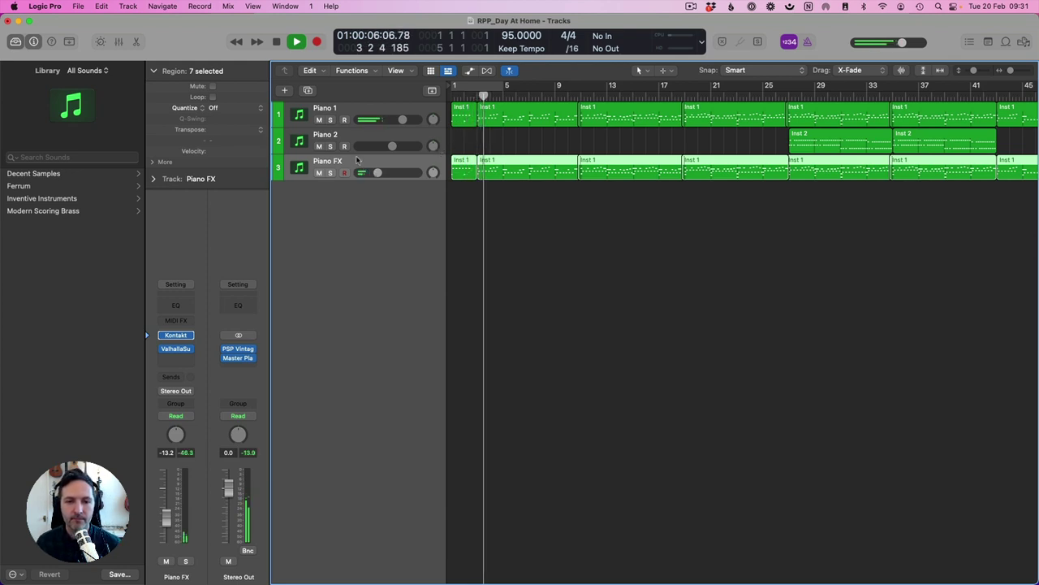
left_click(331, 173)
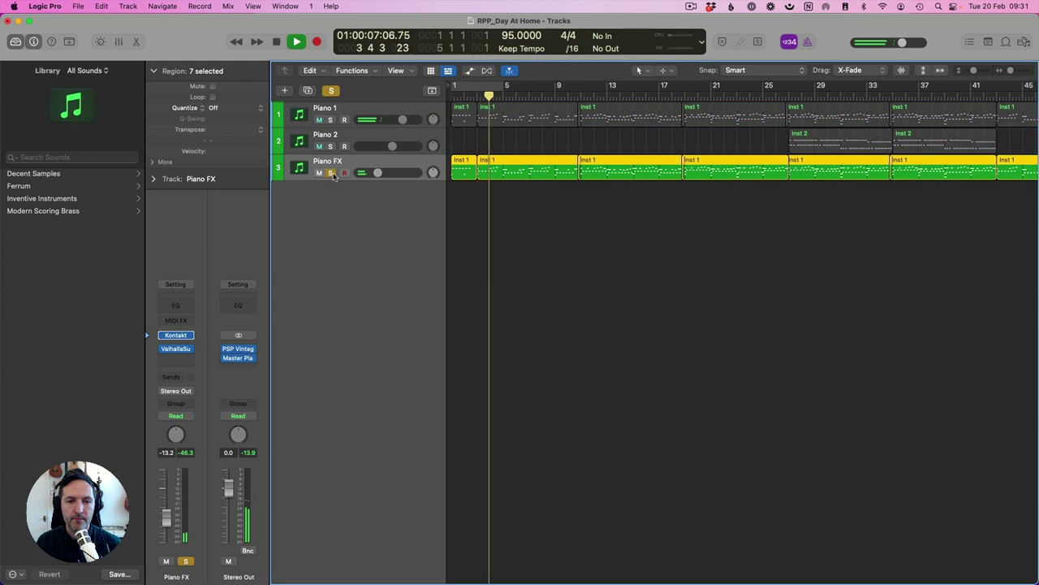
left_click(189, 359)
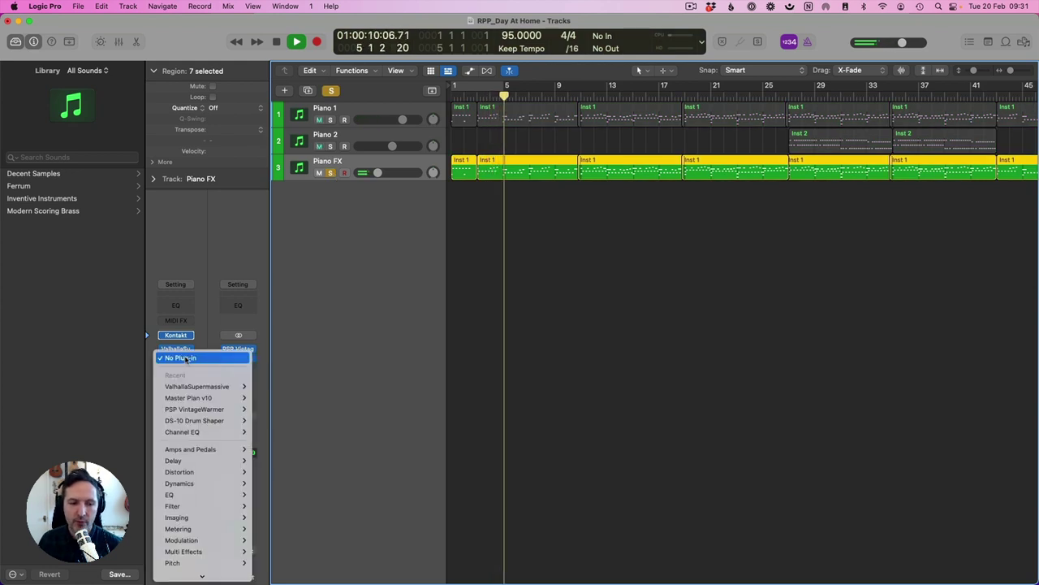
mouse_move(227, 421)
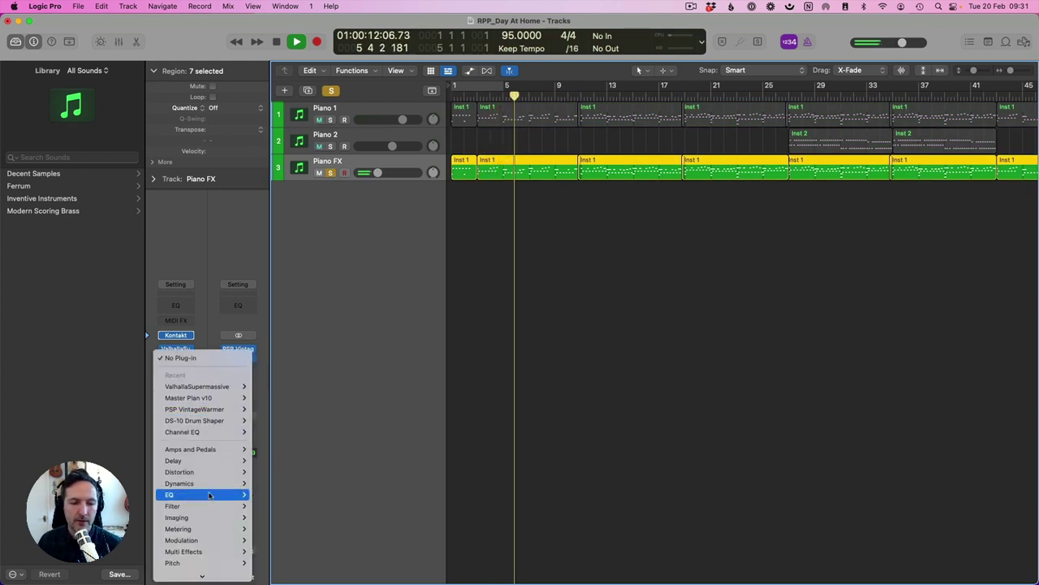
mouse_move(210, 495)
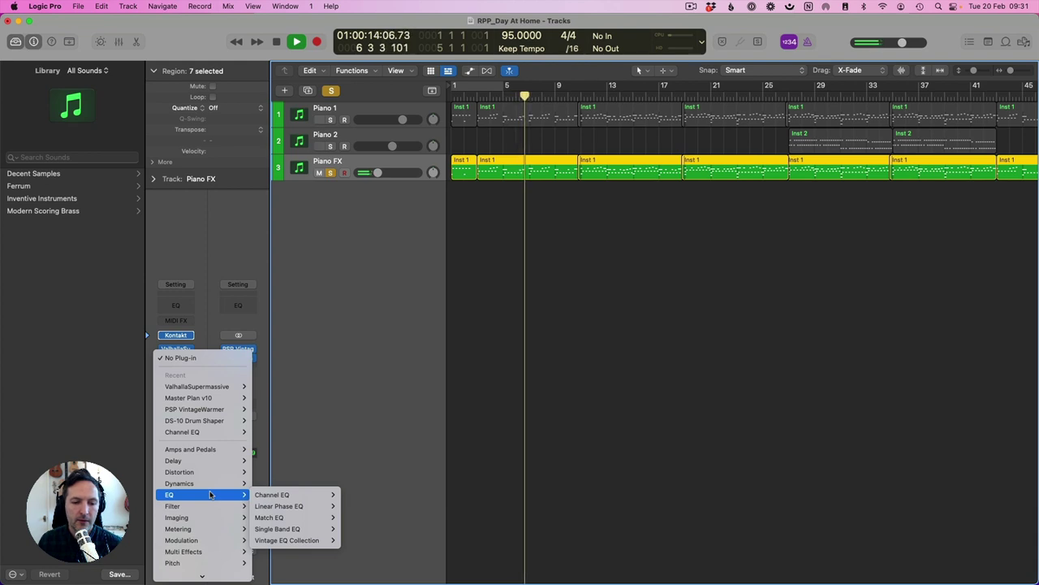
mouse_move(292, 529)
left_click(351, 529)
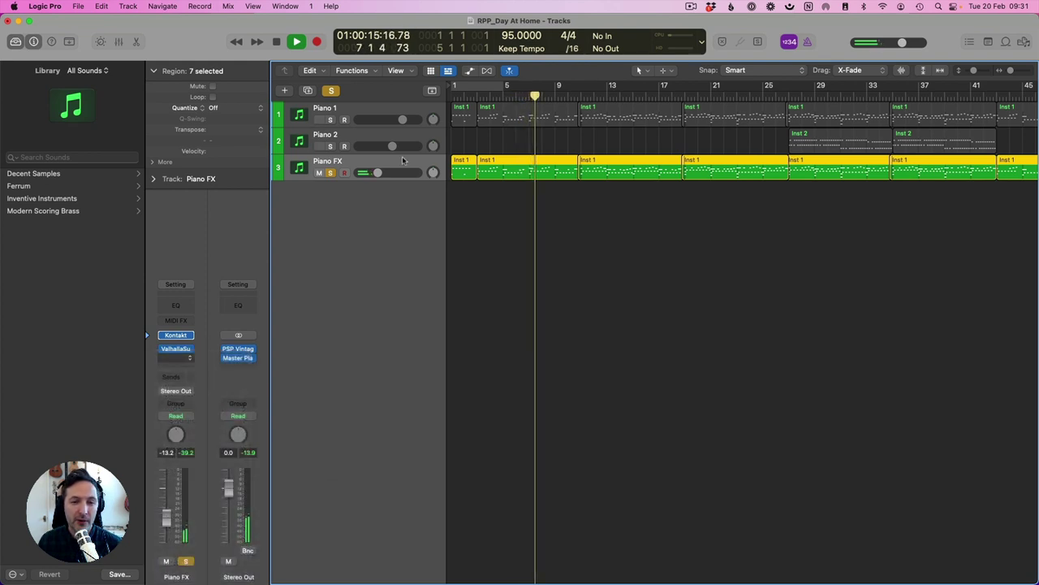
left_click_drag(372, 302, 372, 300)
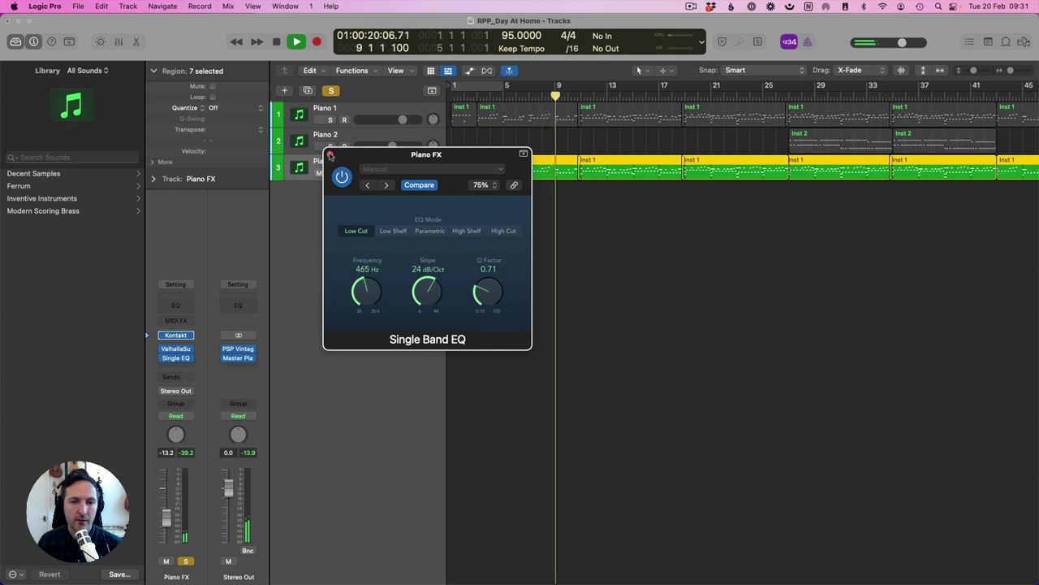
left_click(330, 154)
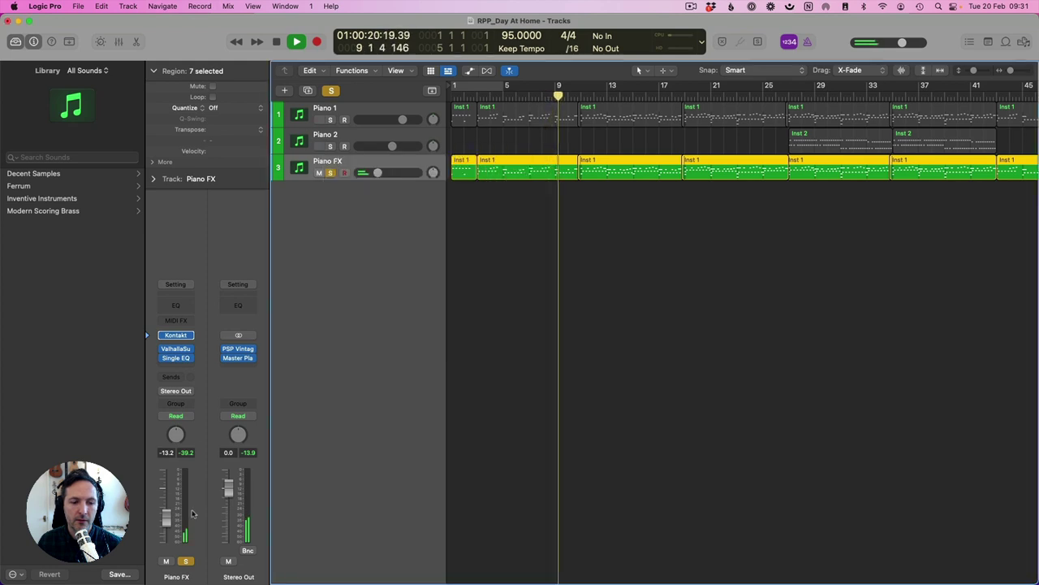
Insert a Direction Mixer after the EQ on Piano FX with its spread at 2.00, and unsolo the track.
left_click(184, 369)
mouse_move(200, 467)
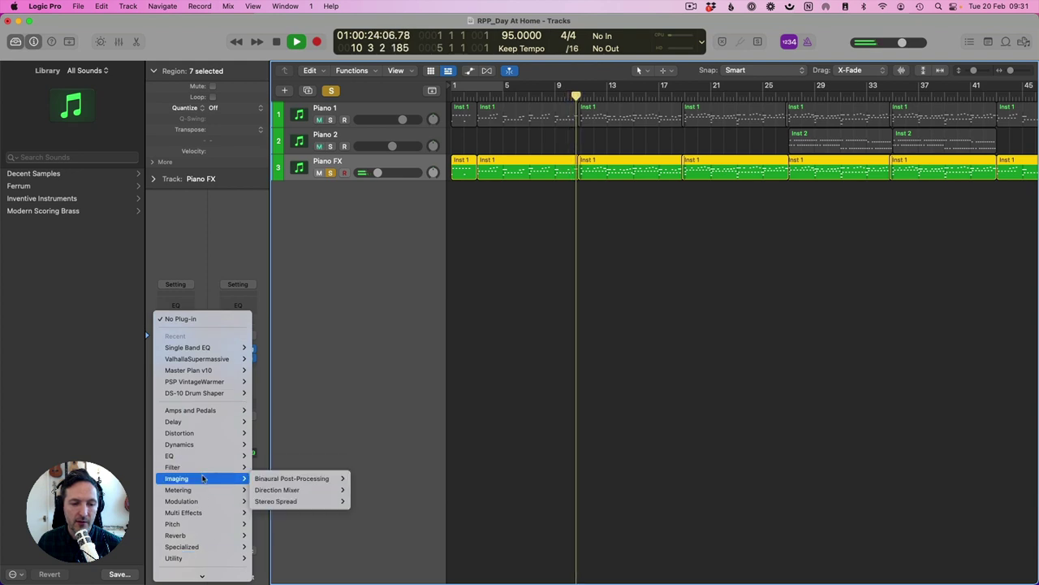
left_click(395, 476)
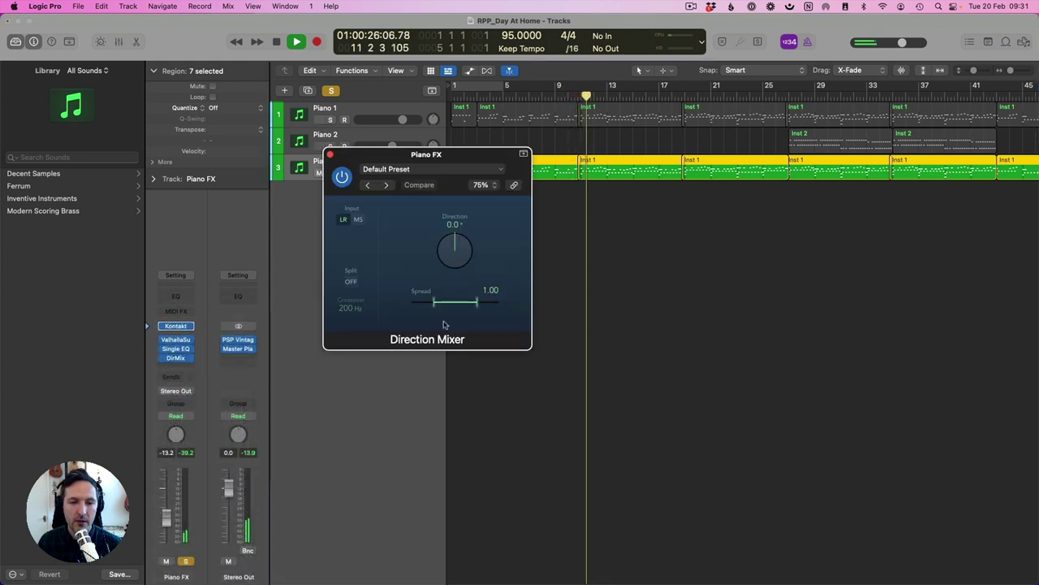
left_click_drag(455, 302, 517, 303)
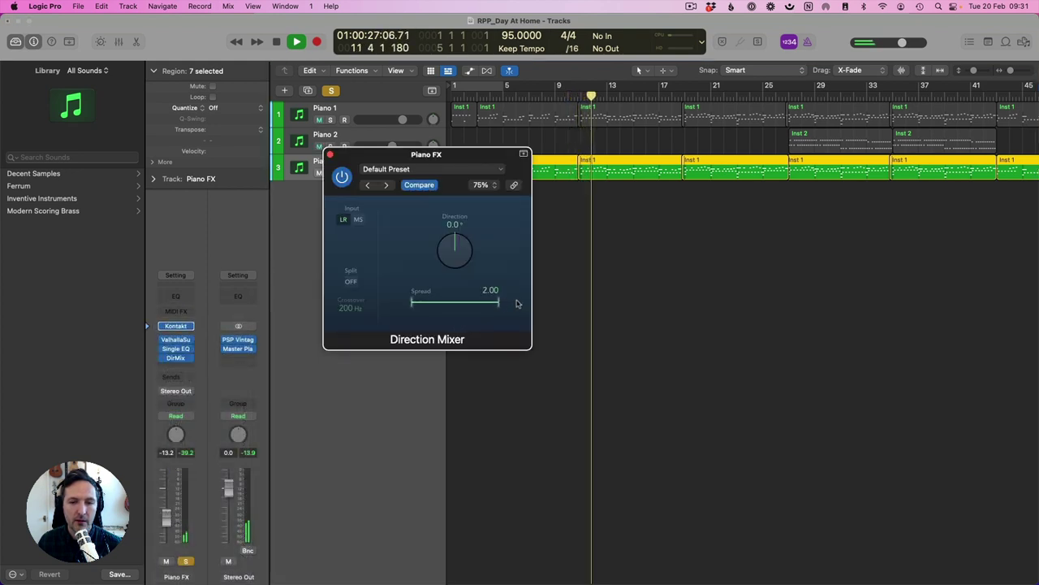
left_click(330, 154)
key("s")
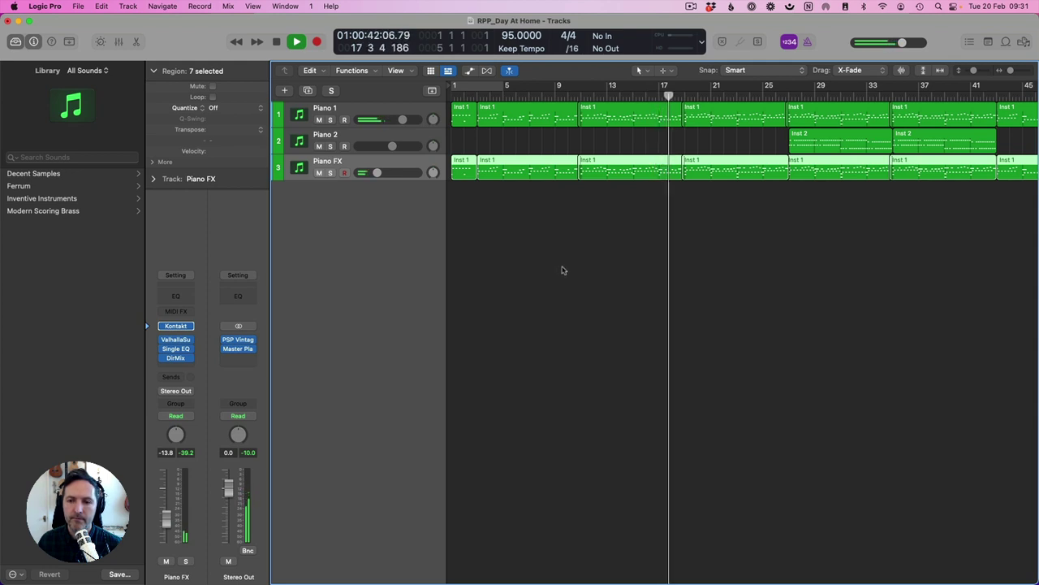
Compare the piano mix during playback by toggling solo on Piano FX and muting it.
left_click(331, 173)
left_click(330, 173)
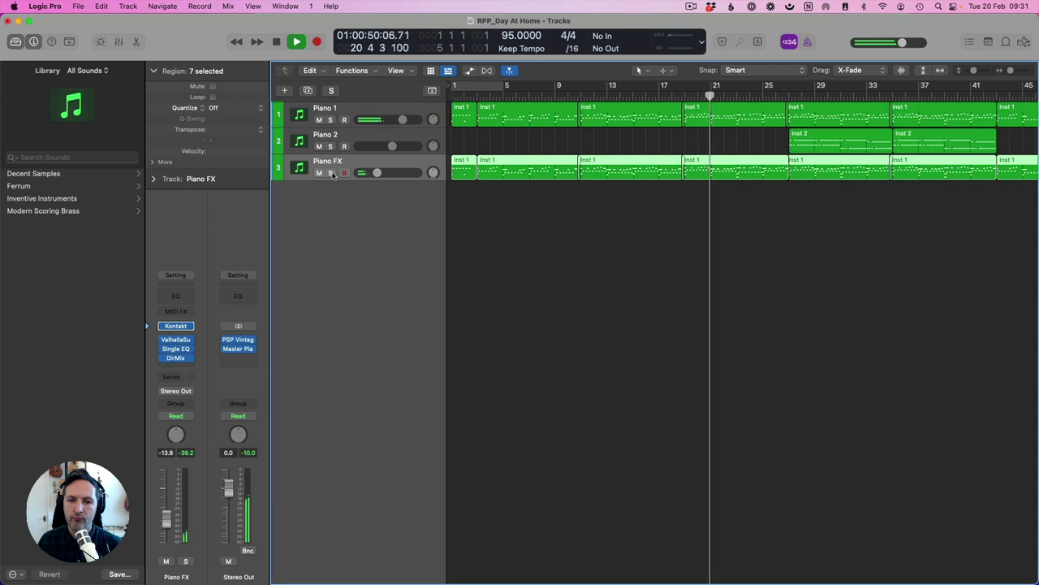
left_click(319, 173)
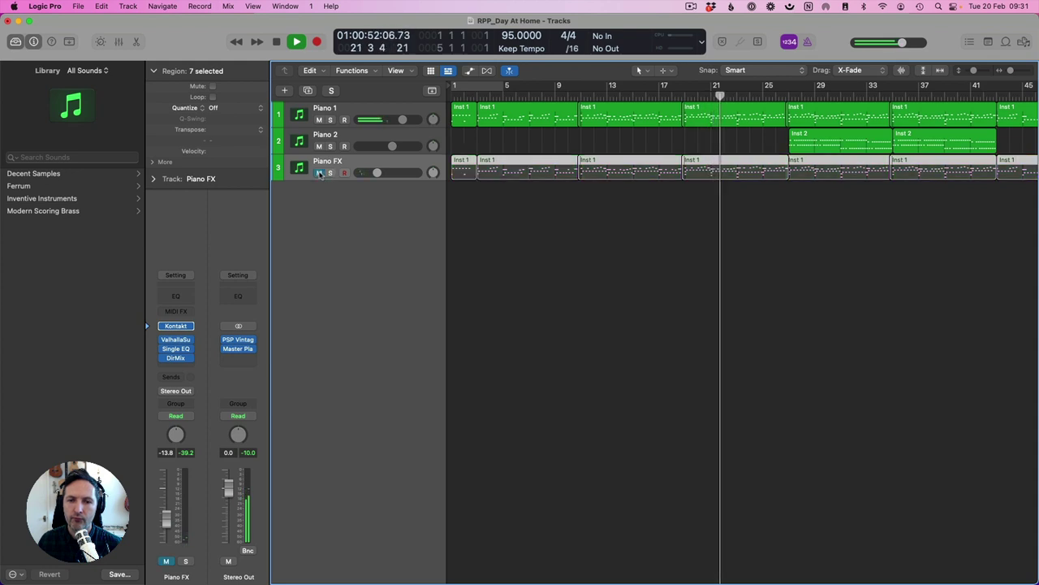
left_click(342, 107)
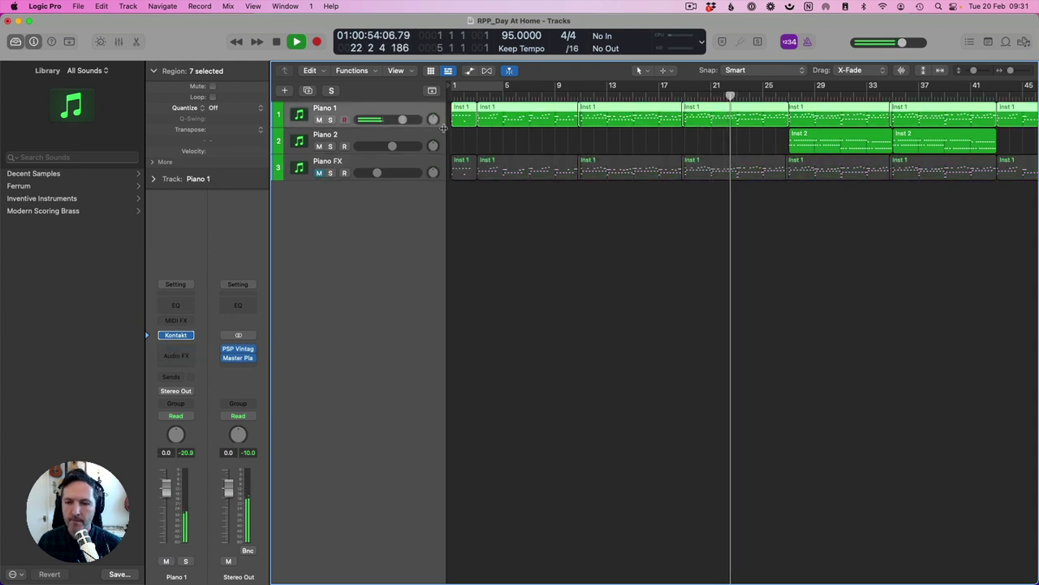
Transpose all Piano FX regions by +12 and unmute the track to audition it soloed and in the mix.
left_click(324, 163)
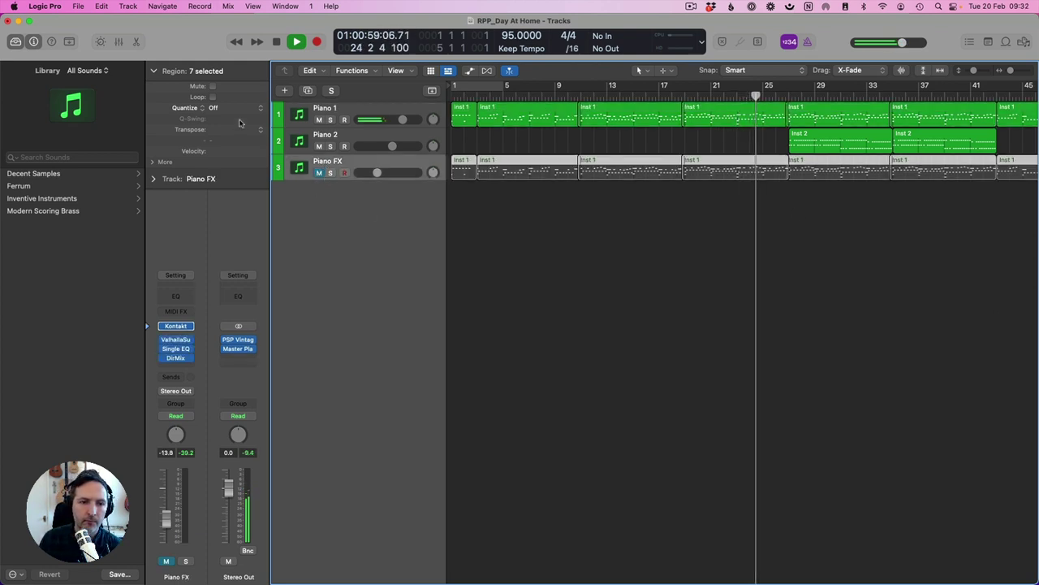
left_click(153, 163)
left_click(215, 129)
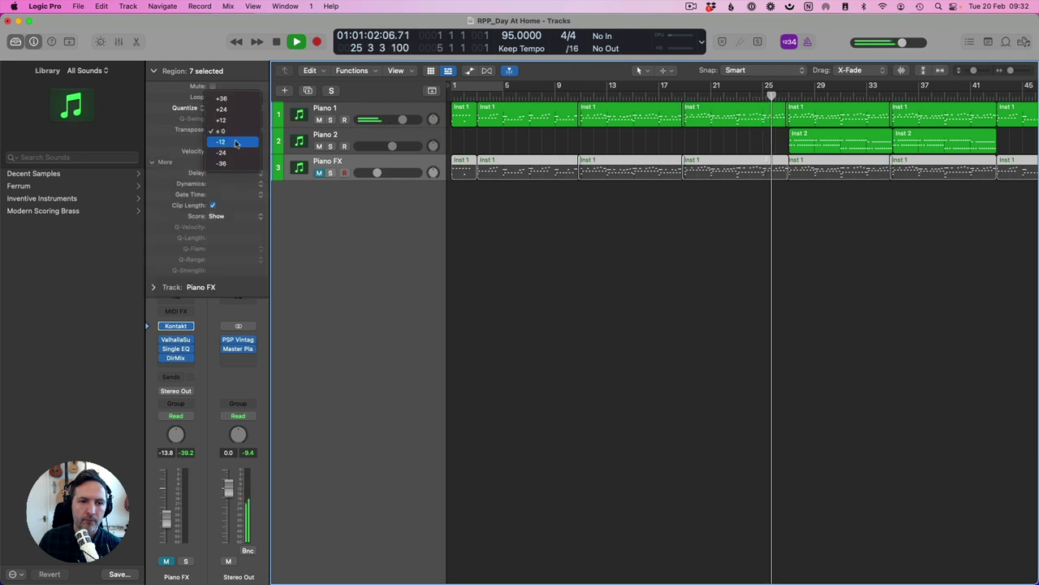
left_click(215, 120)
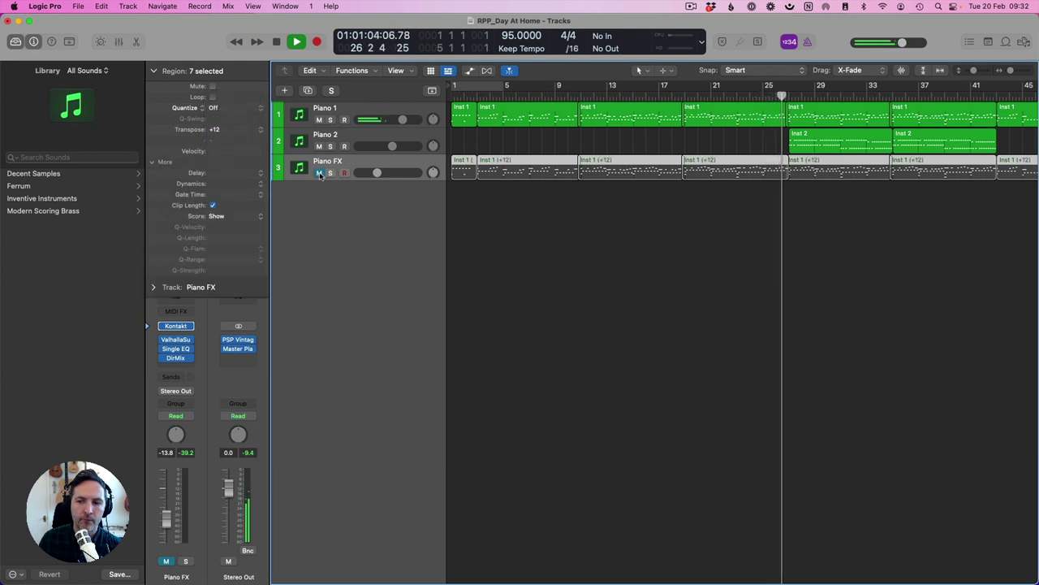
left_click(319, 173)
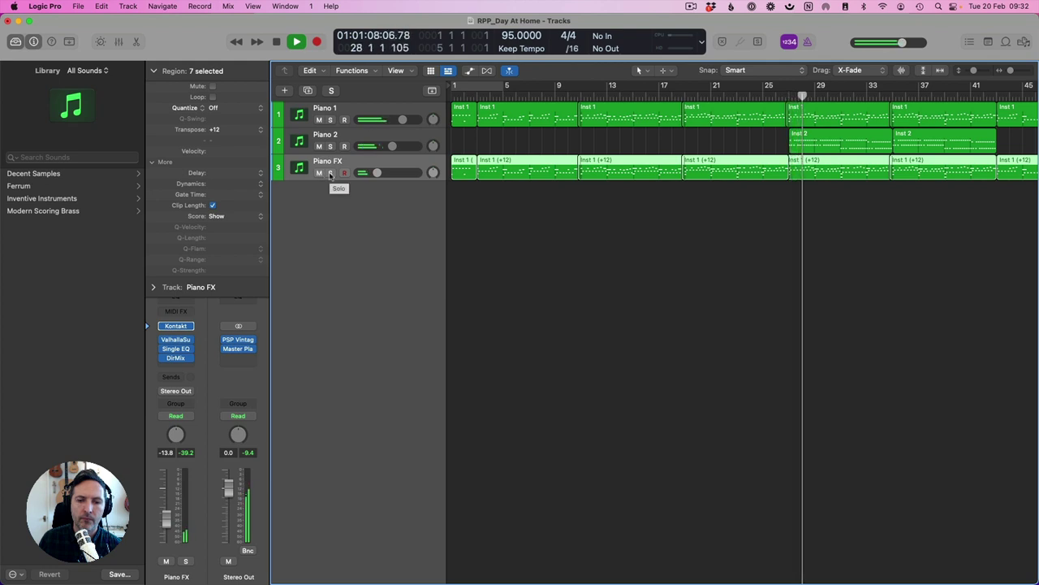
left_click(331, 174)
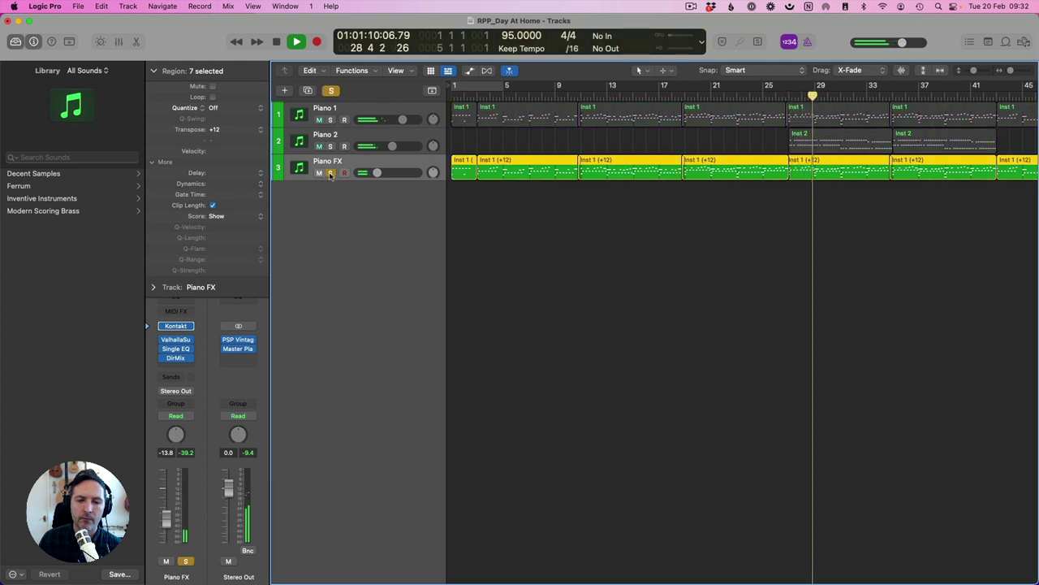
left_click(330, 173)
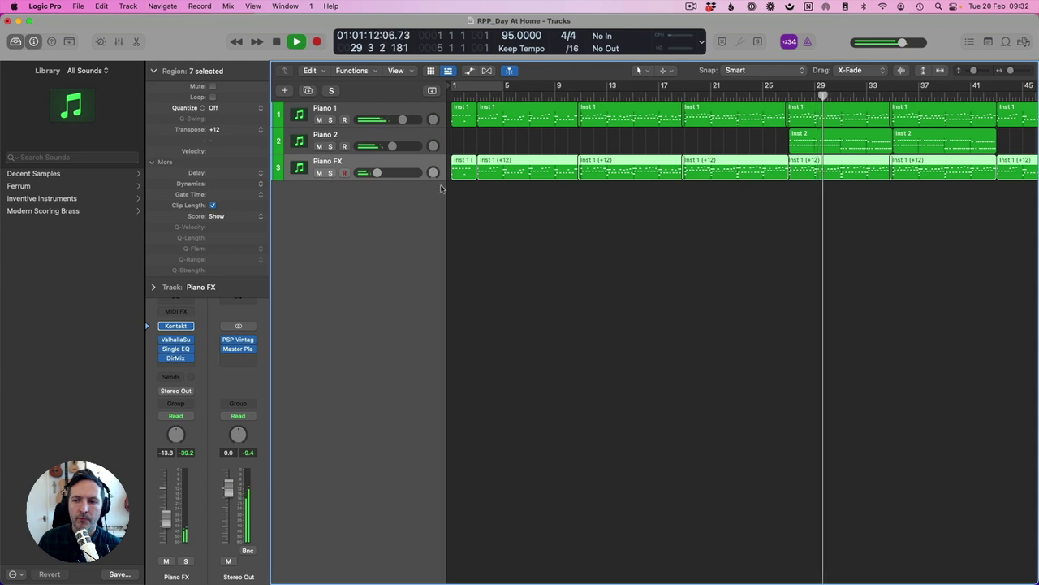
Delete the four Piano FX regions that come before the Piano 2 part enters at bar 27.
left_click(744, 207)
left_click_drag(739, 207, 460, 174)
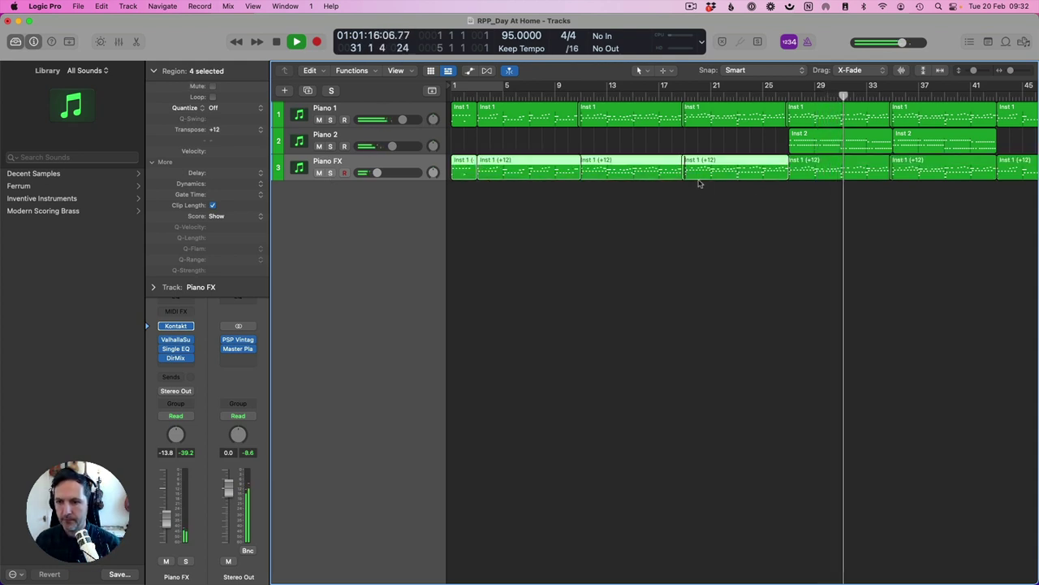
key("Delete")
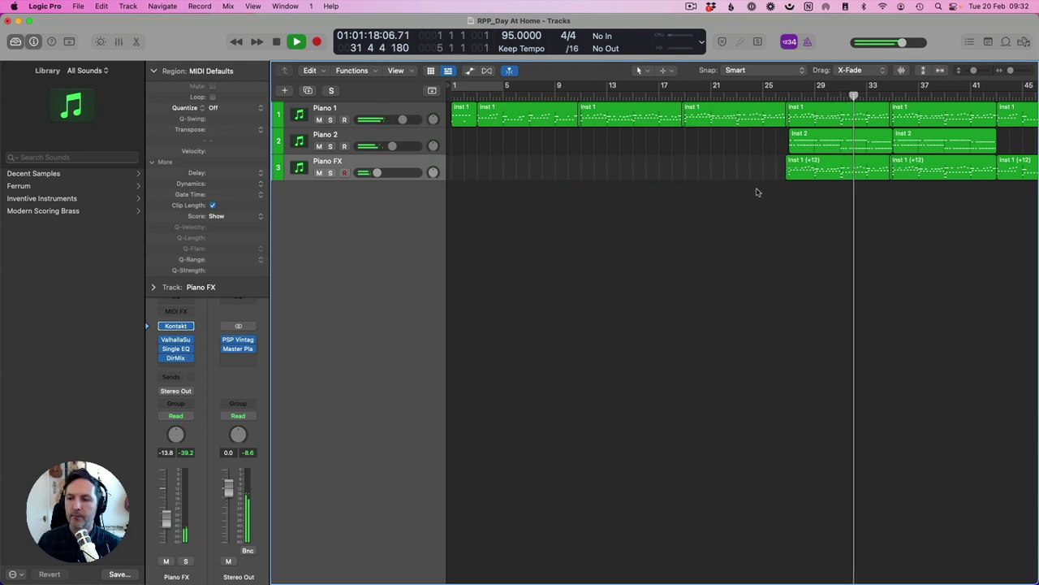
Lower the Piano FX track volume to about -17.8 dB.
scroll(754, 190, "right", 5)
scroll(678, 203, "right", 2)
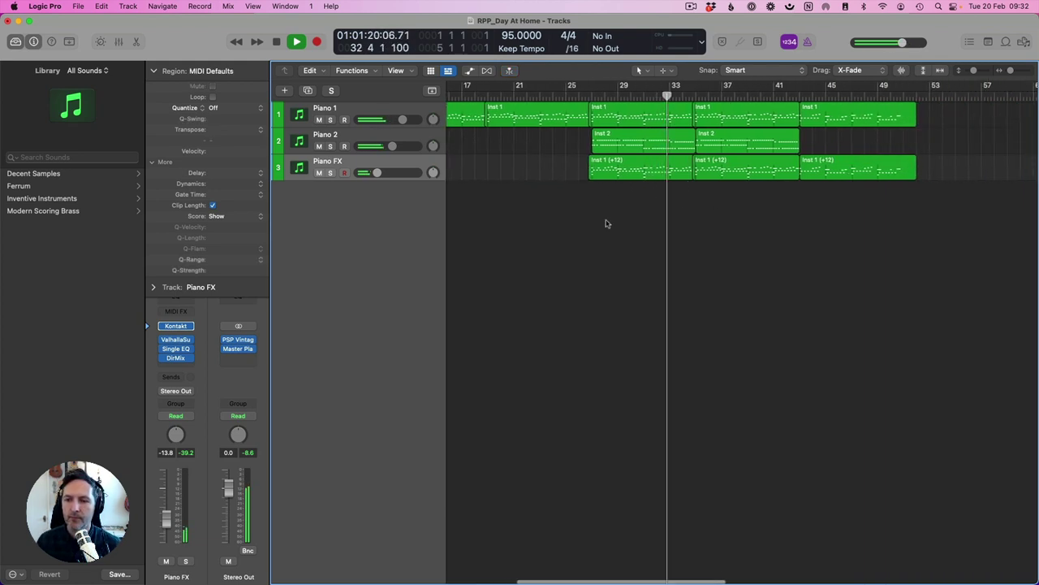
mouse_move(377, 173)
left_click_drag(377, 172, 372, 172)
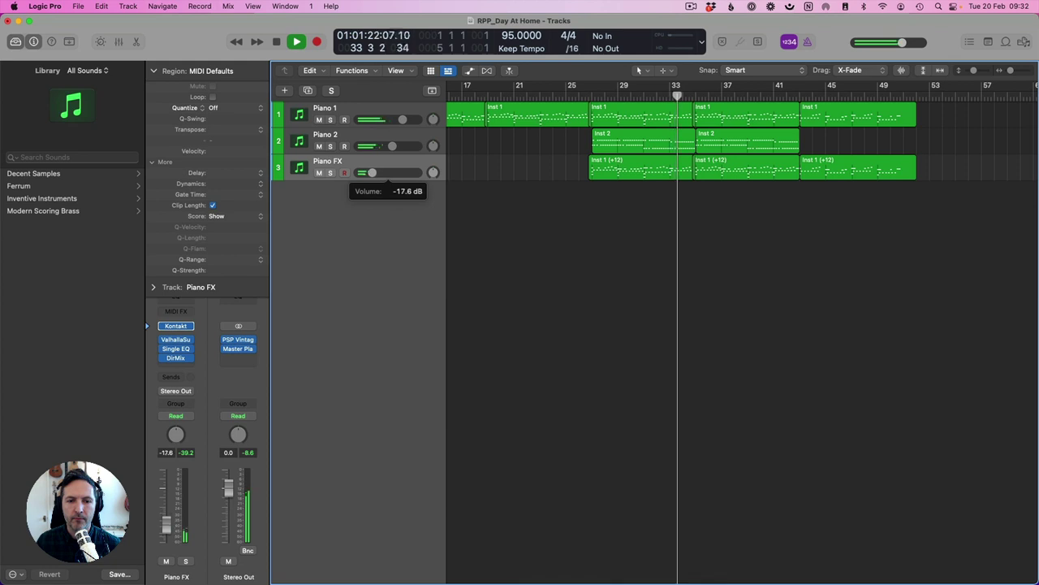
Replay from bar 27, comparing Piano FX soloed, together with Piano 1, and in the full mix.
left_click(353, 137)
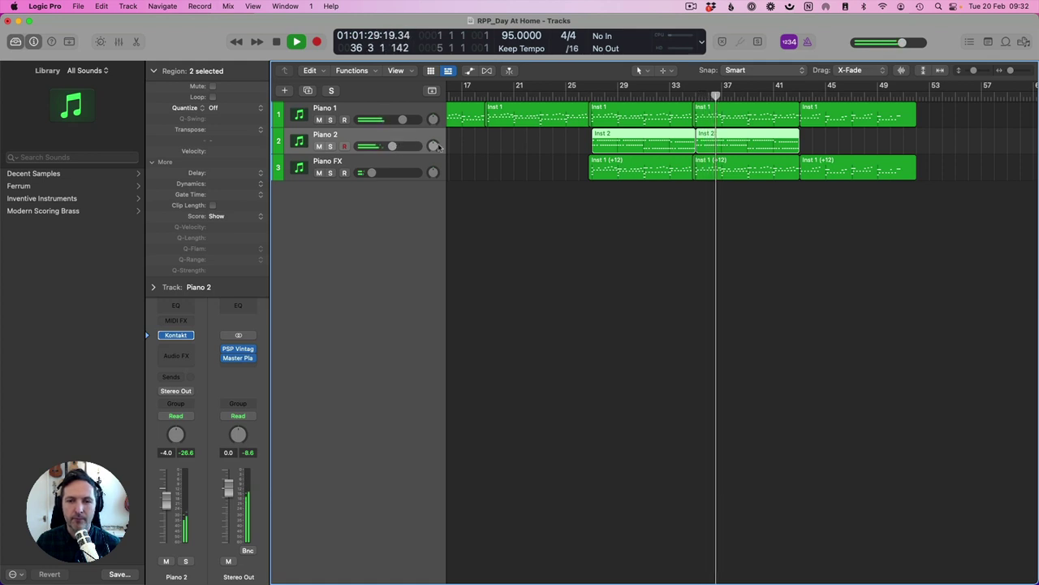
left_click(387, 113)
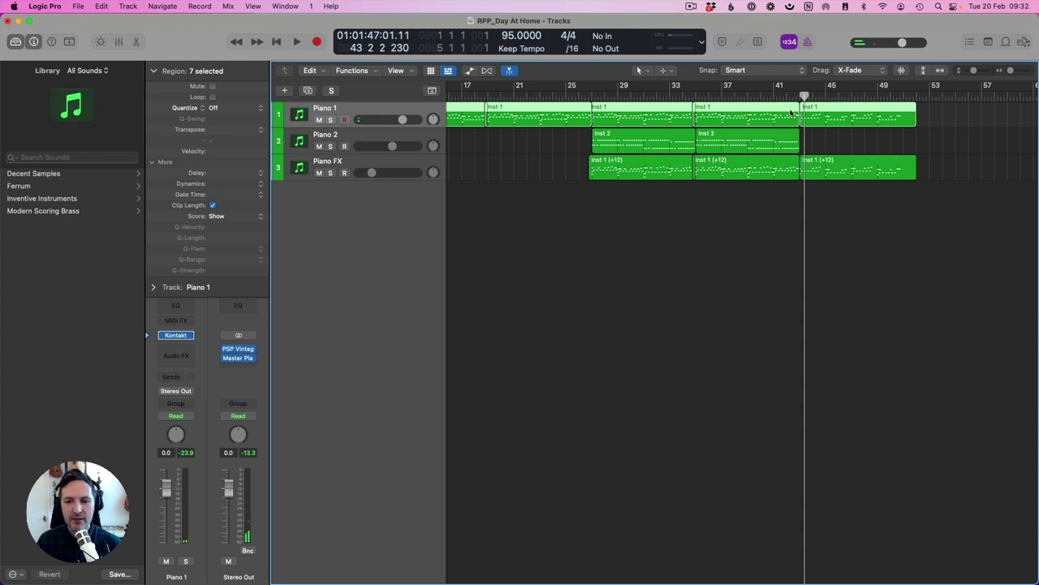
key("space")
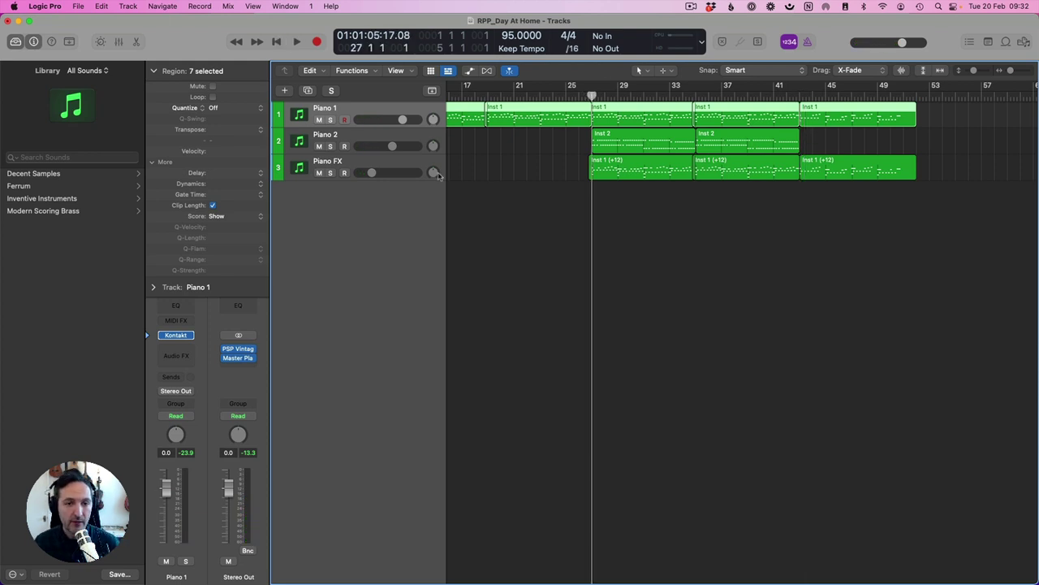
left_click(352, 163)
key("space")
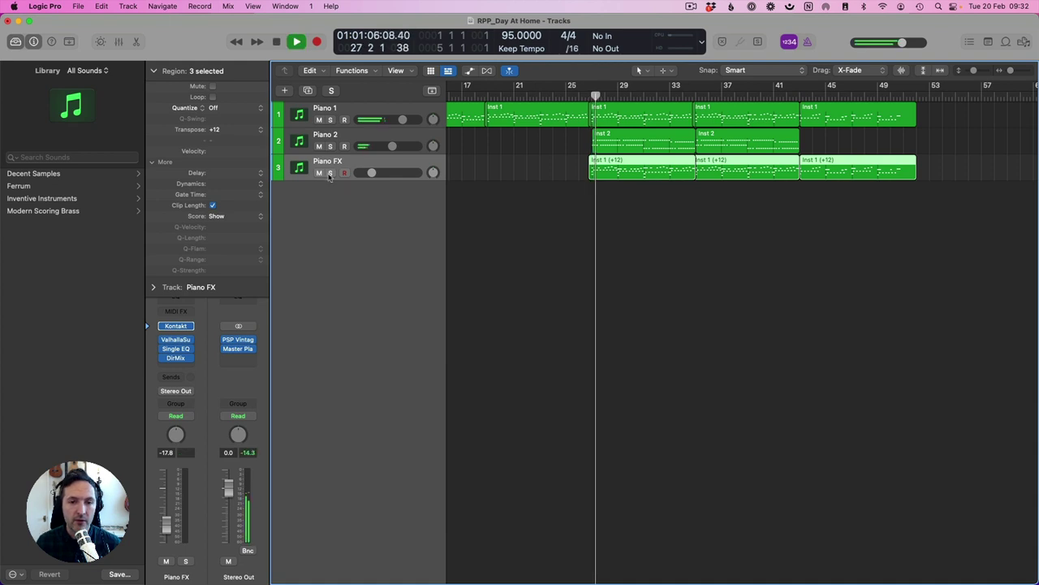
left_click(330, 173)
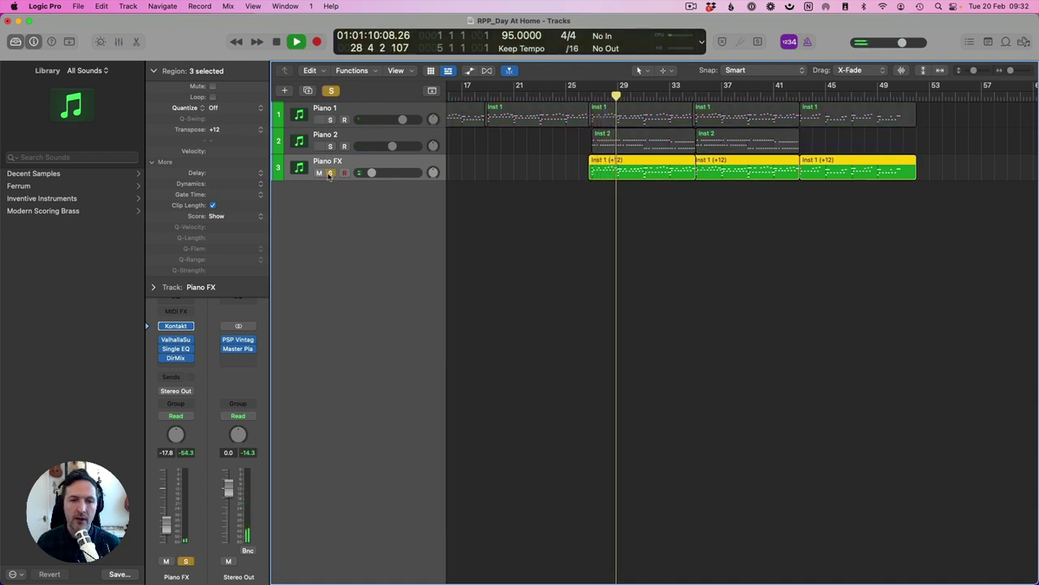
left_click(329, 120)
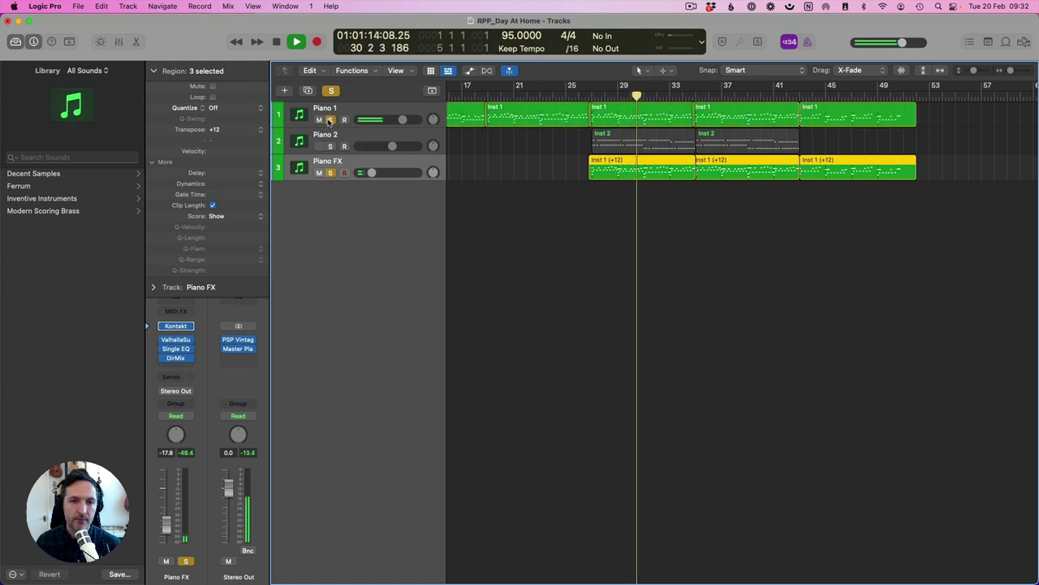
left_click(330, 172, "alt")
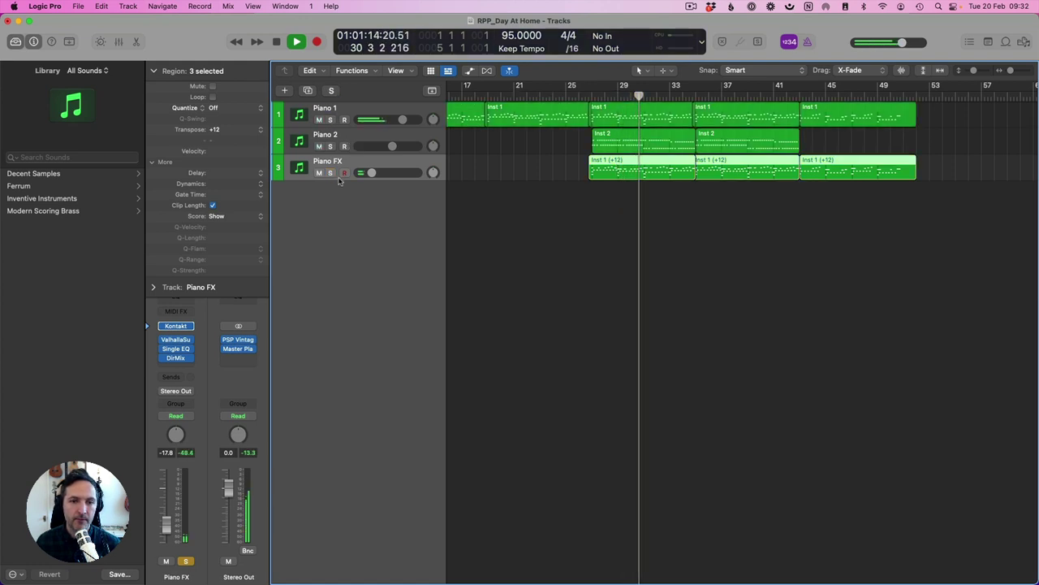
Check the ValhallaSupermassive settings on Piano FX, close the plug-in window, and play the arrangement from bar 27.
left_click(176, 340)
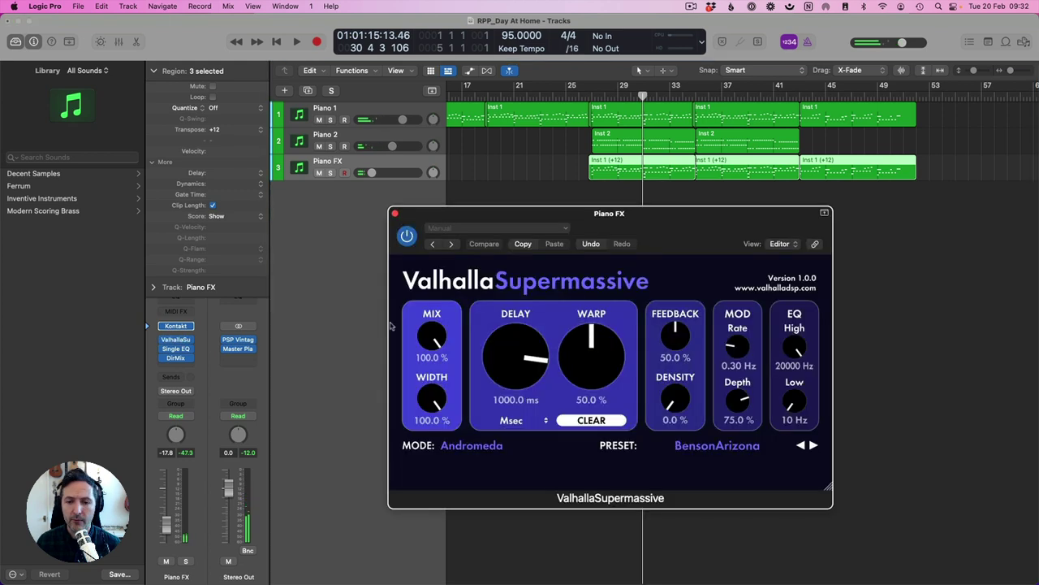
left_click(395, 213)
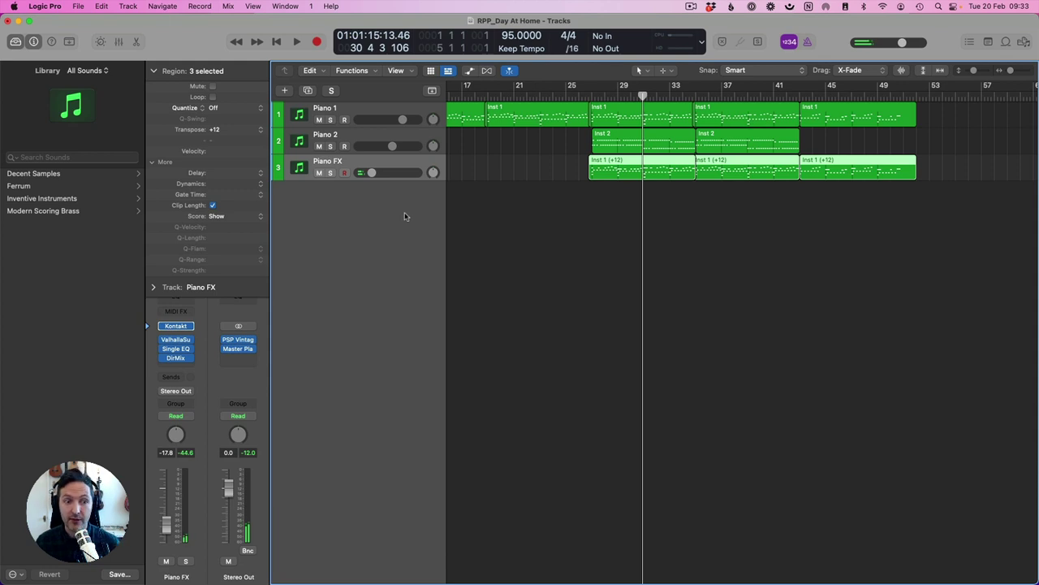
left_click(599, 99)
key("space")
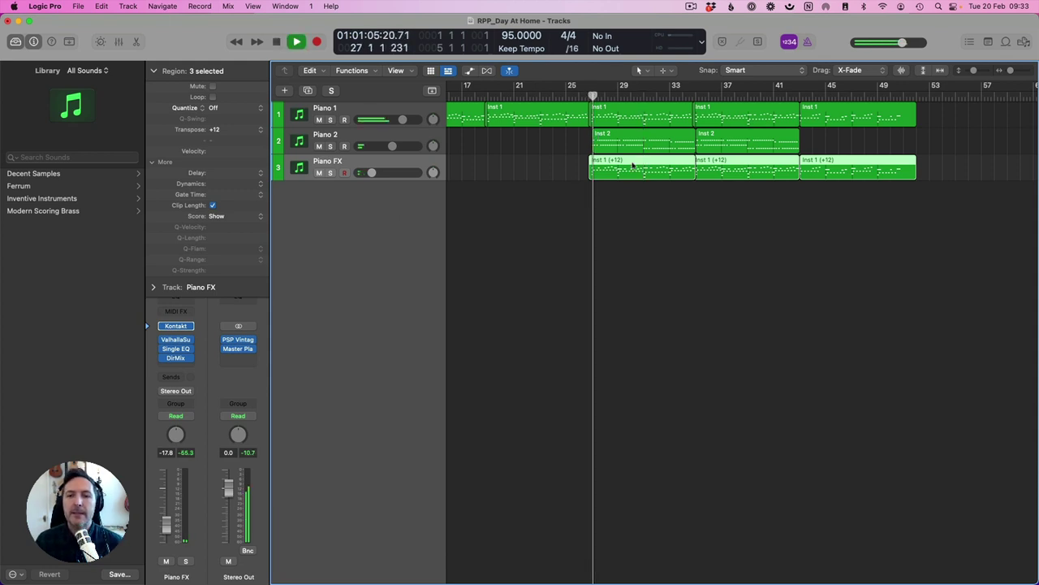
Stop playback and check the PSP VintageWarmer and Master Plan settings on the Stereo Out, closing each plug-in window.
left_click(541, 179)
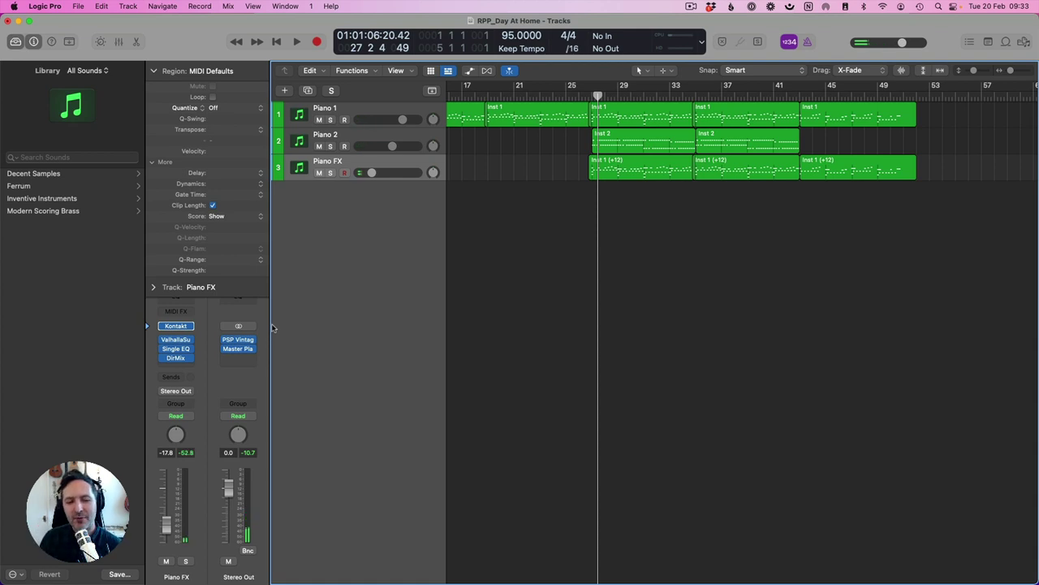
left_click(238, 340)
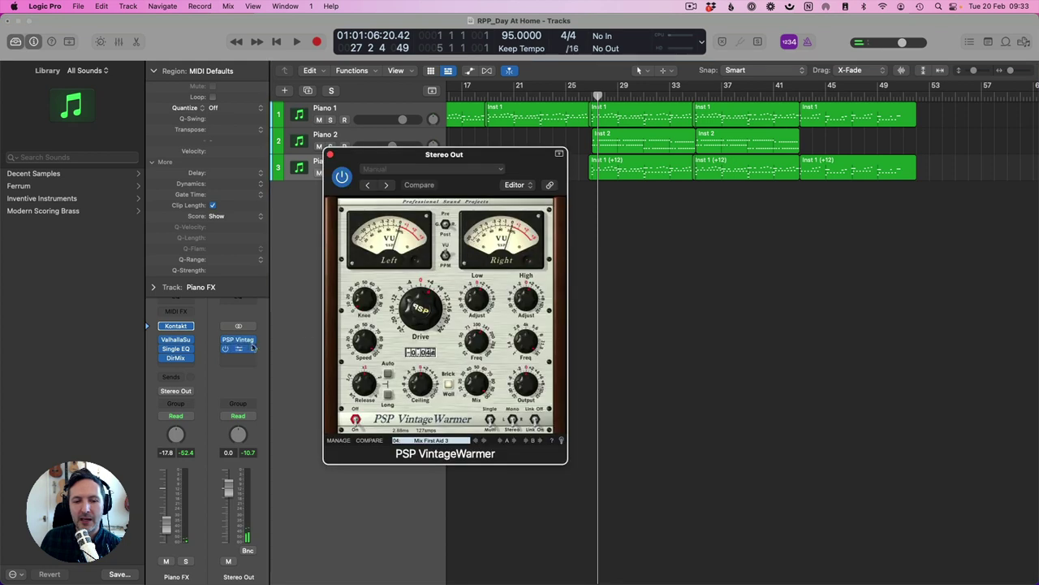
left_click_drag(350, 164, 349, 116)
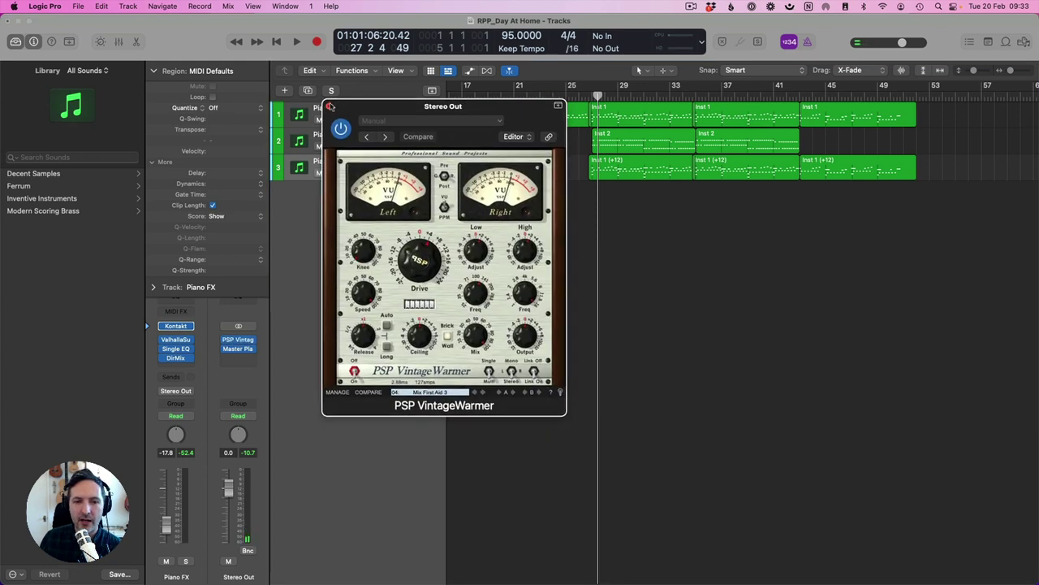
left_click(331, 106)
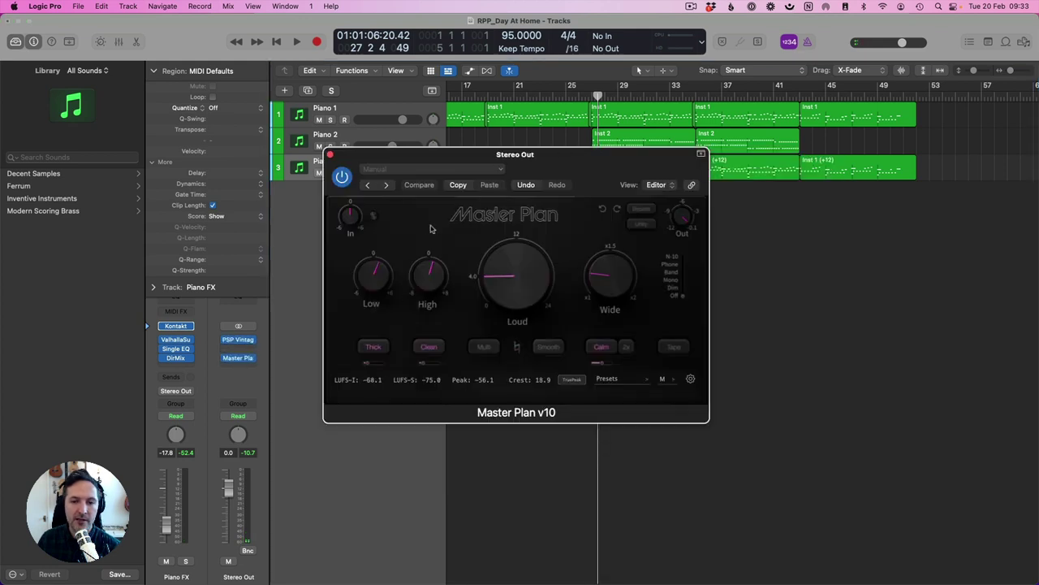
left_click(330, 154)
Insert Native Instruments Passive EQ on the Stereo Out between PSP VintageWarmer and Master Plan.
left_click(248, 349)
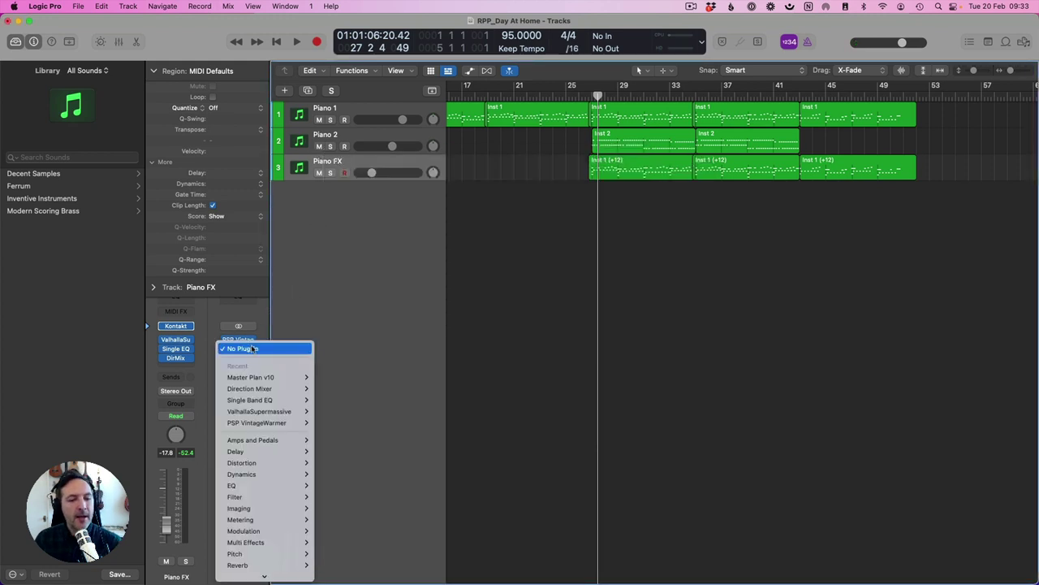
mouse_move(248, 573)
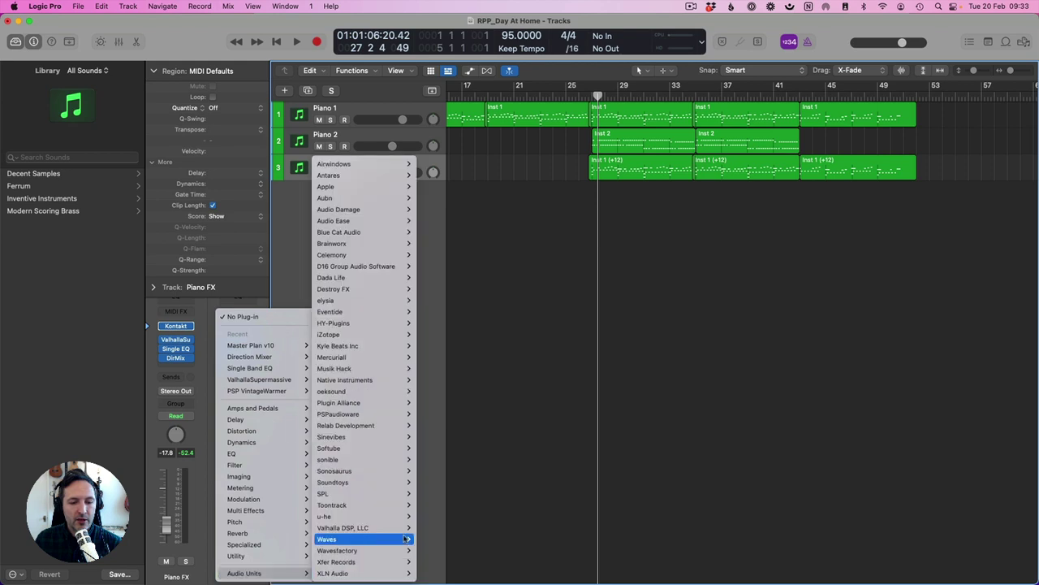
mouse_move(382, 379)
mouse_move(453, 381)
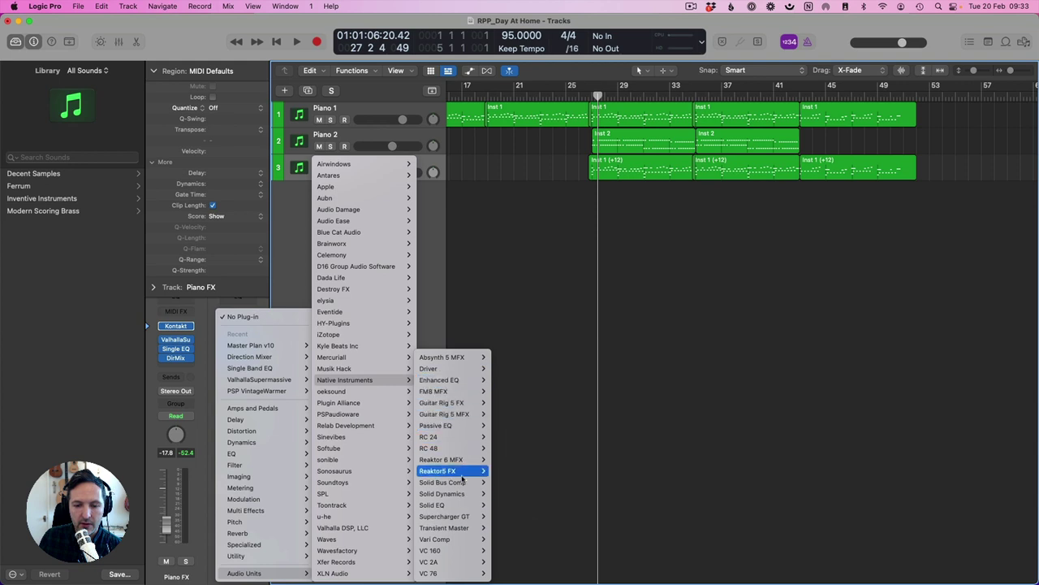
mouse_move(460, 485)
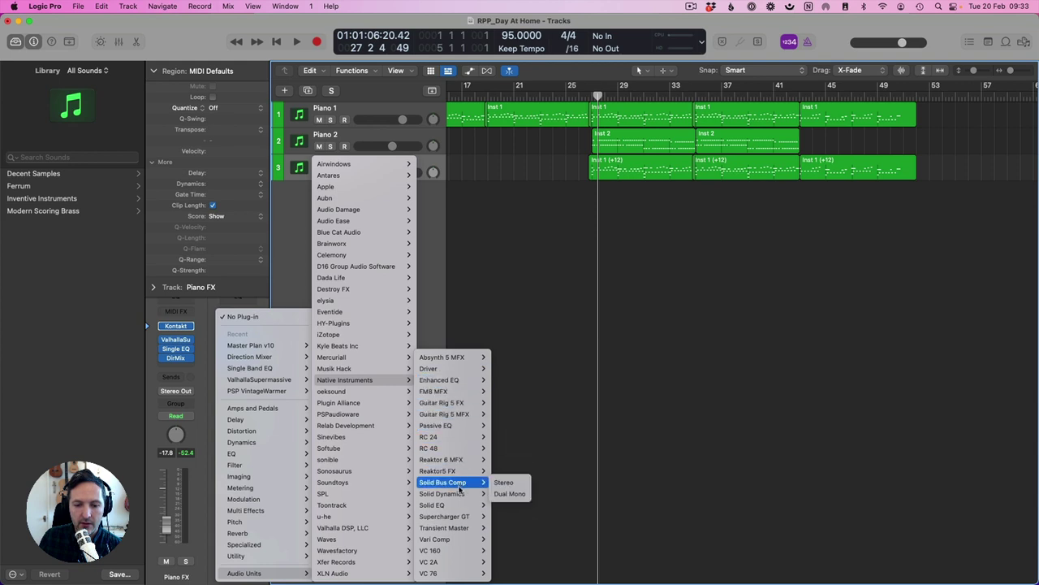
mouse_move(460, 425)
left_click(502, 425)
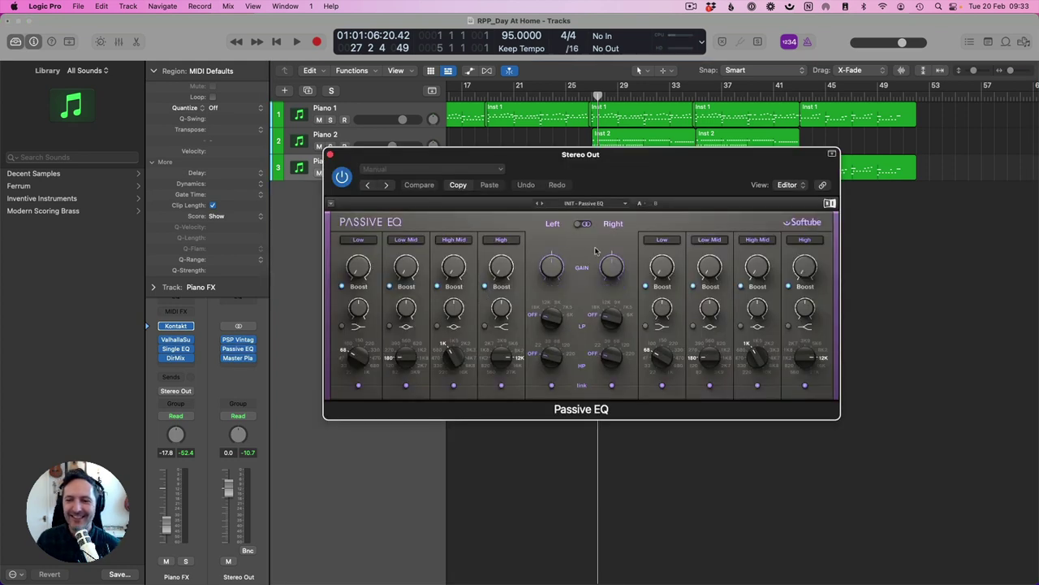
Load the Mastering Club preset in Passive EQ and compare it bypassed and active during playback, closing the plug-in window.
left_click(588, 205)
scroll(585, 366, "down", 2)
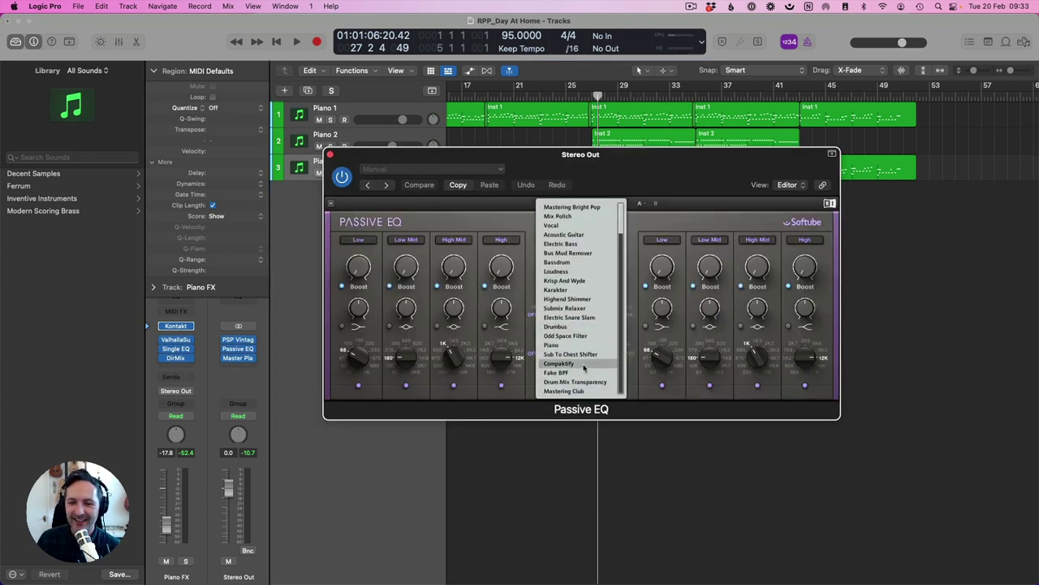
left_click(579, 392)
key("space")
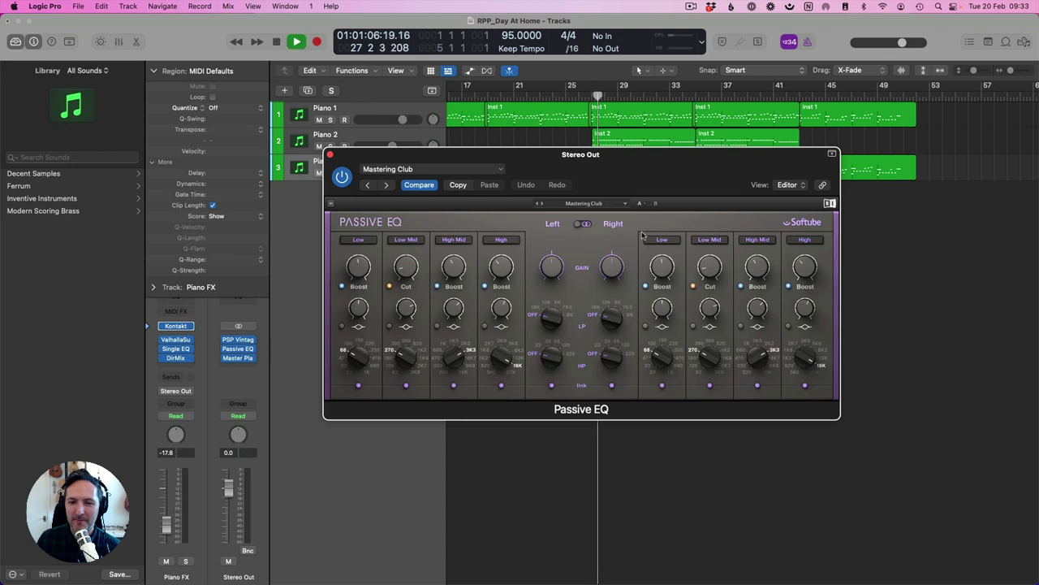
left_click(342, 176)
left_click(341, 177)
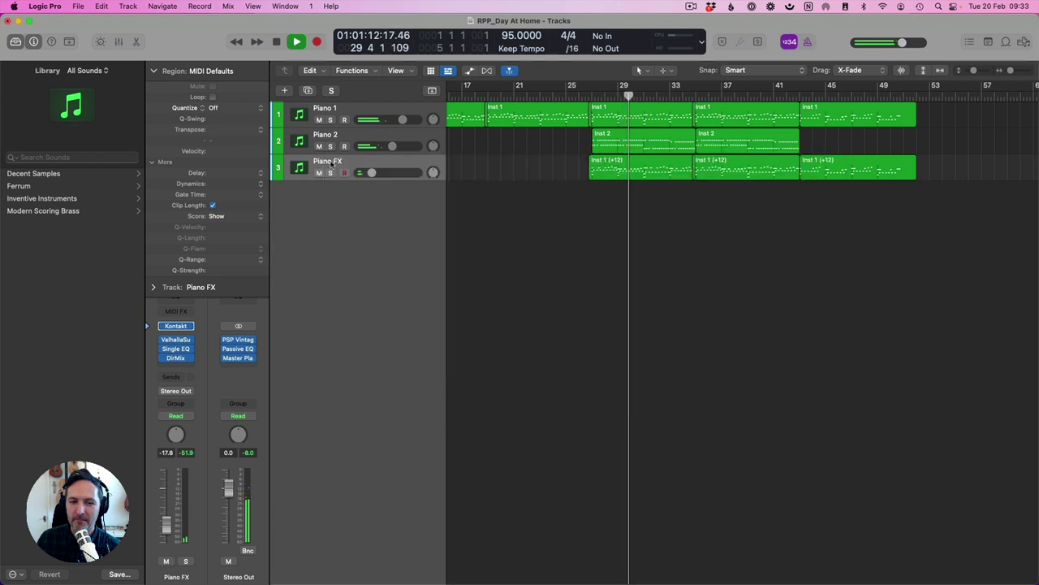
left_click(330, 155)
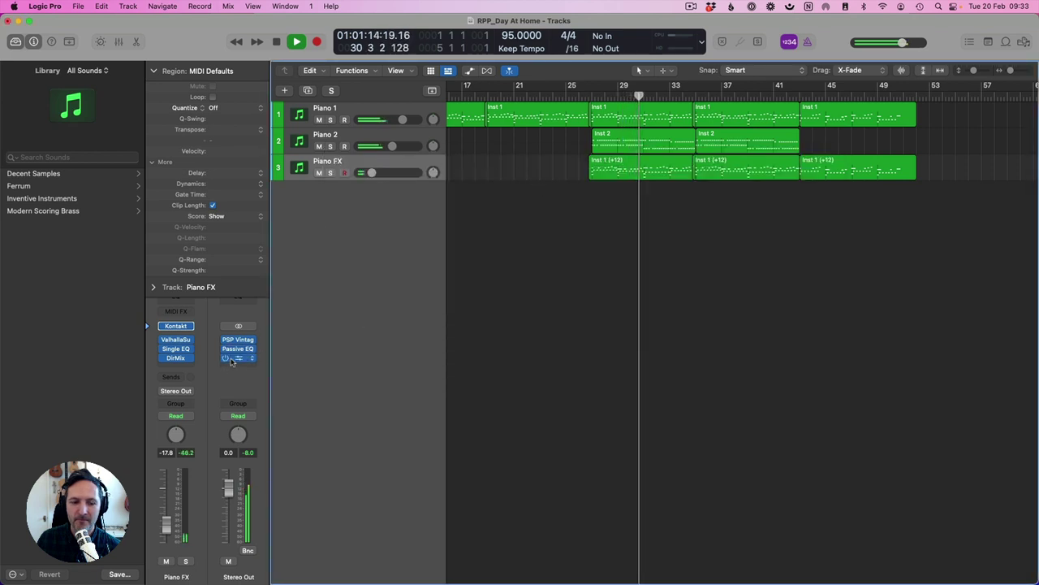
mouse_move(227, 349)
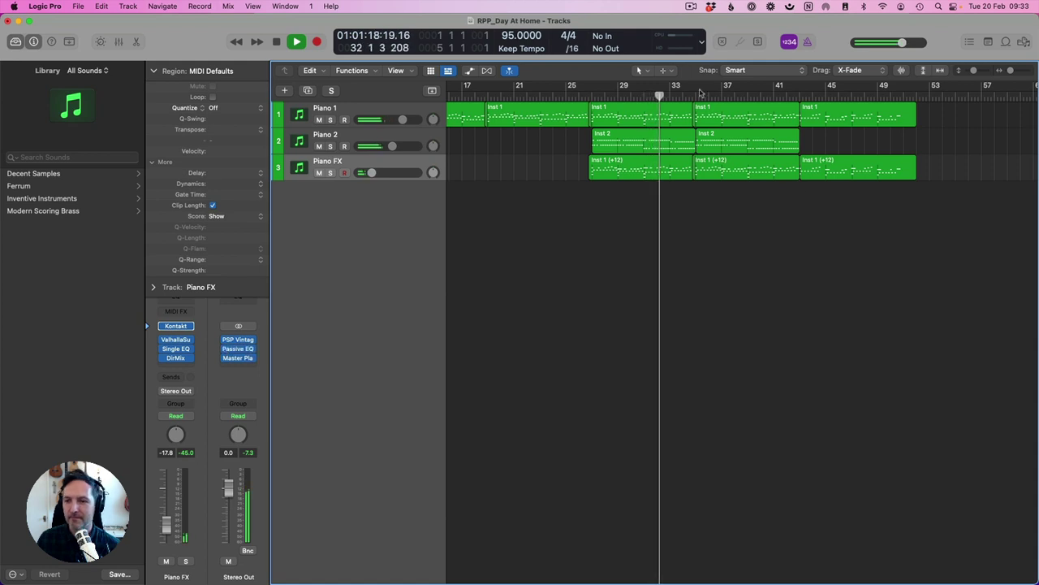
Reopen Passive EQ on the Stereo Out, set the High Mid boost to 3.90 and its frequency to 2K2, and close it.
left_click(240, 350)
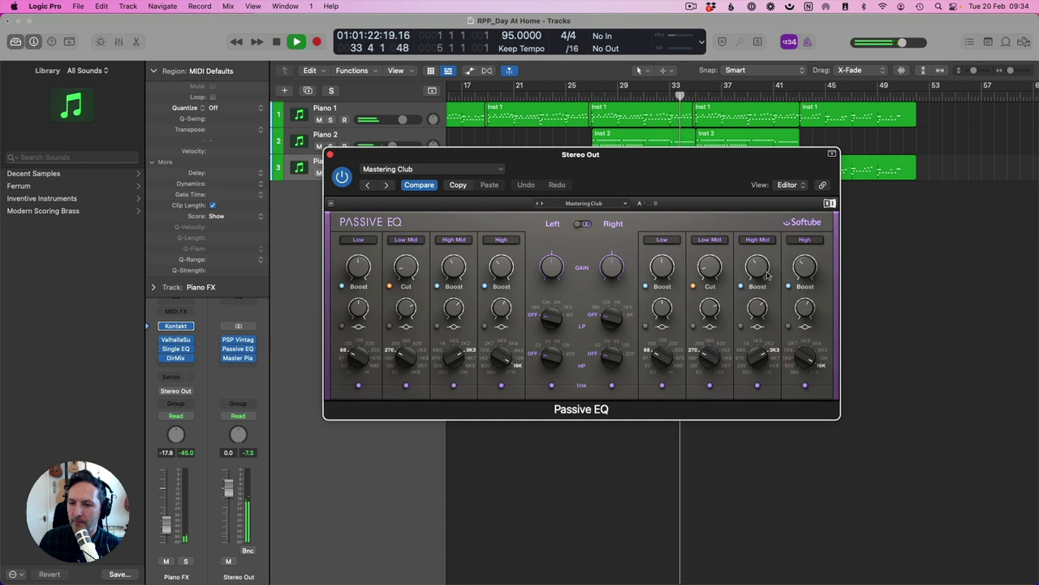
mouse_move(759, 268)
left_mouse_down()
mouse_move(759, 292)
mouse_move(759, 273)
mouse_move(805, 258)
mouse_move(764, 269)
left_mouse_up()
mouse_move(804, 265)
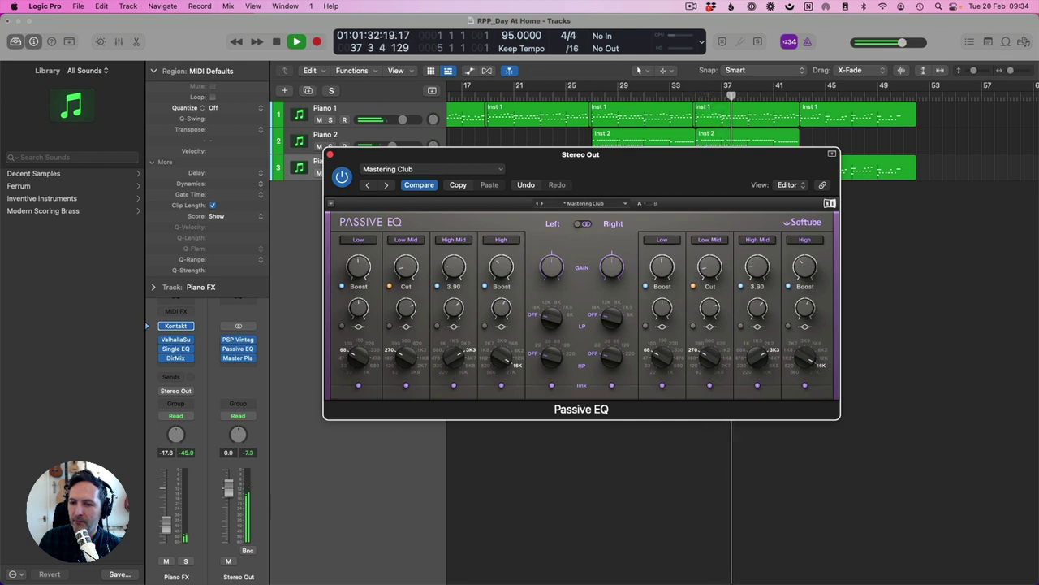
mouse_move(709, 264)
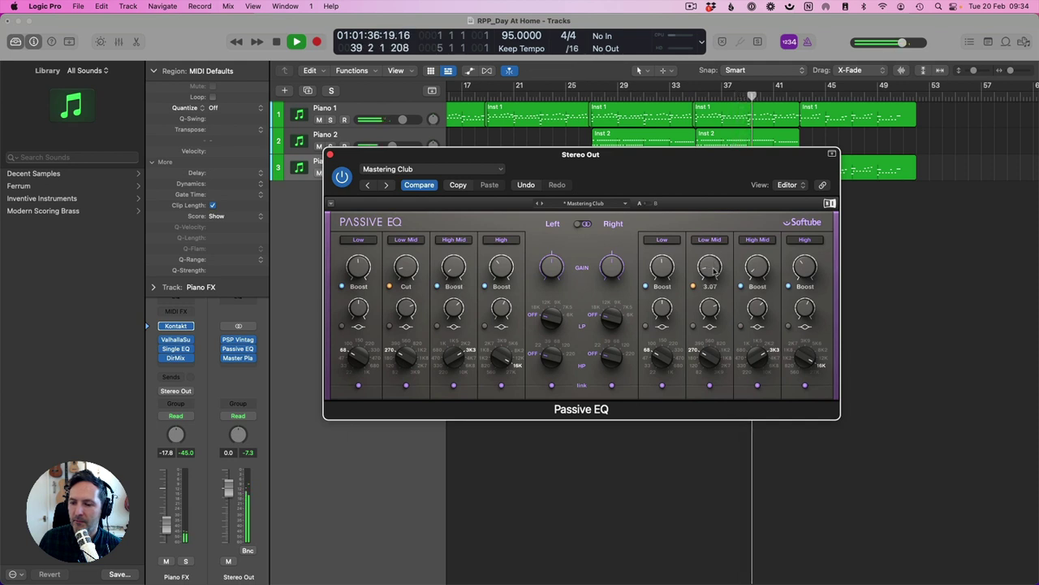
scroll(761, 357, "down", 1)
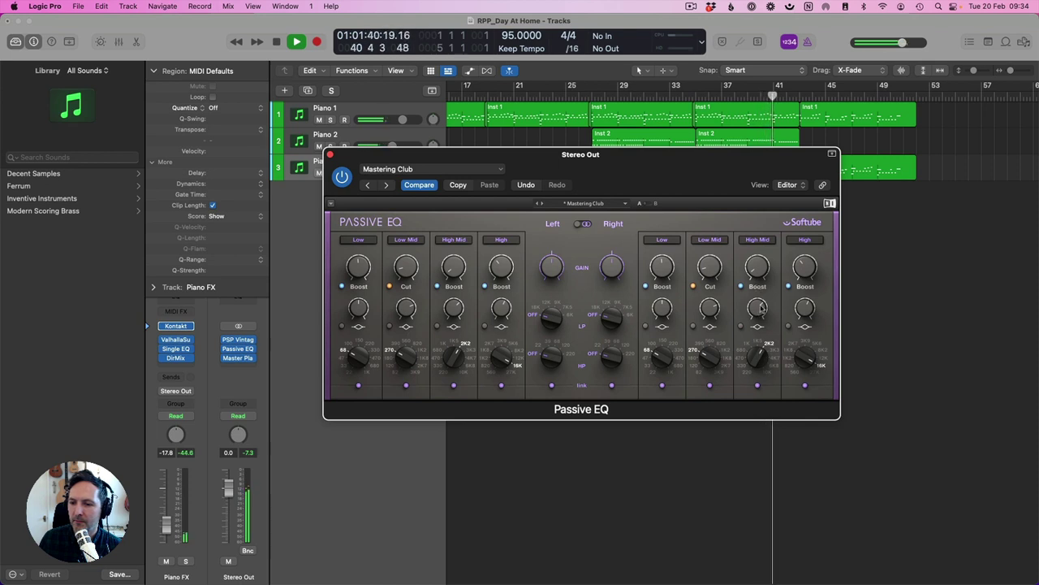
left_click(330, 154)
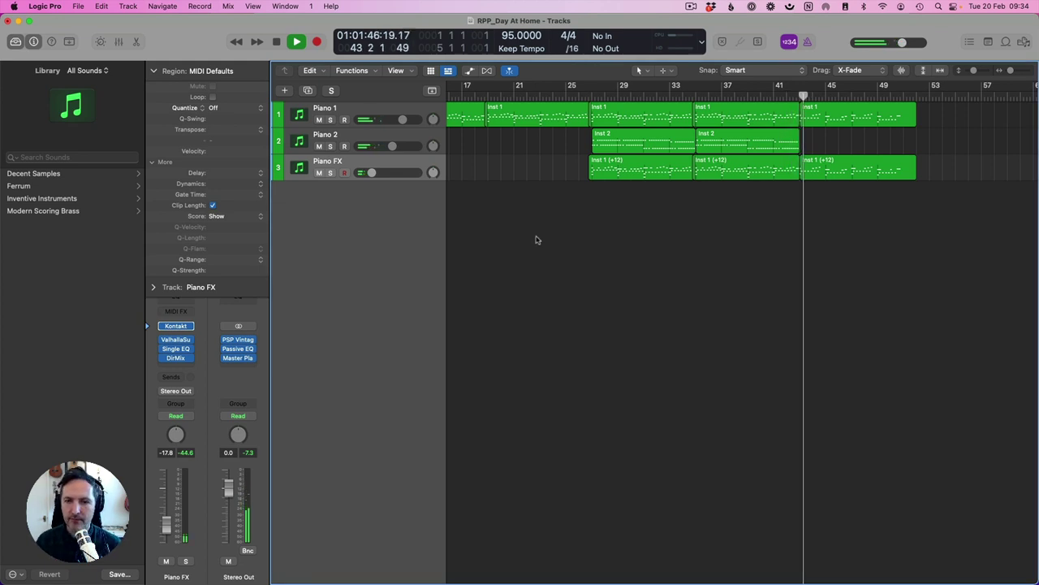
Play from the song start, open the first Piano 1 region for note editing and lower its second and third notes' velocities to about 66.
key("space")
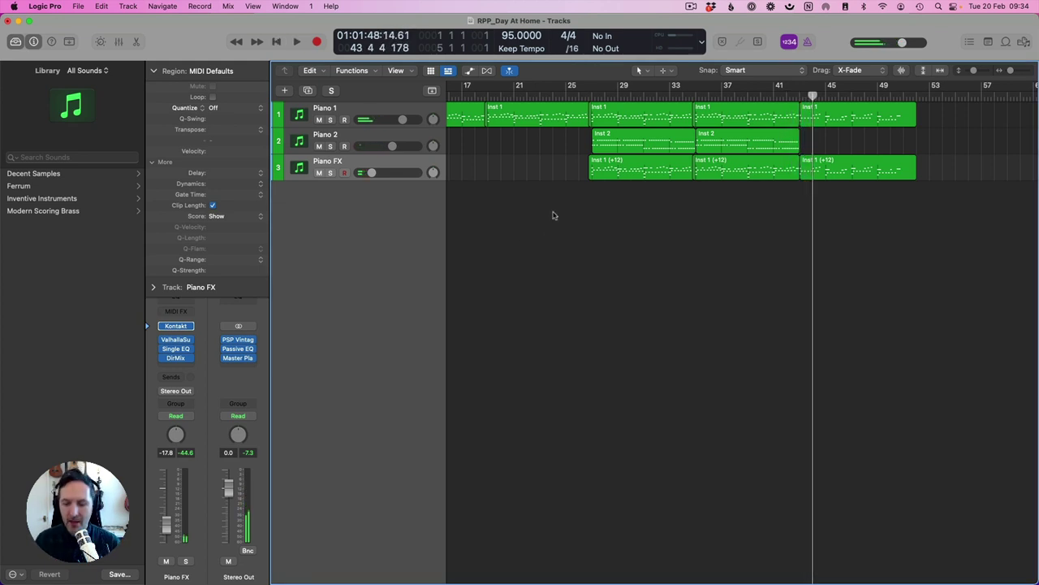
key("Return")
key("space")
double_click(463, 114)
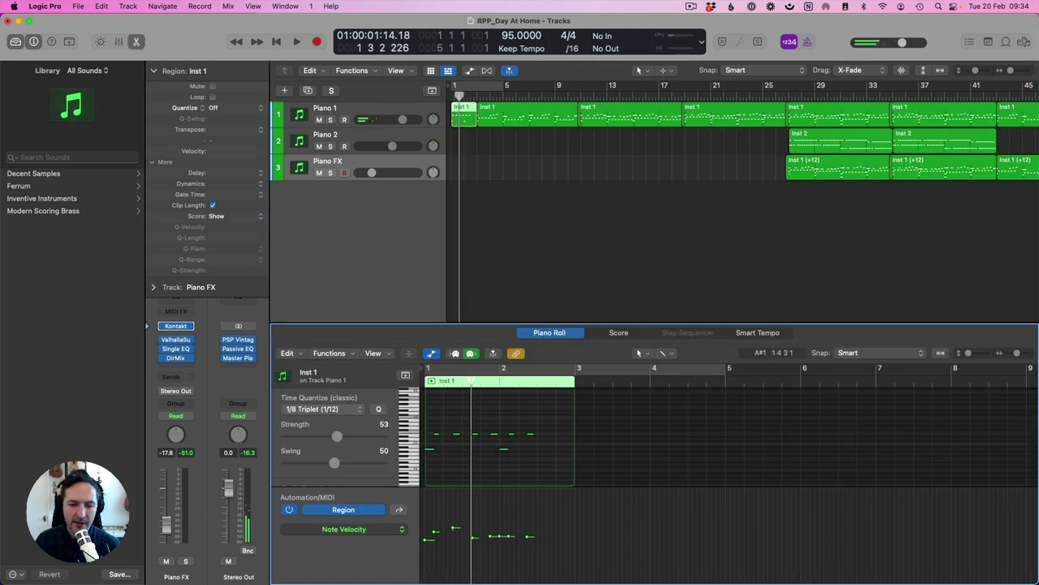
left_click_drag(456, 528, 433, 538)
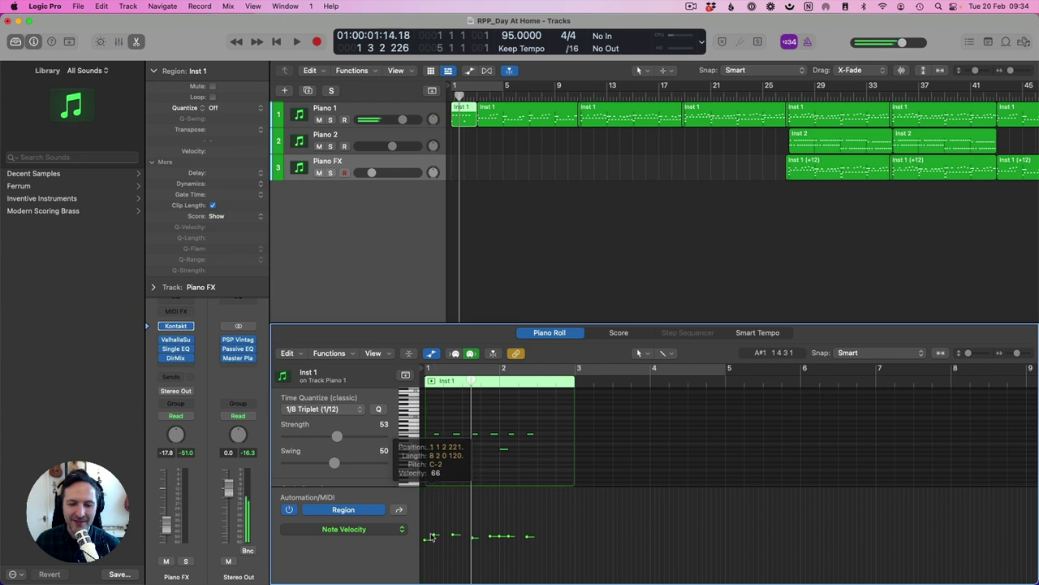
Lower the velocities of all notes in the first Piano 1 region together and replay it.
key("Return")
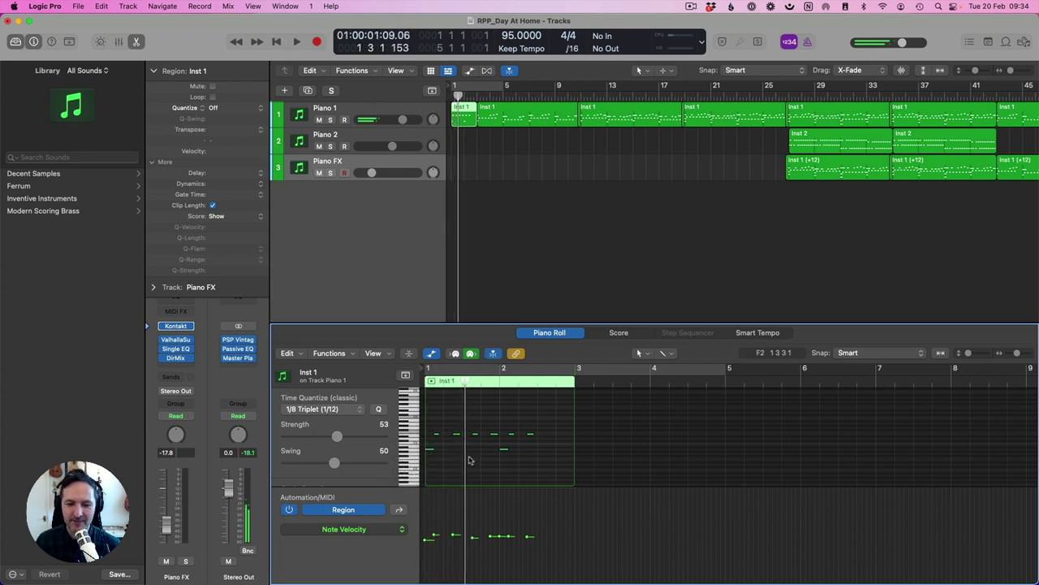
key("super+a")
left_click_drag(432, 538, 430, 550)
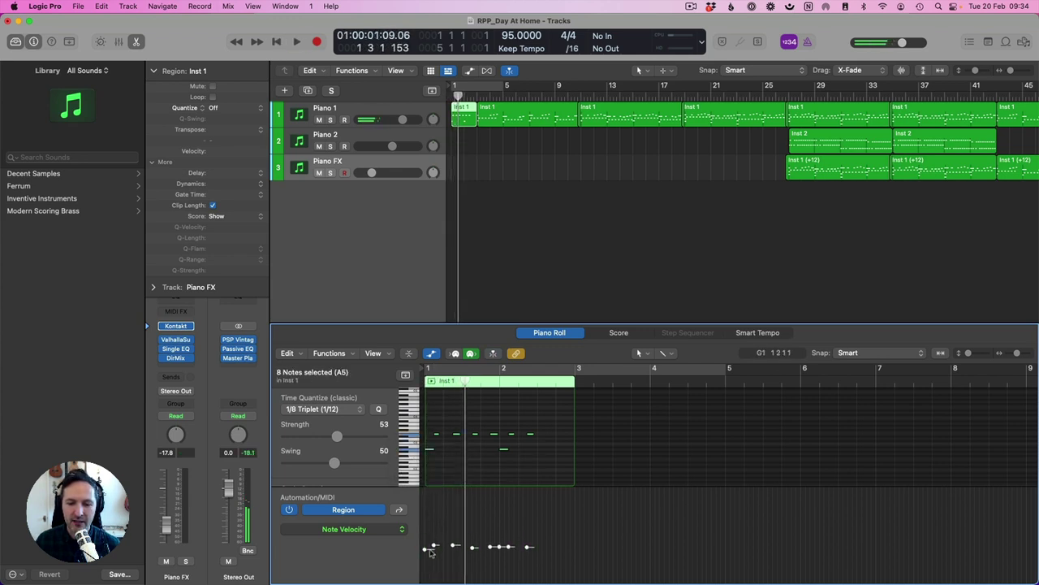
key("space")
key("Return")
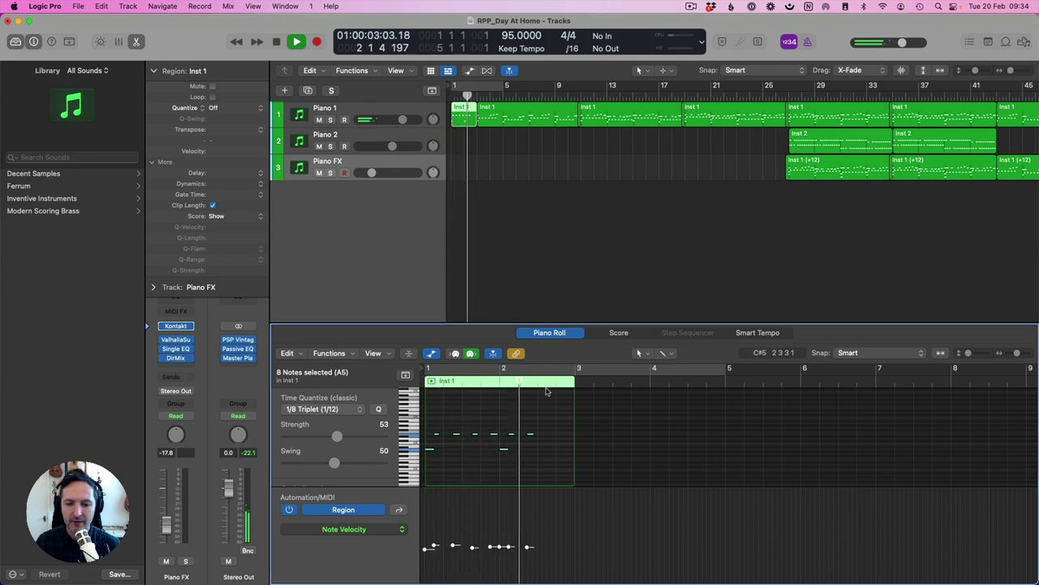
Lower the velocities of all notes in the Piano 1 region starting at bar 3 together.
left_click(499, 144)
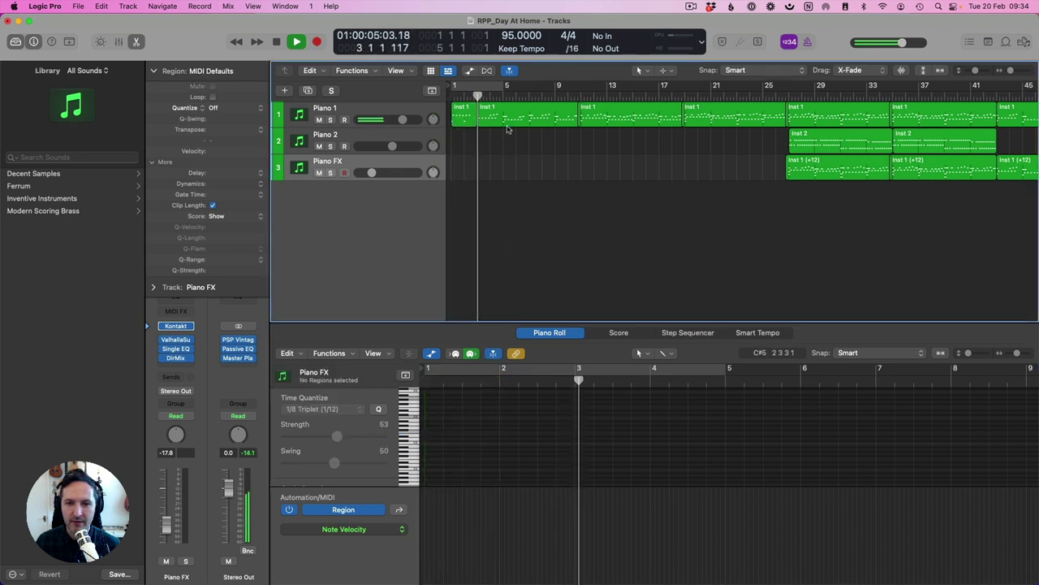
left_click(511, 116)
key("space")
left_click(626, 457)
key("super+a")
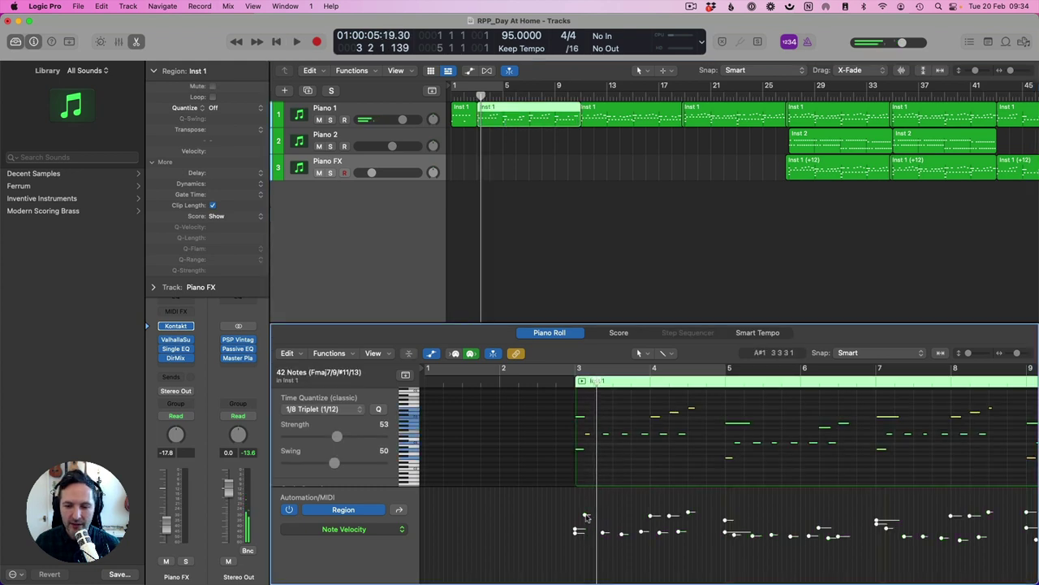
left_click_drag(586, 516, 575, 552)
left_click(577, 538)
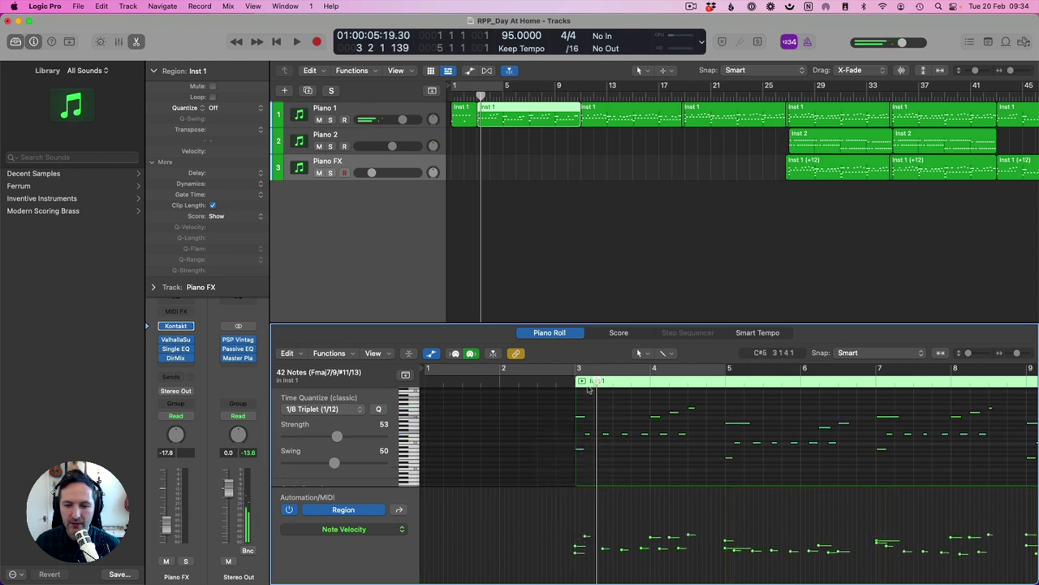
Play the Piano 1 region from bar 3 and follow its notes and velocities through the region.
key("space")
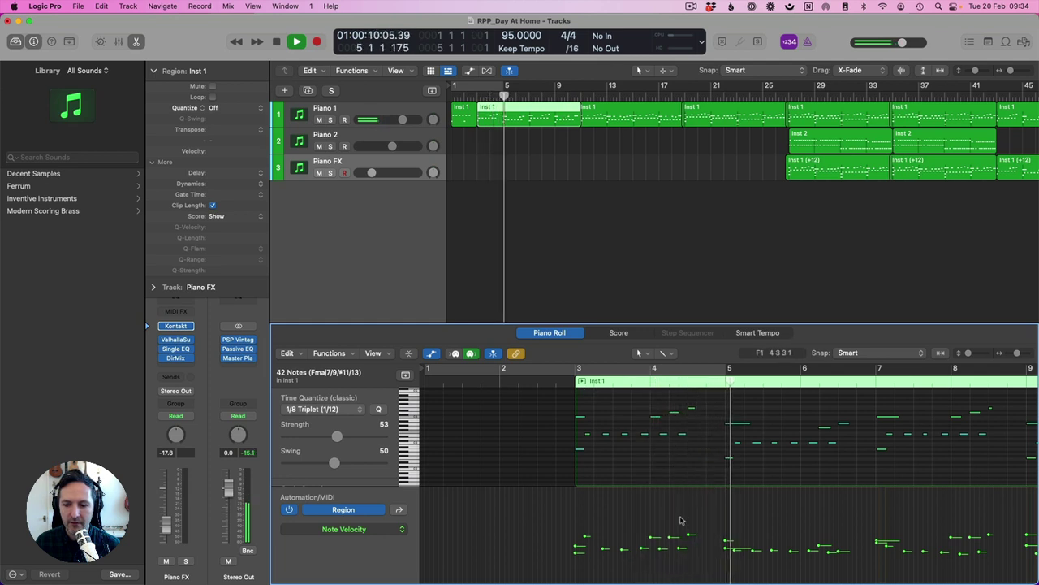
scroll(729, 438, "right", 5)
scroll(730, 437, "right", 2)
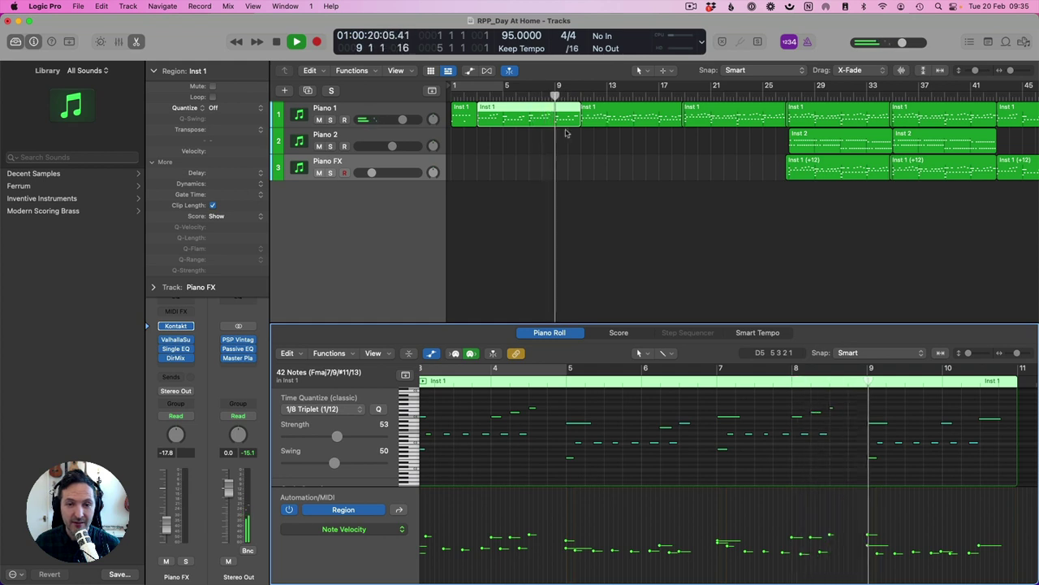
key("space")
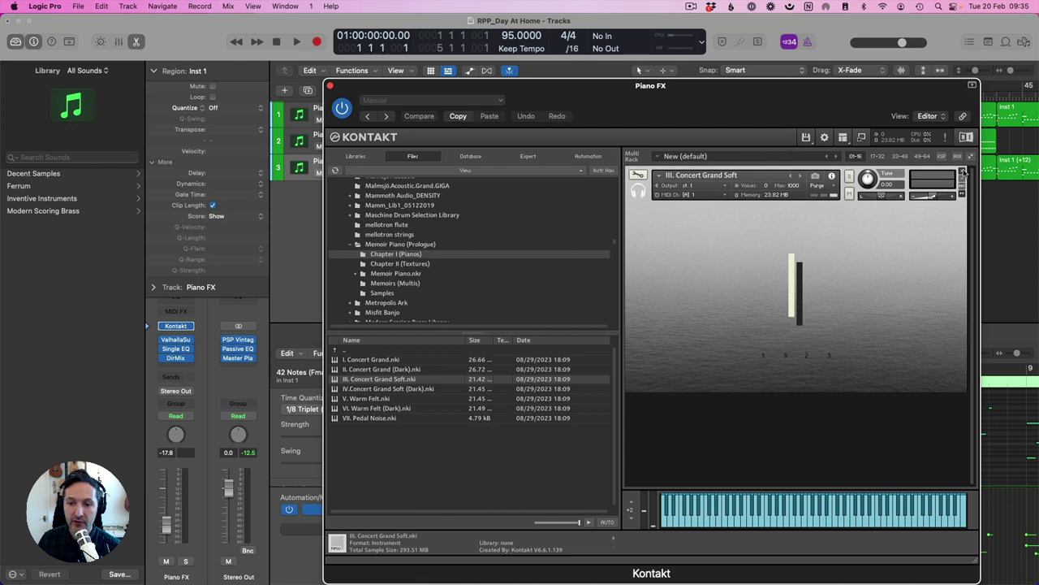
Load the V. Warm Felt instrument into Kontakt on Piano FX, play from the song start and close the Kontakt window.
double_click(375, 397)
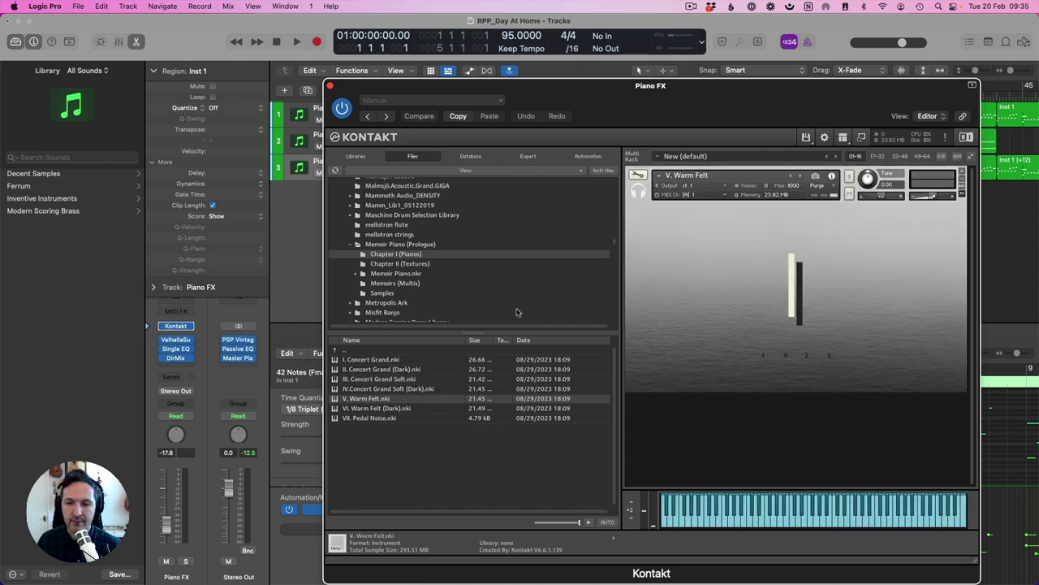
key("space")
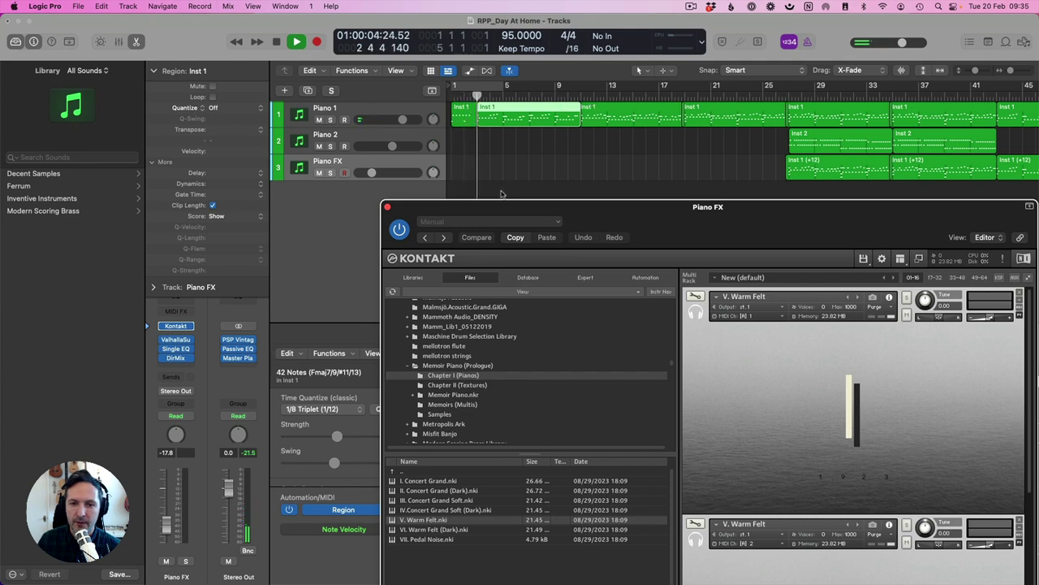
left_click_drag(501, 210, 376, 139)
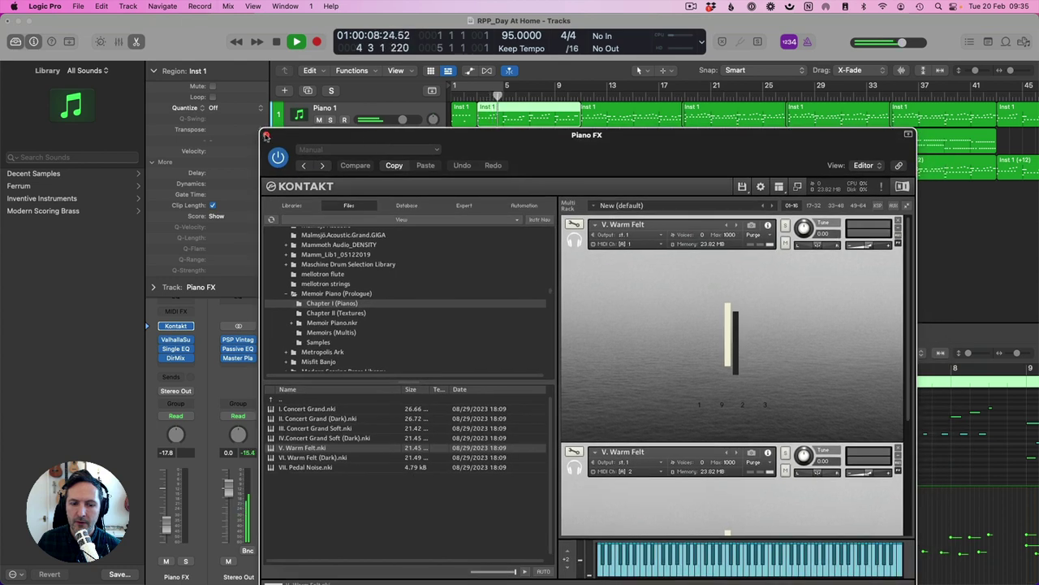
left_click(266, 136)
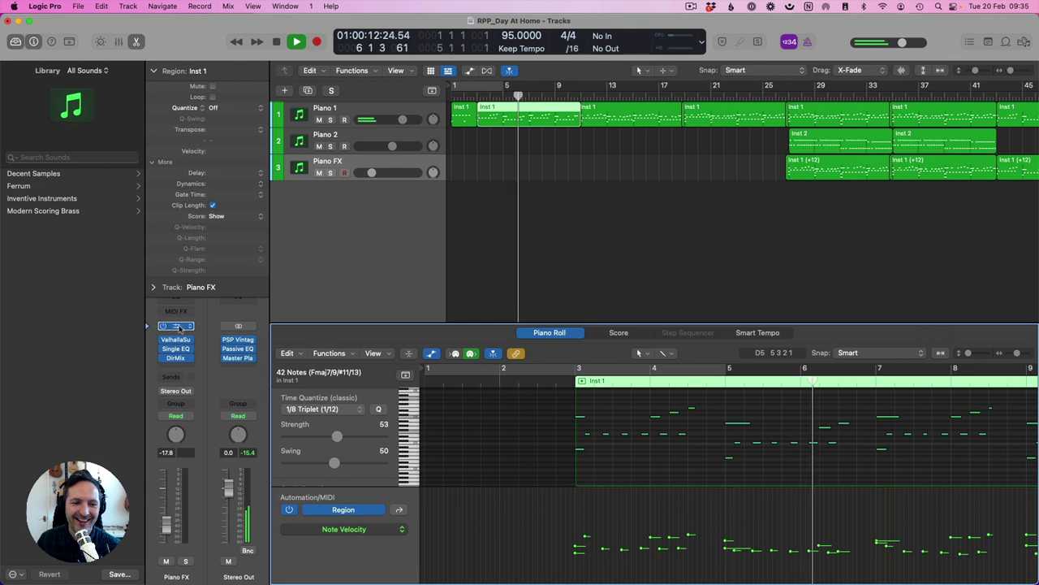
Stop playback, replace both V. Warm Felt instances in Piano FX's Kontakt with III. Concert Grand Soft, and close the plugin window.
key("space")
mouse_move(178, 329)
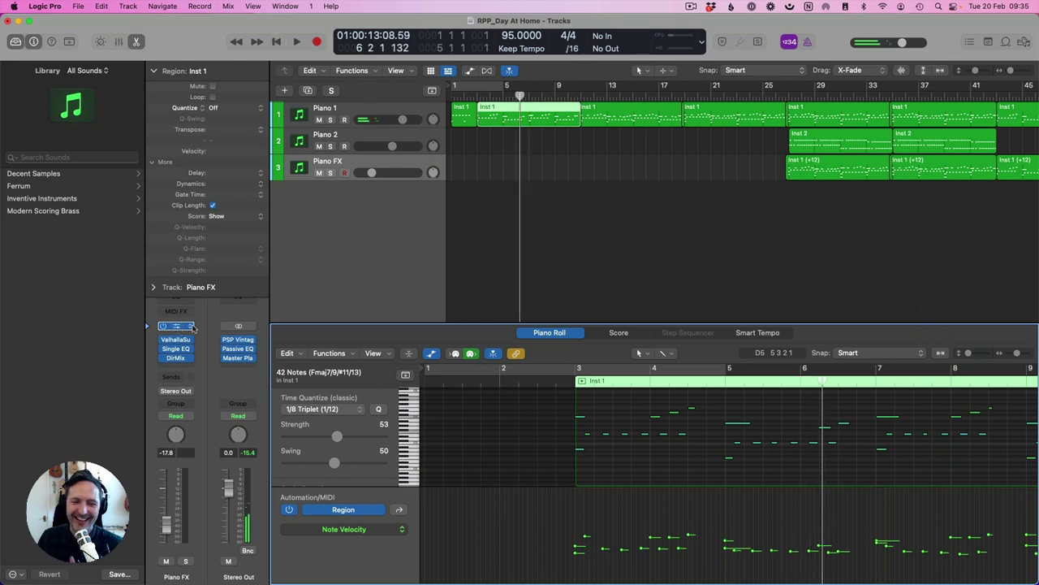
key("v")
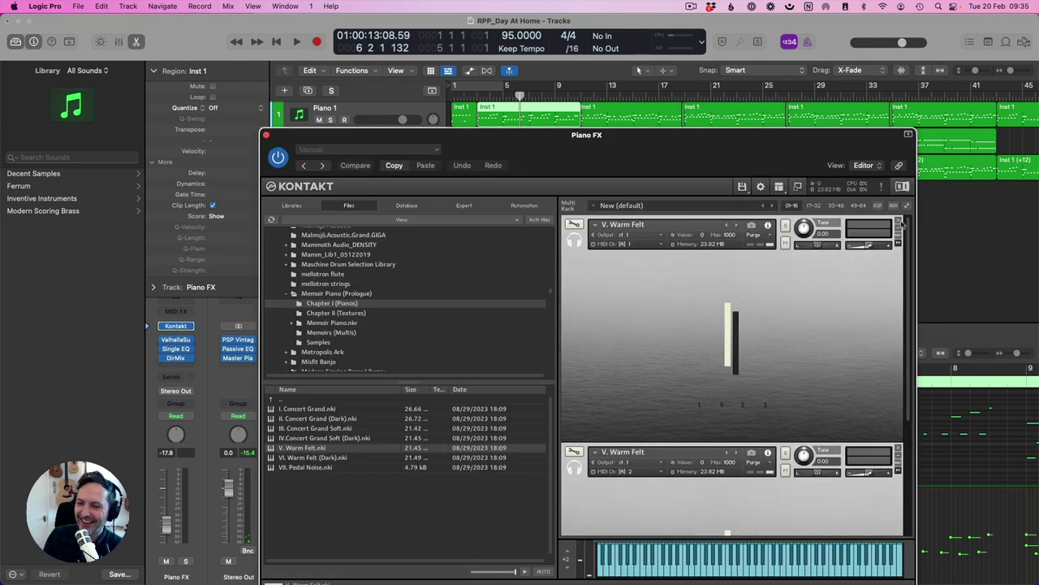
left_click(898, 220)
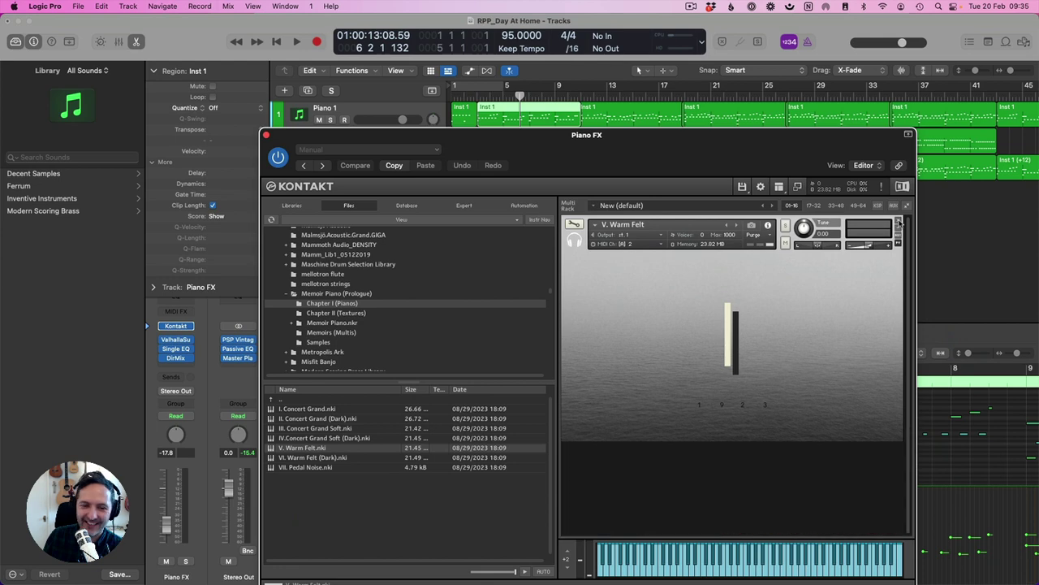
left_click(898, 220)
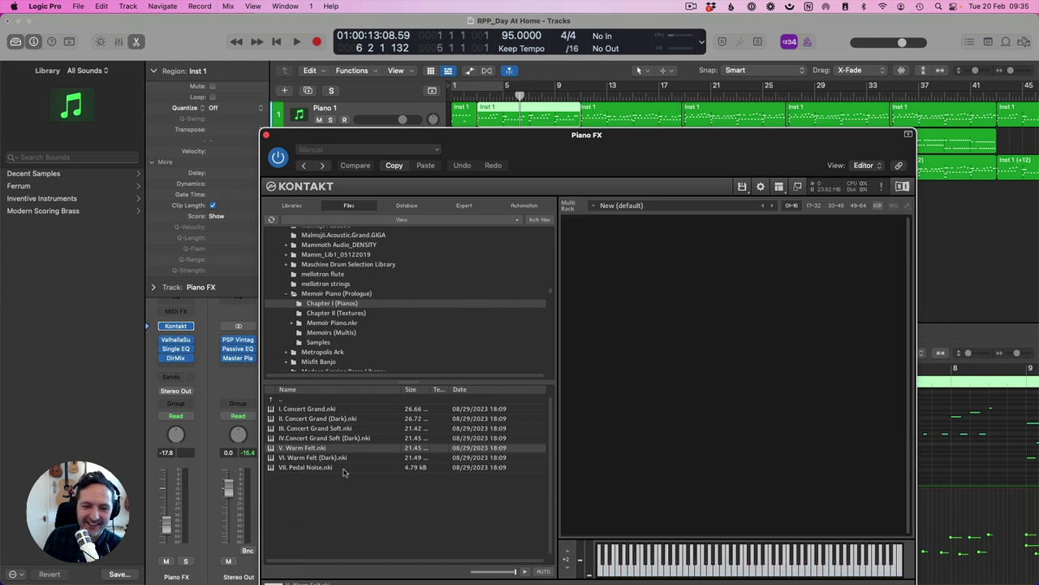
double_click(321, 428)
left_click(268, 137)
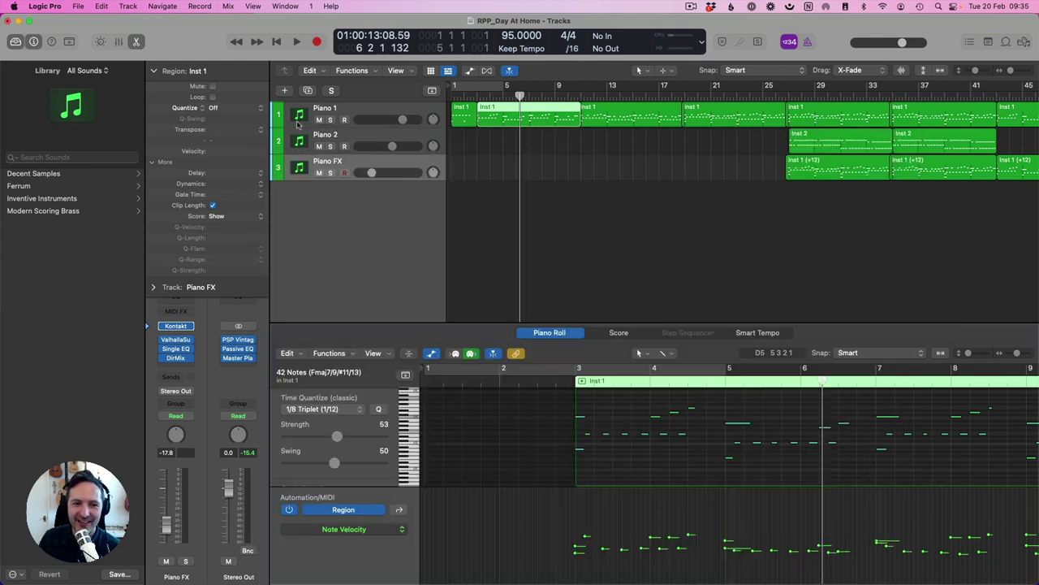
Replace III. Concert Grand Soft in Piano 1's Kontakt with V. Warm Felt, start playback and close the plugin window.
left_click(325, 114)
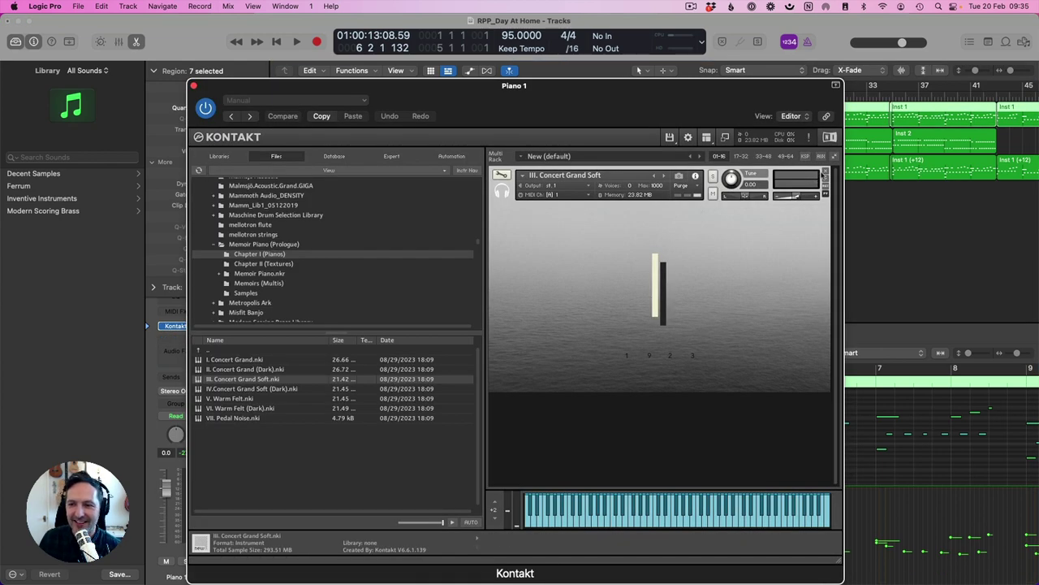
left_click(824, 171)
double_click(227, 398)
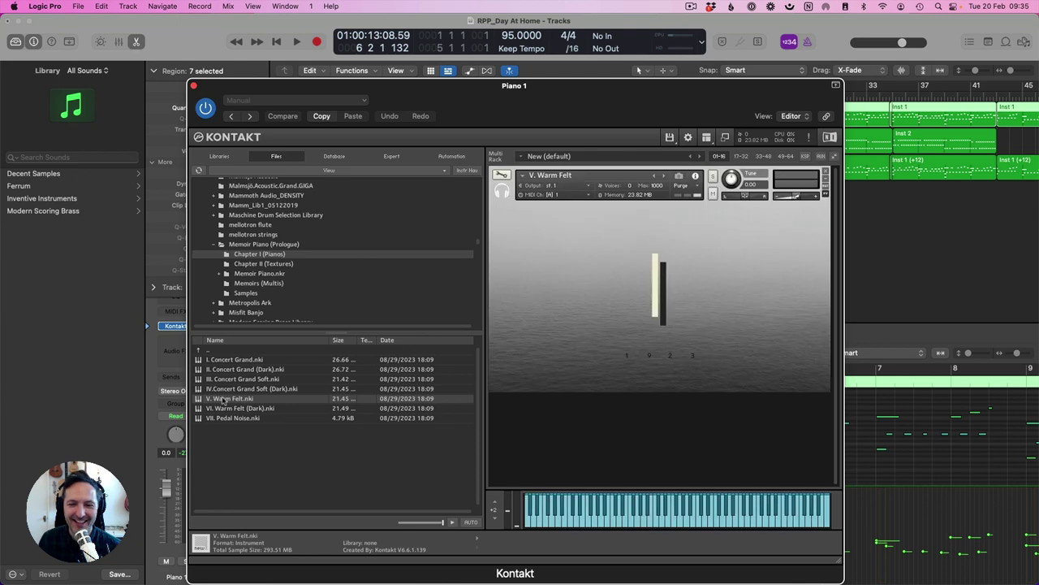
double_click(225, 398)
key("space")
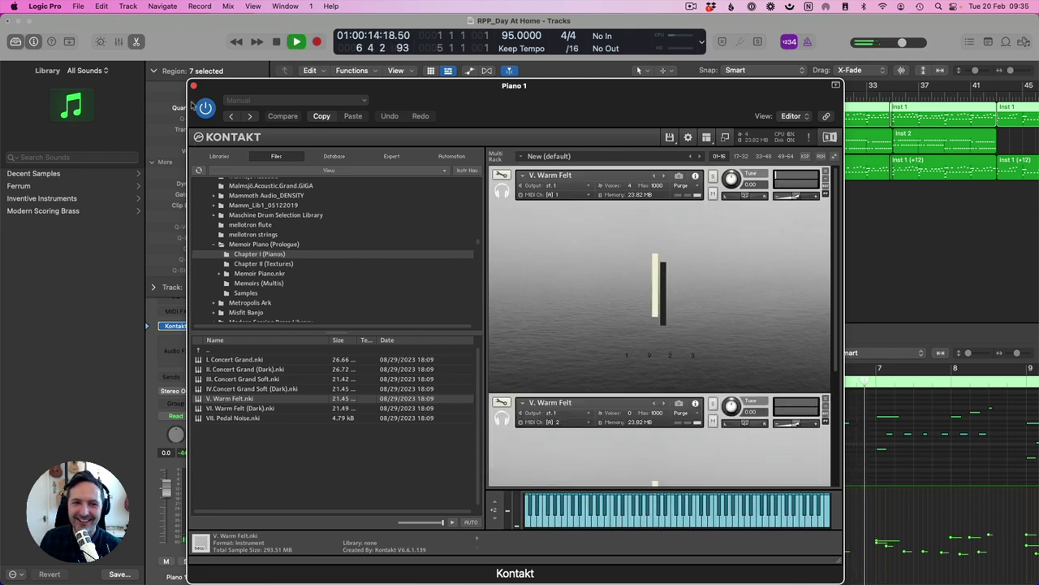
key("super+w")
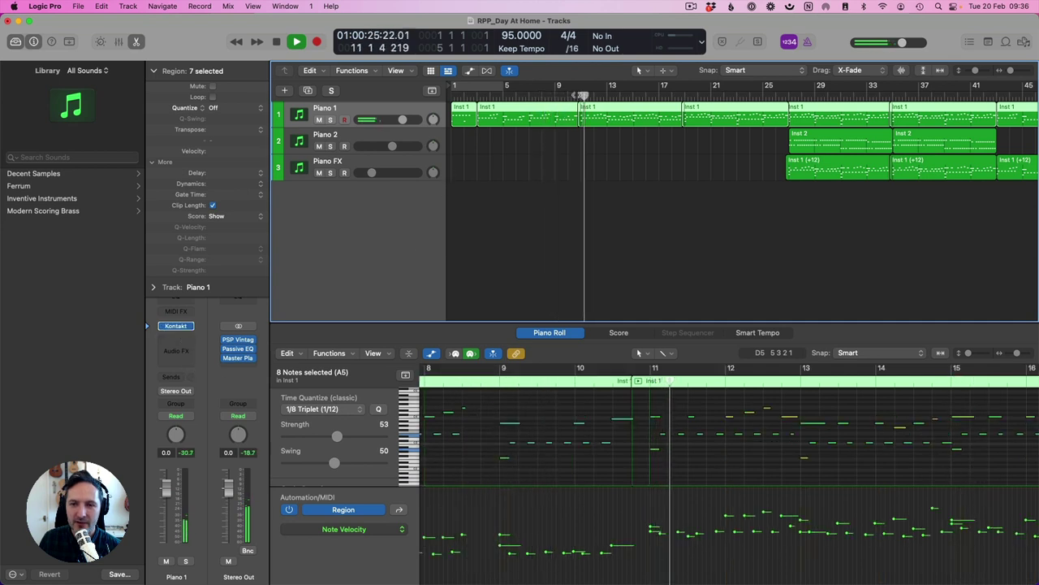
Play Piano 1 from about bar 10 and remove the duplicate V. Warm Felt instance from its Kontakt rack.
left_click(577, 95)
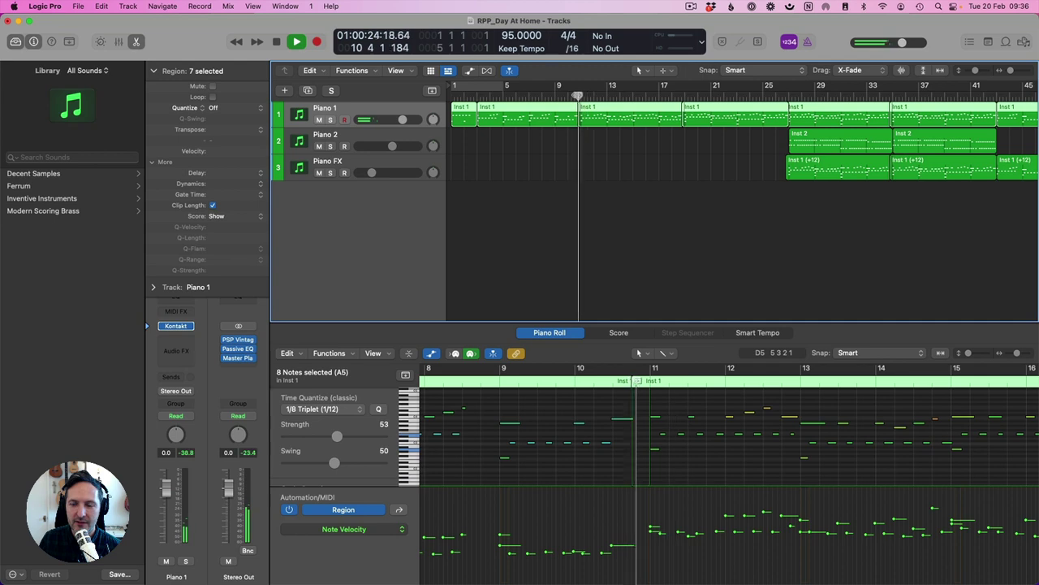
left_click(176, 327)
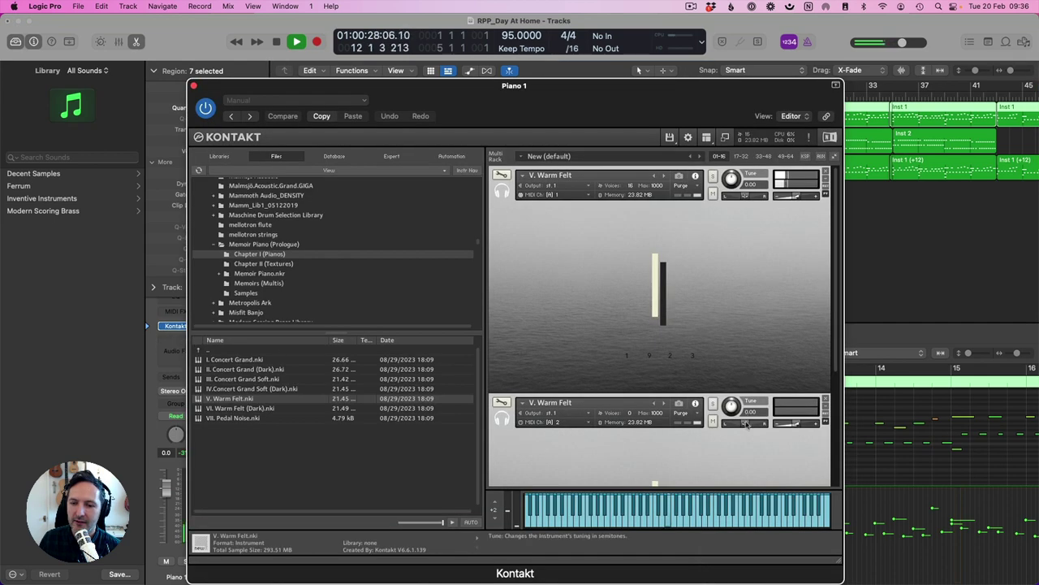
scroll(744, 442, "down", 1)
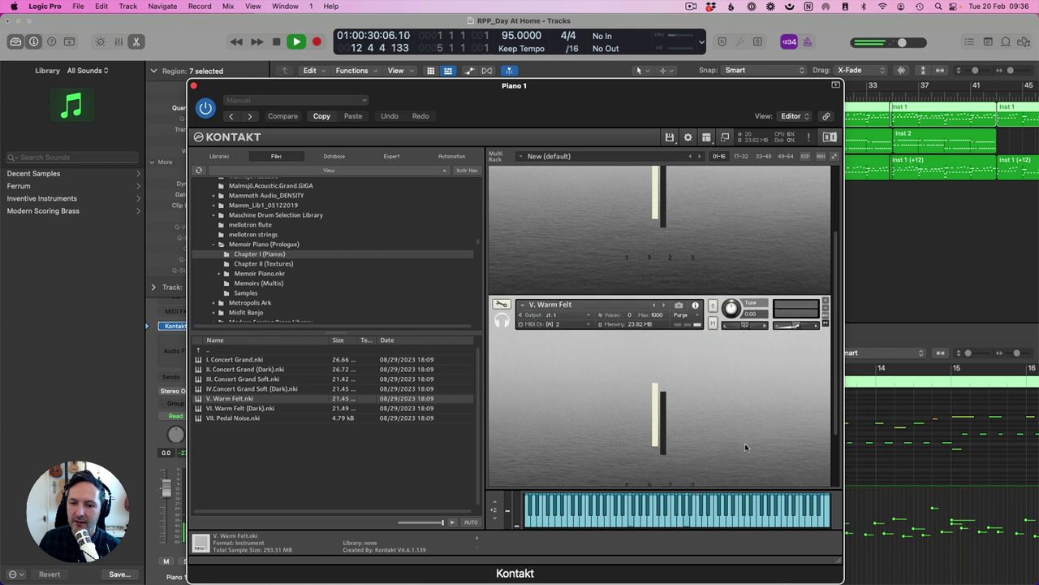
scroll(744, 443, "down", 3)
scroll(746, 443, "up", 3)
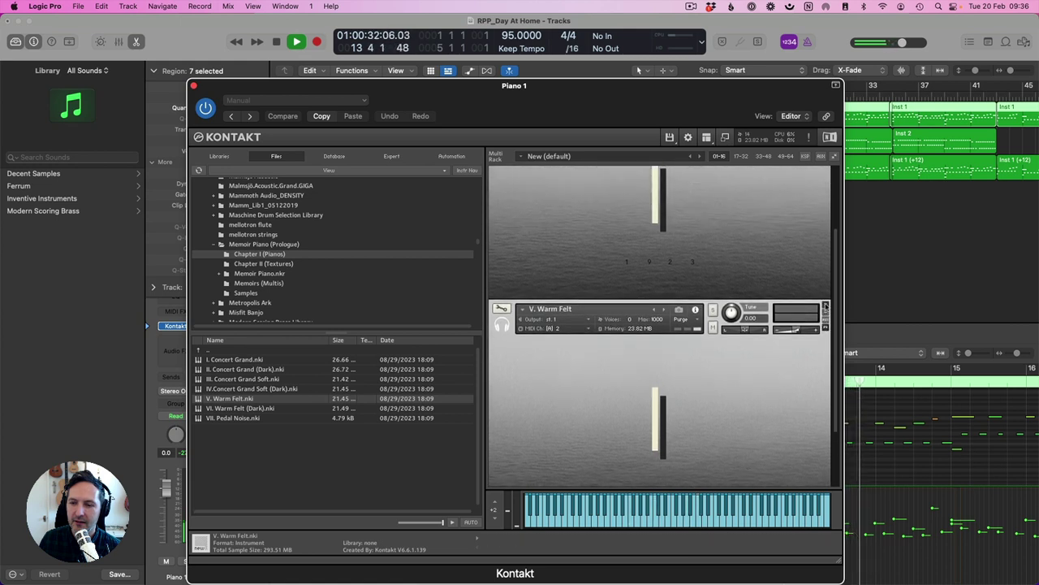
scroll(735, 422, "down", 3)
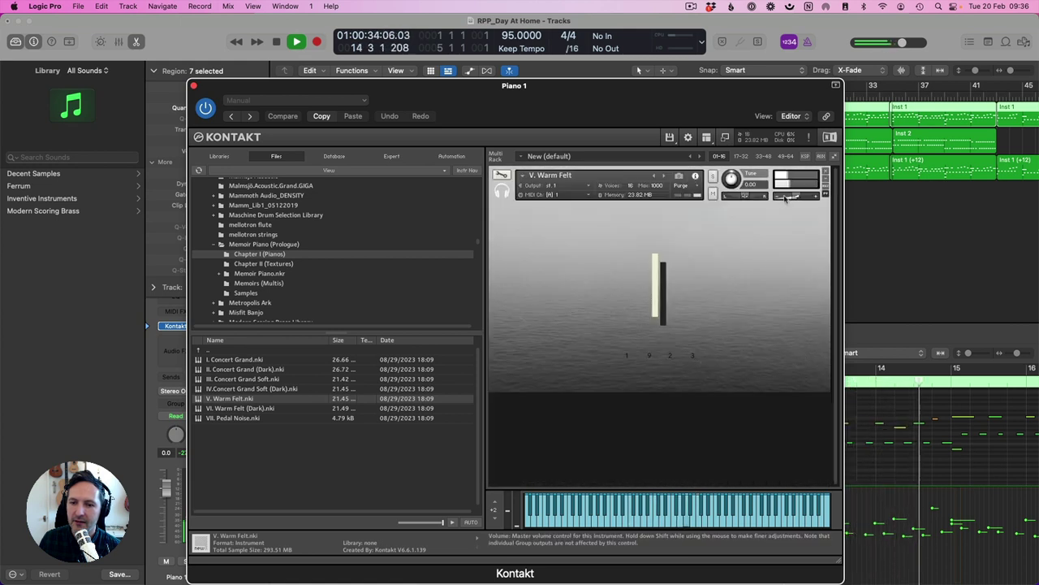
Swap V. Warm Felt for VI. Warm Felt (Dark) in Piano 1's Kontakt and resume playback to audition it.
key("space")
left_click(826, 171)
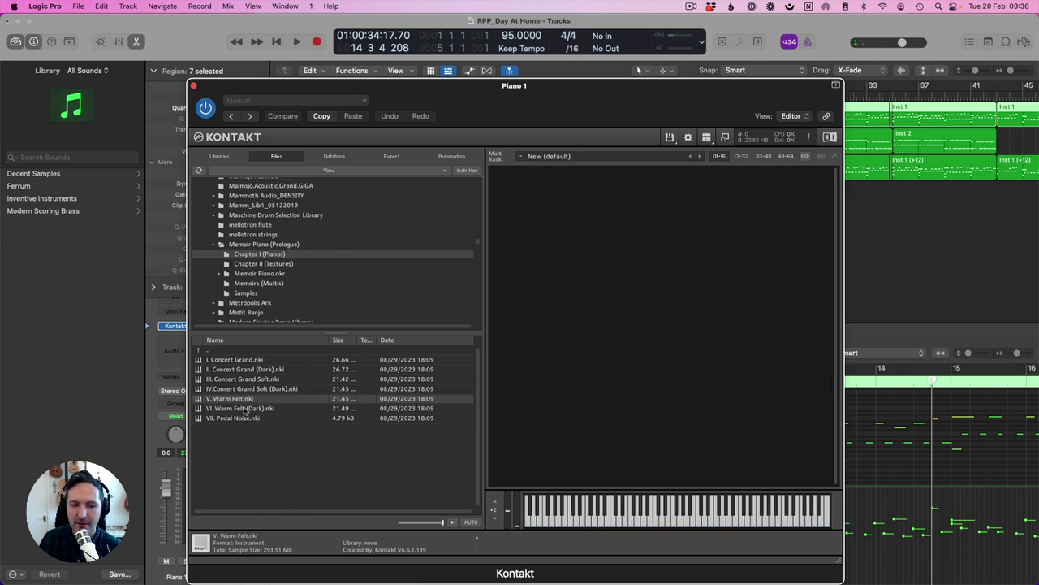
double_click(244, 409)
key("space")
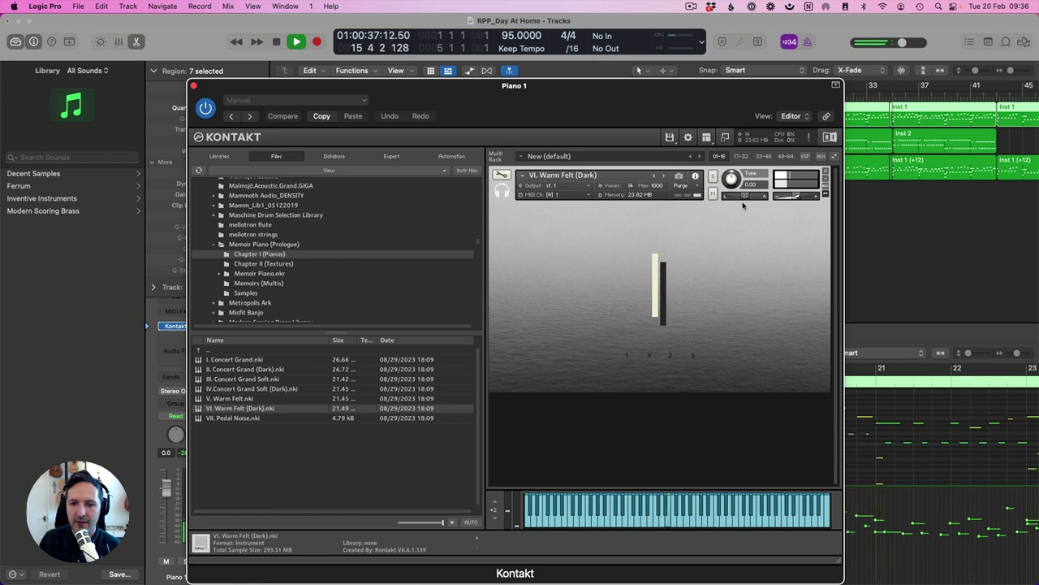
Replace VI. Warm Felt (Dark) in Piano 1's Kontakt with IV.Concert Grand Soft (Dark) and audition it.
left_click(826, 172)
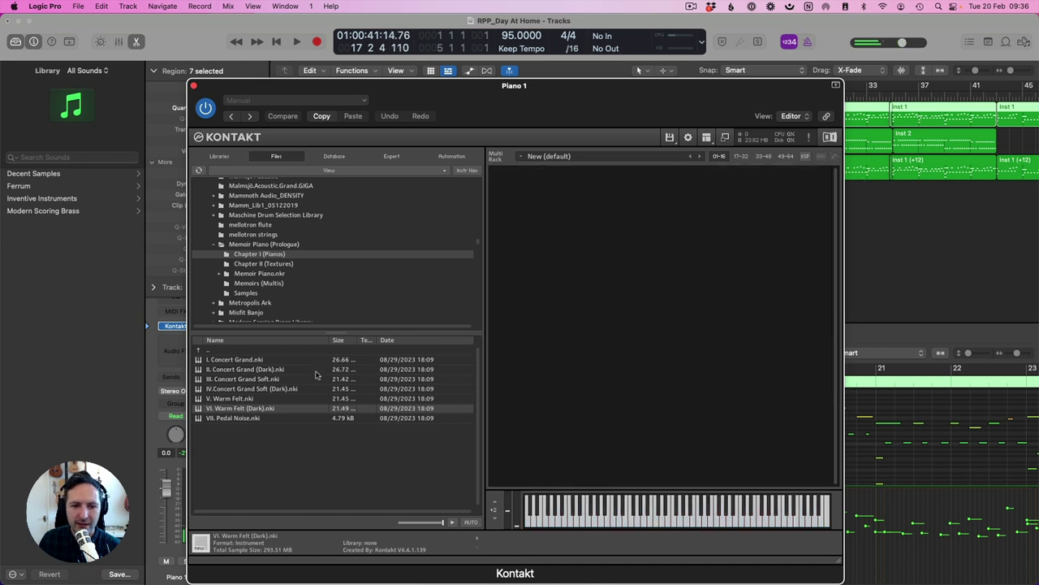
double_click(262, 389)
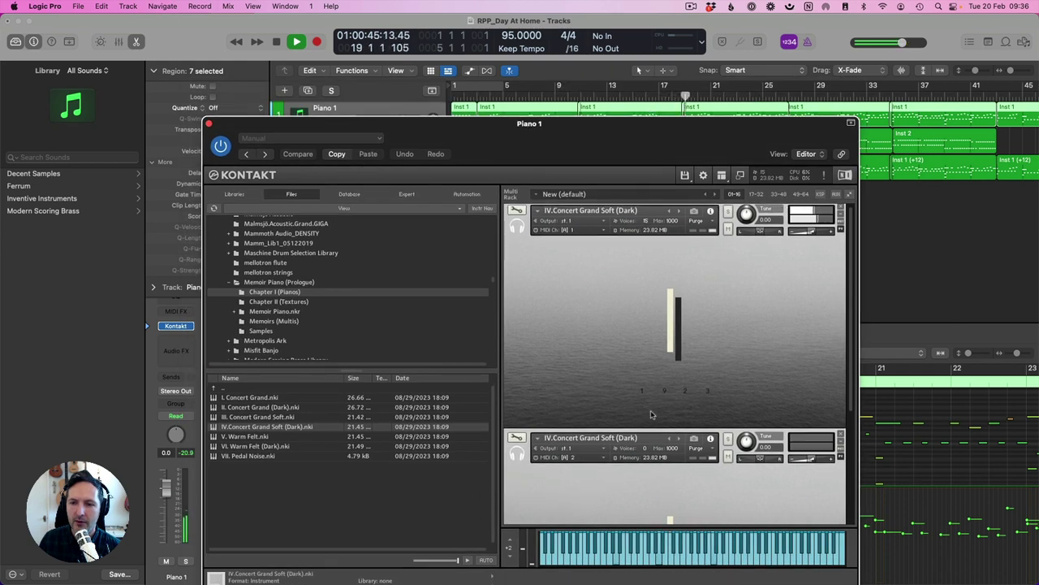
scroll(650, 415, "down", 3)
scroll(651, 415, "down", 2)
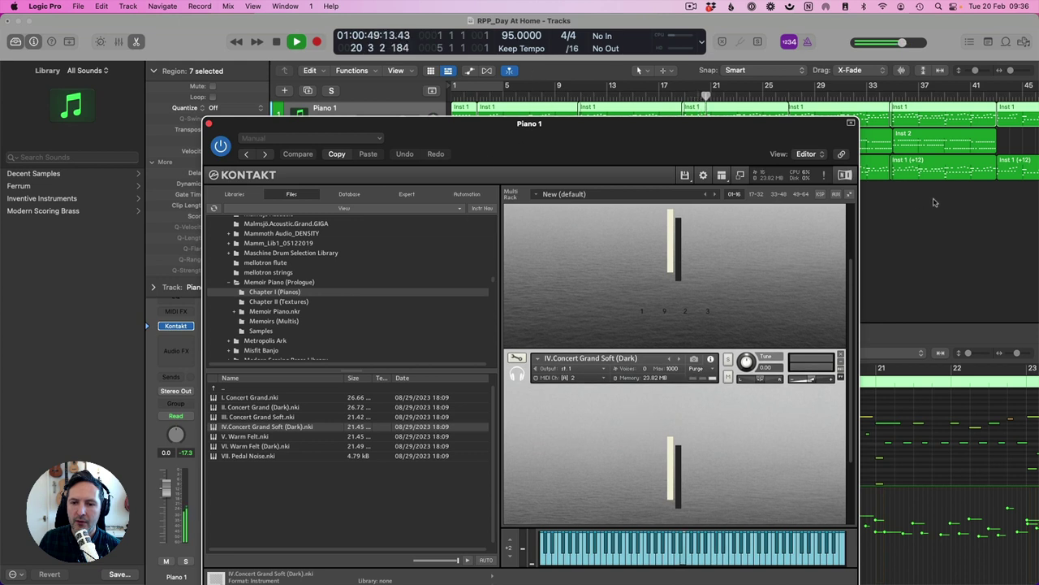
scroll(674, 325, "up", 5)
key("space")
Remove both IV.Concert Grand Soft (Dark) instances, load V. Warm Felt on Piano 1, resume playback and close the Kontakt window.
left_click(840, 210)
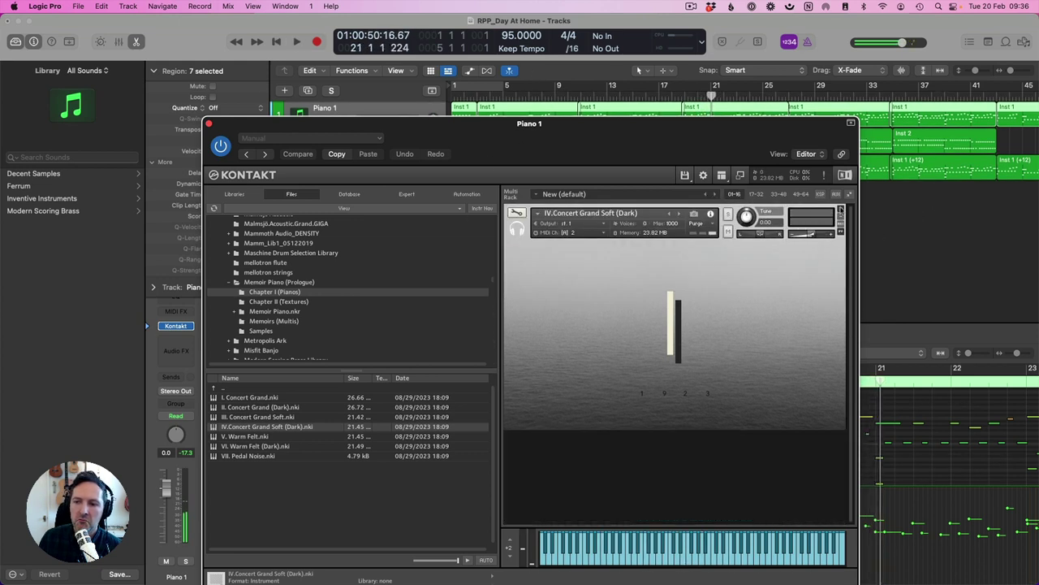
left_click(841, 209)
double_click(246, 436)
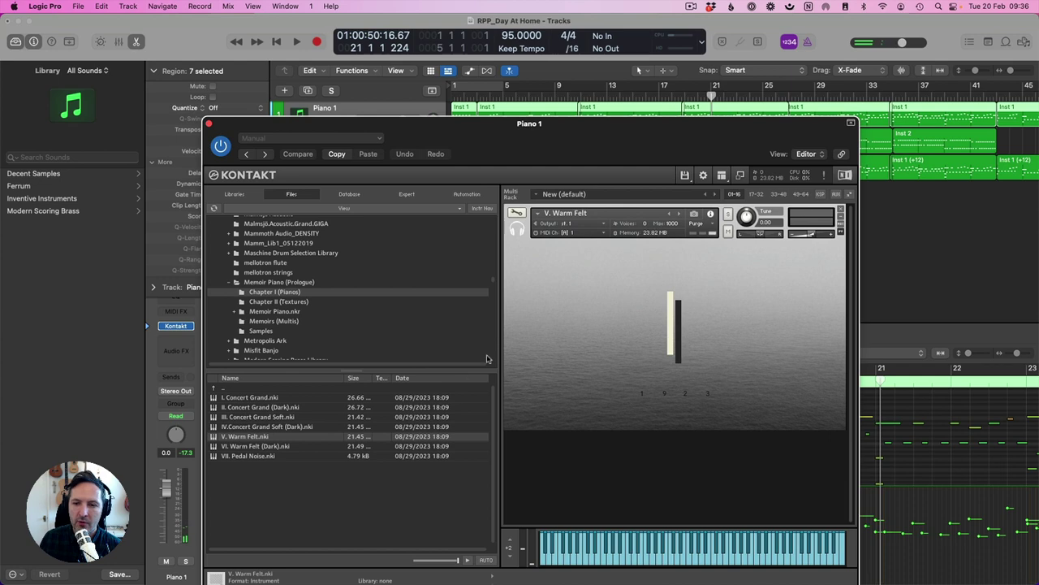
key("space")
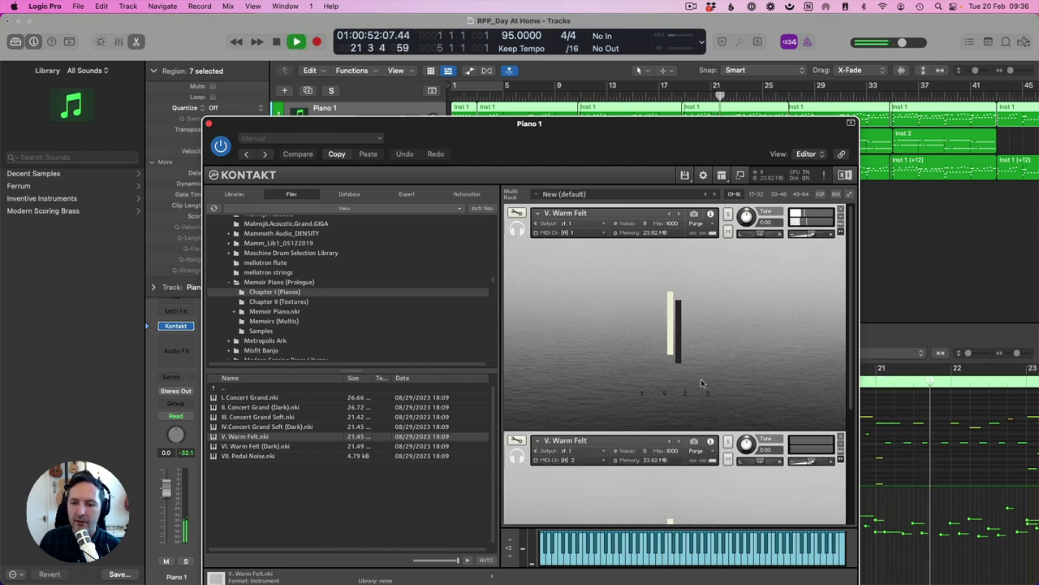
left_click(210, 125)
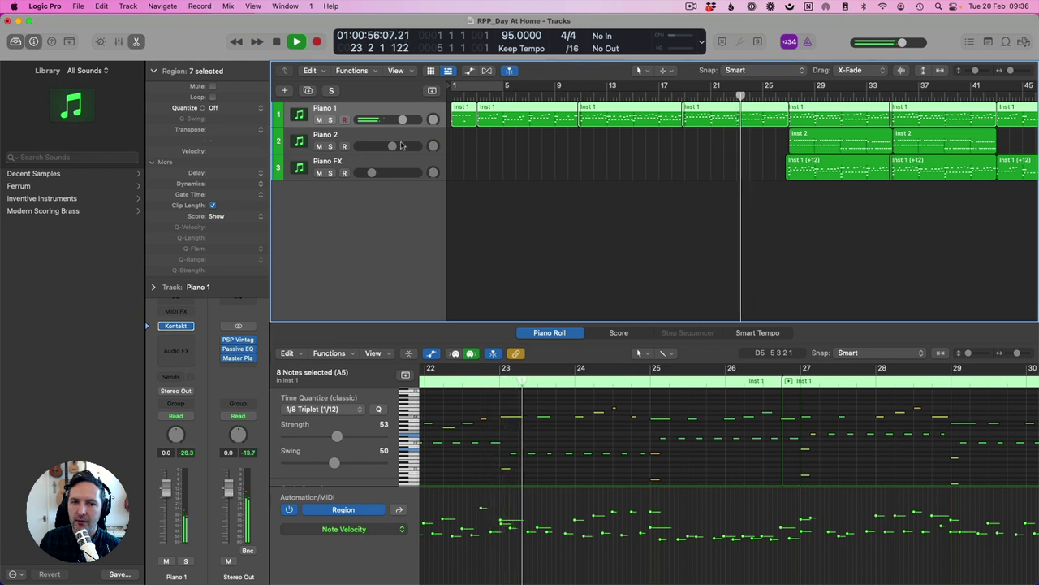
Restore the unmodified Mastering Club preset in the Stereo Out's Passive EQ, close the plugin and replay the song from the start.
left_click(240, 349)
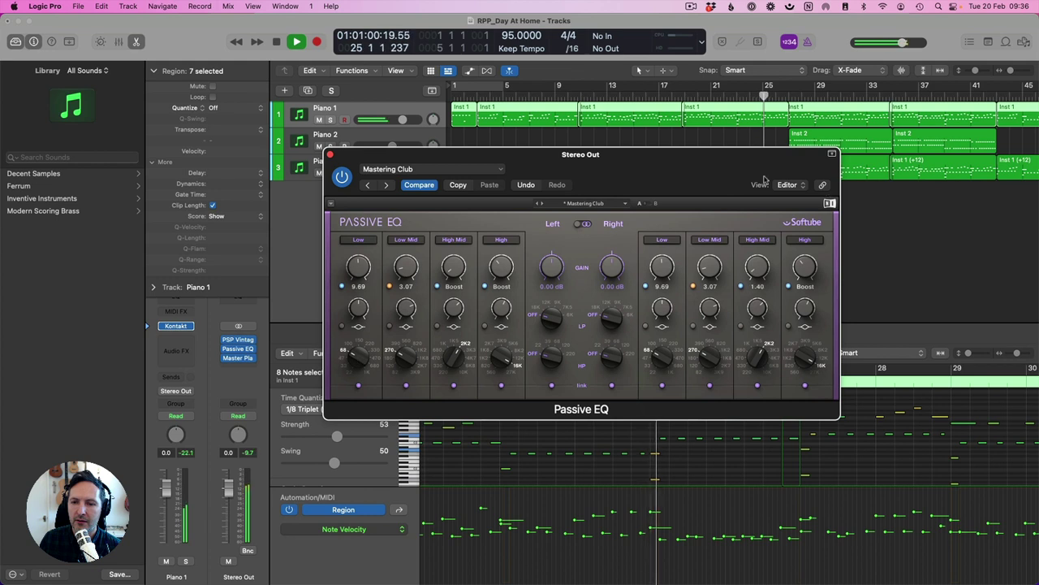
left_click(540, 204)
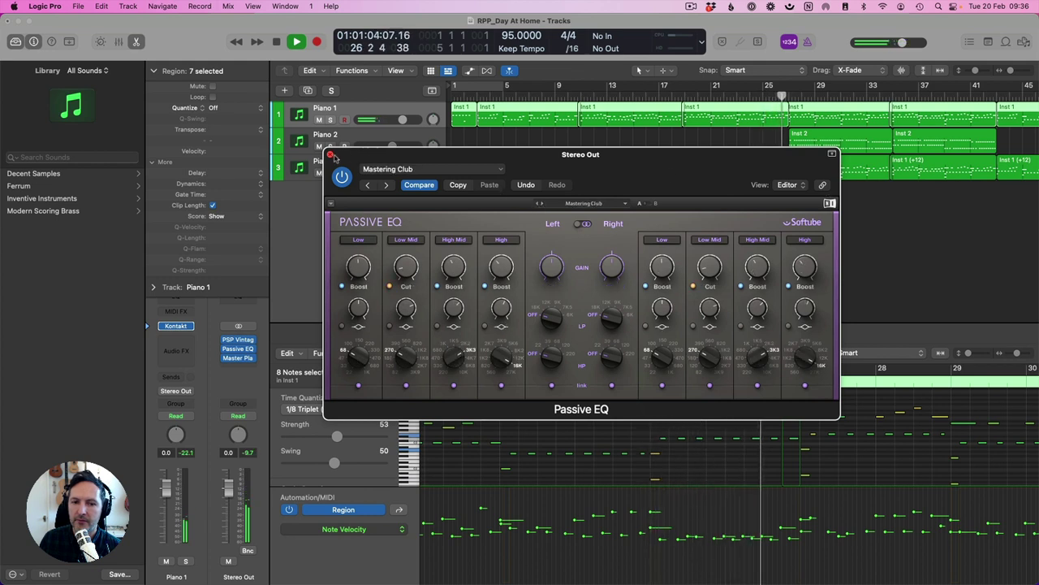
left_click(331, 154)
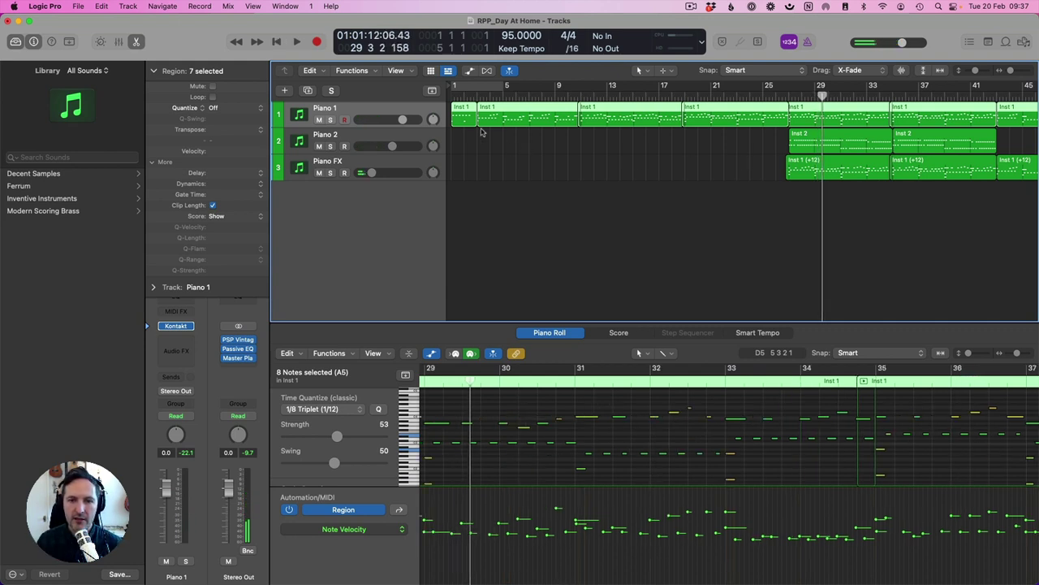
key("space")
key("Return")
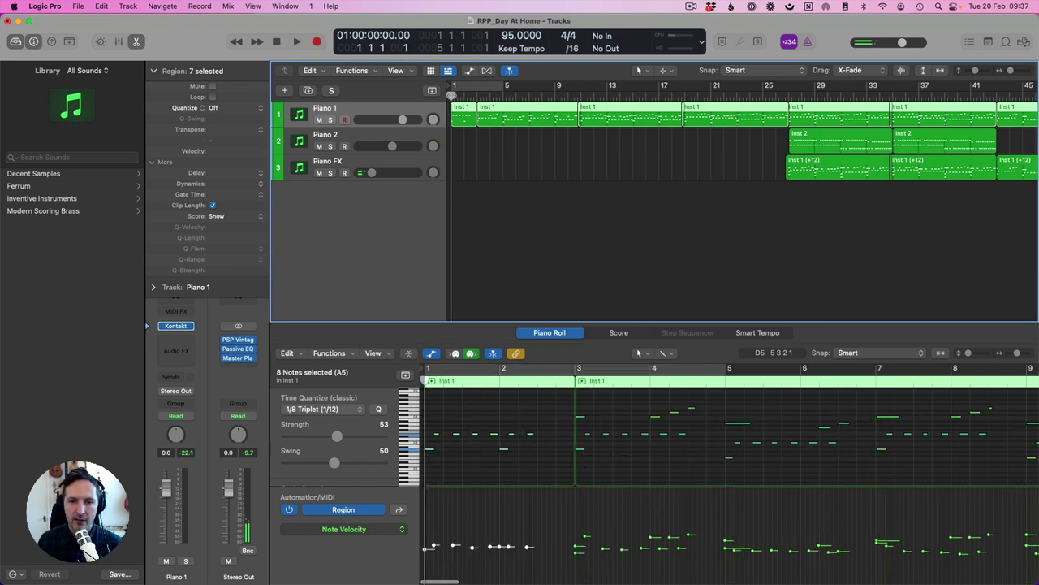
key("space")
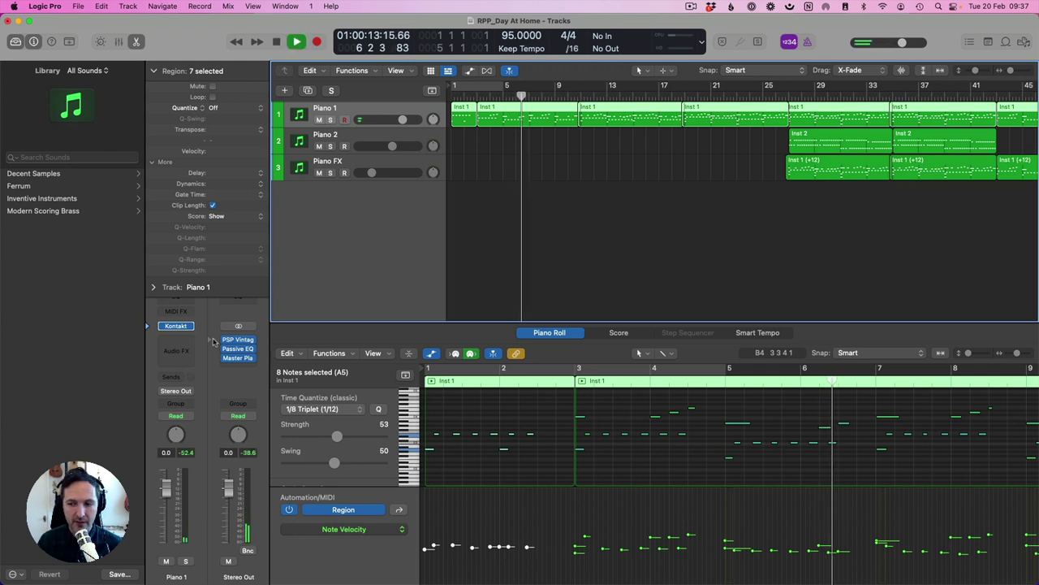
Duplicate the Piano 1 track, copy all its regions onto the duplicate, and join the regions on each track into one.
key("super+d")
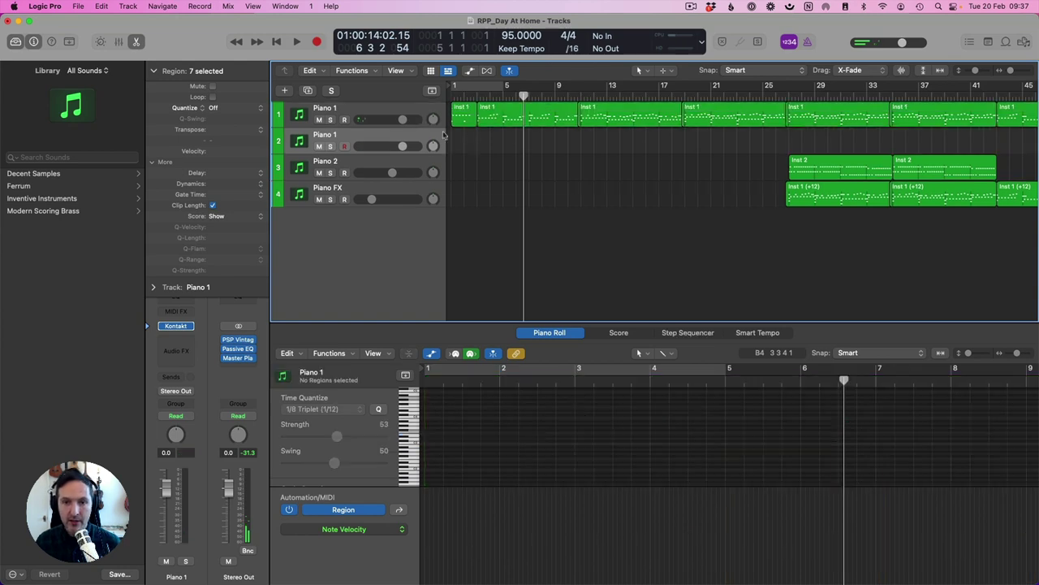
left_click(405, 111)
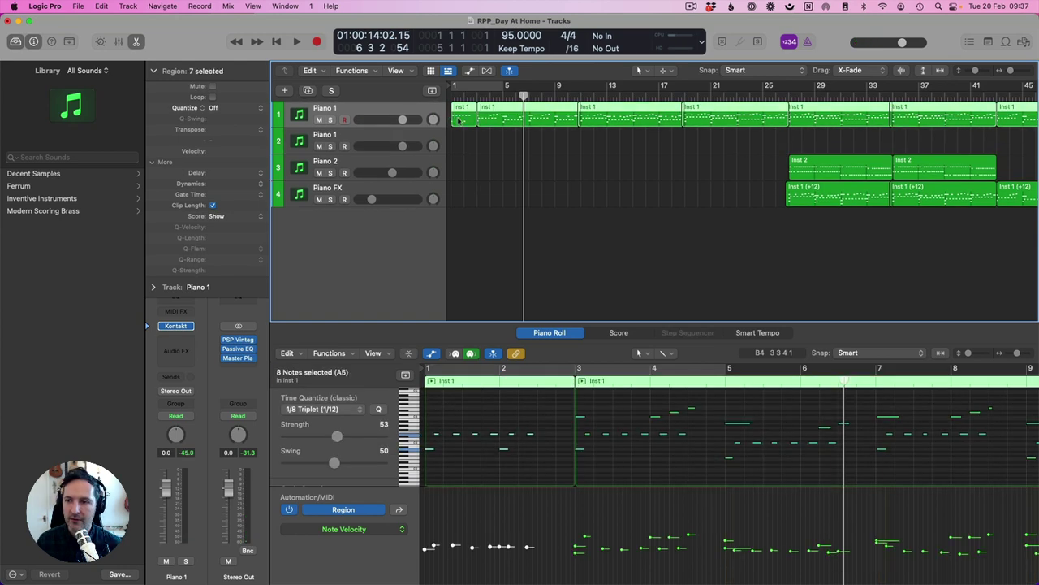
left_click_drag(459, 120, 456, 138)
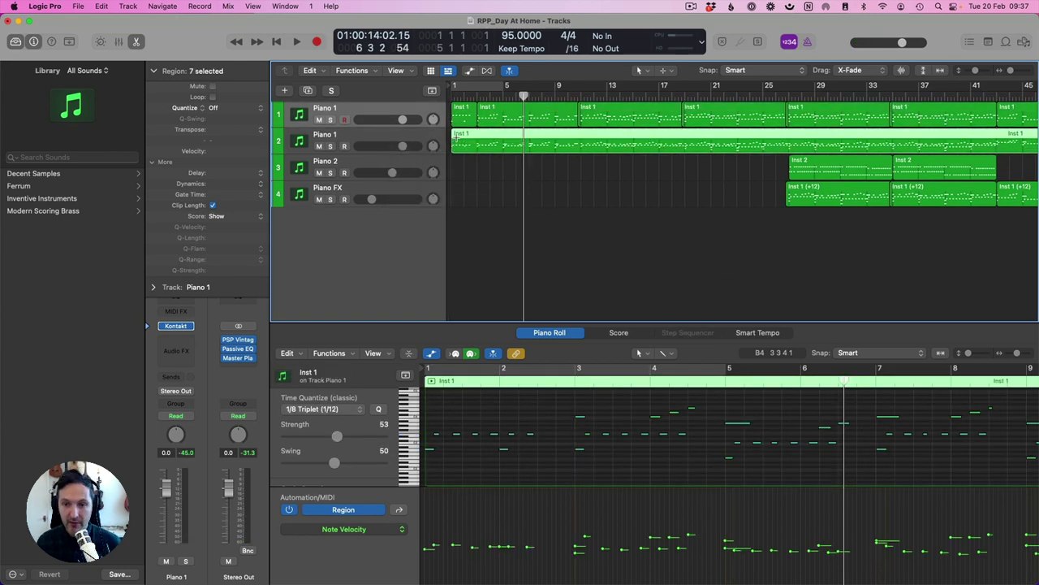
left_click(422, 111)
key("super+j")
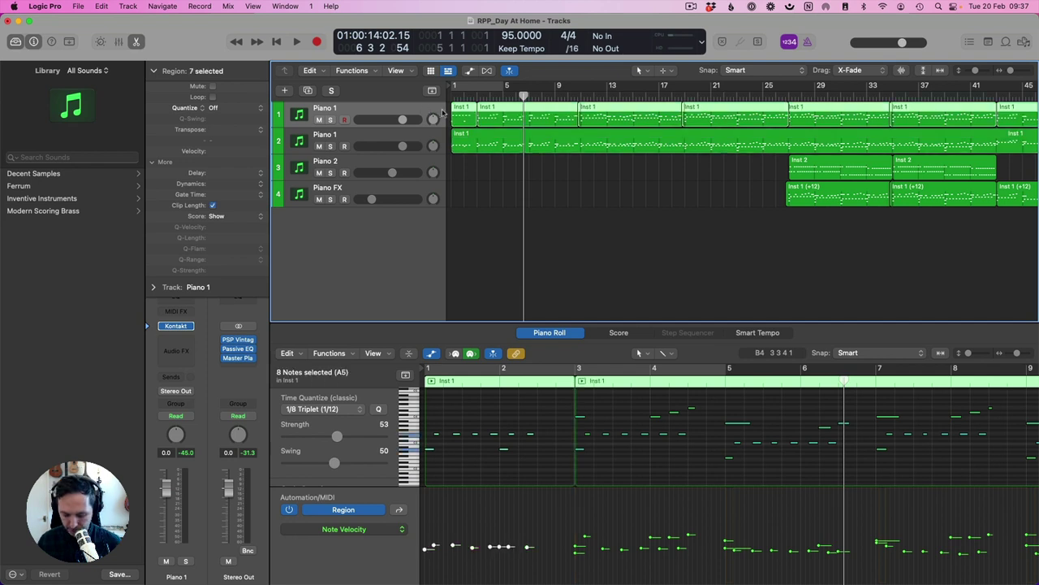
Delete the low left-hand notes throughout the joined region on the duplicate Piano 1 track, keeping only the upper notes.
left_click(491, 143)
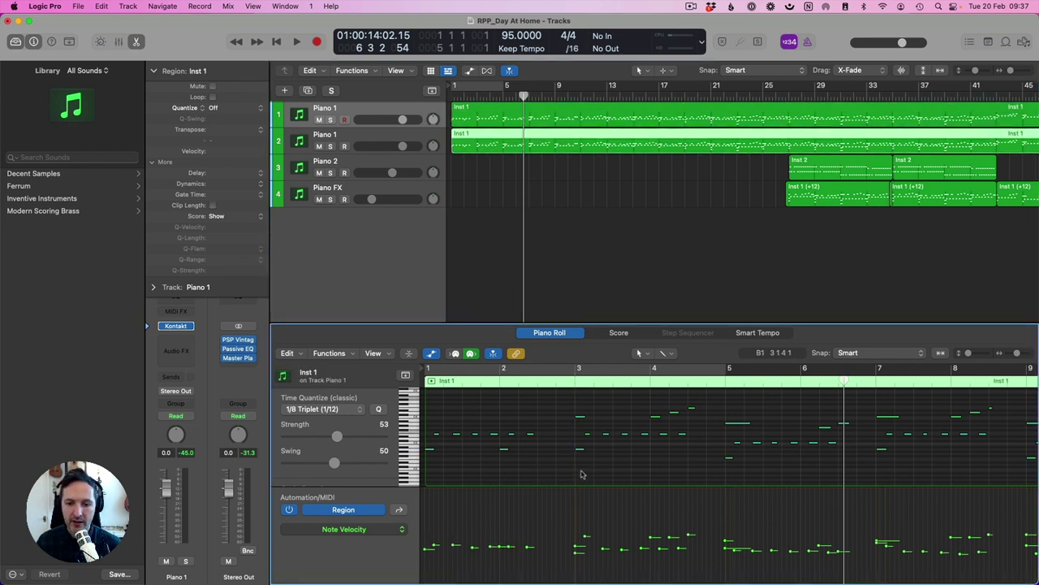
key("z")
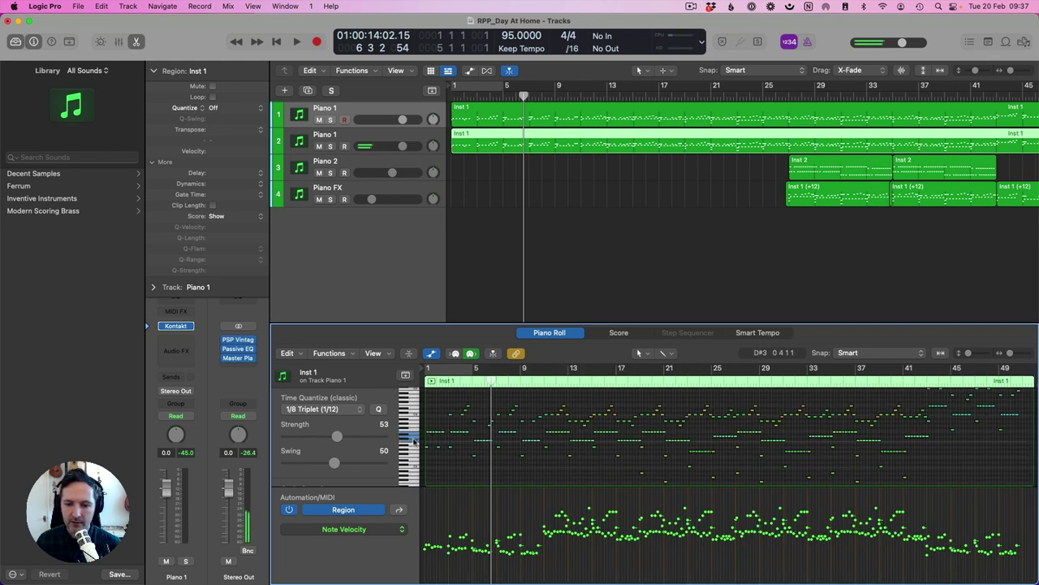
left_click(414, 485)
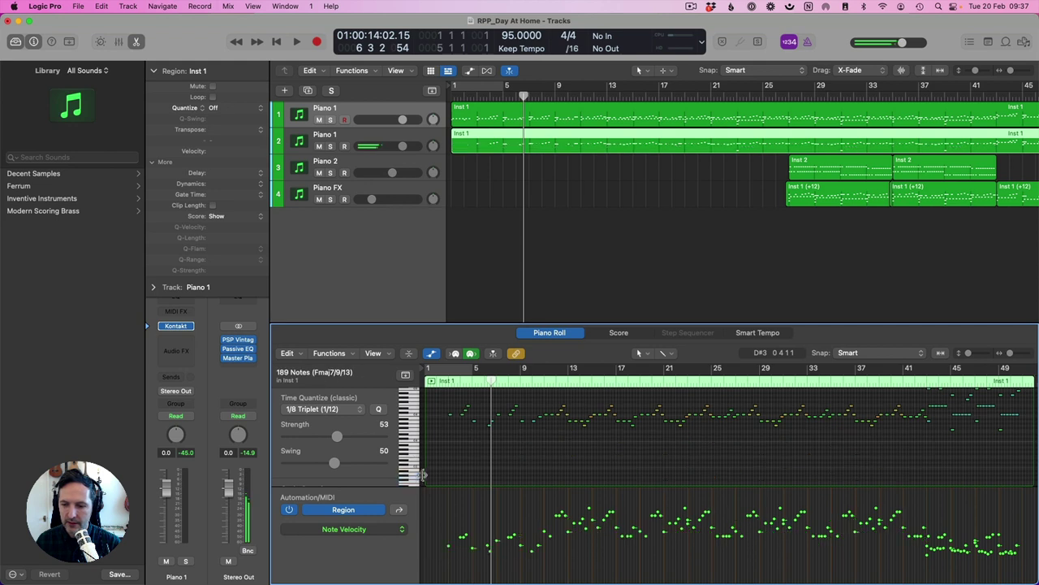
Delete the remaining low left-hand notes in bars 43–51 of the duplicate Piano 1 region and return the playhead to the start.
scroll(909, 431, "right", 3)
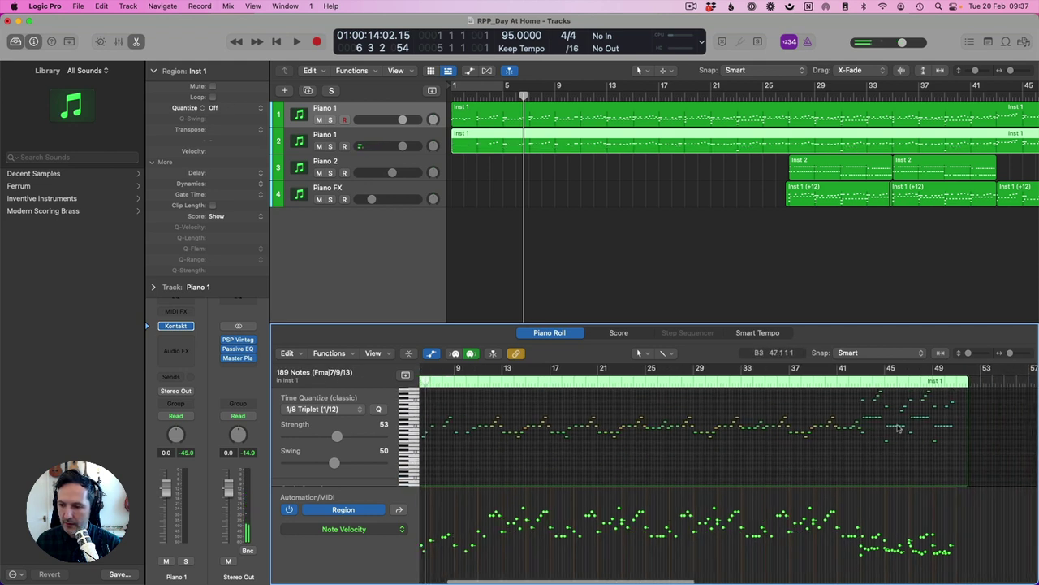
left_click_drag(863, 417, 963, 460)
key("Delete")
scroll(730, 445, "left", 3)
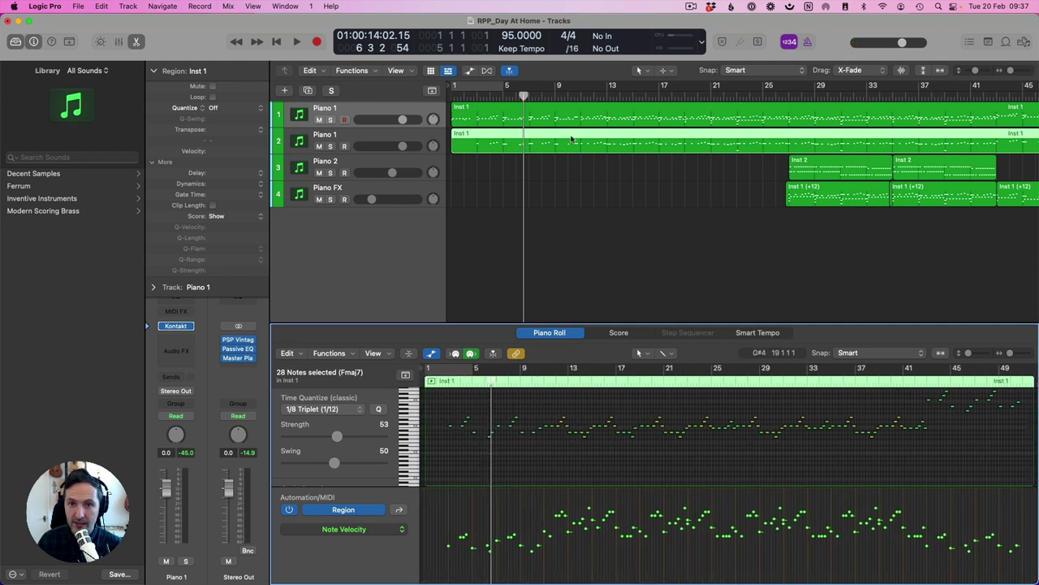
key("Return")
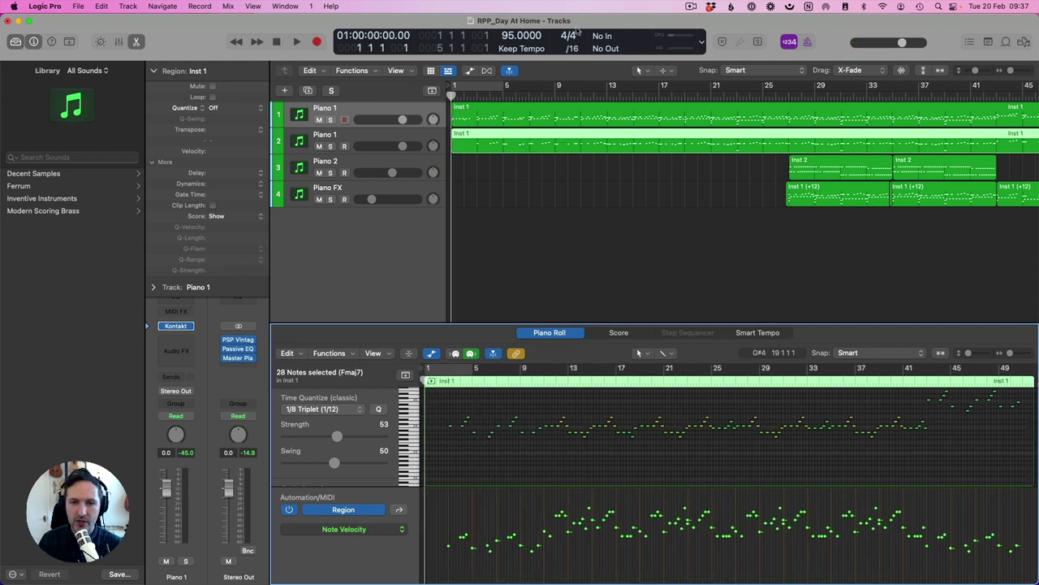
Delete the upper melody notes throughout the original Piano 1 region, including bars 43–51, keeping only the low left-hand part.
left_click(481, 124)
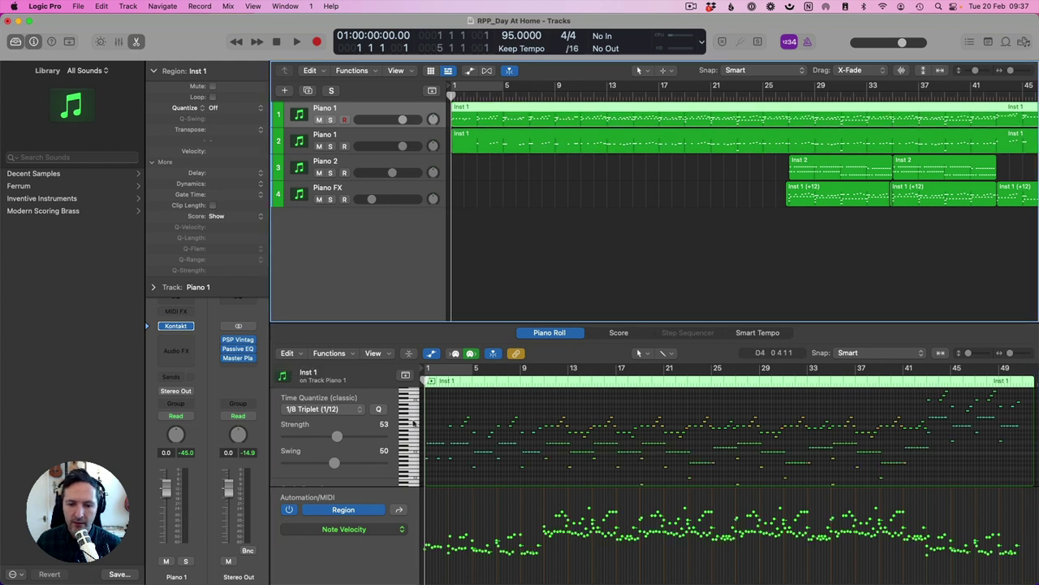
left_click_drag(433, 410, 926, 442)
scroll(812, 426, "right", 5)
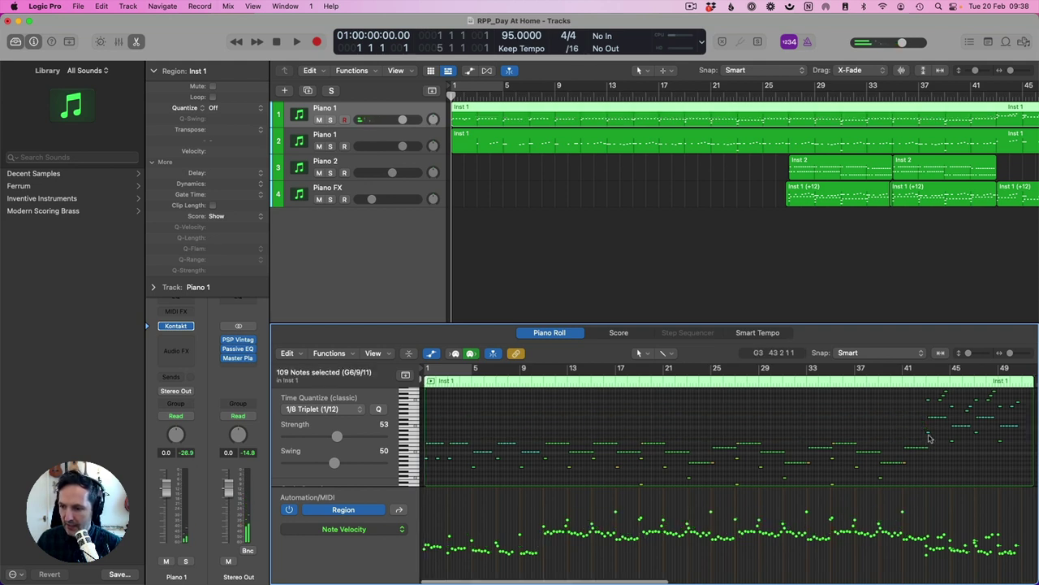
left_click_drag(780, 410, 883, 446)
scroll(813, 439, "left", 5)
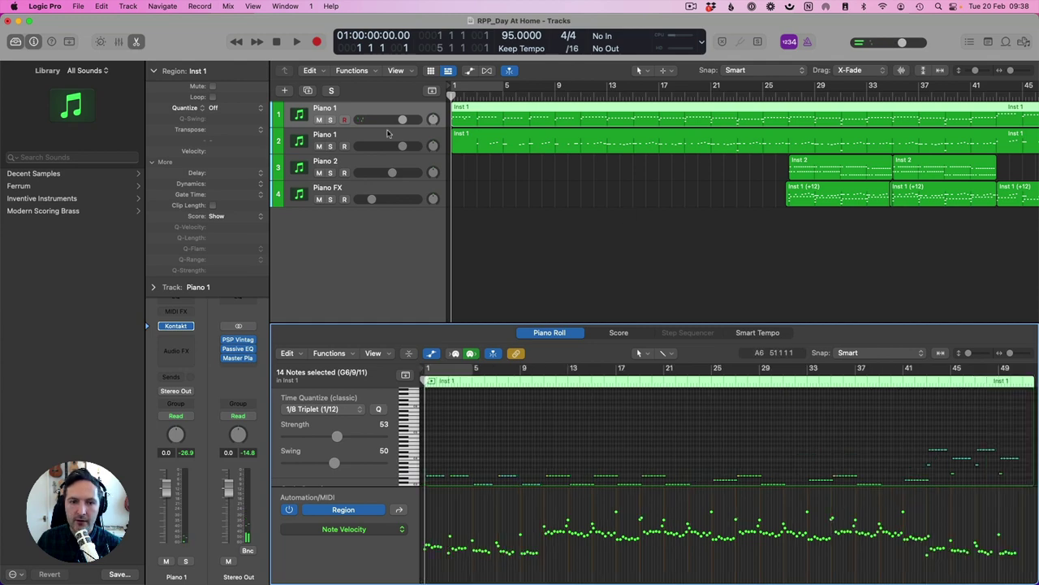
Play the song from the start and raise the velocities of all notes in the duplicate Piano 1 region slightly.
key("space")
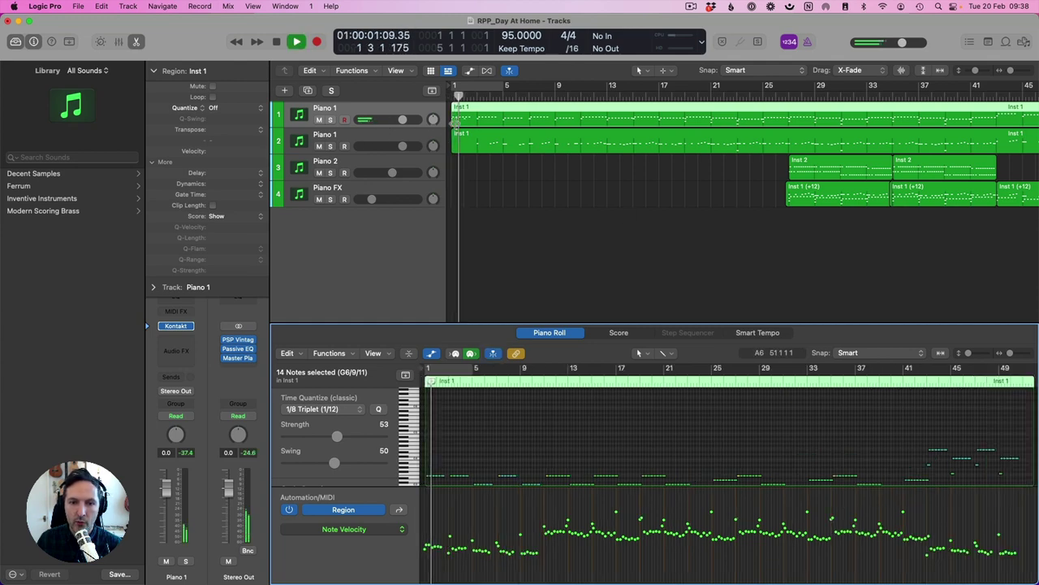
left_click(417, 142)
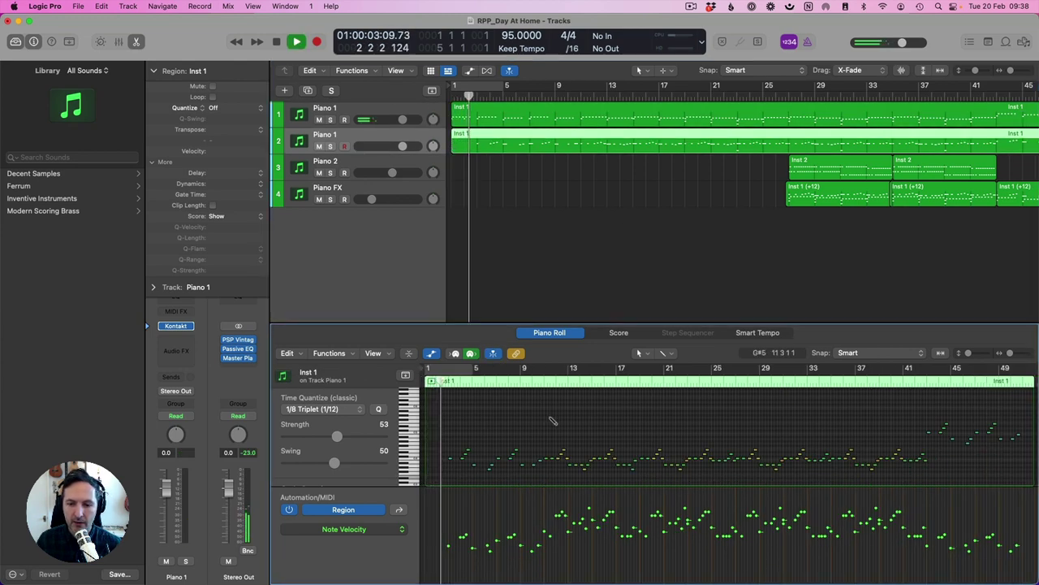
left_click_drag(515, 556, 515, 524)
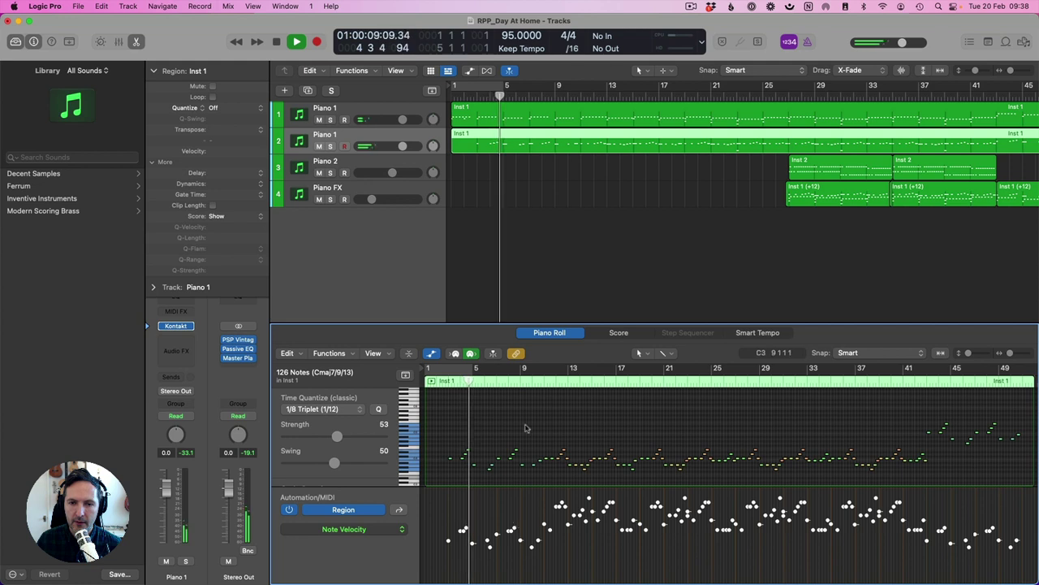
left_click(562, 387)
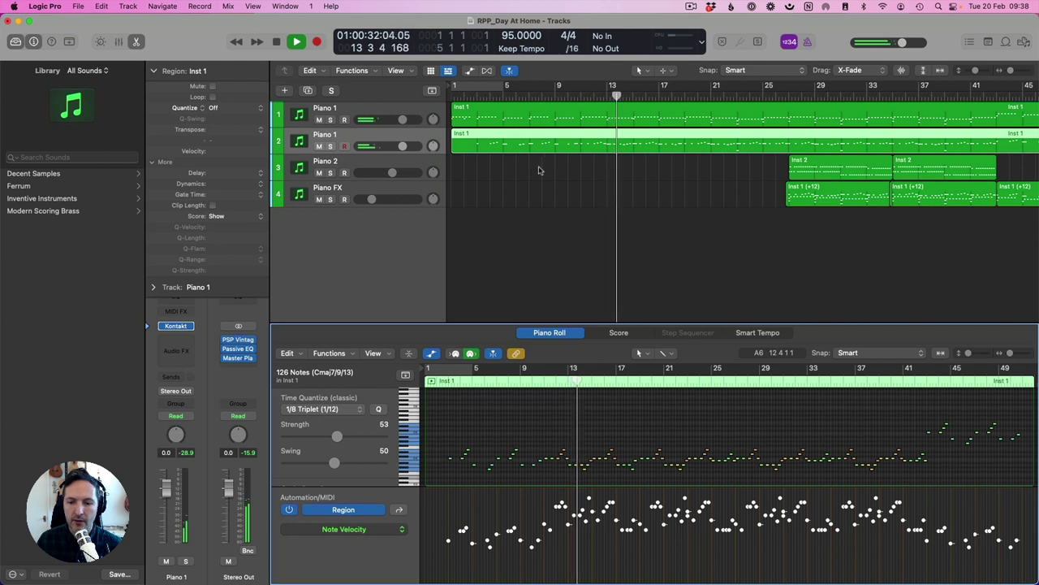
left_click(526, 420)
scroll(526, 421, "down", 3)
scroll(520, 421, "left", 2)
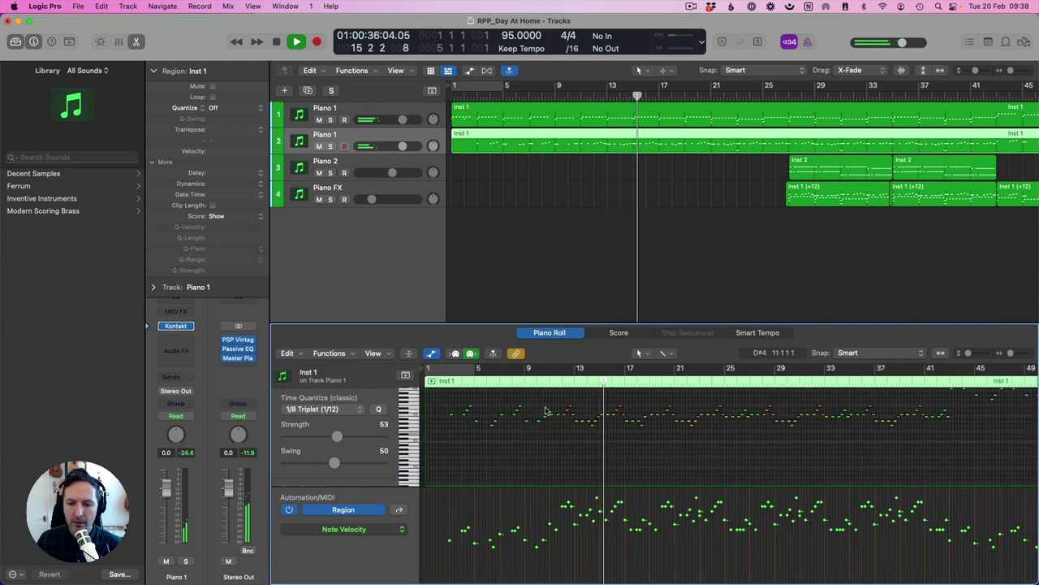
Stop playback and raise the velocities of the opening 16 notes in bars 3–11 of the duplicate Piano 1 region, then deselect them.
key("space")
left_click_drag(445, 400, 562, 447)
left_click(501, 528)
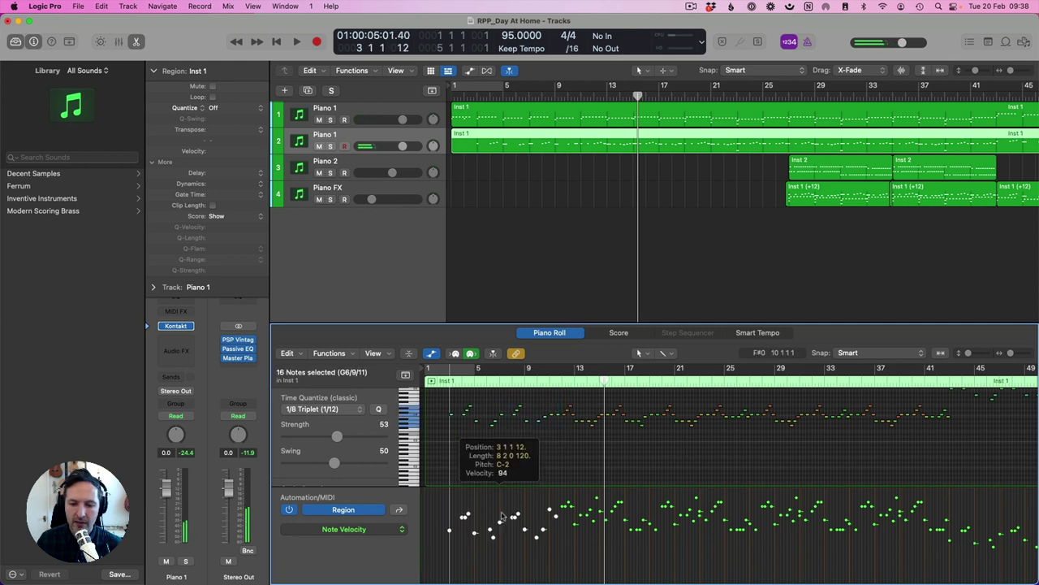
left_click(598, 465)
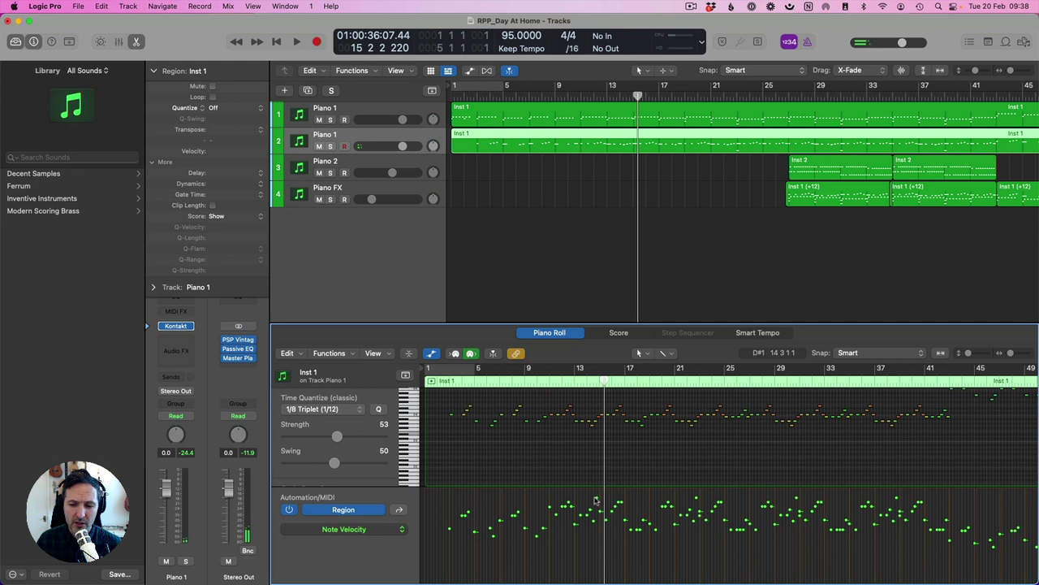
Check the velocity of the loudest notes around bar 22 in the duplicate Piano 1 region.
left_click(696, 497)
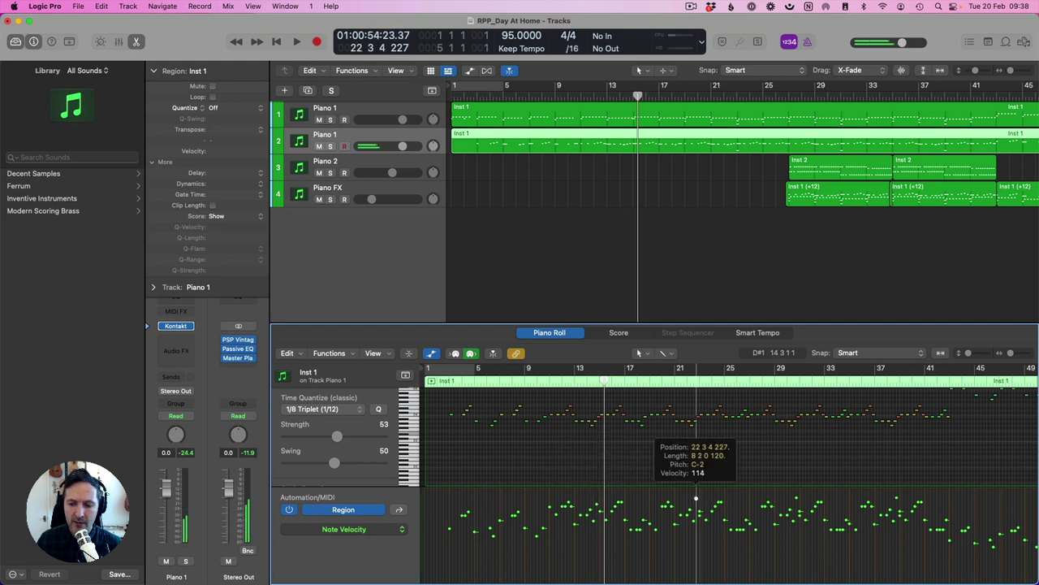
left_click(697, 501)
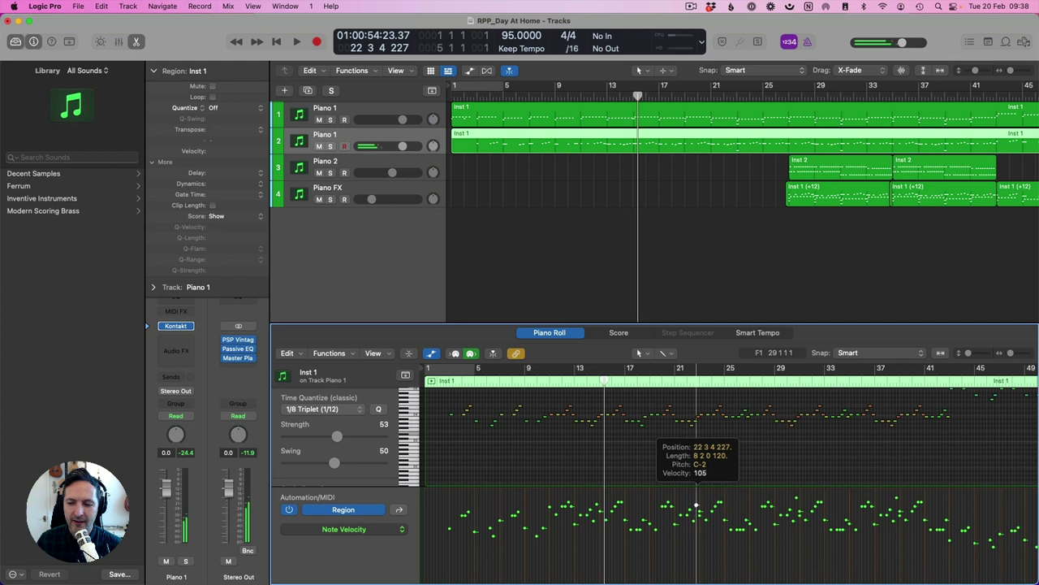
left_click_drag(696, 505, 696, 505)
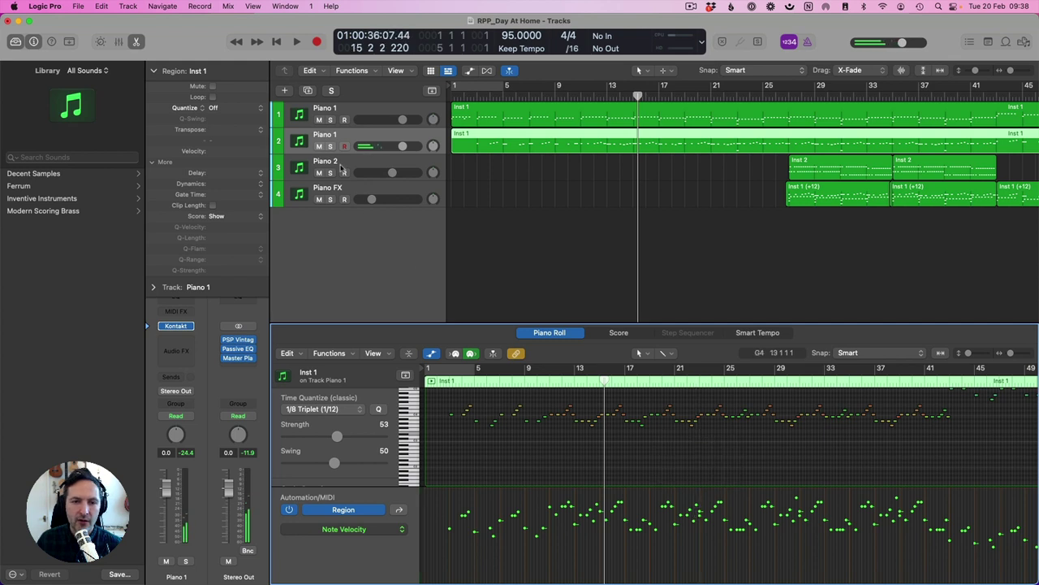
Insert a Velocity Processor MIDI effect on the duplicate Piano 1 track.
left_click(186, 339)
left_click(183, 314)
left_click(183, 314)
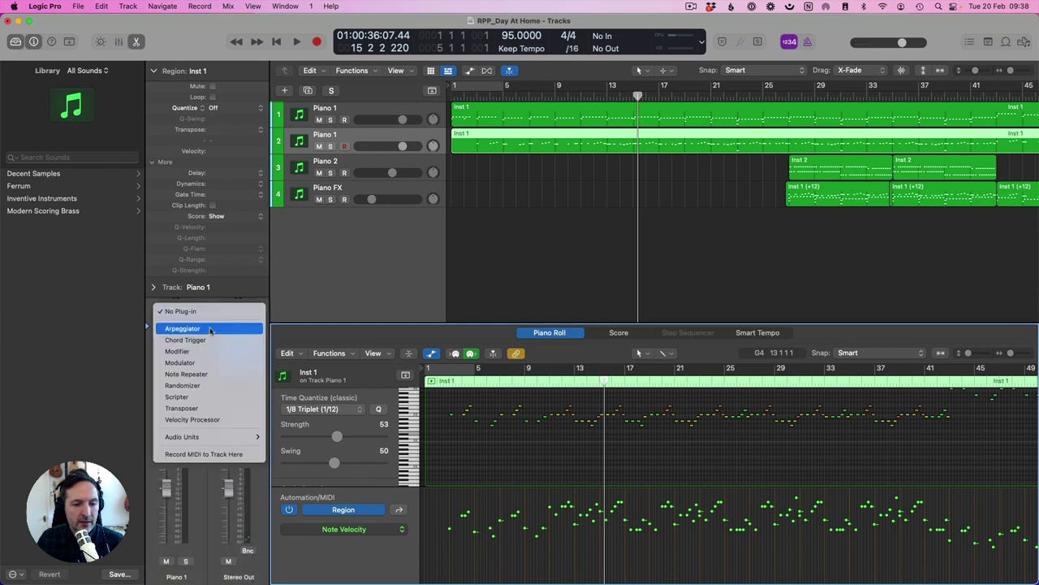
left_click(214, 420)
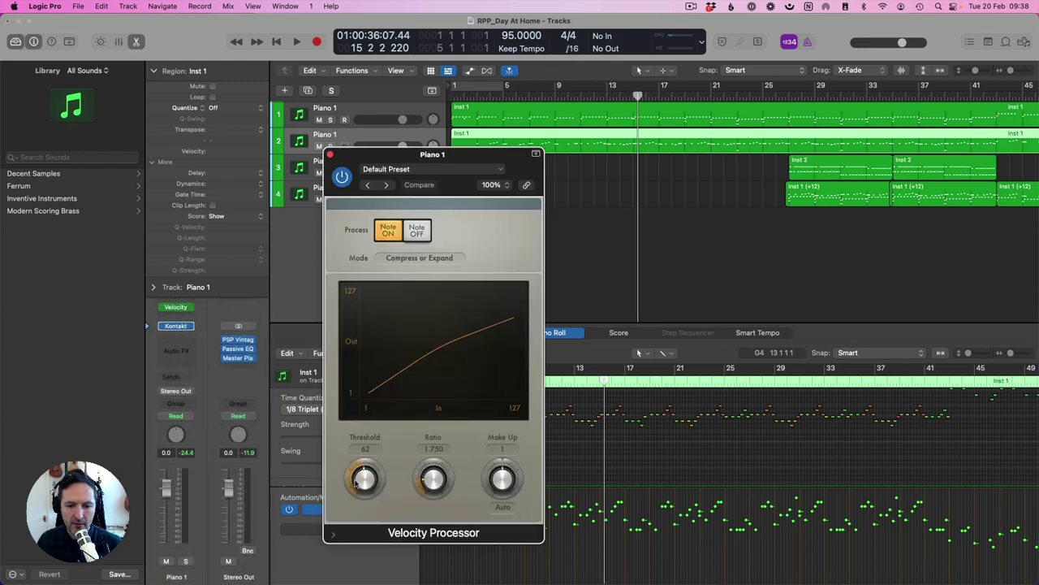
Set the Velocity Processor's threshold to 97 and ratio to 8.000 while auditioning, close its window and resume playback.
left_click_drag(363, 480, 367, 469)
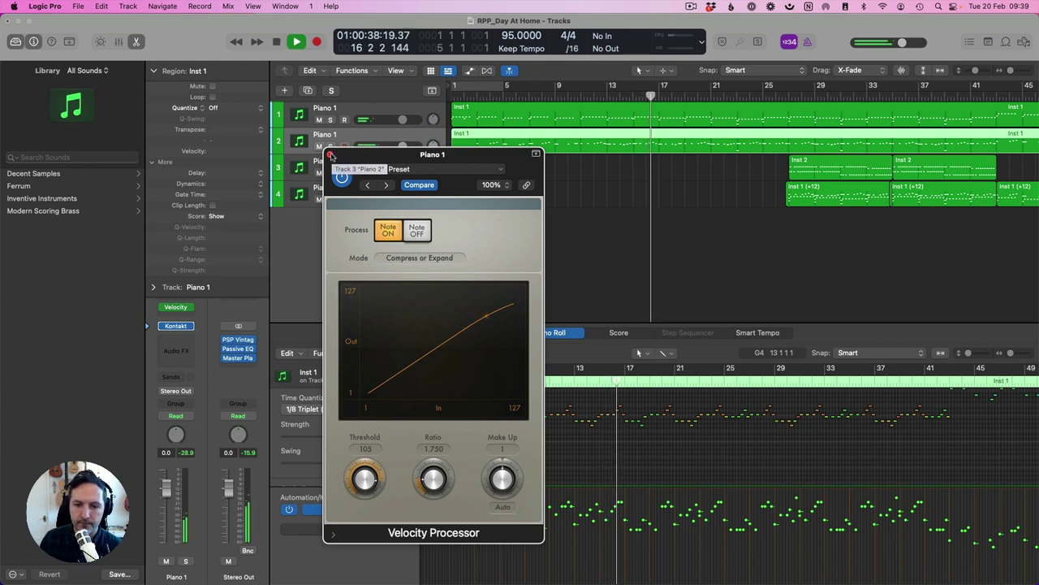
key("space")
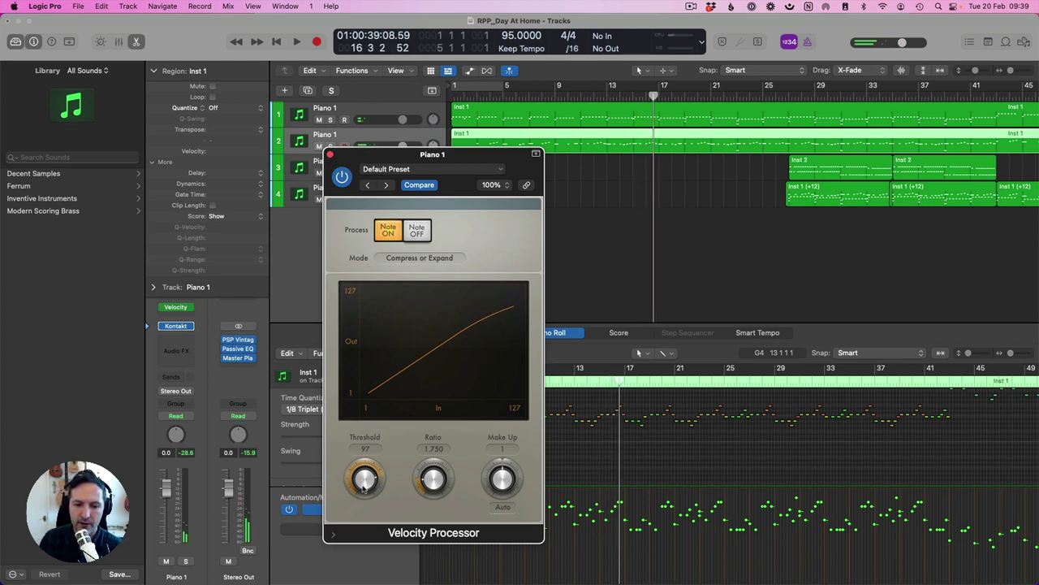
key("space")
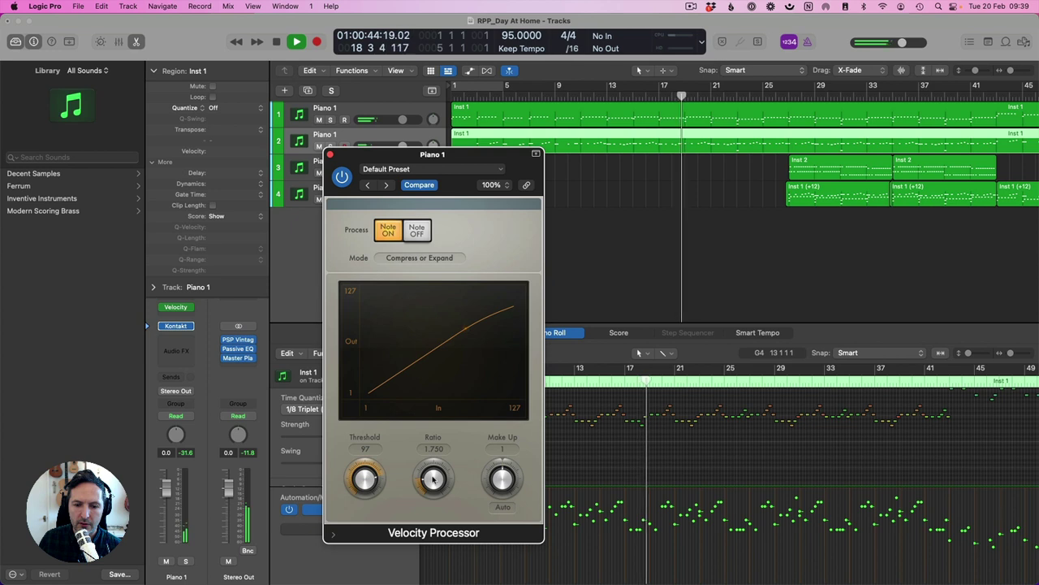
left_click_drag(433, 479, 435, 350)
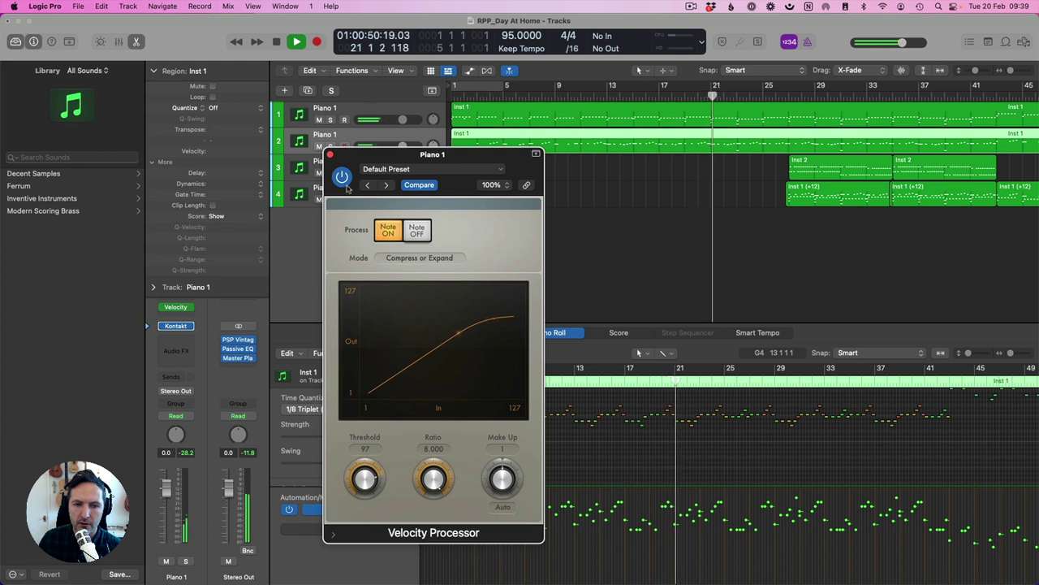
key("super+w")
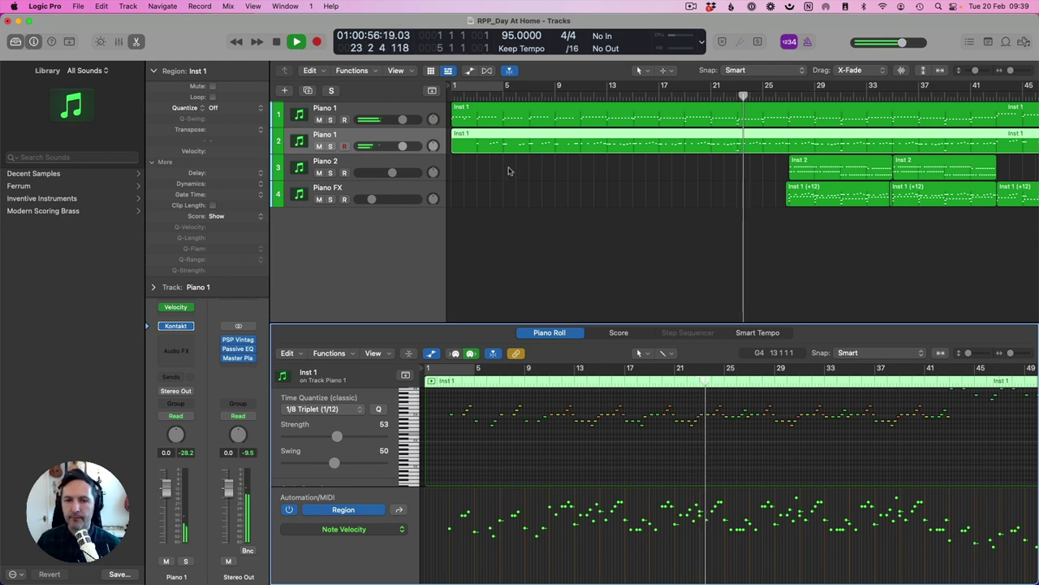
key("space")
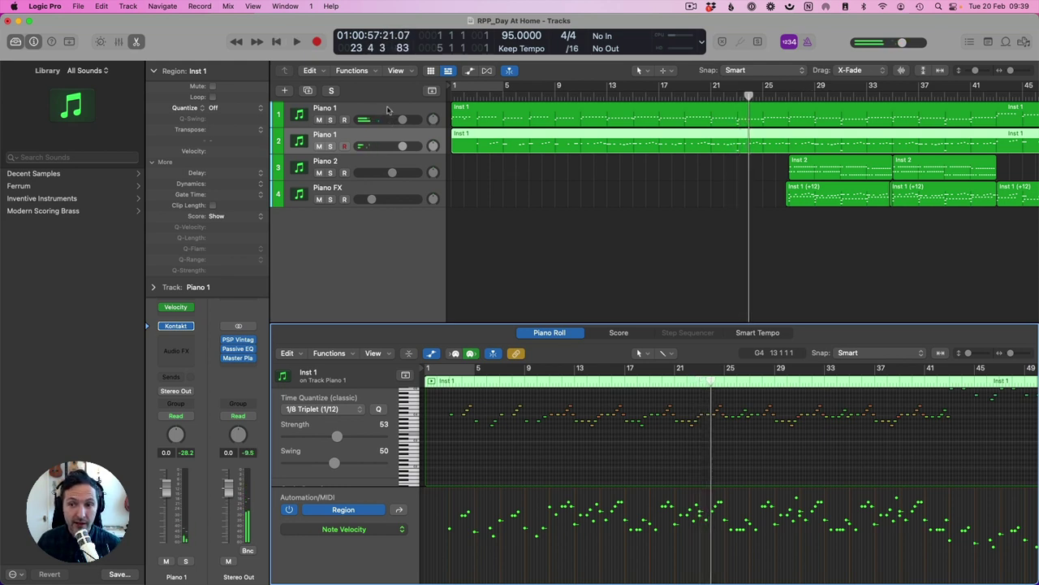
key("space")
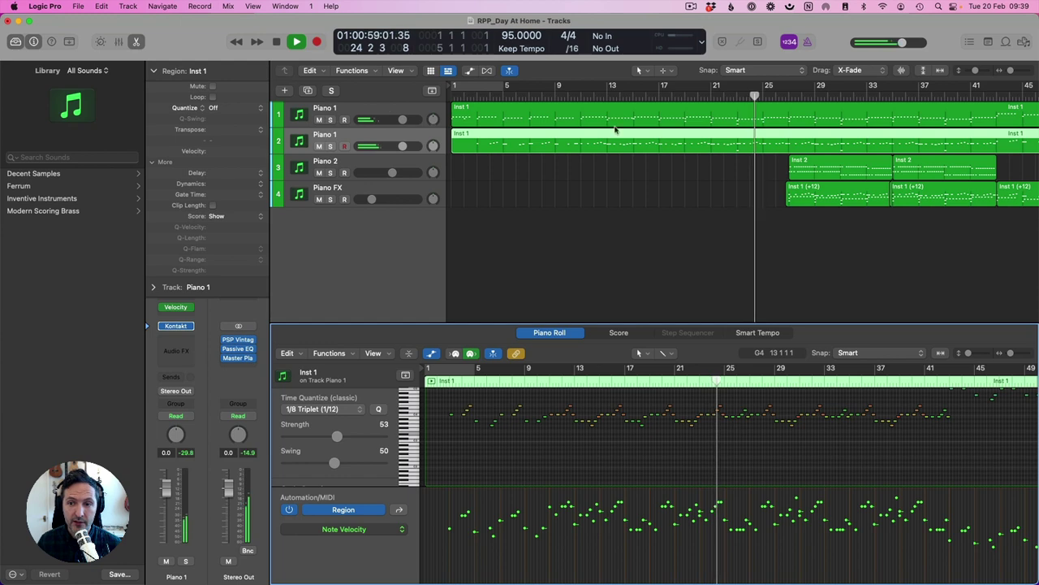
Open the original Piano 1 region's notes, check the accented notes' velocity around bar 25, and stop playback.
left_click(476, 167)
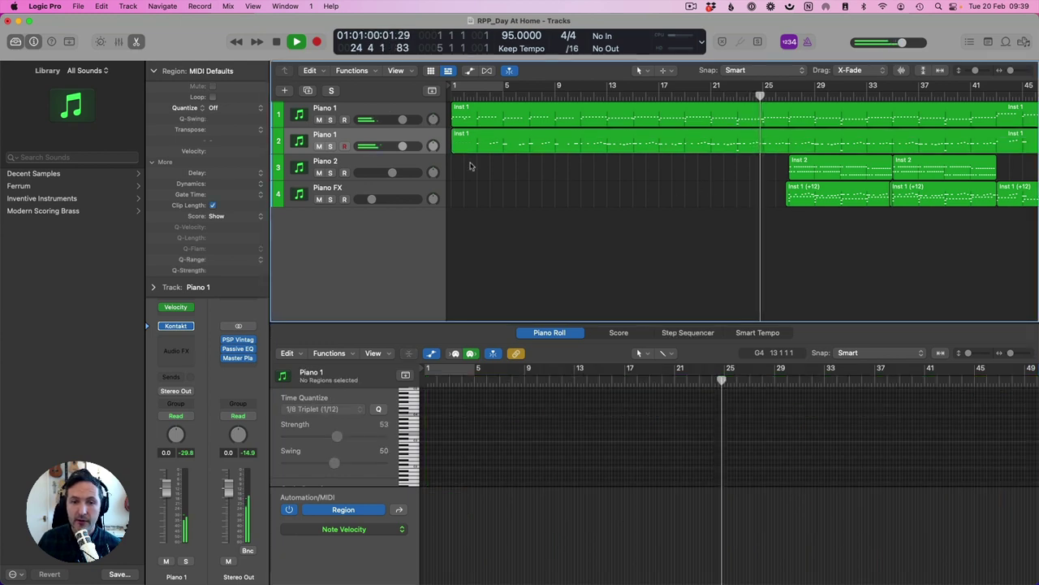
left_click(713, 140)
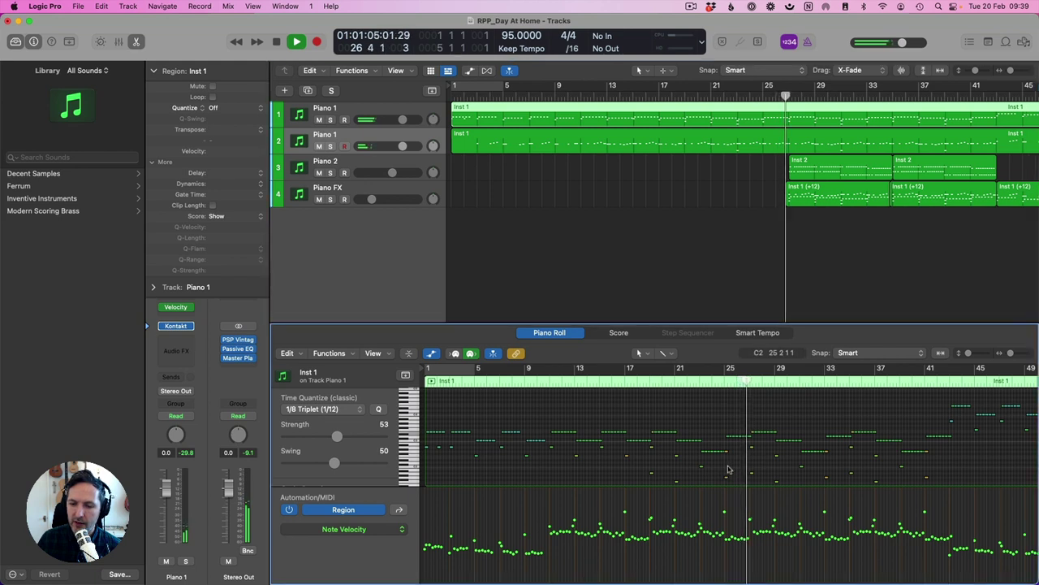
scroll(728, 467, "down", 5)
left_click(725, 514)
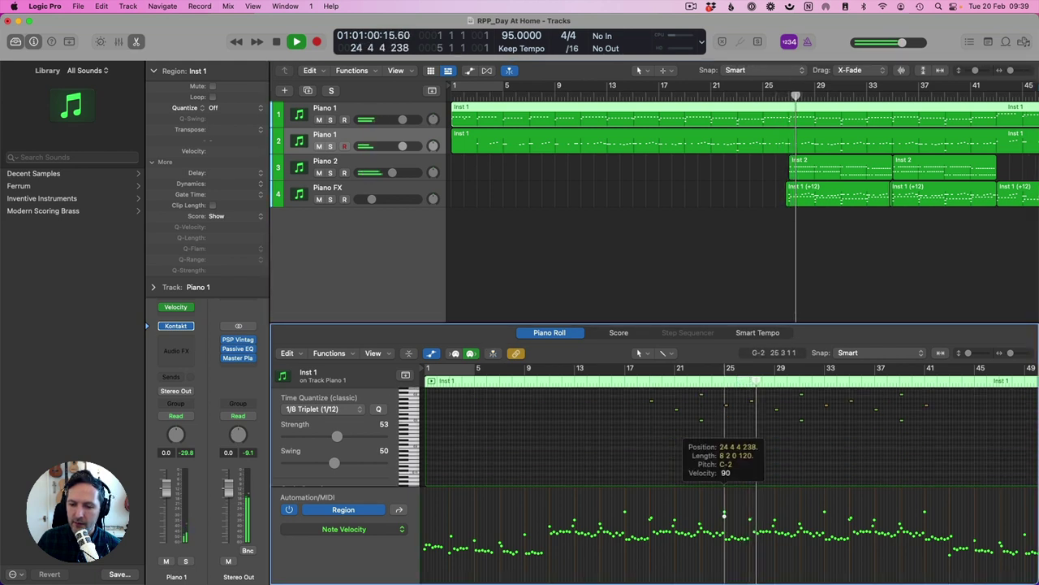
left_click_drag(725, 520, 724, 519)
key("space")
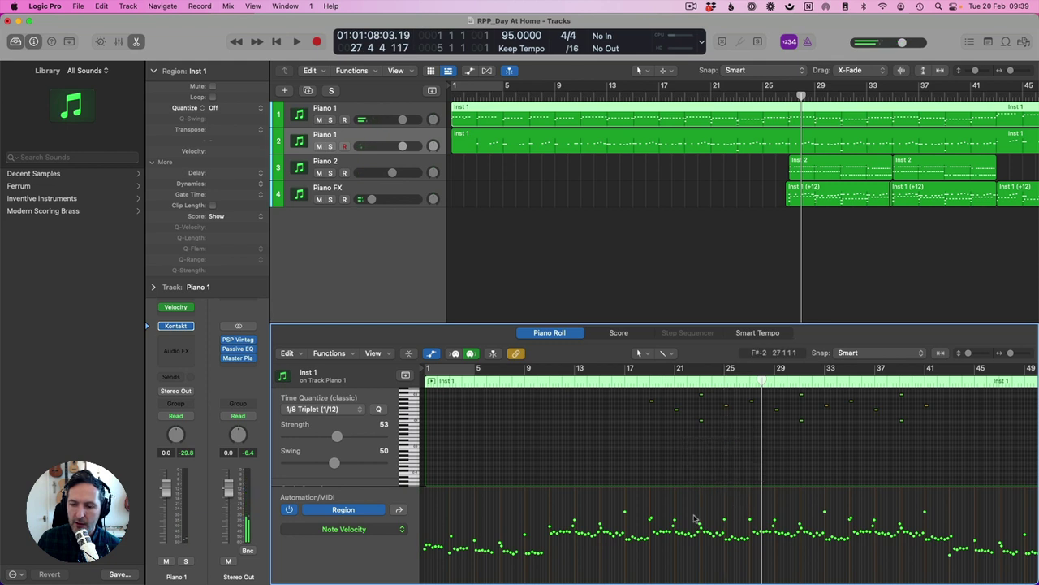
Insert a Velocity Processor MIDI effect on the original Piano 1 track holding the left-hand part.
left_click(365, 111)
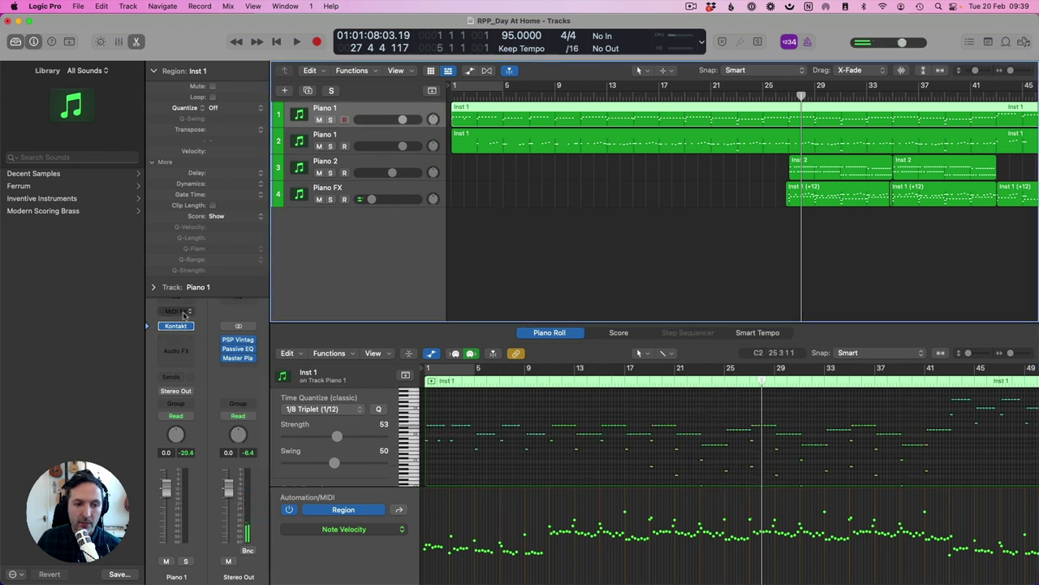
left_click(186, 314)
left_click(213, 419)
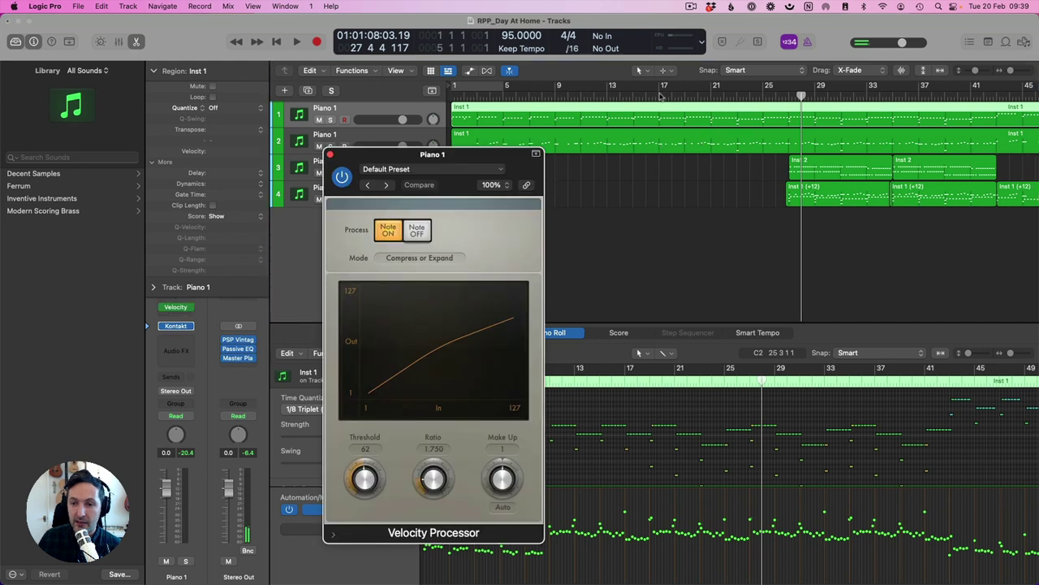
Set this Velocity Processor's ratio to 8.000 and threshold to 82 while playing from around bar 17, and close its window.
key("space")
left_click_drag(433, 479, 433, 463)
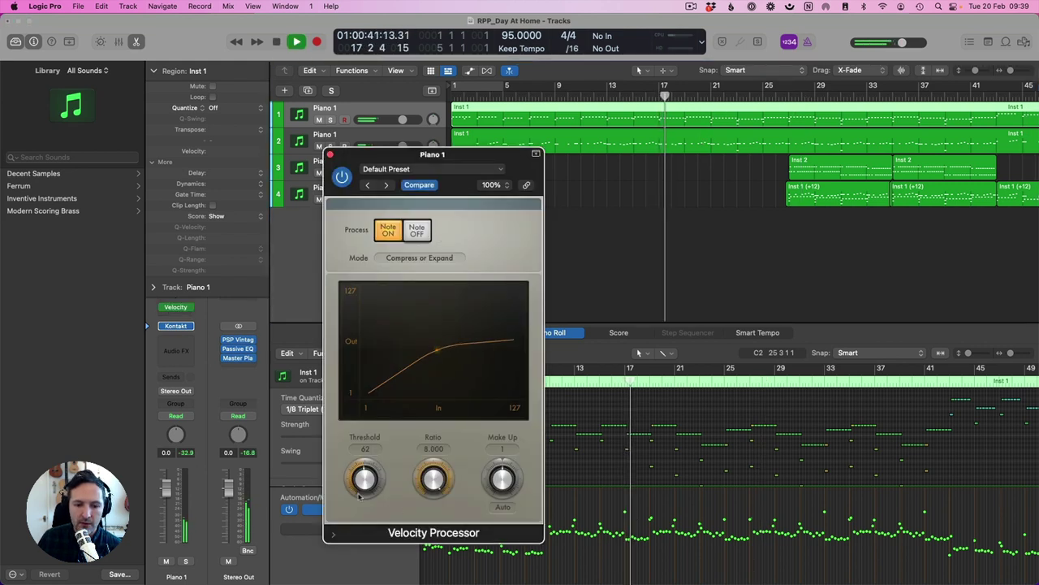
left_click_drag(365, 481, 365, 471)
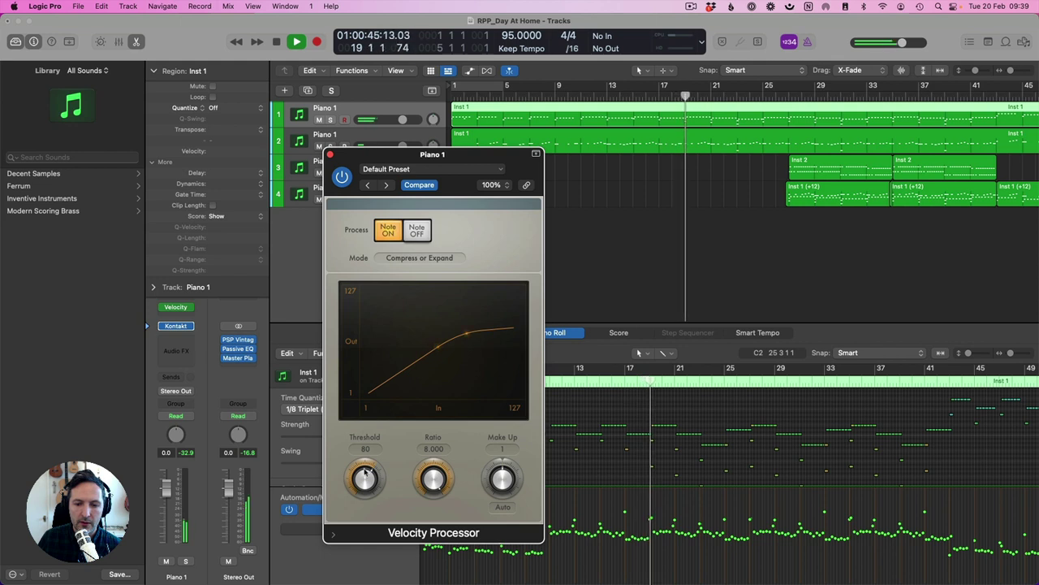
left_click_drag(367, 471, 366, 469)
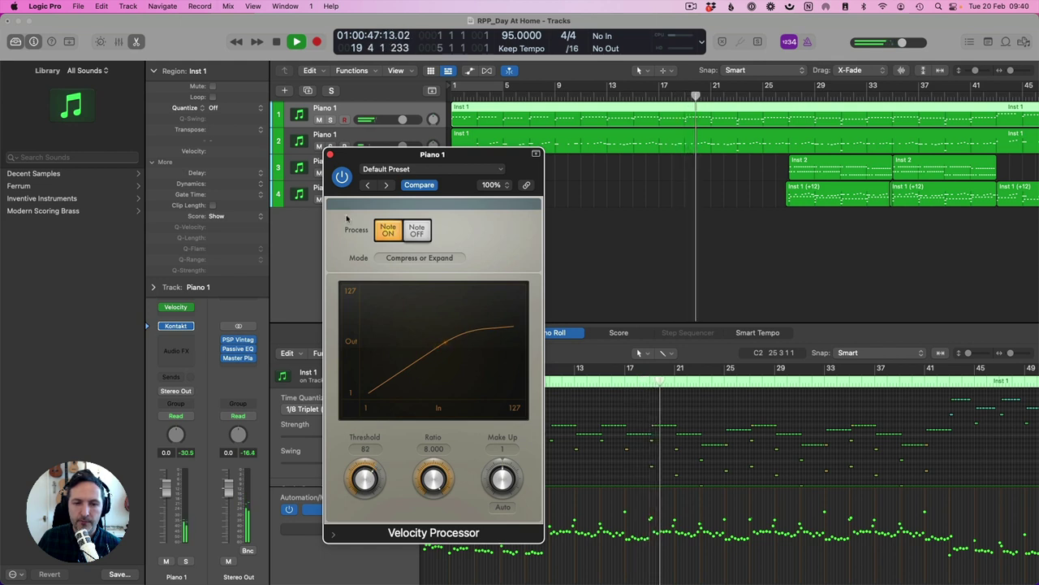
left_click(329, 154)
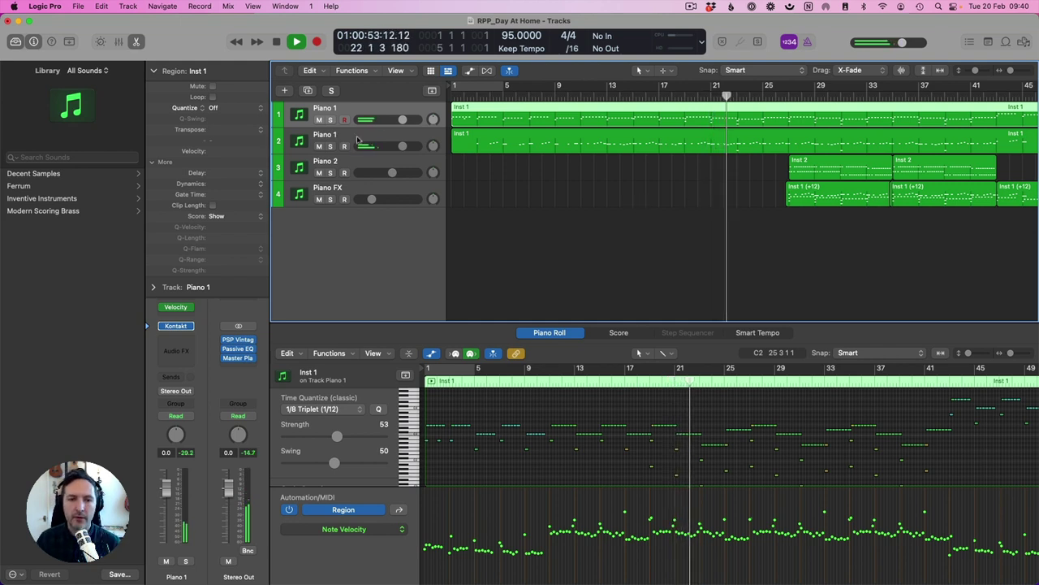
Insert a Direction Mixer on the second Piano 1 track, set its direction to +11.5°, and close its window.
key("Down")
key("space")
left_click(185, 339)
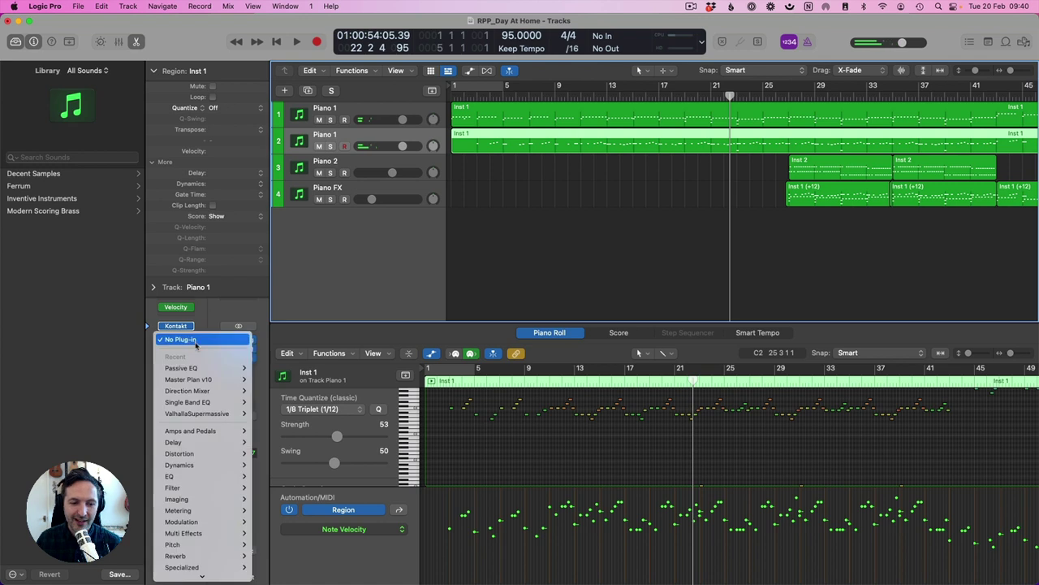
left_click(263, 392)
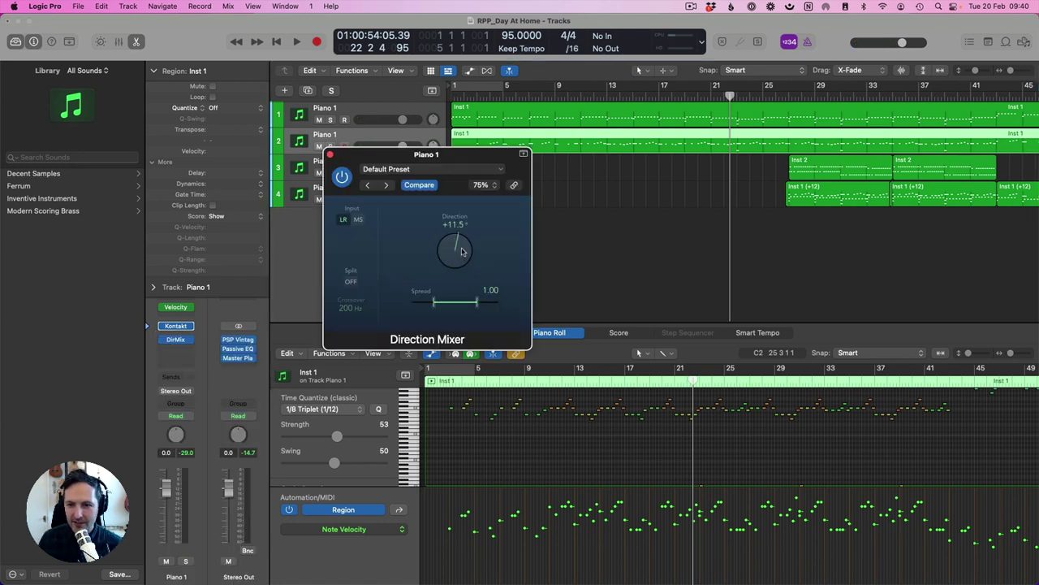
left_click(330, 154)
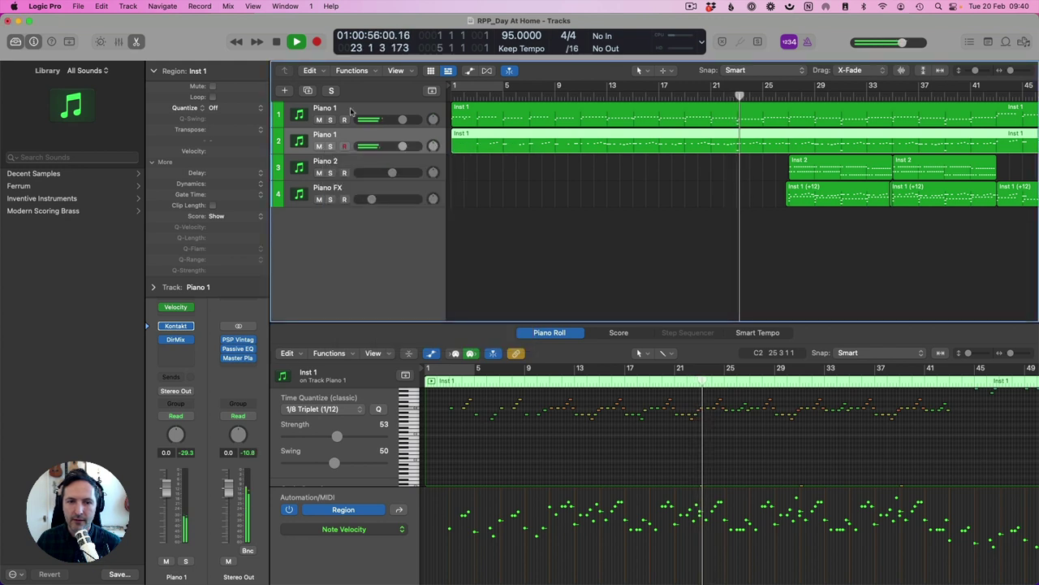
Lower the Piano FX track's volume slightly and reduce Piano 2's volume to -12.6 dB during playback.
left_click(351, 111)
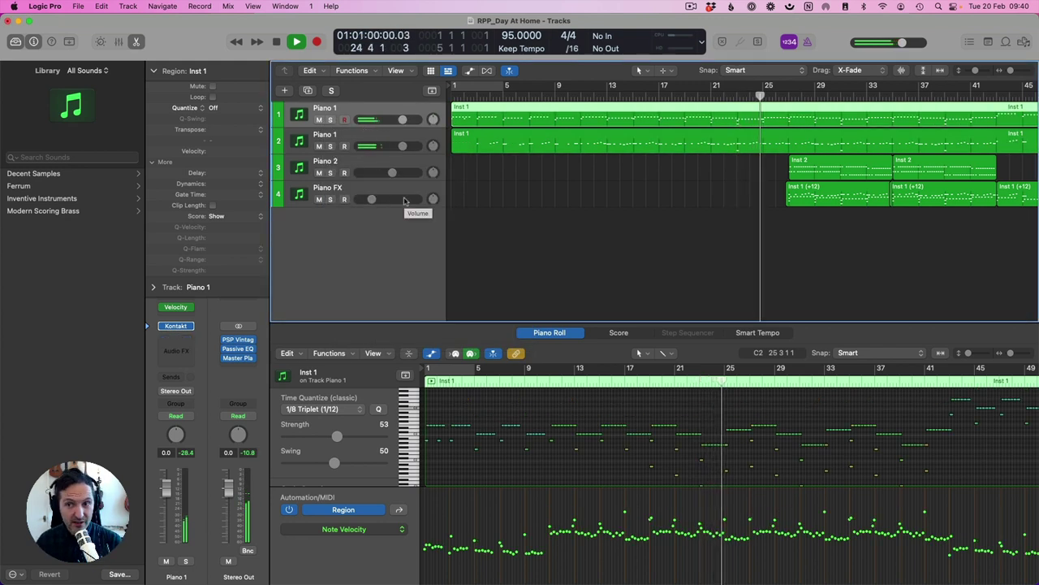
left_click(382, 140)
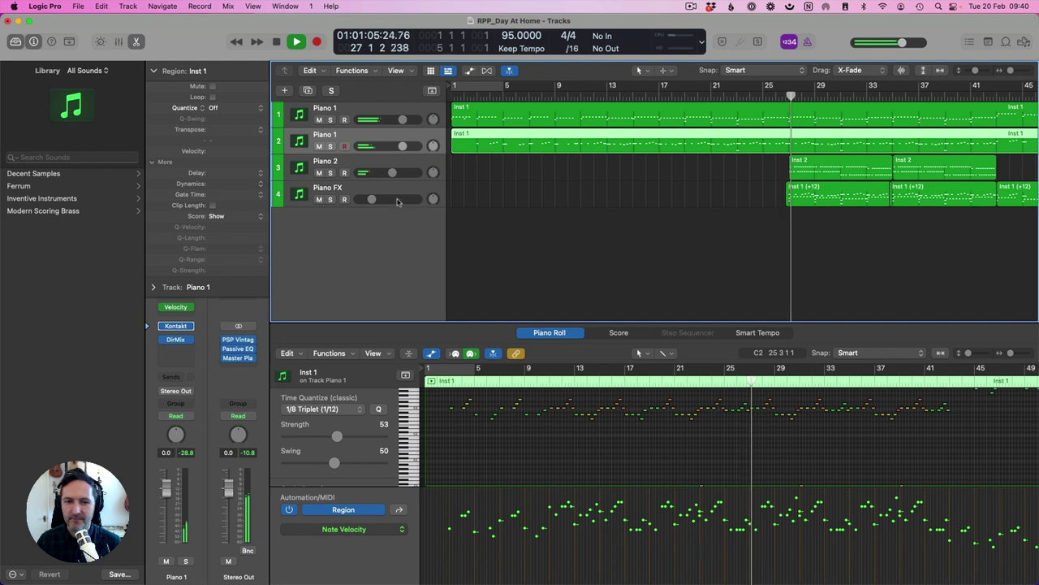
left_click_drag(396, 200, 367, 199)
left_click(364, 173)
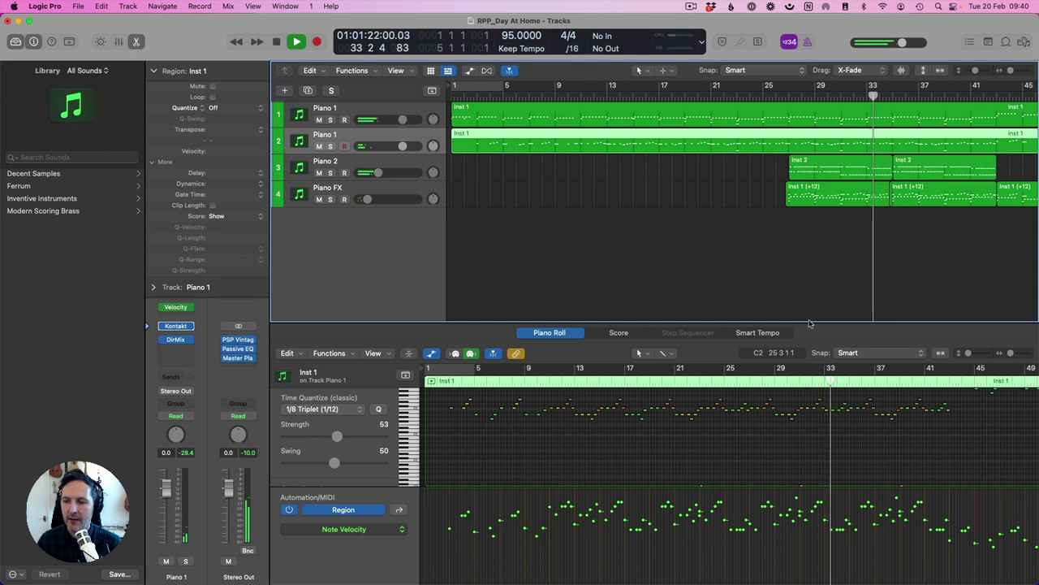
Set the Velocity Processor's threshold to 91 on the second Piano 1 track, close its window, and stop playback.
left_click_drag(809, 324, 808, 248)
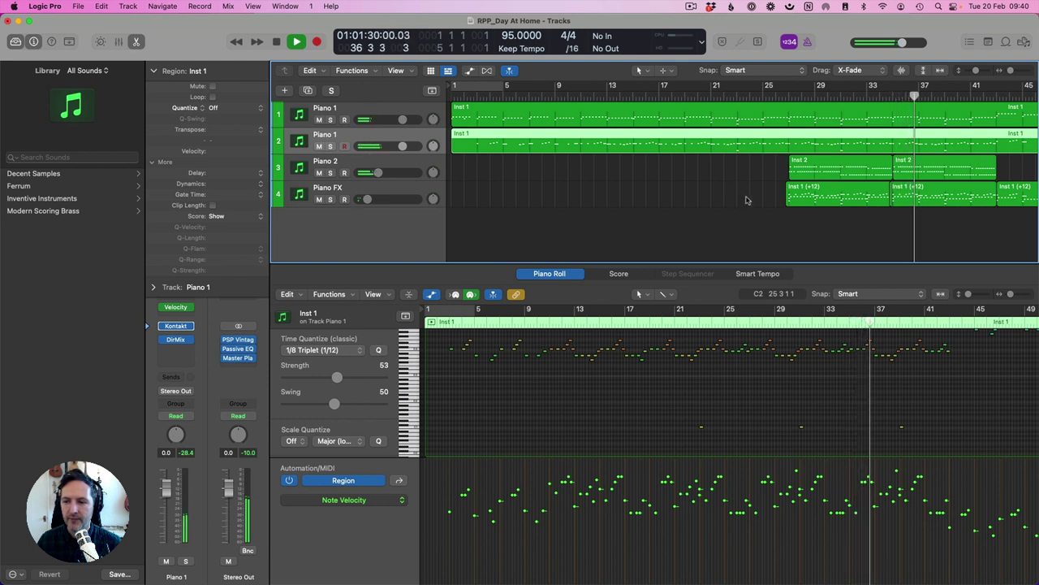
mouse_move(179, 329)
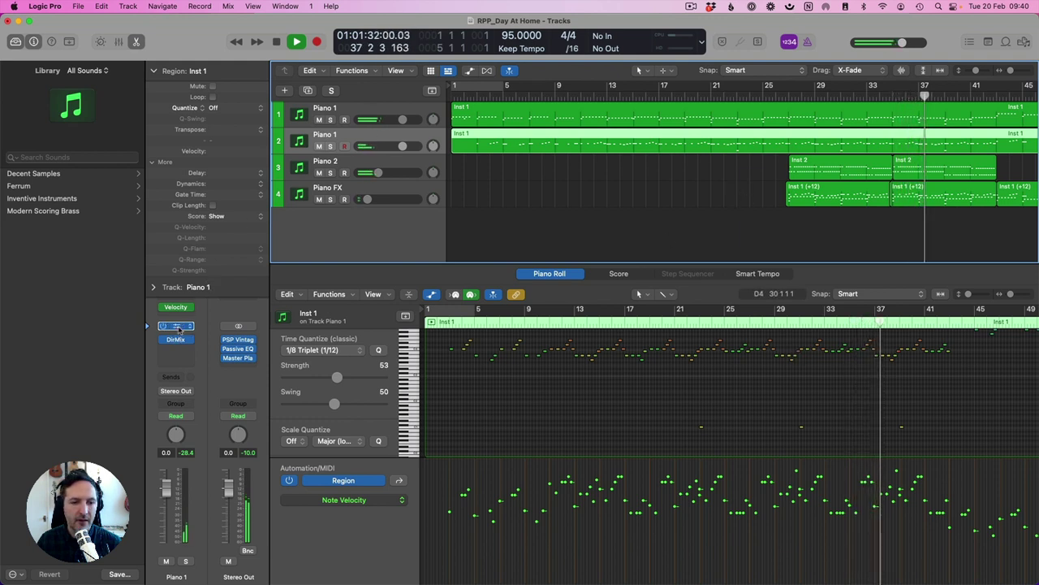
left_click(176, 308)
left_click_drag(363, 479, 363, 483)
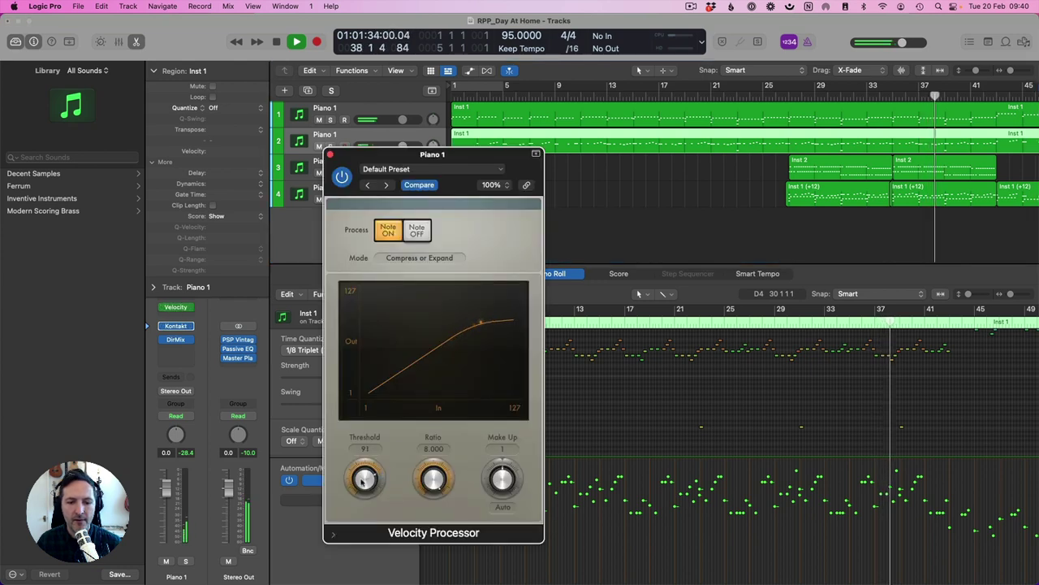
left_click(330, 153)
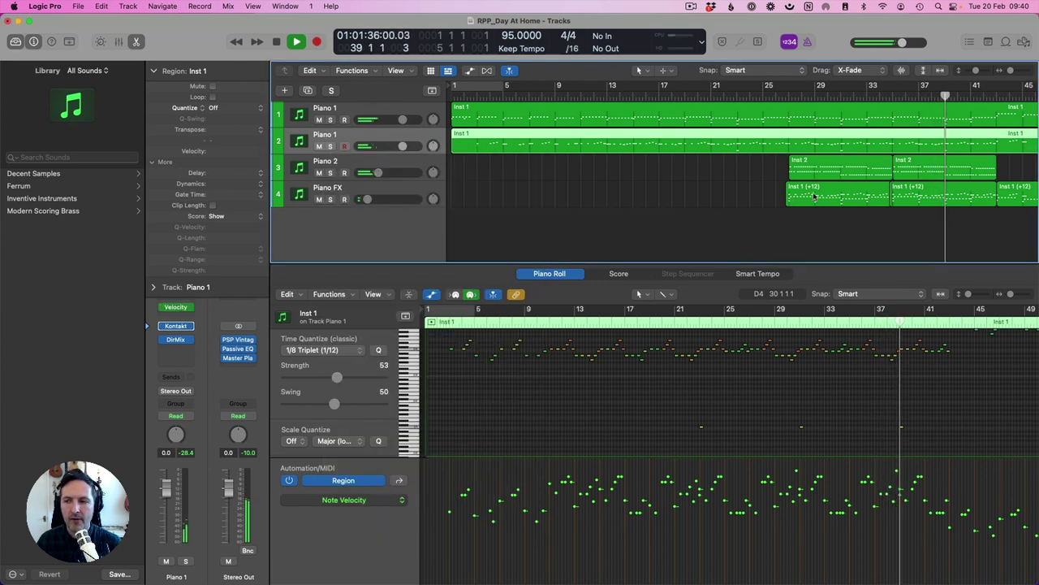
left_click(761, 227)
left_click(786, 136)
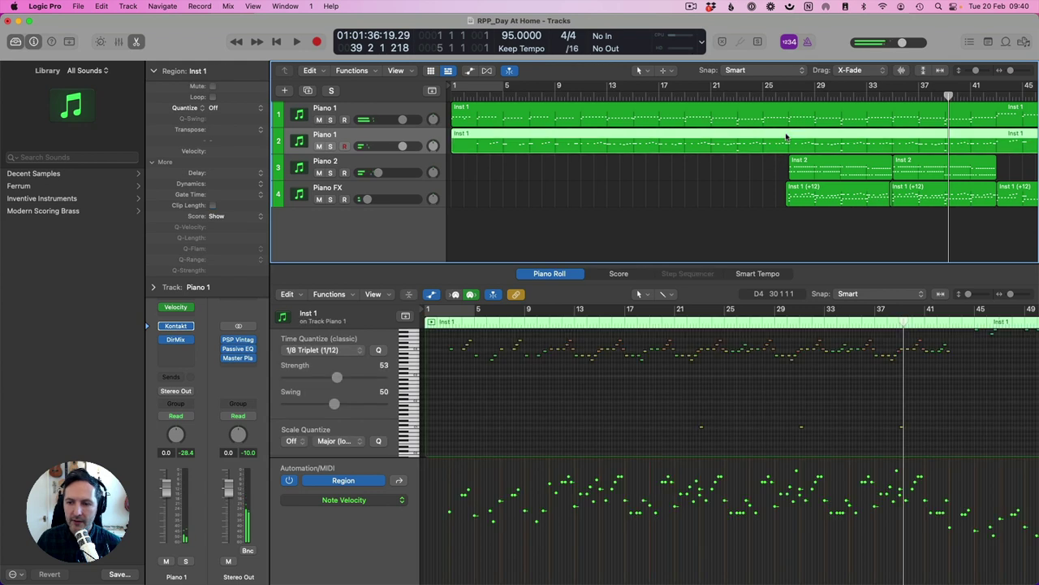
Load the V. Warm Felt instrument in Piano 2's Kontakt and raise the track's volume to -8.4 dB during playback.
left_click(416, 166)
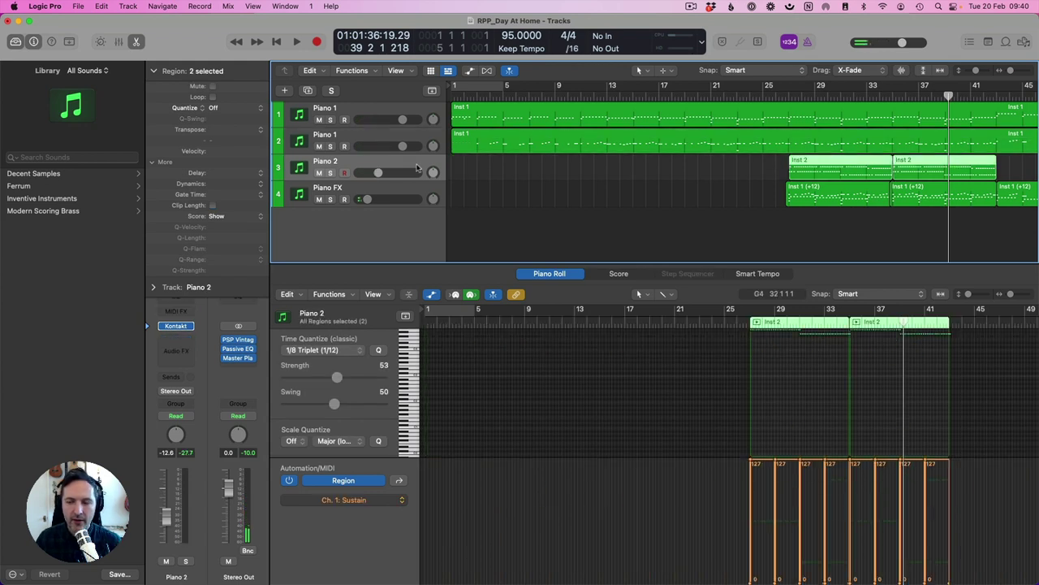
left_click(185, 328)
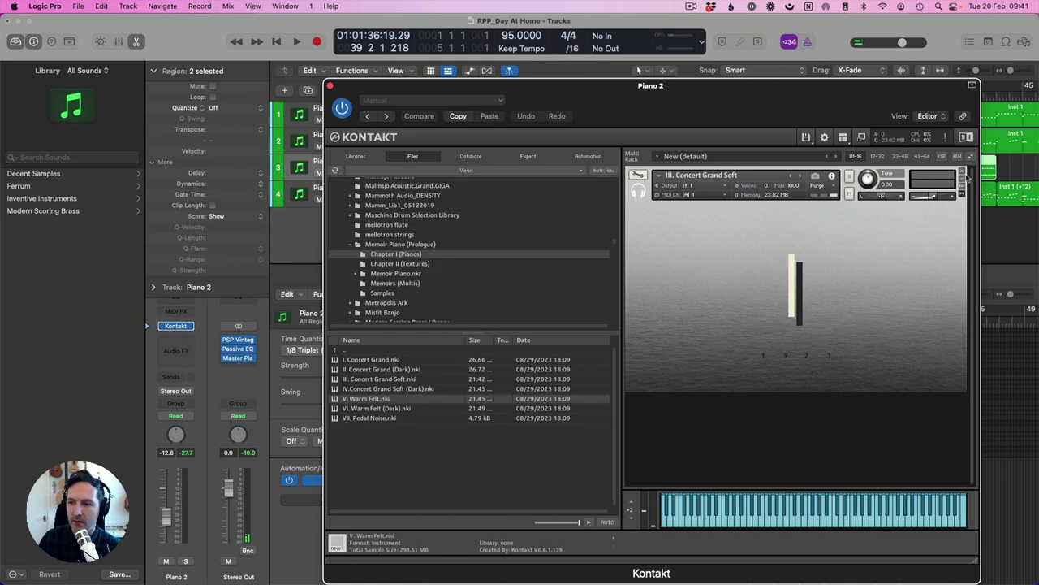
double_click(377, 399)
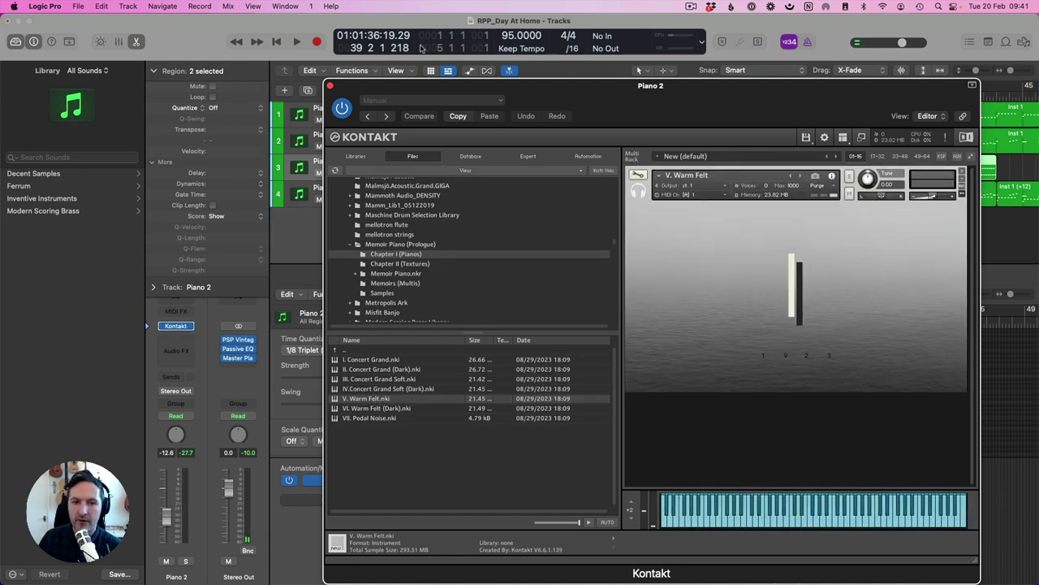
left_click(330, 86)
key("shift+space")
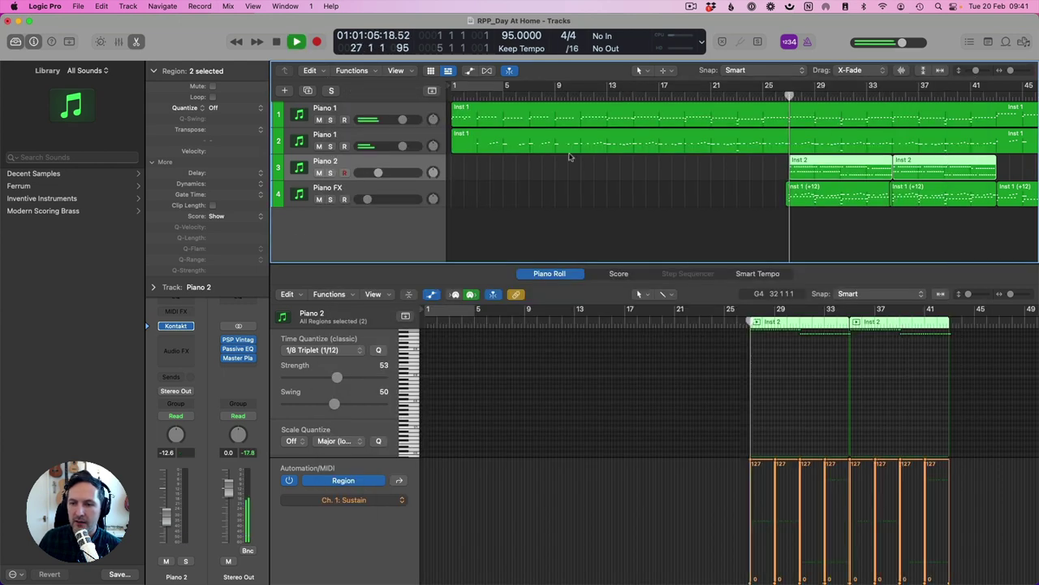
left_click_drag(377, 172, 384, 173)
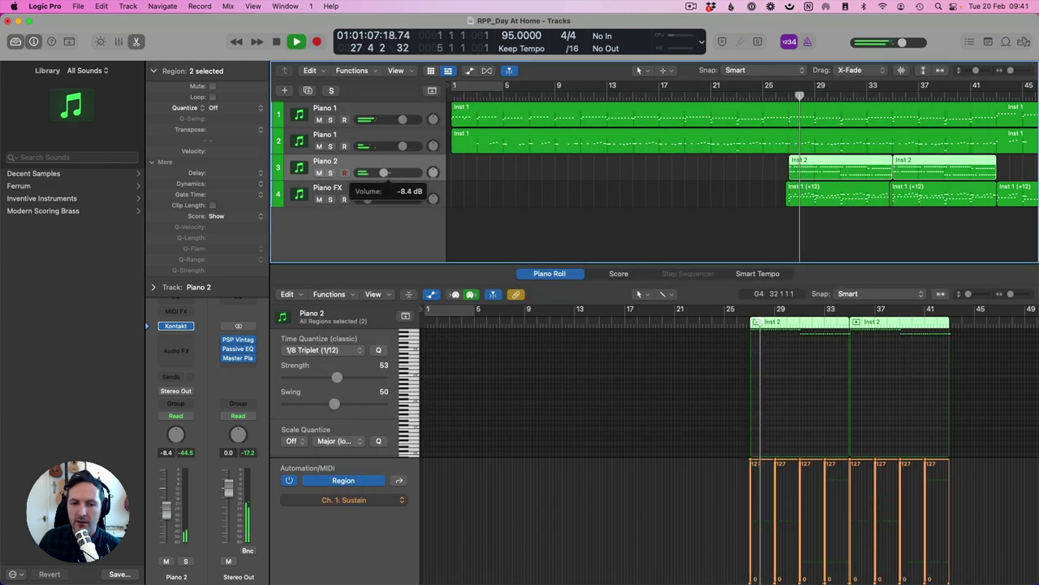
Insert a Single Band EQ on the soloed Piano 2 track with a low cut at 340 Hz, and unsolo the track.
left_click(331, 172)
left_click(187, 339)
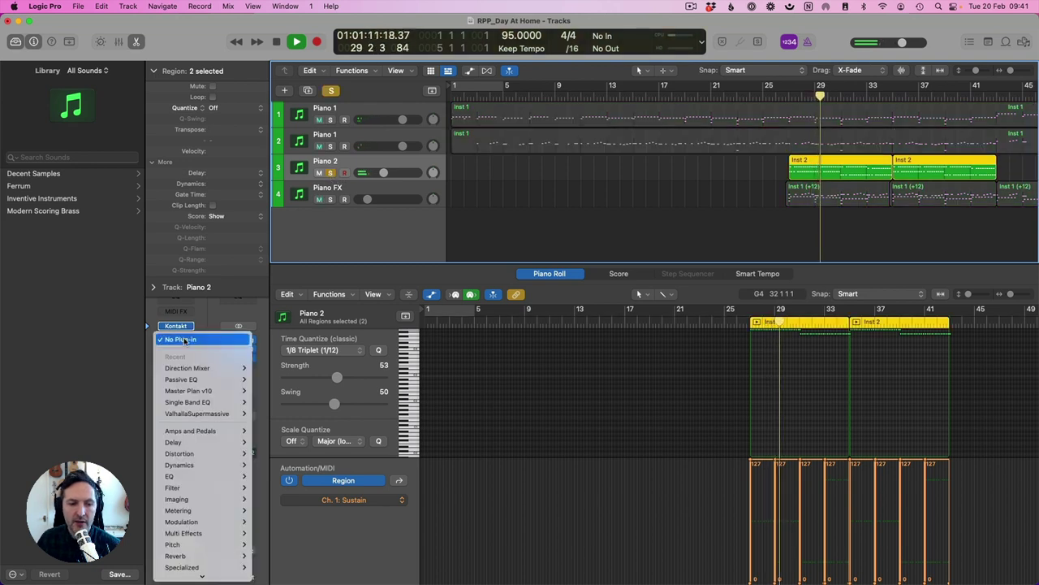
mouse_move(211, 379)
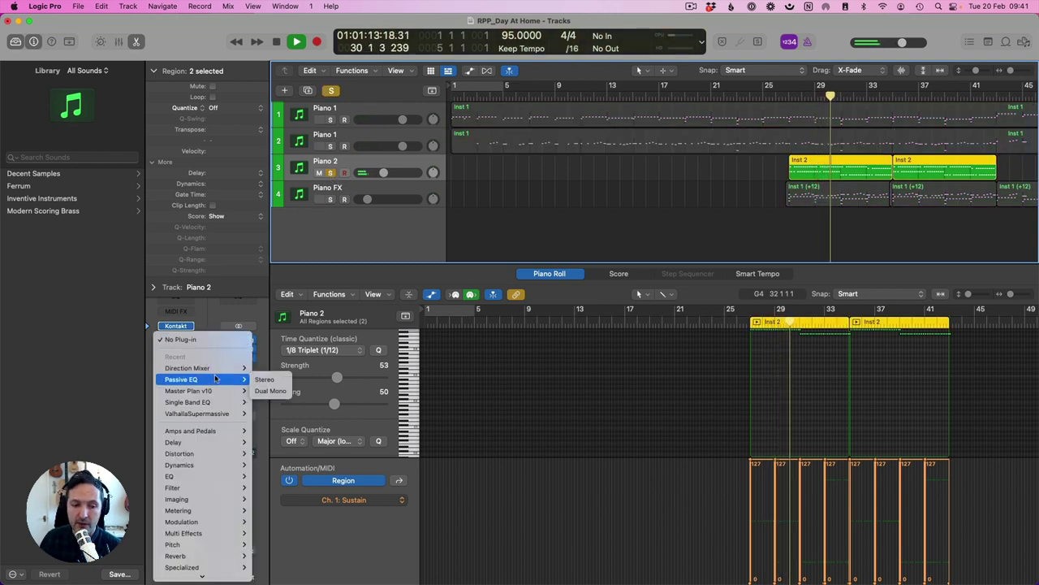
mouse_move(227, 402)
left_click(261, 402)
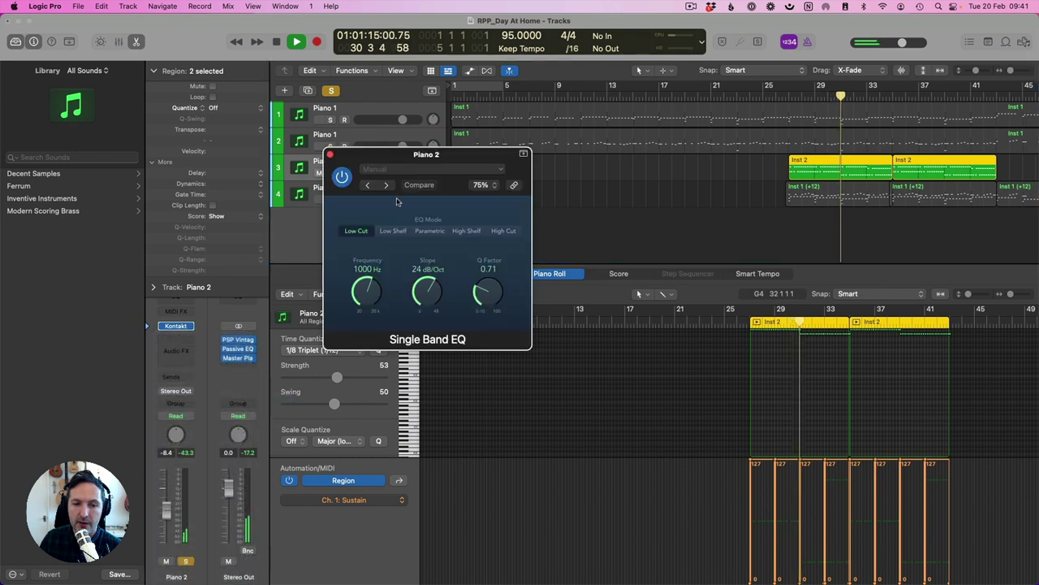
left_click_drag(365, 294, 370, 308)
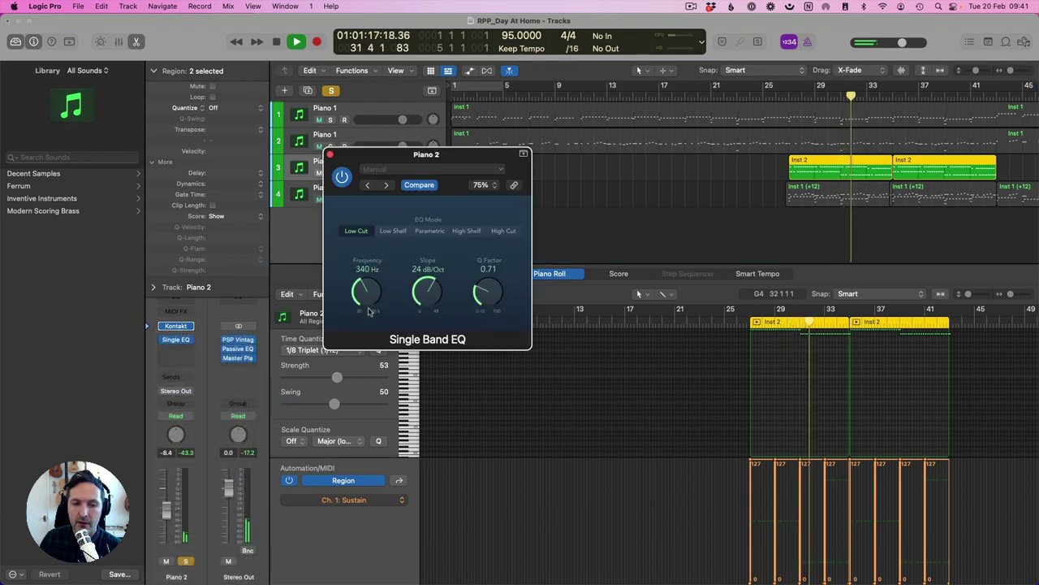
left_click(330, 153)
left_click(330, 173)
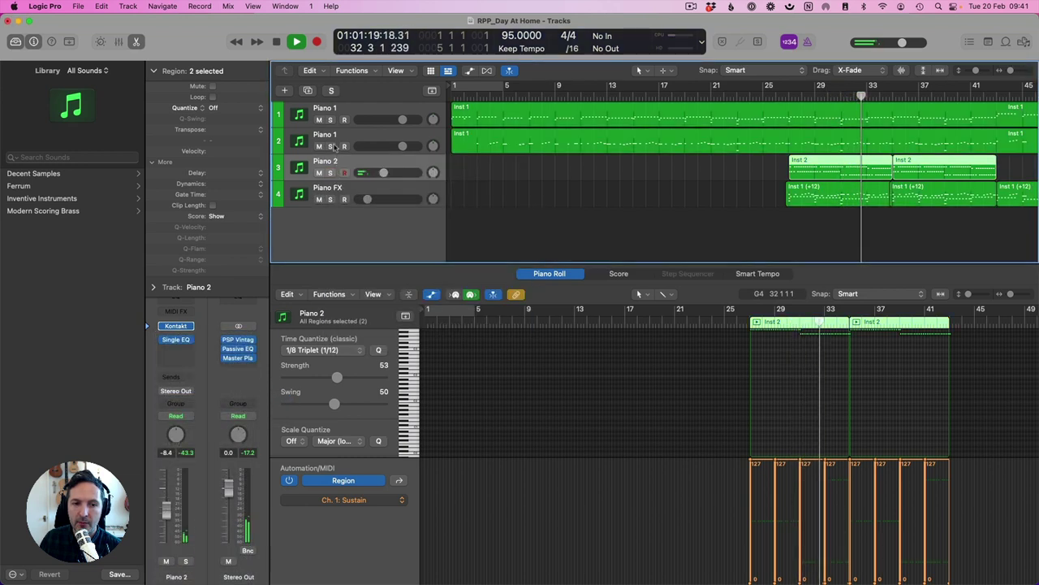
Solo the second Piano 1 track, add a Single Band EQ with a 240 Hz low cut, unsolo it, and stop playback.
left_click(330, 146)
left_click(325, 134)
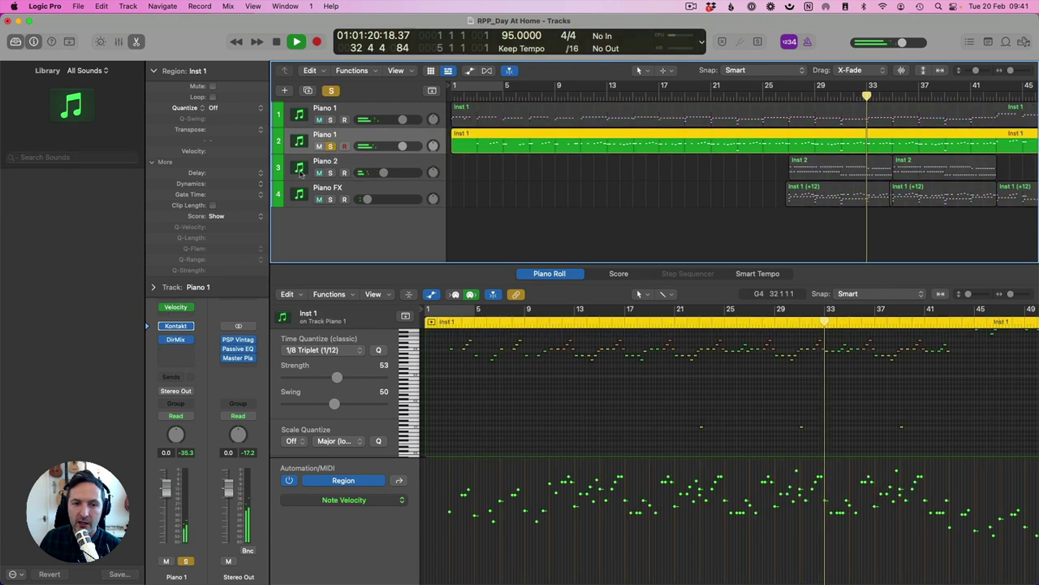
left_click(180, 343)
left_click(265, 378)
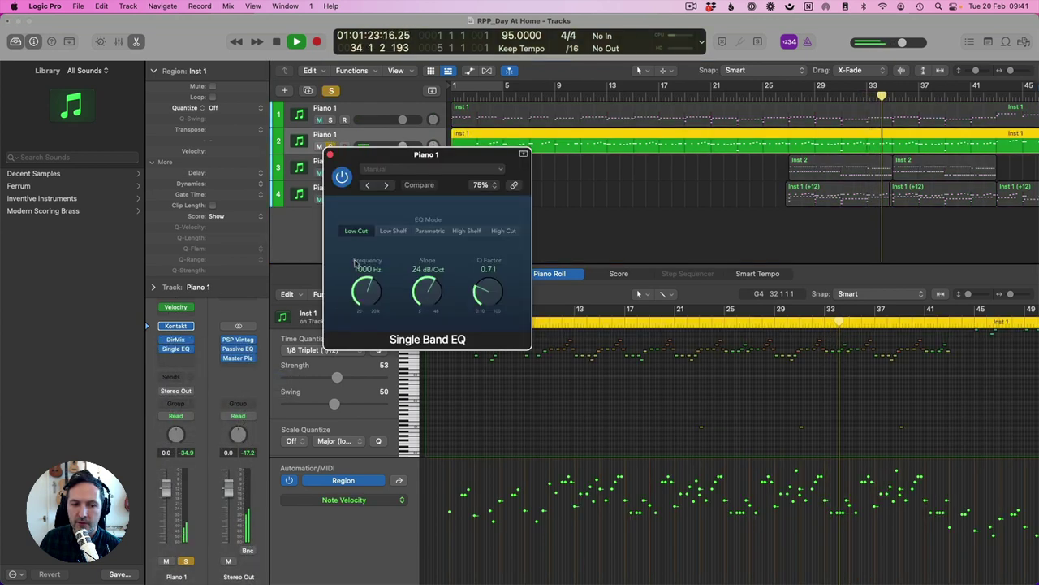
left_click_drag(376, 341, 377, 333)
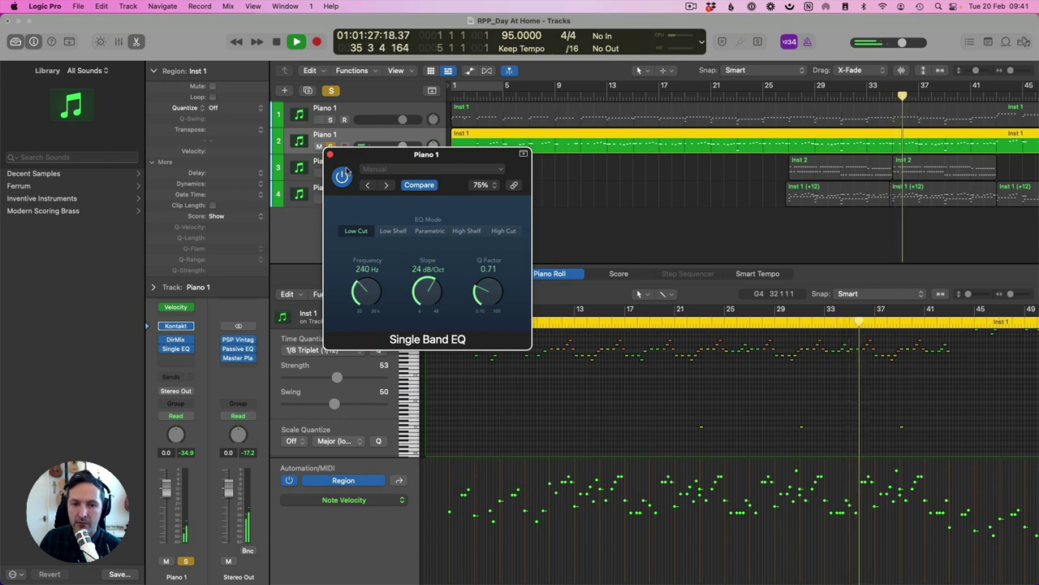
left_click(330, 153)
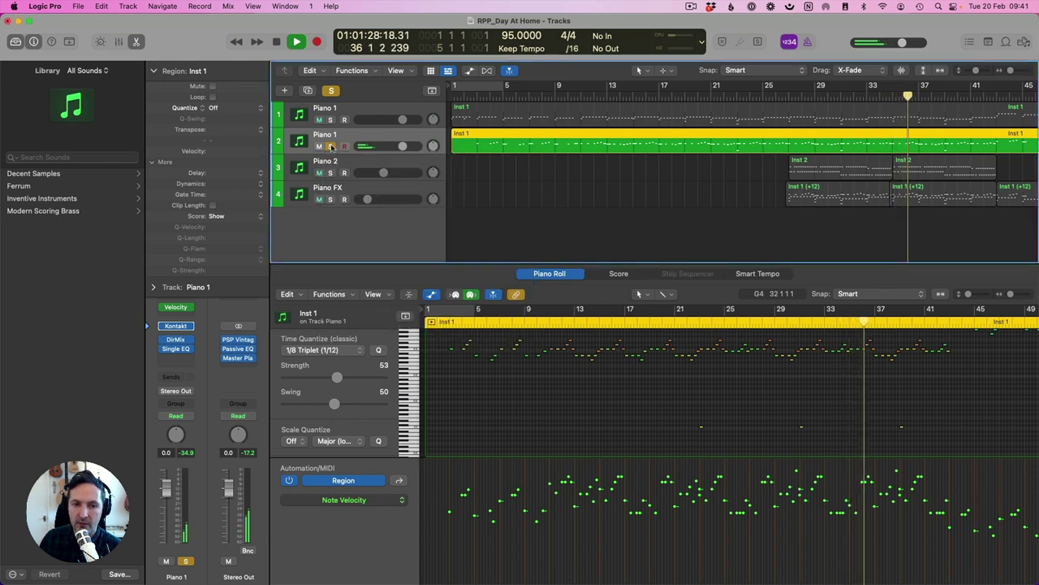
left_click(592, 191)
key("space")
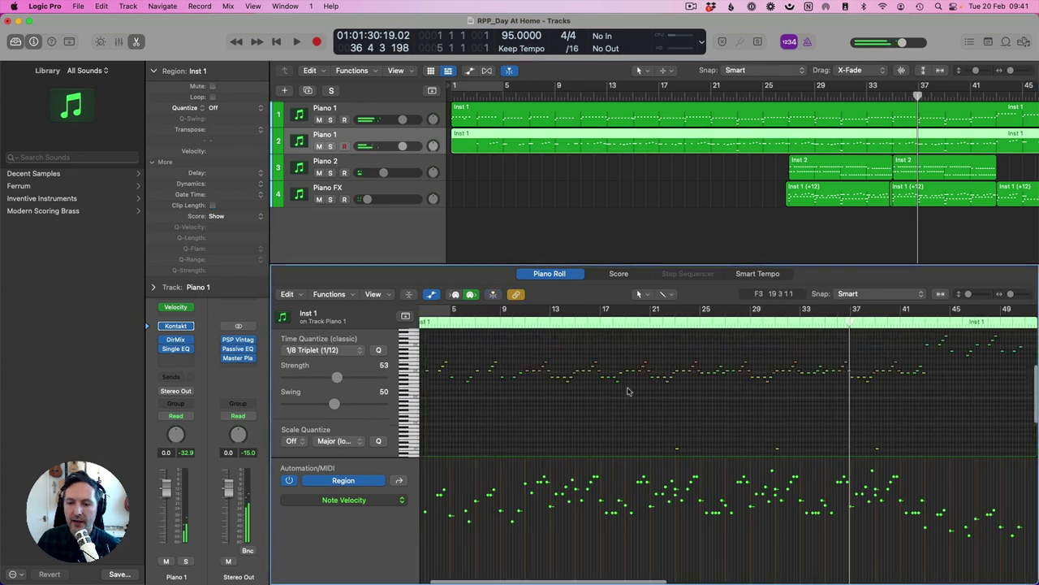
Audition the right-hand melody from around bar 13 and raise the last note of bar 20 to F4.
scroll(511, 396, "left", 2)
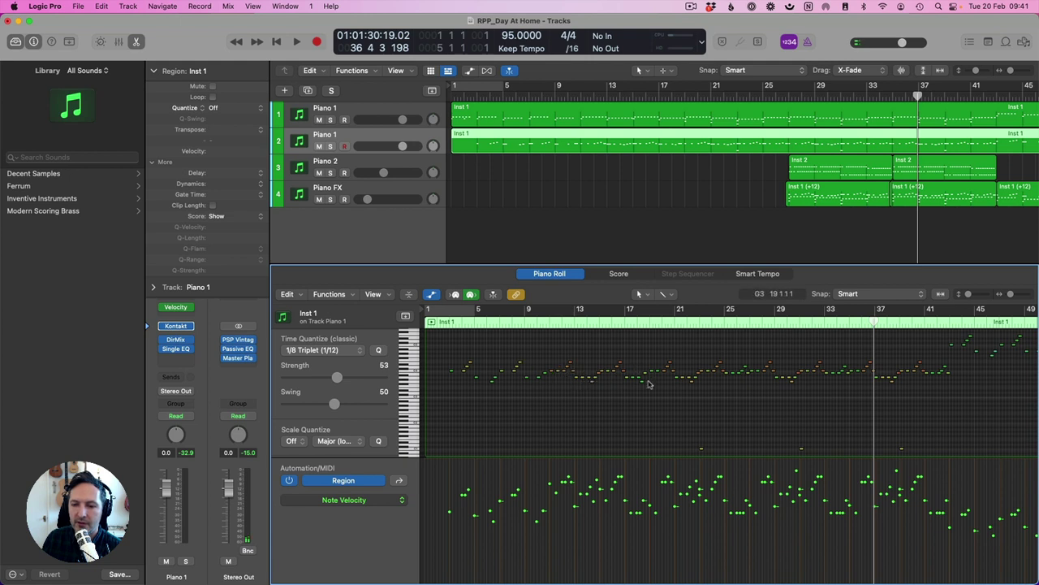
left_click(574, 323)
key("space")
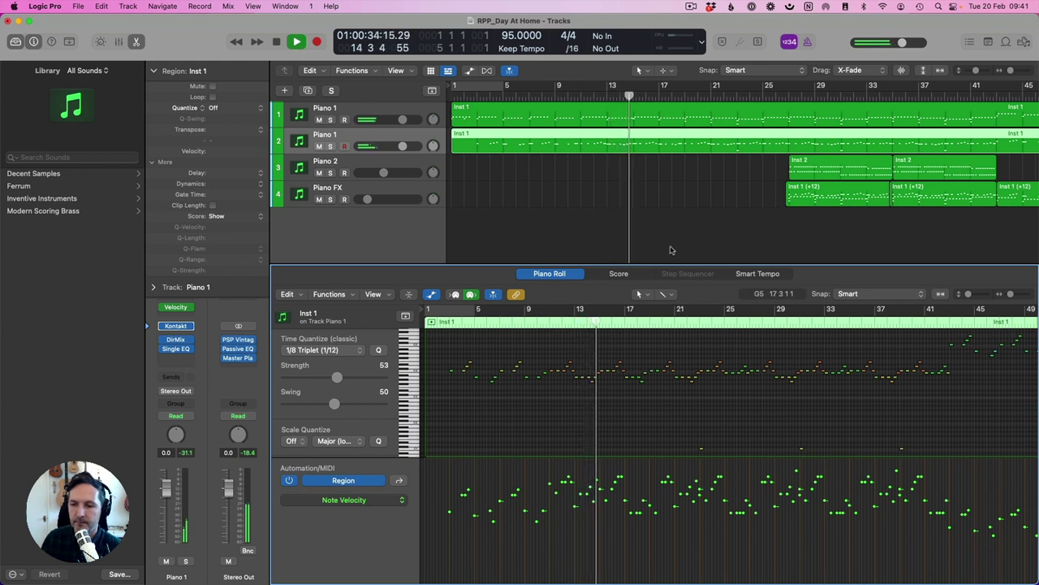
left_click_drag(667, 264, 667, 232)
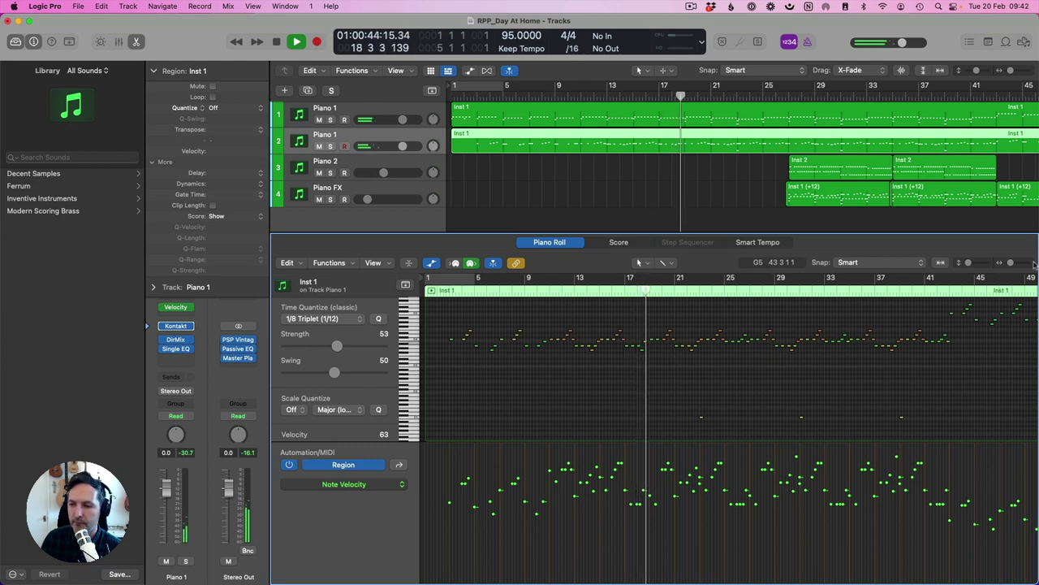
key("super+Right")
key("super+Right")
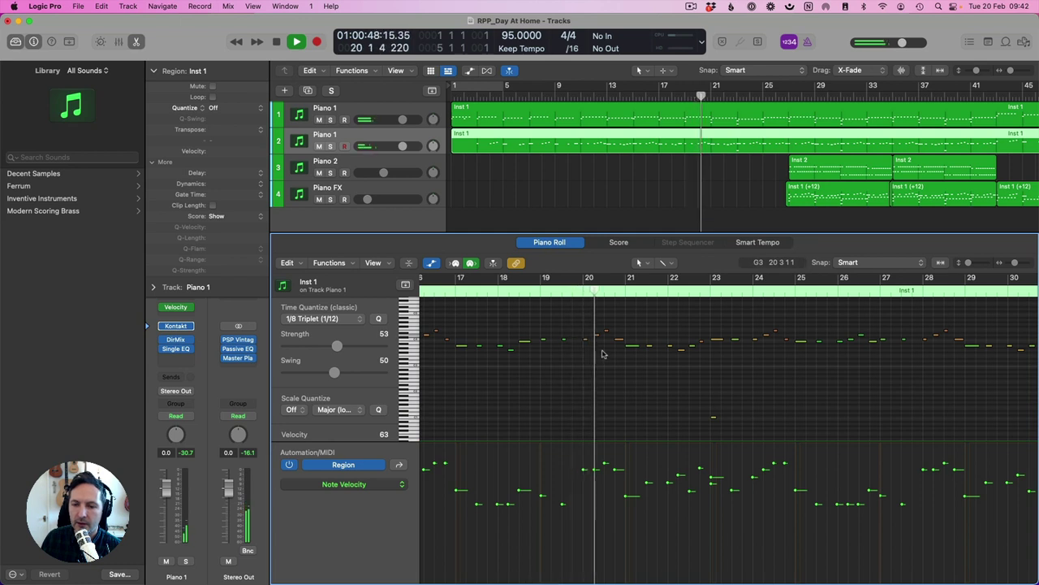
key("space")
left_click_drag(617, 342, 618, 329)
key("space")
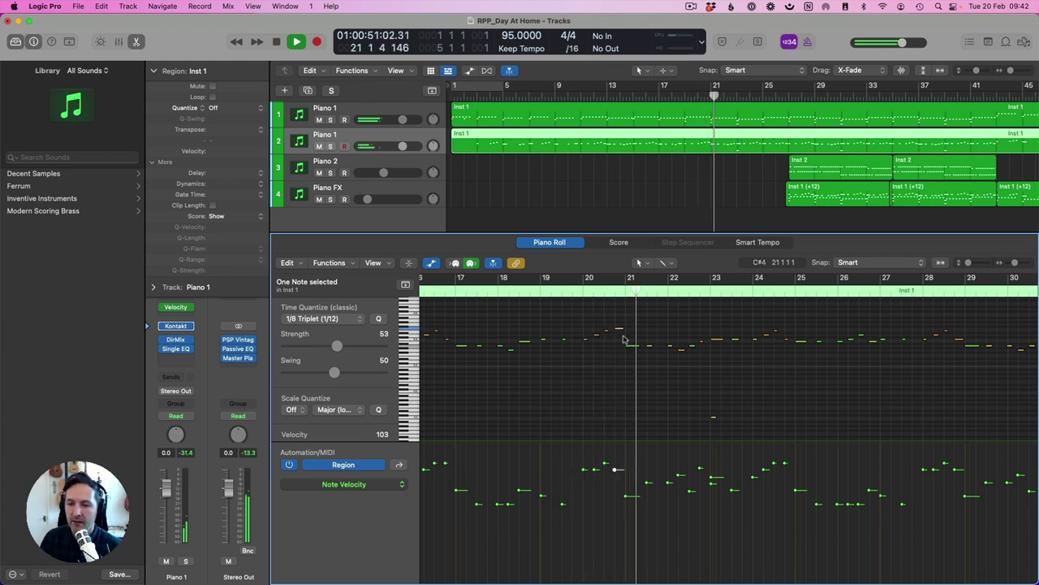
key("space")
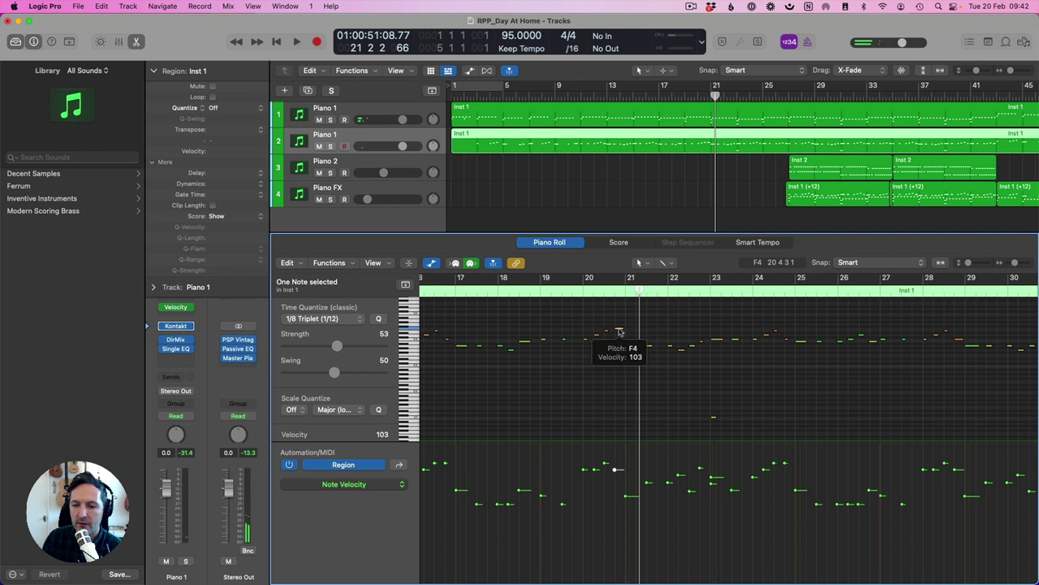
Lower the last note of bar 20 slightly and raise the melody notes in bar 21 and early bar 22, auditioning the phrase.
left_click_drag(619, 331, 620, 336)
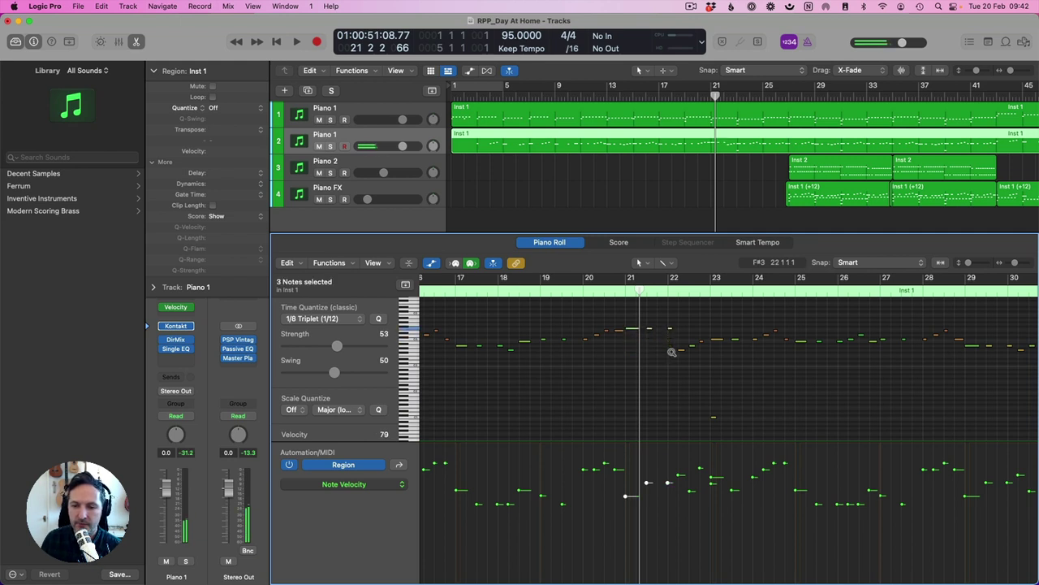
left_click(536, 290)
key("space")
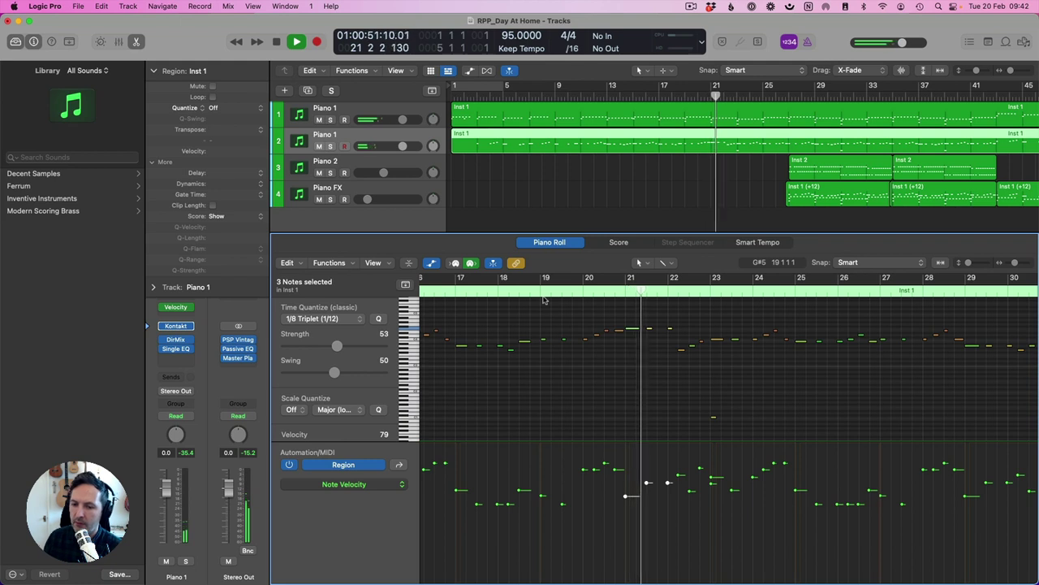
left_click(683, 365)
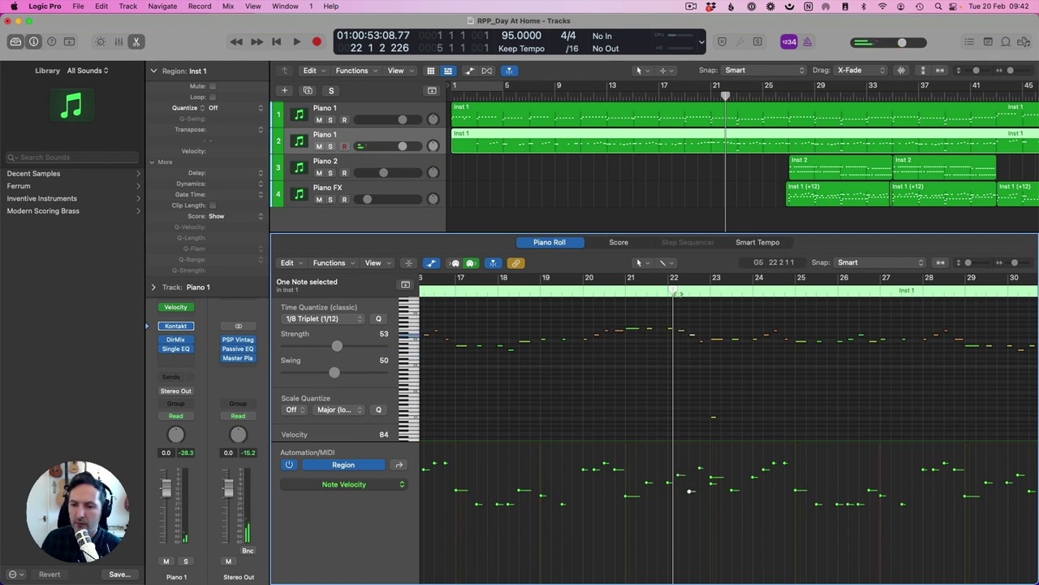
Raise the right-hand melody notes in bars 29 and 30 to match the varied phrase in bars 21–22, and audition from around bar 27.
key("space")
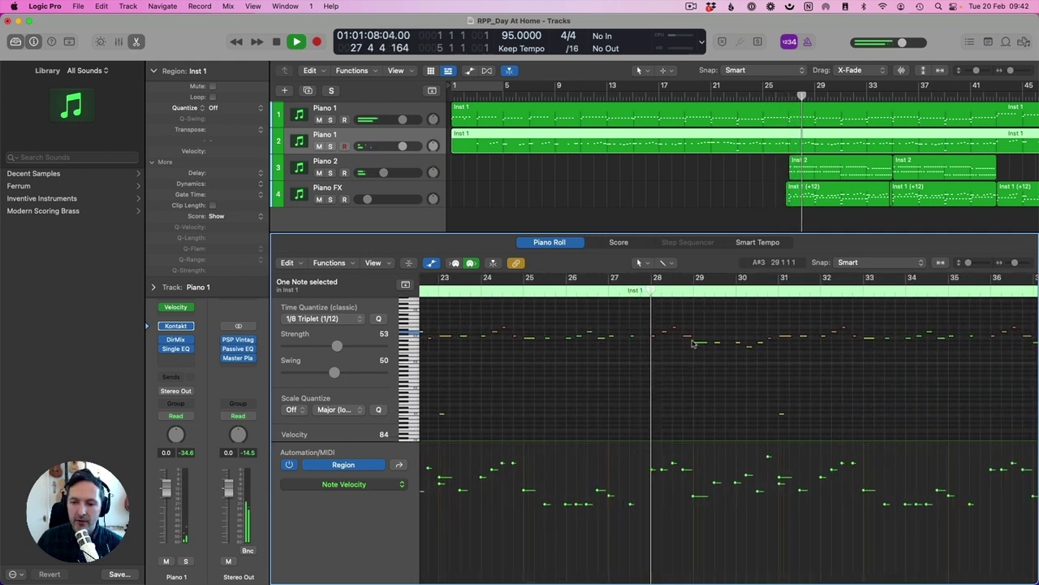
key("space")
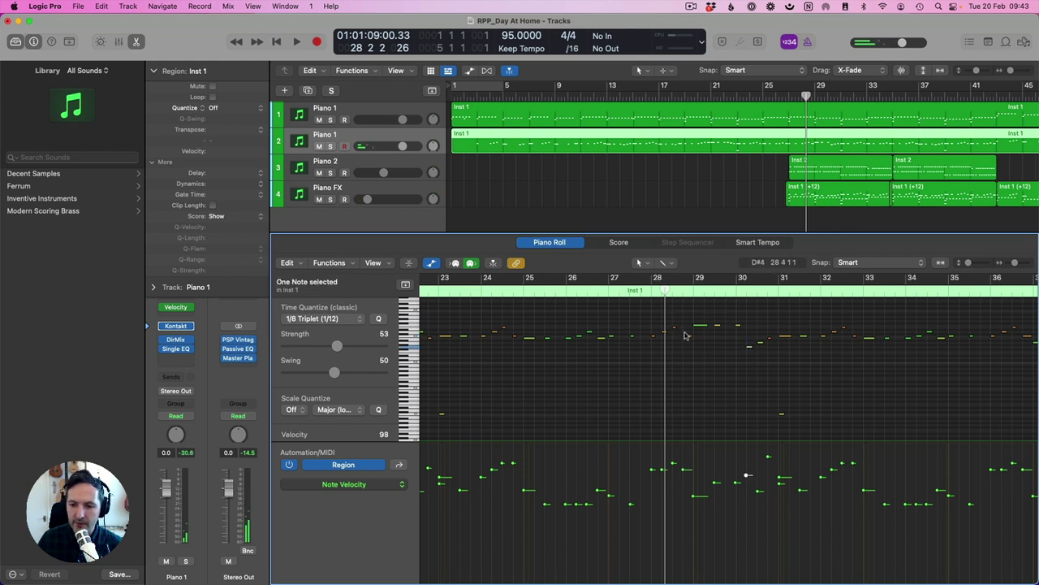
scroll(696, 349, "left", 5)
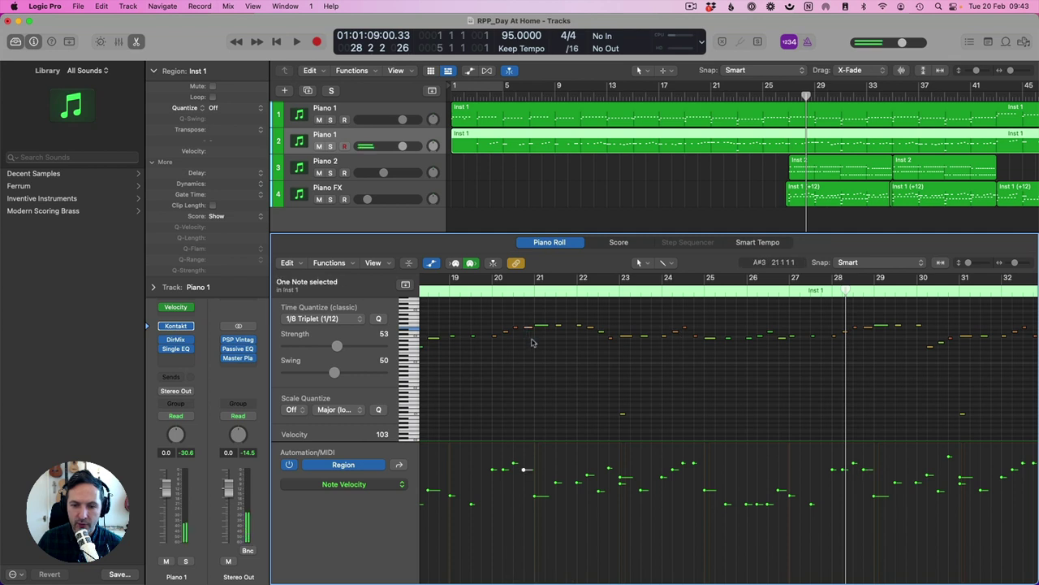
scroll(779, 308, "right", 5)
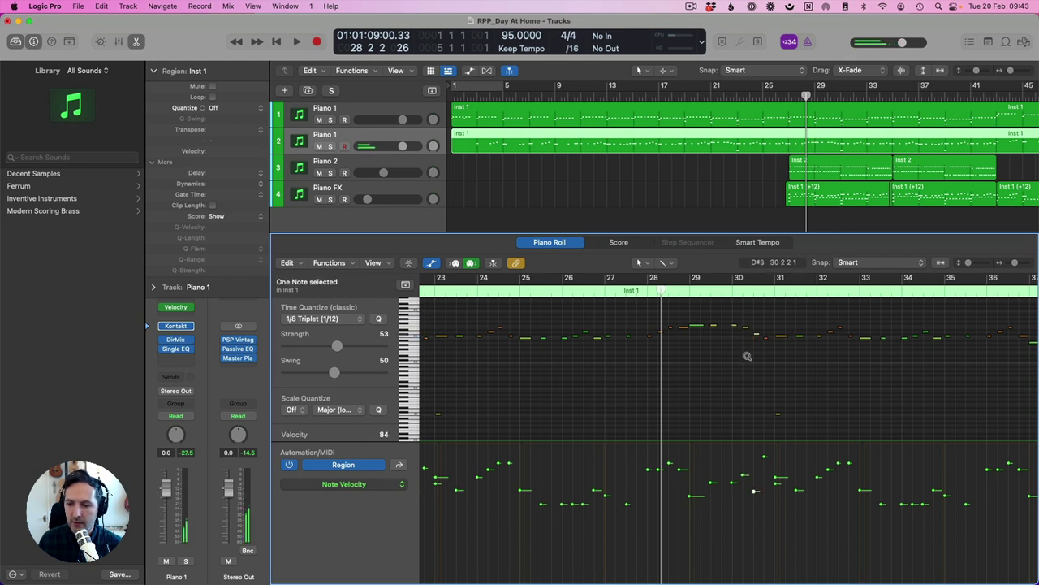
left_click(630, 293)
key("space")
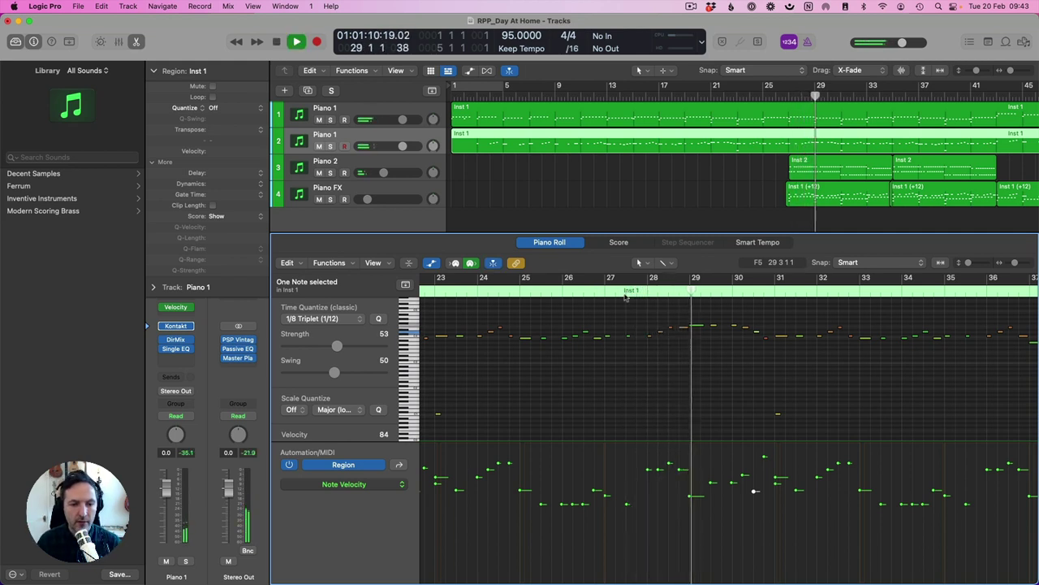
Raise the Loud amount in the Stereo Out's Master Plan to 8.46 dB and close the plug-in.
left_click(239, 363)
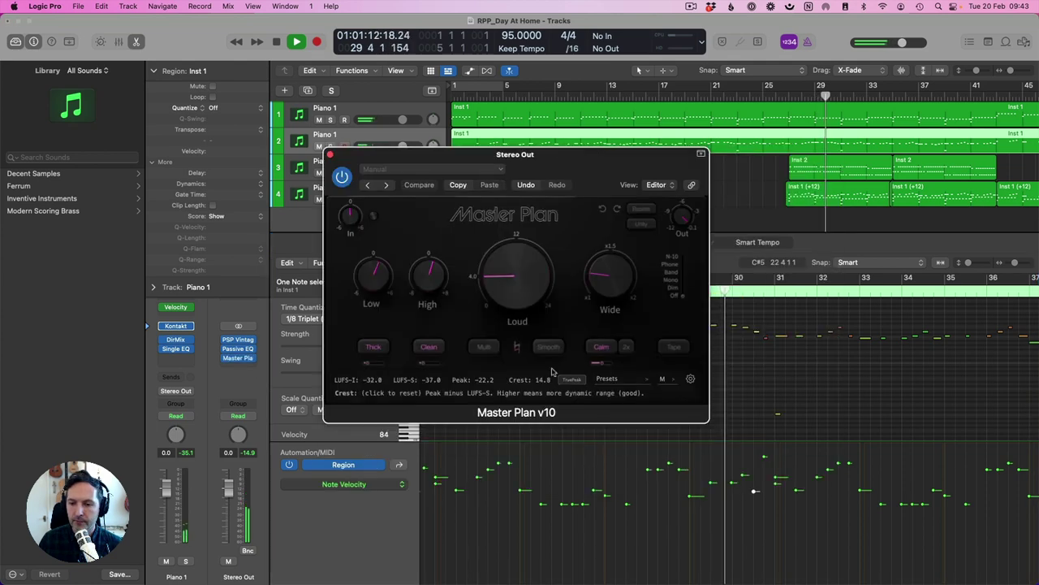
left_click_drag(517, 286, 512, 265)
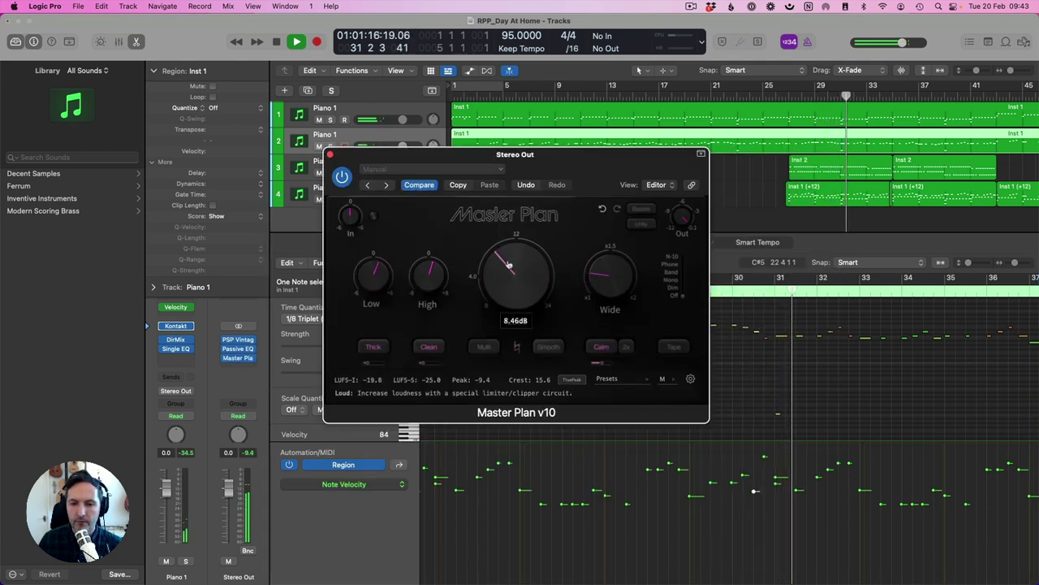
left_click(331, 156)
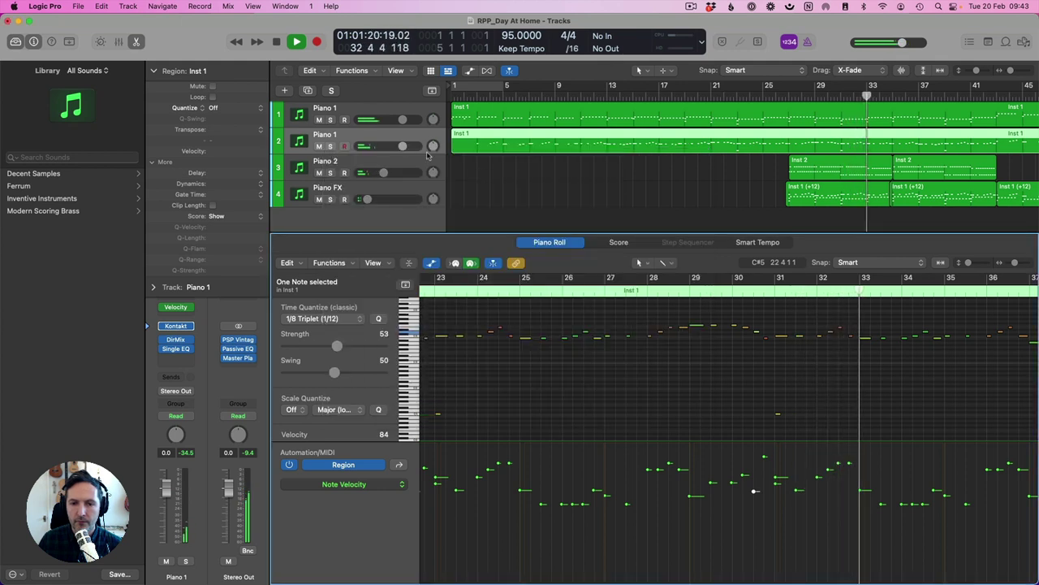
Raise the second Piano 1 track to 4.8 dB, rebalance the first Piano 1 track against it, and check the Velocity Processor.
left_click_drag(402, 146, 399, 121)
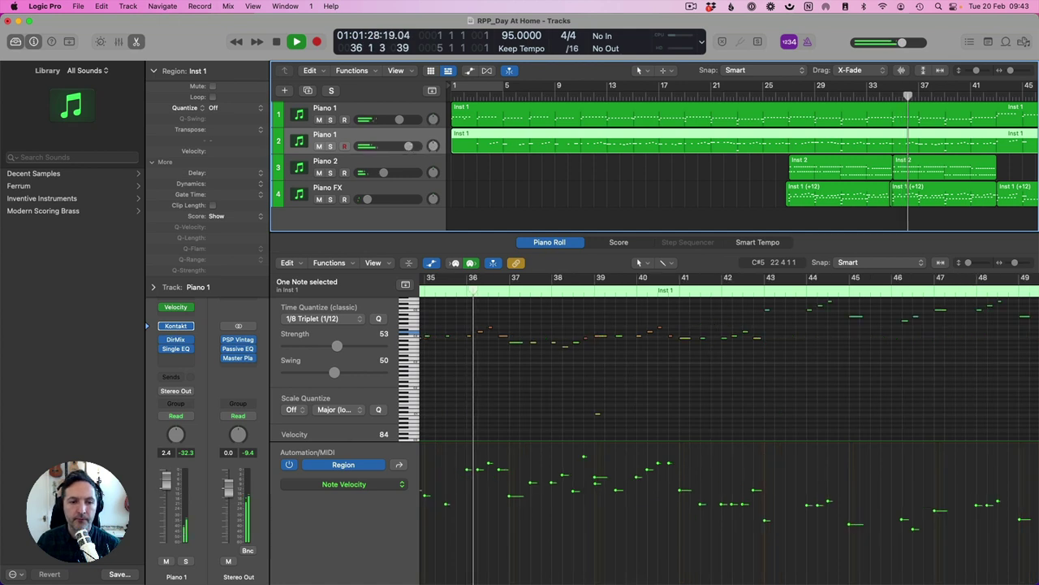
left_click_drag(408, 146, 401, 119)
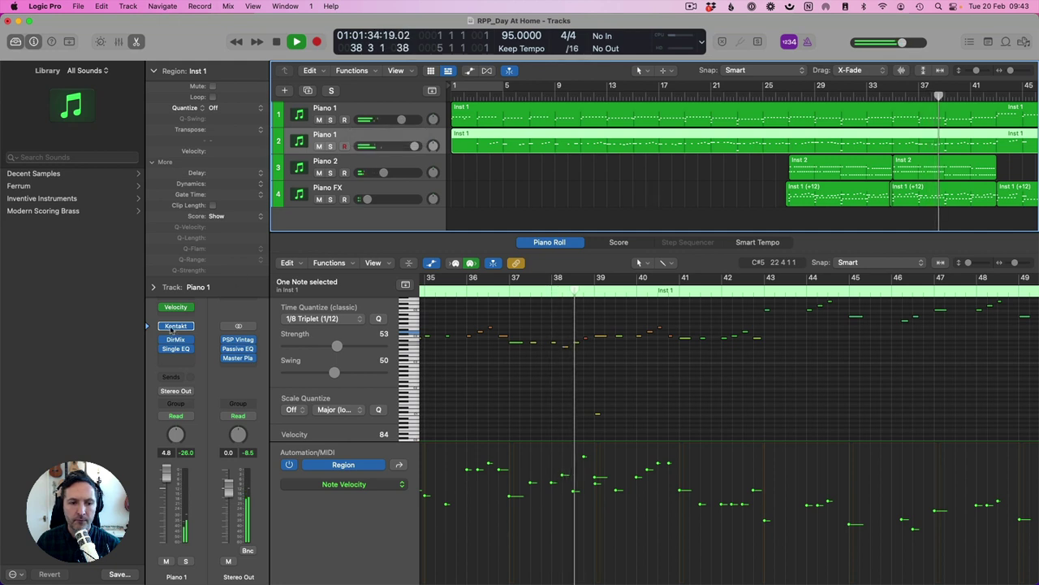
left_click(175, 306)
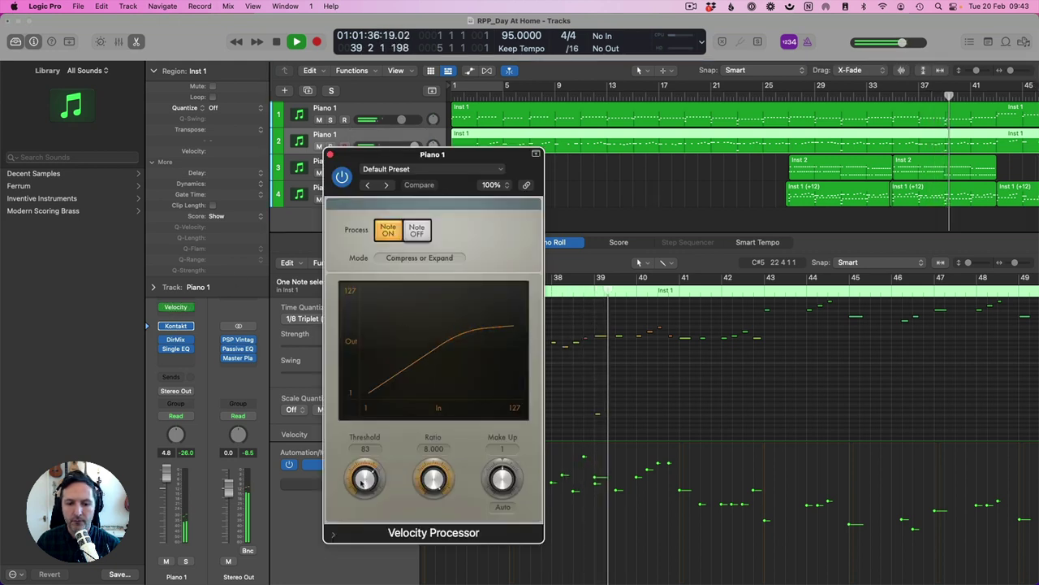
left_click_drag(423, 361, 414, 363)
left_click(330, 153)
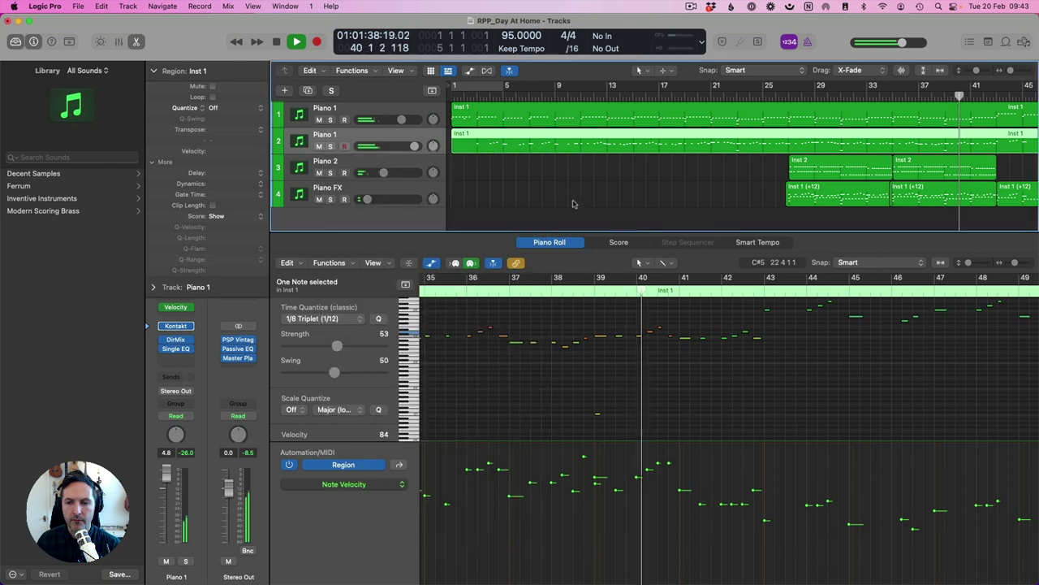
In the first Piano 1 track's region, raise the velocities of the repeated notes in bars 43–44, and in bars 45–46 to 48.
key("e")
left_click(622, 222)
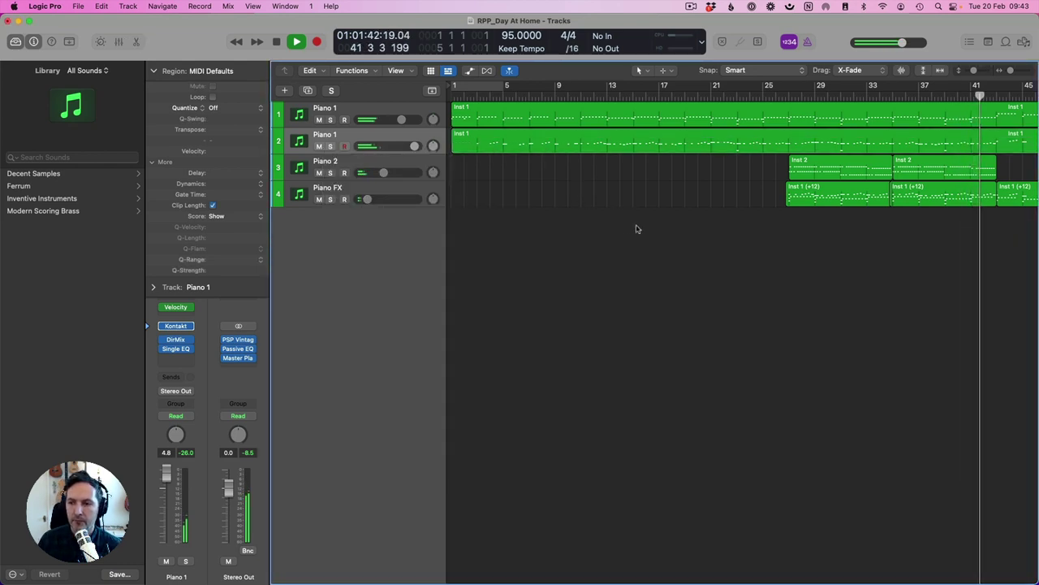
key("z")
key("z")
scroll(584, 224, "left", 5)
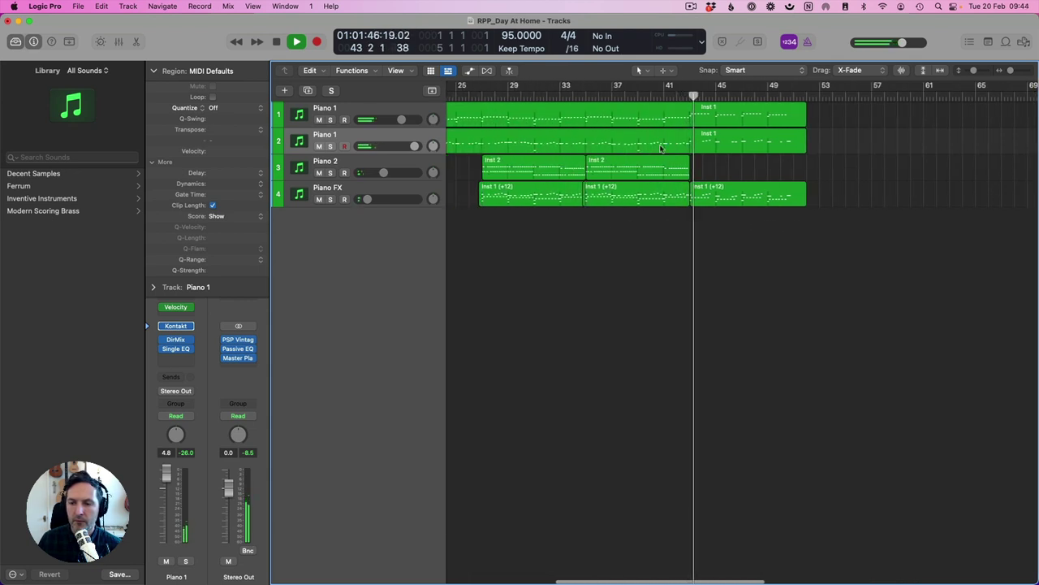
double_click(694, 120)
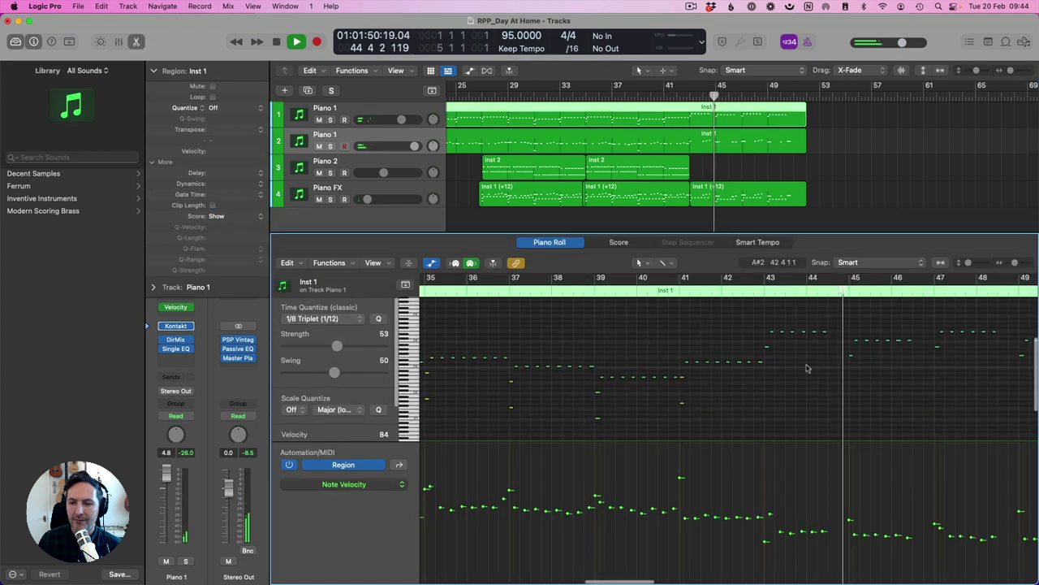
scroll(812, 366, "right", 3)
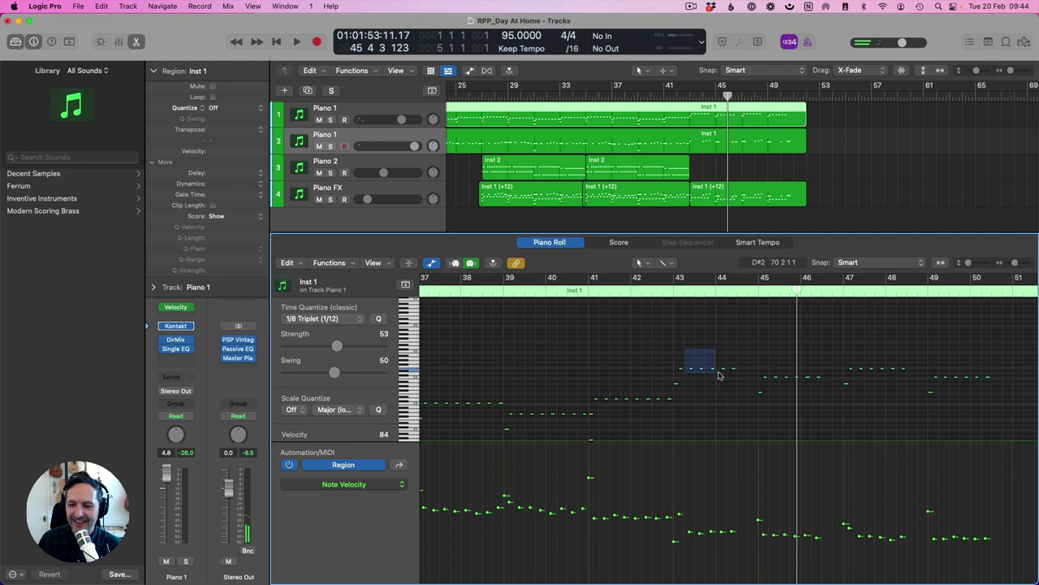
left_click_drag(719, 375, 737, 376)
left_click_drag(690, 534, 692, 526)
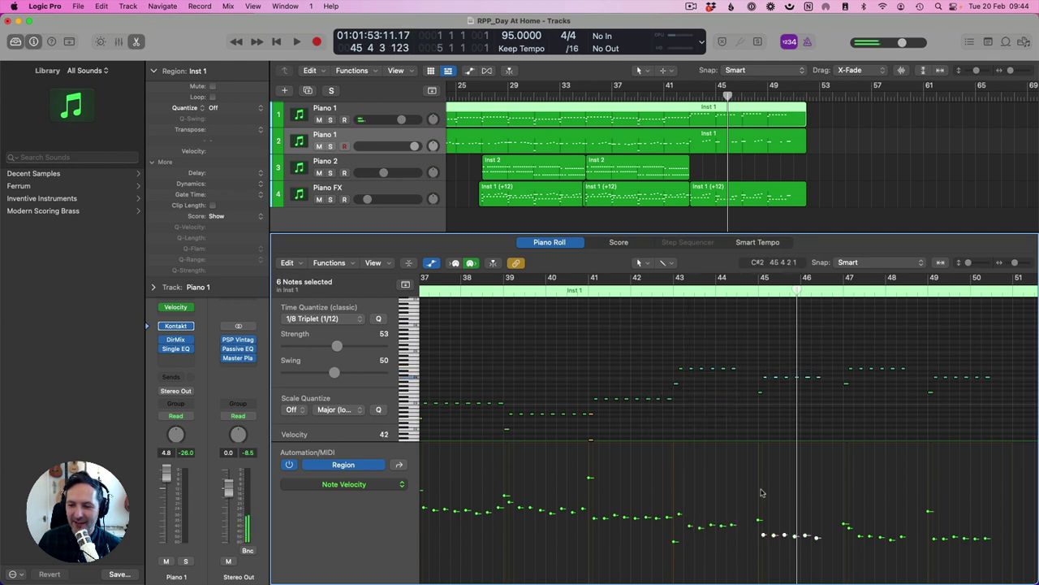
left_click_drag(773, 532, 773, 528)
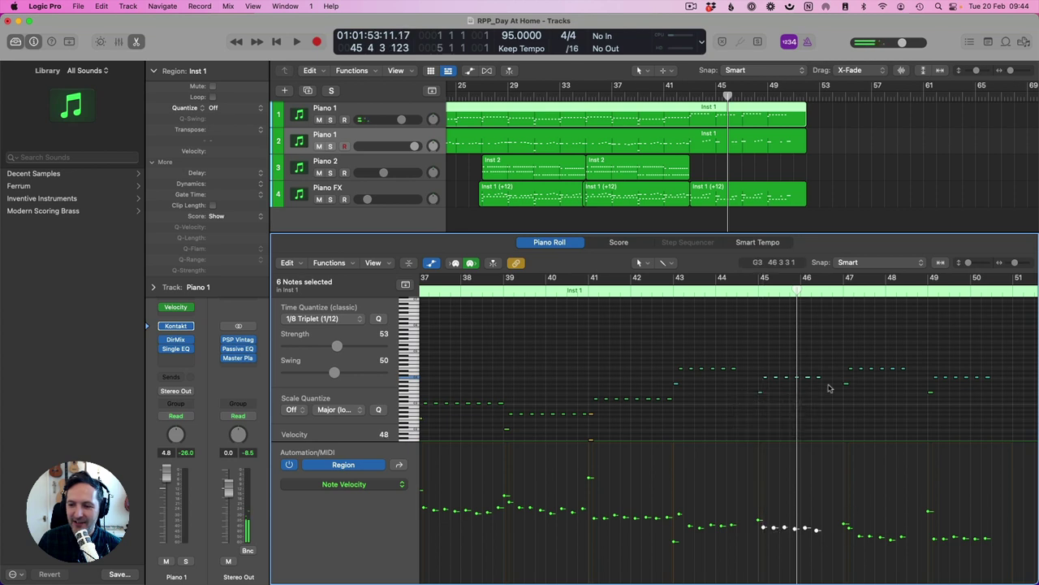
Raise the repeated notes' velocities in bars 47–48 and 49–50, soften the first repeated note of bar 47 to 48, and audition the section.
left_click_drag(848, 362, 934, 387)
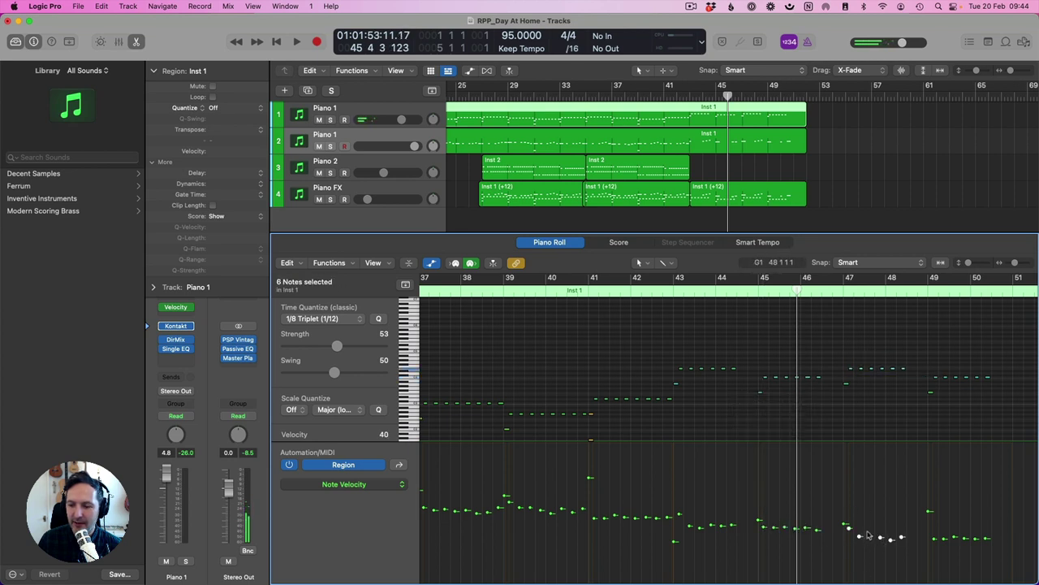
left_click_drag(867, 535, 869, 527)
left_click_drag(1005, 382, 1005, 381)
left_click_drag(942, 542, 944, 427)
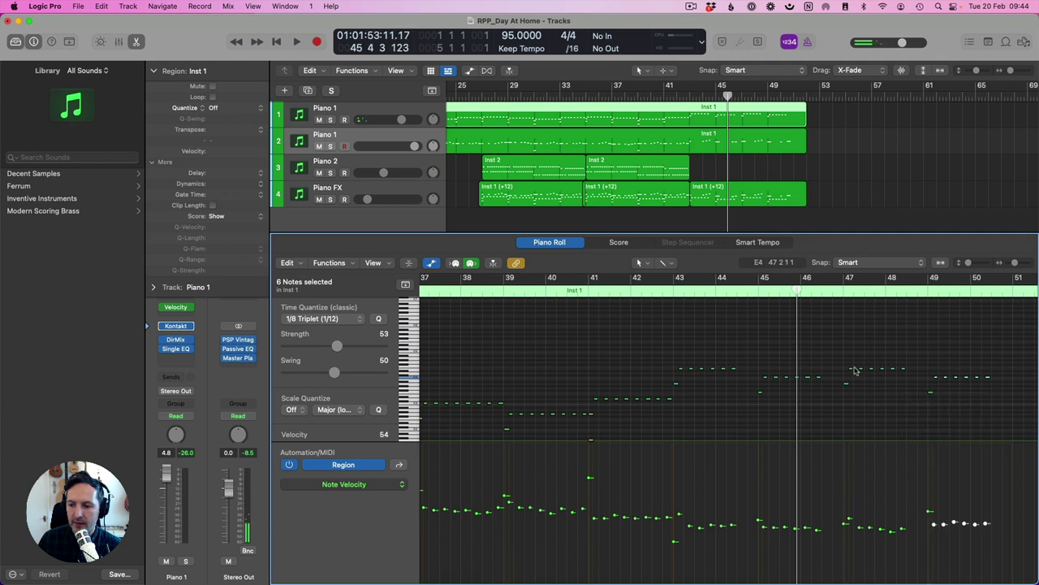
left_click_drag(849, 521, 848, 531)
left_click(667, 288)
key("space")
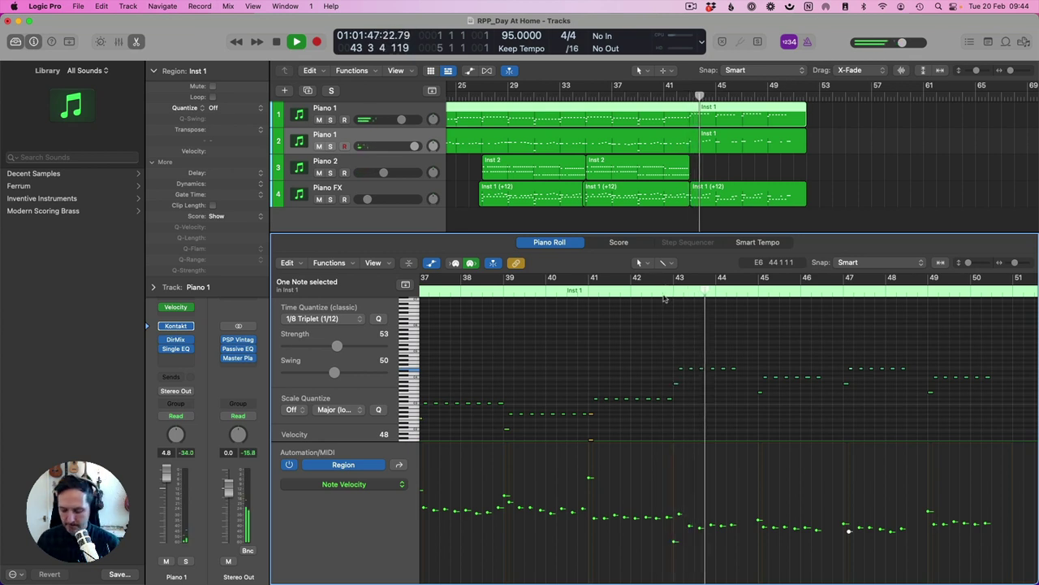
key("e")
scroll(692, 166, "left", 5)
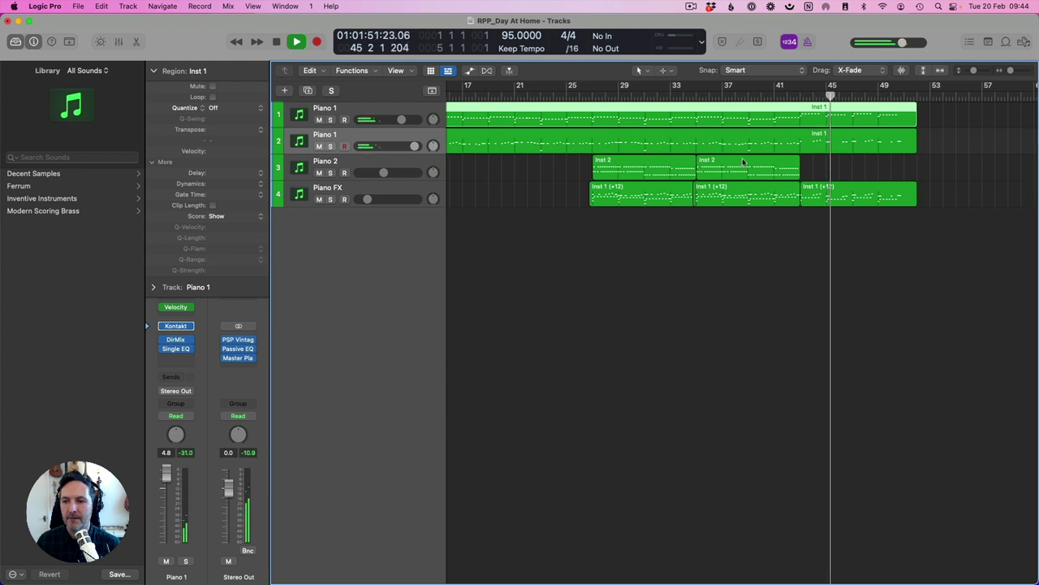
key("space")
Copy the second Piano 1 track's melody notes from bars 27–42 one octave higher (+12), keeping the original notes.
left_click(610, 147)
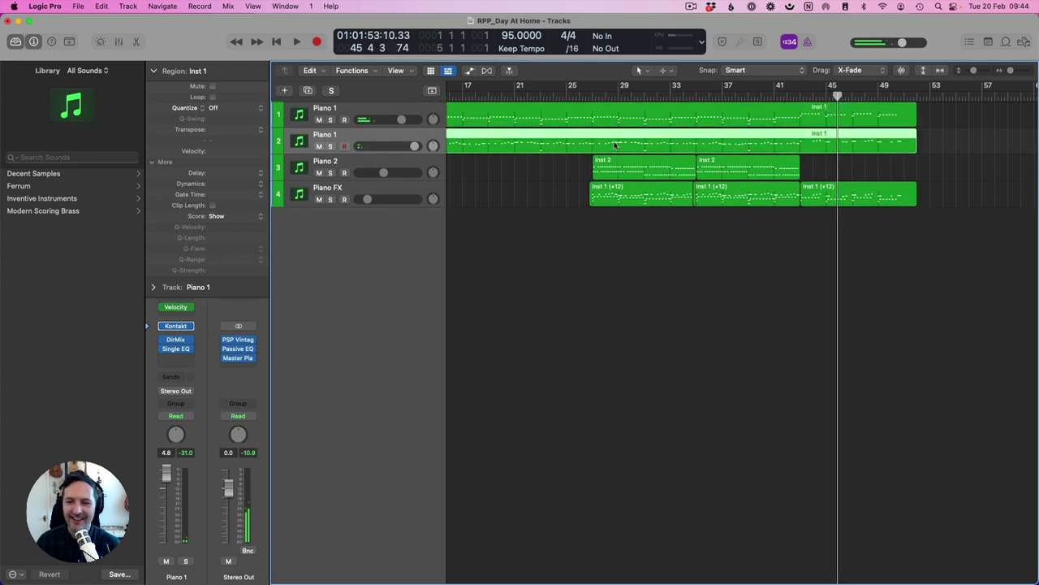
key("e")
key("z")
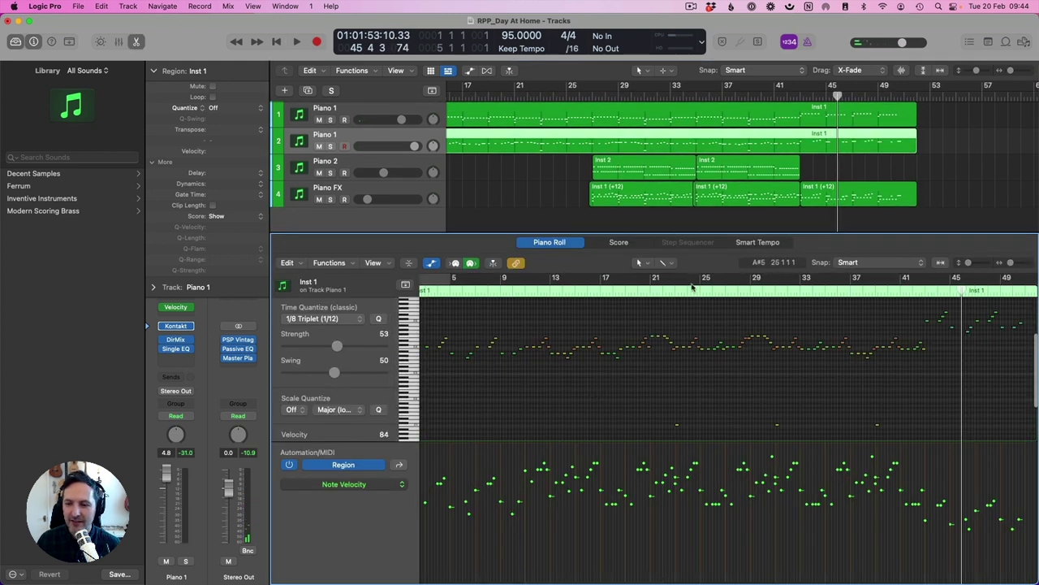
left_click(664, 292)
key("space")
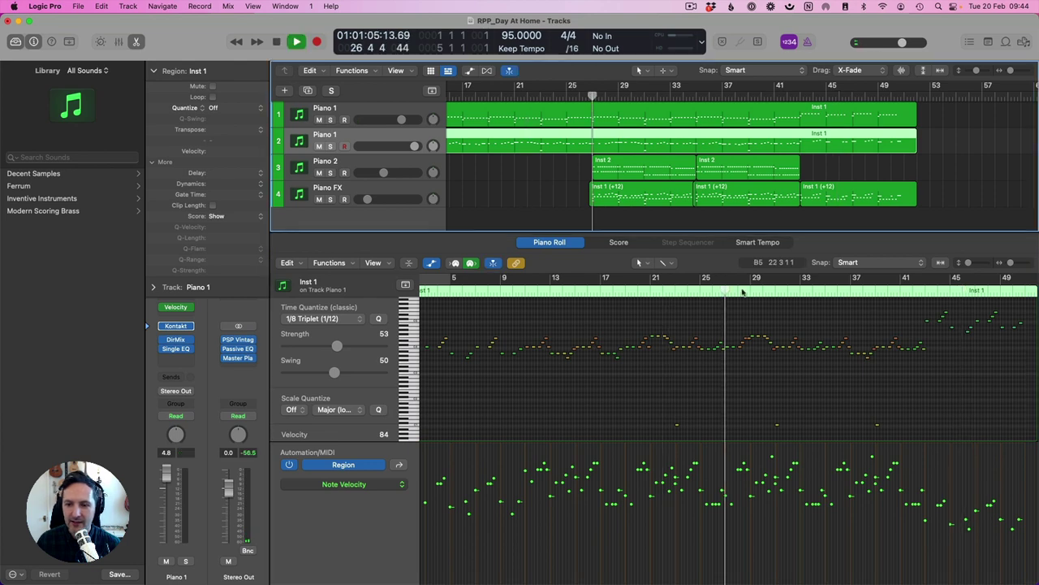
key("super+Right")
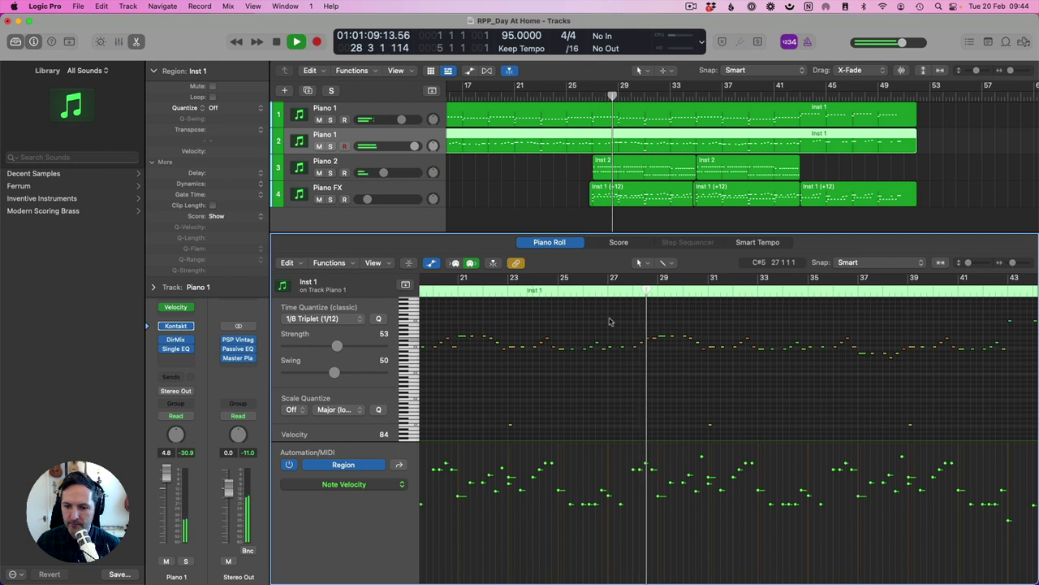
left_click_drag(653, 347, 1006, 376)
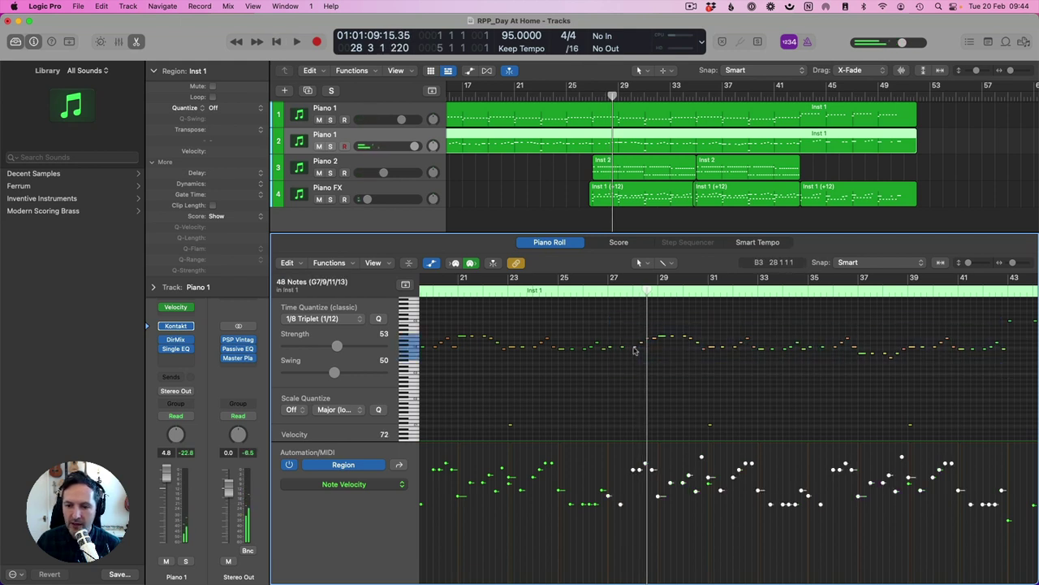
left_click_drag(636, 350, 639, 332)
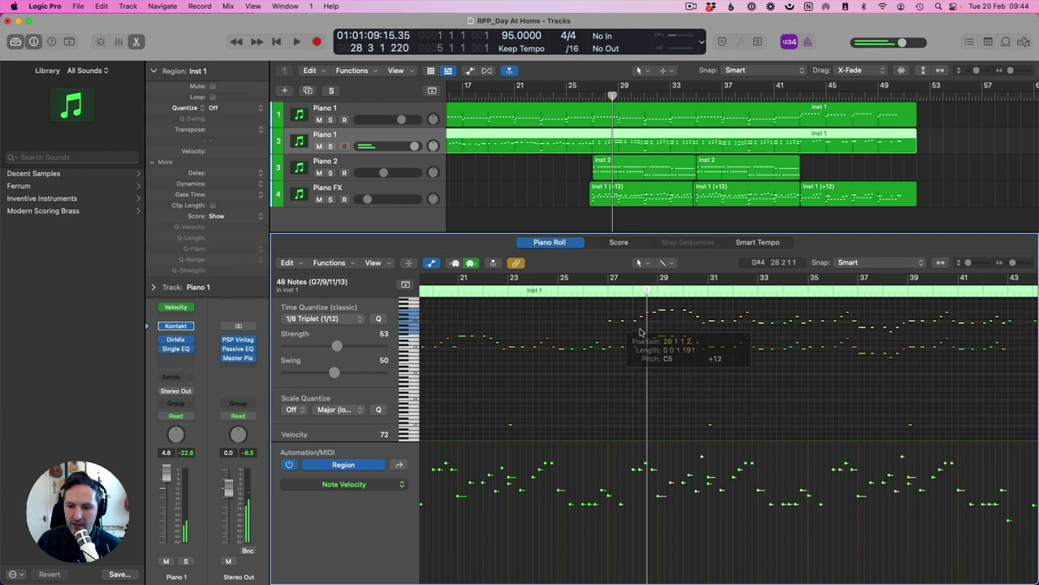
Audition the octave-doubled melody from around bar 26.
left_click(593, 294)
key("space")
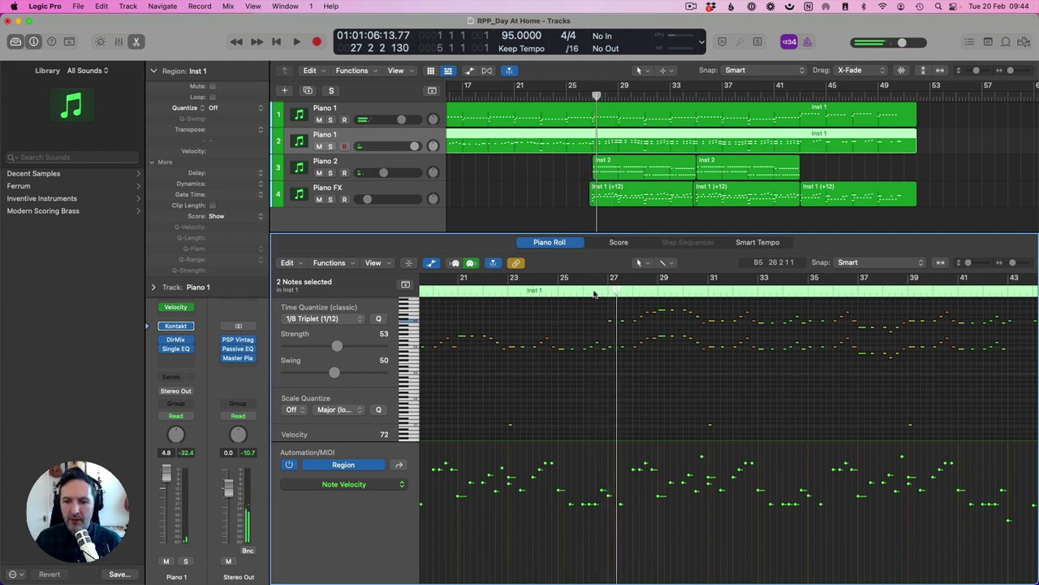
left_click(595, 292)
key("space")
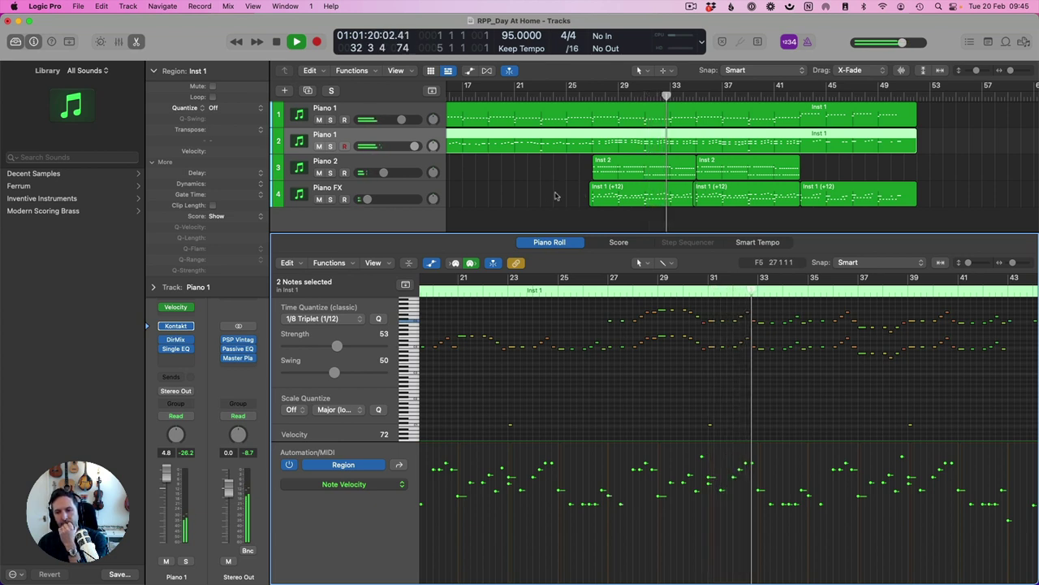
Close the note editor and examine the whole arrangement during playback, with all four tracks fitted in view.
key("e")
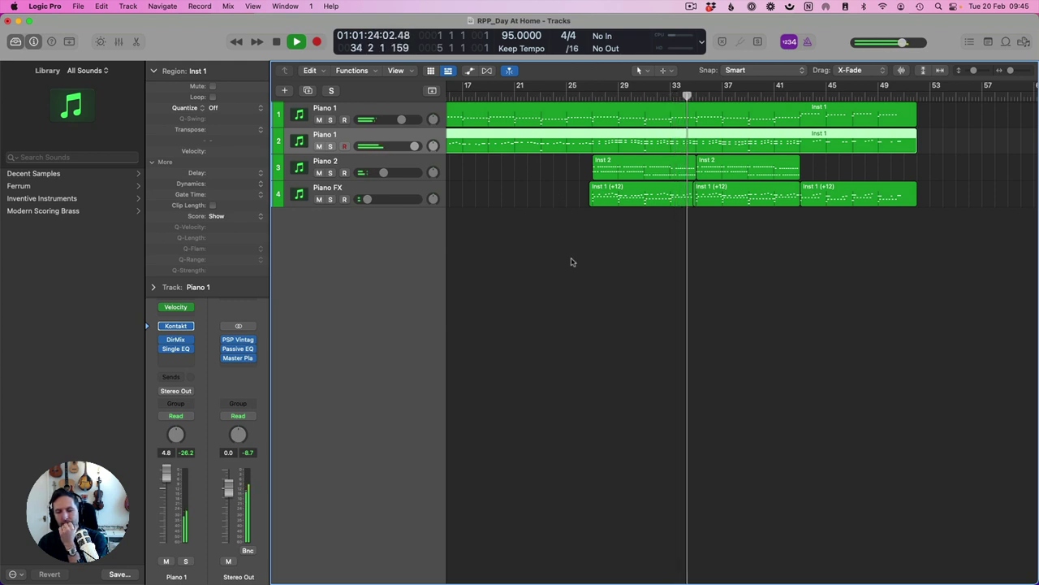
scroll(571, 261, "left", 5)
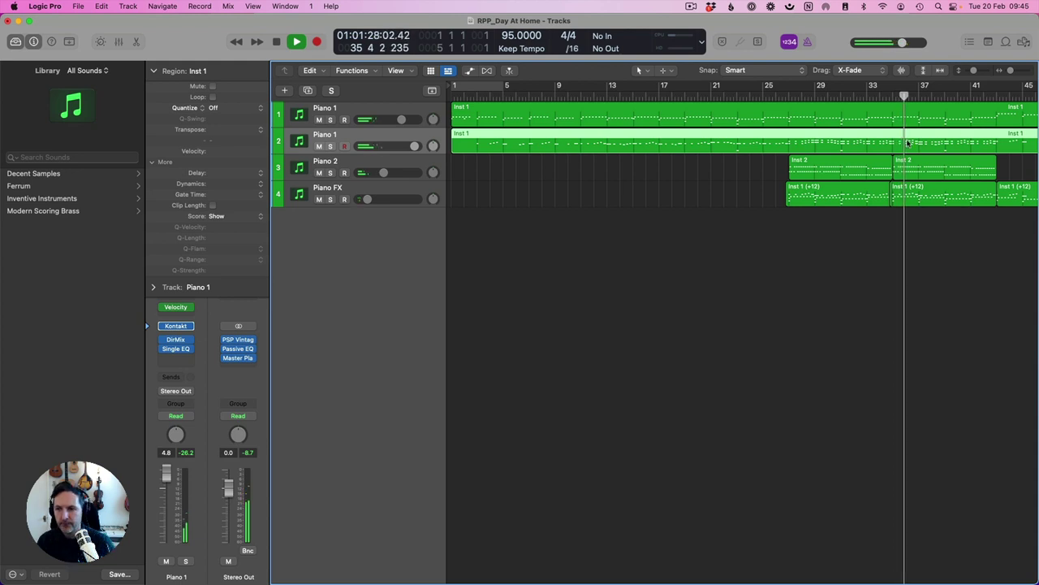
double_click(674, 118)
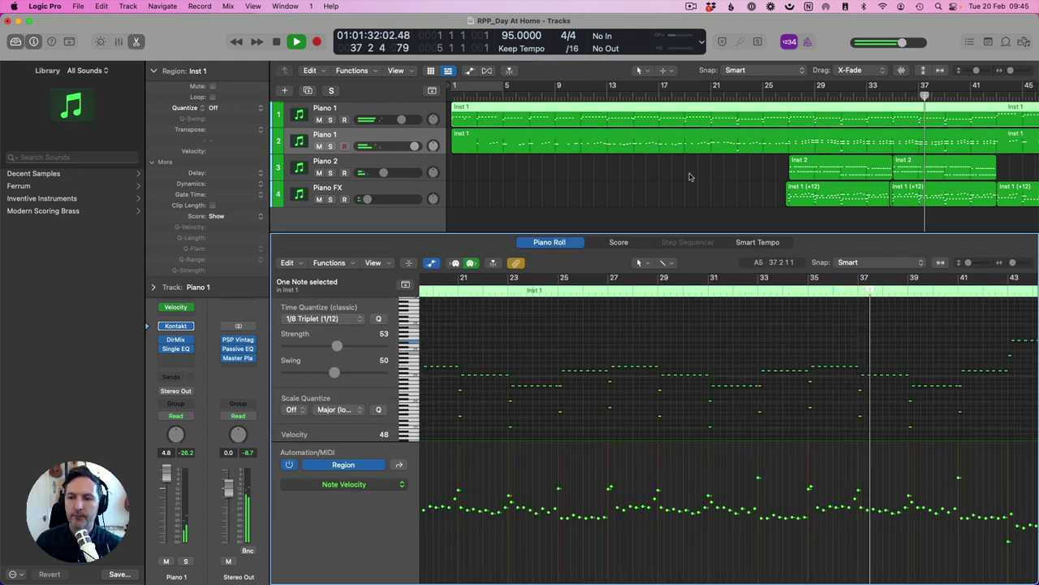
key("p")
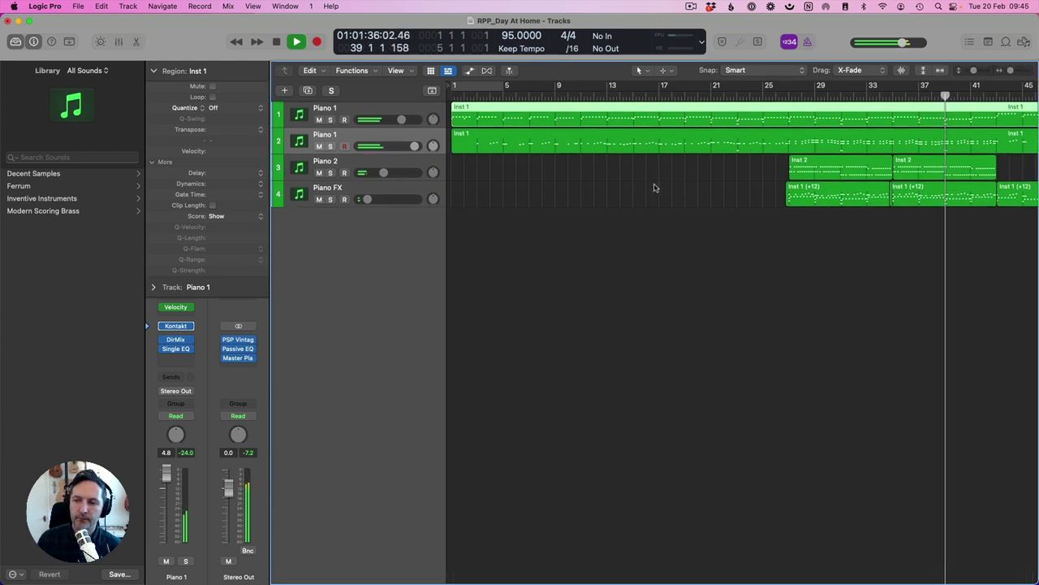
left_click(657, 188)
key("z")
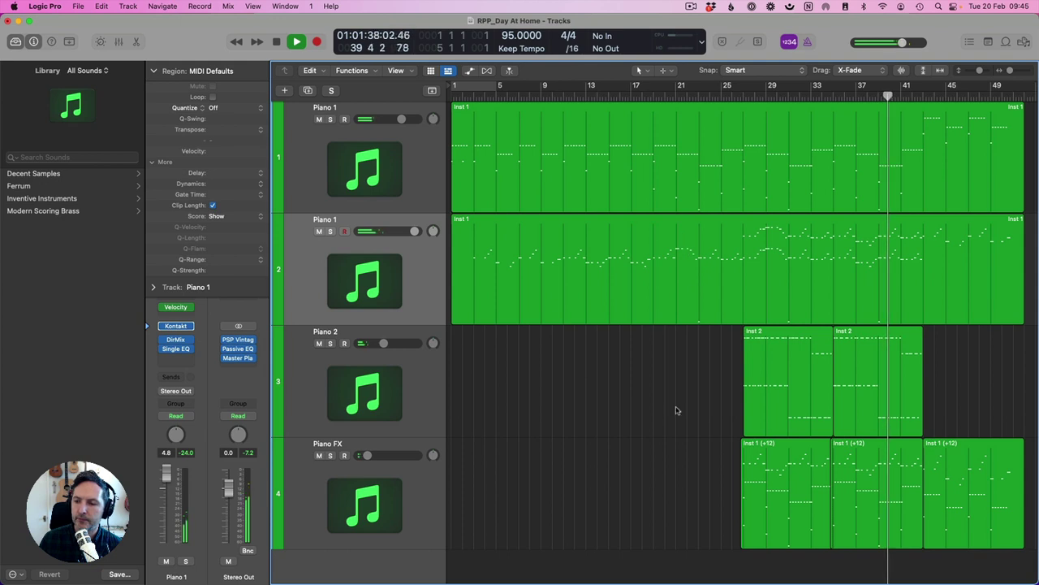
Raise the track volumes of Piano FX and Piano 2 slightly during playback.
left_click_drag(361, 464, 364, 463)
left_click_drag(385, 349, 390, 349)
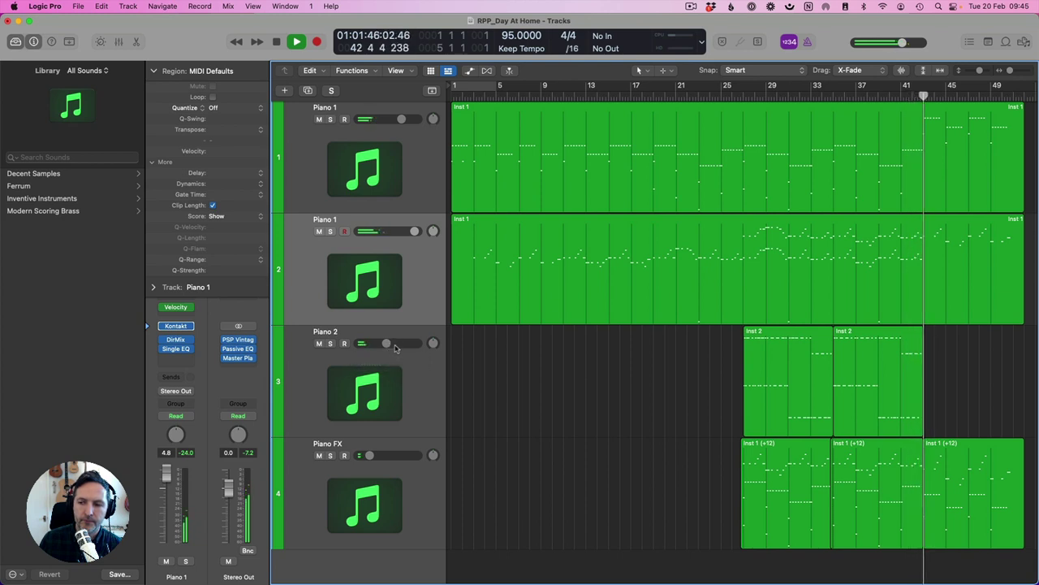
left_click(875, 391)
key("super+r")
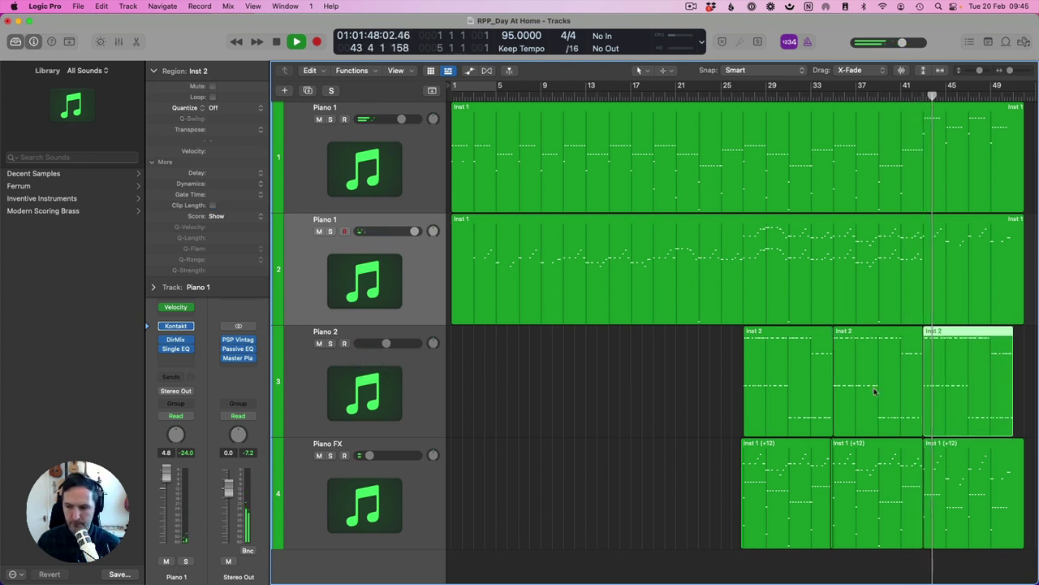
left_click(1024, 373)
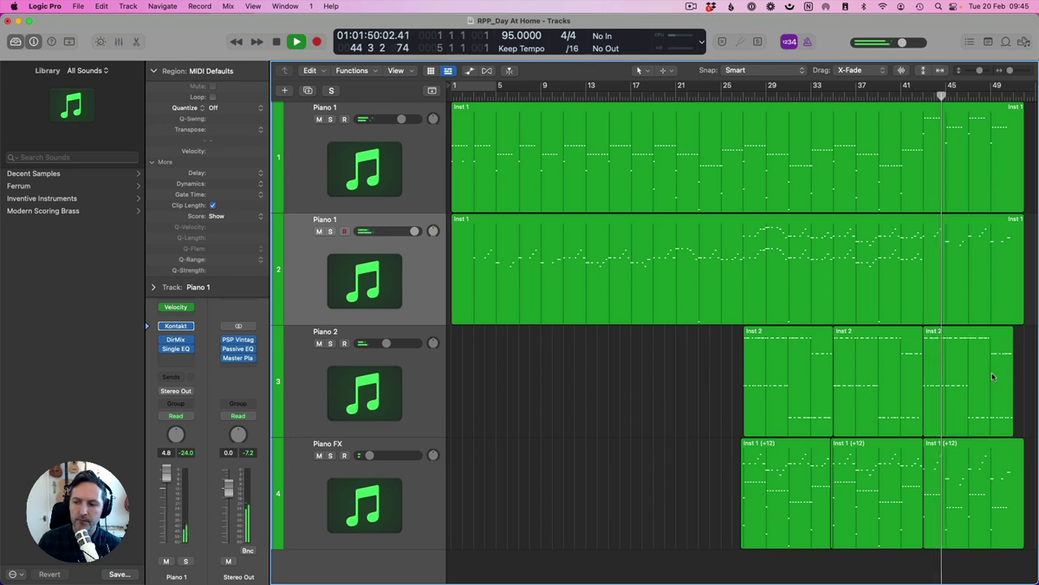
left_click(965, 380)
double_click(965, 380)
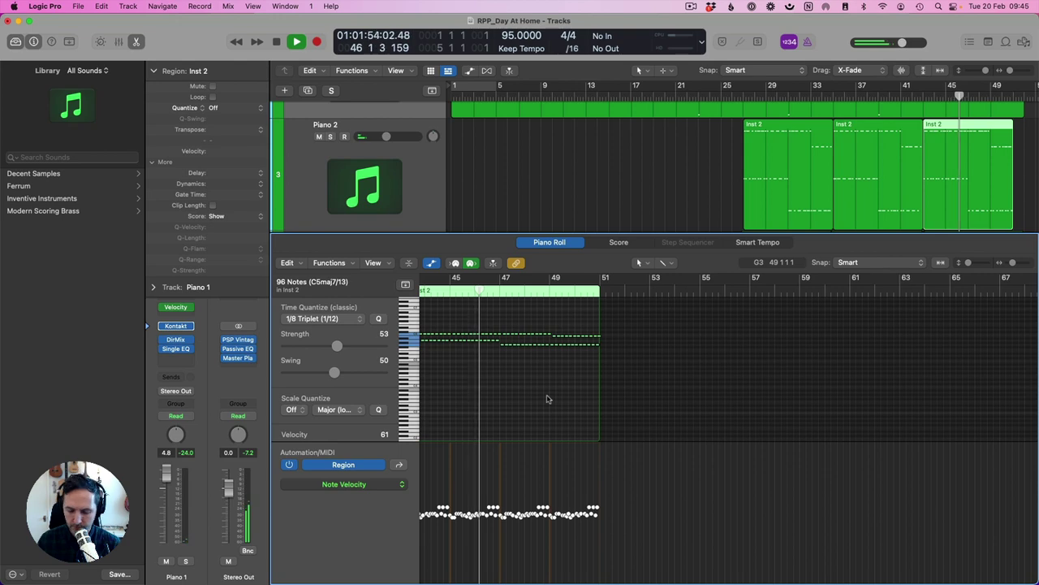
key("p")
key("Delete")
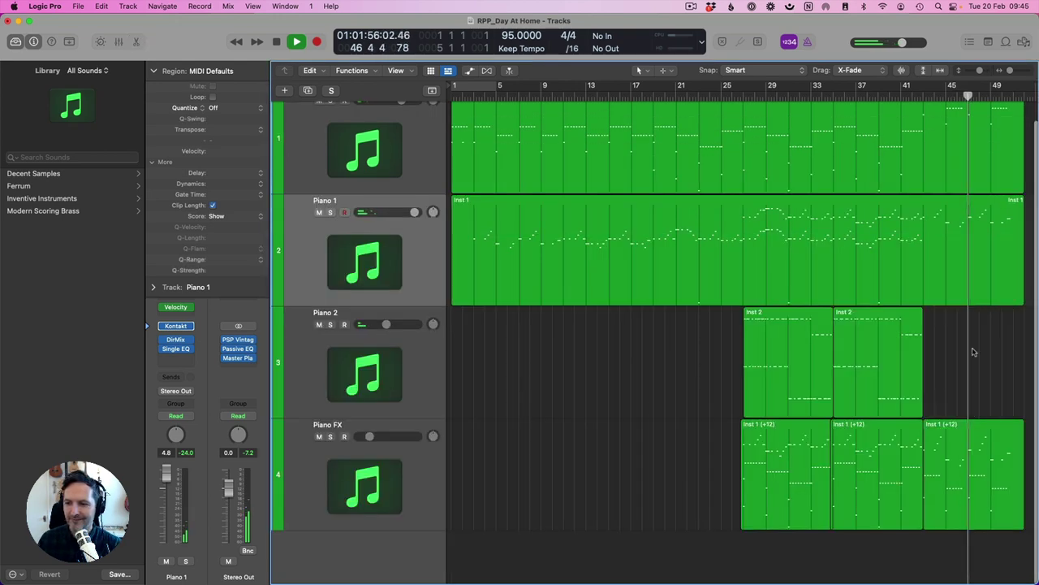
Move the second Piano 1 track's octave-doubled notes in bars 27–42 up another octave and audition them from around bar 27.
left_click(806, 250)
key("p")
key("space")
left_click(598, 325)
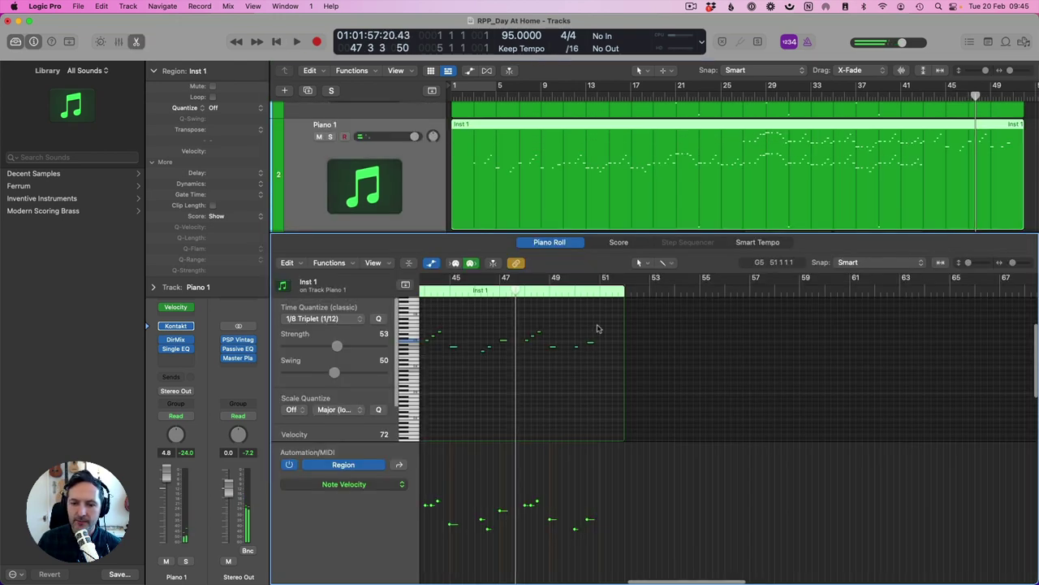
key("z")
scroll(751, 322, "up", 2)
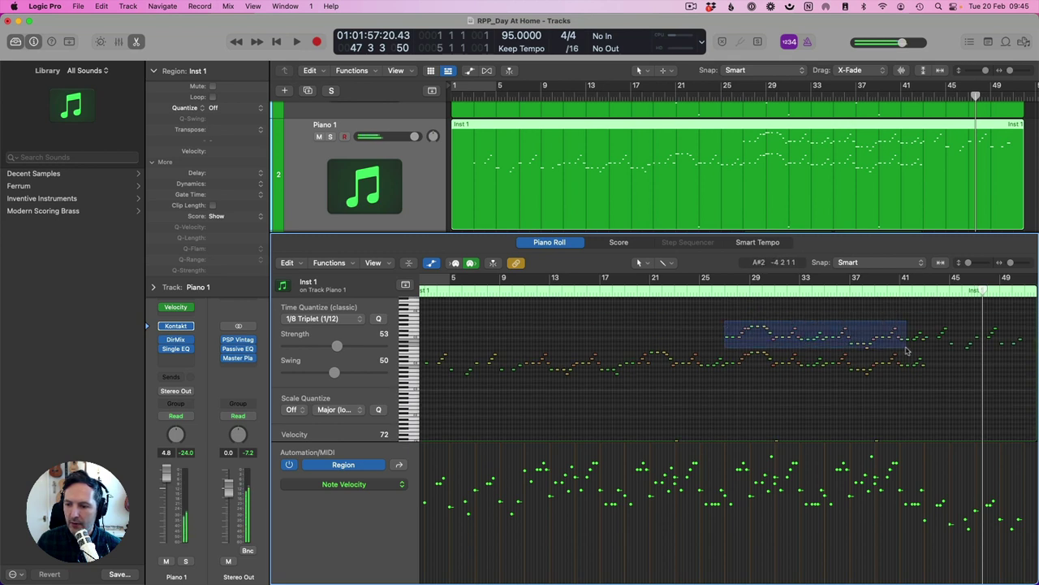
left_click_drag(923, 349, 921, 349)
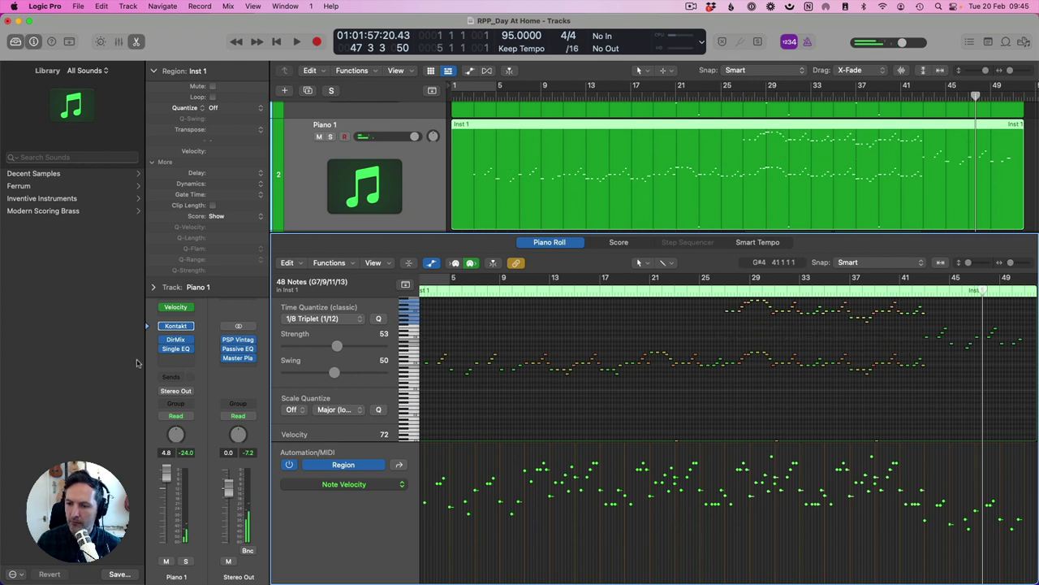
left_click(721, 291)
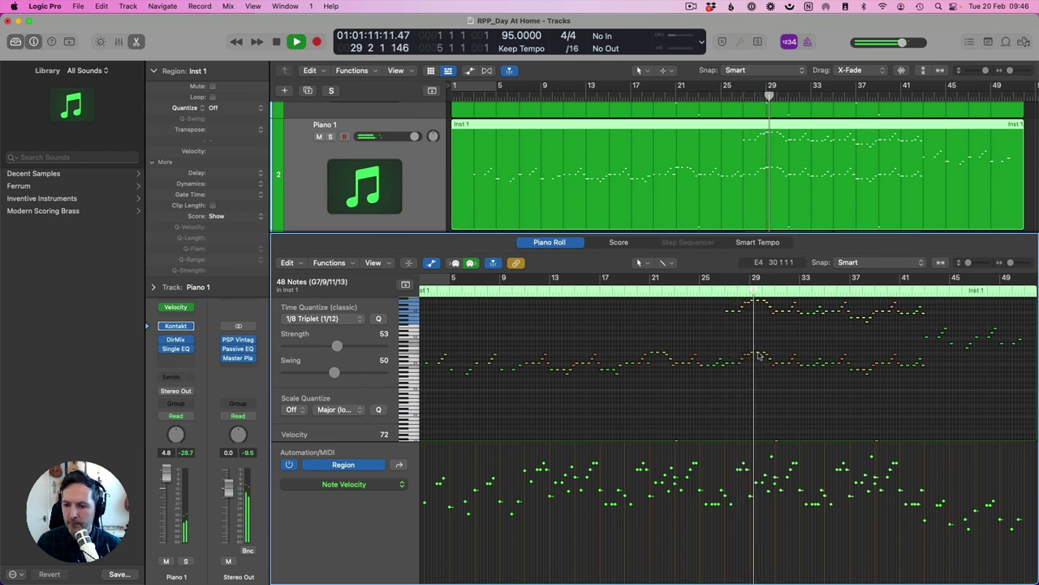
key("space")
Thin out the doubled melody during playback by deleting the last upper-octave note in bars 27, 28, 29, 31 and 32.
left_click(867, 326)
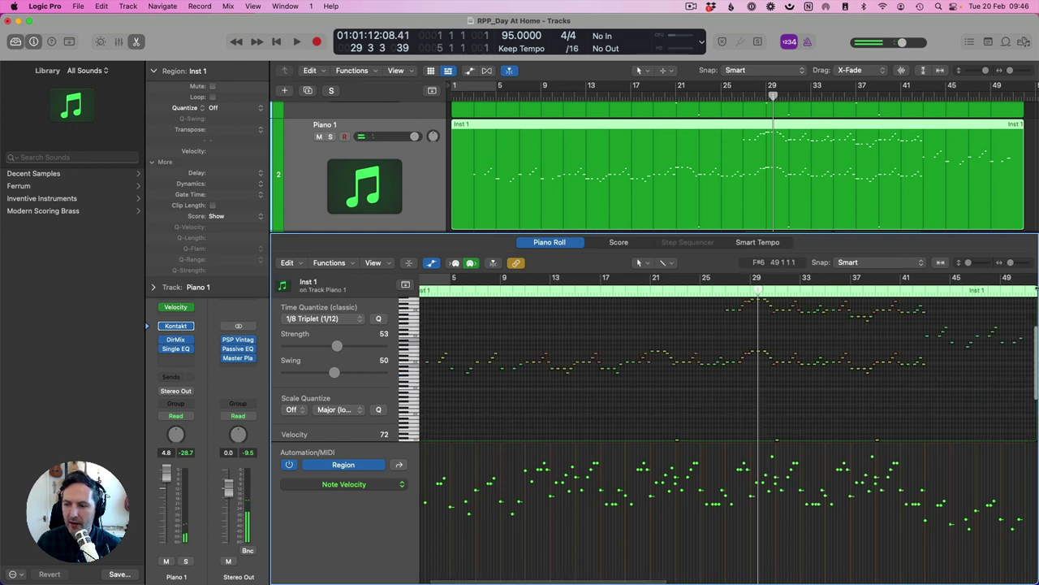
key("super+Right")
key("super+Right")
key("super+Right")
scroll(595, 396, "up", 3)
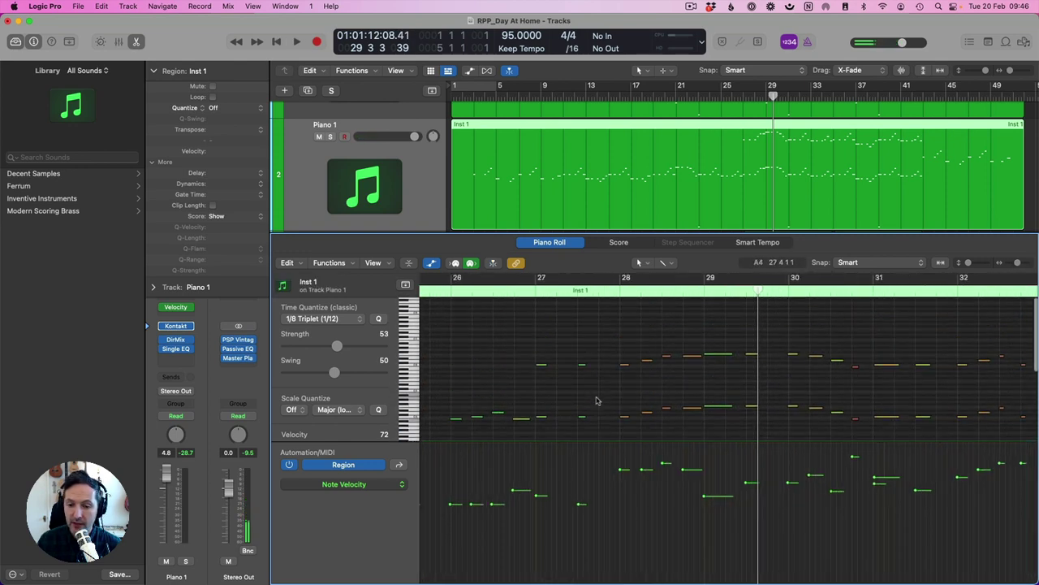
double_click(525, 294)
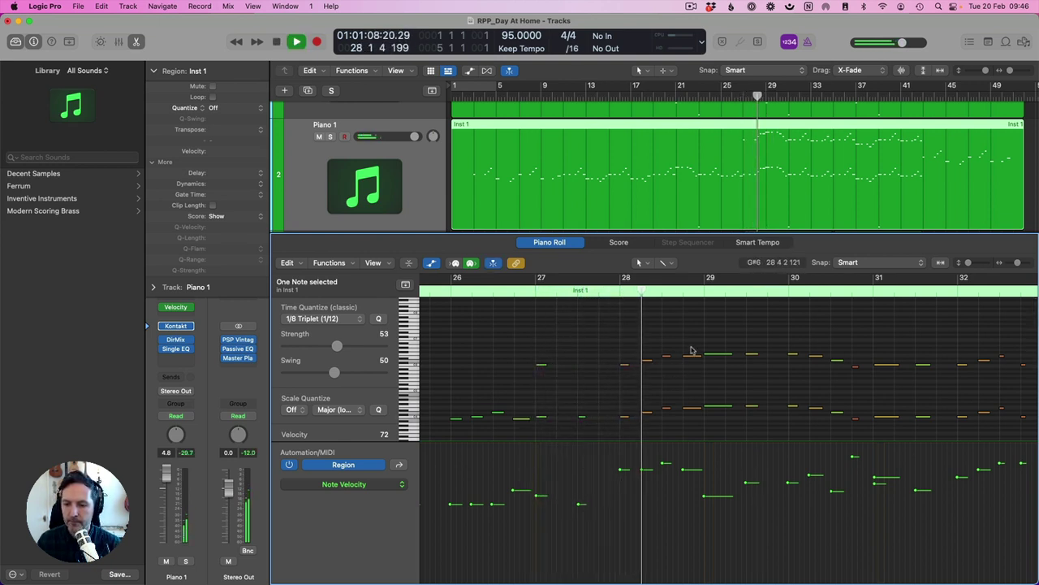
scroll(723, 381, "right", 2)
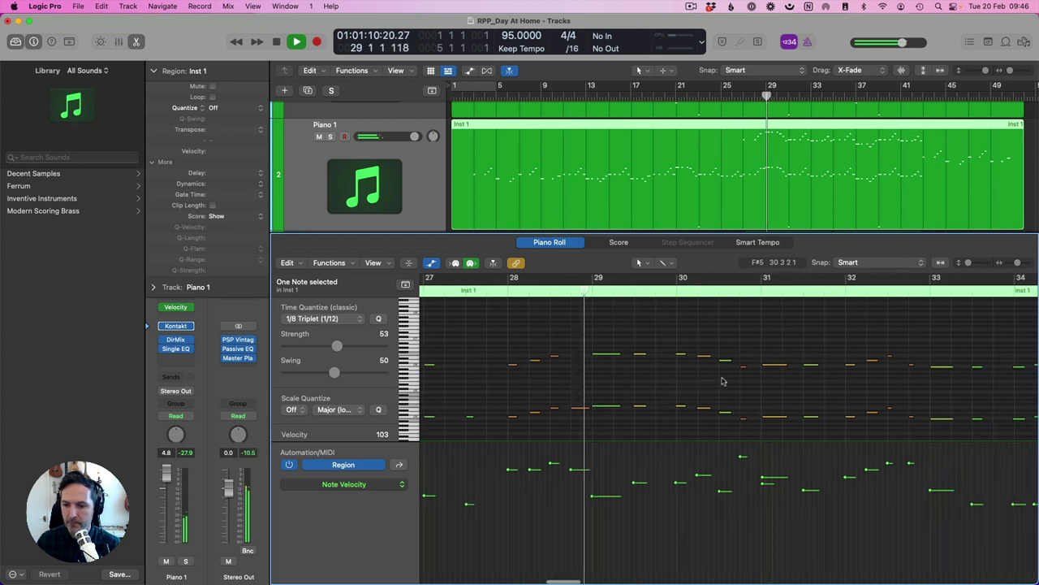
scroll(723, 381, "right", 2)
left_click(681, 358)
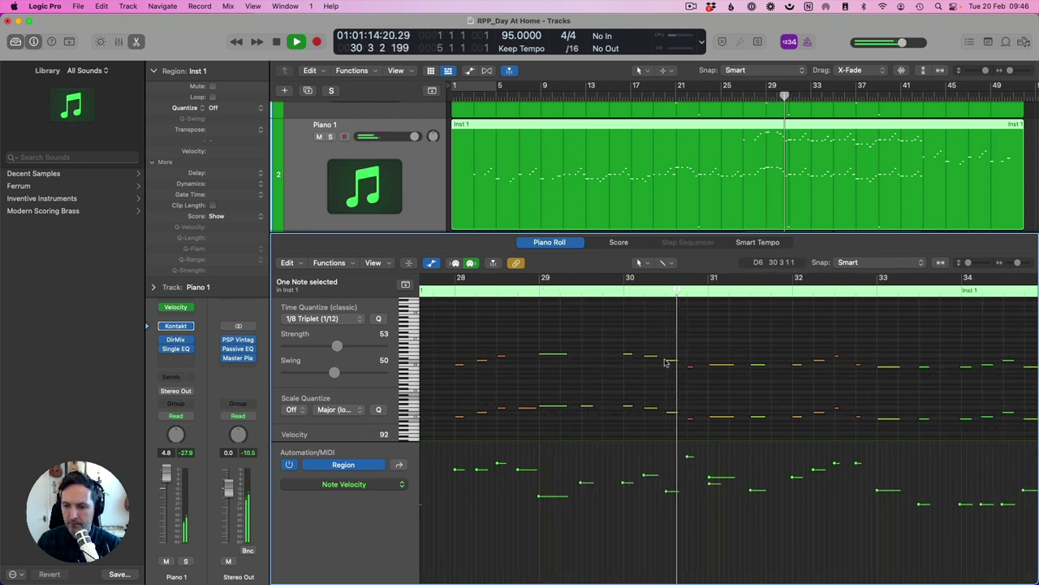
scroll(758, 381, "right", 2)
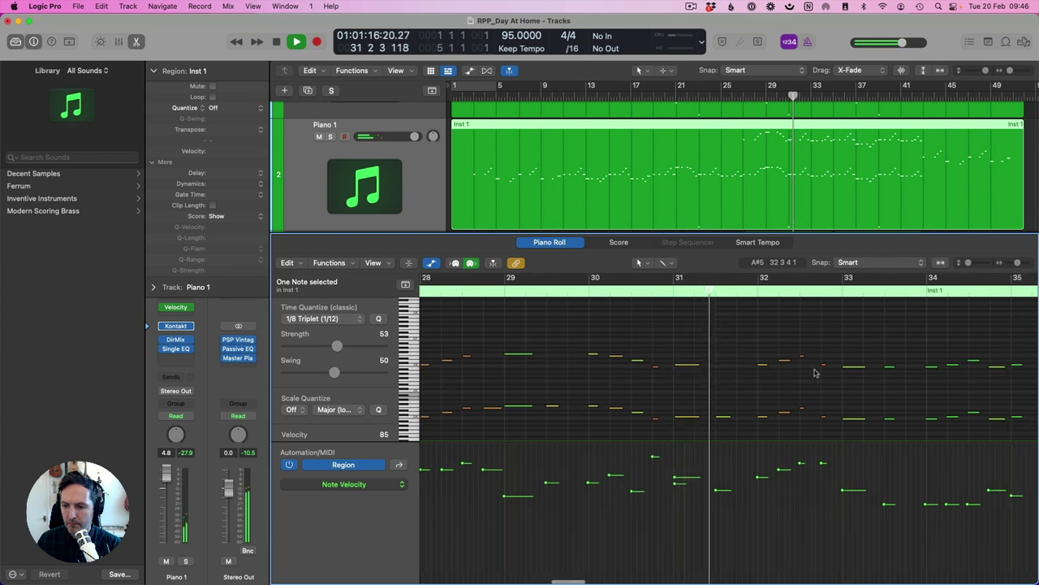
scroll(812, 375, "right", 3)
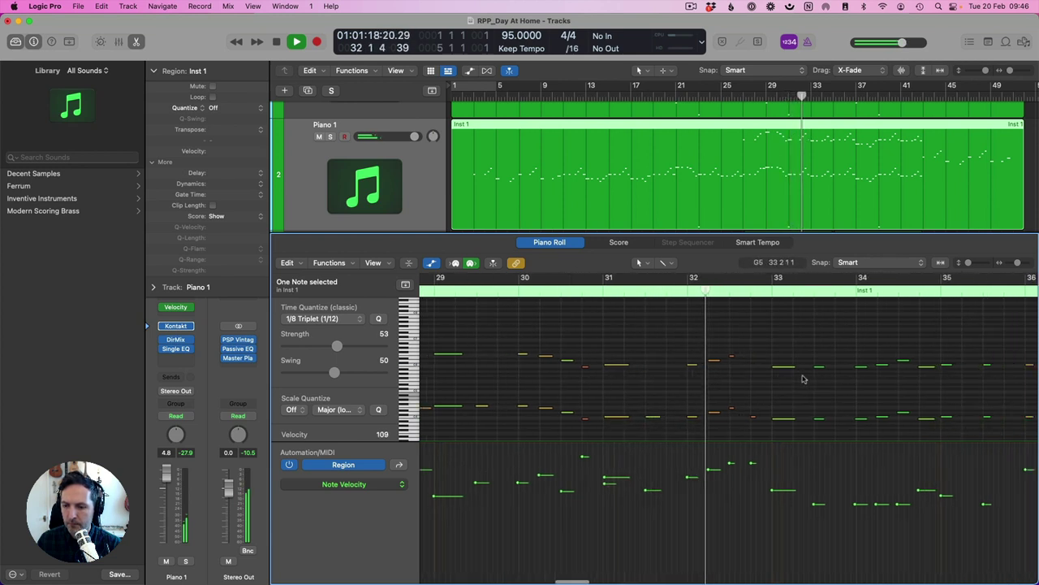
Delete the last upper-octave melody note in bars 33, 35, 36, 37, 38, 39, 41 and 42 while playback continues.
scroll(802, 378, "right", 3)
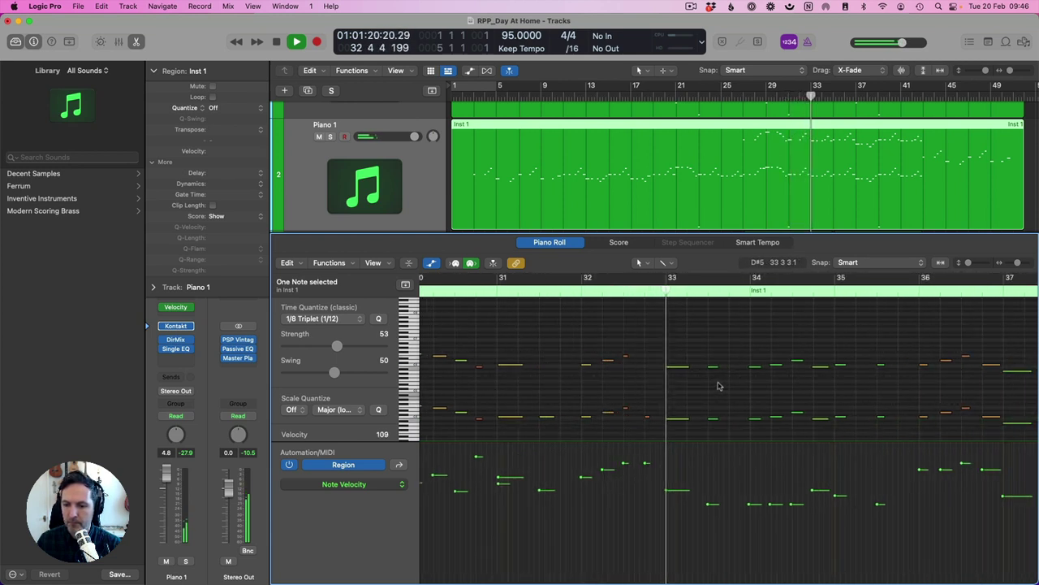
scroll(723, 382, "right", 3)
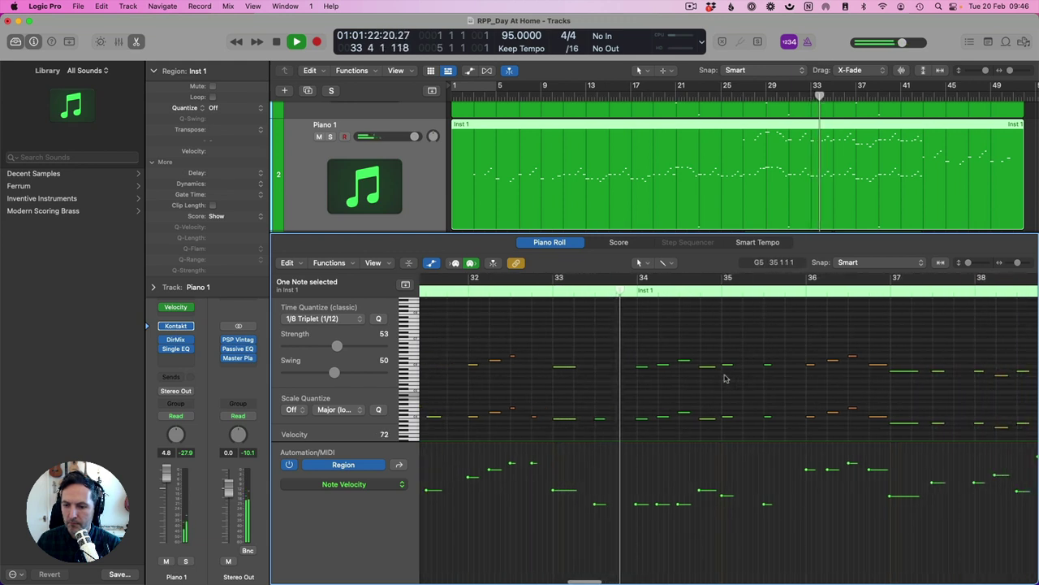
scroll(796, 372, "right", 3)
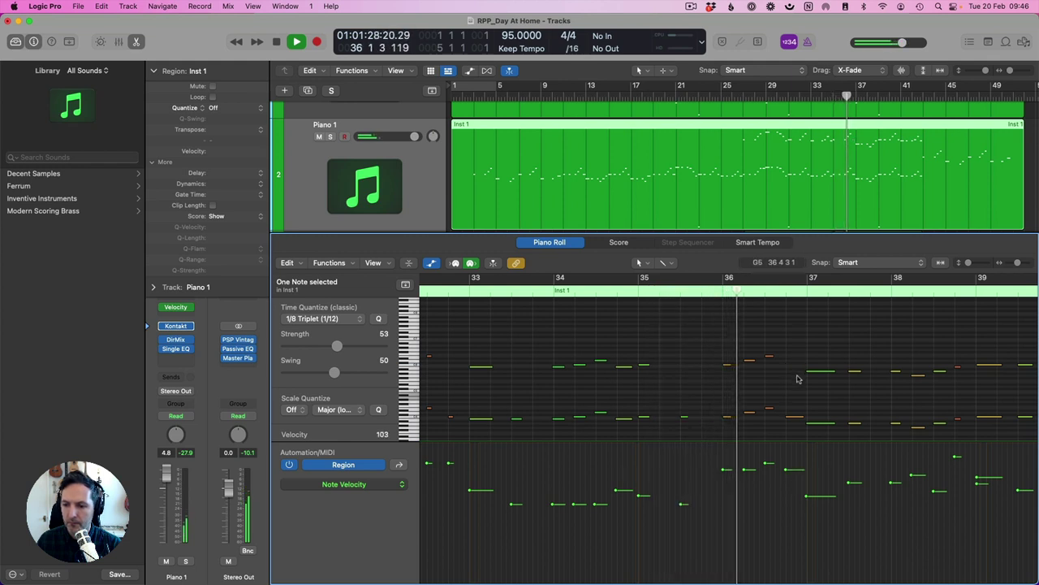
scroll(797, 365, "right", 3)
scroll(792, 374, "right", 1)
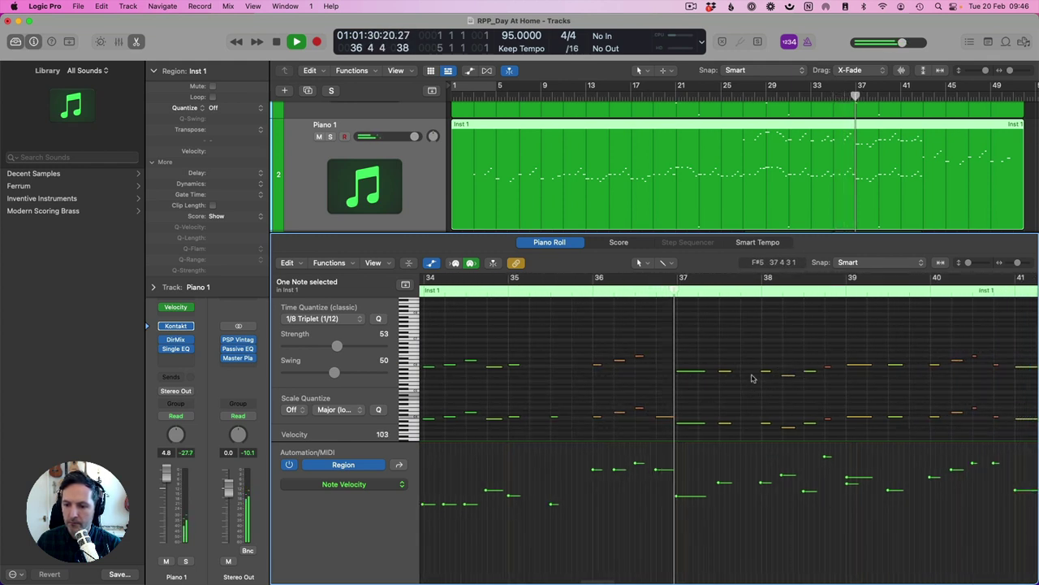
scroll(767, 386, "right", 3)
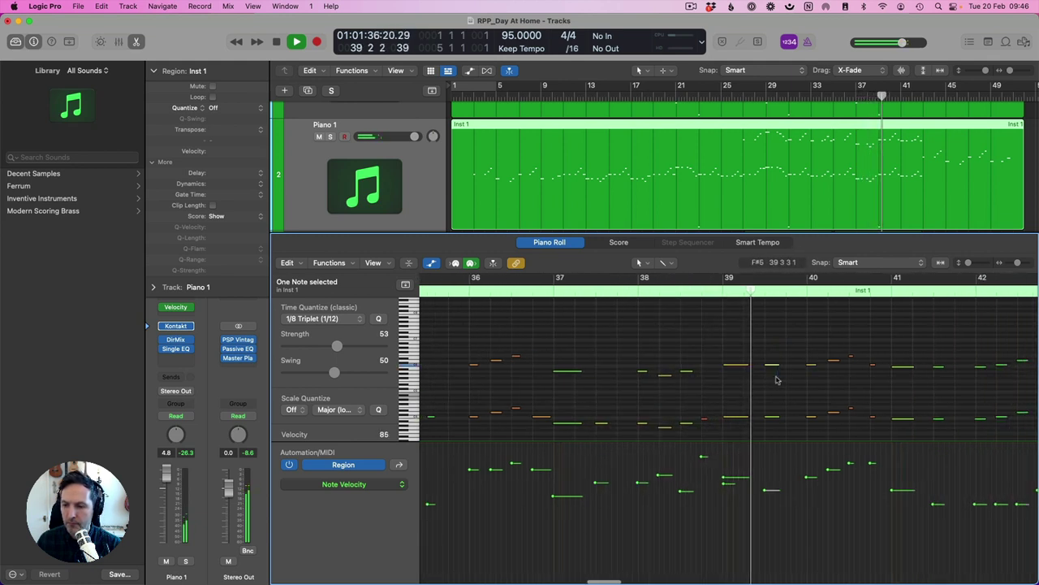
scroll(749, 380, "right", 6)
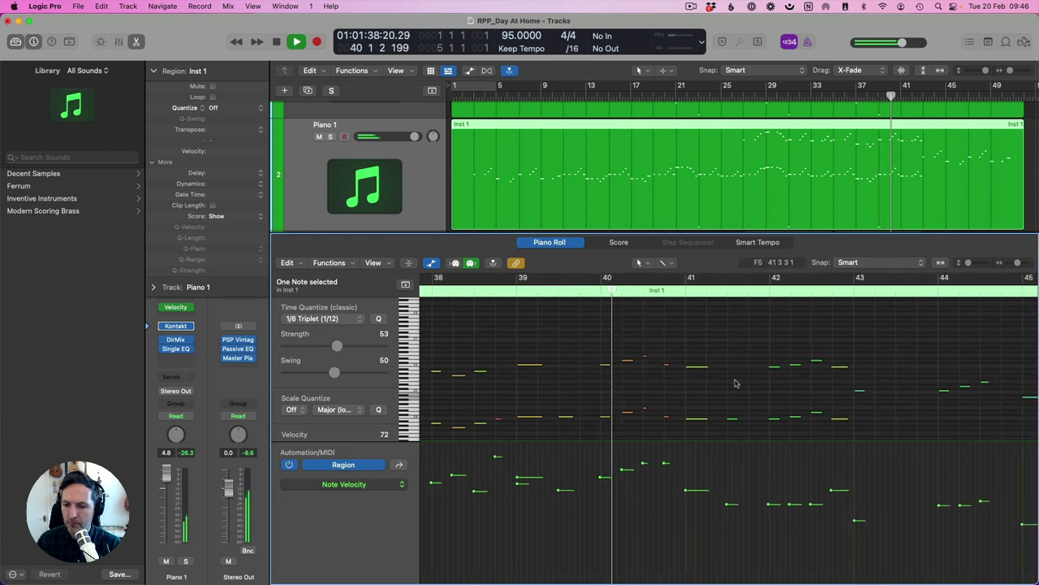
scroll(793, 390, "right", 2)
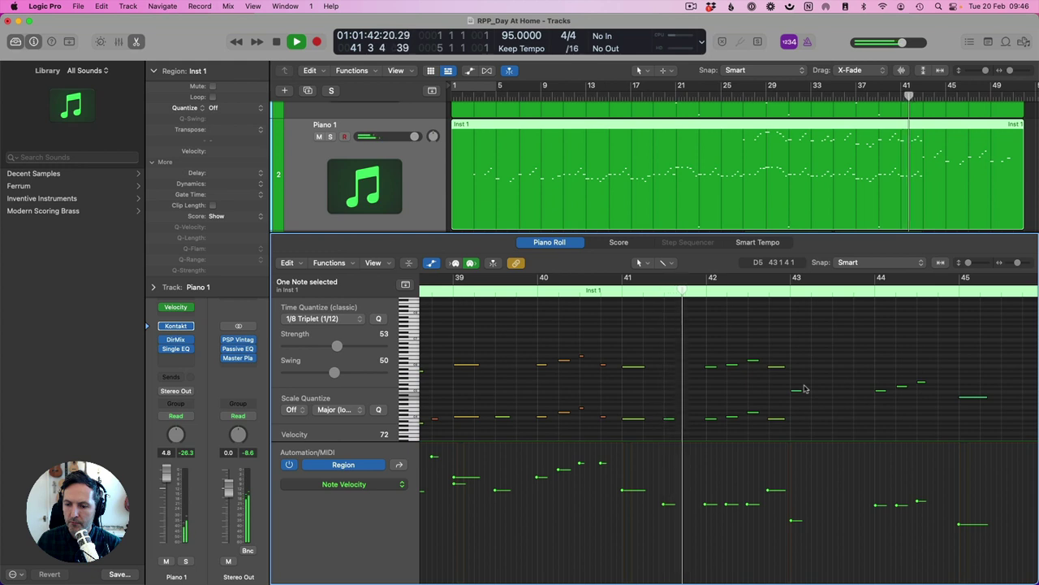
key("Delete")
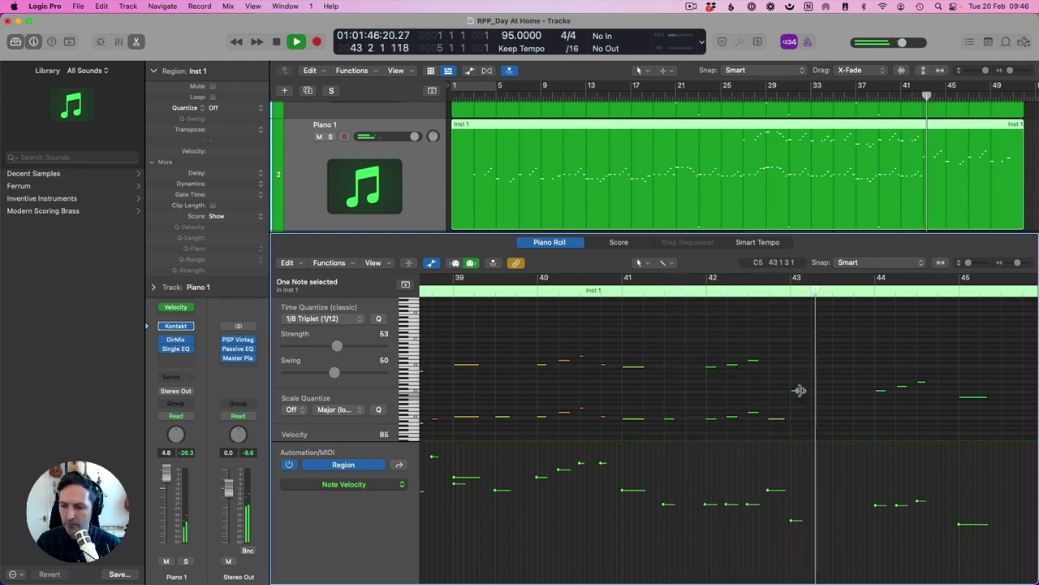
Copy the melody note at bar 43 one octave higher, audition from bar 42, and set the copy's velocity to 73.
key("space")
left_click_drag(797, 394, 796, 392)
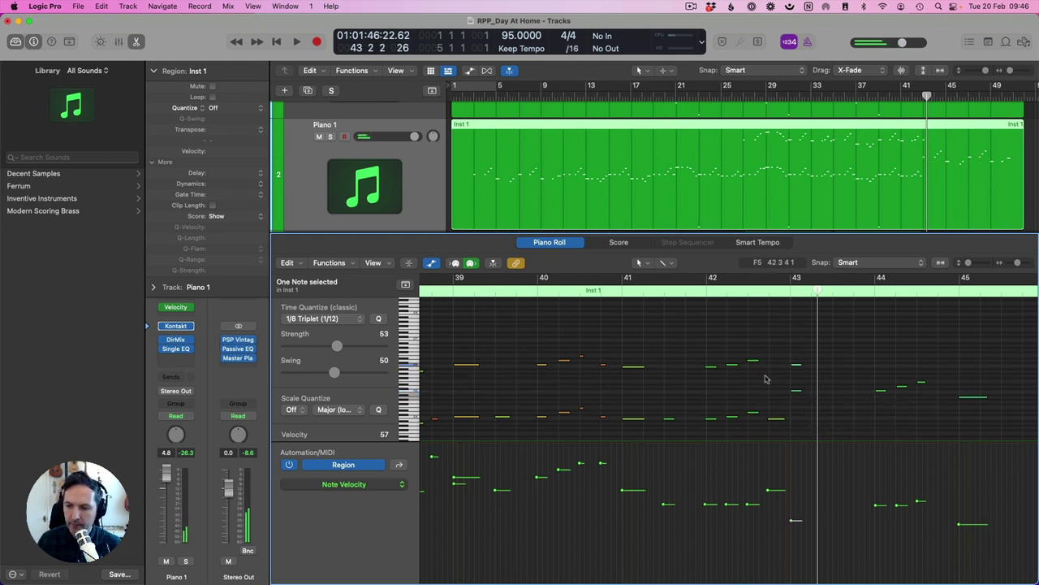
double_click(709, 292)
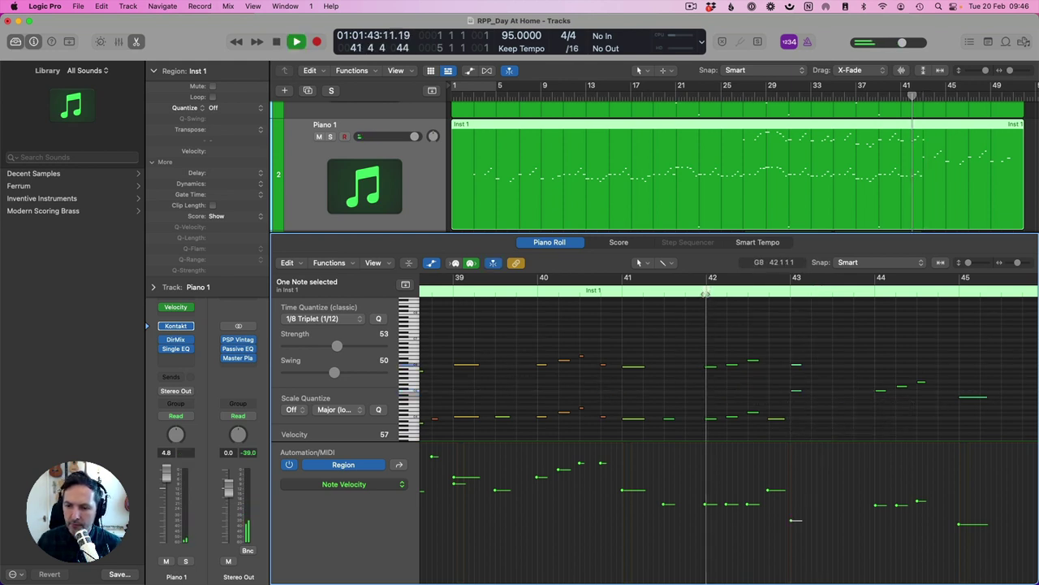
left_click(792, 504)
left_click_drag(792, 504, 793, 502)
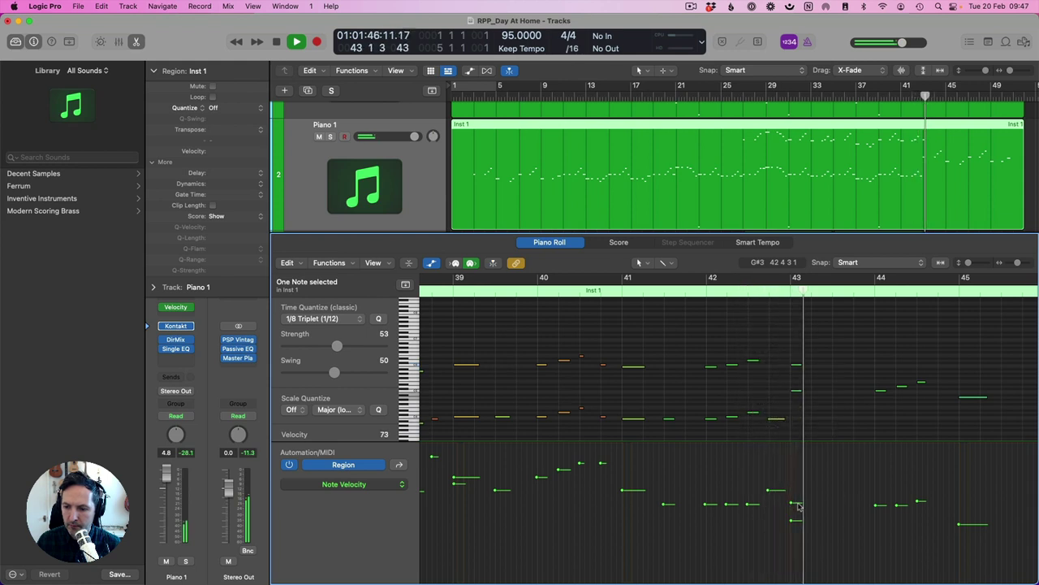
Close the note editor and restart playback of the whole arrangement from the beginning.
key("e")
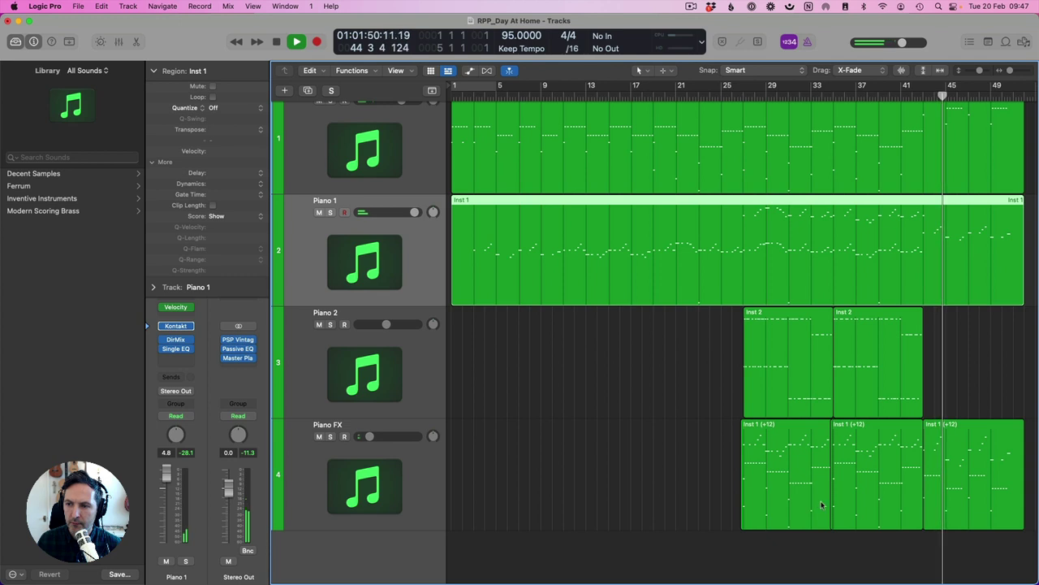
key("space")
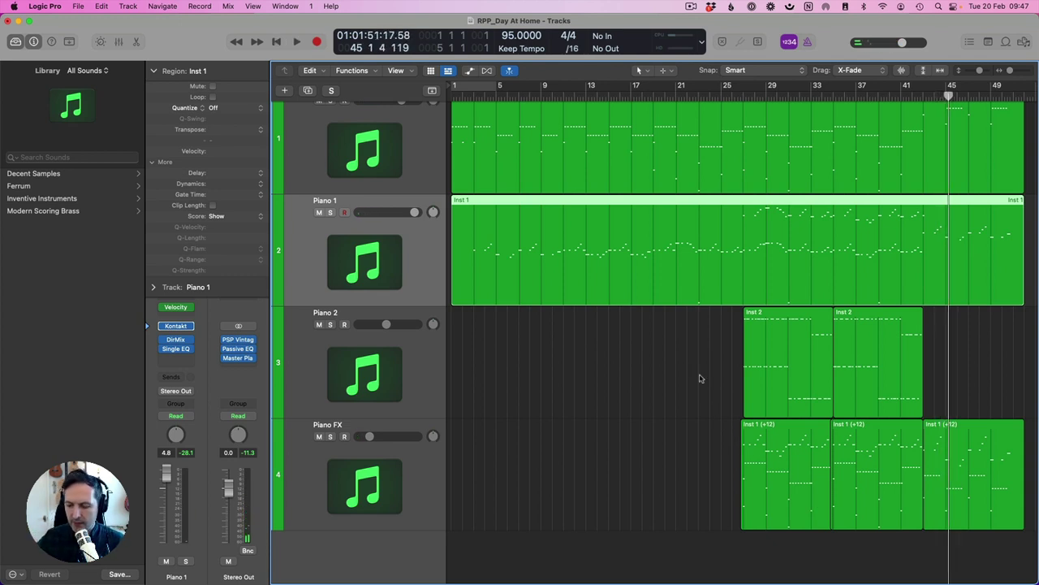
key("Return")
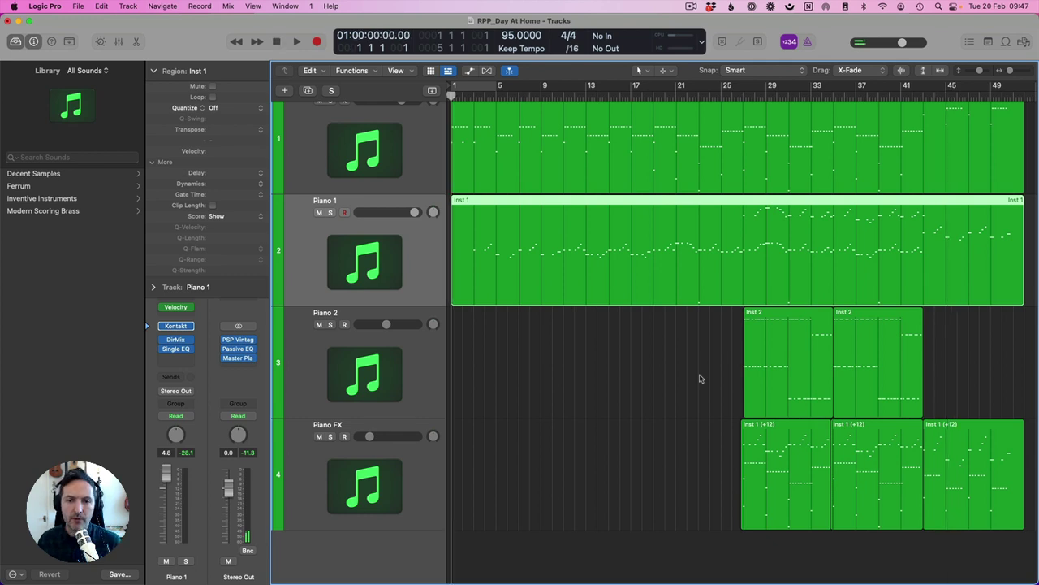
key("space")
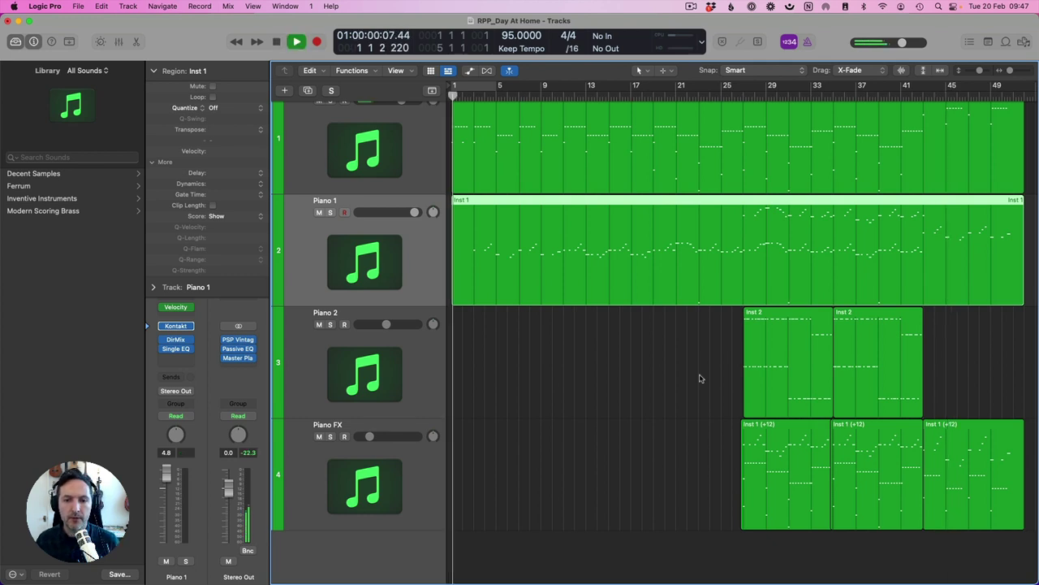
Compare neighbouring PSP VintageWarmer presets on the Stereo Out during playback and load Mix First Aid 3.
left_click(240, 340)
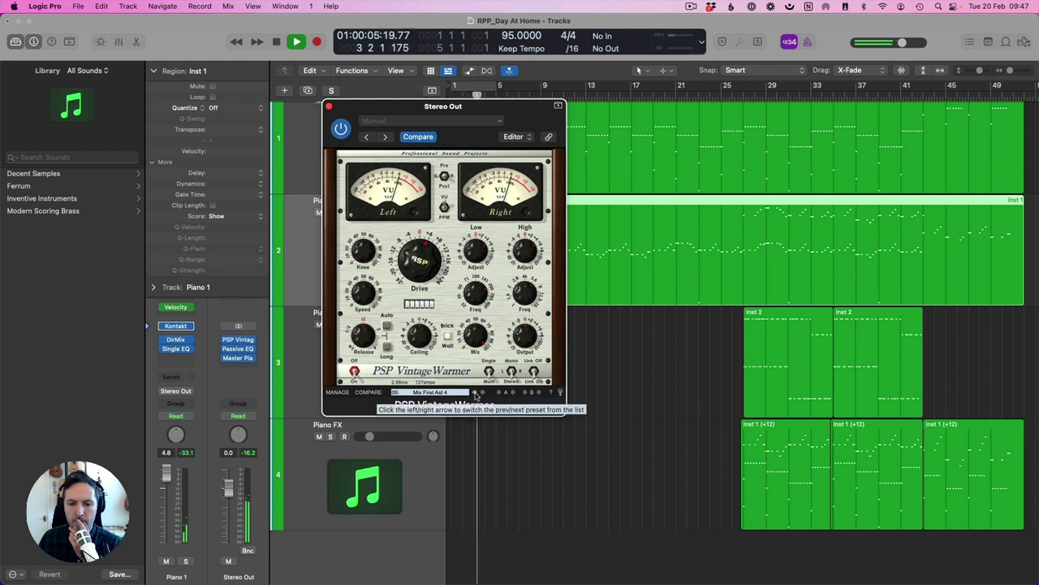
left_click(475, 393)
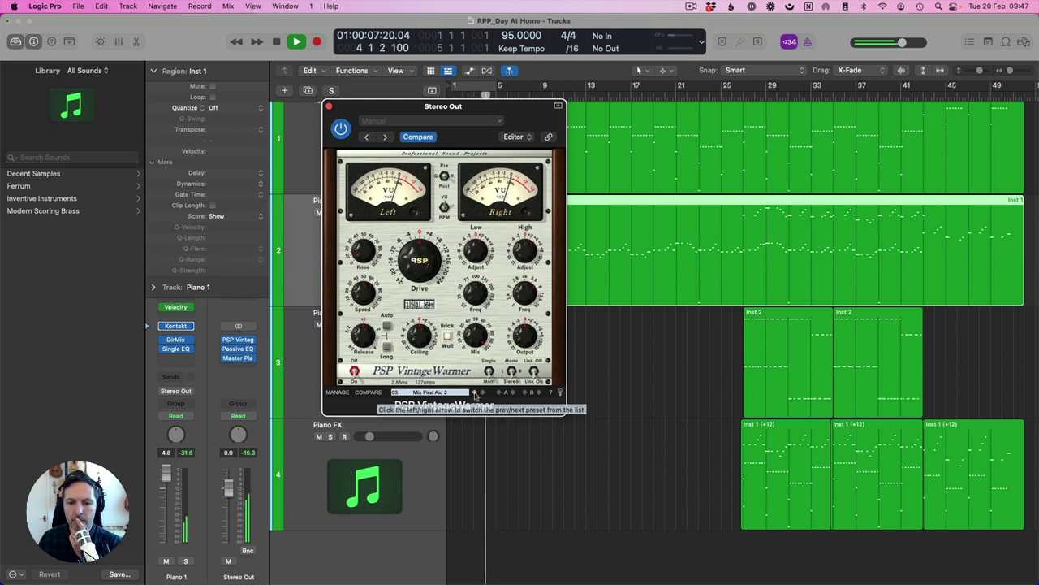
left_click(475, 393)
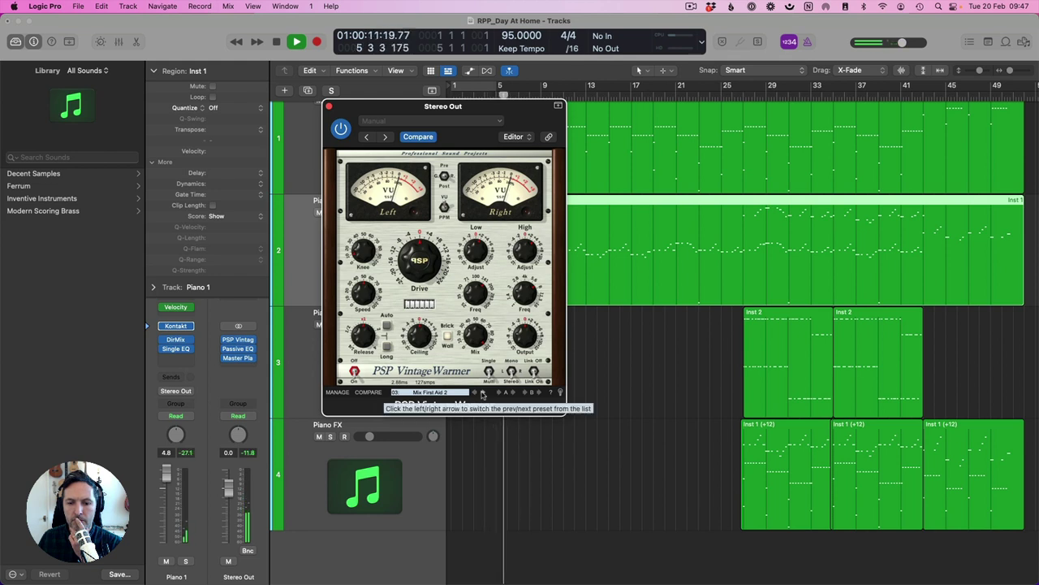
left_click(482, 393)
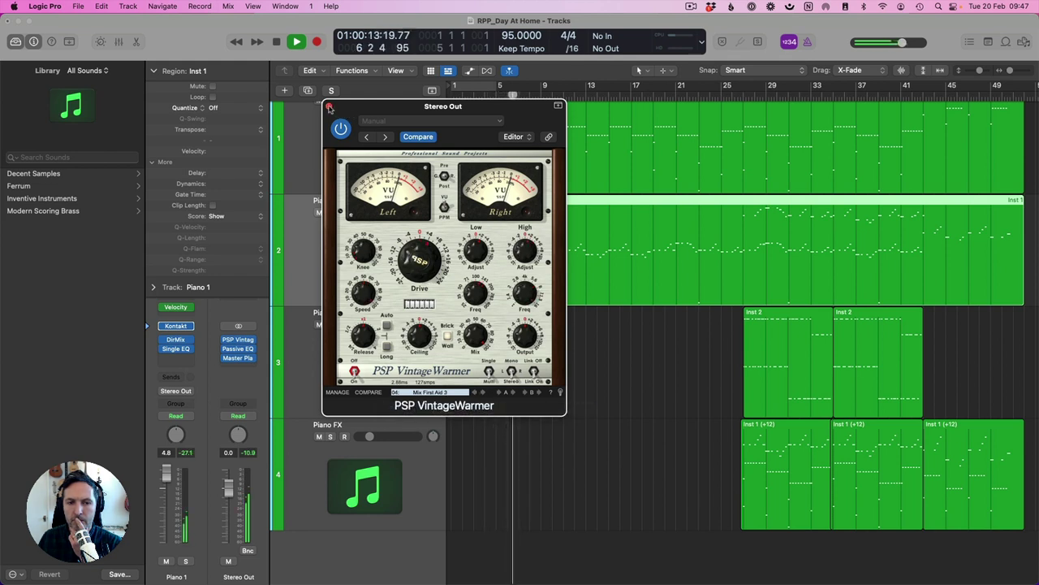
Close the PSP VintageWarmer window, stop playback and add a new instrument track below Piano FX.
left_click(328, 107)
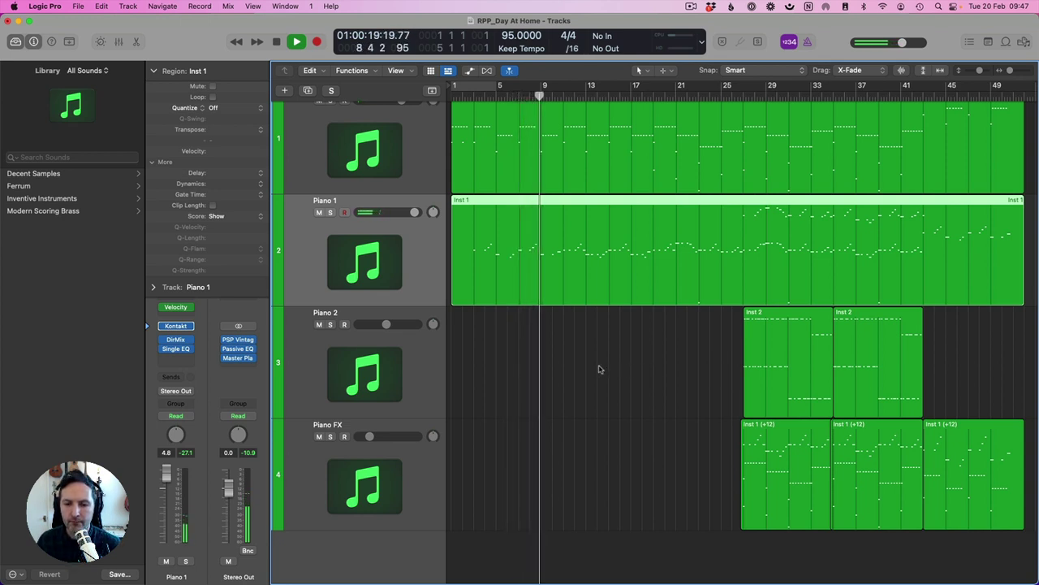
key("space")
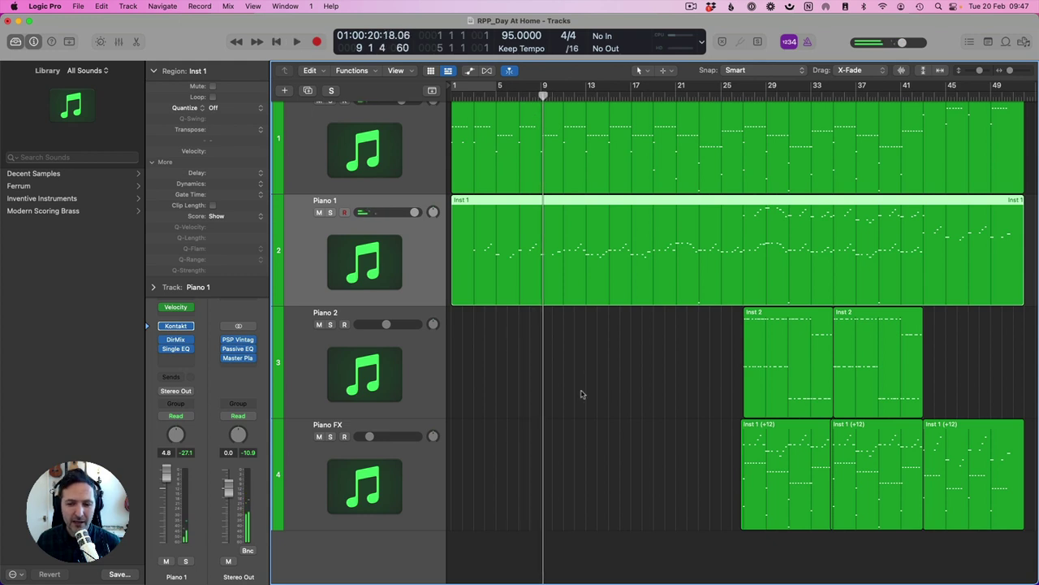
left_click(379, 519)
double_click(385, 537)
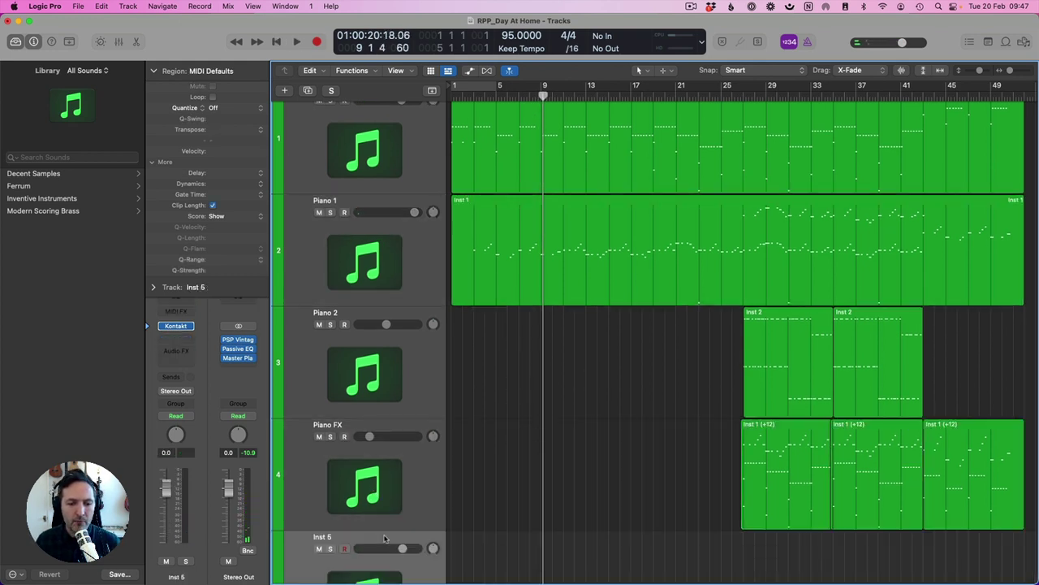
Load a stereo Kontakt 5 on the new track with the library pad preset Photosynthesis - I remember.
left_click(193, 327)
mouse_move(243, 230)
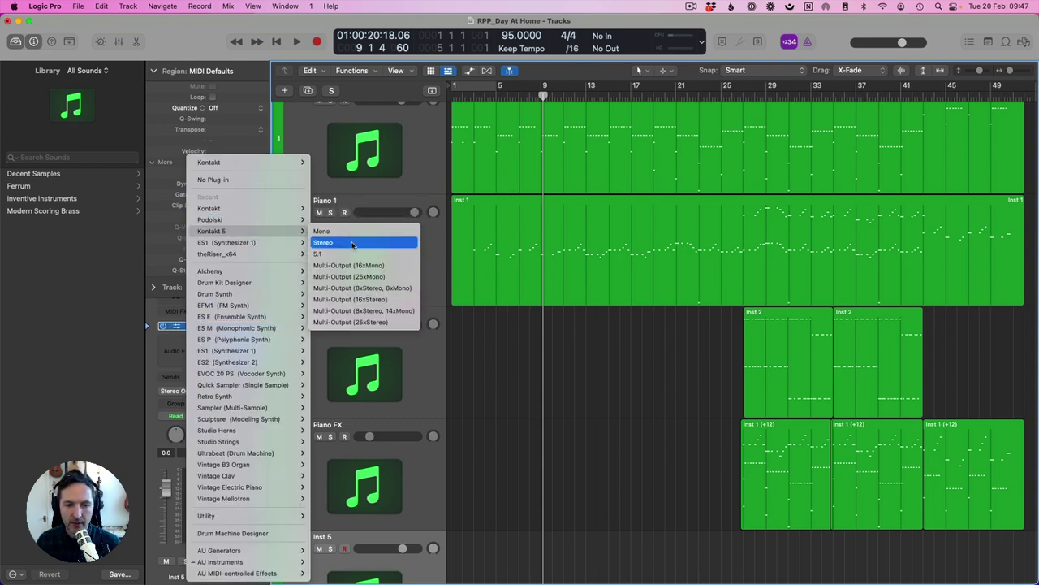
left_click(352, 243)
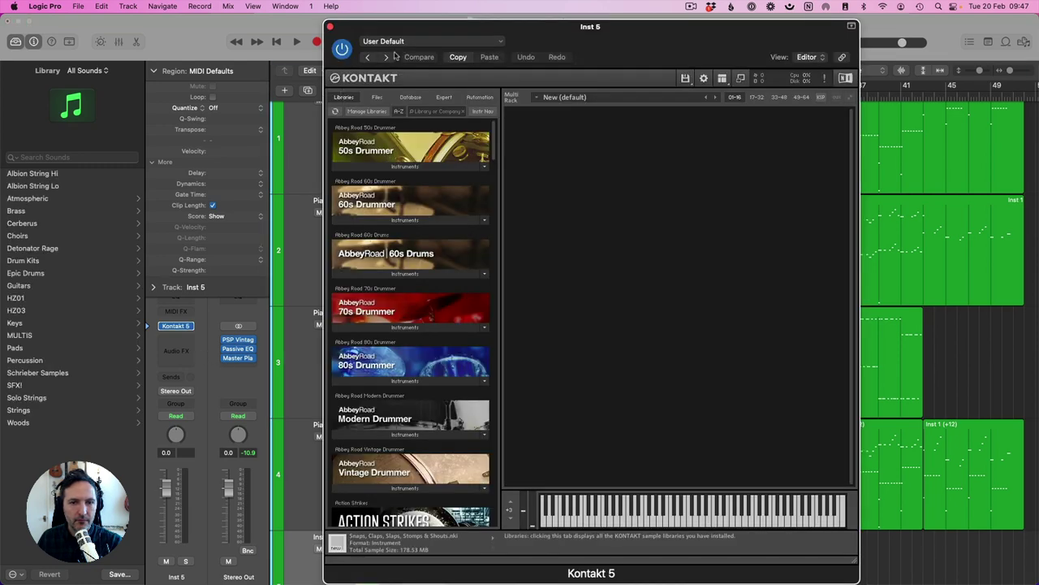
left_click(62, 375)
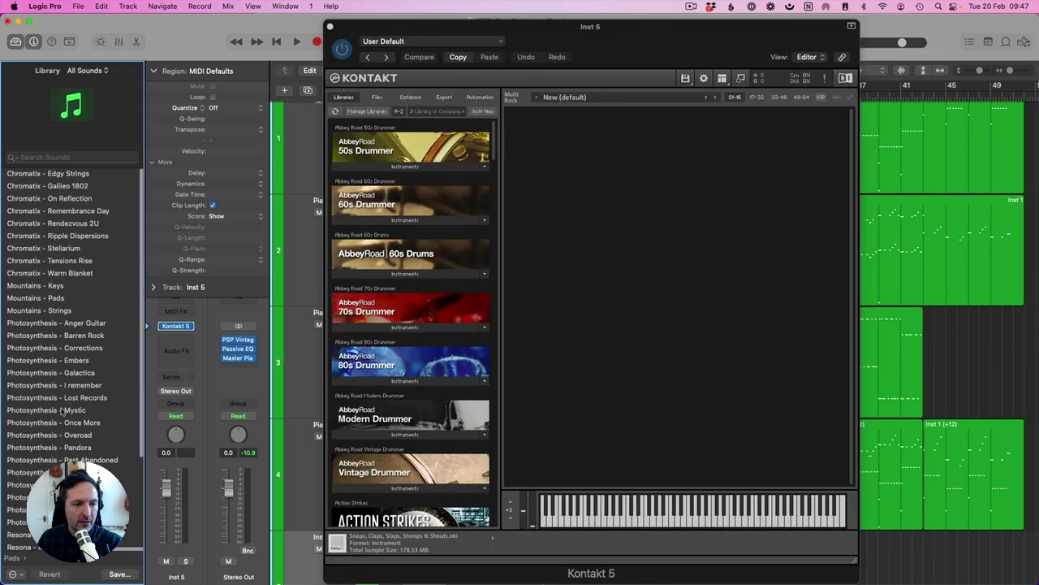
left_click(75, 386)
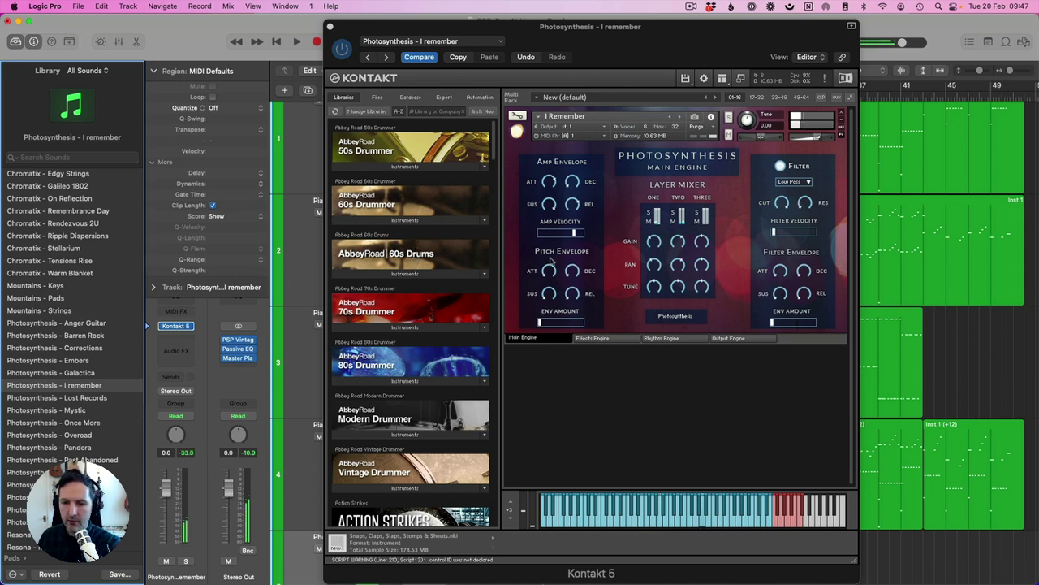
left_click(330, 28)
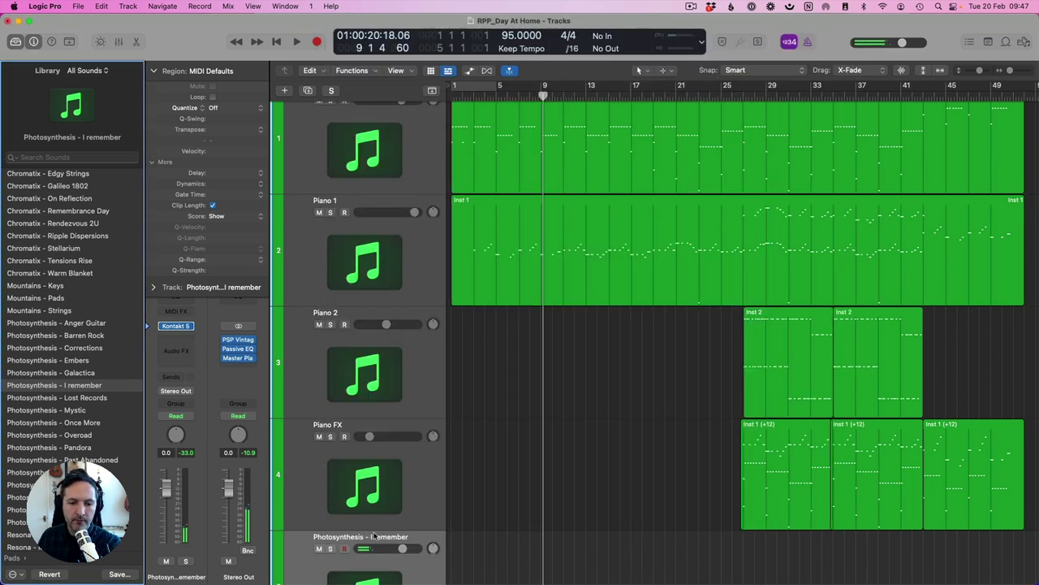
Lower the Photosynthesis - I remember track's volume to -38 dB while auditioning the arrangement from the beginning.
left_click_drag(400, 552, 378, 549)
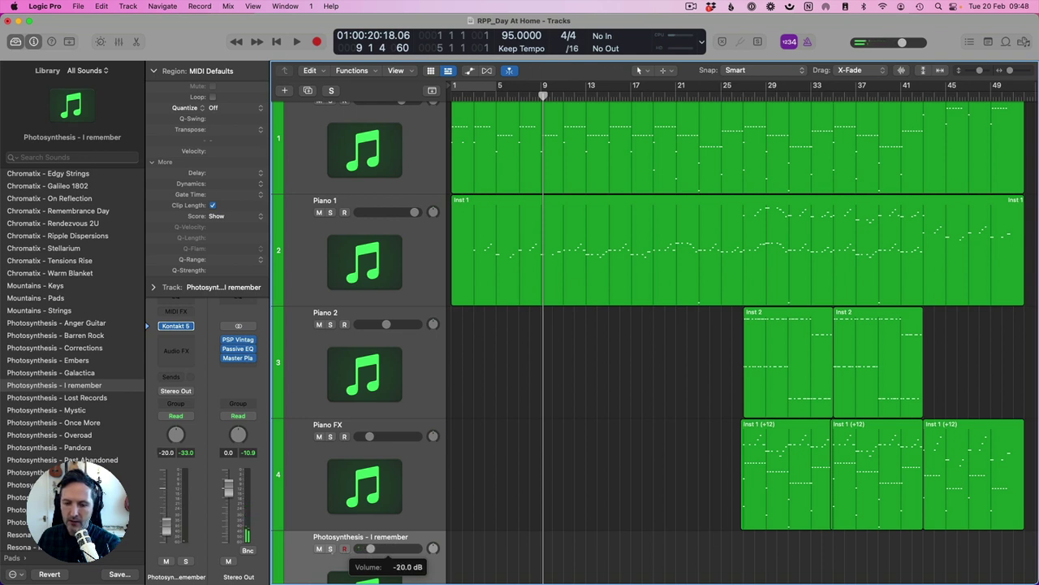
key("Return")
key("space")
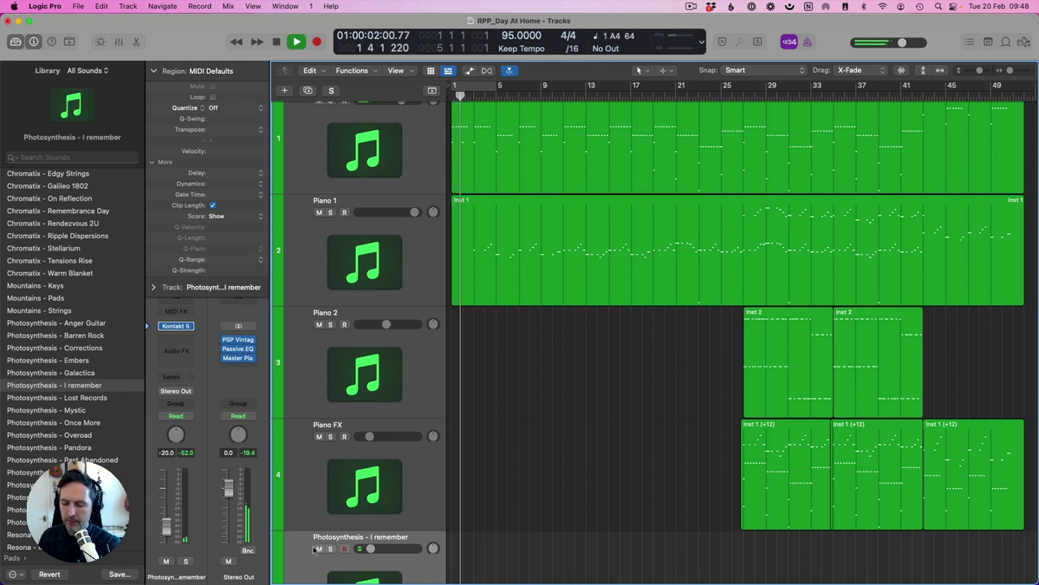
left_click_drag(372, 549, 363, 549)
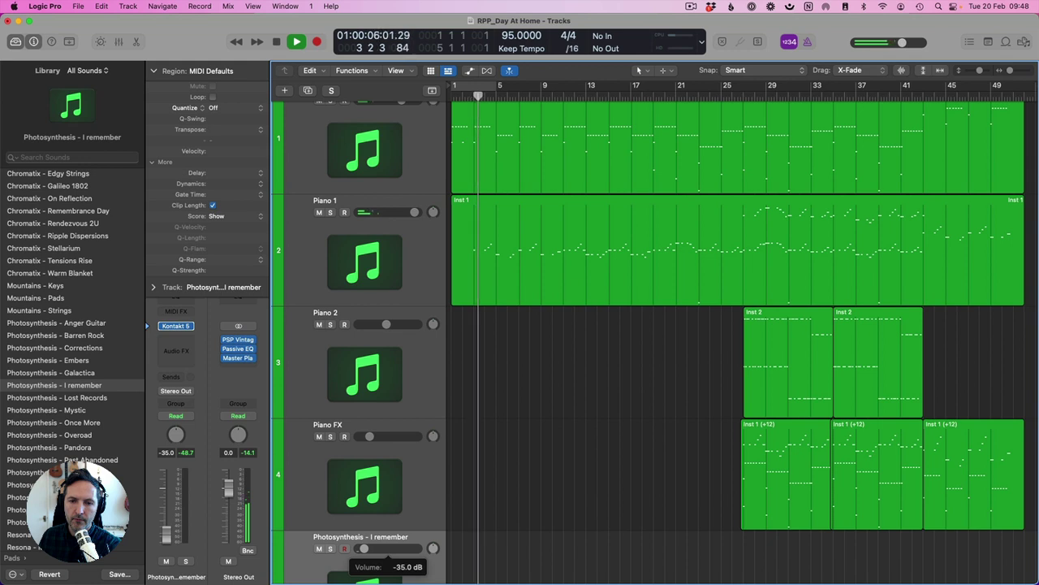
left_click_drag(363, 549, 362, 549)
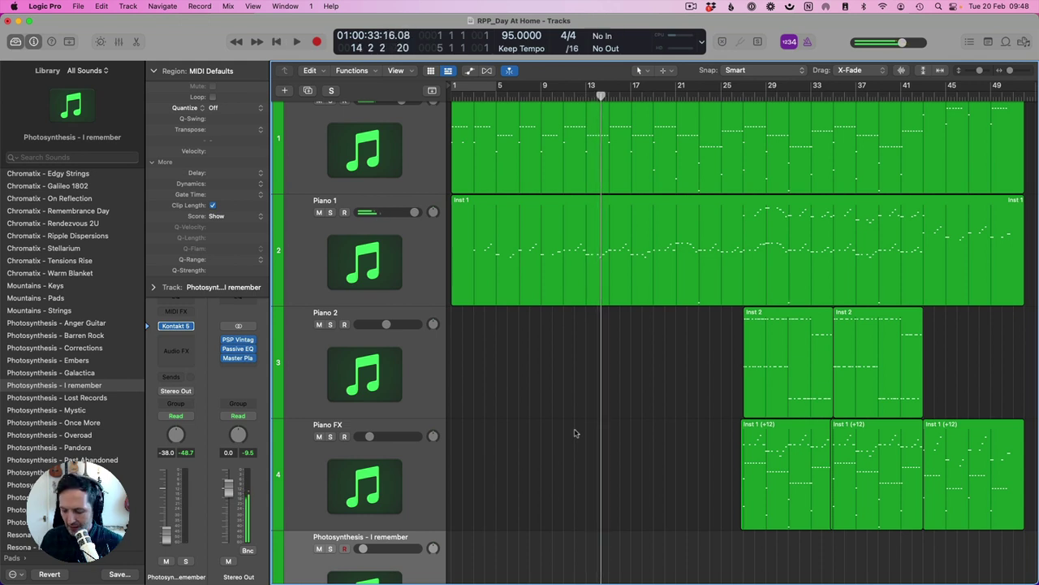
key("space")
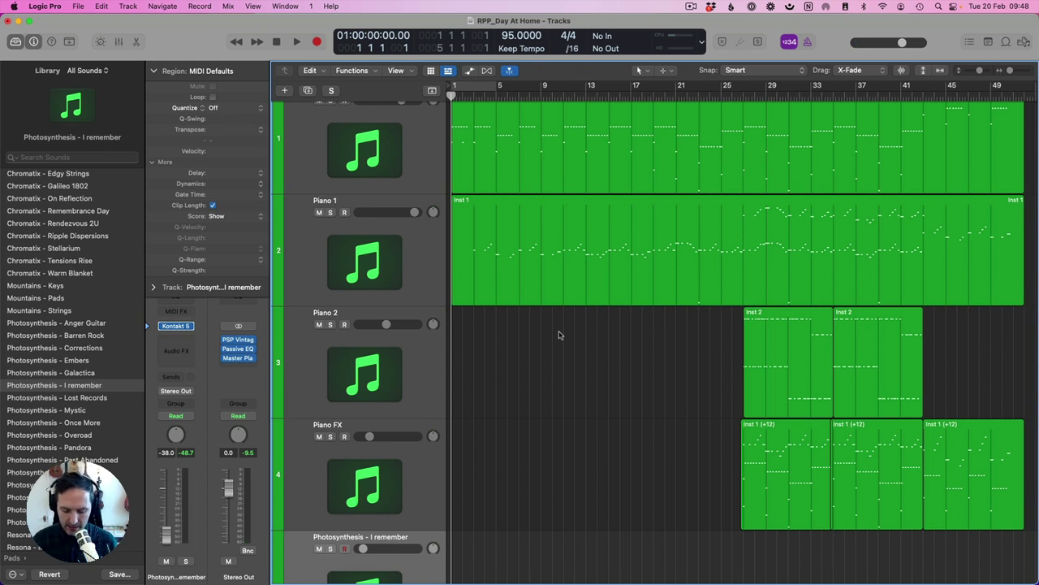
Record a sustained pad chord part on the Photosynthesis track from the song start to just past bar 27.
key("r")
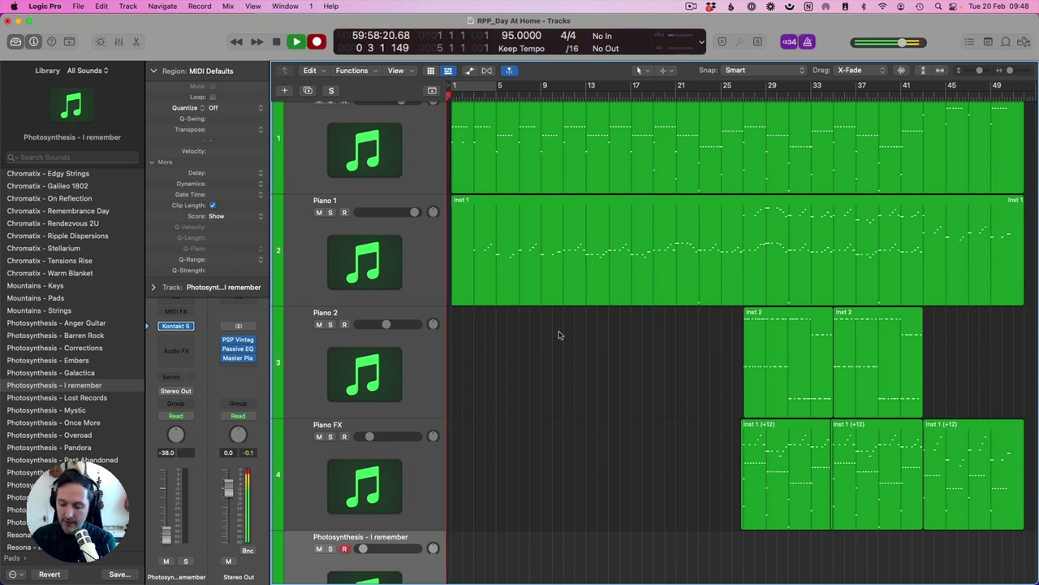
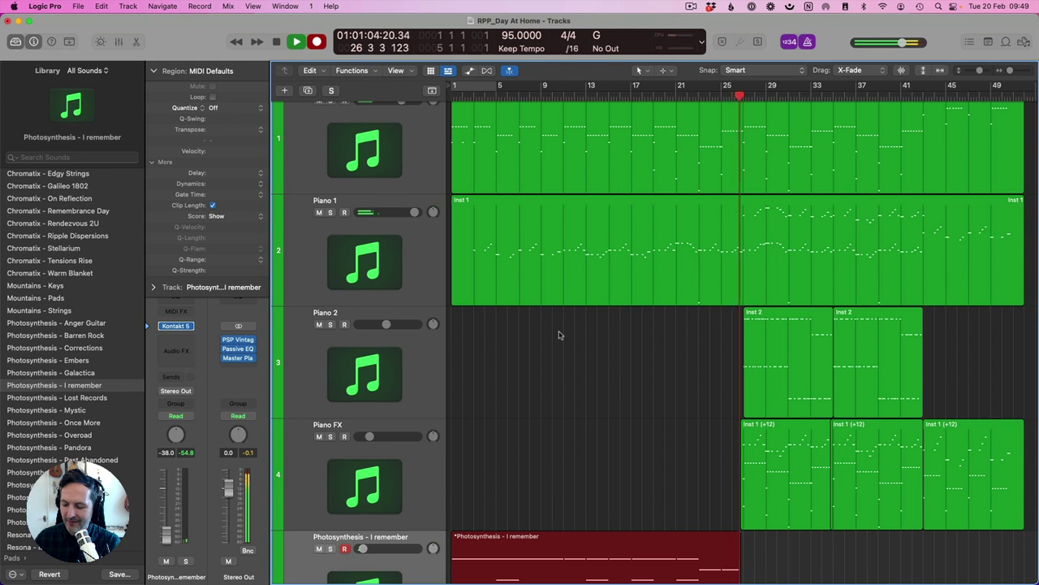
key("space")
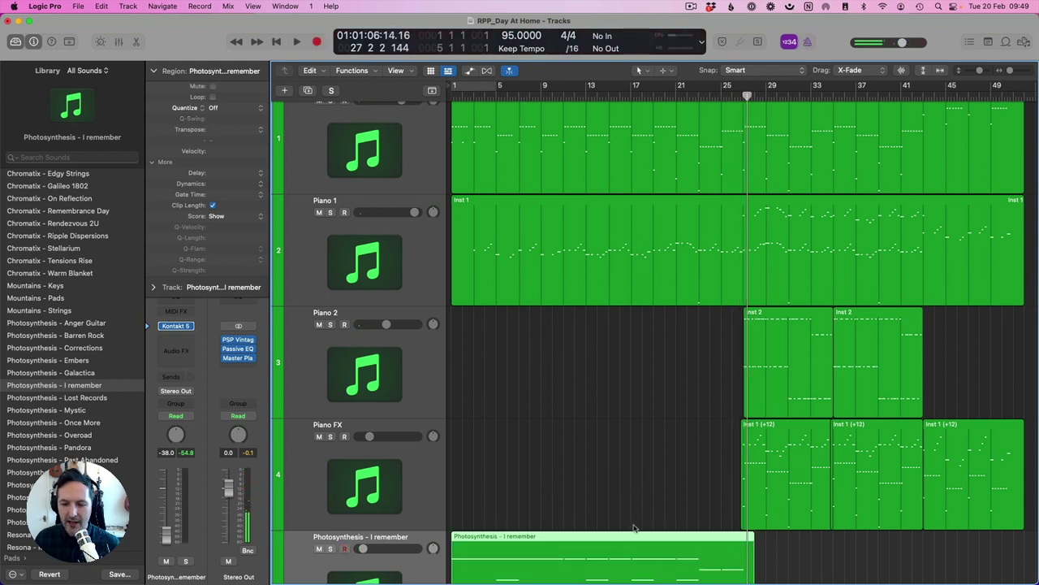
Quantize all notes of the recorded pad region to 1/4 Note in the Piano Roll, then close the editor.
double_click(636, 554)
key("super+a")
key("z")
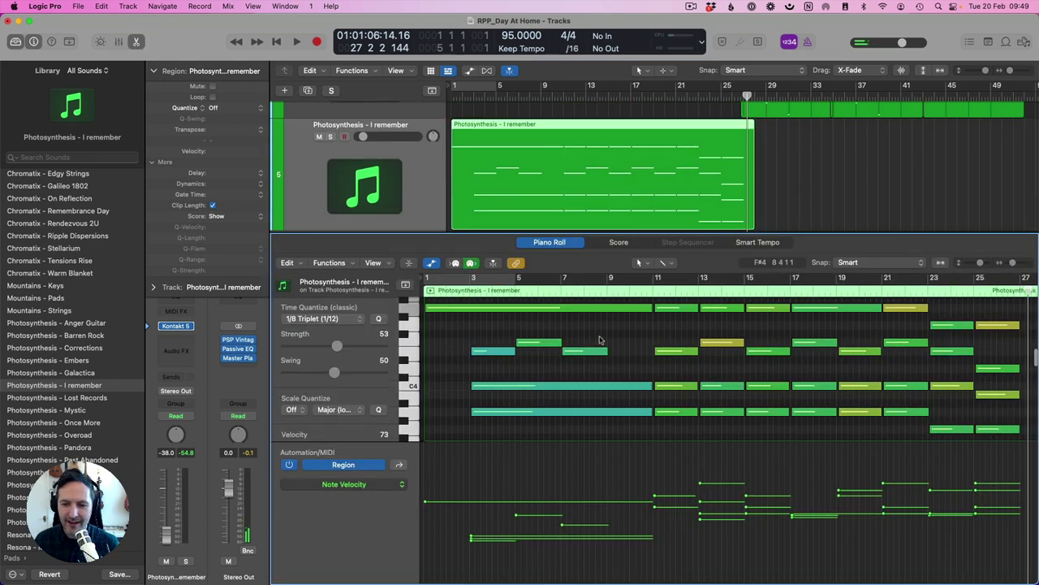
left_click(355, 319)
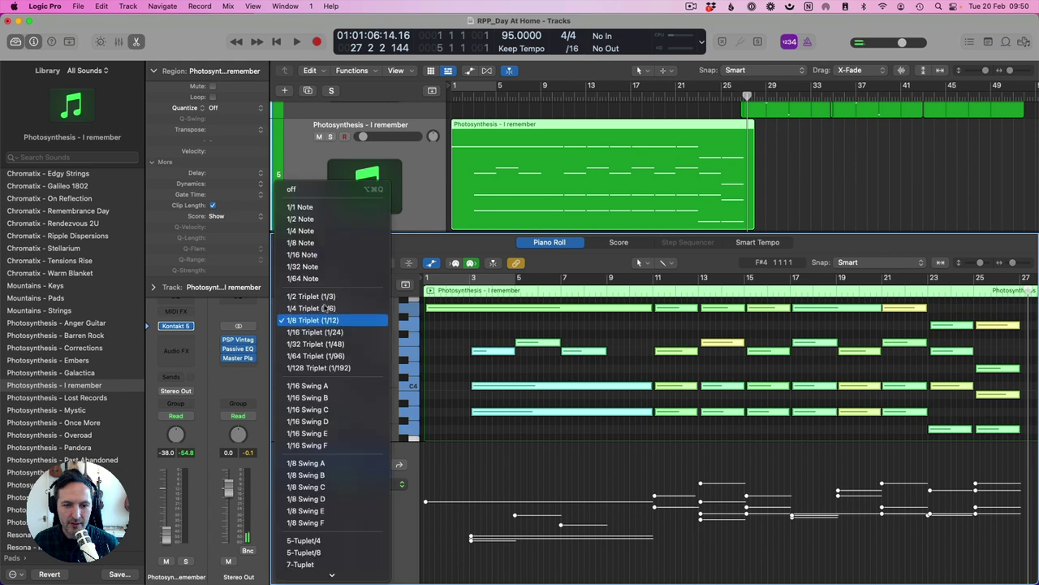
left_click(304, 236)
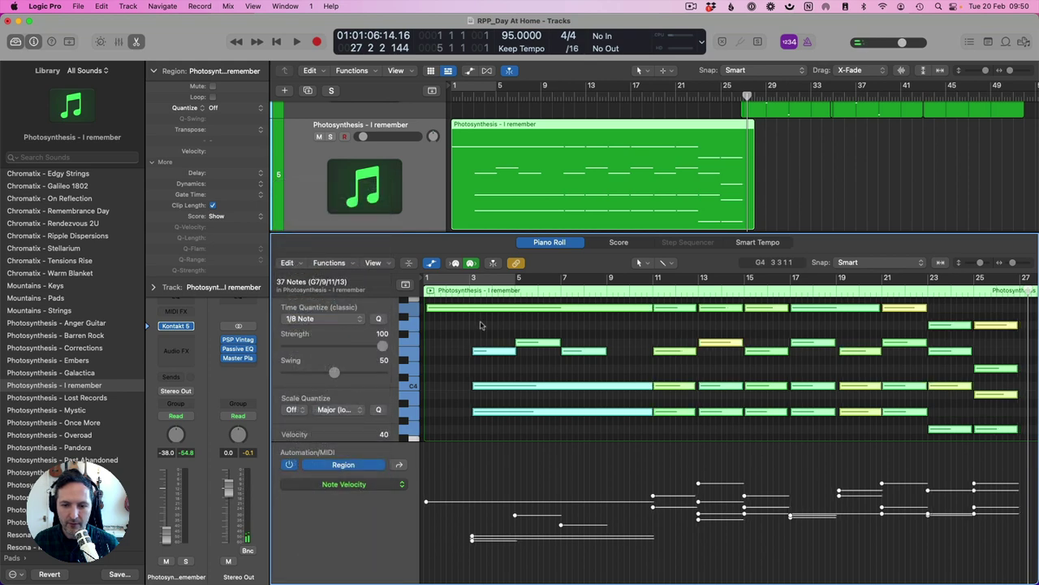
left_click(357, 318)
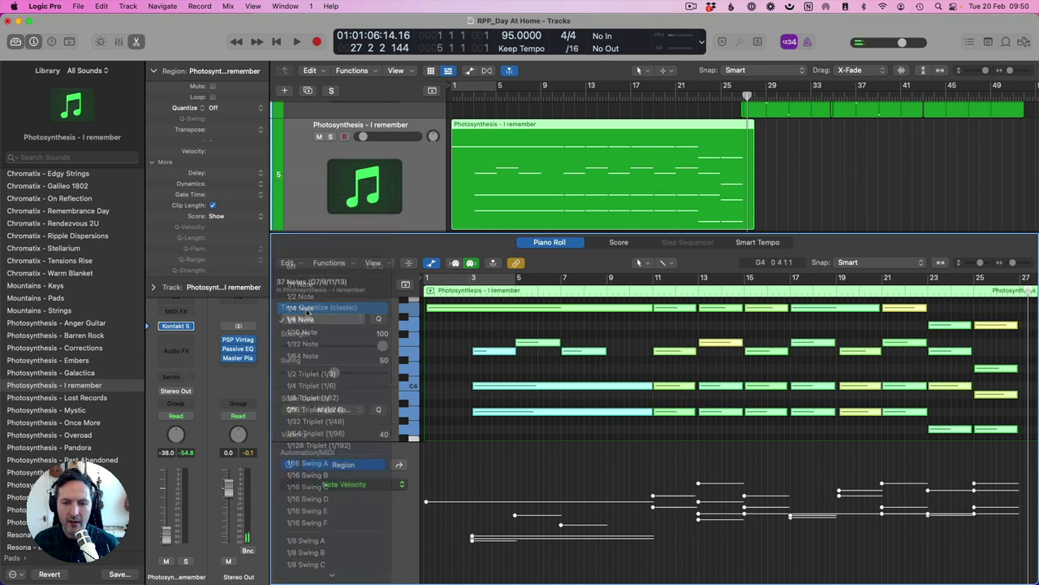
left_click(308, 305)
key("p")
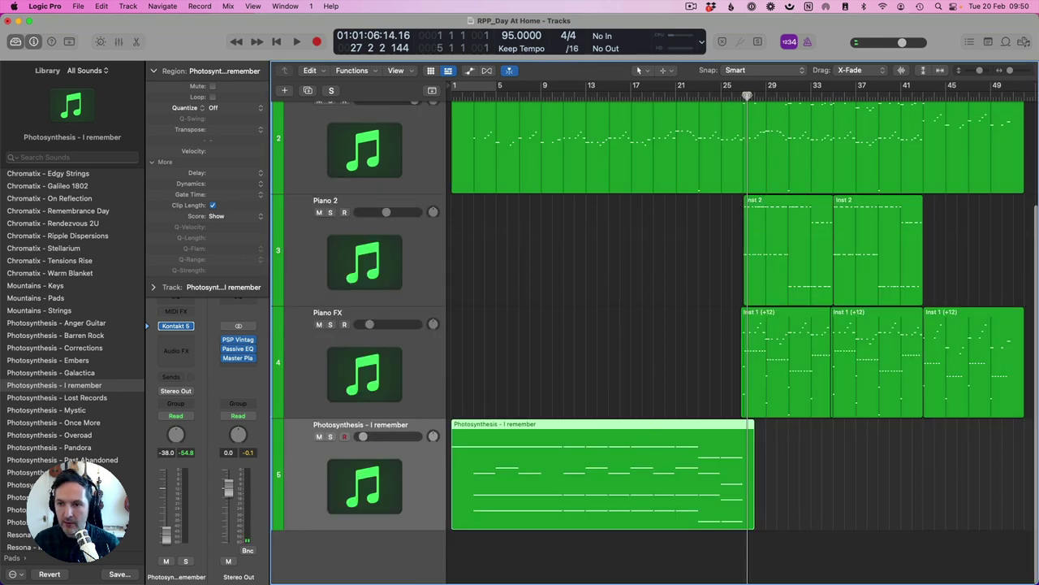
Move the playhead back to bar 11 and split the pad region there.
key("comma")
key("comma")
key("comma")
key("comma")
key("comma")
key("comma")
key("comma")
key("comma")
key("comma")
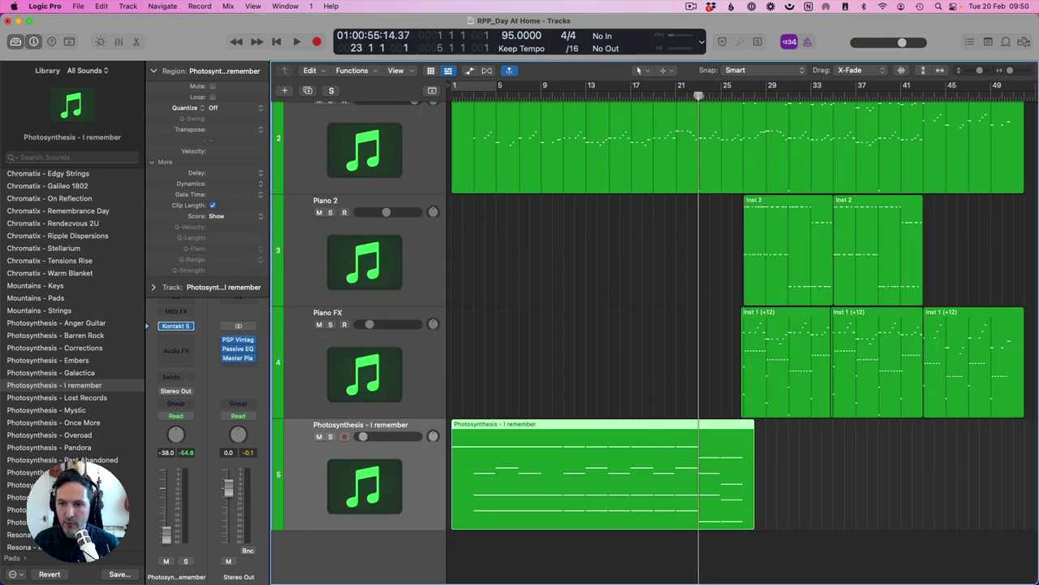
key("comma")
key("comma")
key("comma")
key("comma")
key("comma")
key("comma")
key("comma")
key("comma")
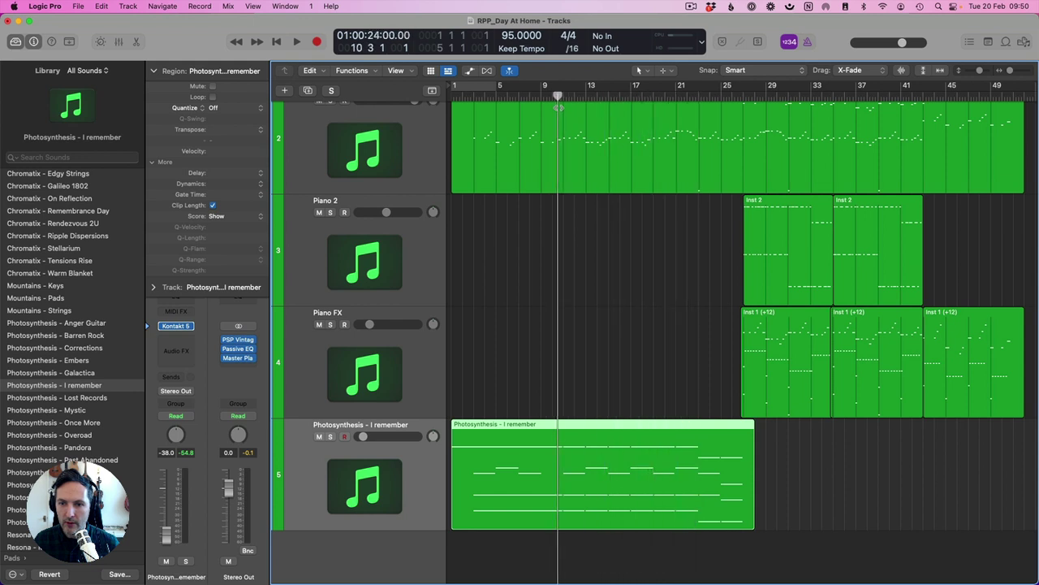
left_click(564, 454)
Cut off and delete the pad region's excess after bar 27, and repeat the bar 11 to 27 section once.
left_click_drag(768, 463, 735, 463)
left_click(749, 463)
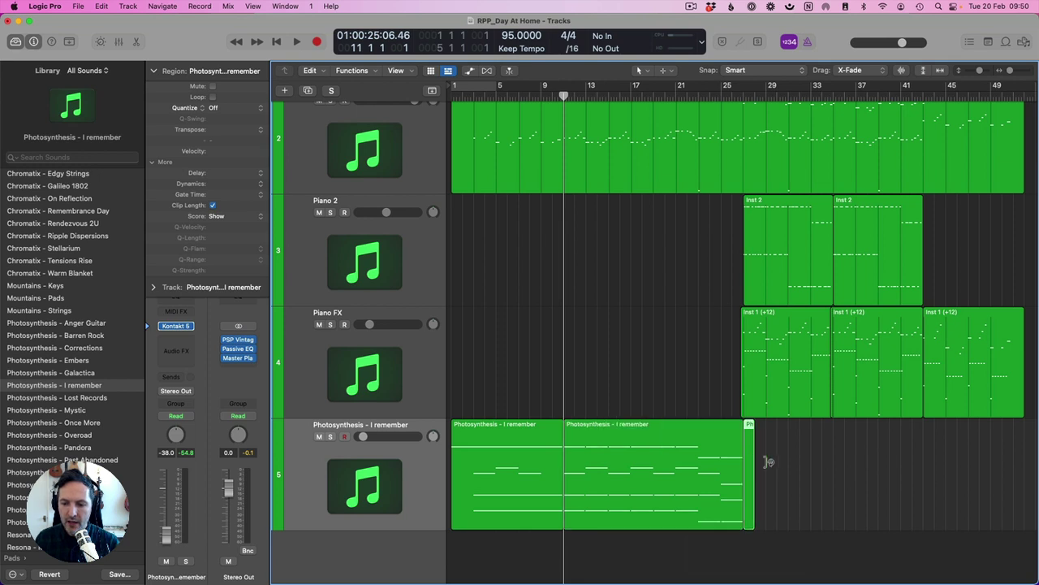
key("Delete")
left_click(671, 471)
key("super+r")
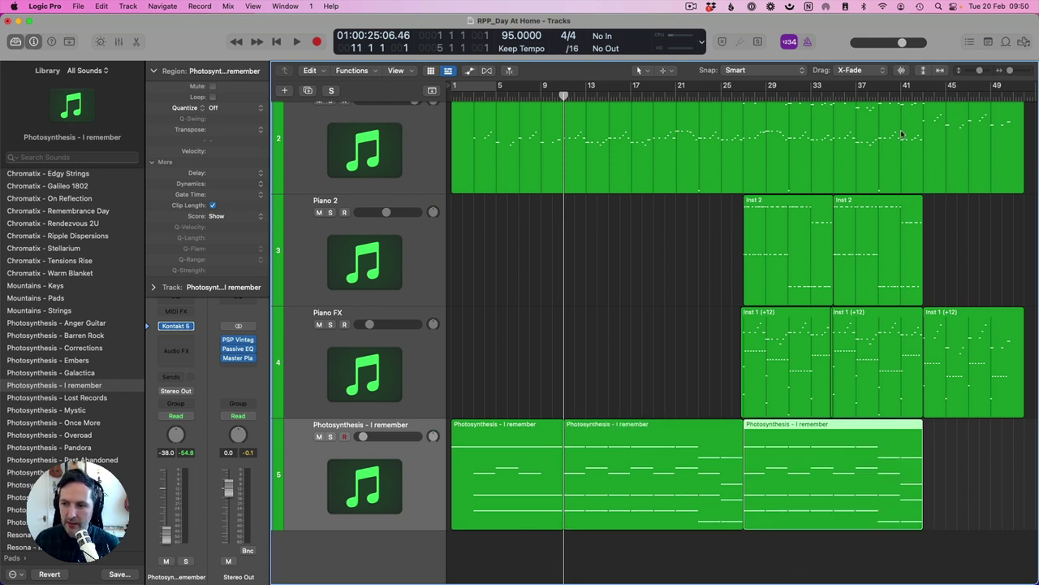
Audition the repeated pad section from bar 35 and lower the pad track's volume to -41 dB.
left_click(836, 94)
key("space")
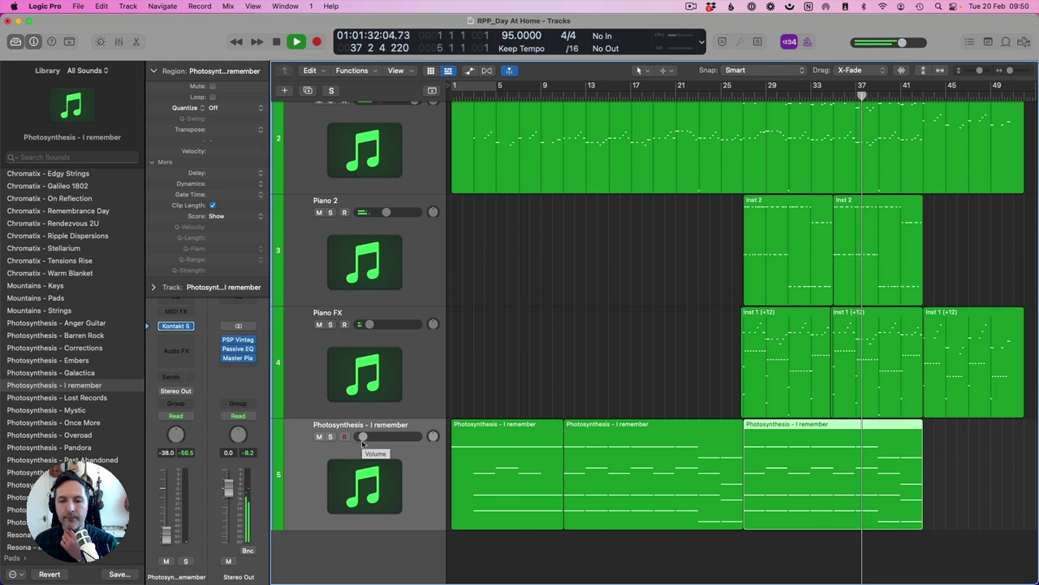
scroll(548, 367, "left", 1)
scroll(550, 367, "right", 1)
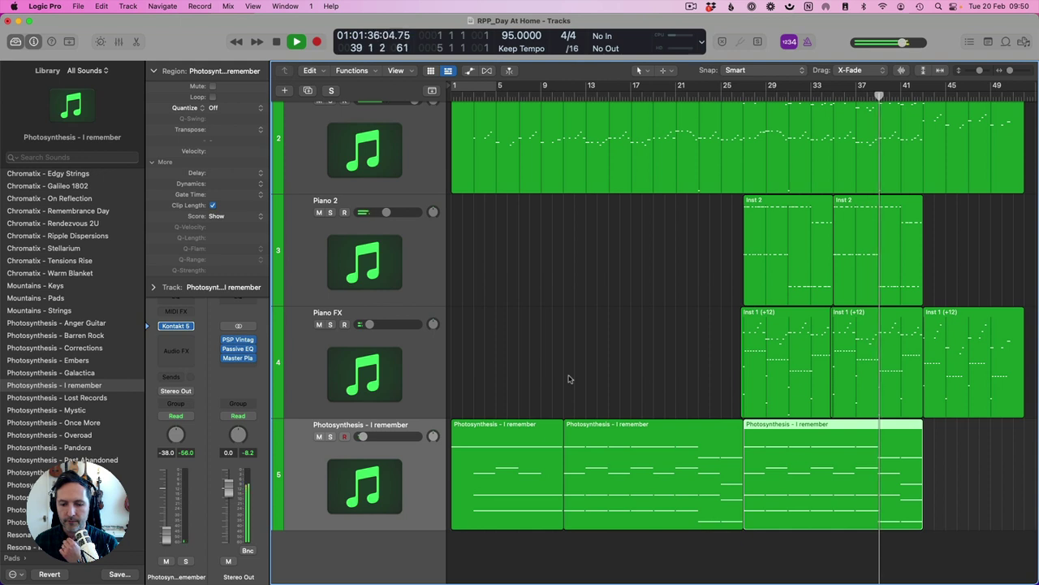
left_click_drag(362, 442, 360, 442)
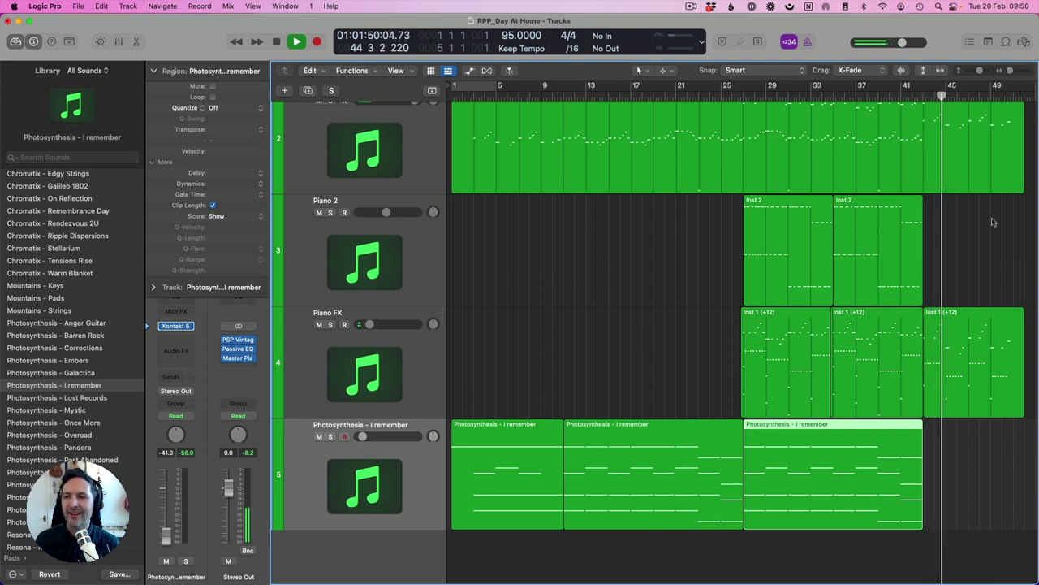
key("space")
Create a volume fade-out on the Stereo Out from about bar 48 to the arrangement's end at bar 52.
scroll(995, 219, "up", 3)
left_click(1021, 98)
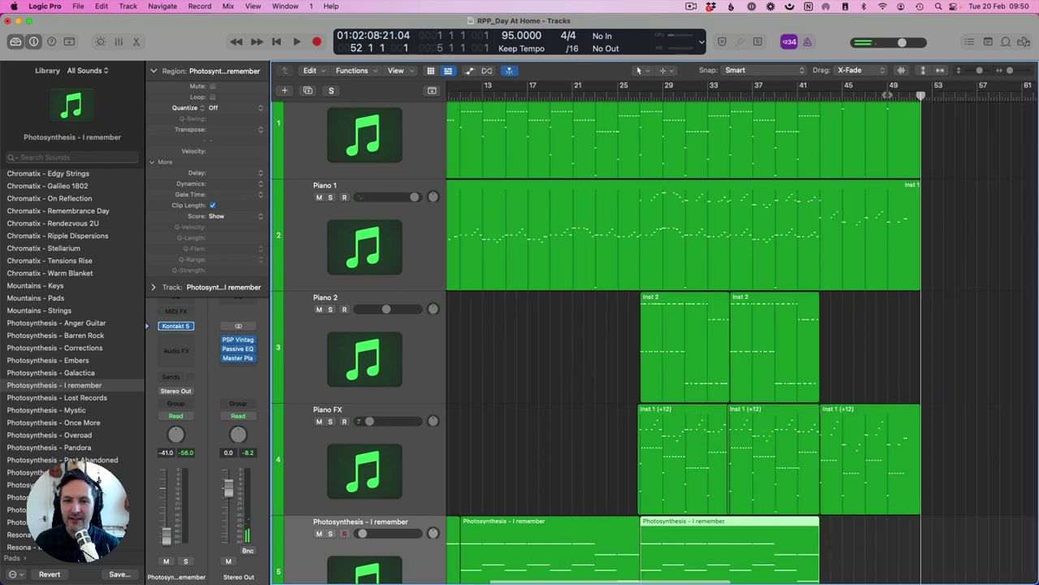
left_click(228, 6)
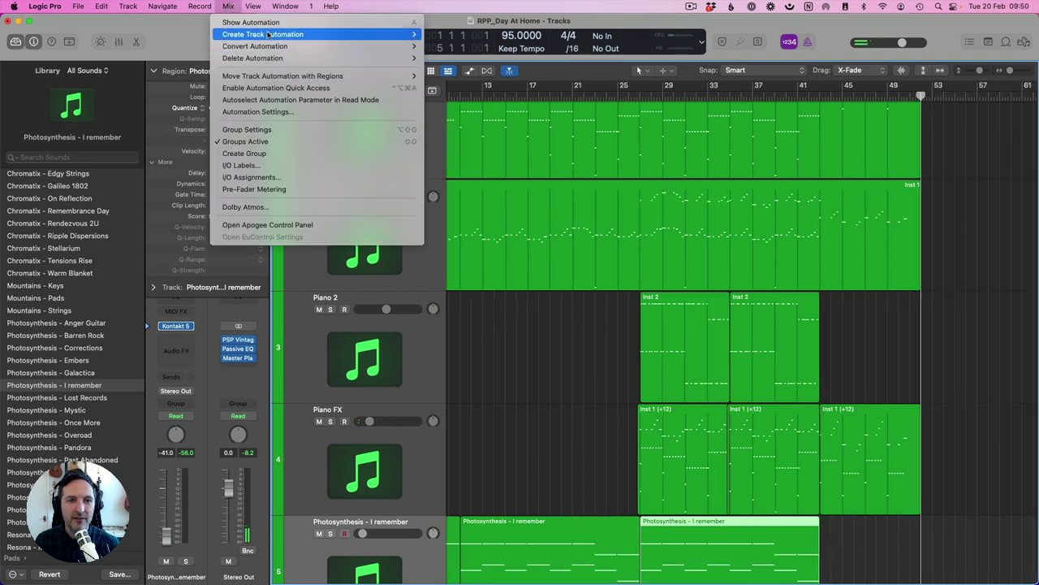
mouse_move(268, 34)
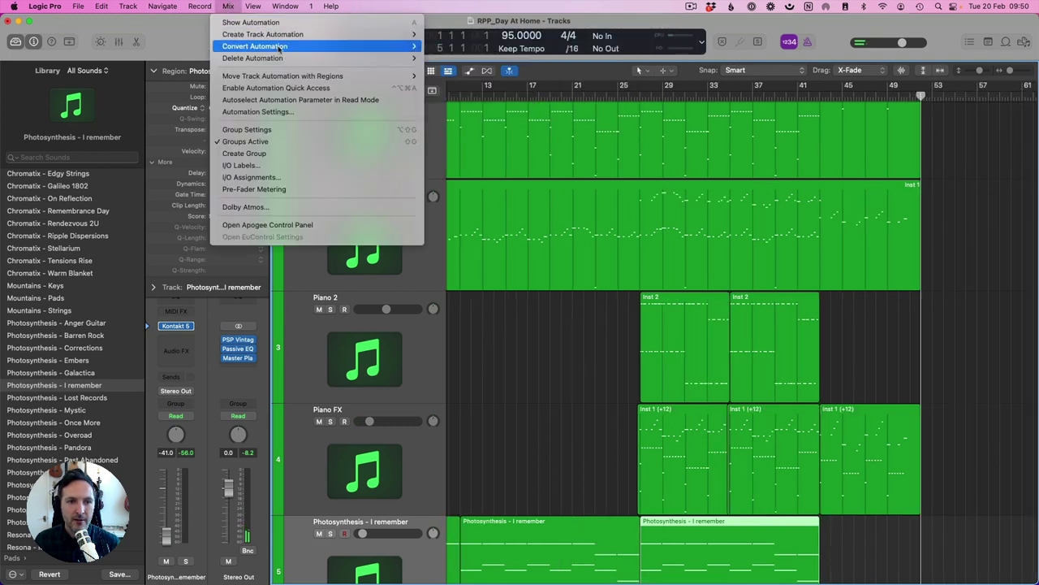
left_click(495, 117)
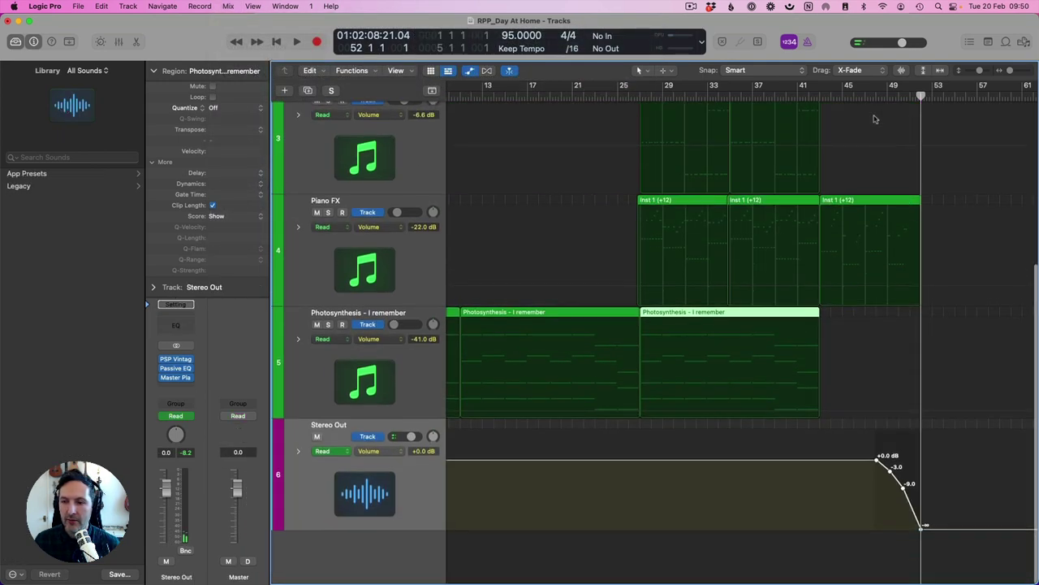
Audition the ending from about bar 48 and check the Stereo Out fade-out in the automation view.
key("space")
key("a")
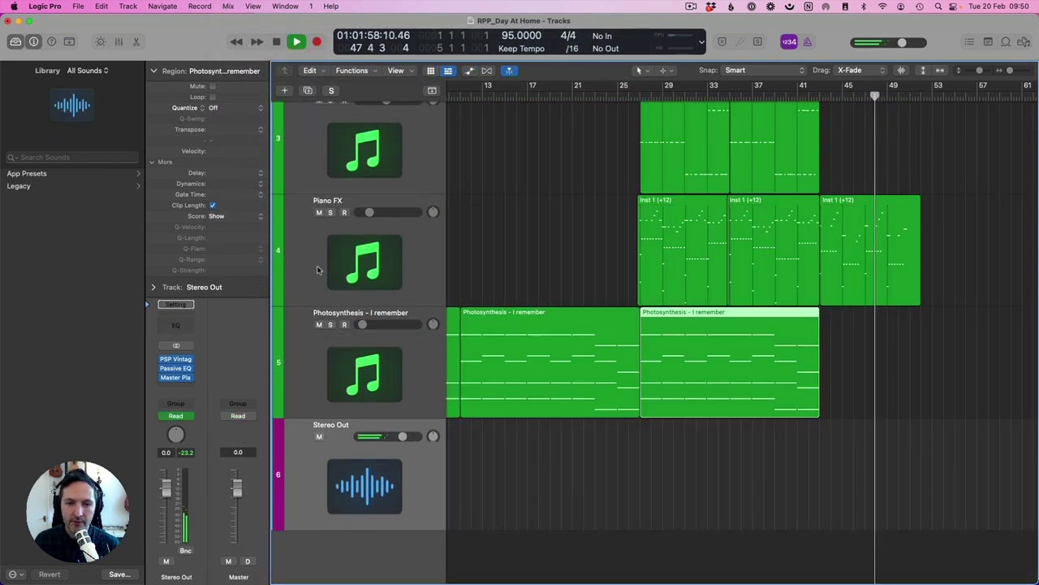
left_click(331, 259)
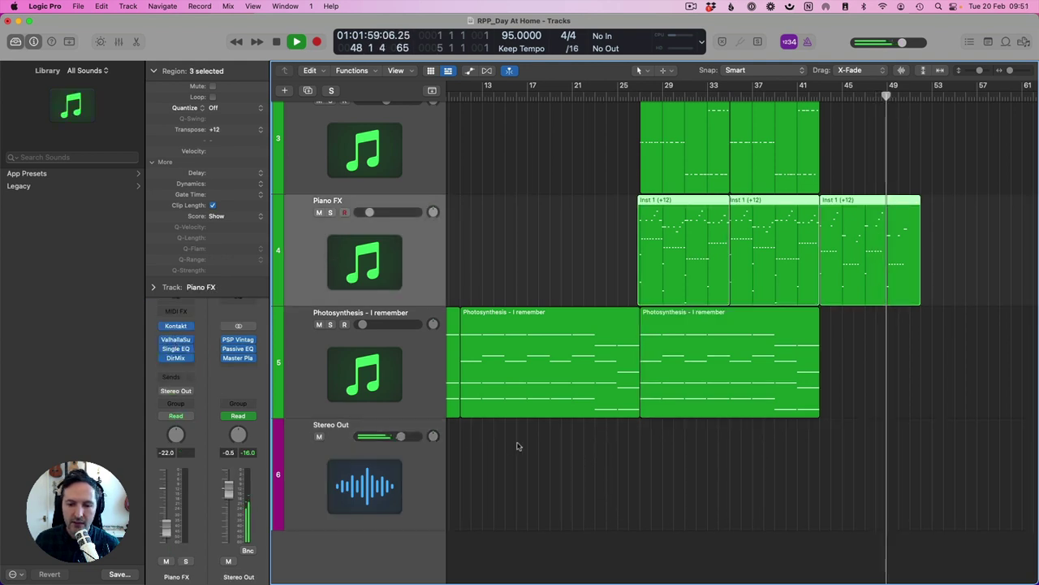
key("a")
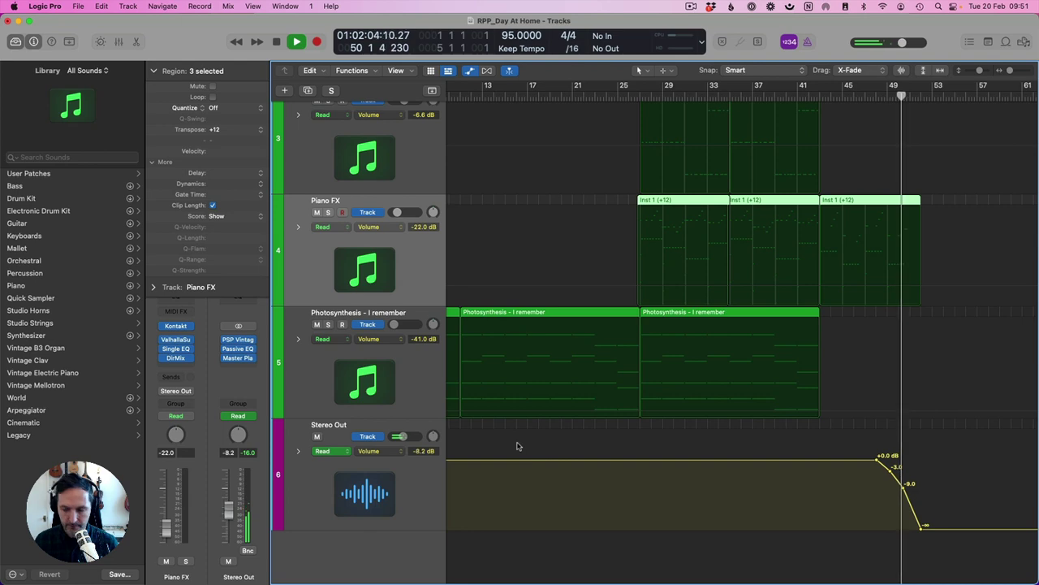
Shorten the last Piano FX region so that it ends at bar 51.
key("a")
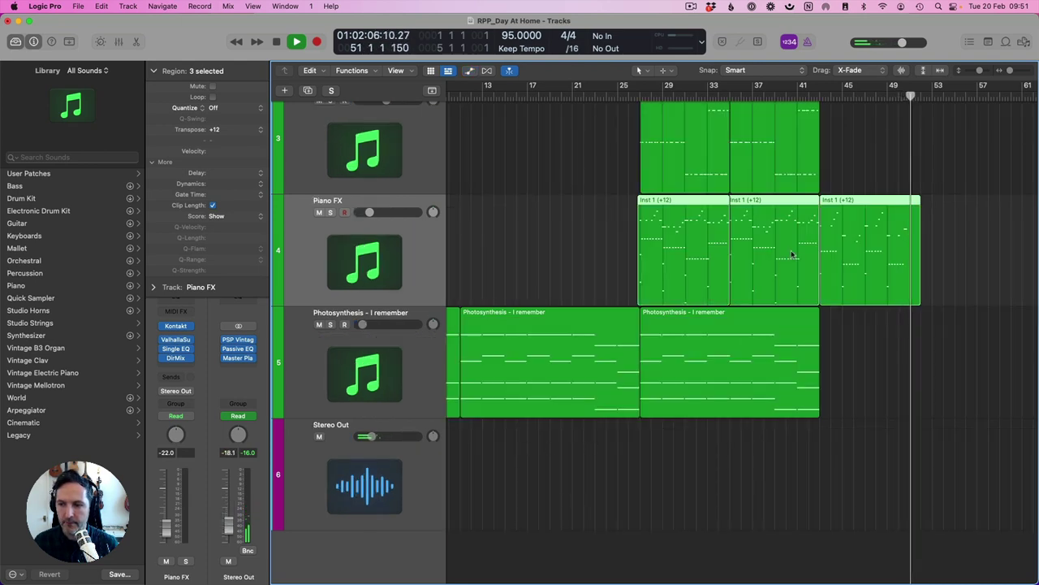
key("a")
key("a")
key("space")
left_click_drag(918, 302, 910, 205)
left_click(935, 298)
Shift the whole Stereo Out volume fade-out one bar earlier to finish at bar 51, and audition the ending.
key("a")
scroll(918, 455, "down", 5)
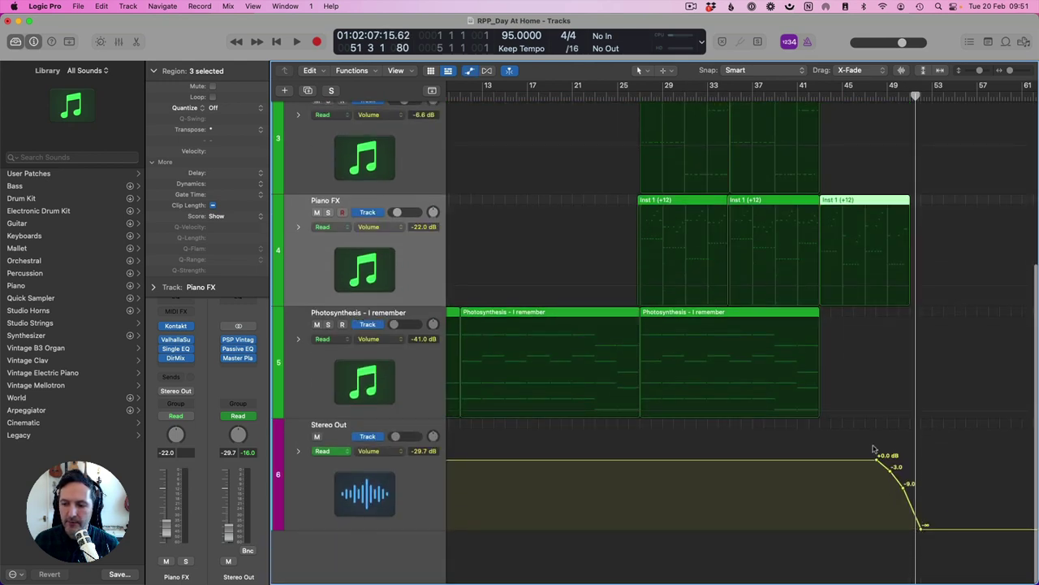
key("a")
key("a")
left_click_drag(874, 448, 929, 518)
left_click_drag(891, 473, 880, 478)
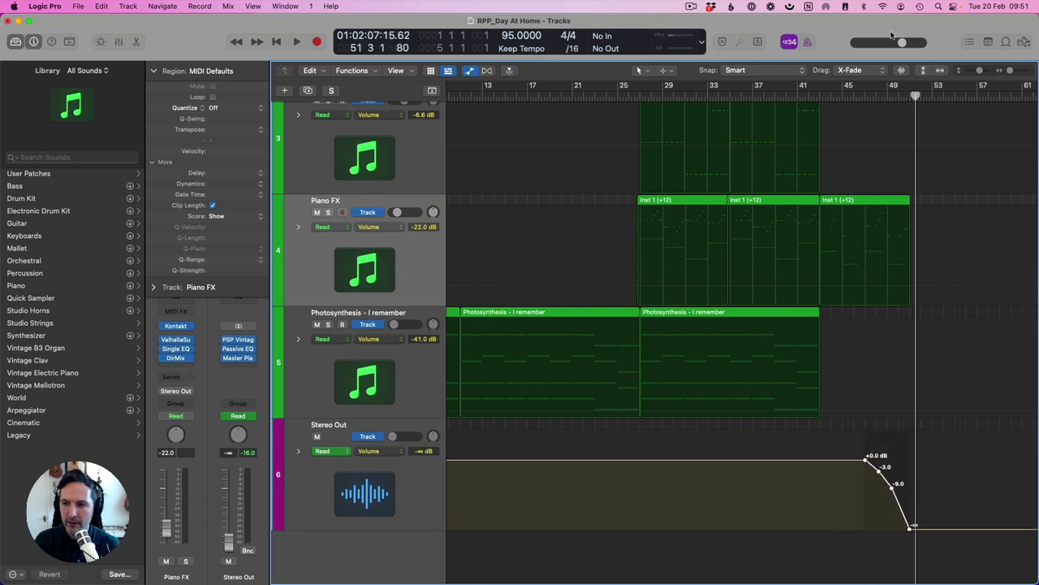
key("space")
key("a")
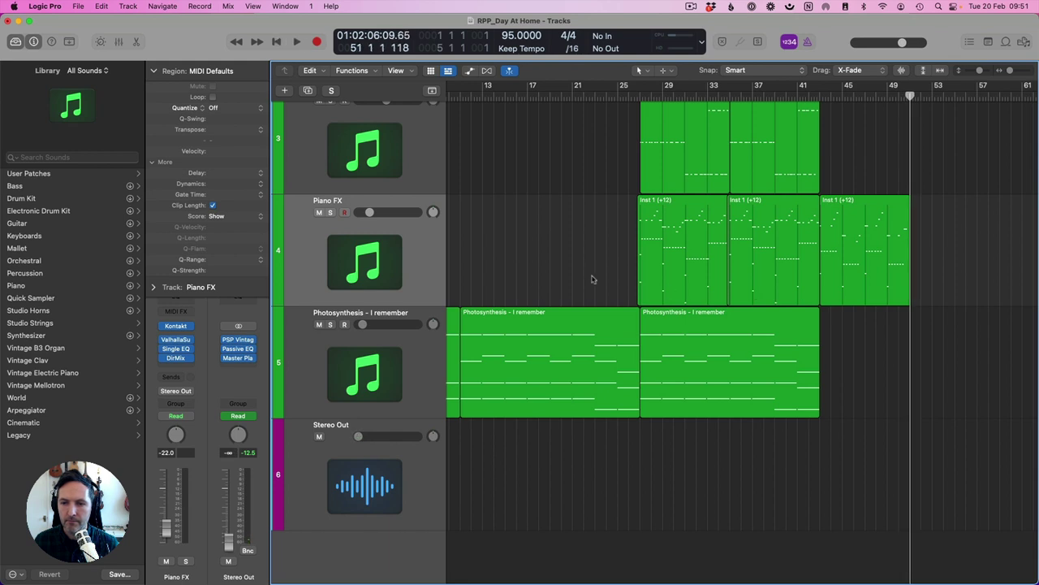
Lower the velocity of the opening note in the first Photosynthesis region while auditioning the arrangement from the start.
key("z")
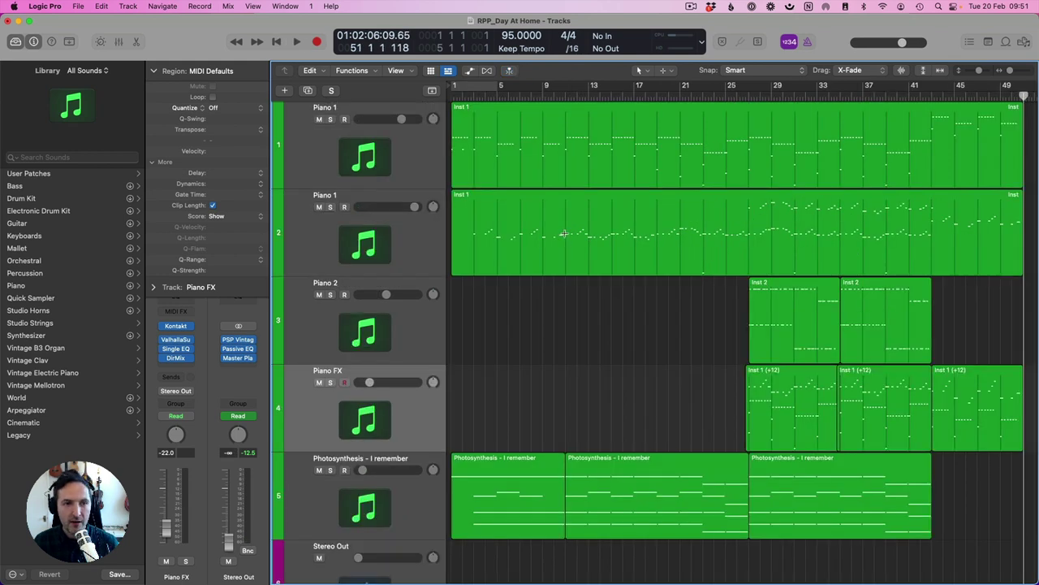
key("Return")
key("space")
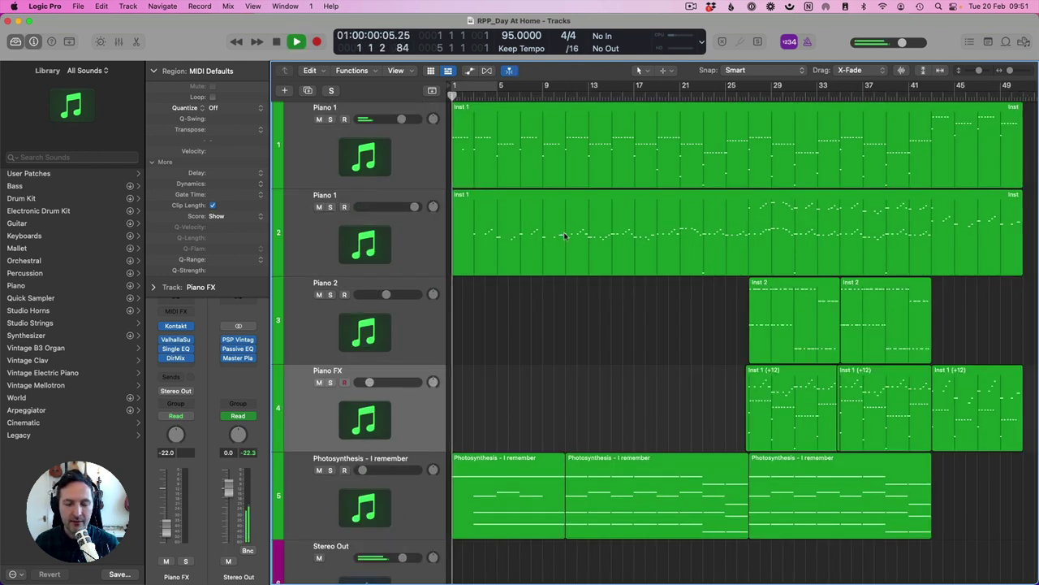
double_click(488, 495)
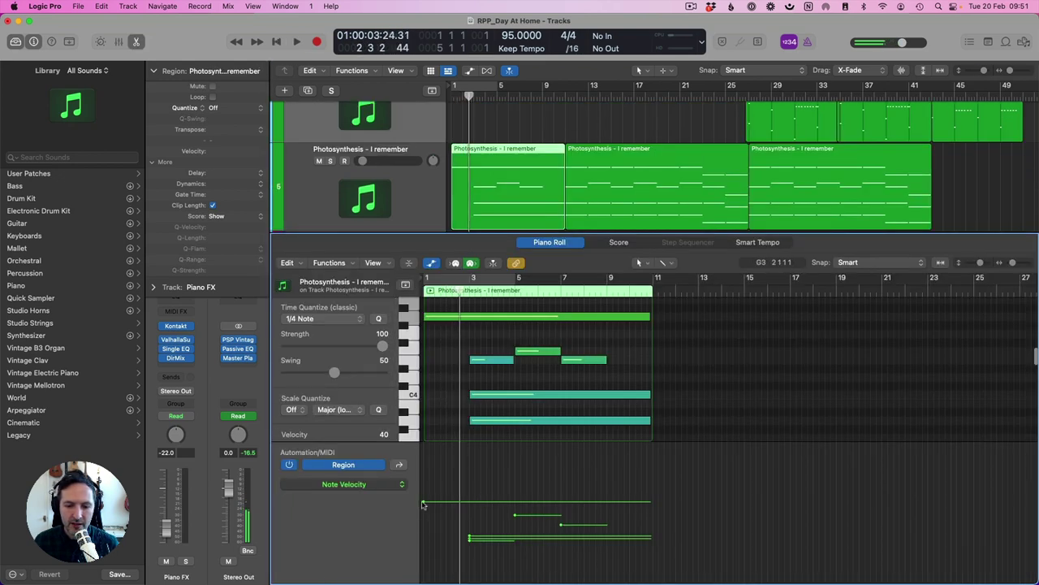
left_click_drag(422, 505, 422, 520)
key("Return")
key("space")
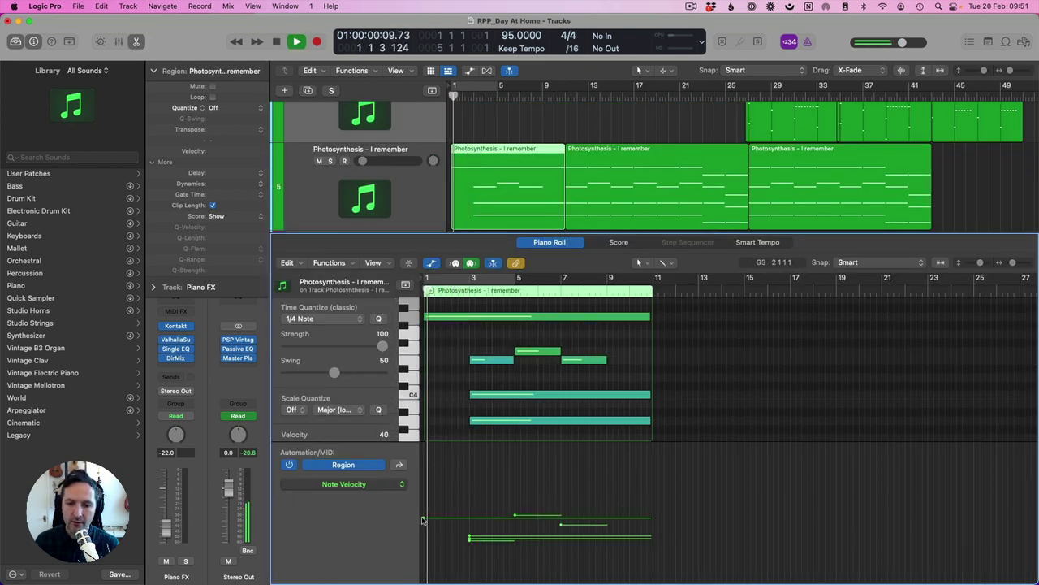
left_click_drag(422, 520, 423, 533)
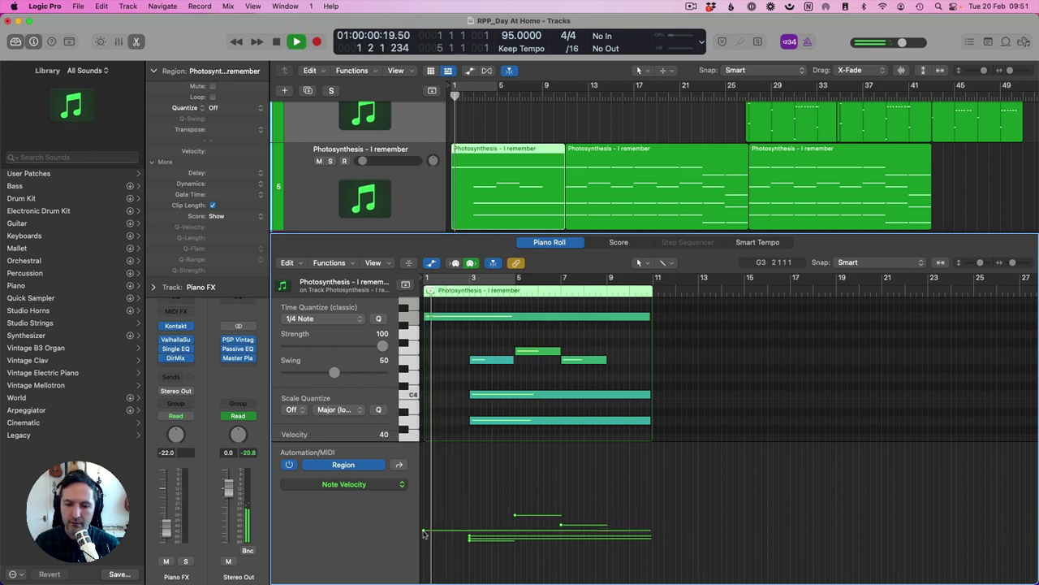
key("a")
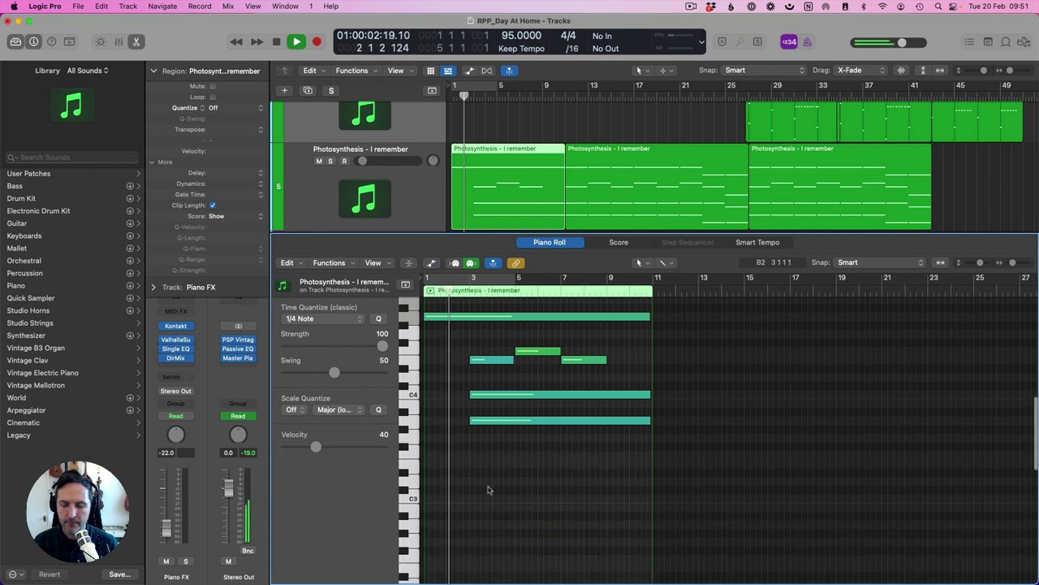
key("p")
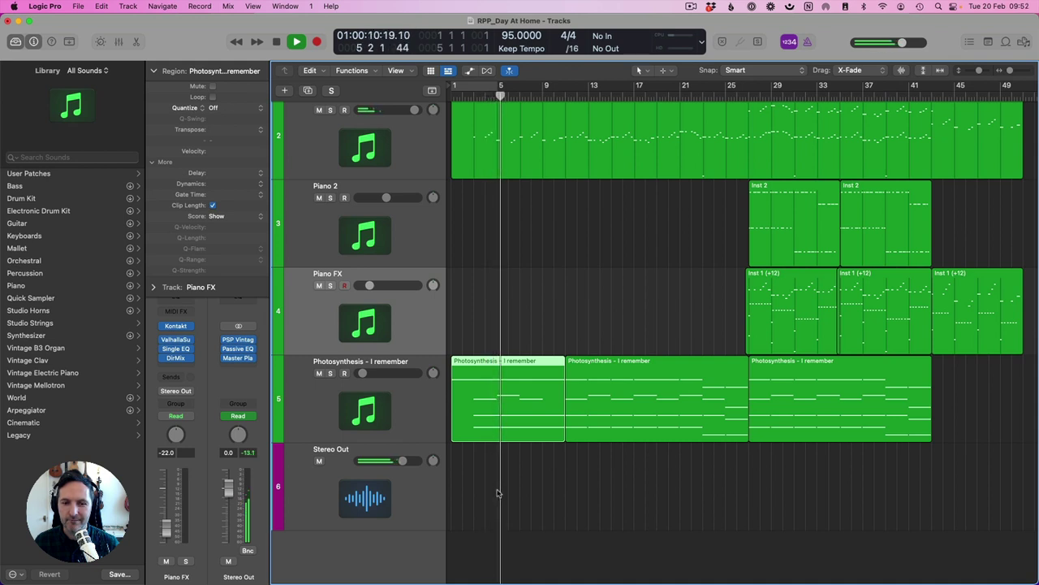
key("space")
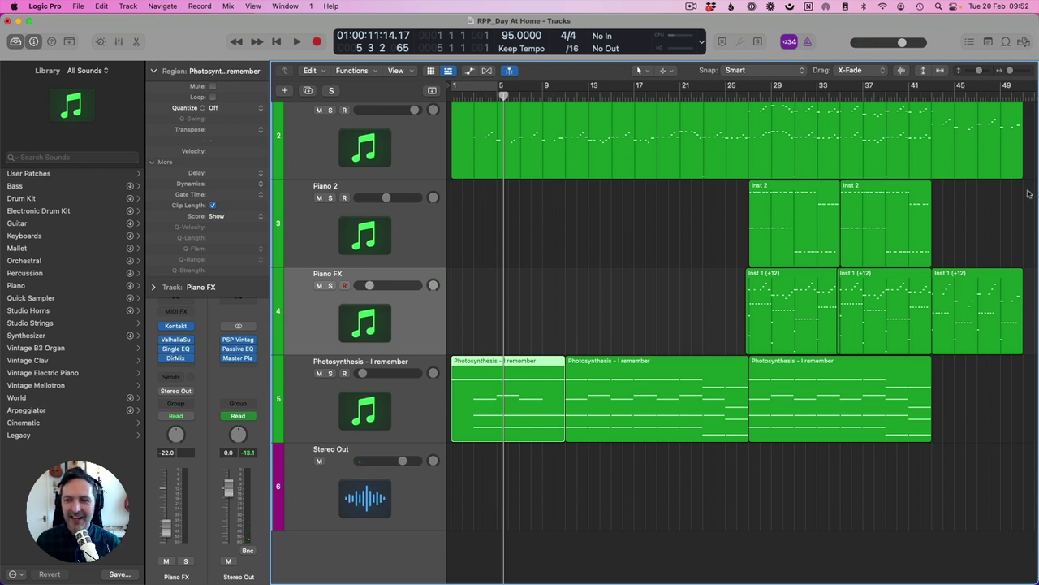
Play from bar 27 and raise Loud to 14.06 dB in the Stereo Out's Master Plan plug-in.
left_click(748, 96)
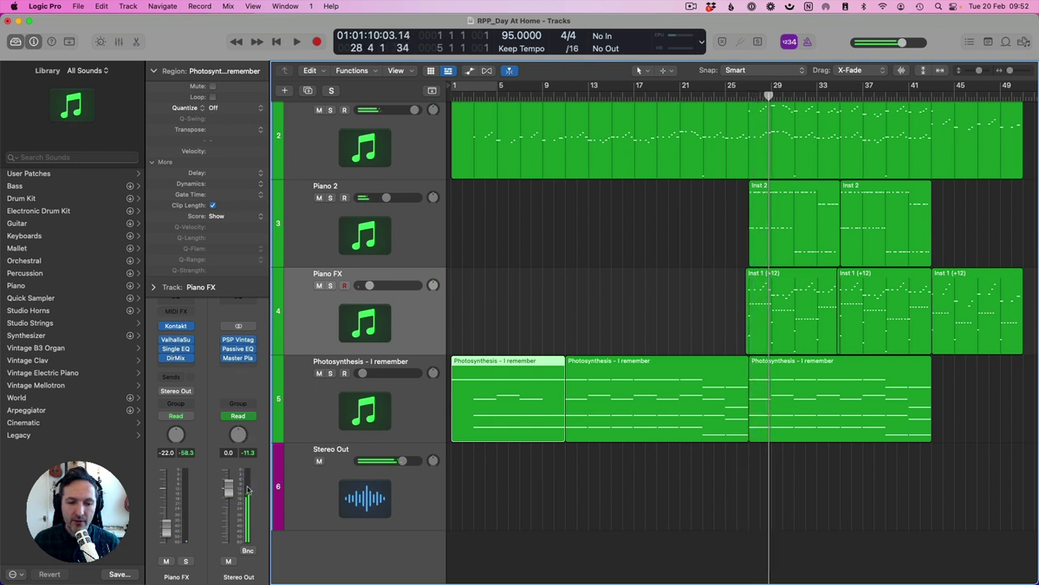
left_click(238, 359)
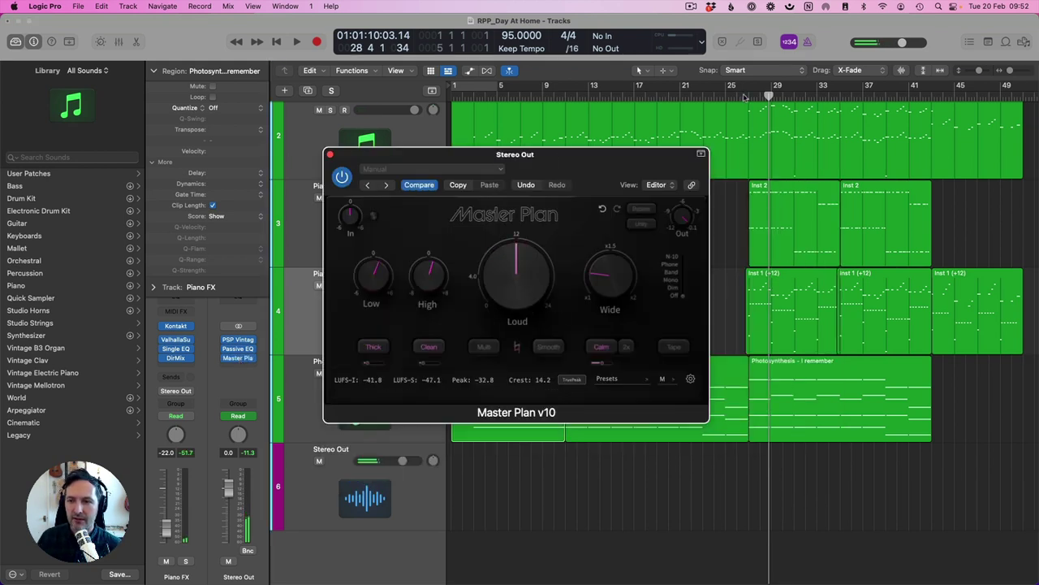
left_click(744, 97)
key("space")
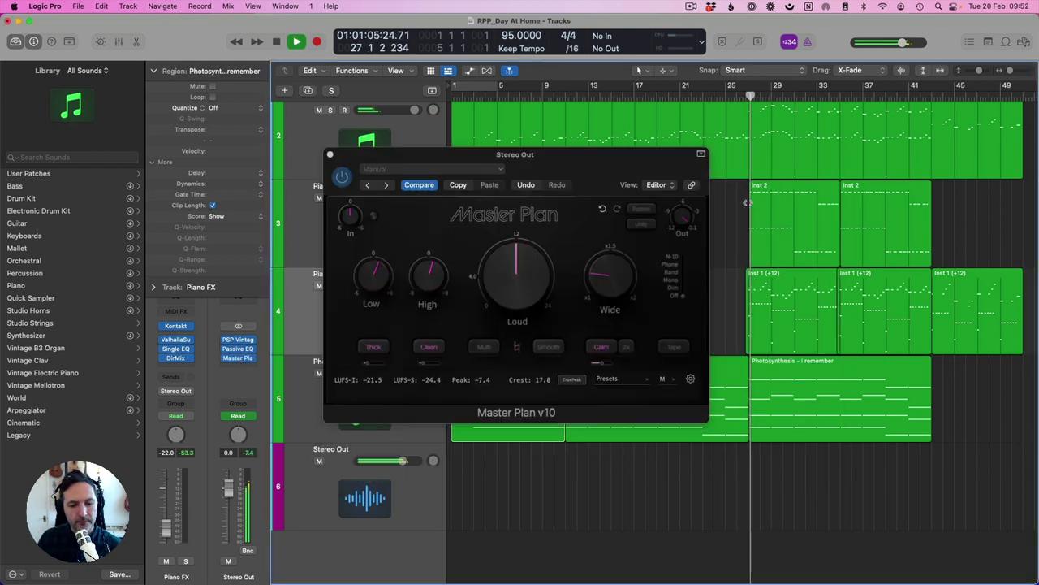
left_click_drag(515, 286, 514, 277)
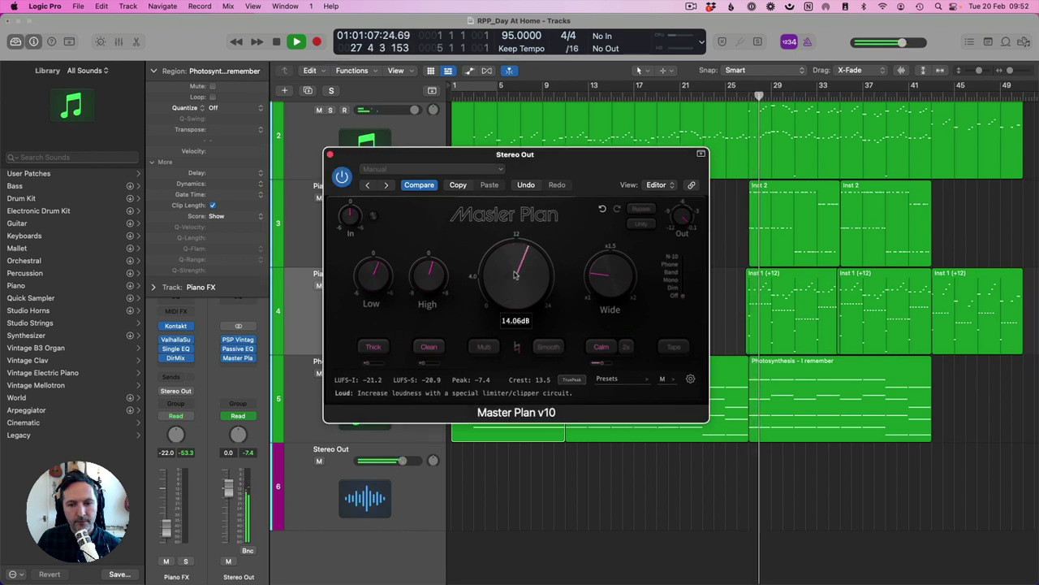
Load the Tight loud preset in Master Plan on the Stereo Out, audition it and close the plug-in.
left_click(607, 379)
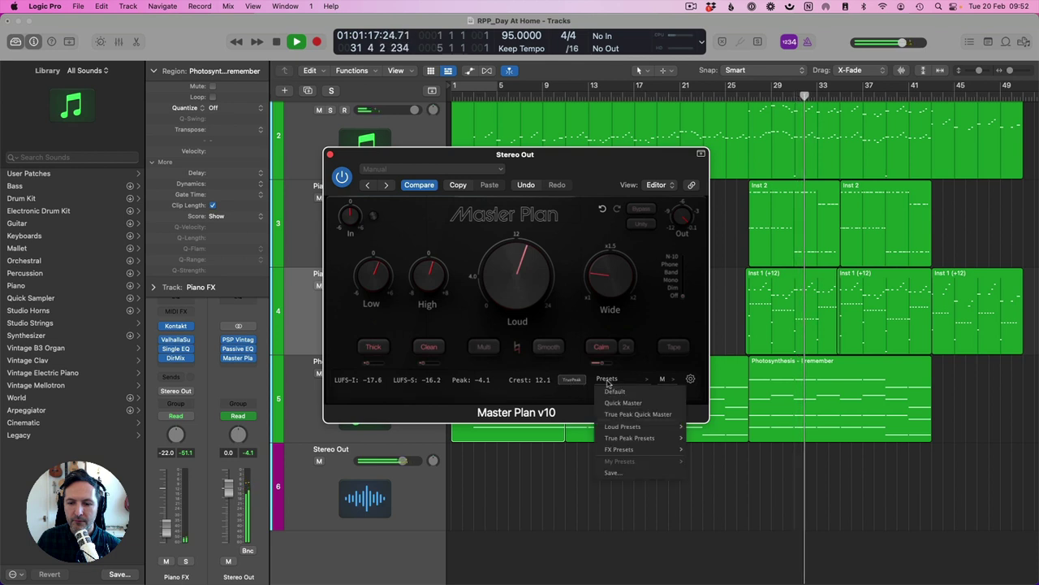
mouse_move(646, 427)
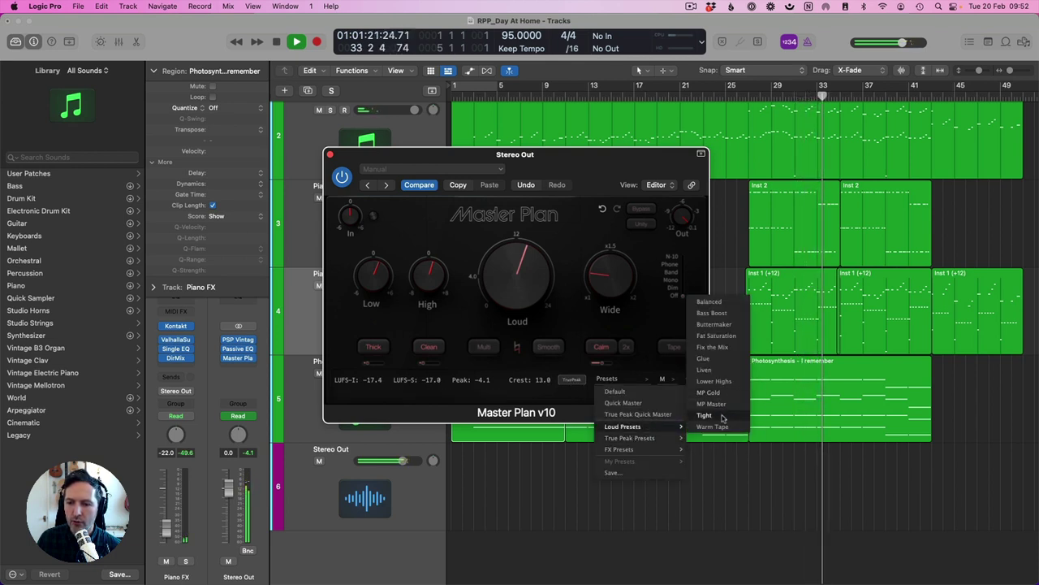
left_click(705, 415)
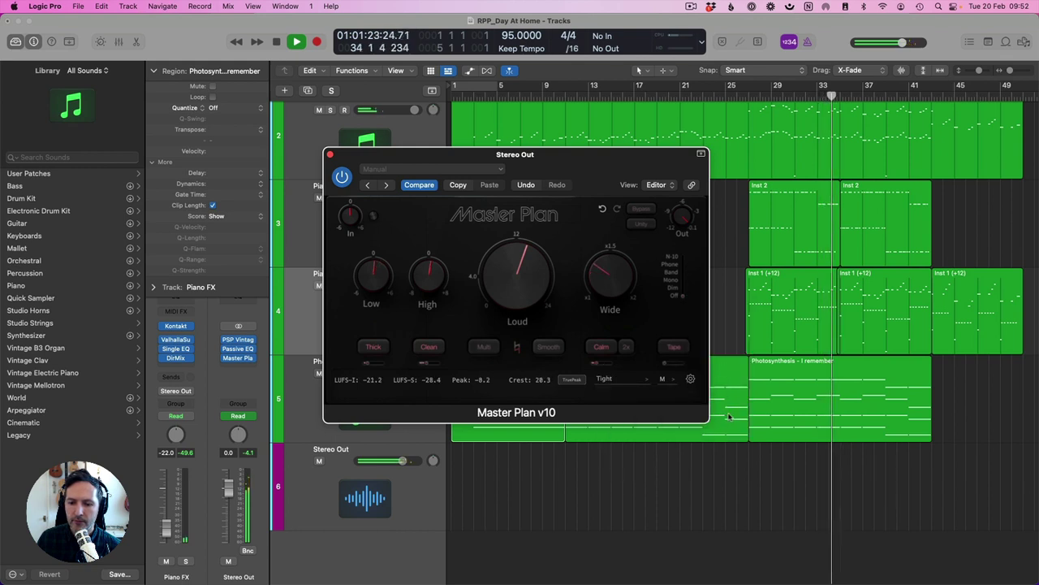
mouse_move(517, 282)
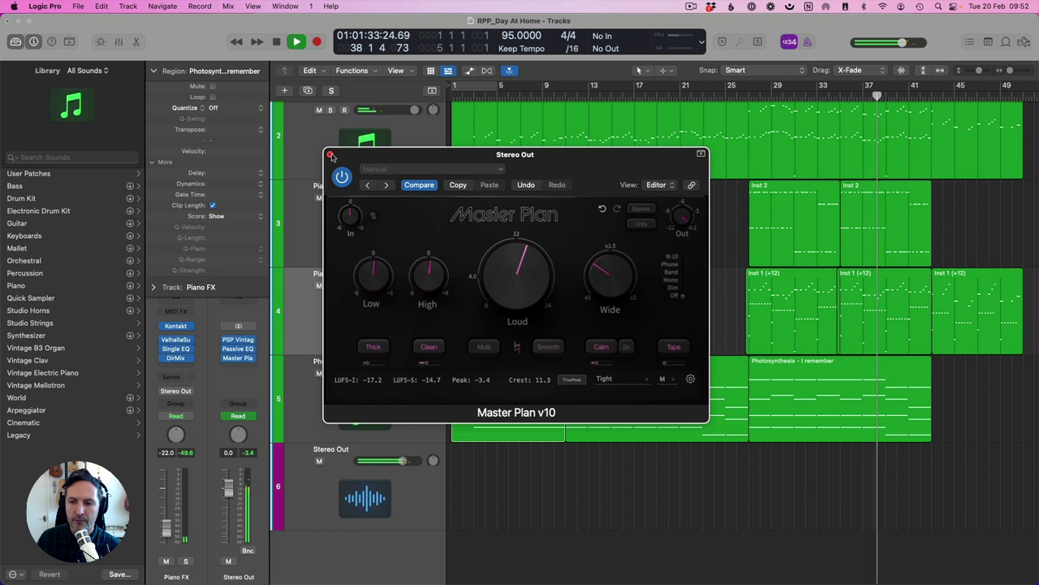
left_click(329, 155)
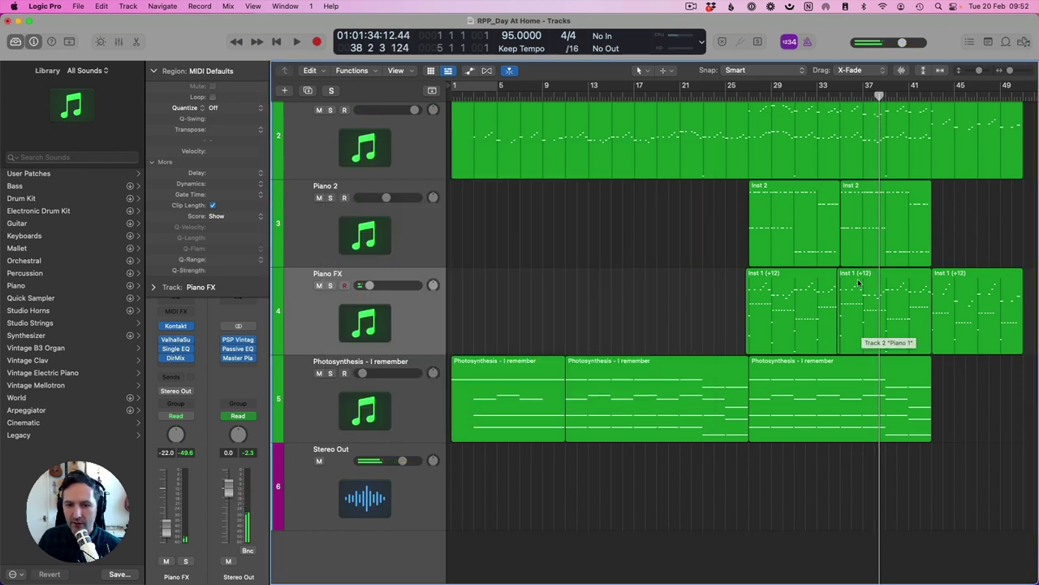
Open the second Piano 1 track's region in the Piano Roll and inspect its high-octave melody notes between bars 27 and 35.
scroll(858, 282, "up", 5)
double_click(852, 217)
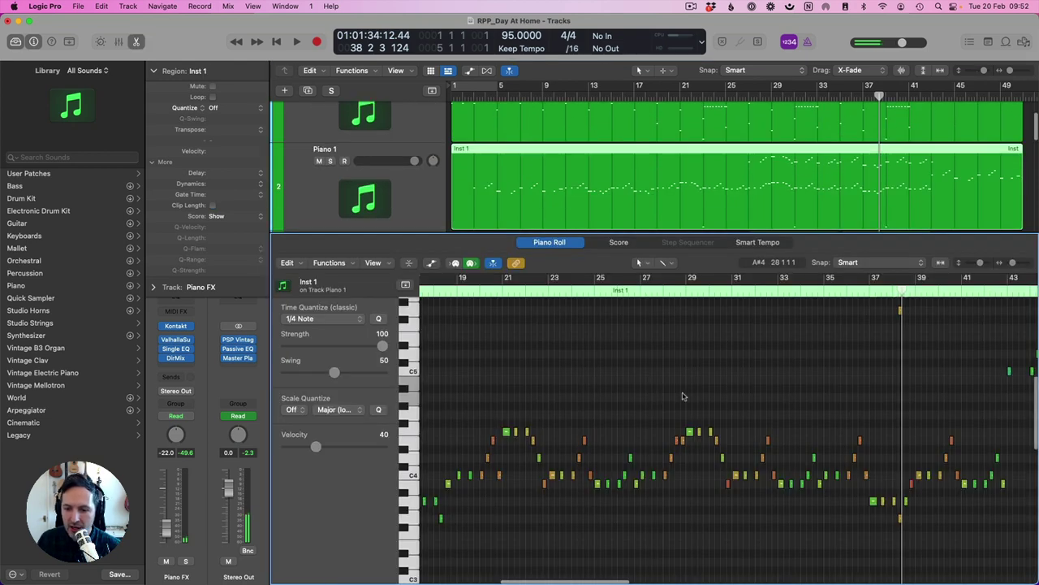
key("z")
scroll(606, 389, "up", 5)
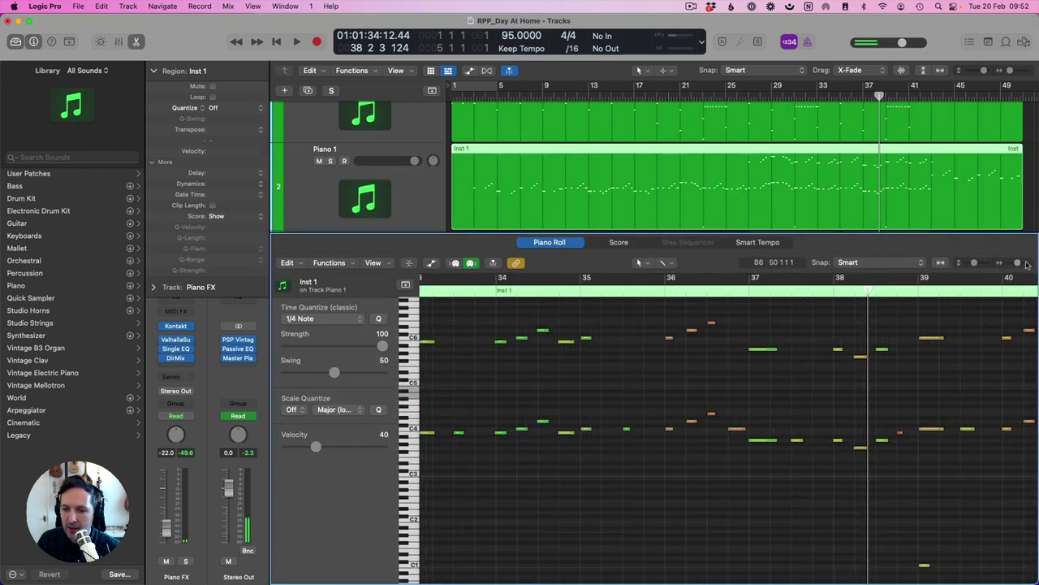
scroll(608, 389, "left", 2)
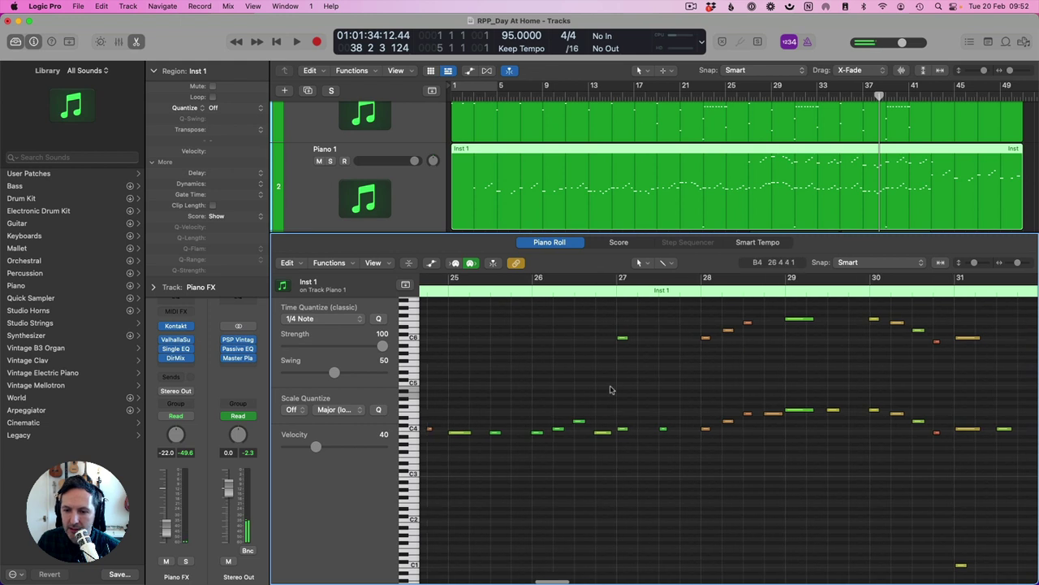
left_click(623, 342)
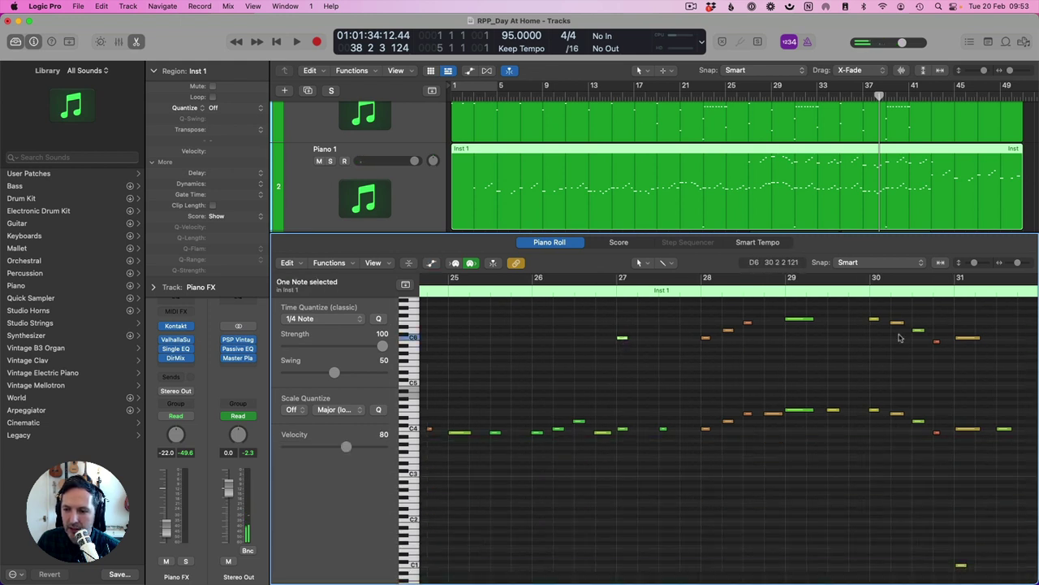
scroll(952, 339, "right", 1)
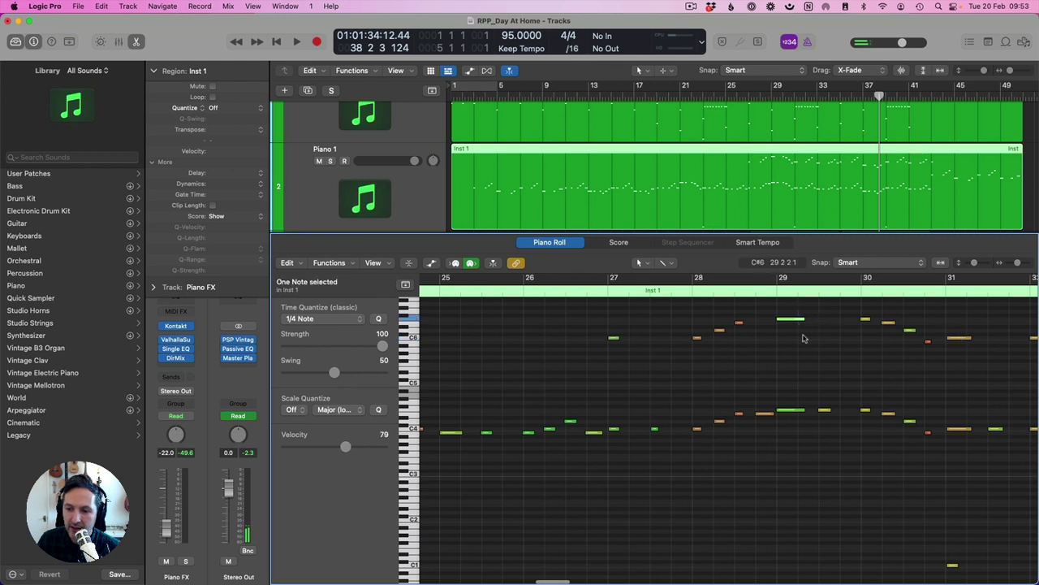
left_click(960, 338)
scroll(966, 359, "right", 2)
scroll(958, 358, "right", 10)
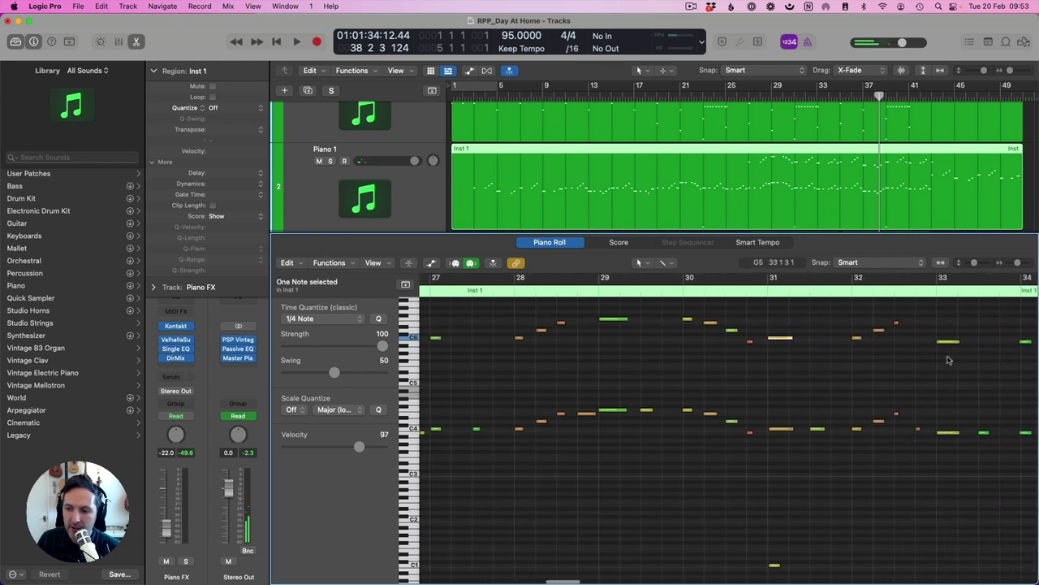
left_click(865, 341)
scroll(886, 362, "right", 4)
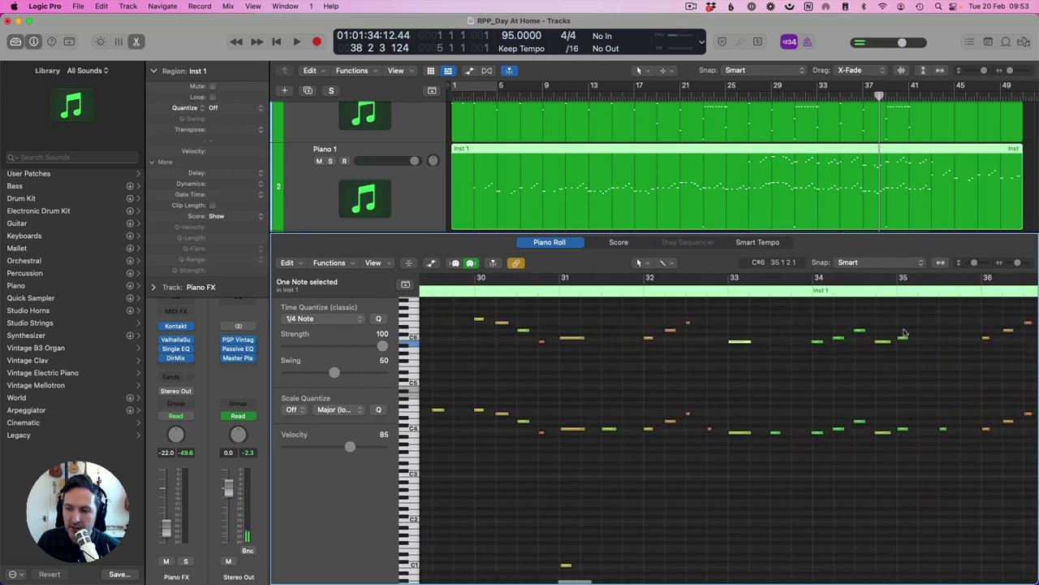
left_click(903, 336)
scroll(514, 336, "left", 7)
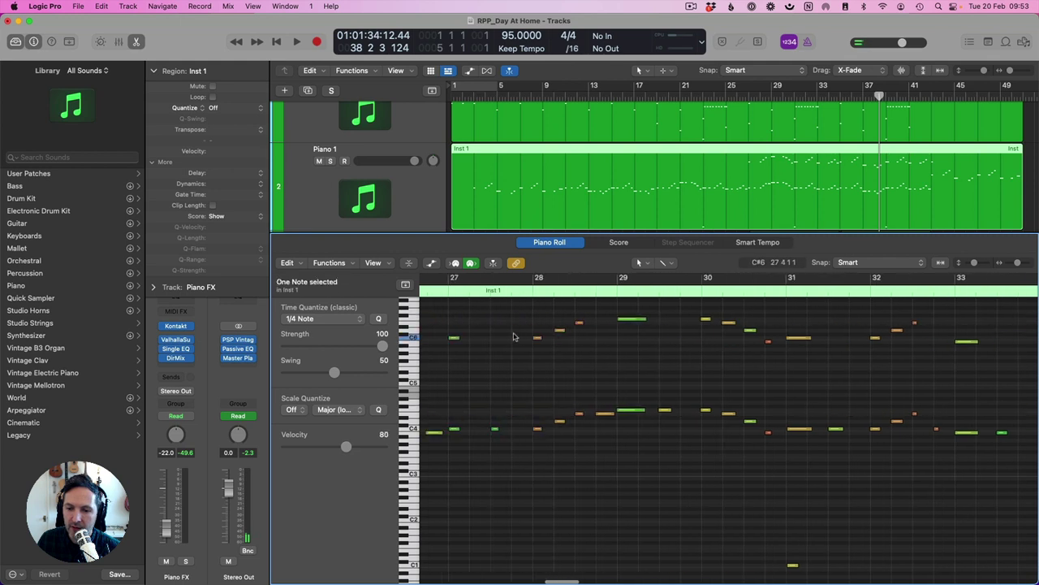
Audition the melody from just before bar 27 and inspect the high-octave notes from bar 37 to bar 43.
left_click(440, 291)
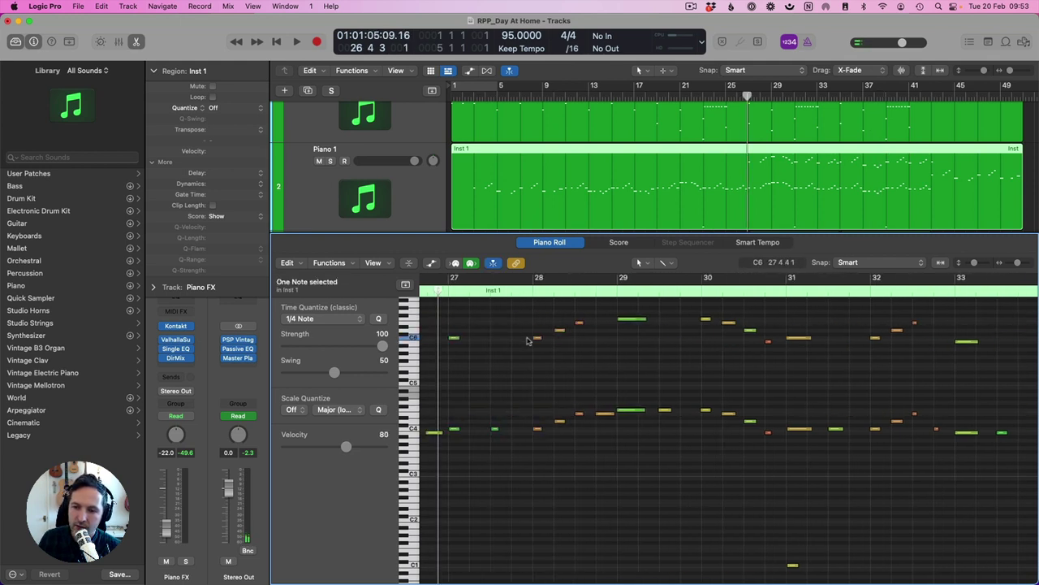
key("space")
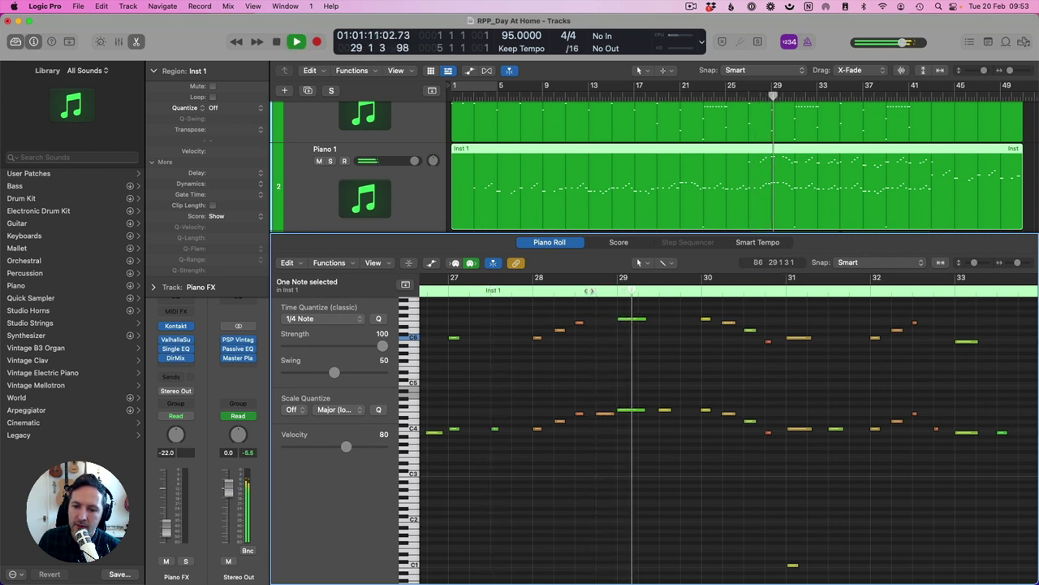
scroll(862, 356, "right", 5)
scroll(861, 356, "right", 10)
left_click(839, 349)
key("a")
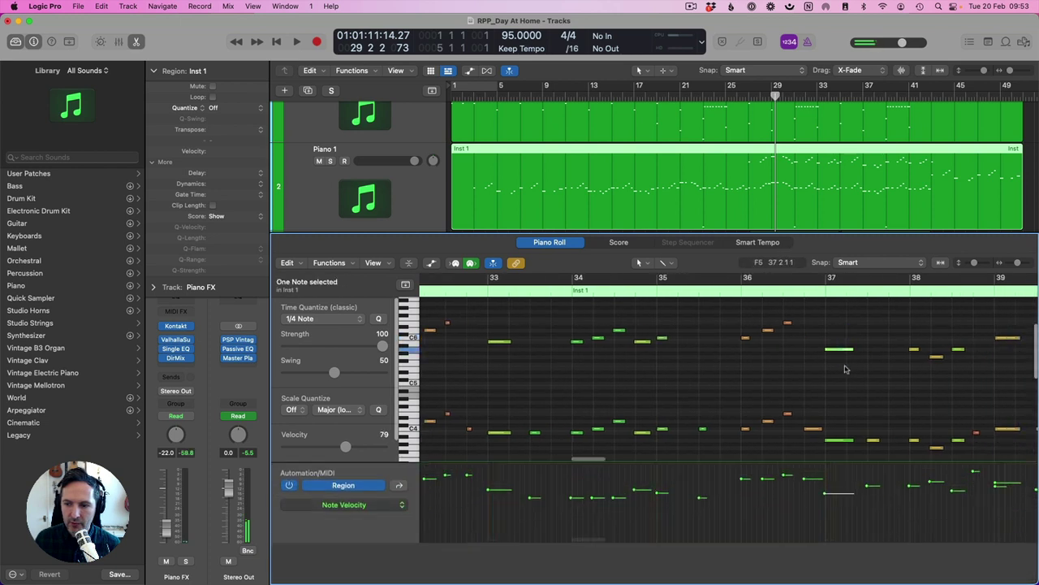
key("a")
scroll(861, 366, "right", 5)
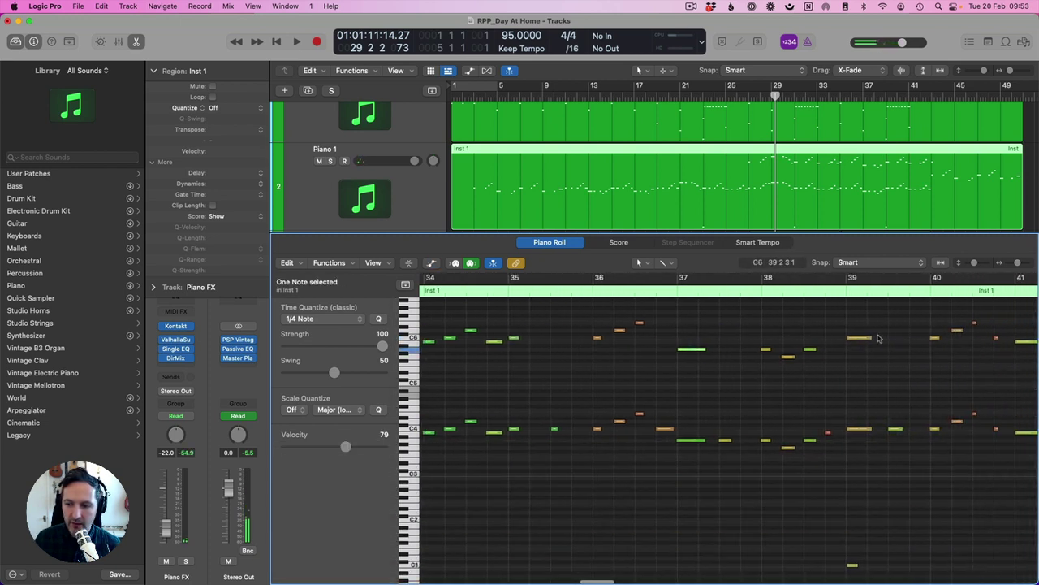
left_click(859, 337)
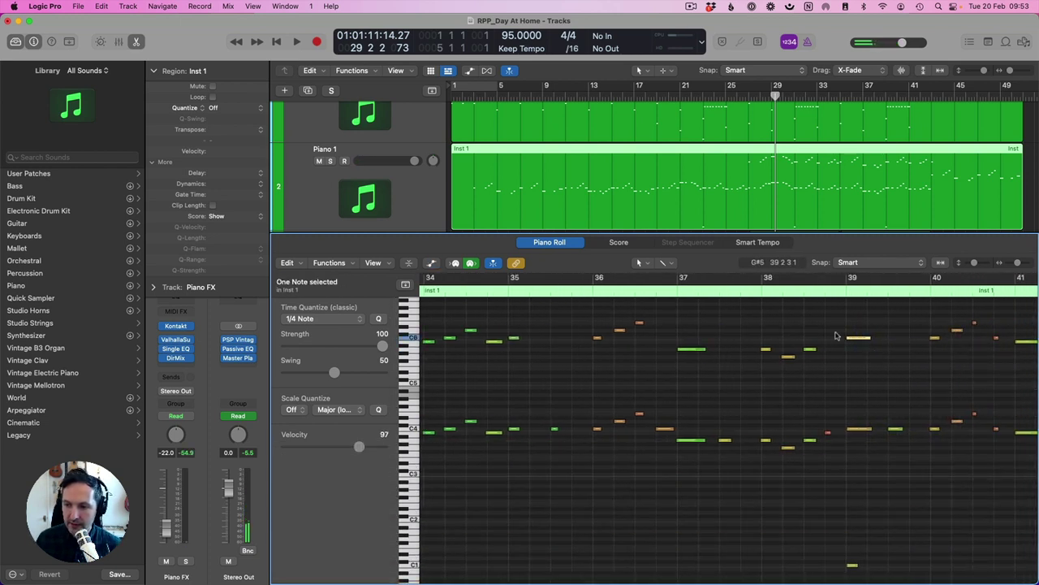
scroll(835, 335, "right", 5)
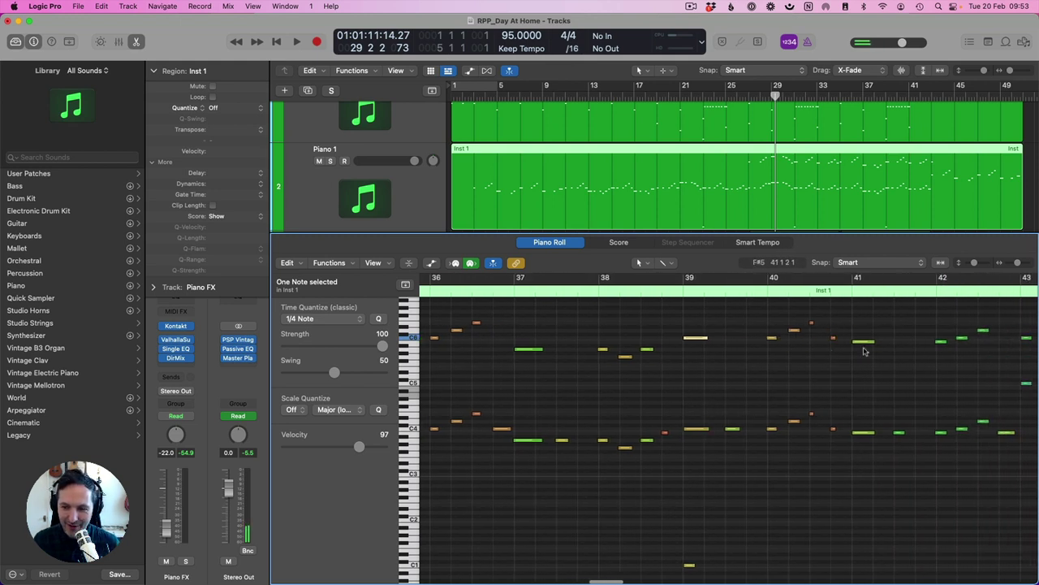
left_click(864, 341)
scroll(894, 365, "right", 10)
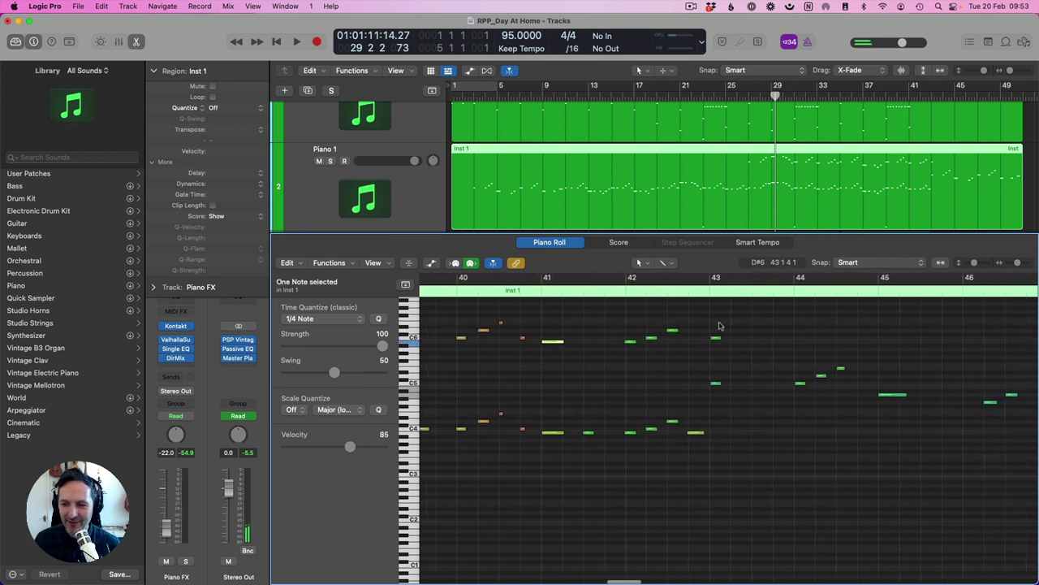
left_click(719, 336)
key("p")
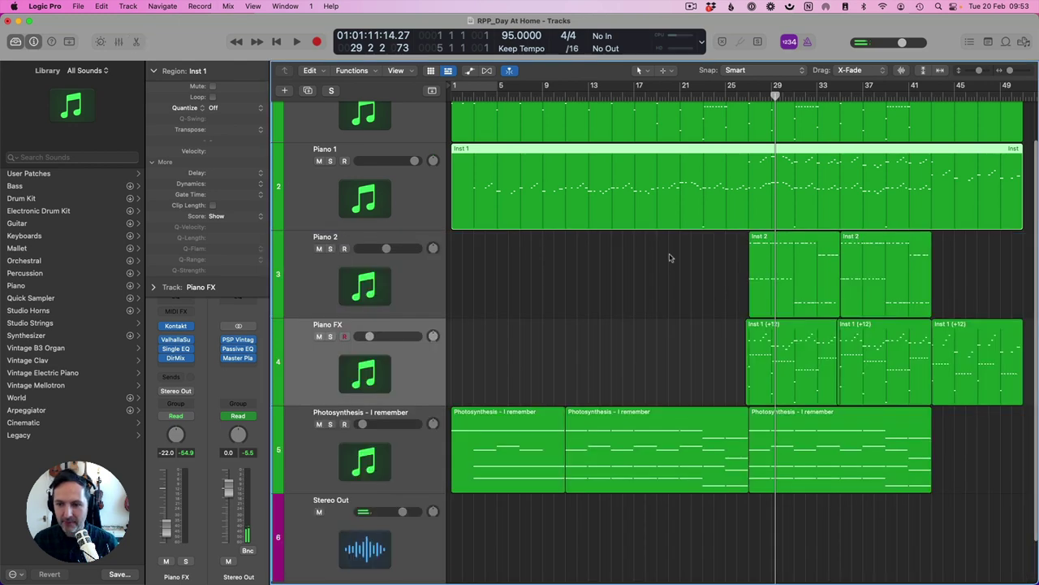
Audition the full arrangement from about bar 27 in the Tracks area.
left_click(681, 274)
scroll(713, 264, "up", 2)
double_click(742, 92)
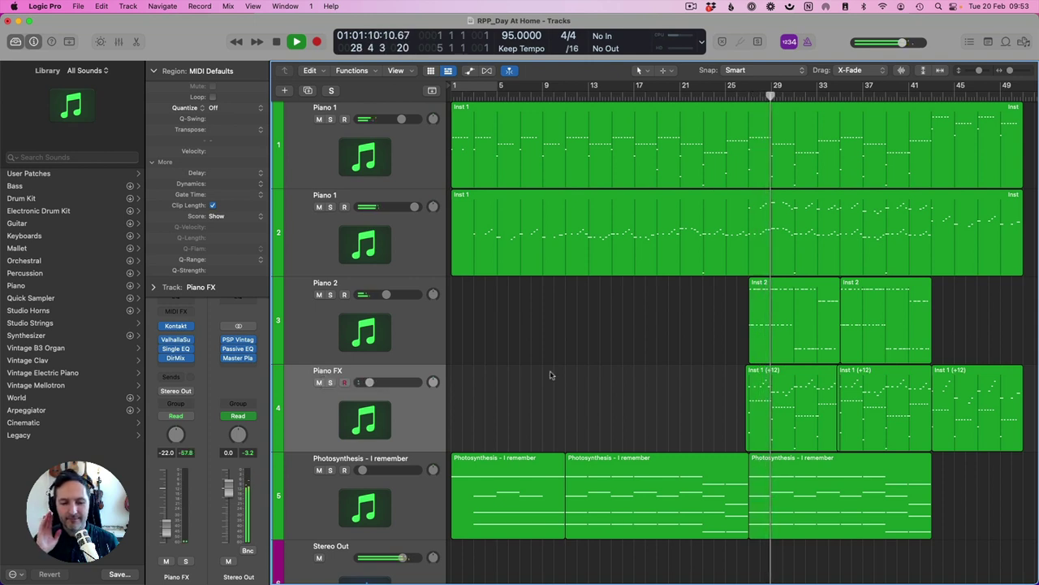
key("space")
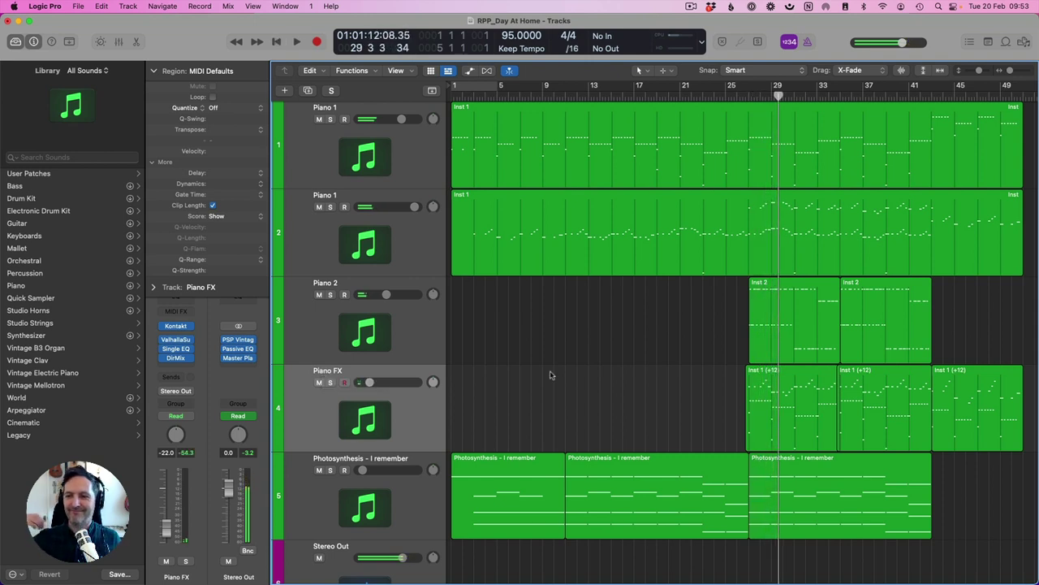